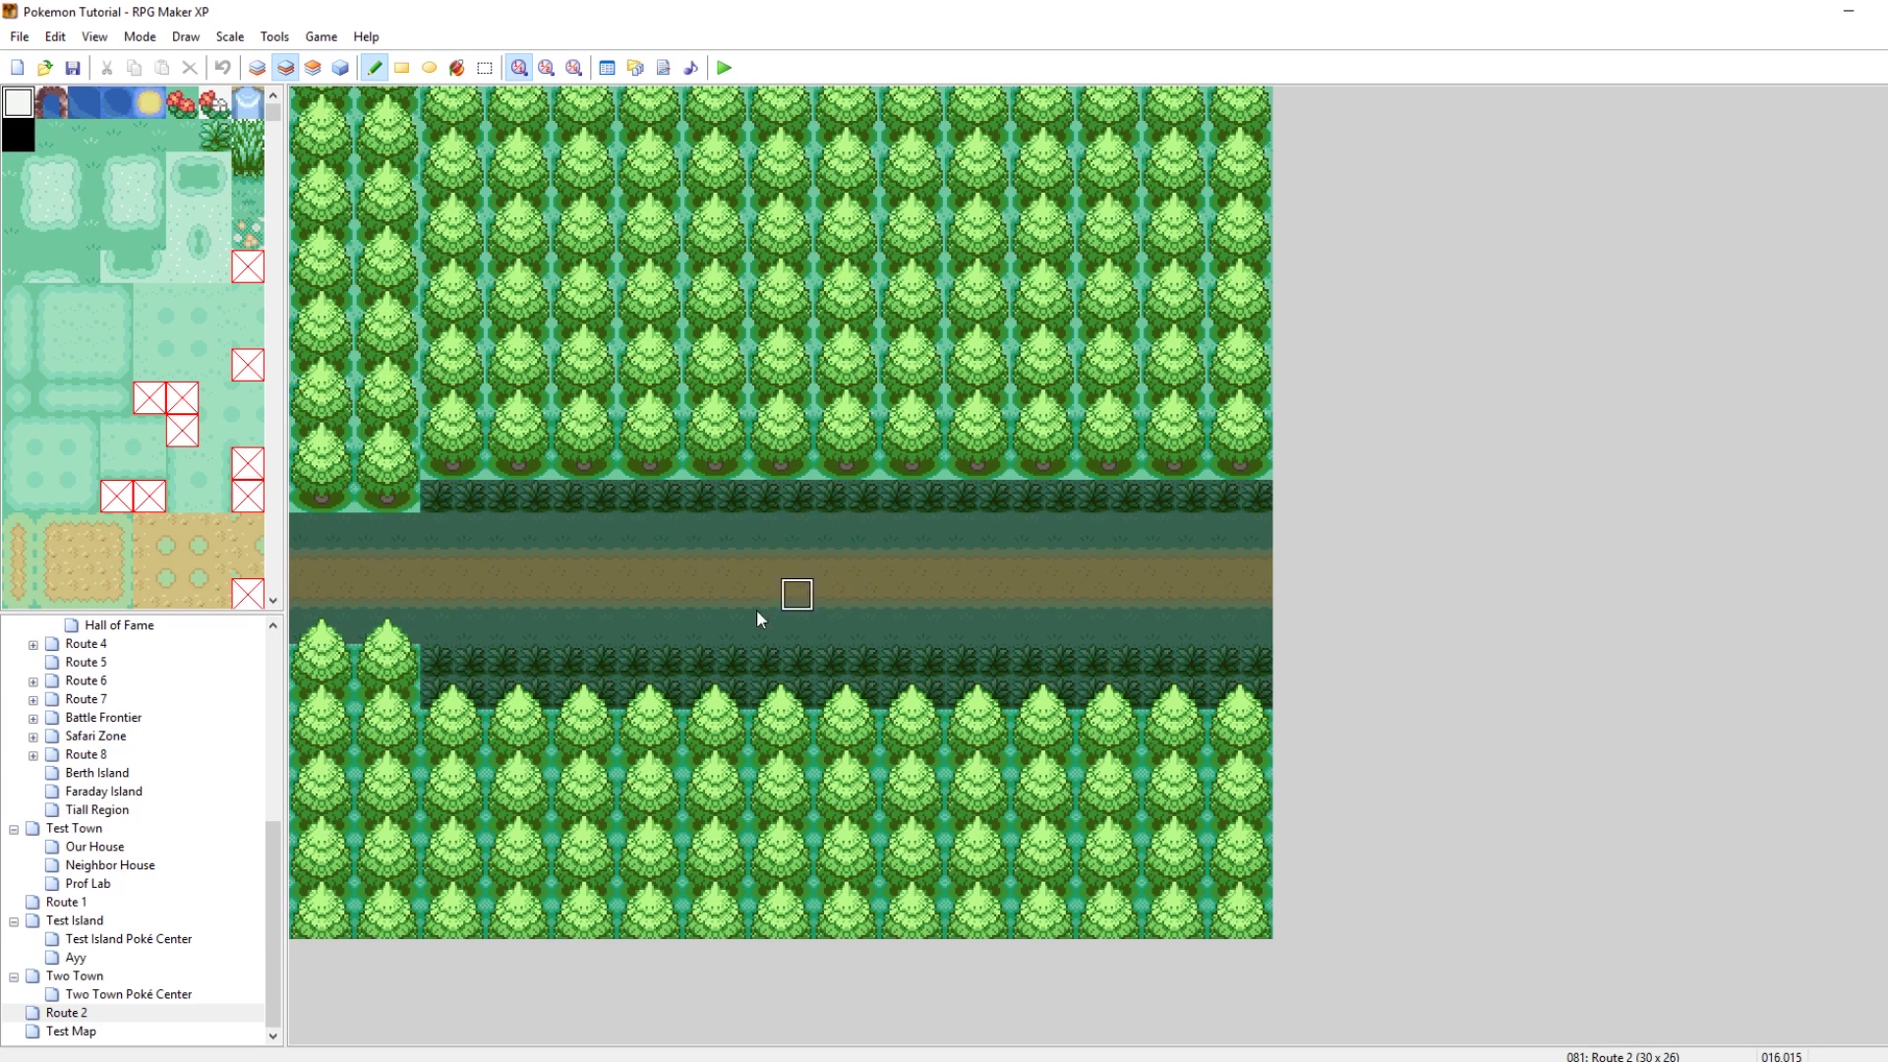
Switch to Chrome, open the v1.1 release post from the Smogon XY Sprite Project thread, and read its crediting condition
mouse_move(265, 1047)
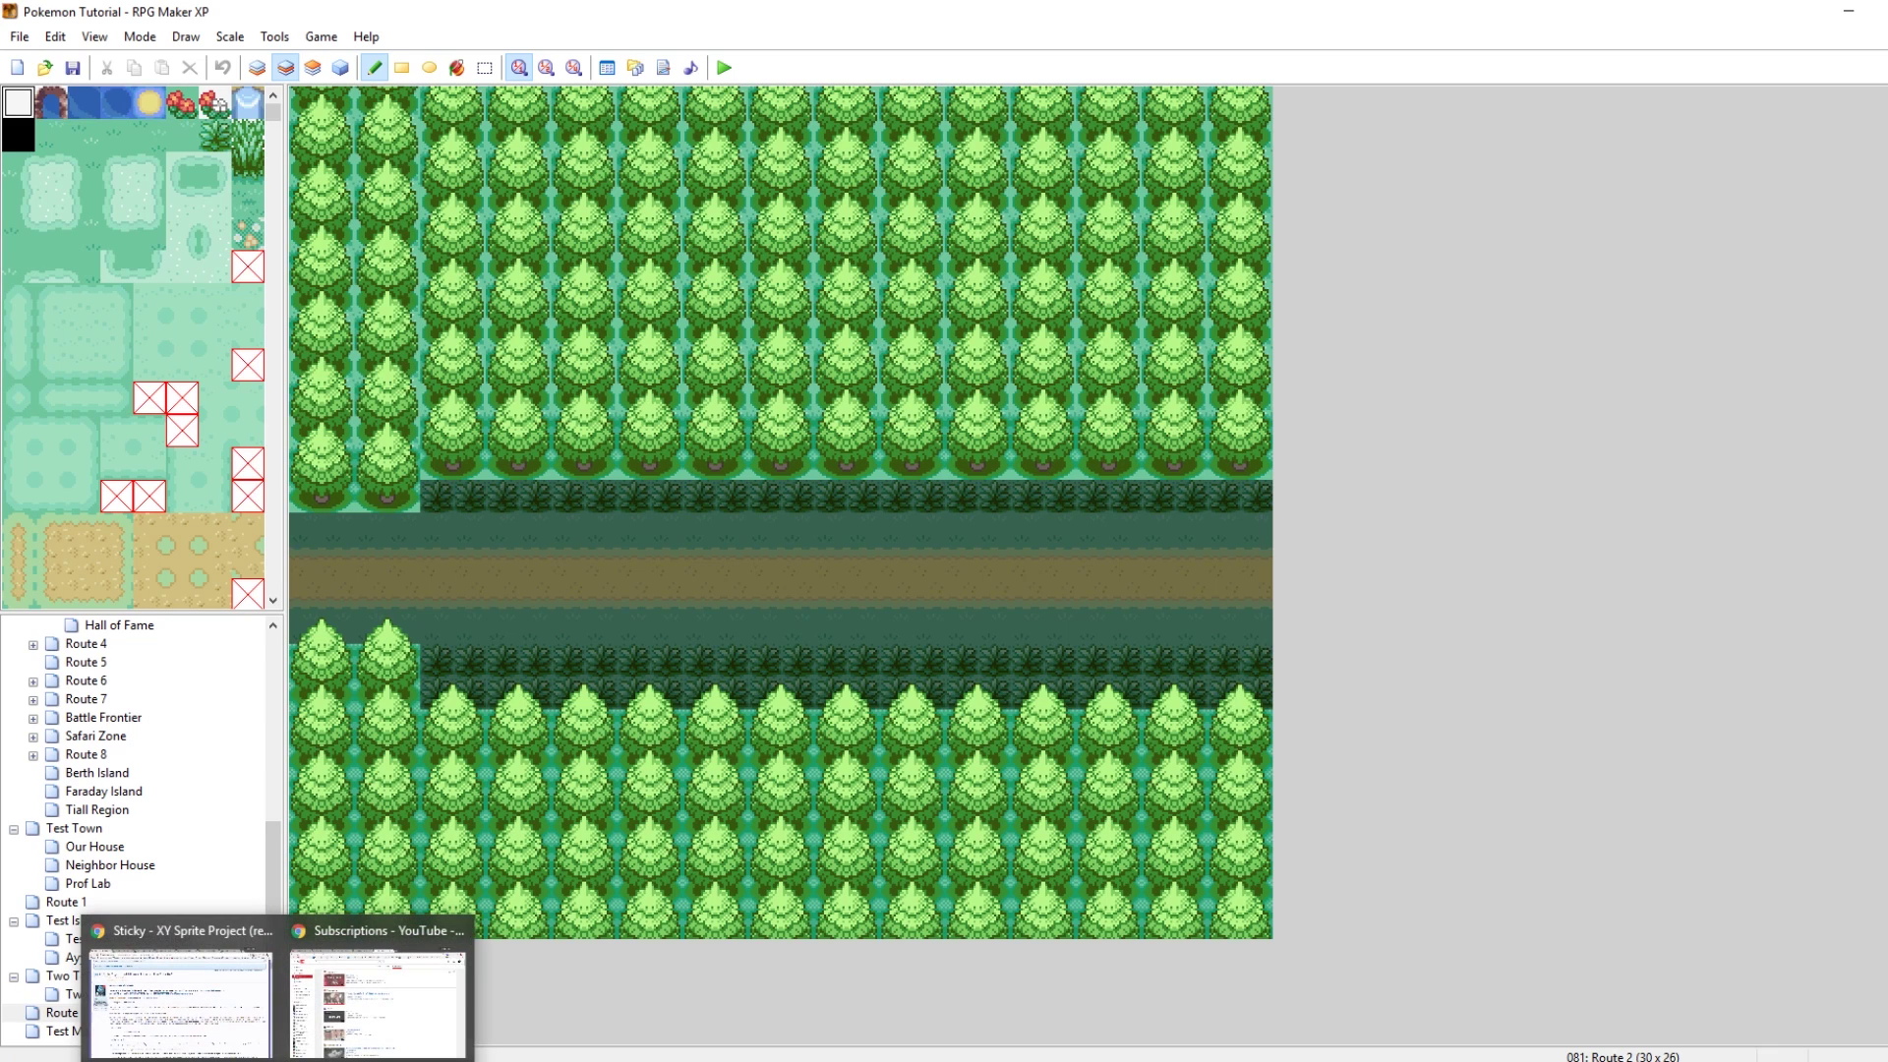
click(206, 998)
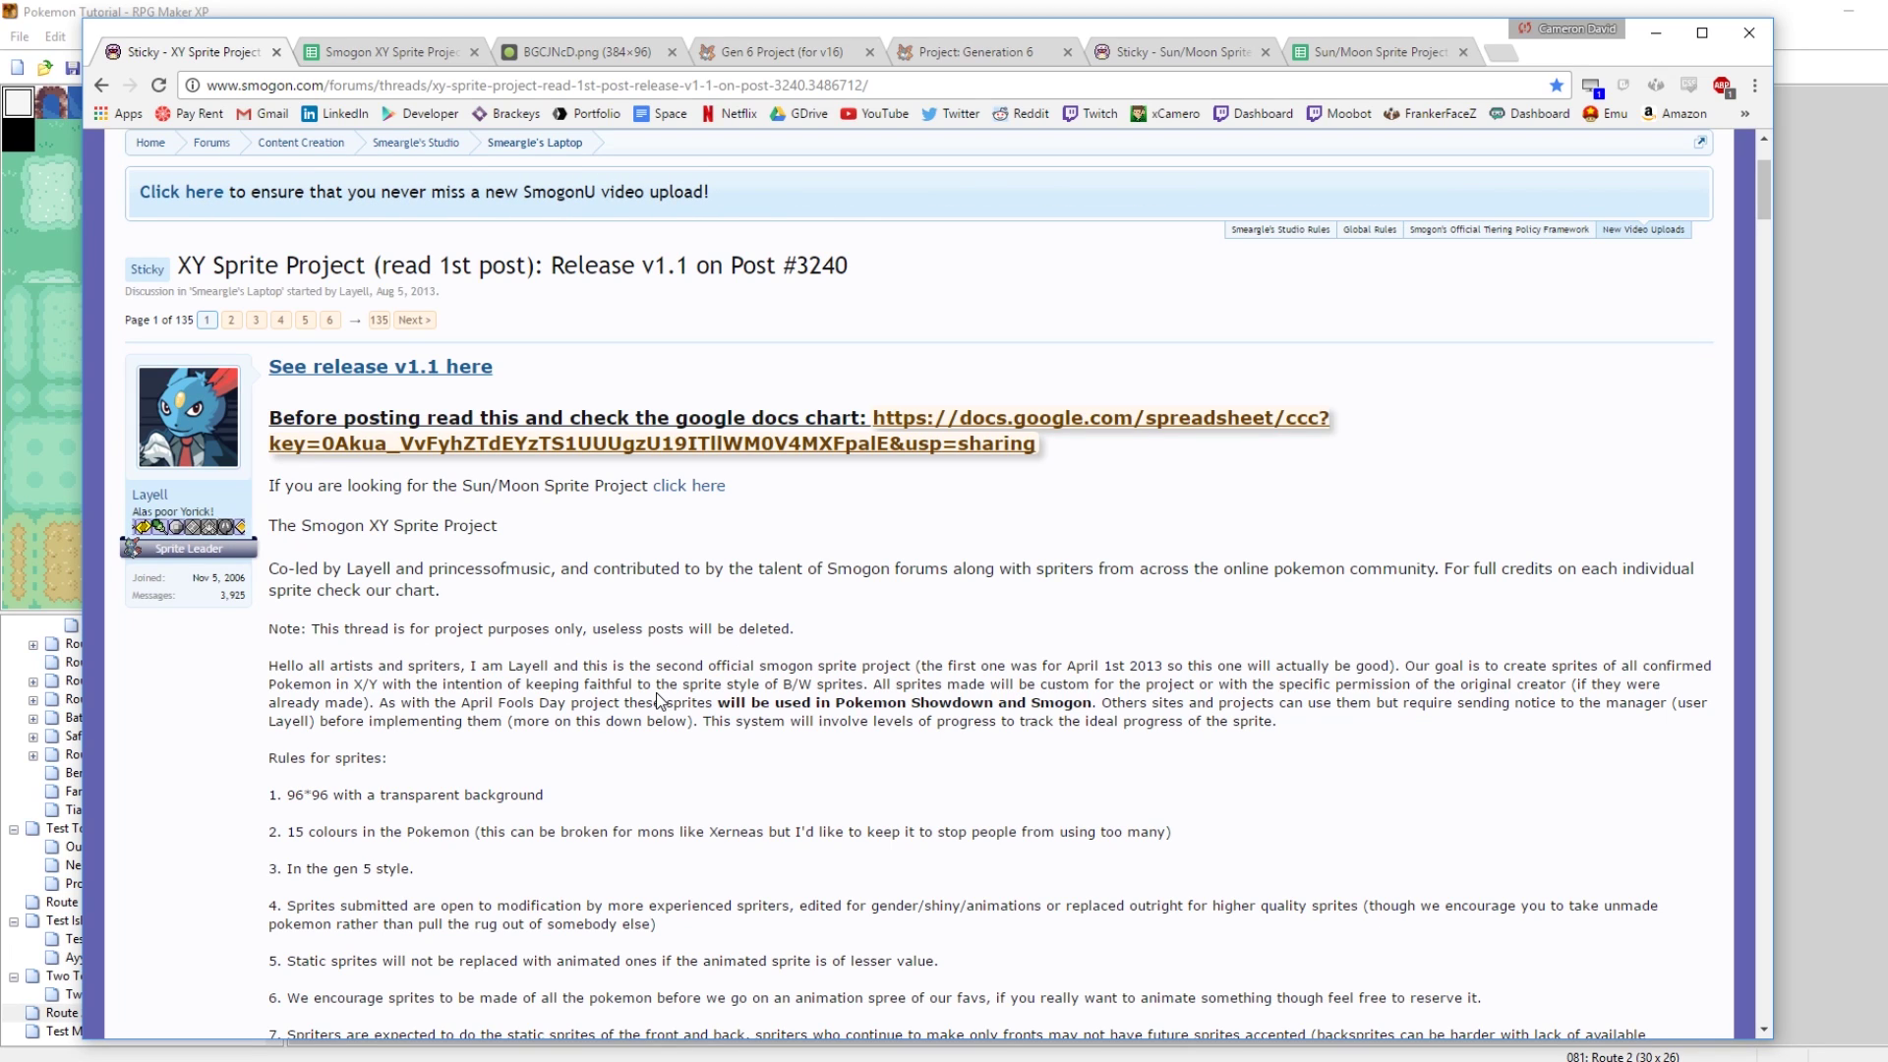
scroll(773, 627, down, 2)
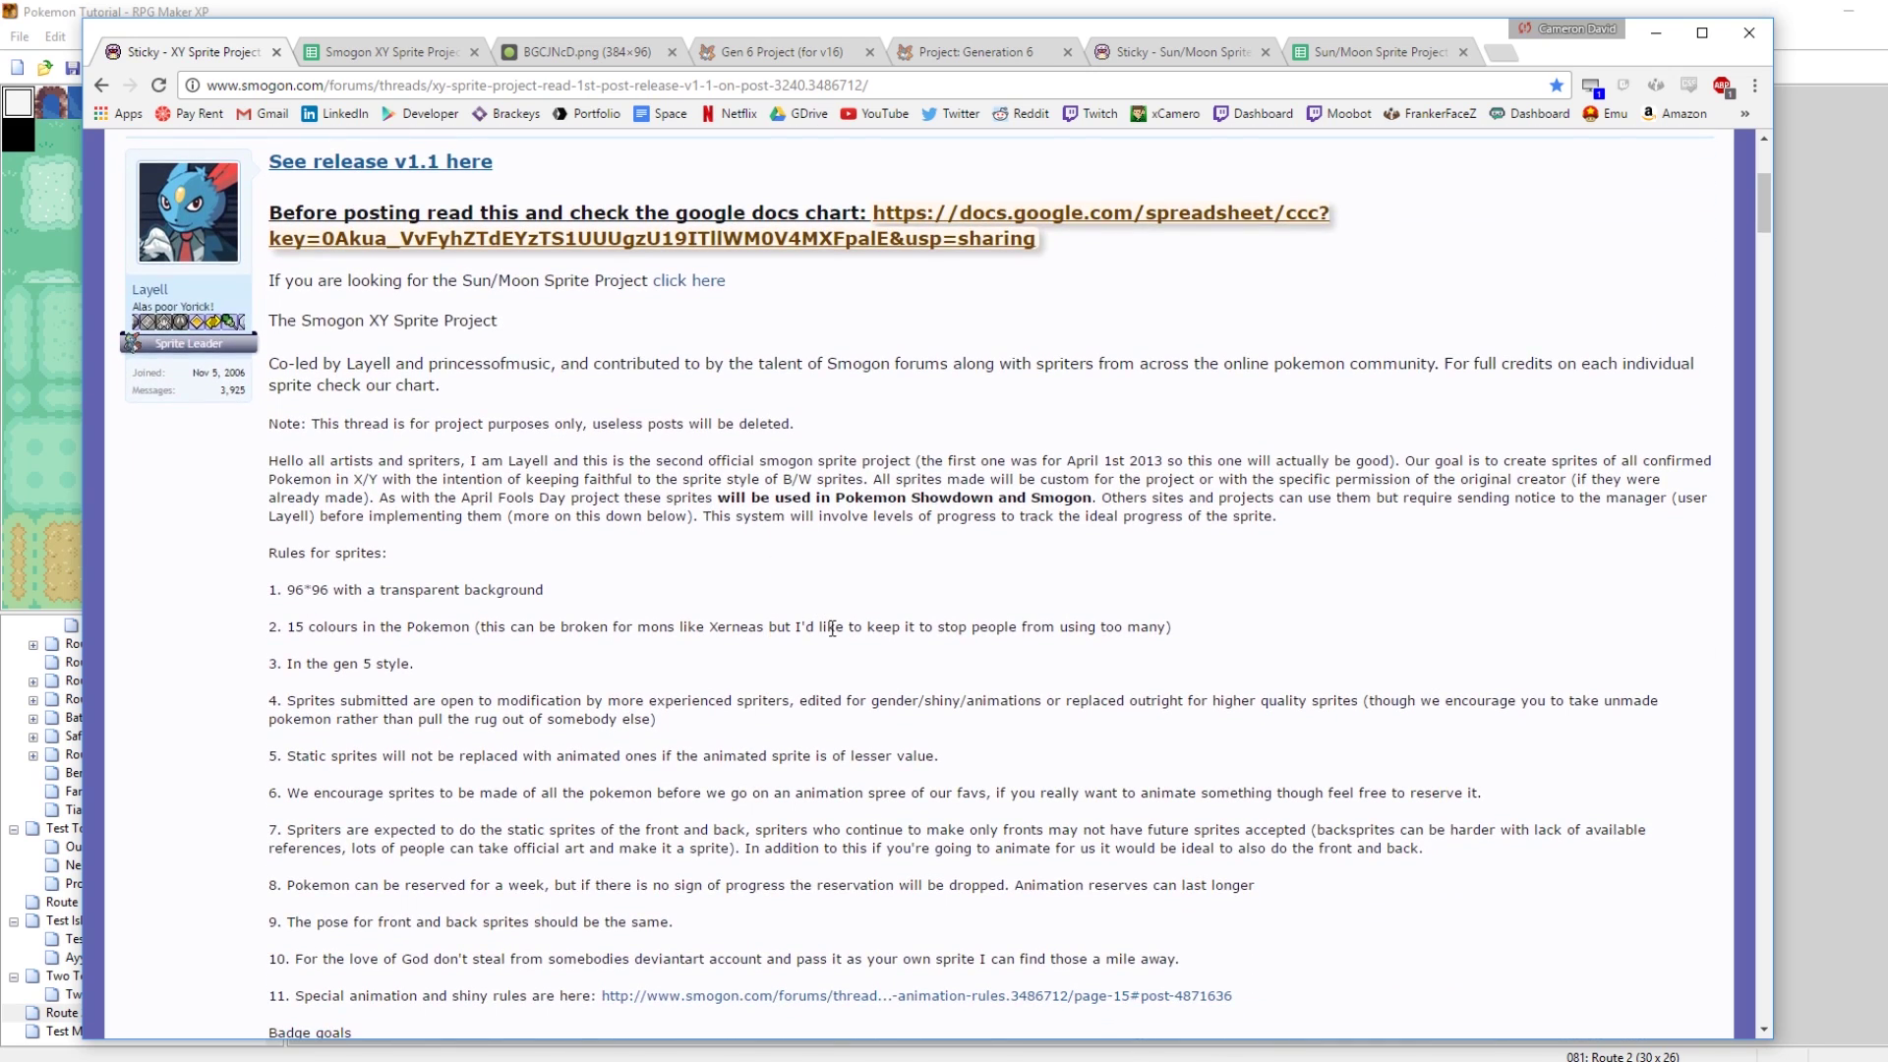
scroll(537, 405, up, 1)
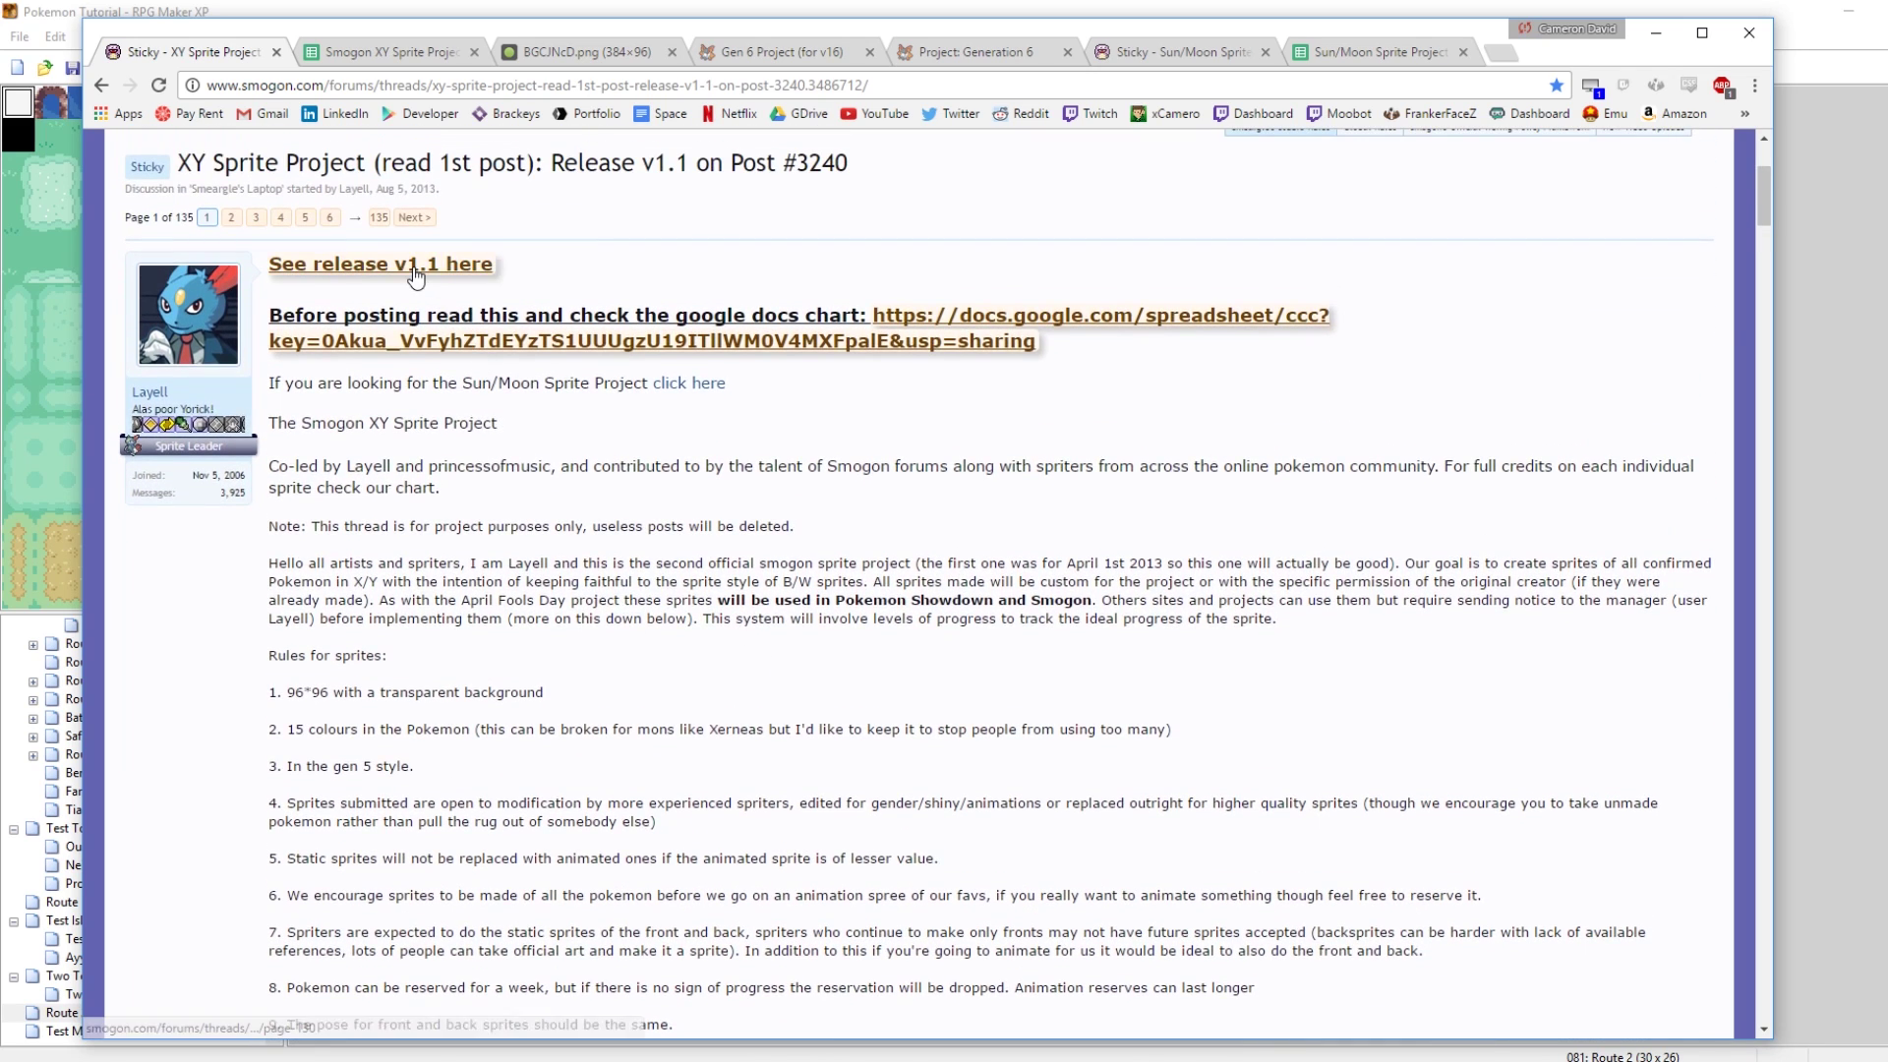
click(295, 287)
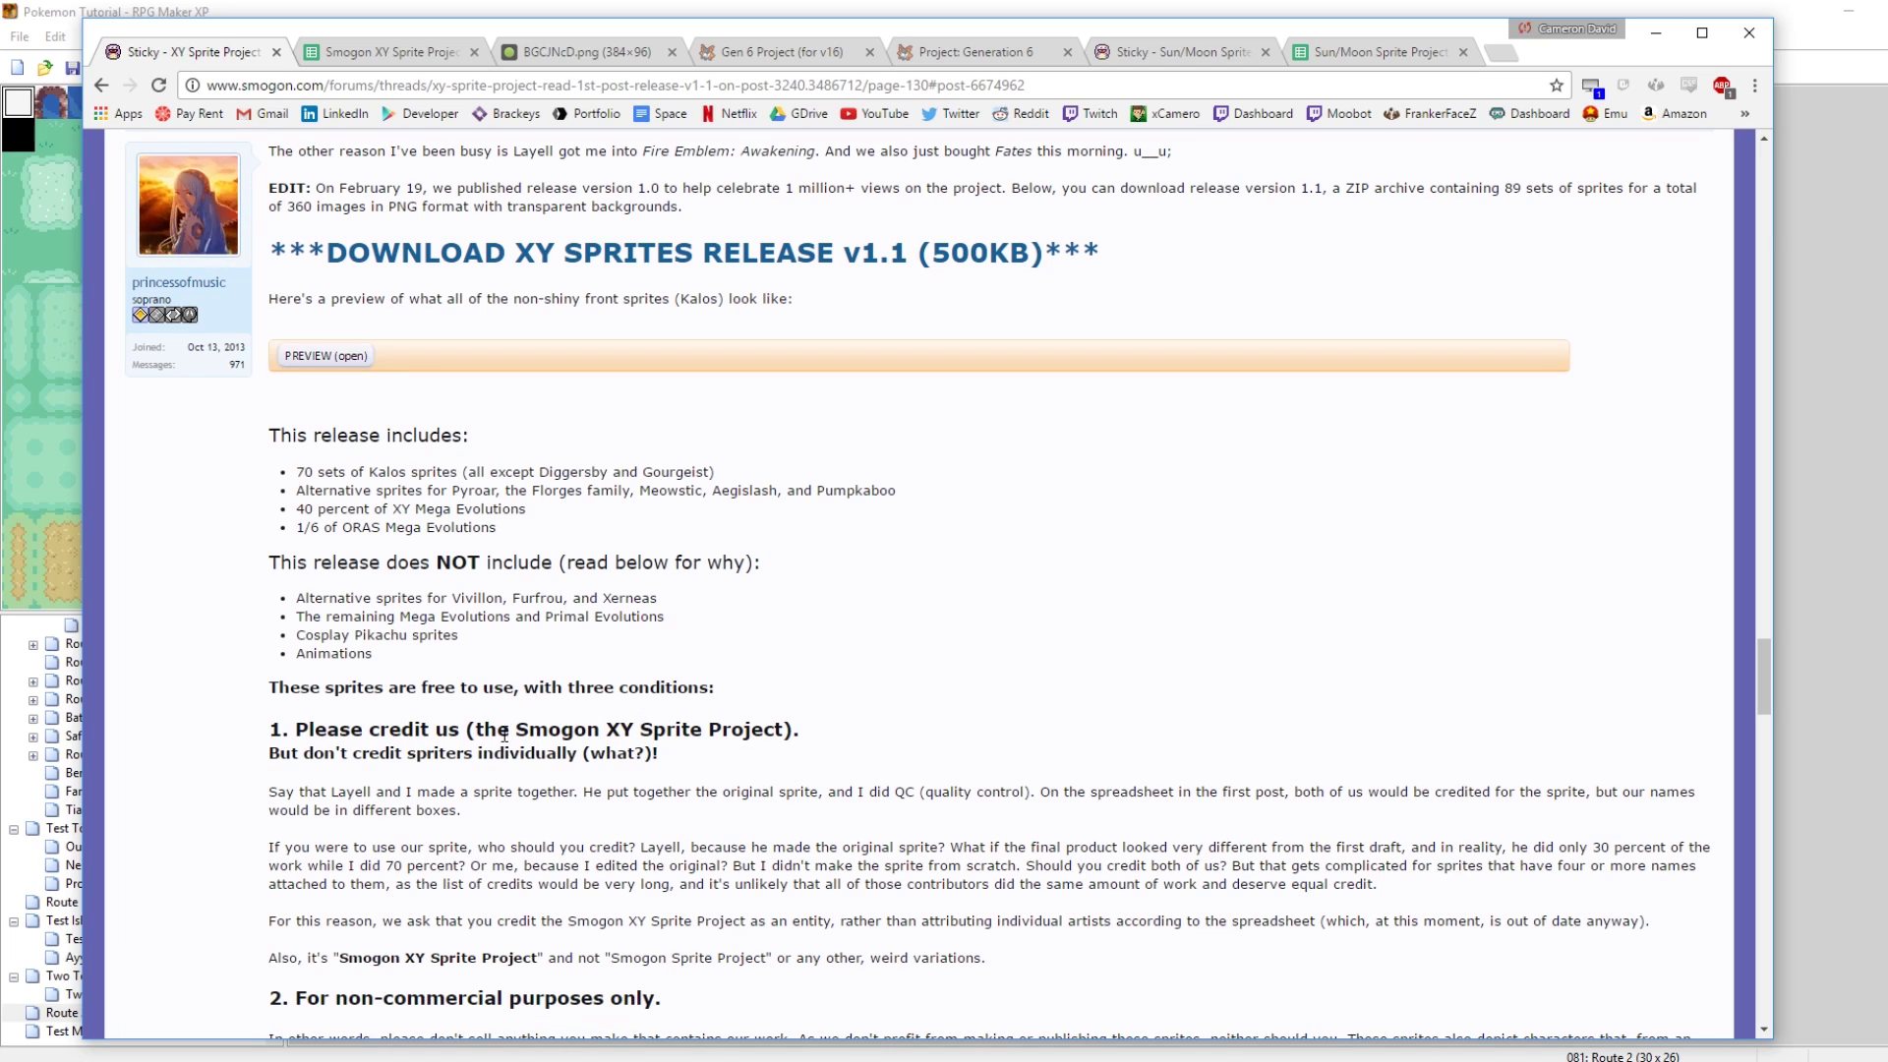
drag(513, 728, 782, 727)
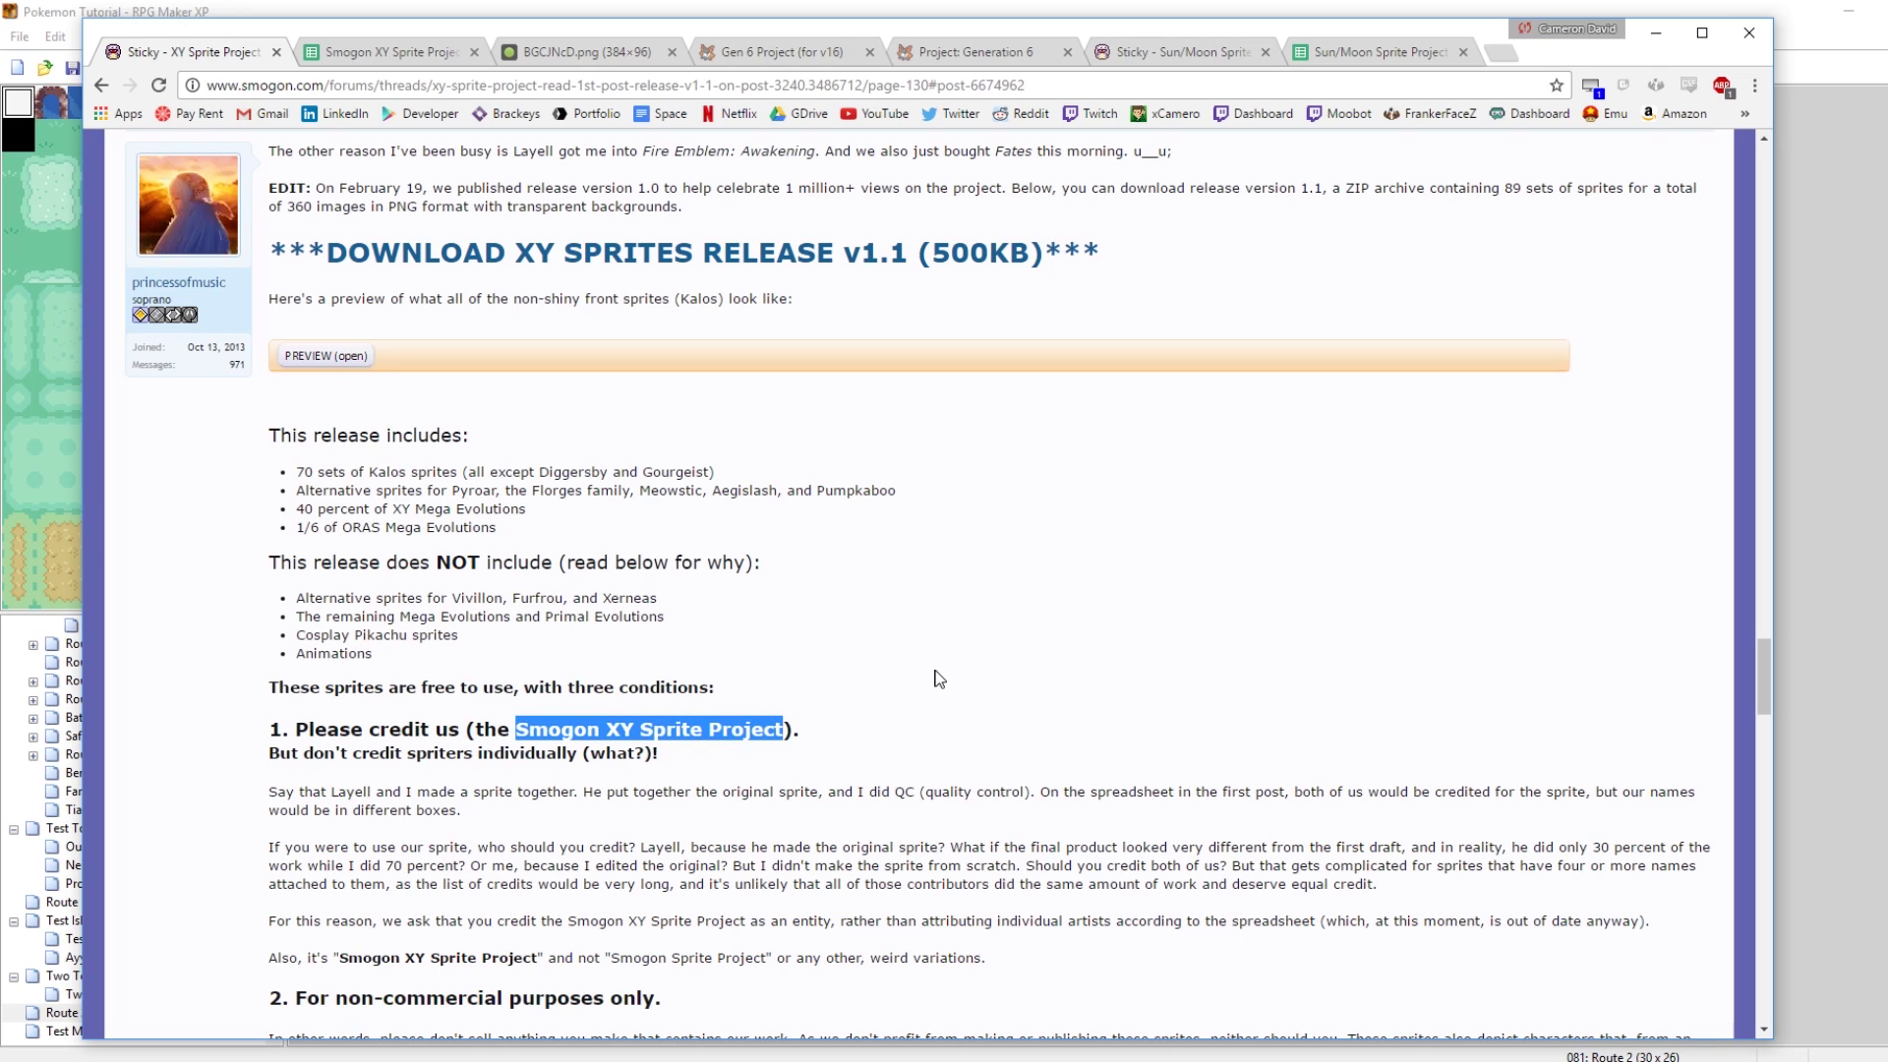
click(844, 655)
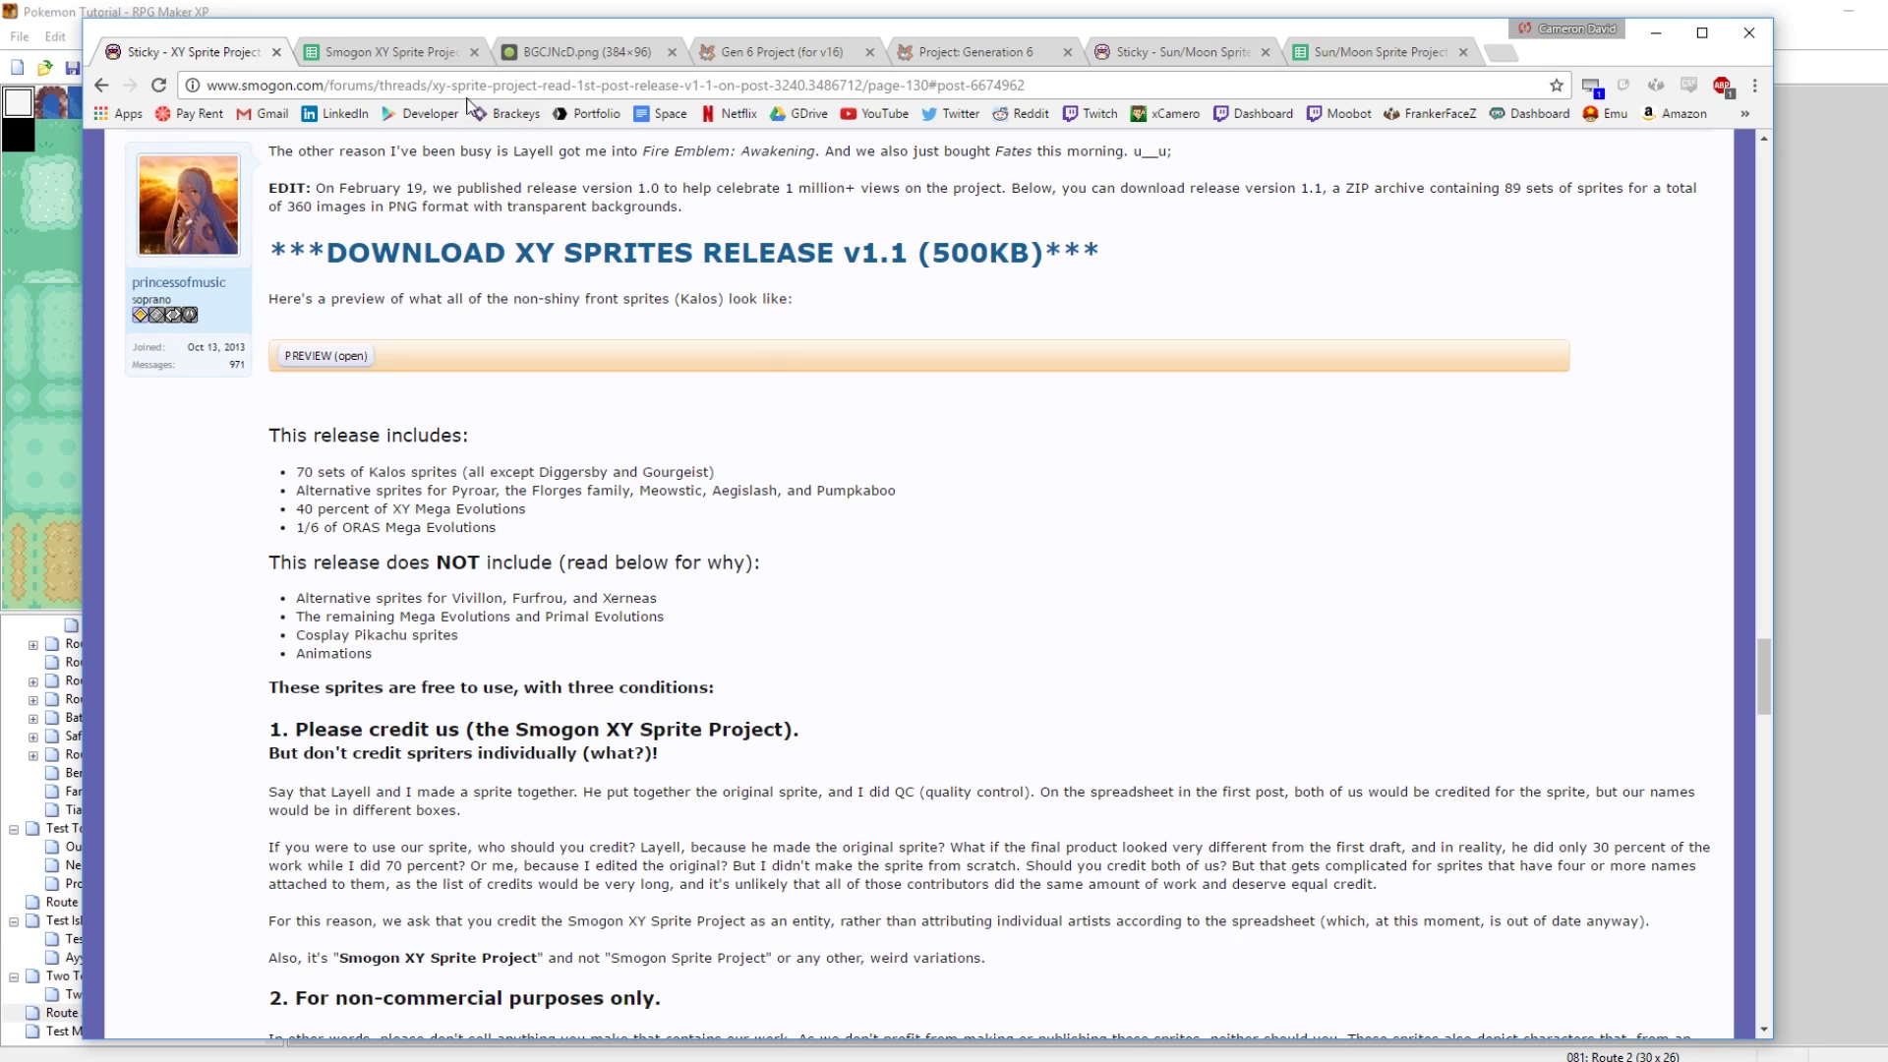
Review the Smogon XY Sprite Project spreadsheet and the BGCJNcD.png sprite sheet, closing the image before returning to the release post
click(451, 51)
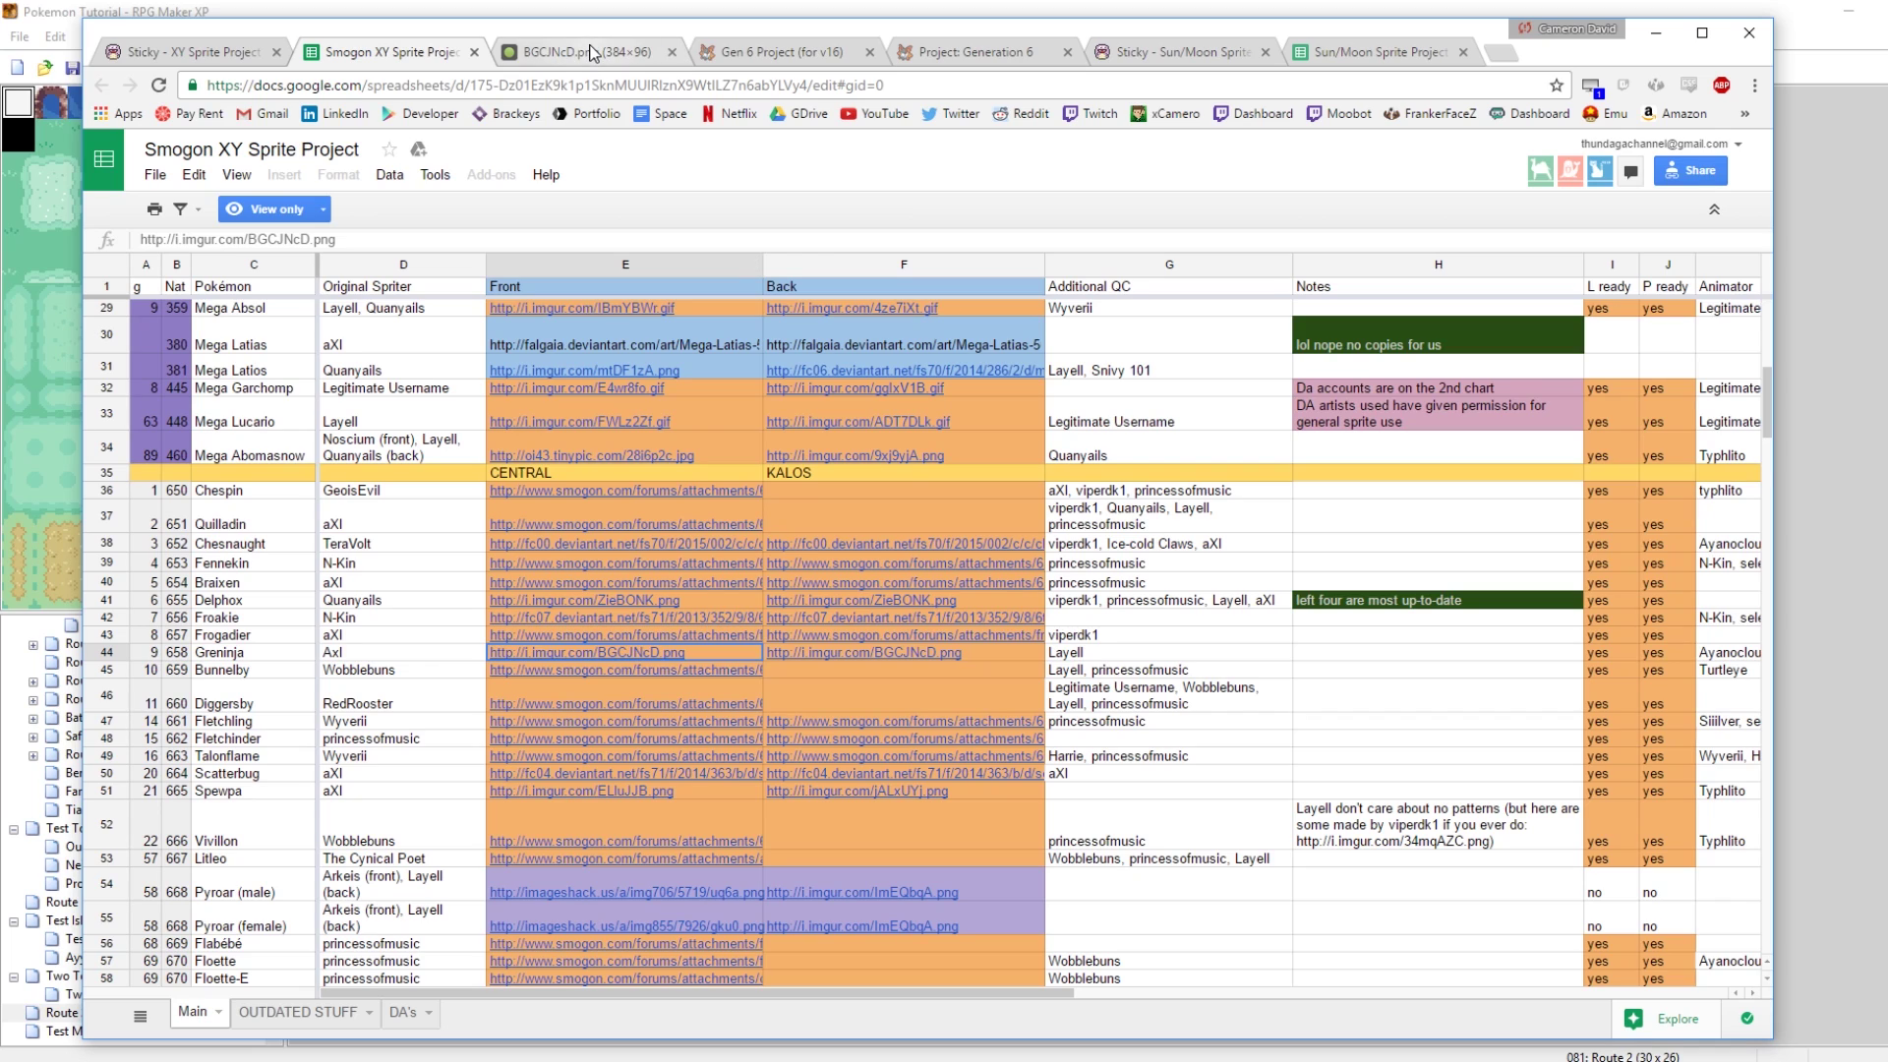
click(591, 52)
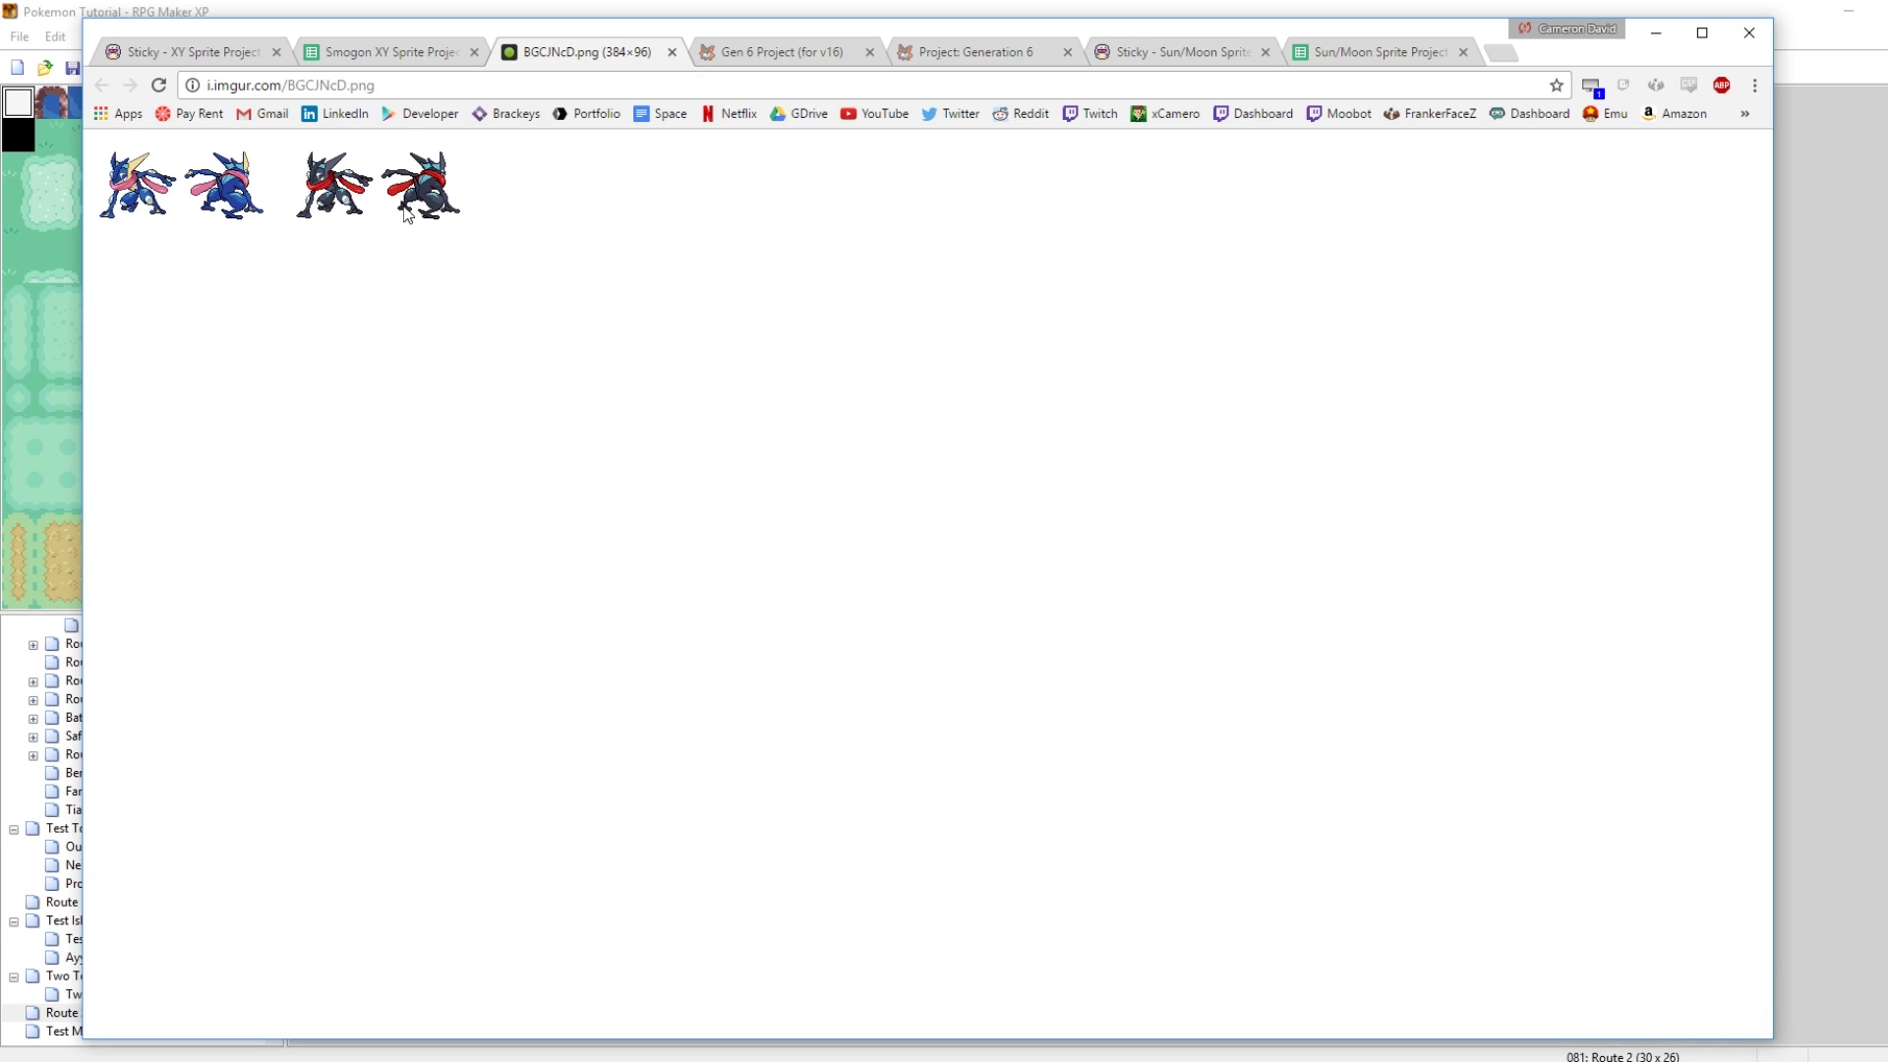
click(671, 52)
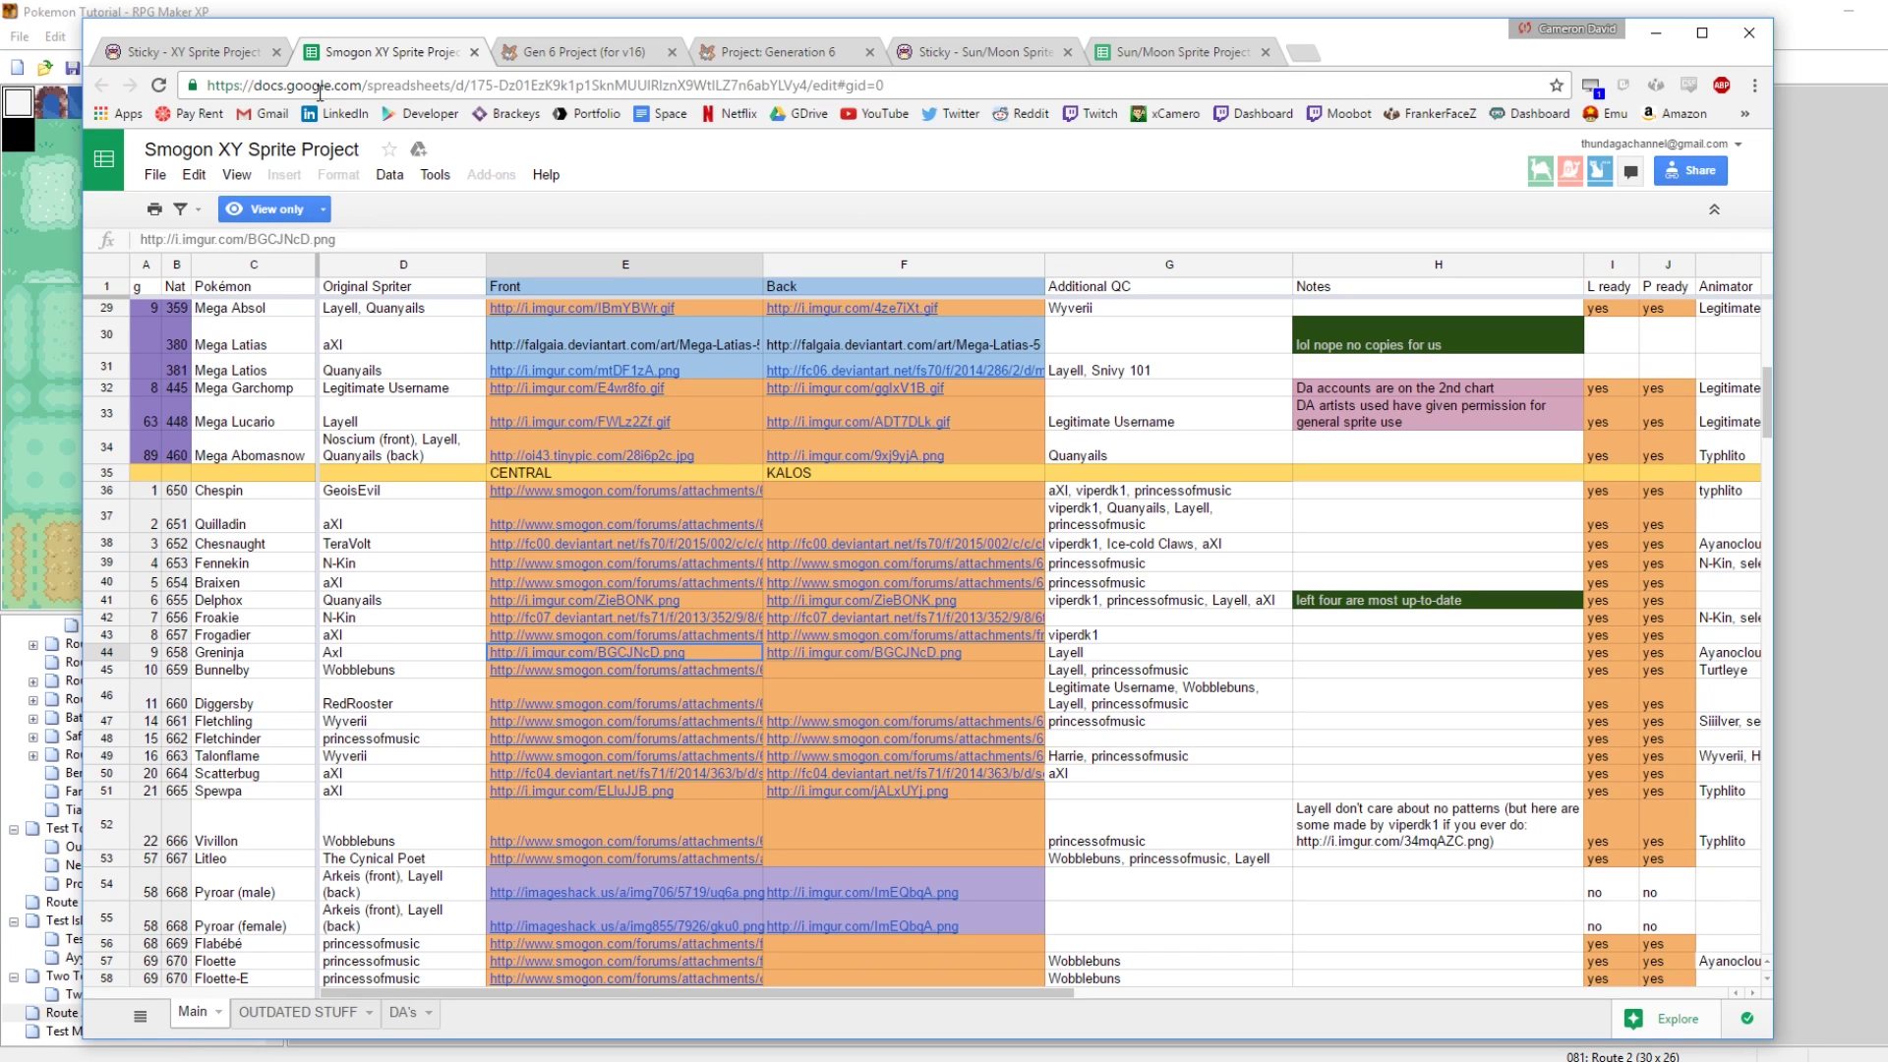
click(206, 55)
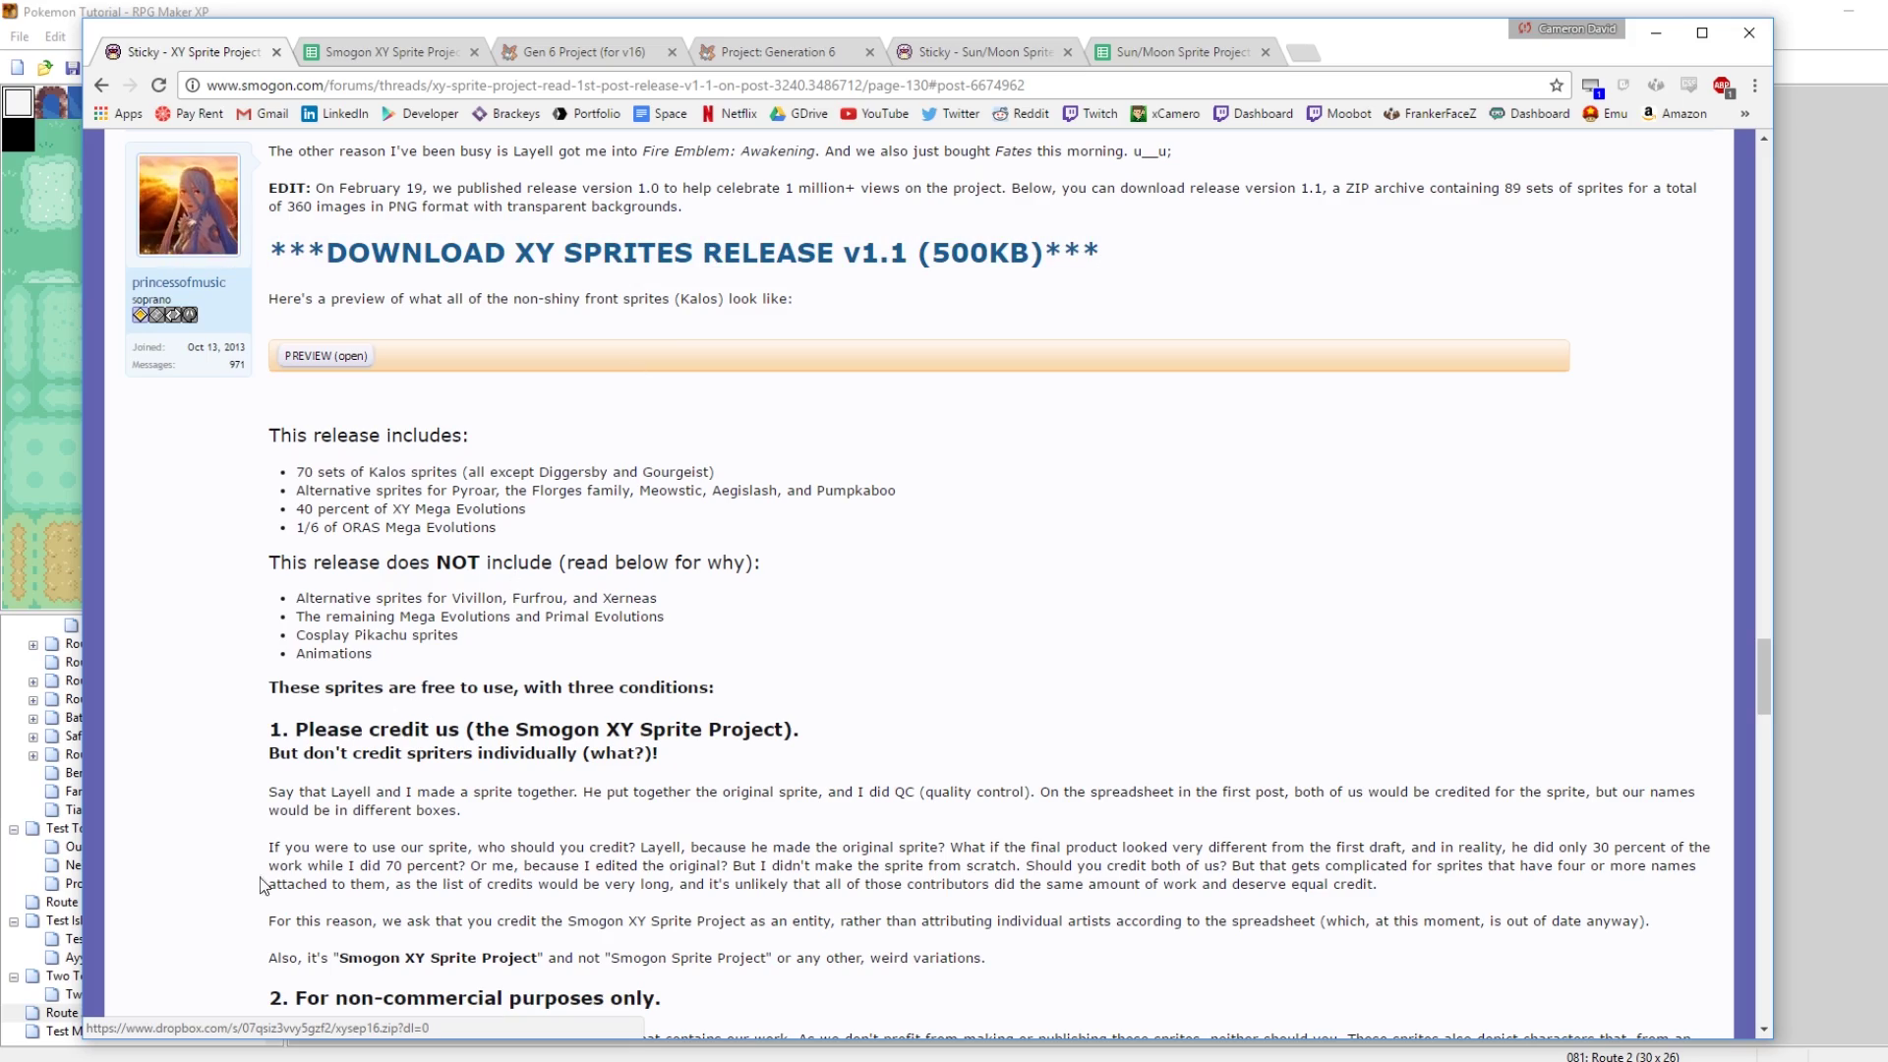
Switch to File Explorer and open the xysep16 sprite folder inside Pokemon TUTORIAL
mouse_move(273, 1049)
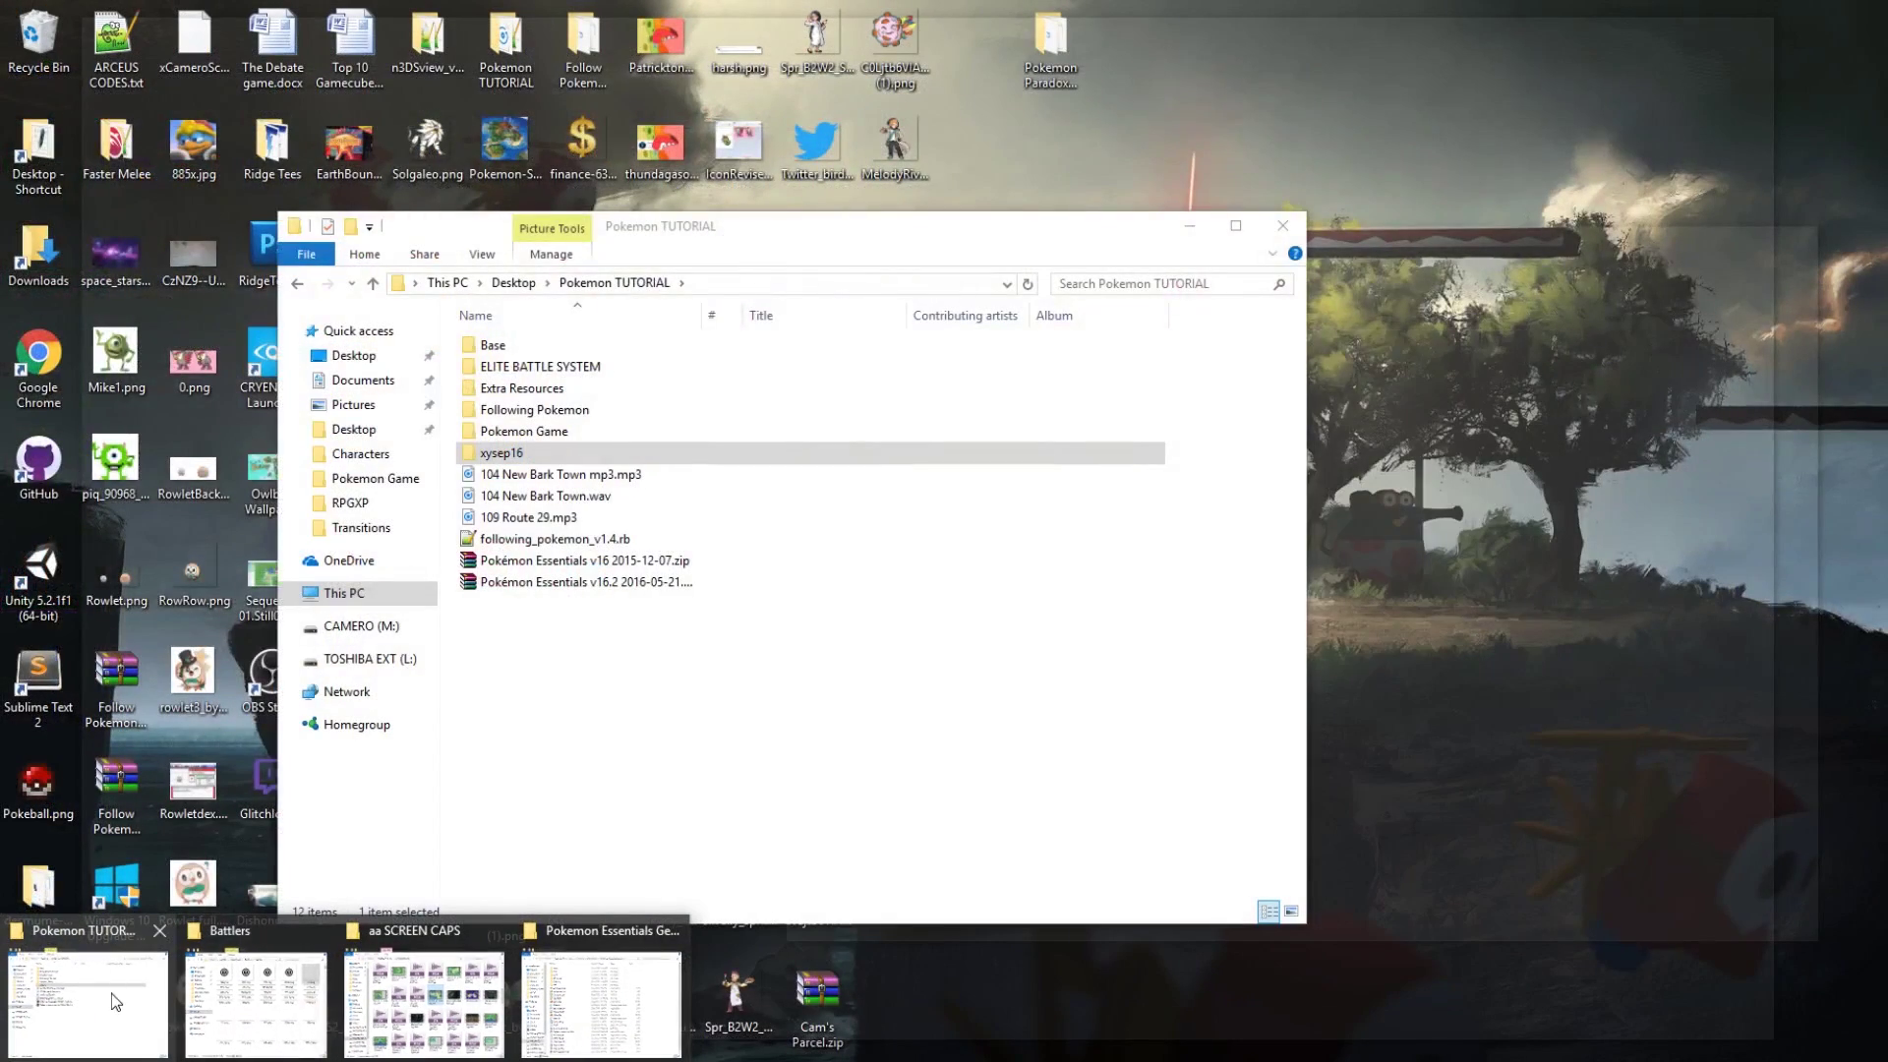
click(110, 993)
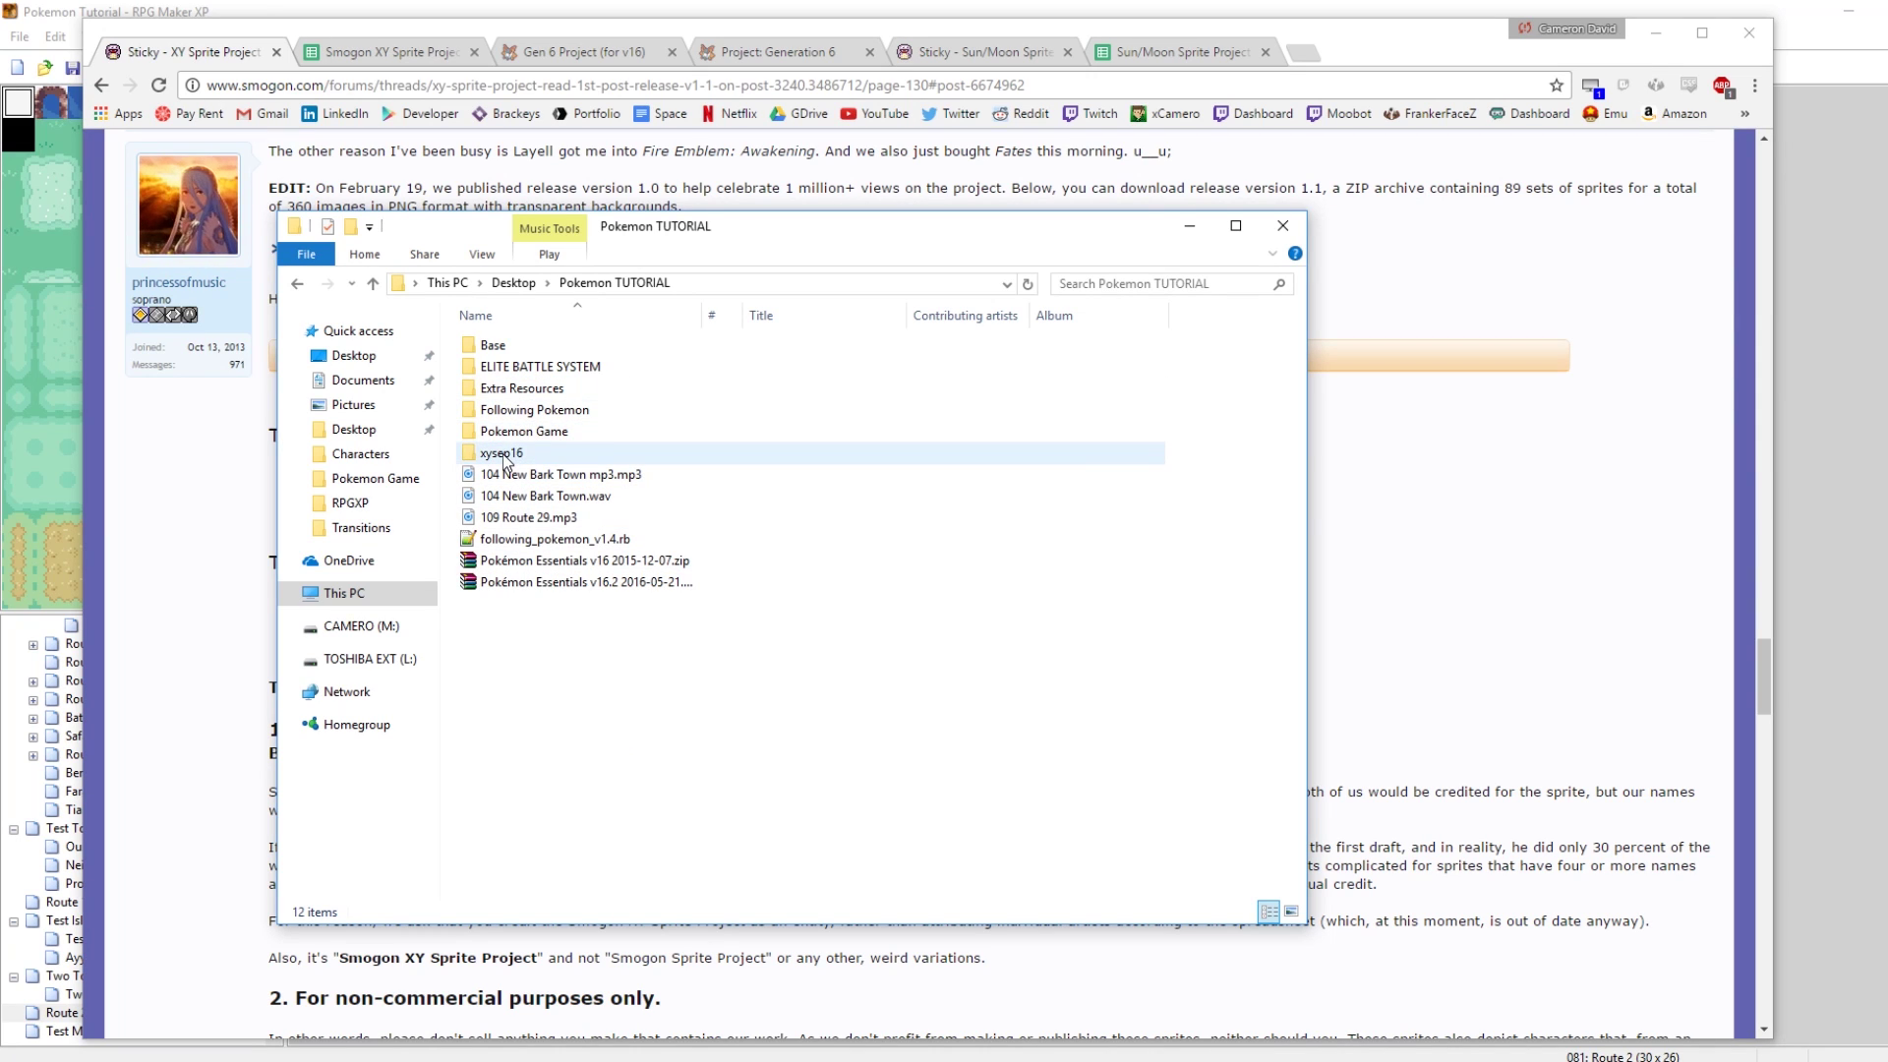
double_click(496, 452)
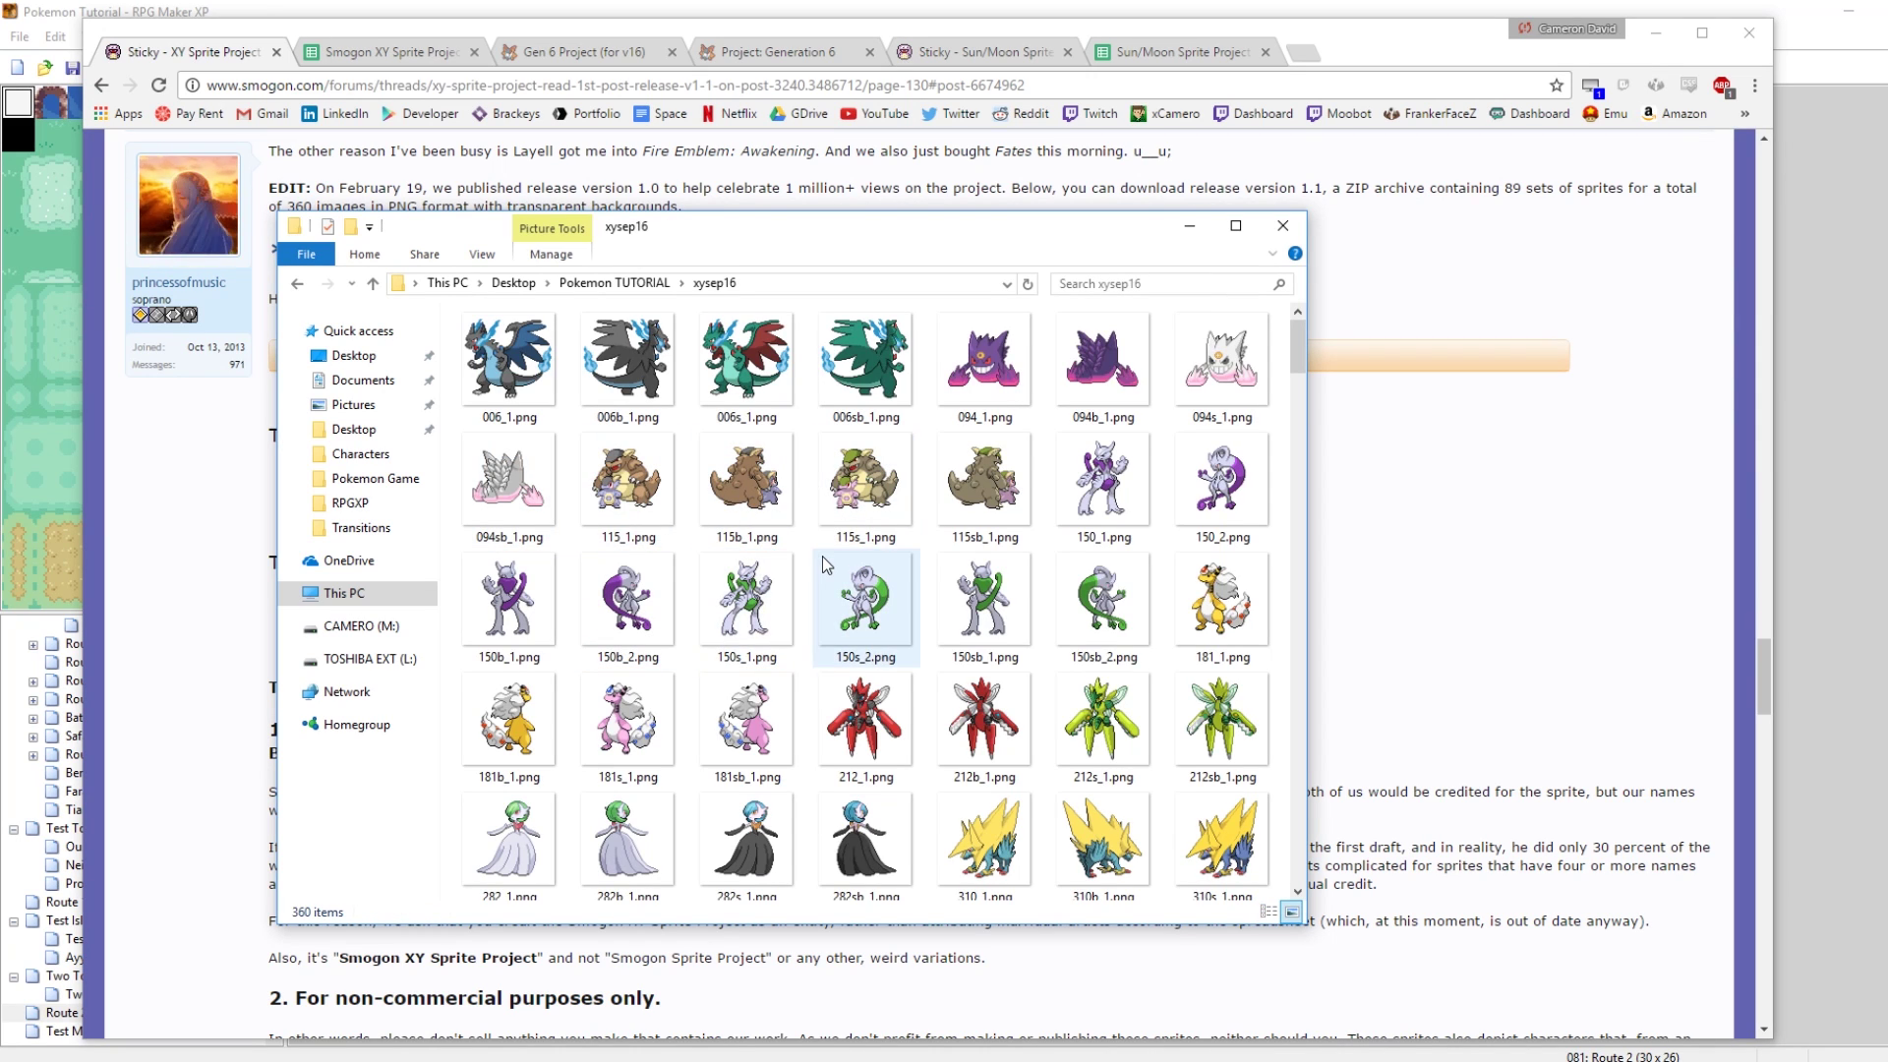
scroll(822, 556, down, 5)
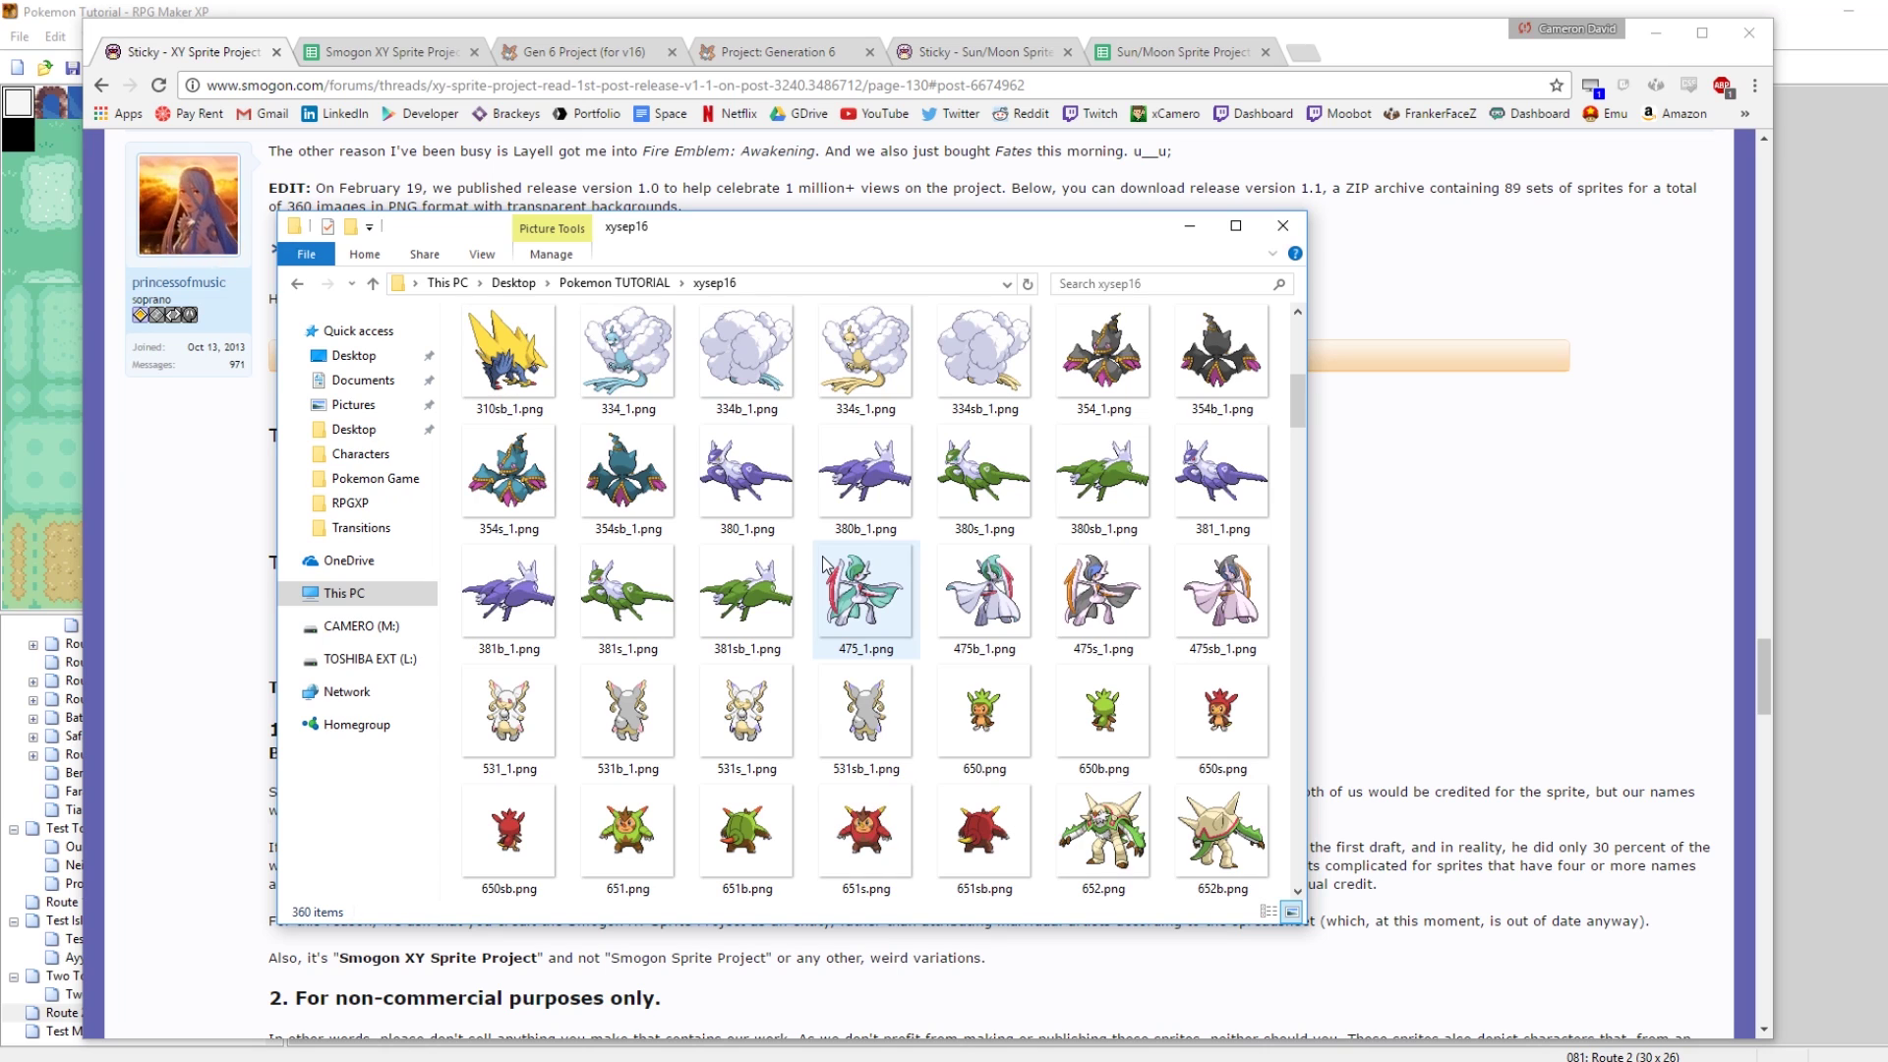
scroll(845, 566, up, 3)
scroll(863, 597, down, 6)
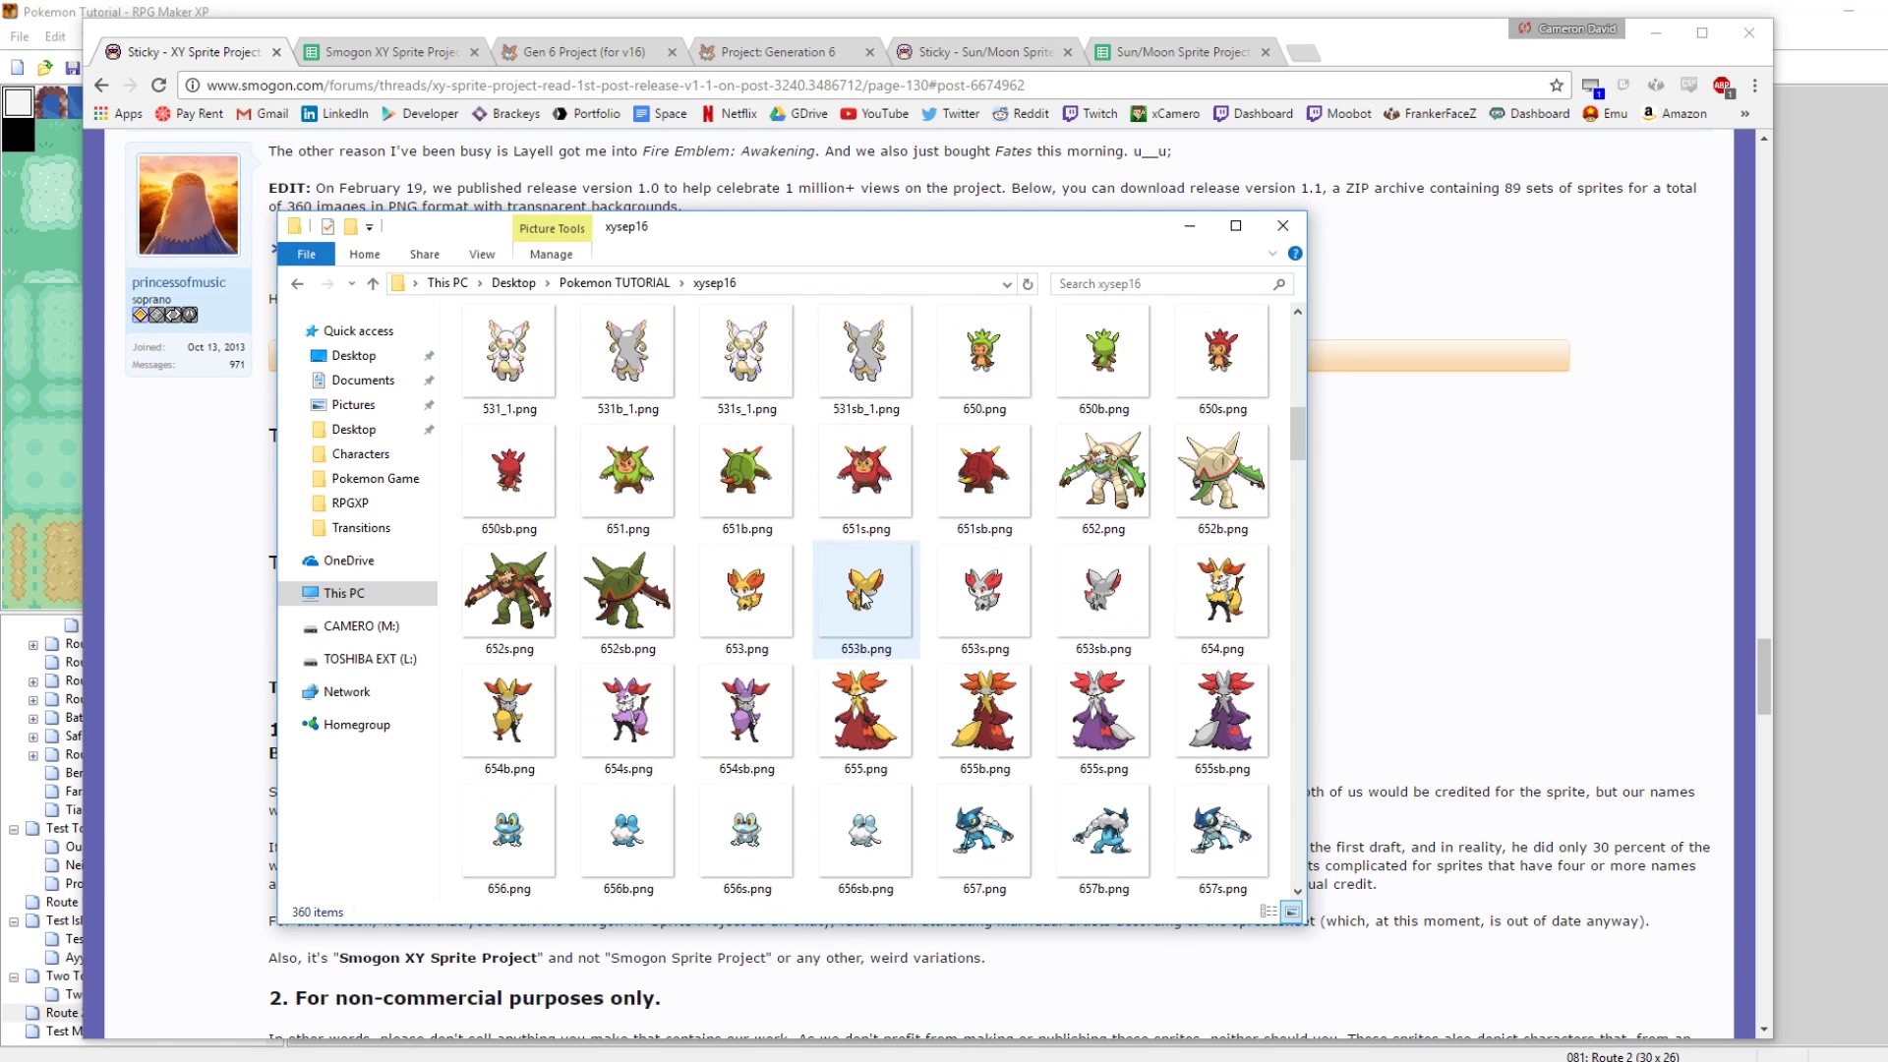
Select and copy the sprite files from 650.png through 721sb.png in the xysep16 folder
right_click(978, 373)
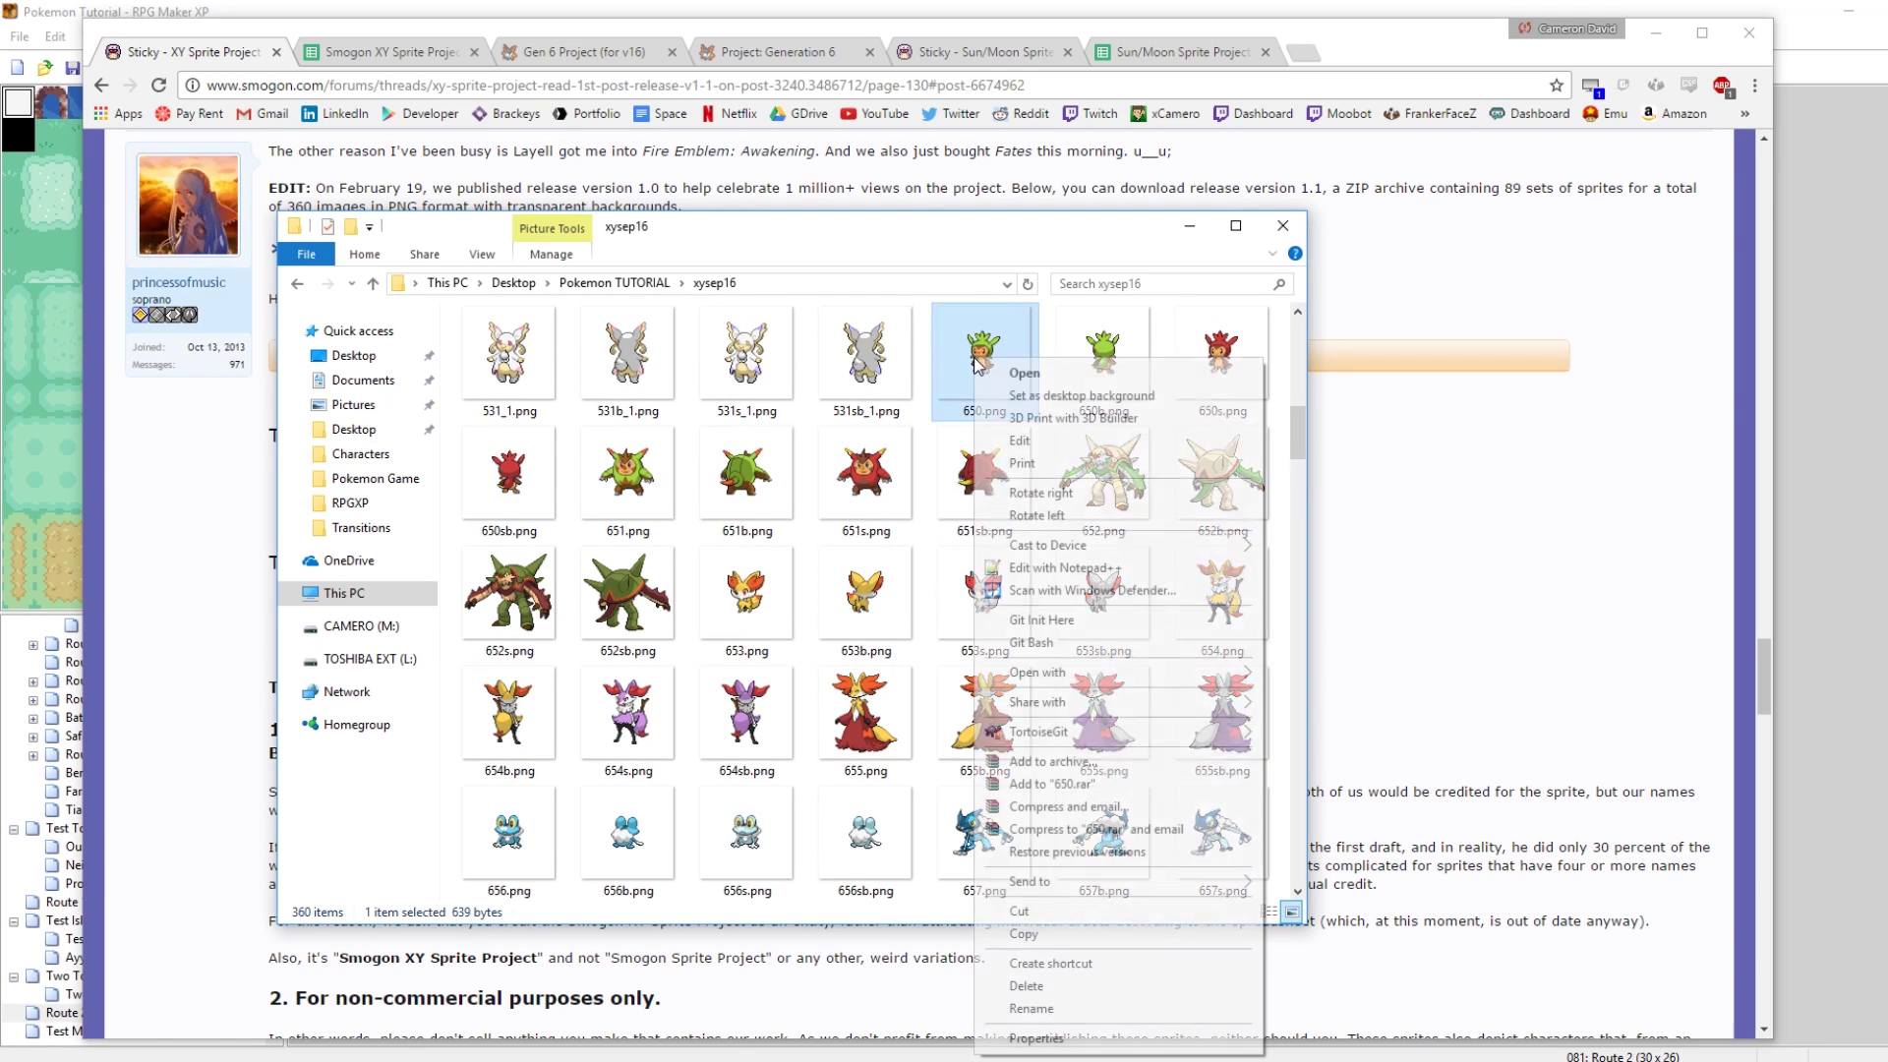
click(890, 371)
scroll(983, 590, down, 6)
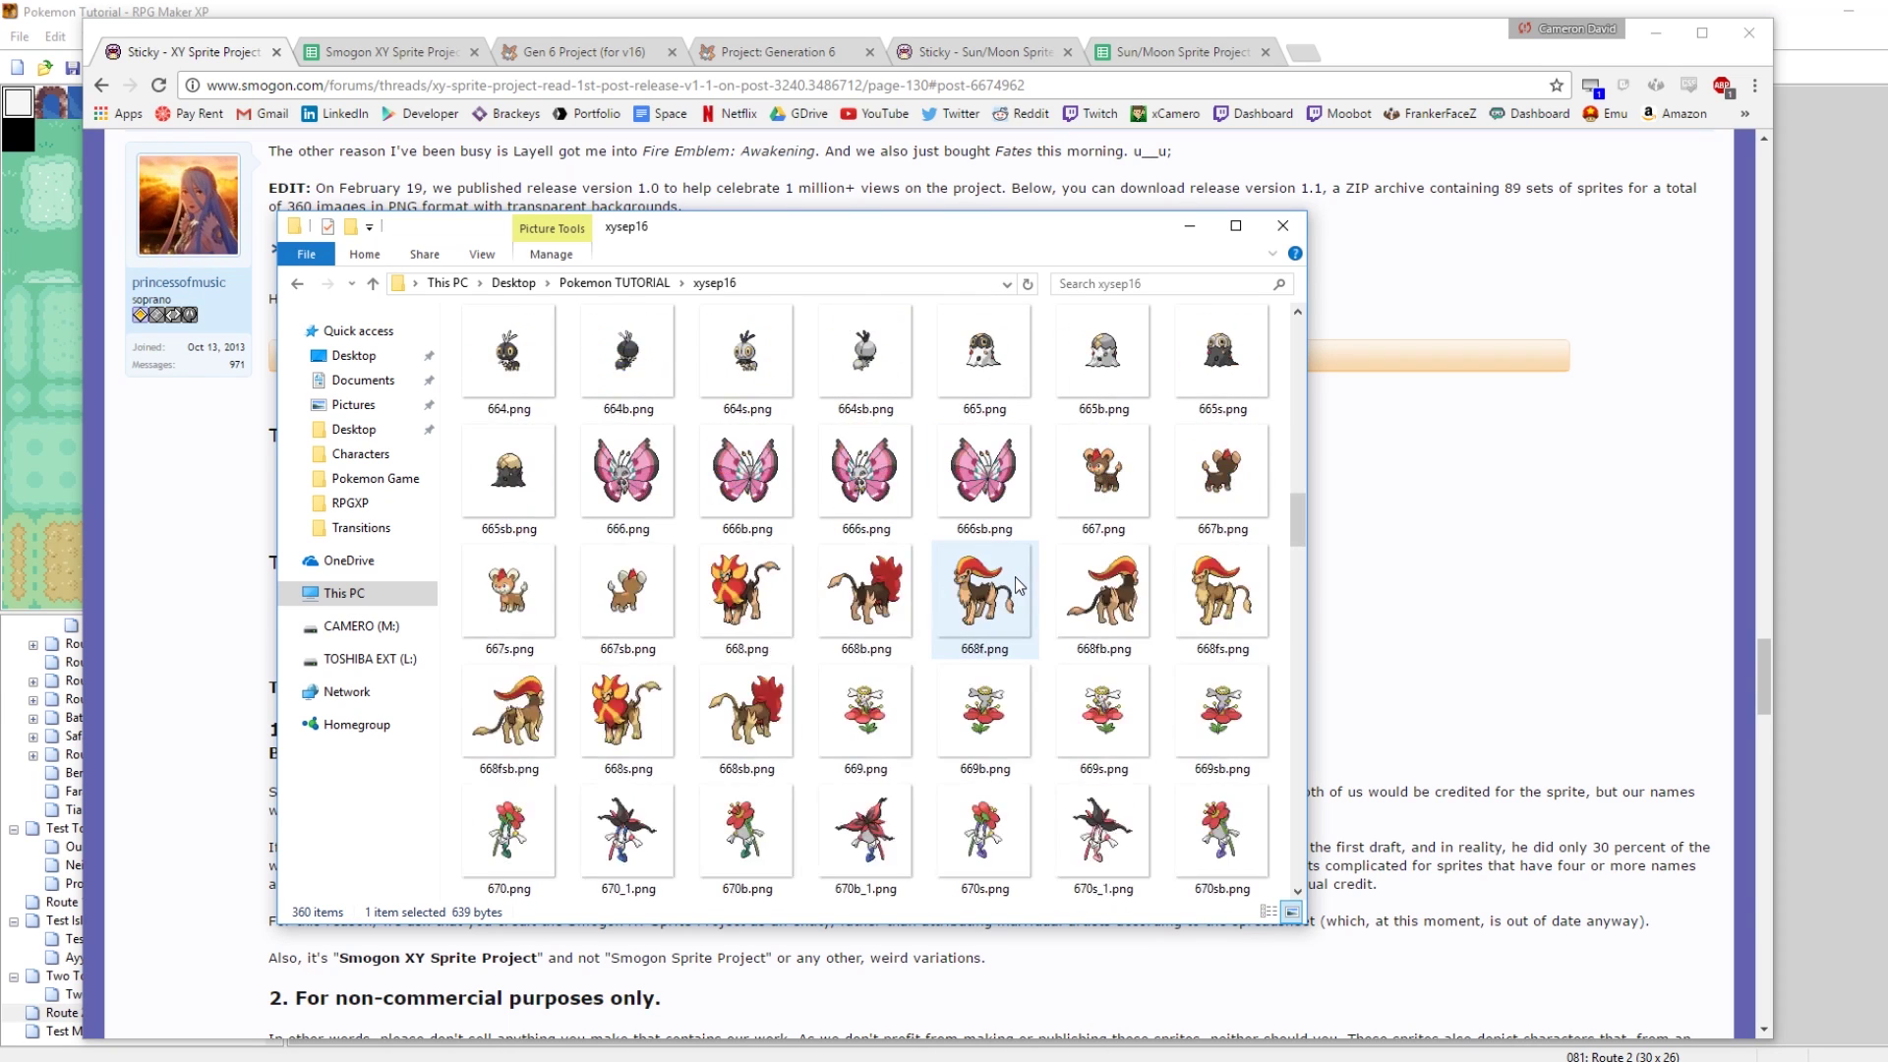
scroll(1014, 576, down, 7)
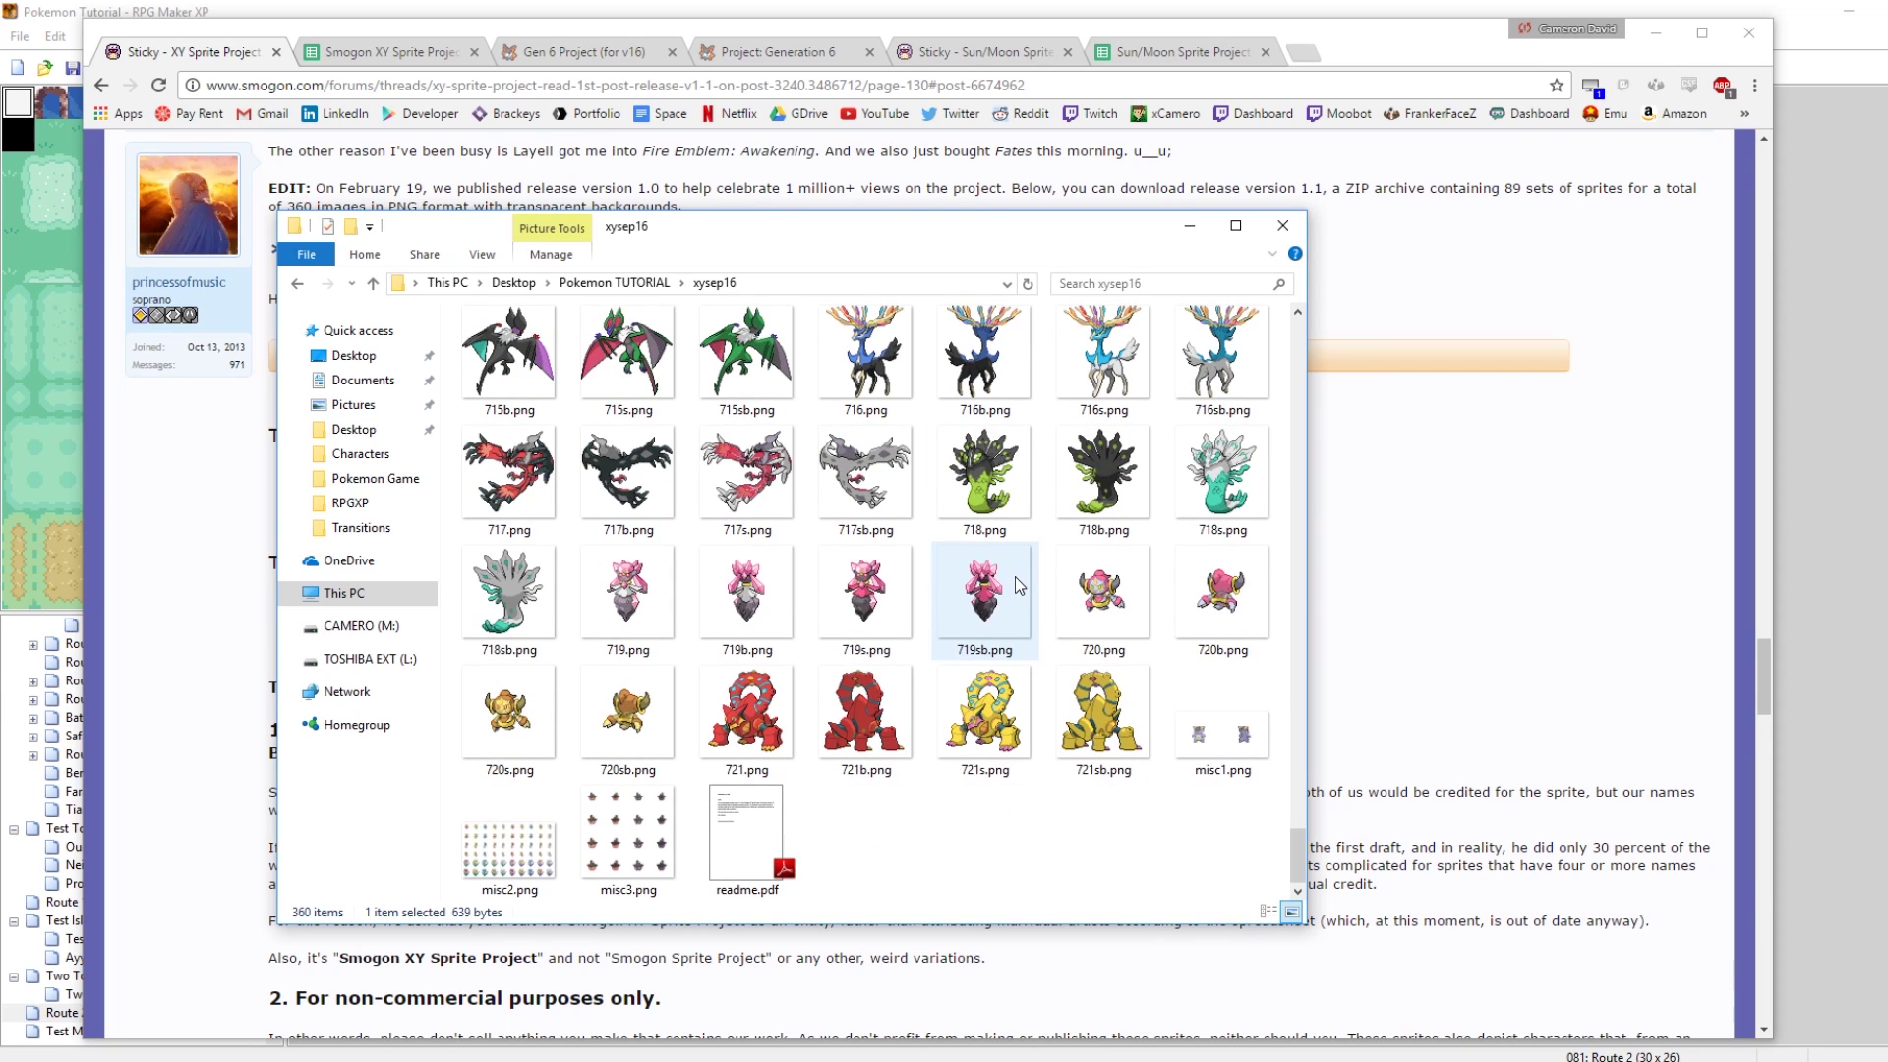
shift+click(1090, 704)
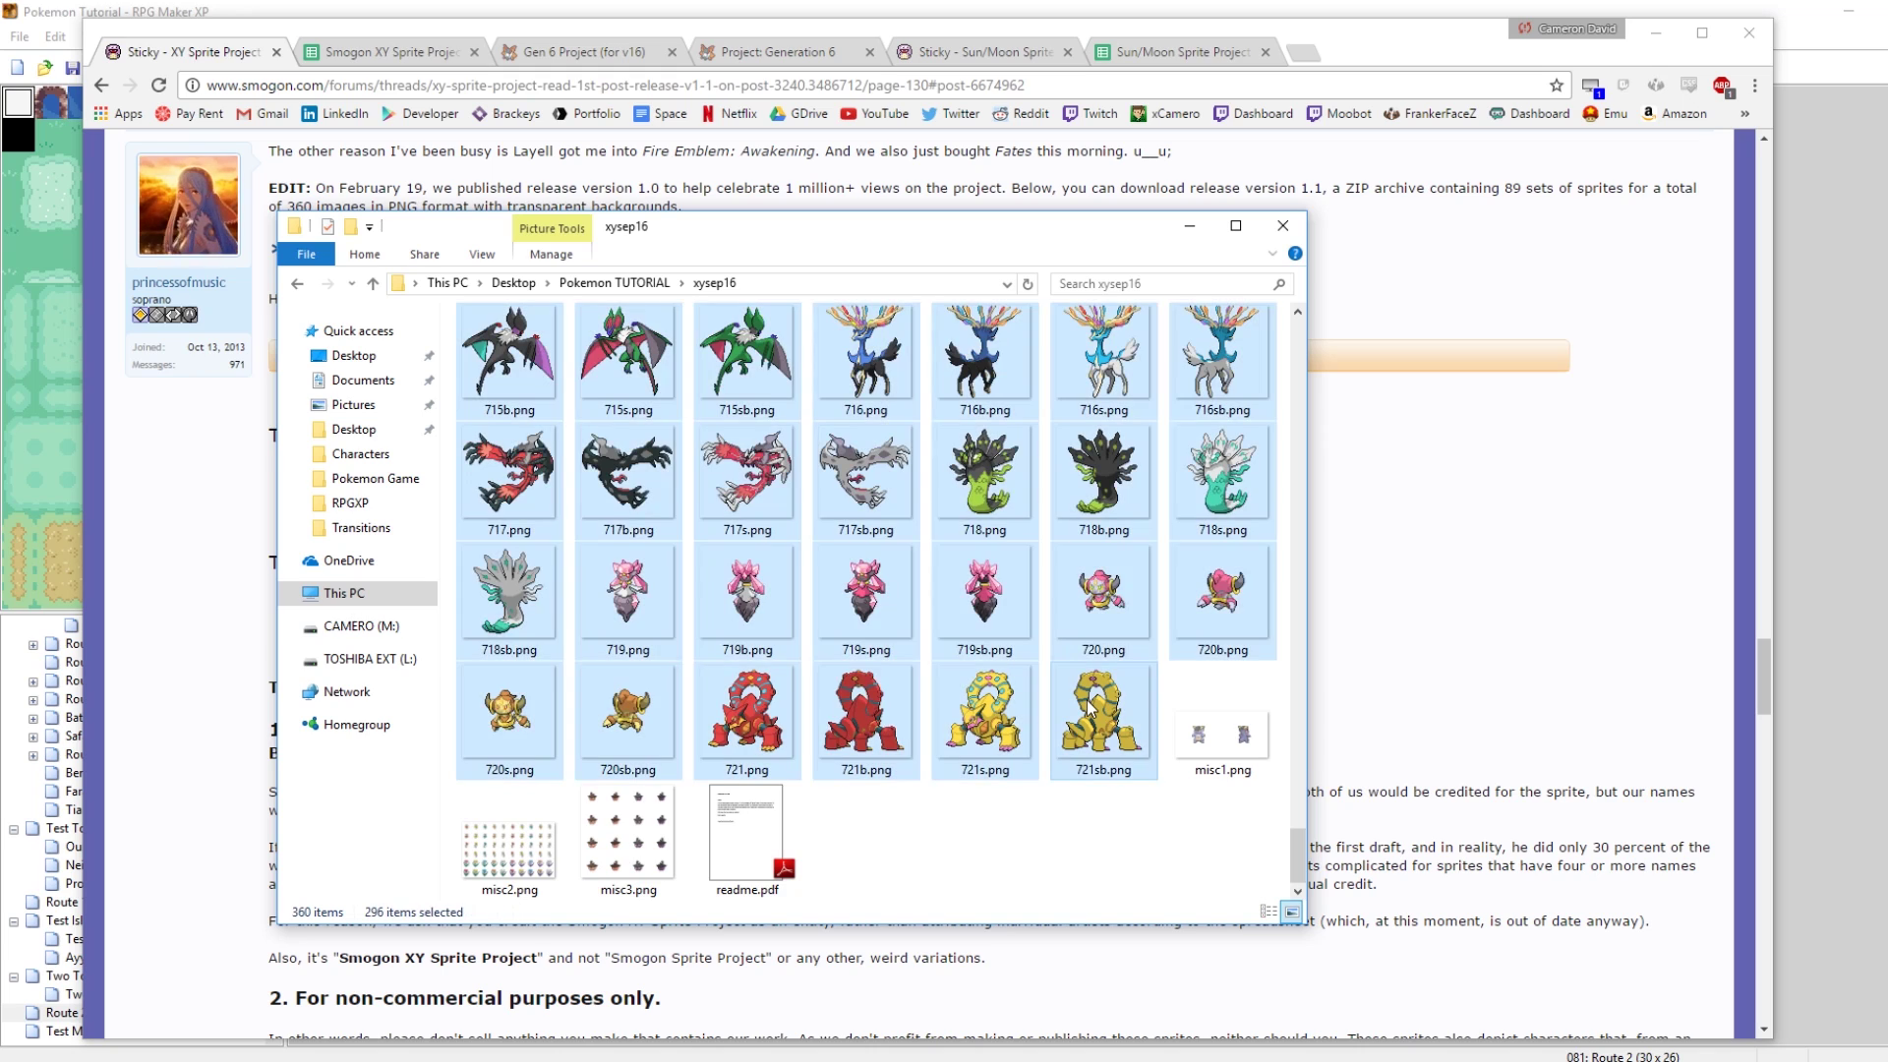
Paste the copied sprites into the Graphics > Battlers folder of Pokemon Game
click(614, 282)
double_click(546, 433)
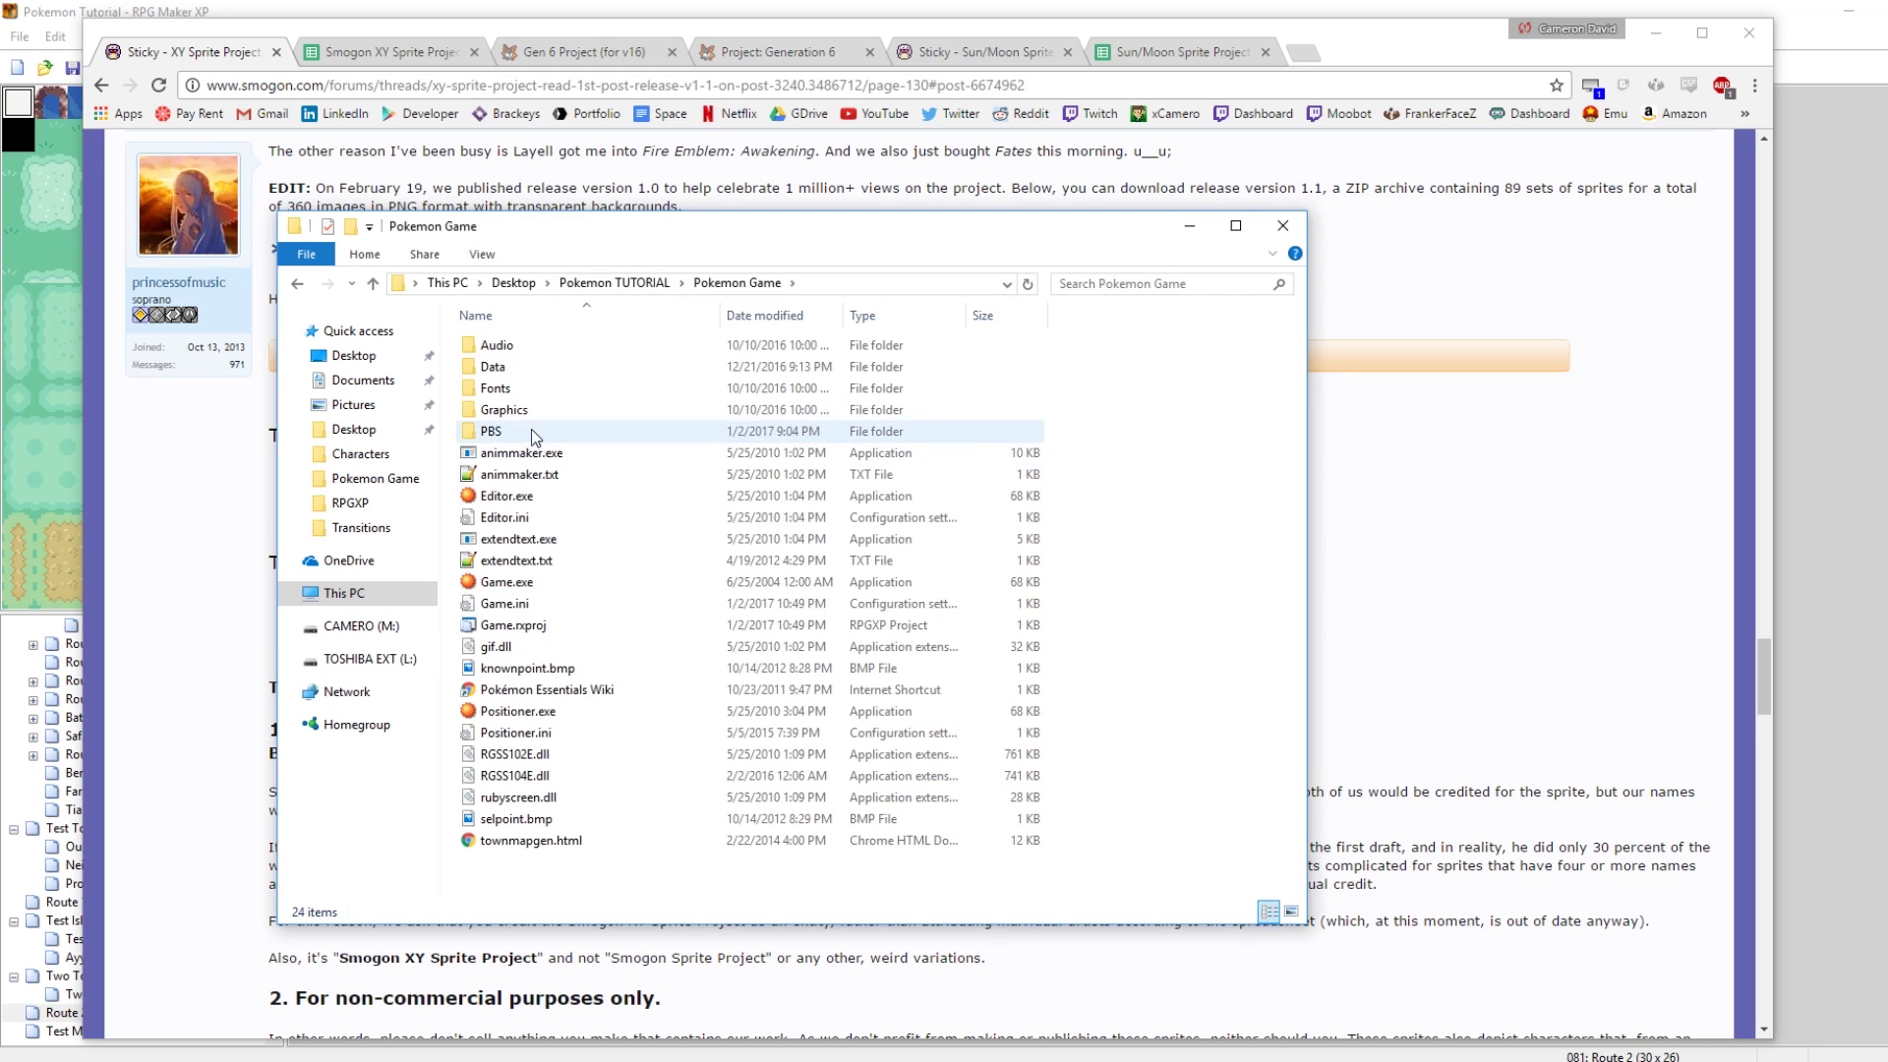
double_click(507, 410)
double_click(512, 412)
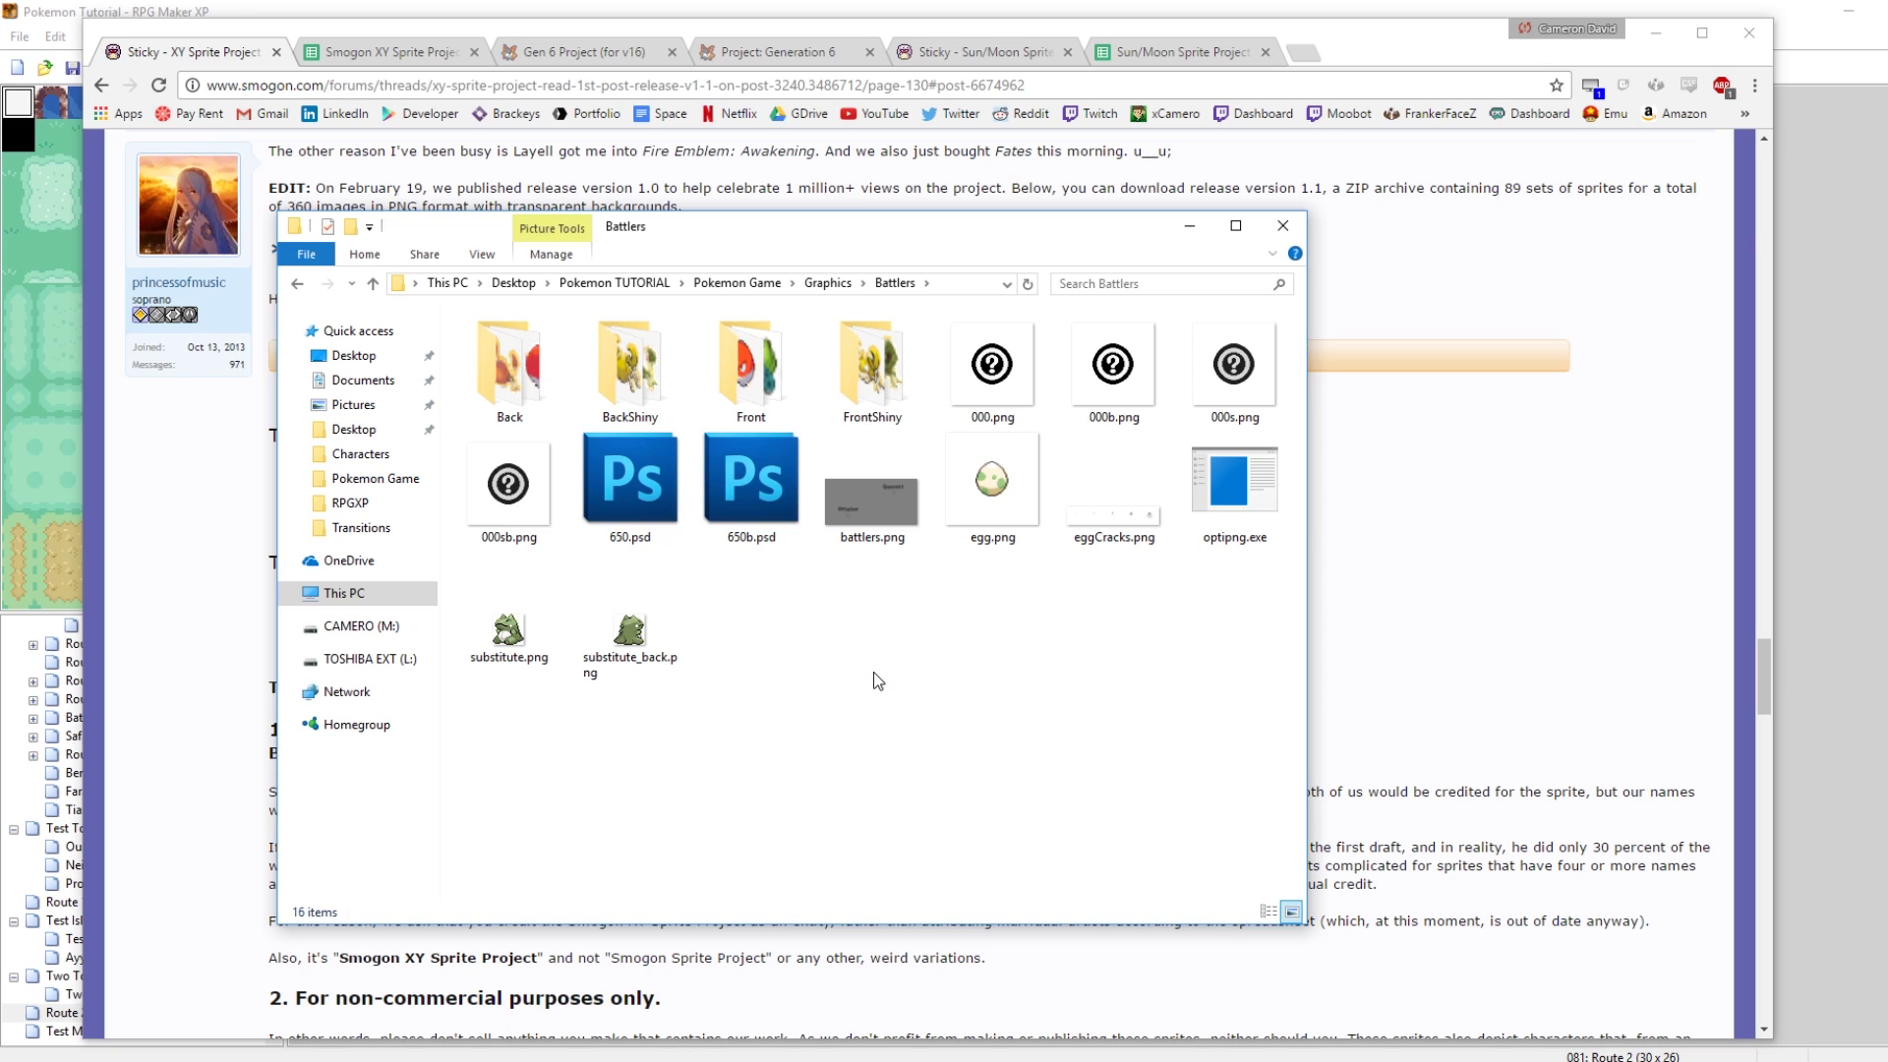
key(ctrl+v)
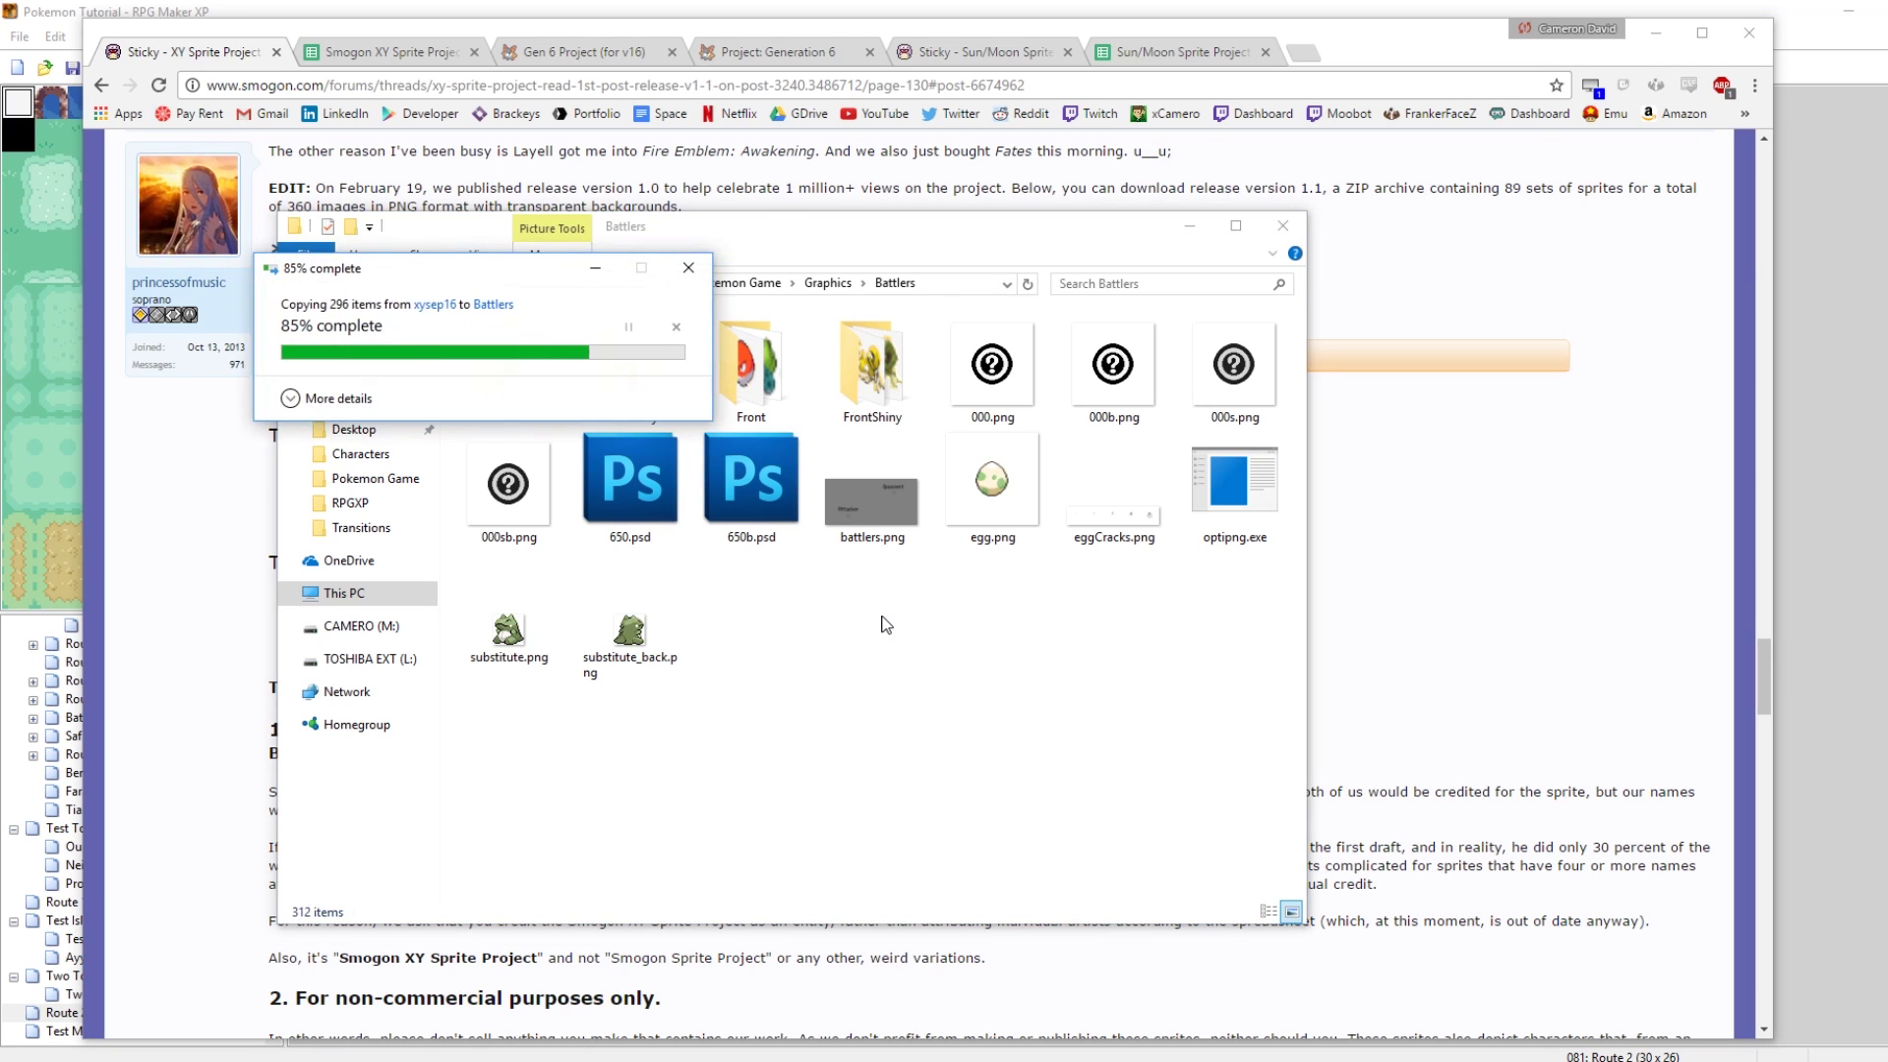
Examine the naming of the 716 front, back, shiny and shiny-back sprites in the Battlers folder
click(746, 479)
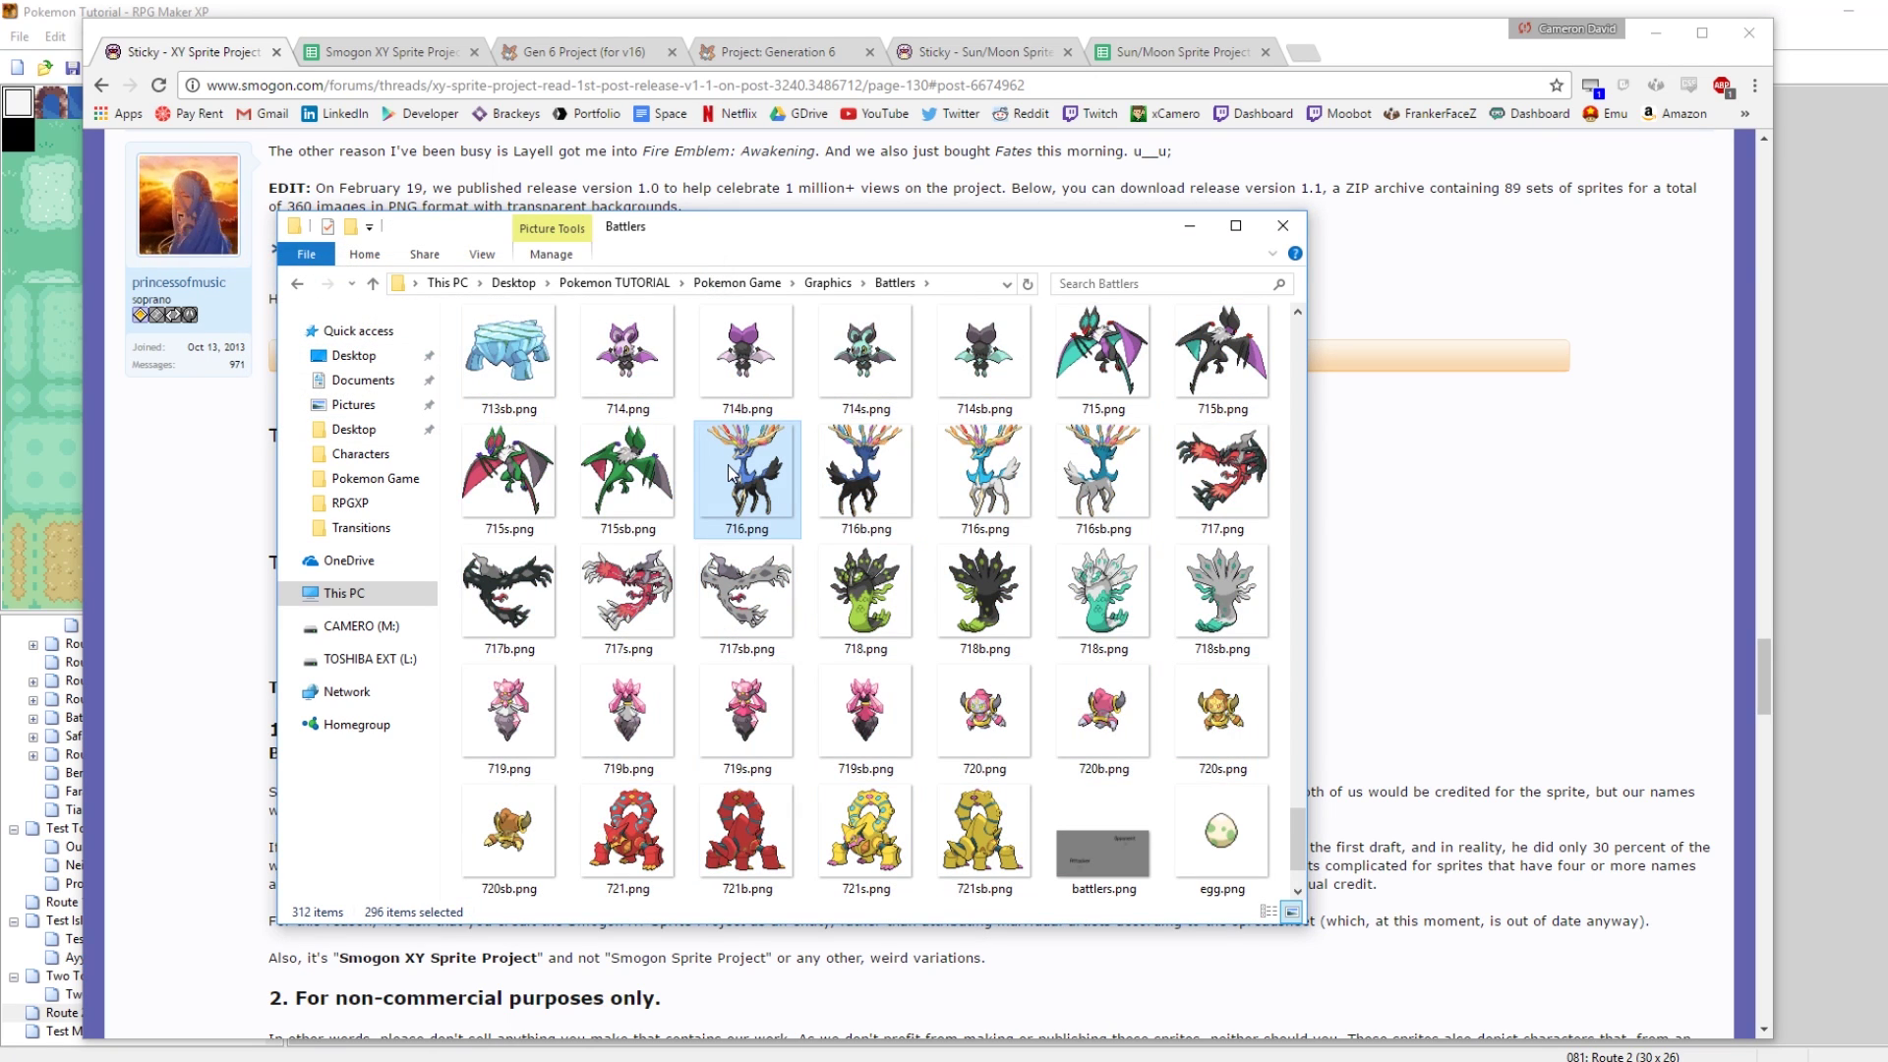
click(877, 476)
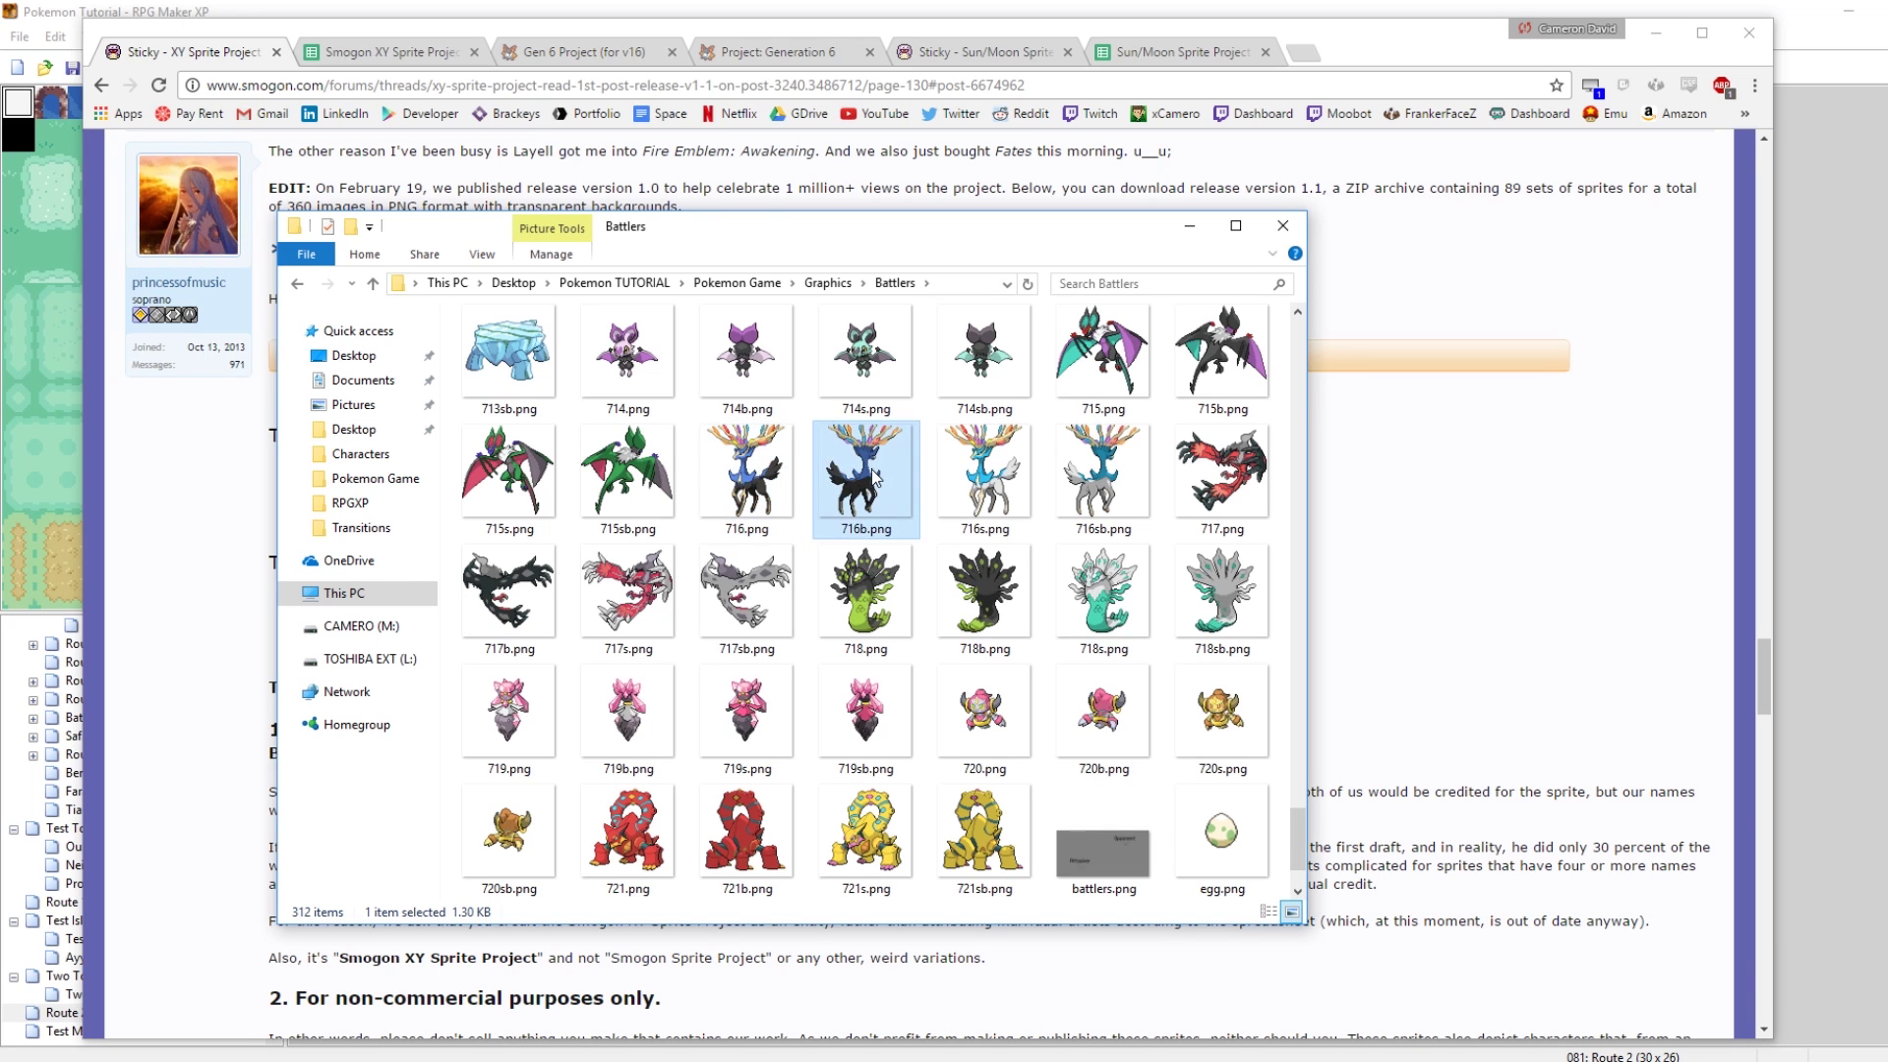
click(981, 477)
click(1116, 482)
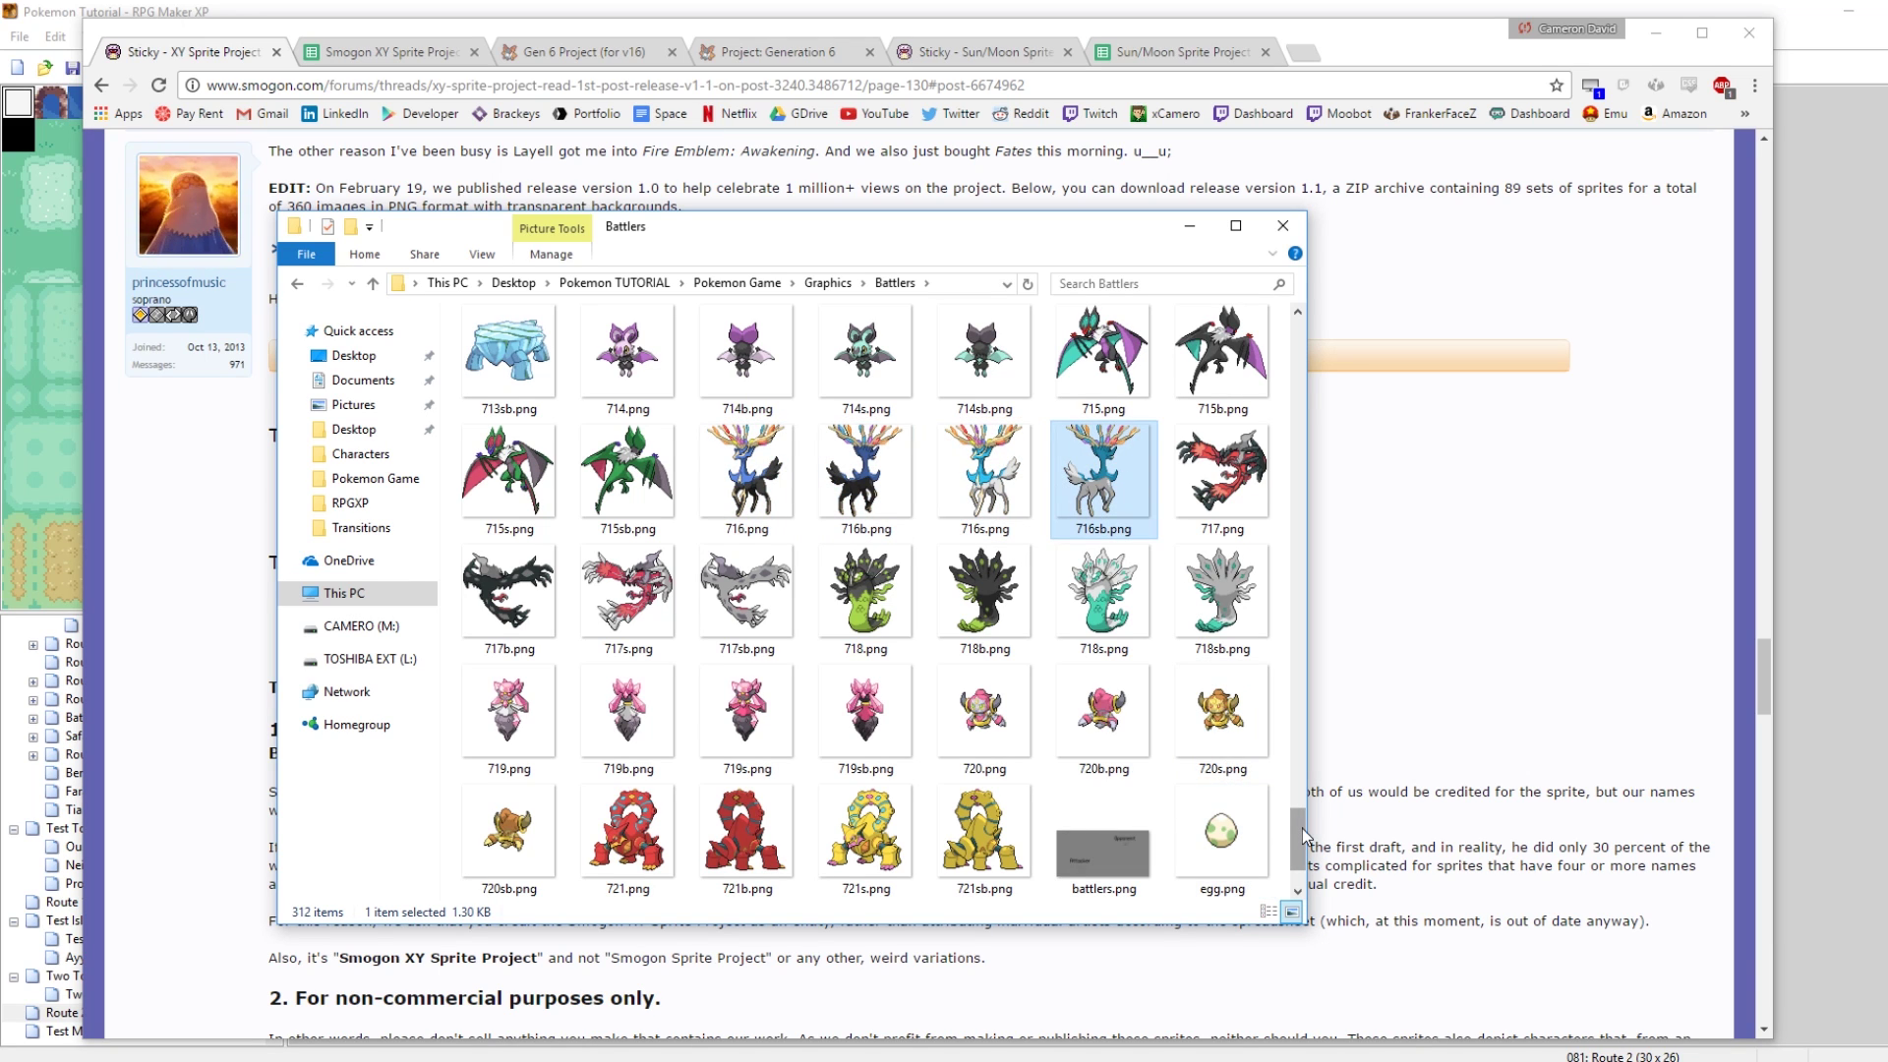
drag(1299, 828, 1282, 712)
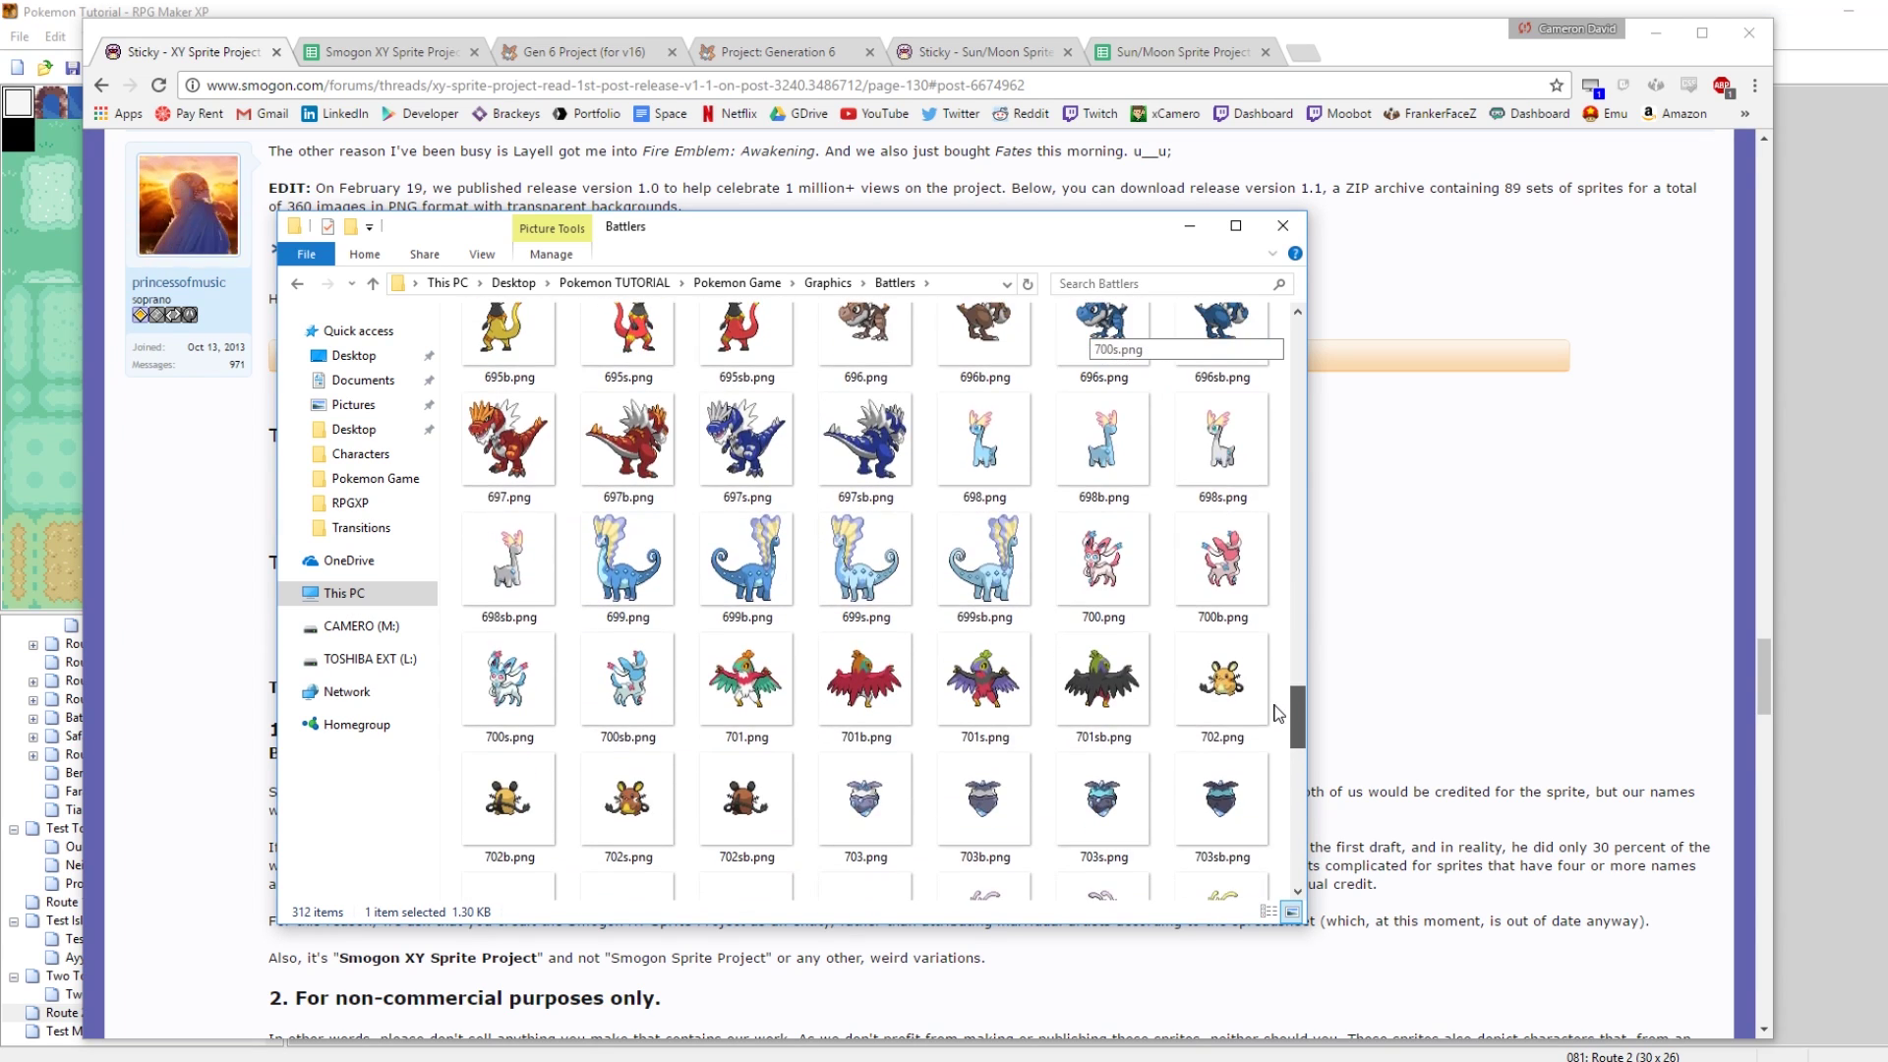
Switch to Chrome and look through the Kalos entries in the Smogon XY Sprite Project spreadsheet, returning to the release post
click(390, 66)
click(391, 61)
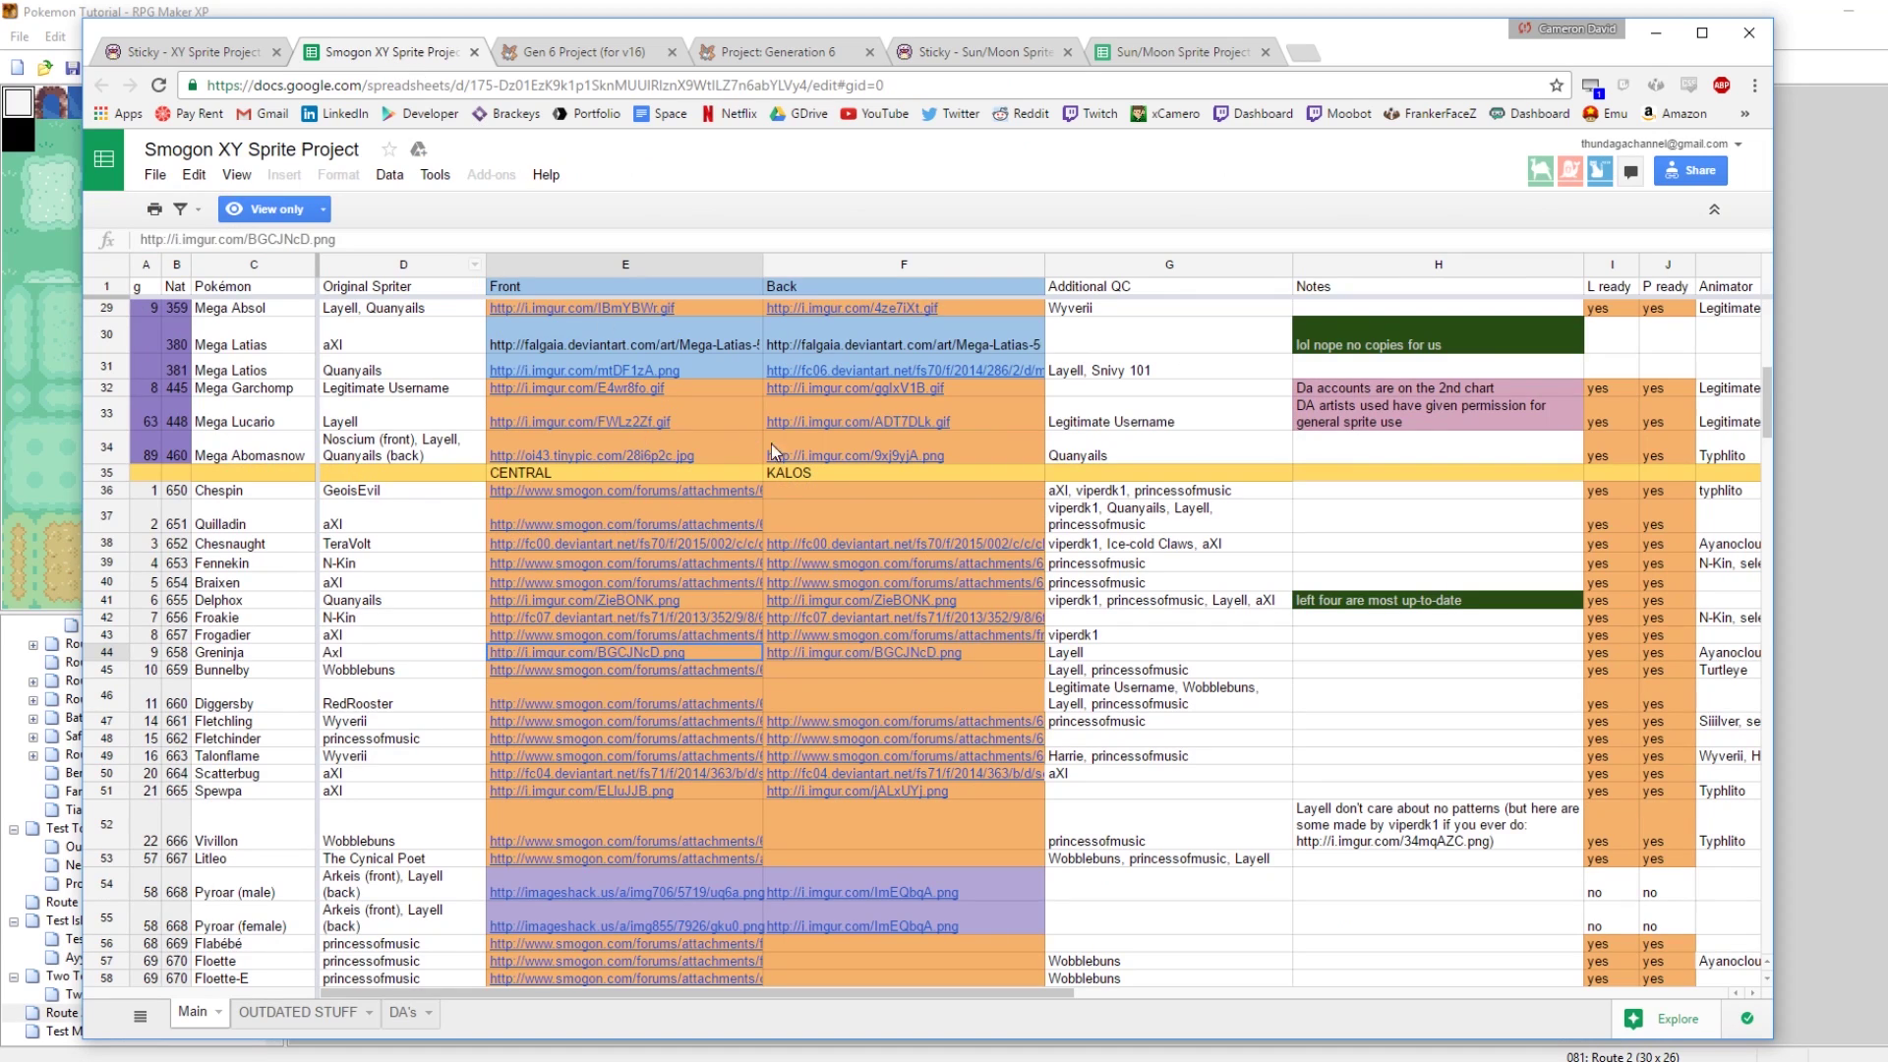
scroll(922, 704, down, 5)
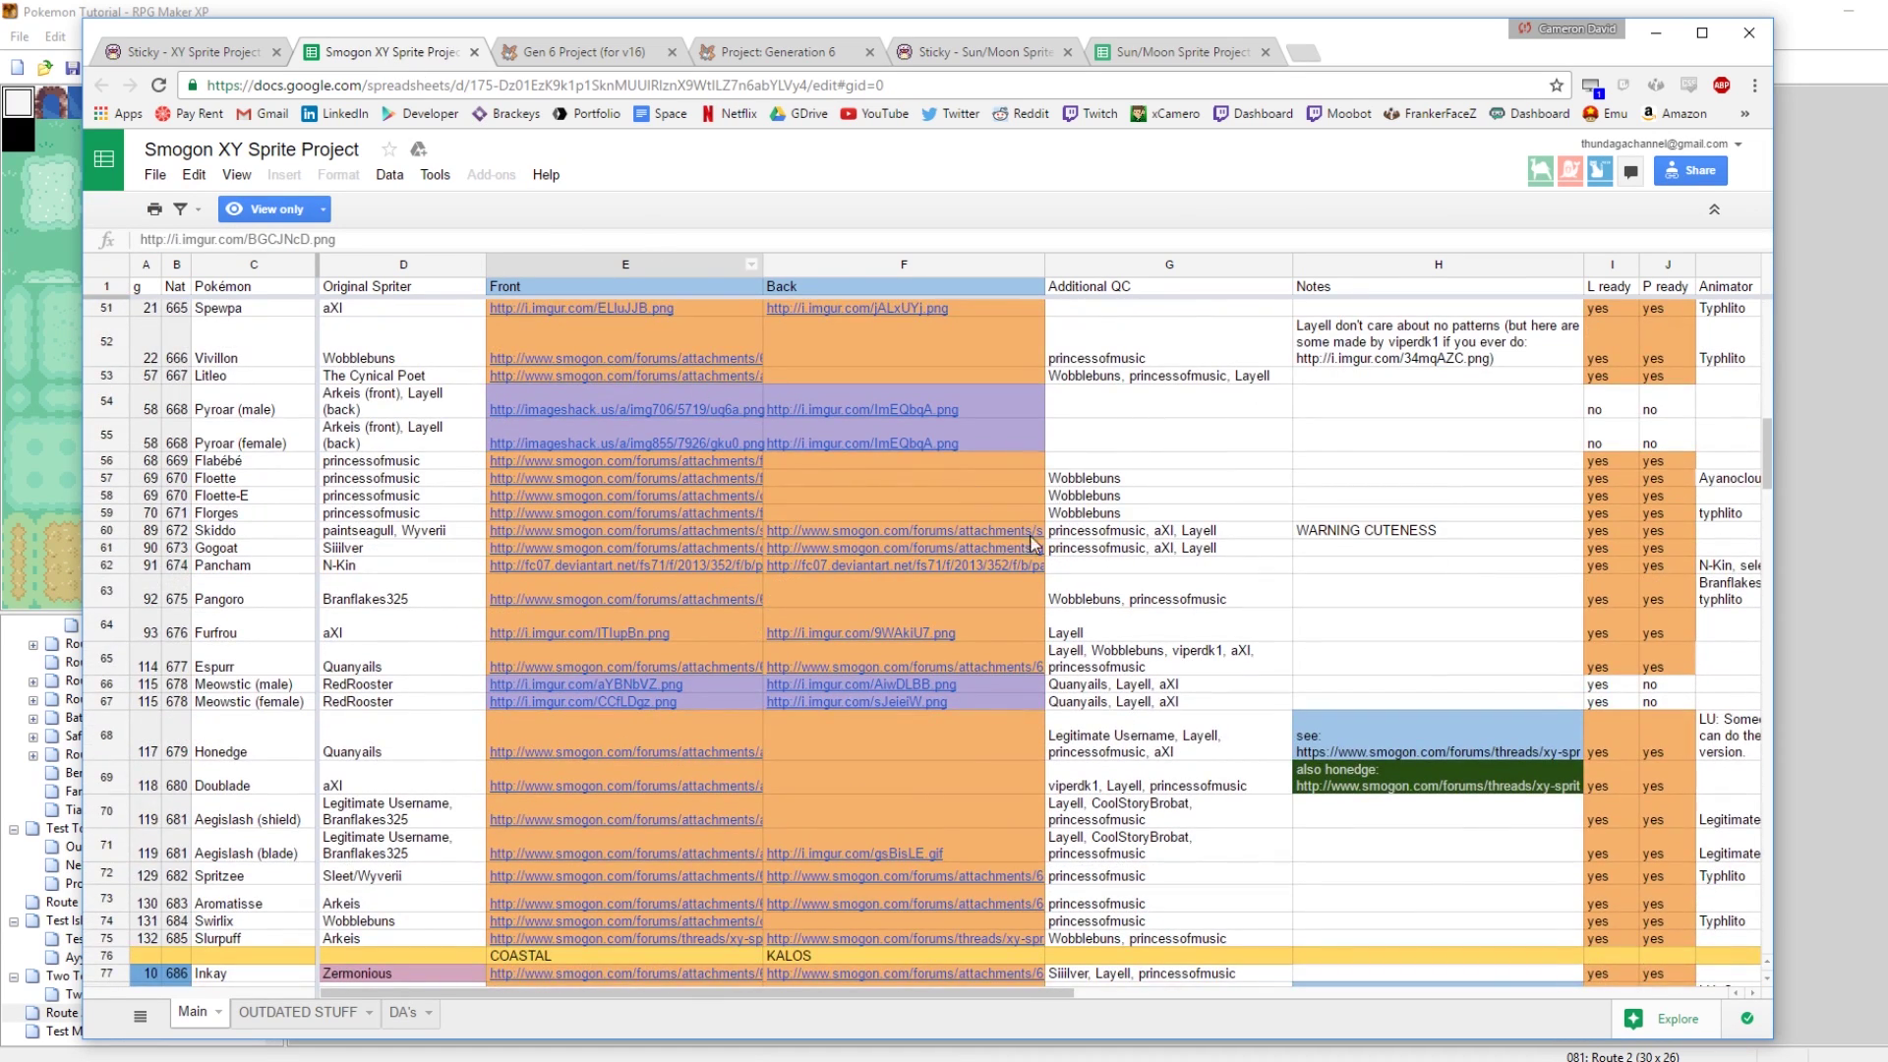
click(228, 59)
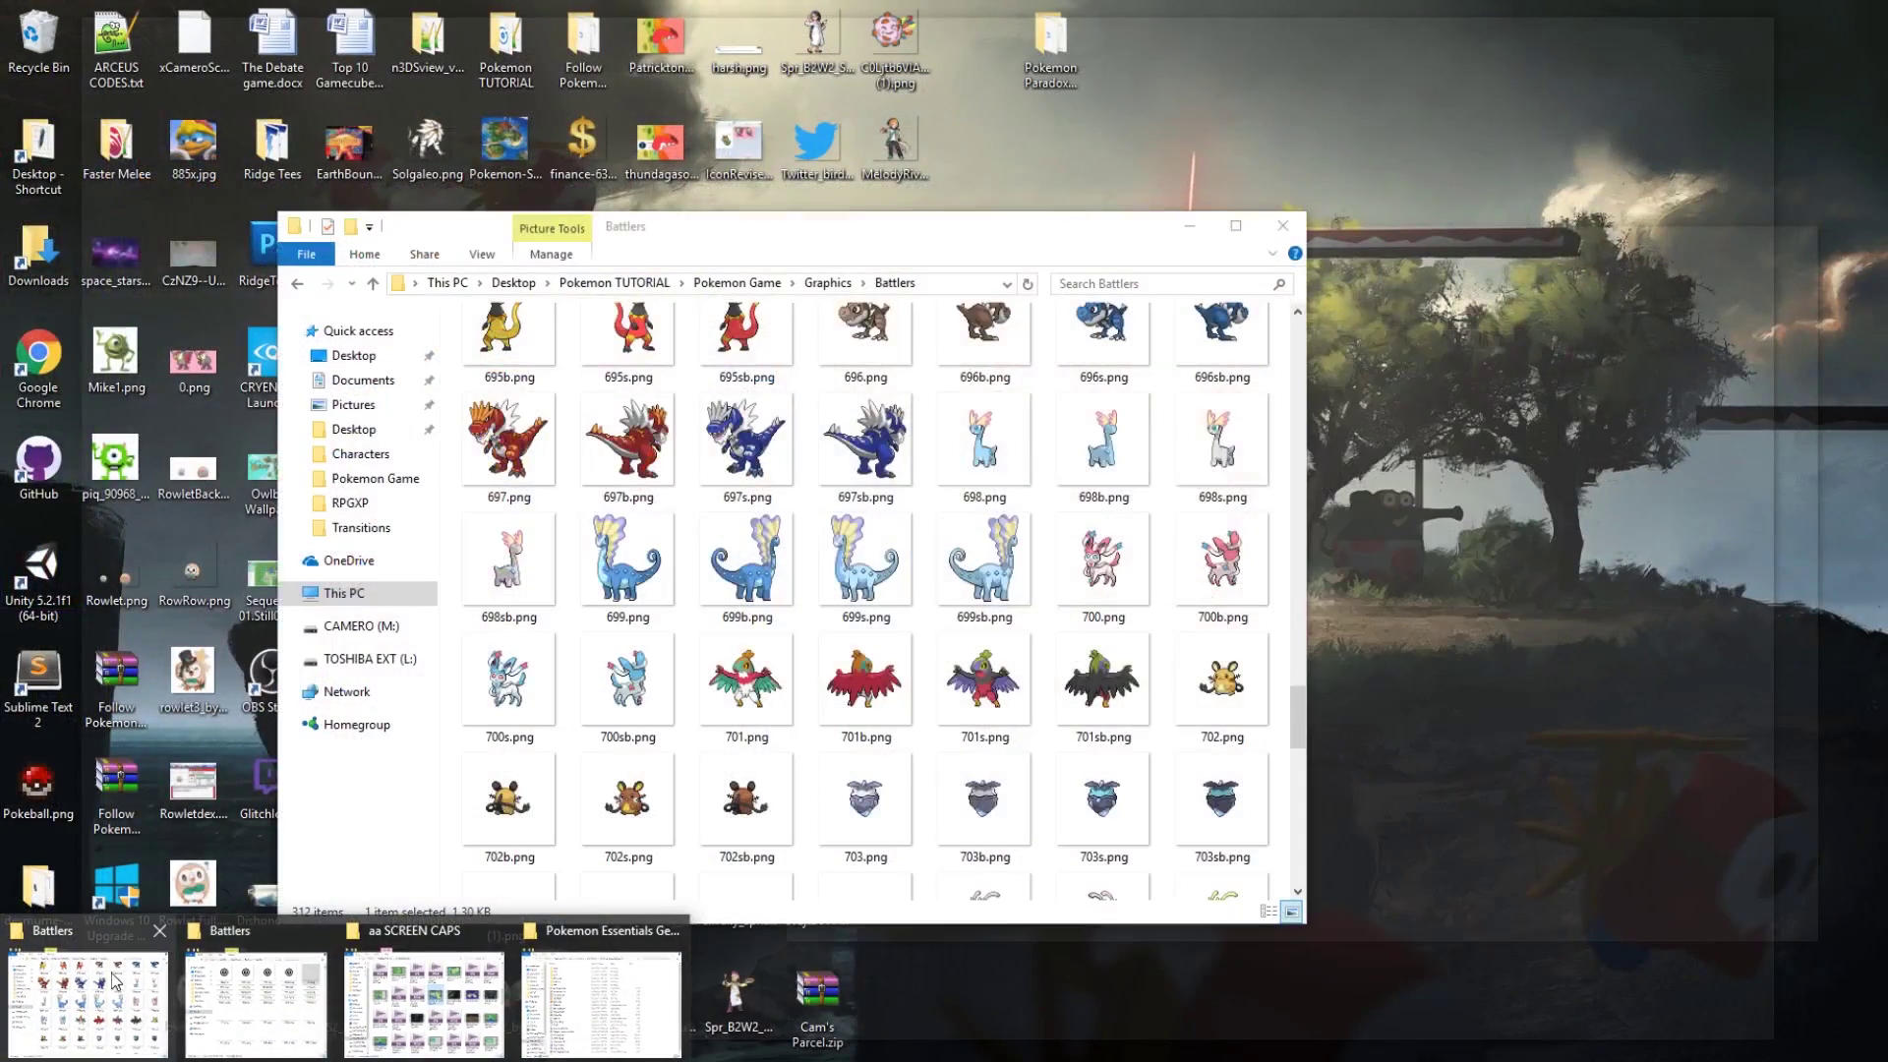
Switch back to File Explorer and look through the pasted sprites in the Battlers folder
click(307, 995)
scroll(843, 728, down, 8)
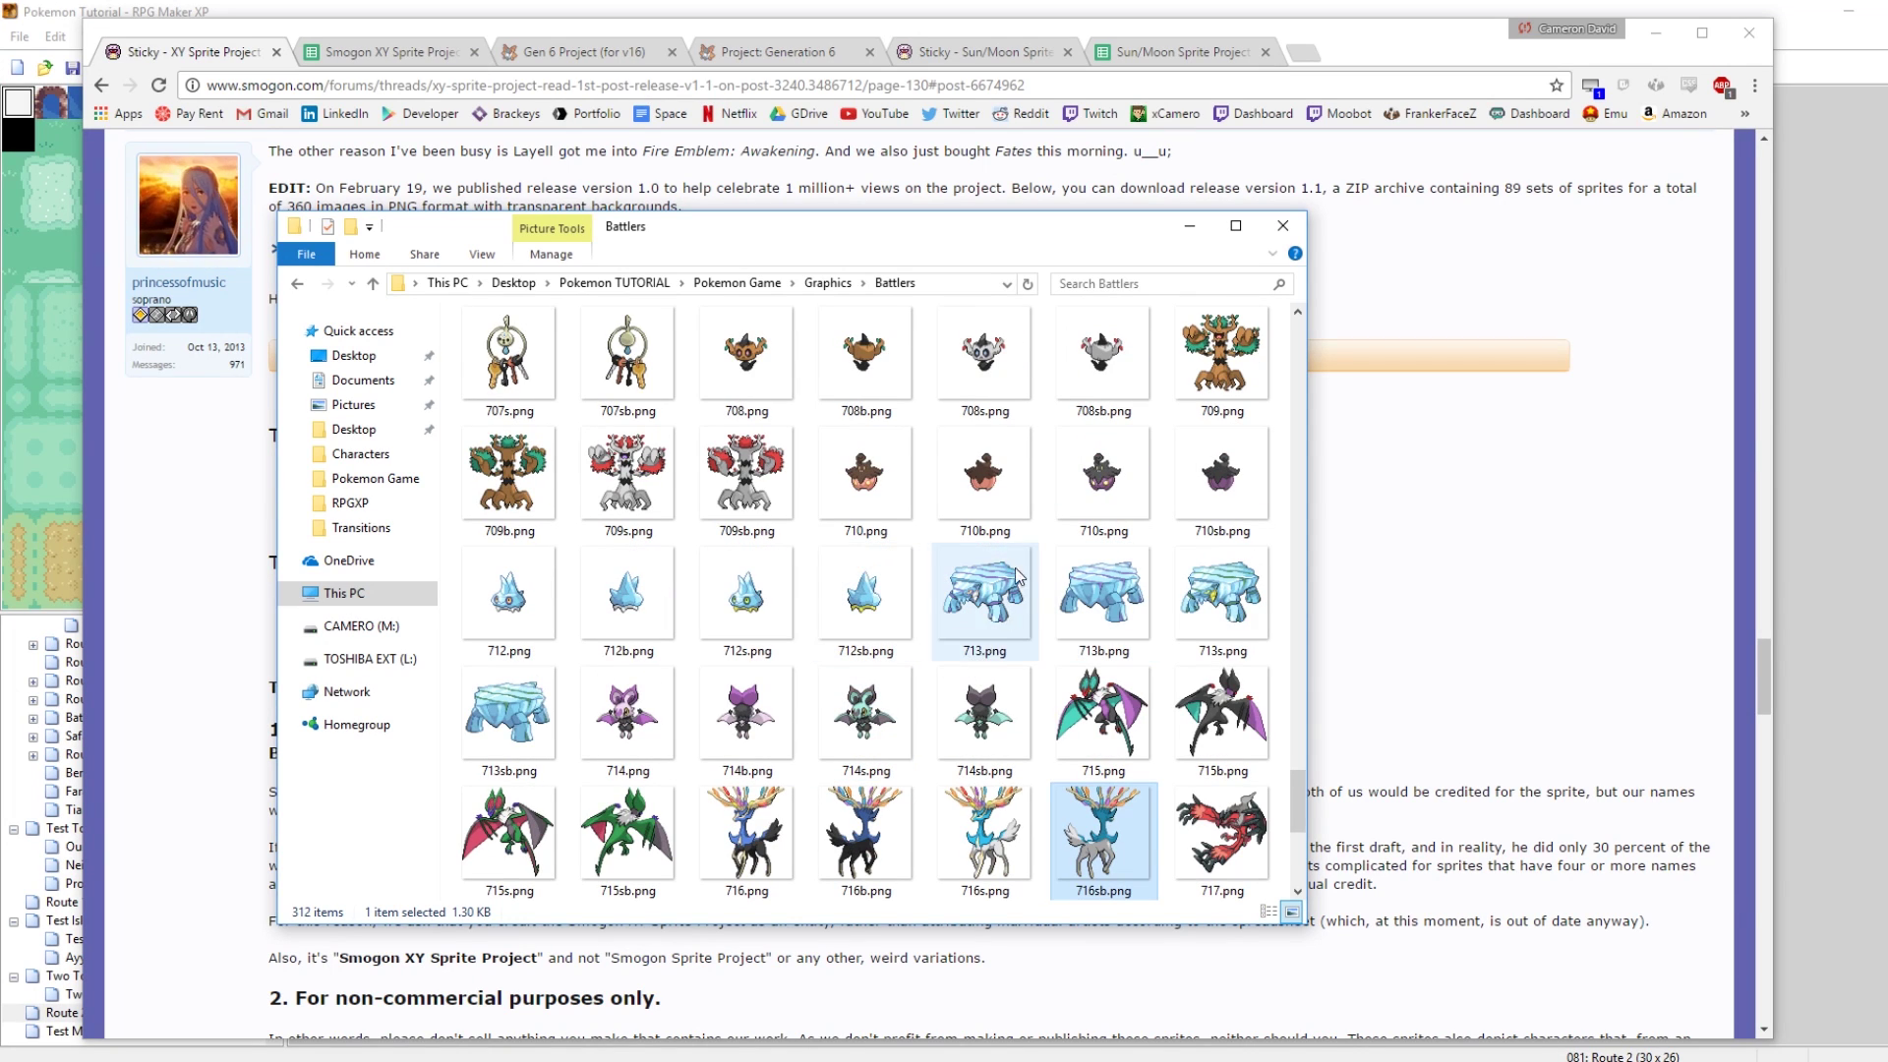
click(1022, 487)
scroll(1092, 688, down, 5)
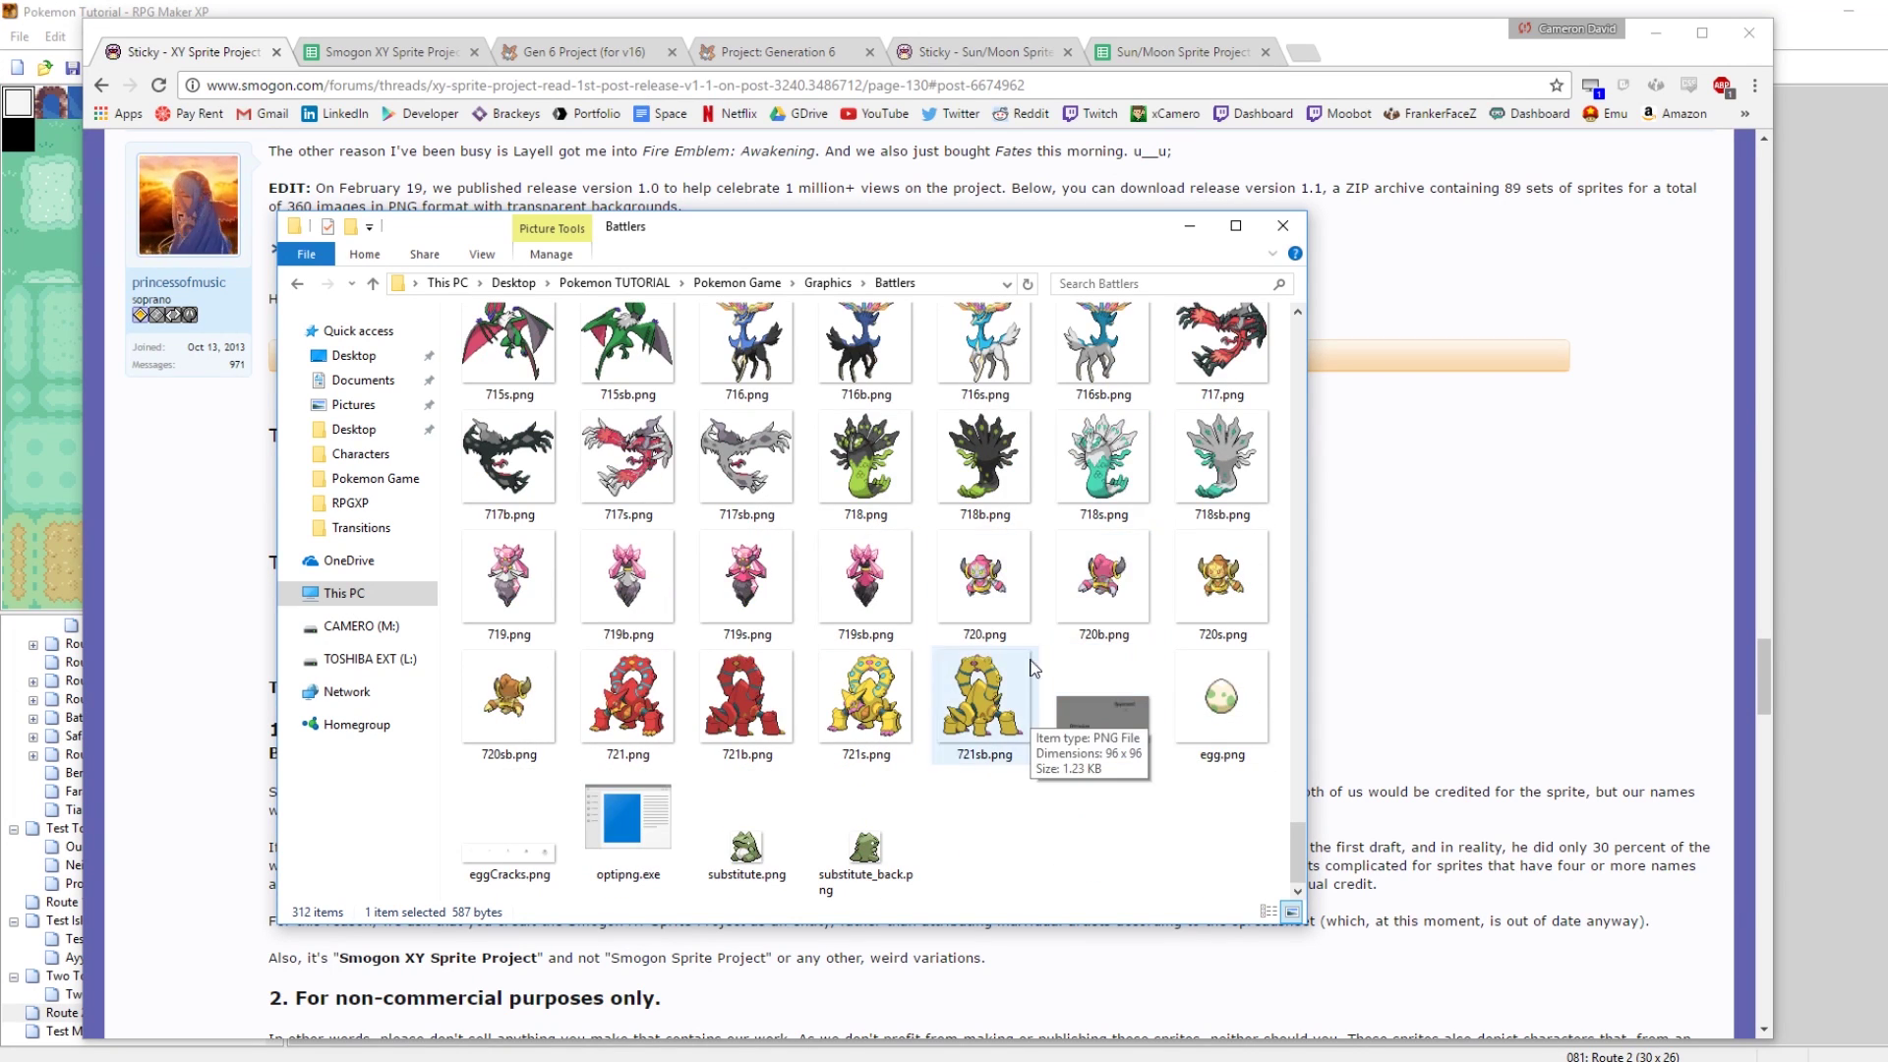
click(962, 581)
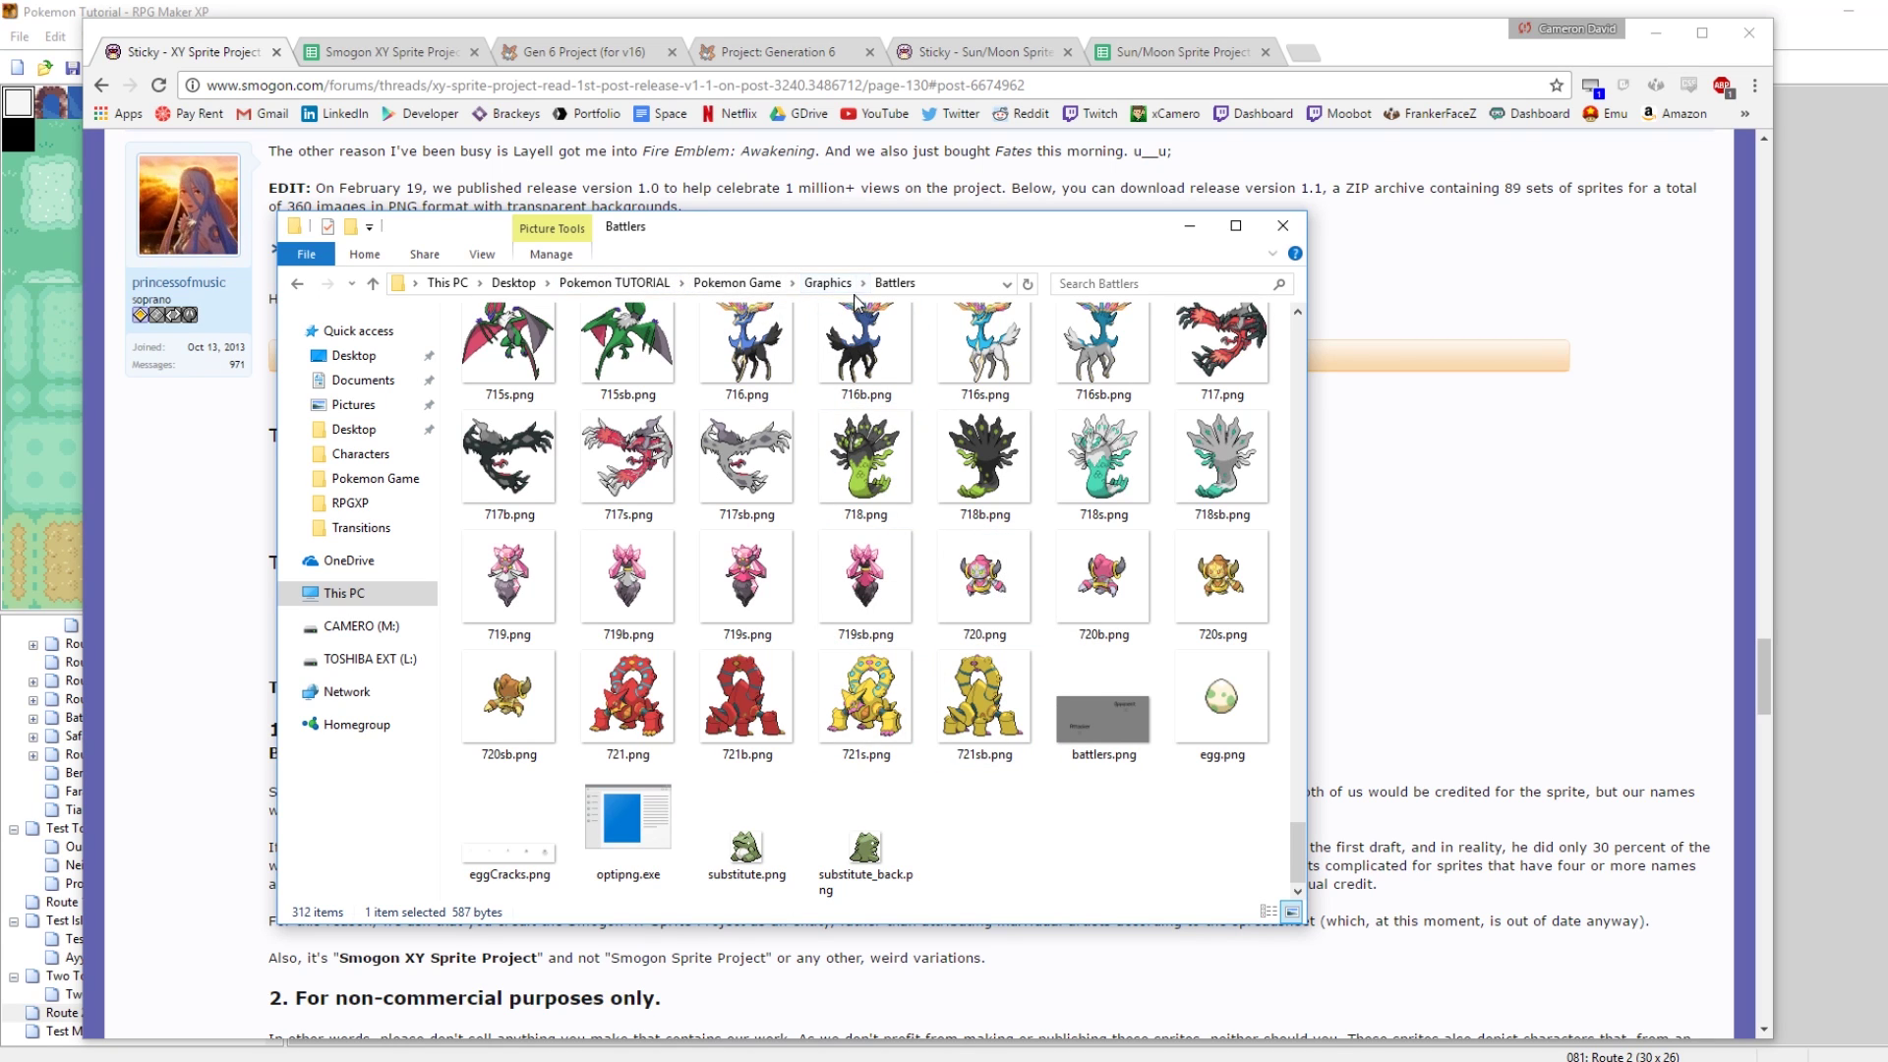
scroll(885, 491, up, 10)
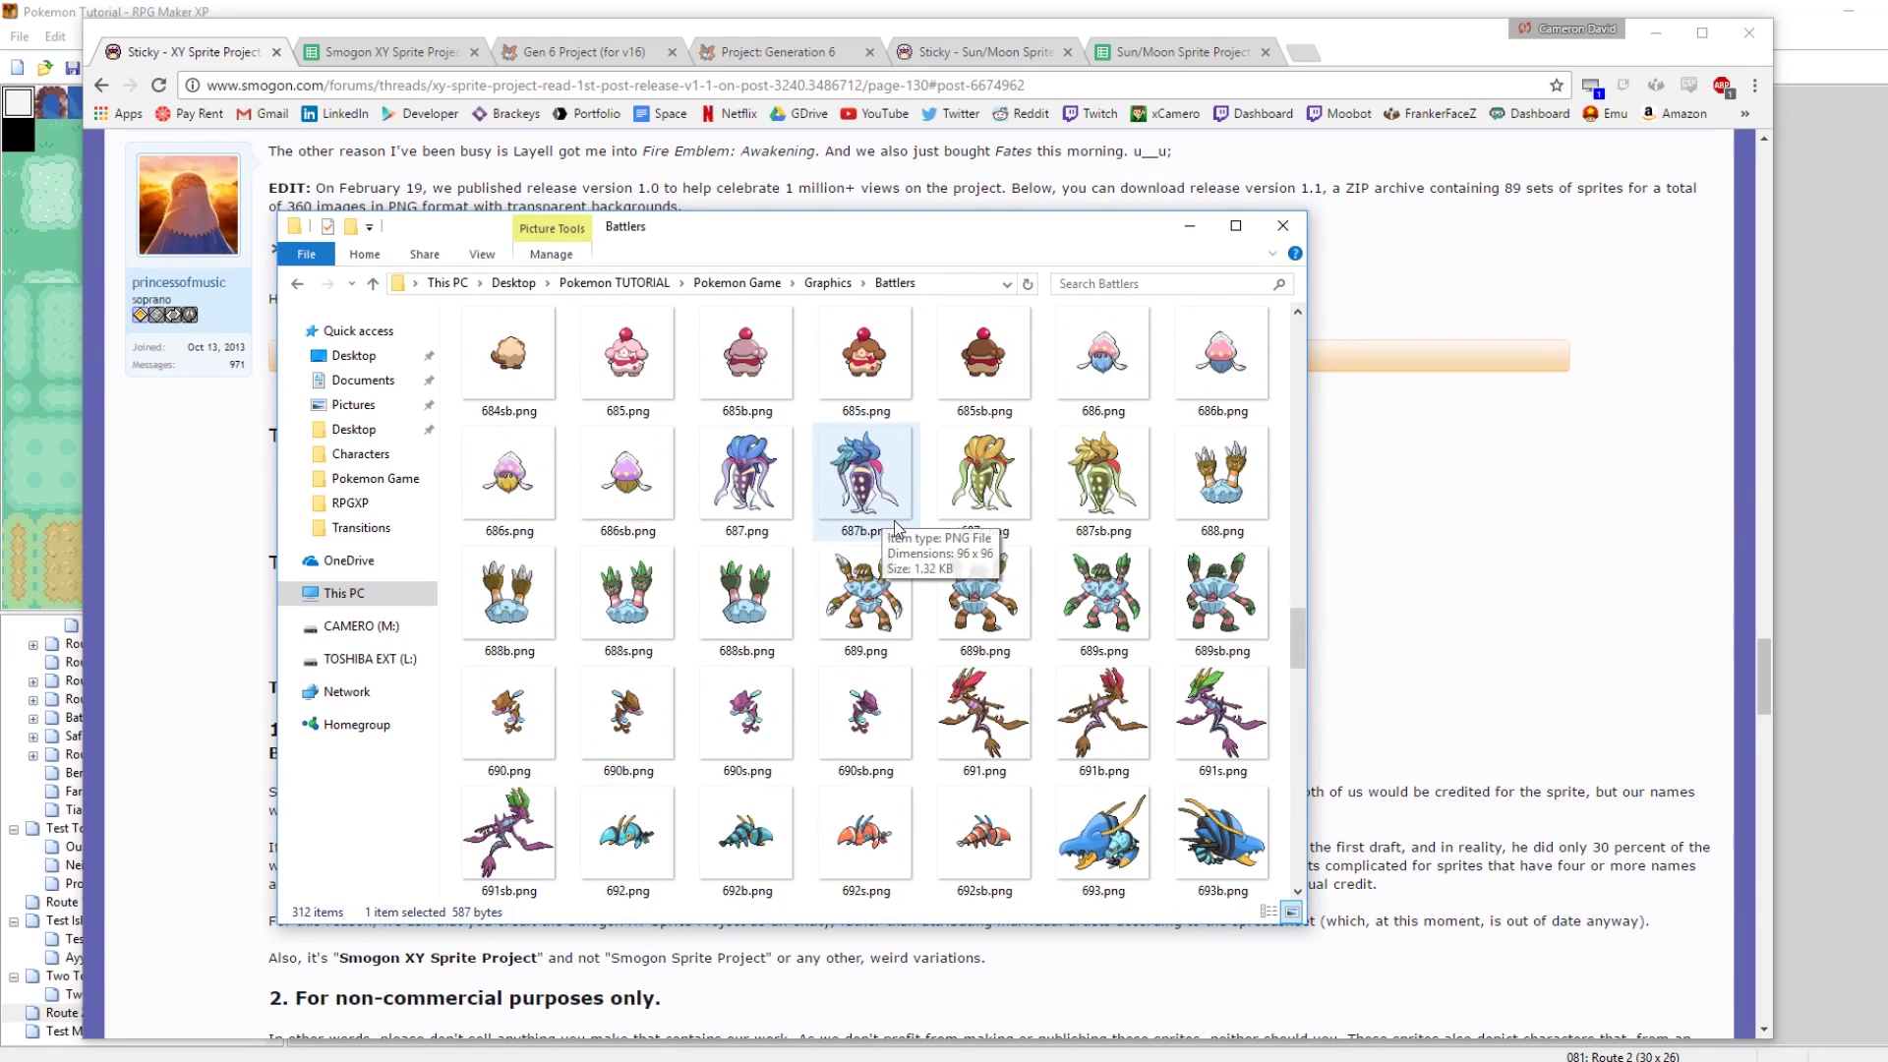
scroll(897, 521, up, 5)
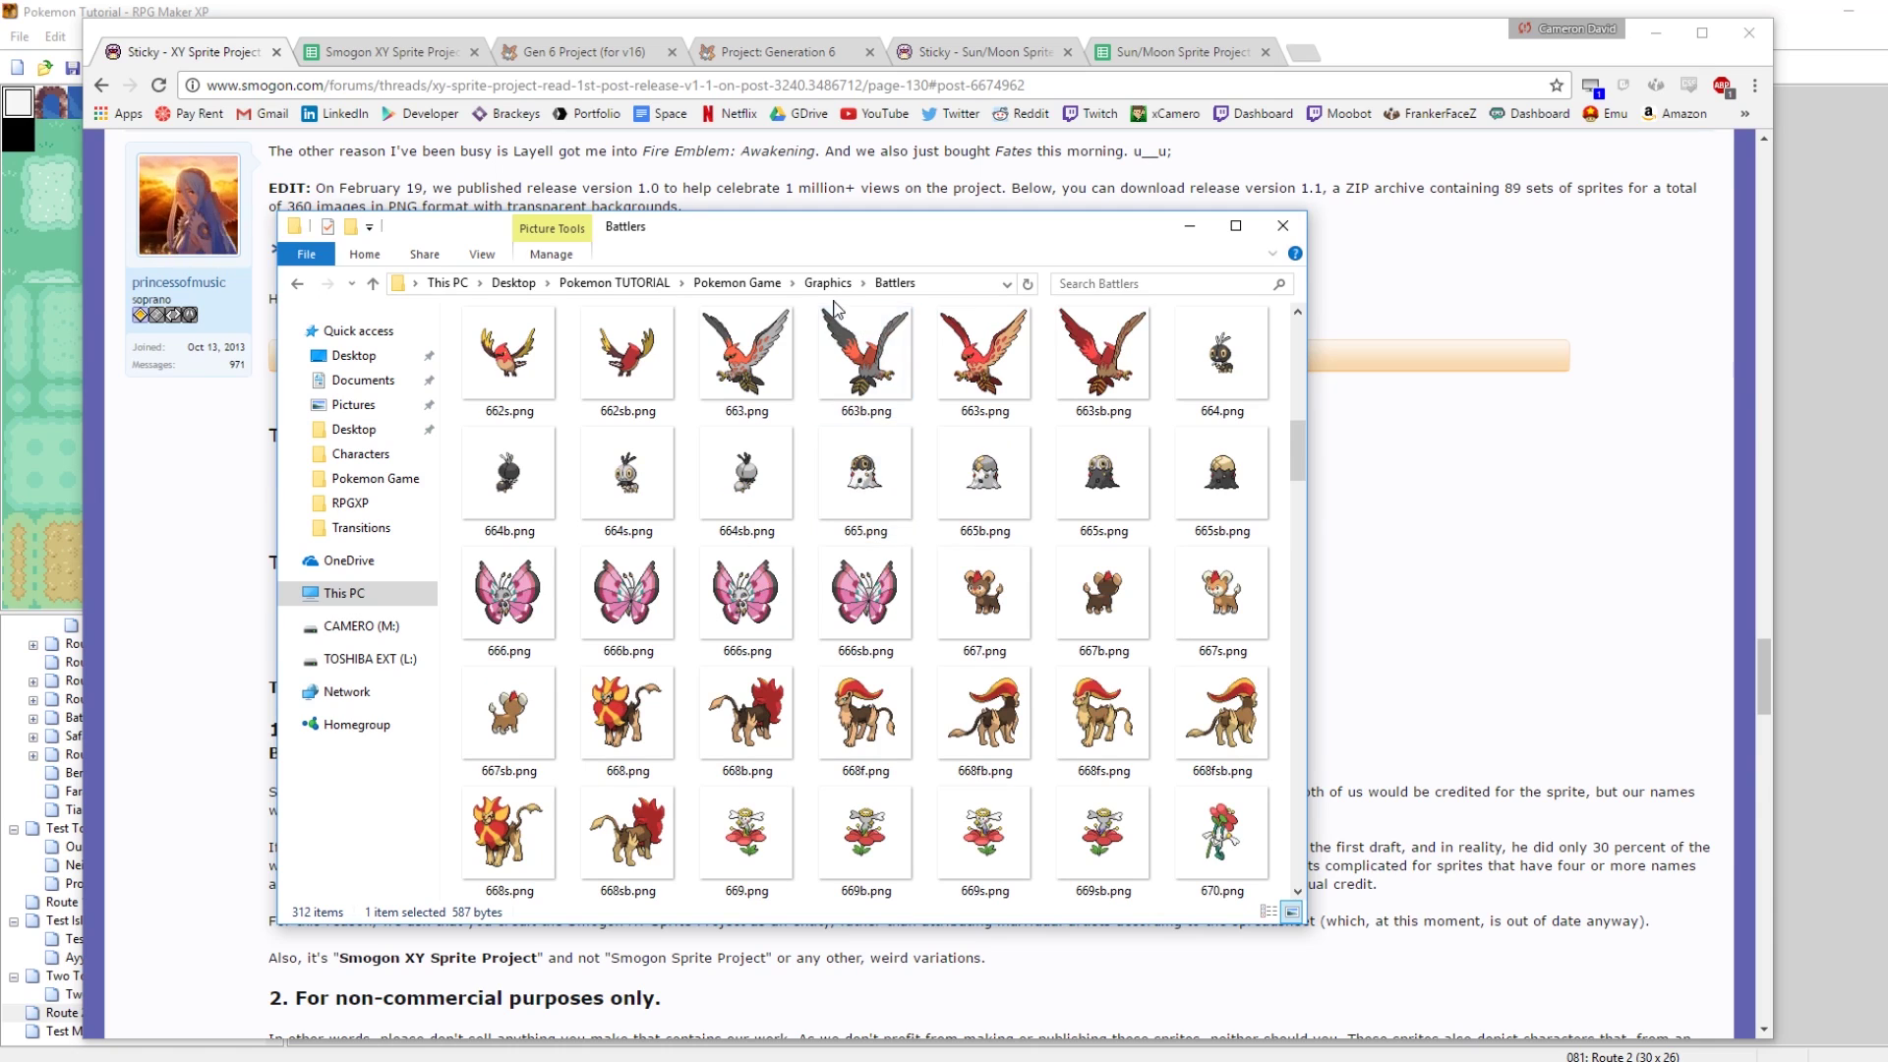
Open the PBS folder inside the Pokemon Game folder
click(828, 283)
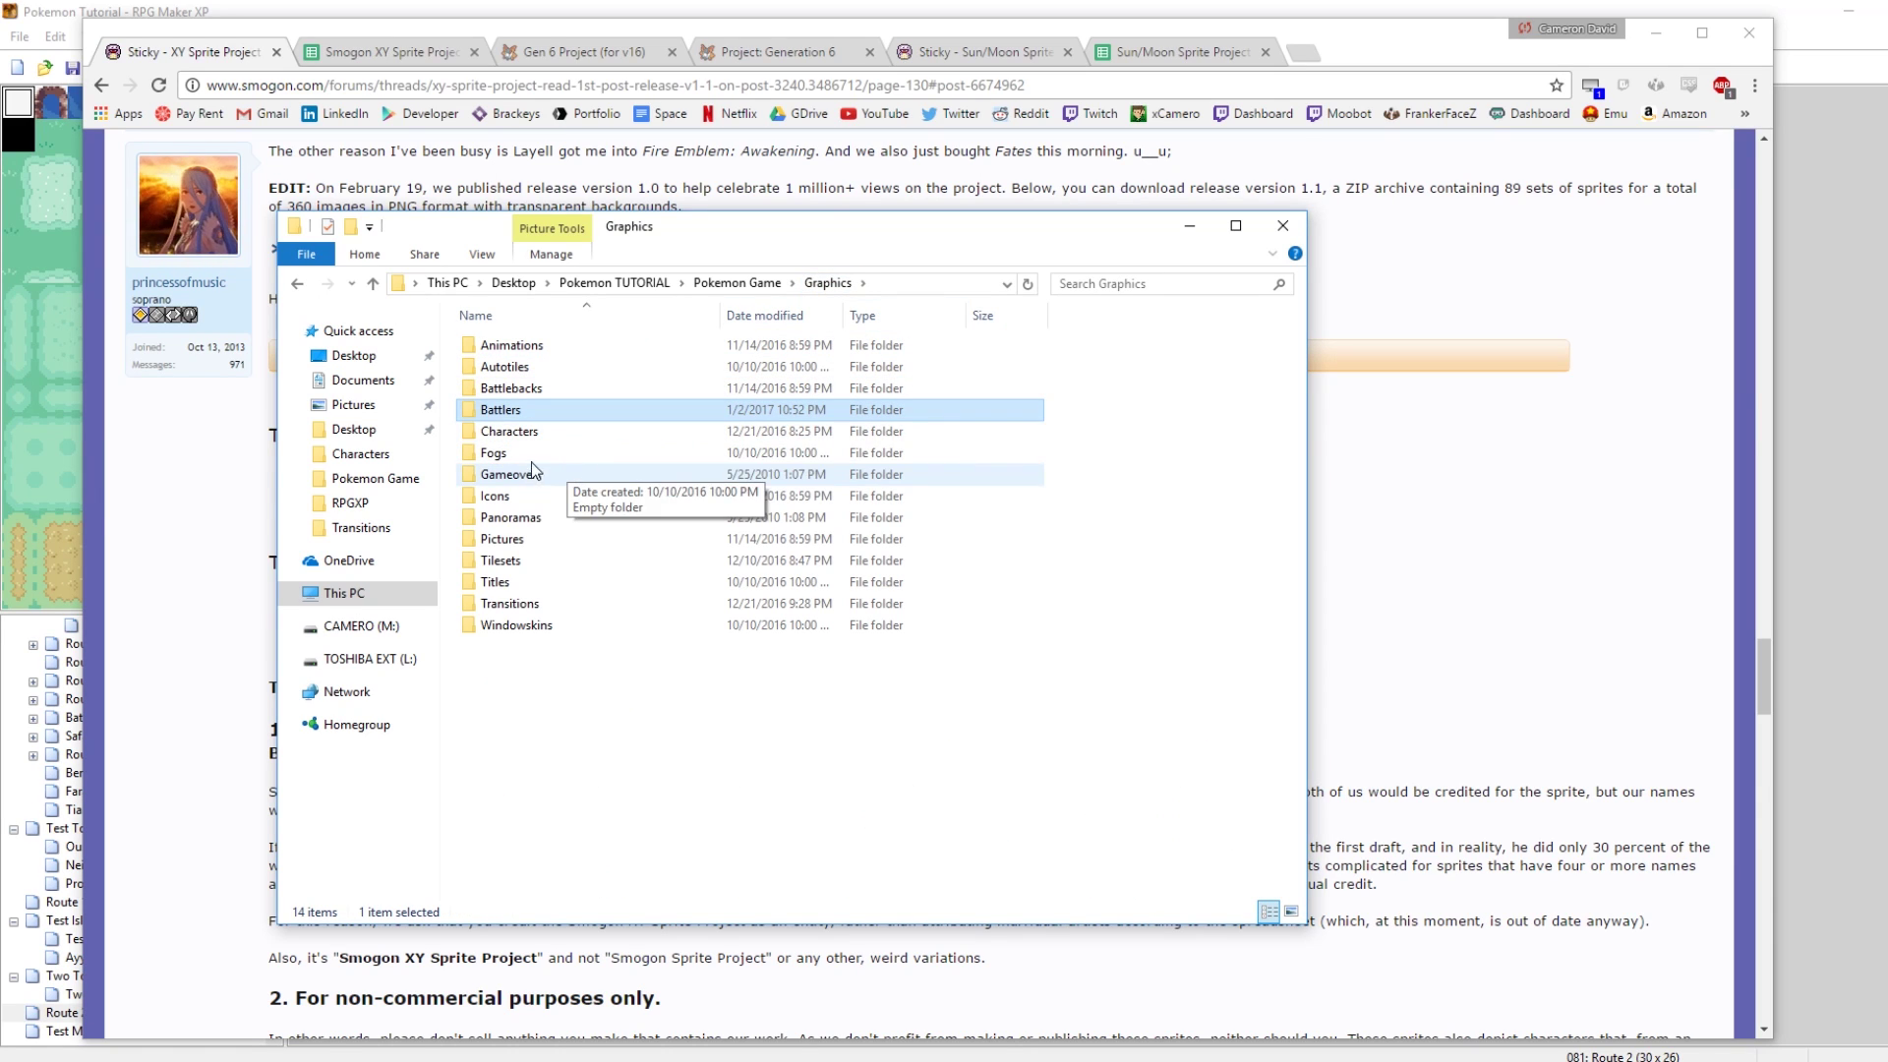
click(737, 283)
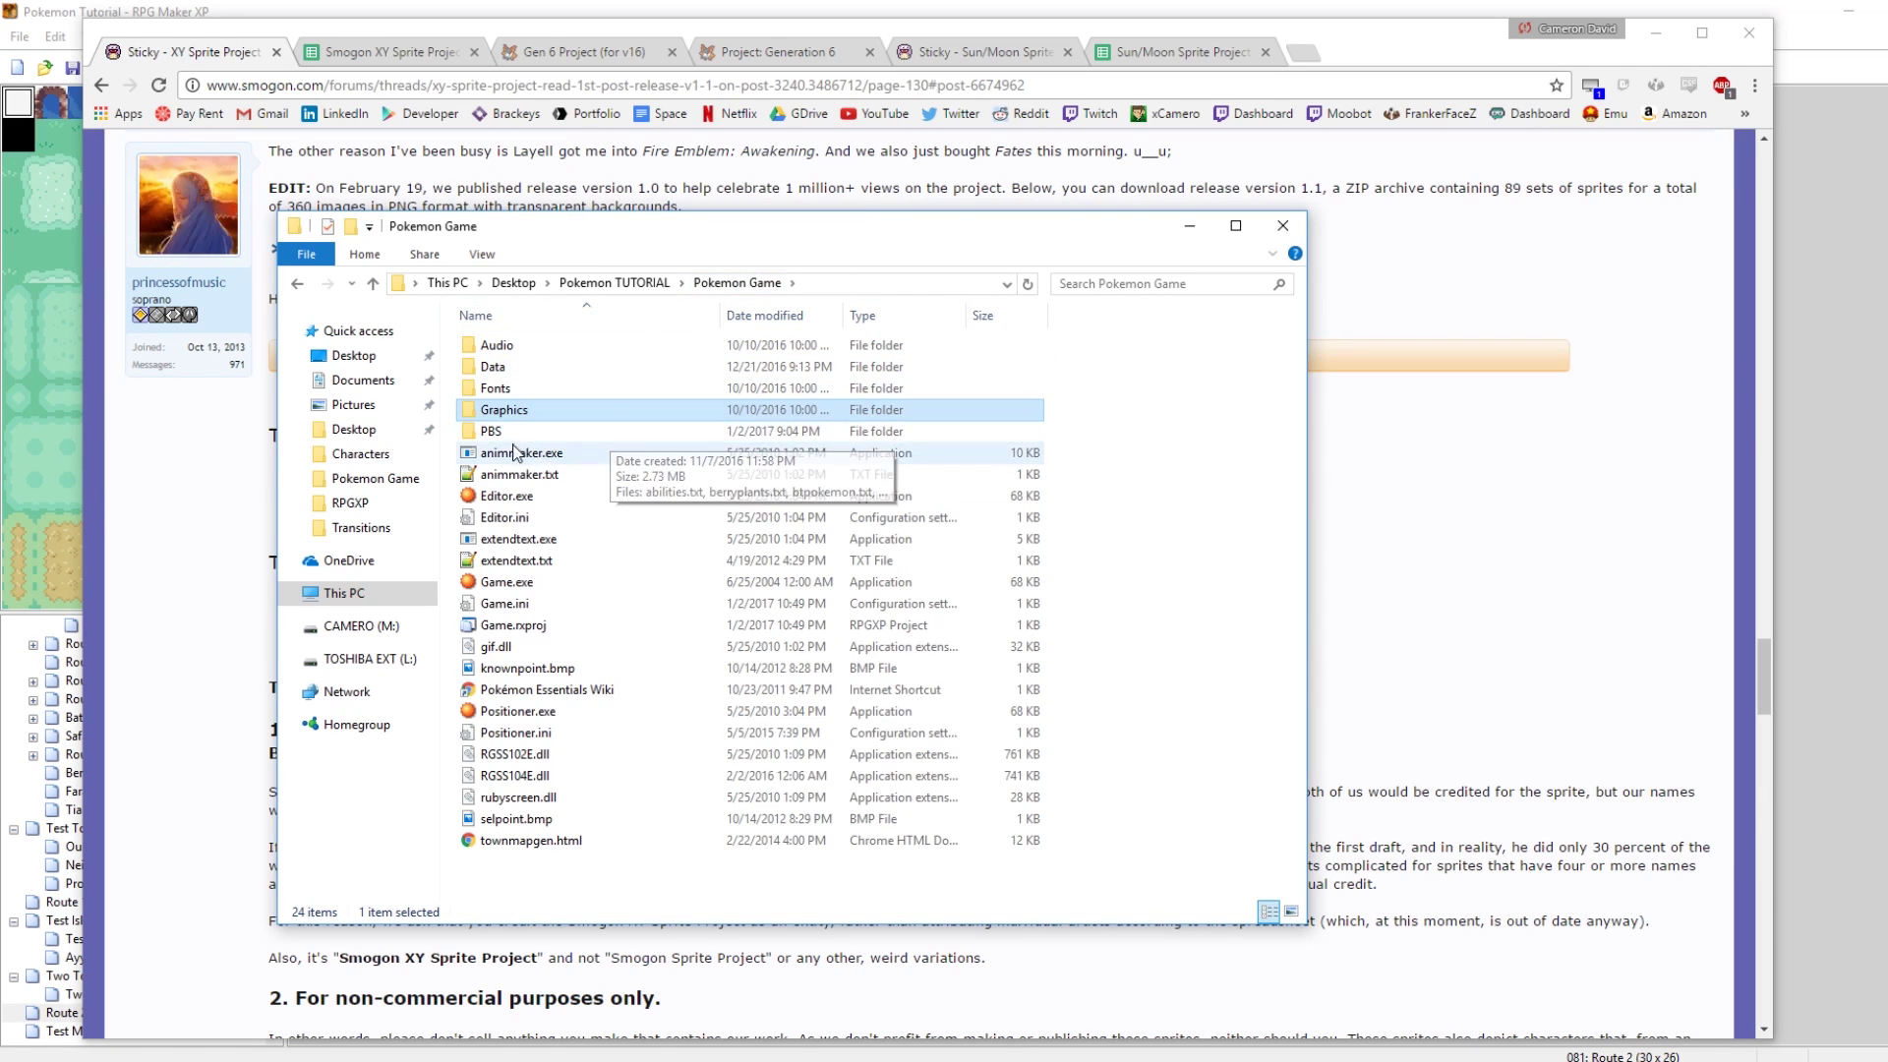
double_click(497, 431)
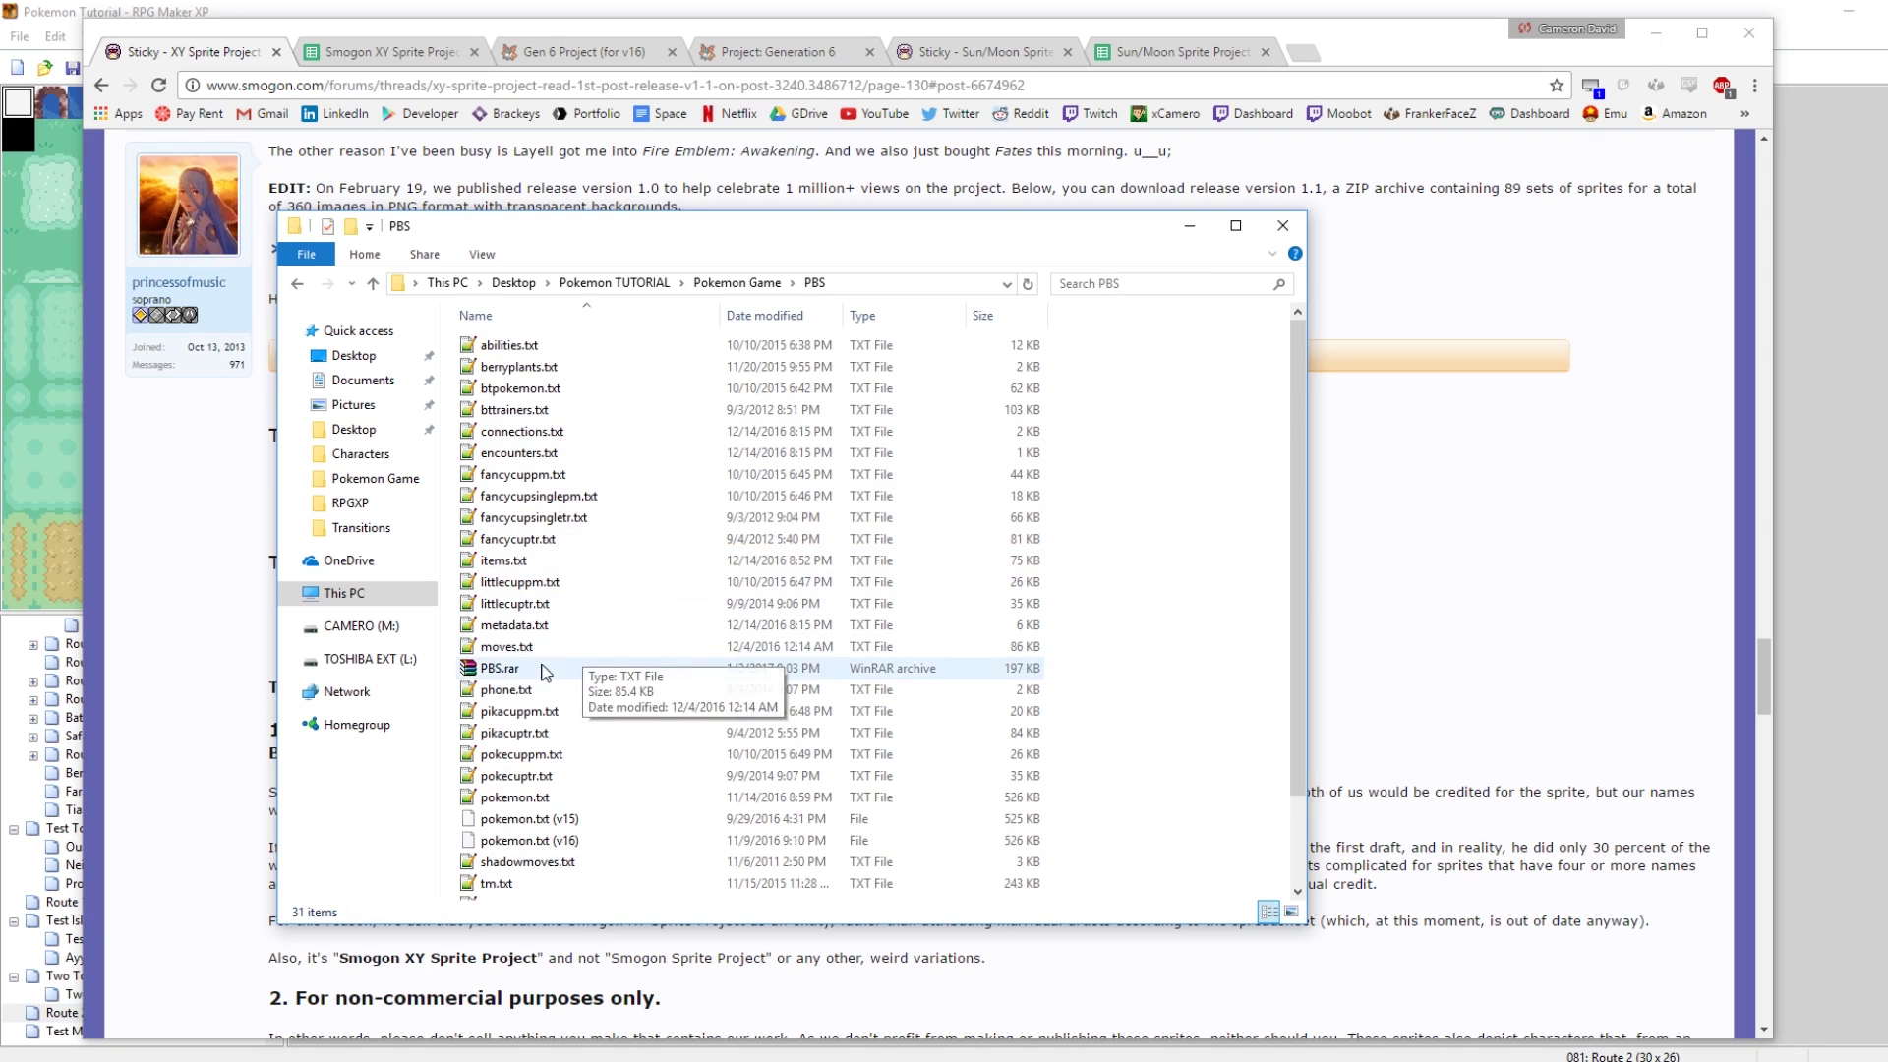
Switch to Chrome and read the header and introduction of the Gen 6 Project (for v16) release thread
click(547, 59)
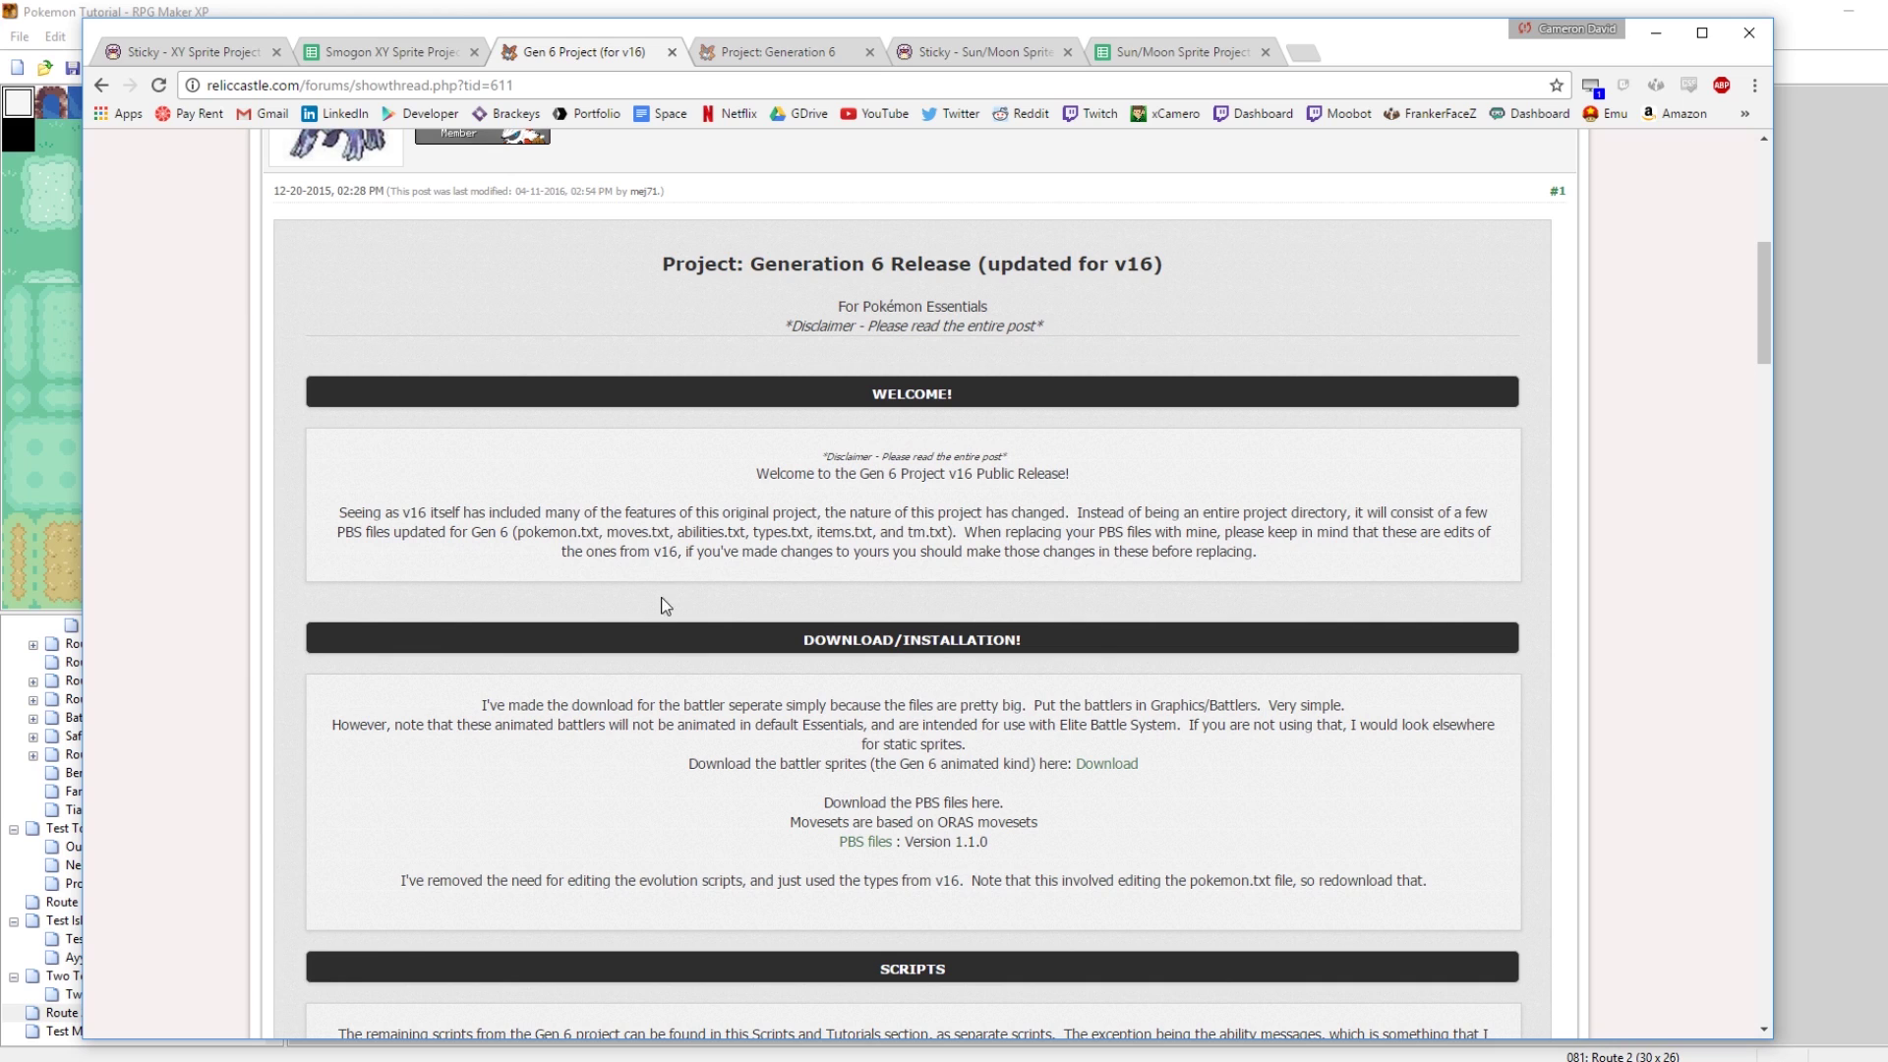
scroll(641, 660, up, 4)
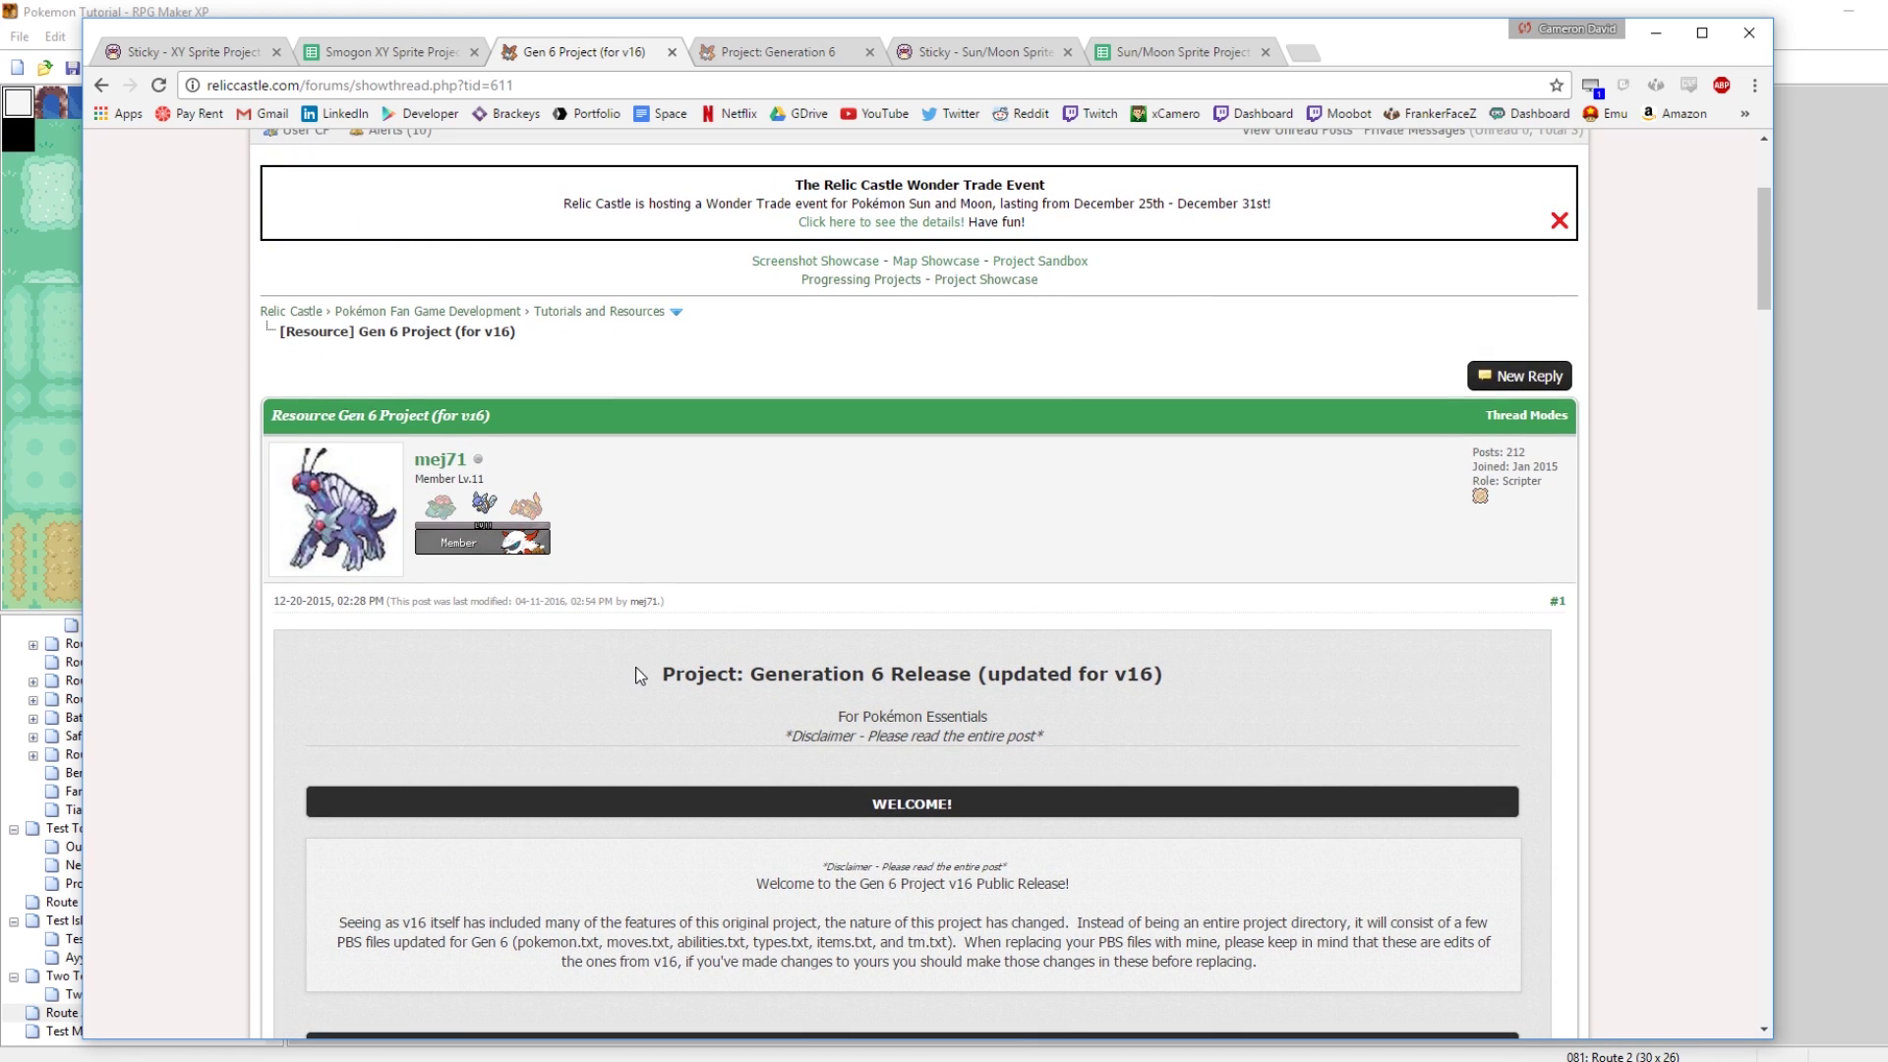
scroll(630, 679, down, 1)
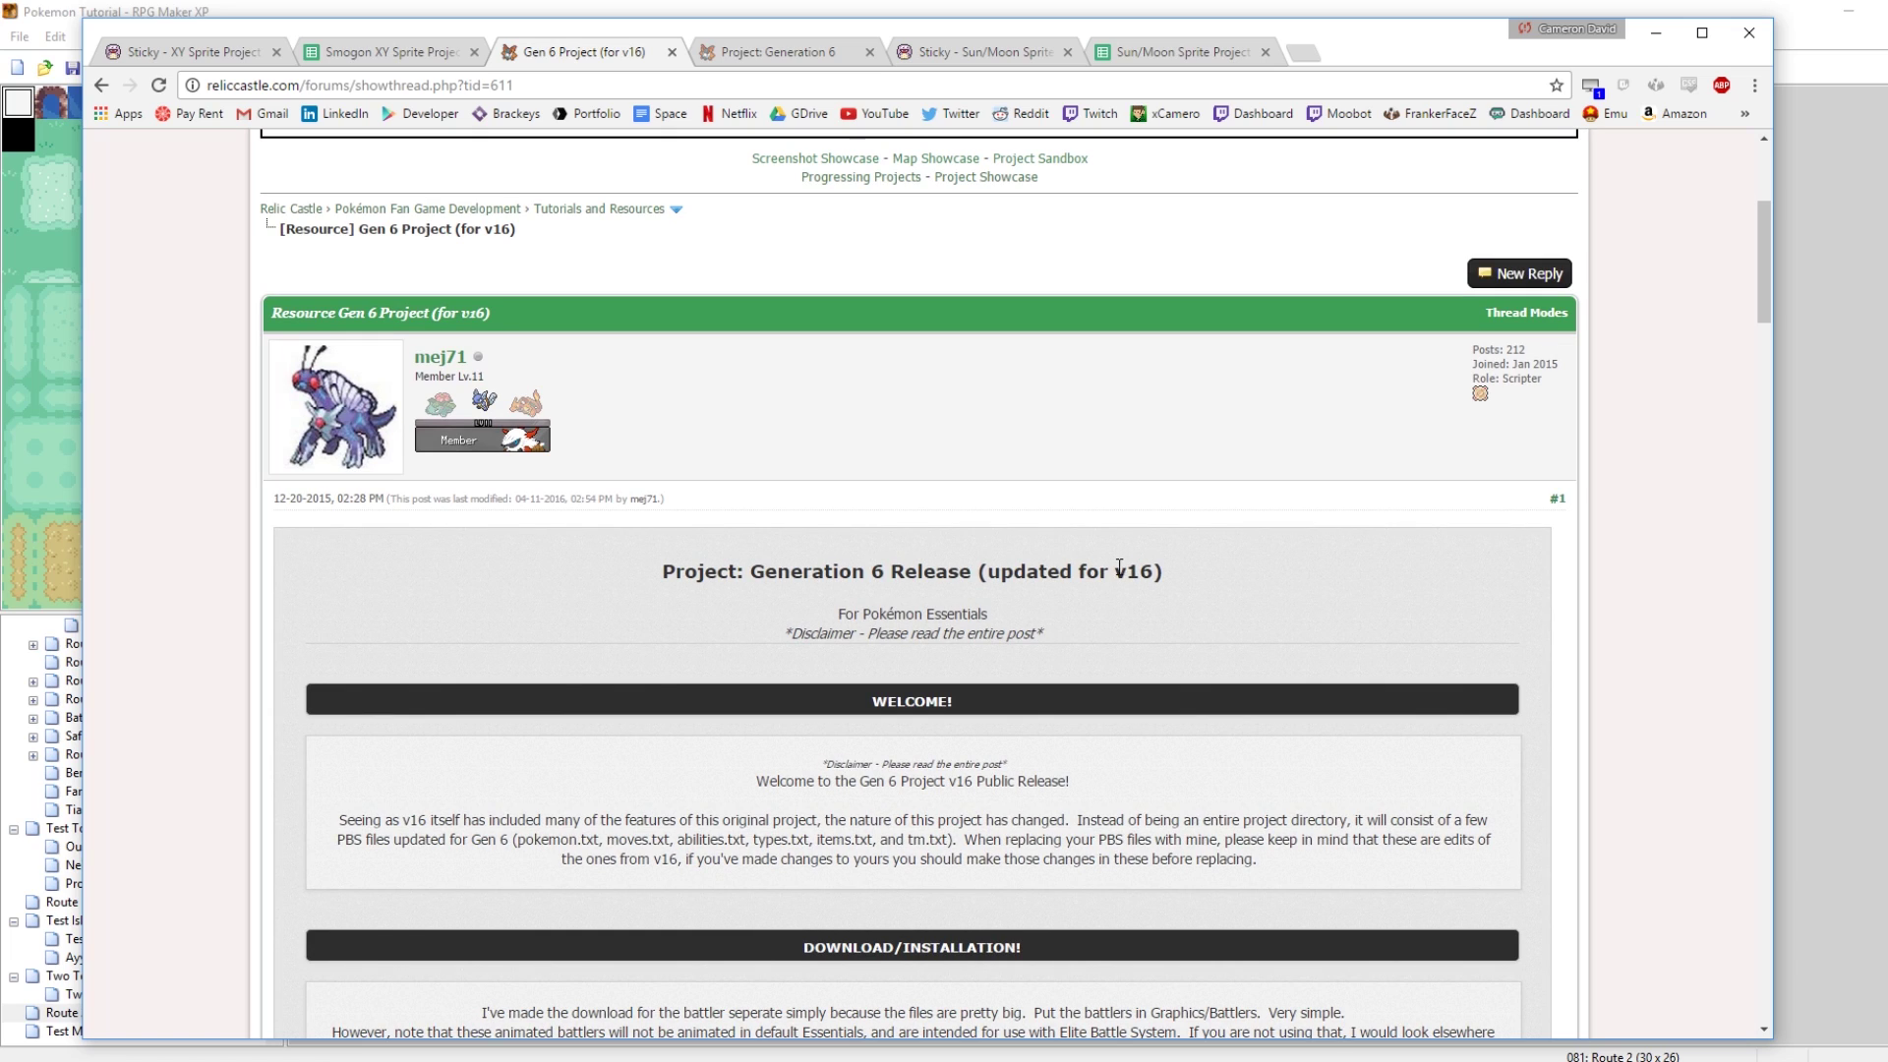
drag(1115, 571, 1145, 566)
Read the content, features and download sections of the older Project: Generation 6 thread
click(776, 52)
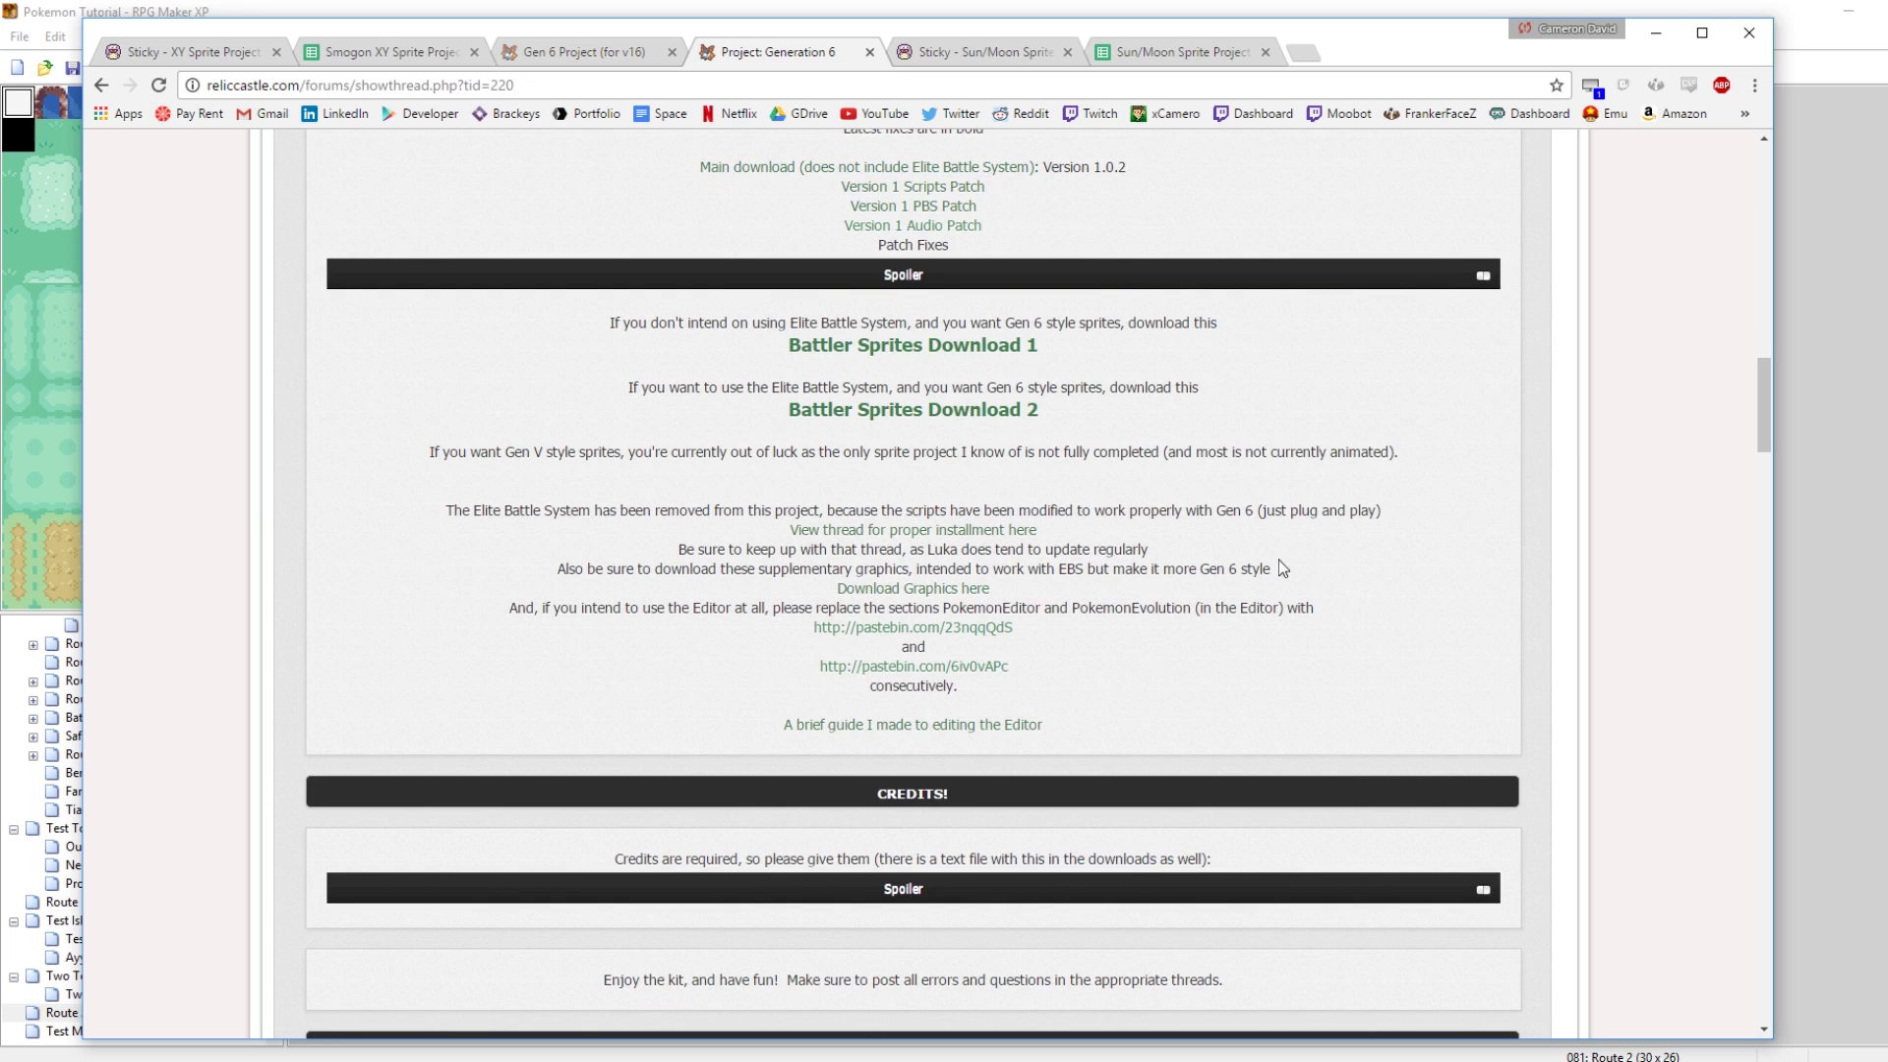
scroll(1283, 590, up, 10)
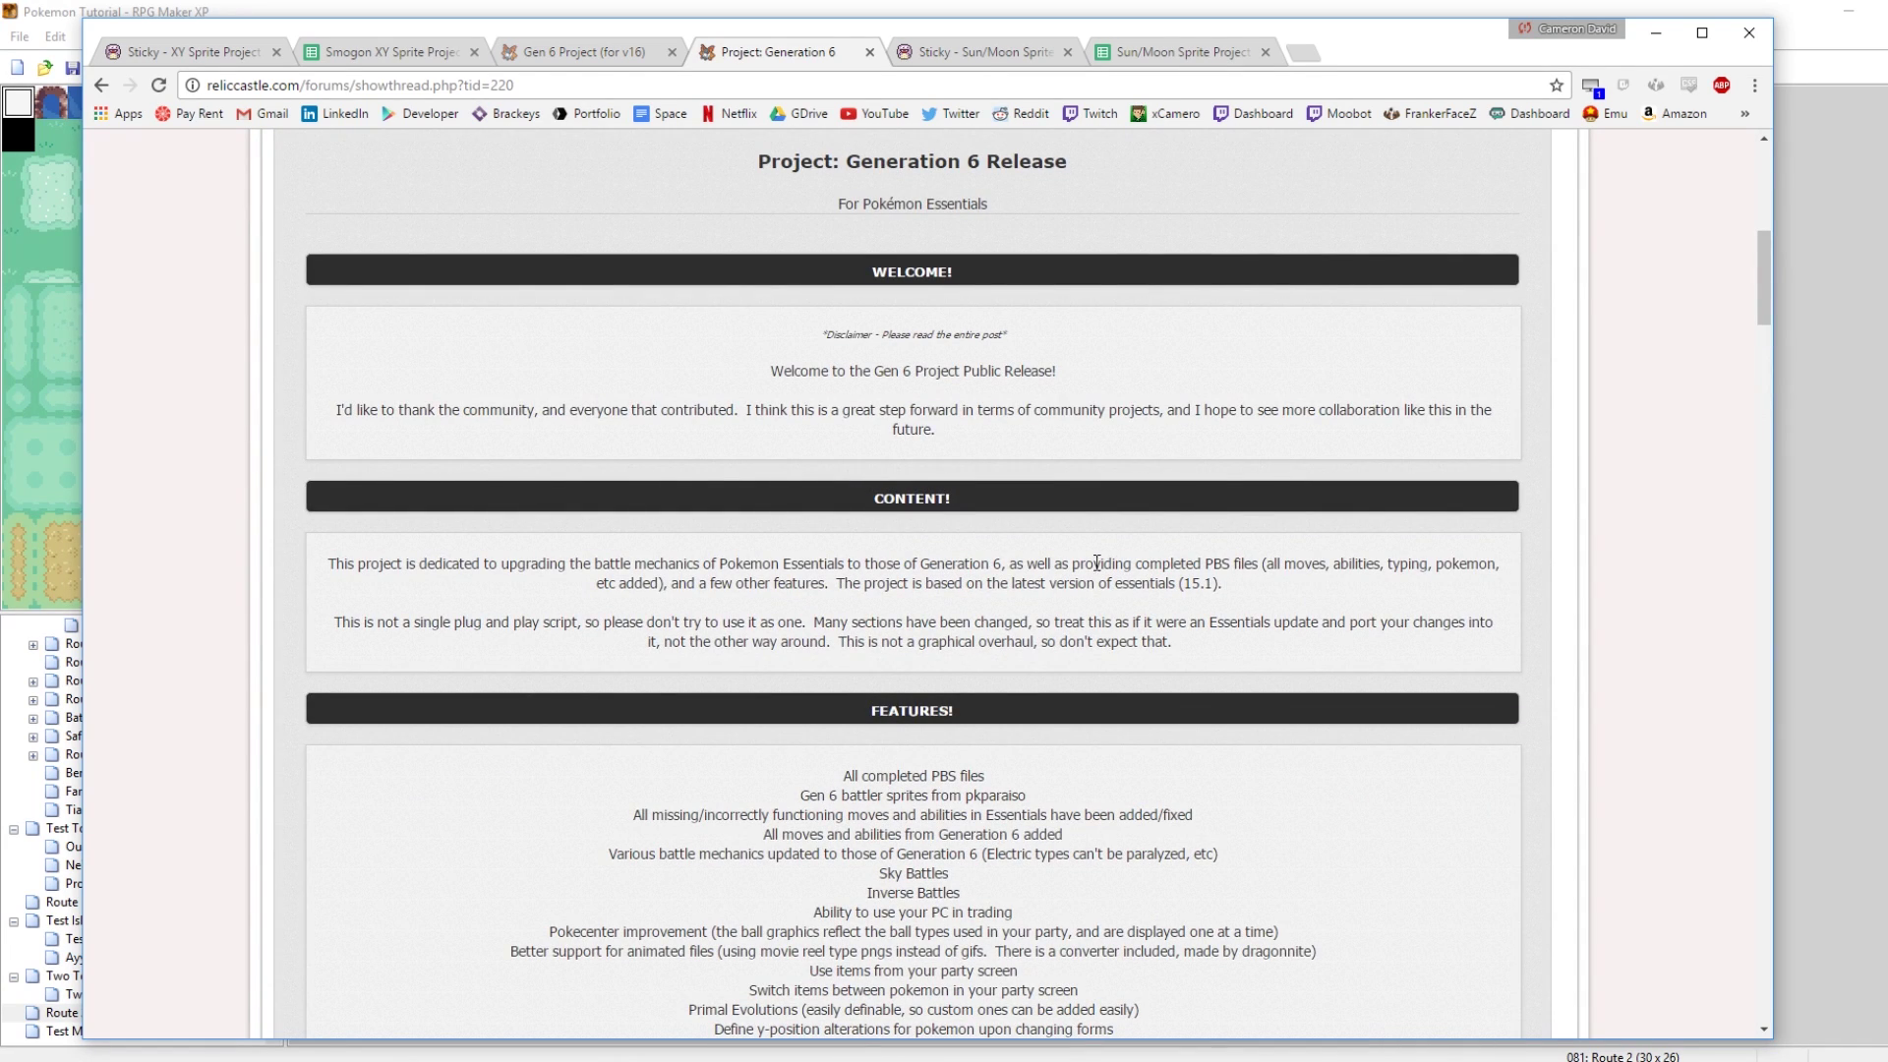
scroll(1298, 619, down, 3)
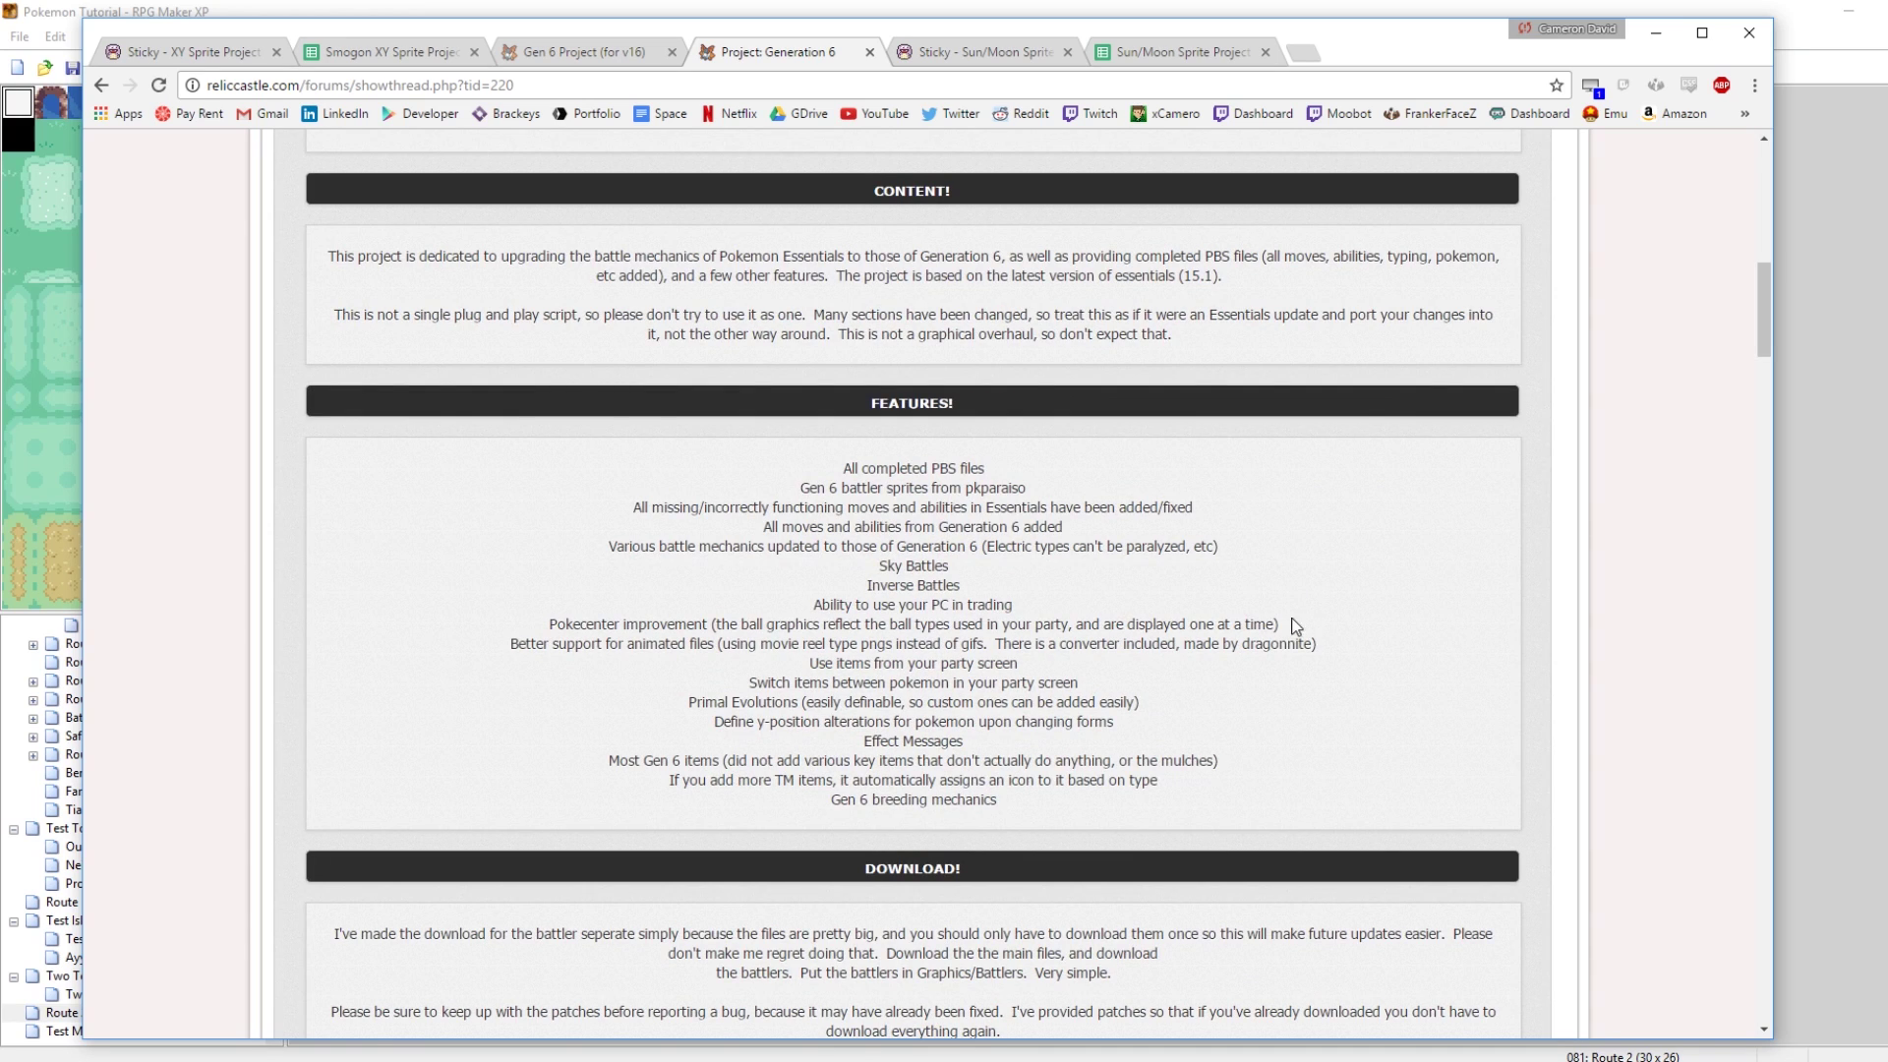
scroll(1325, 610, down, 3)
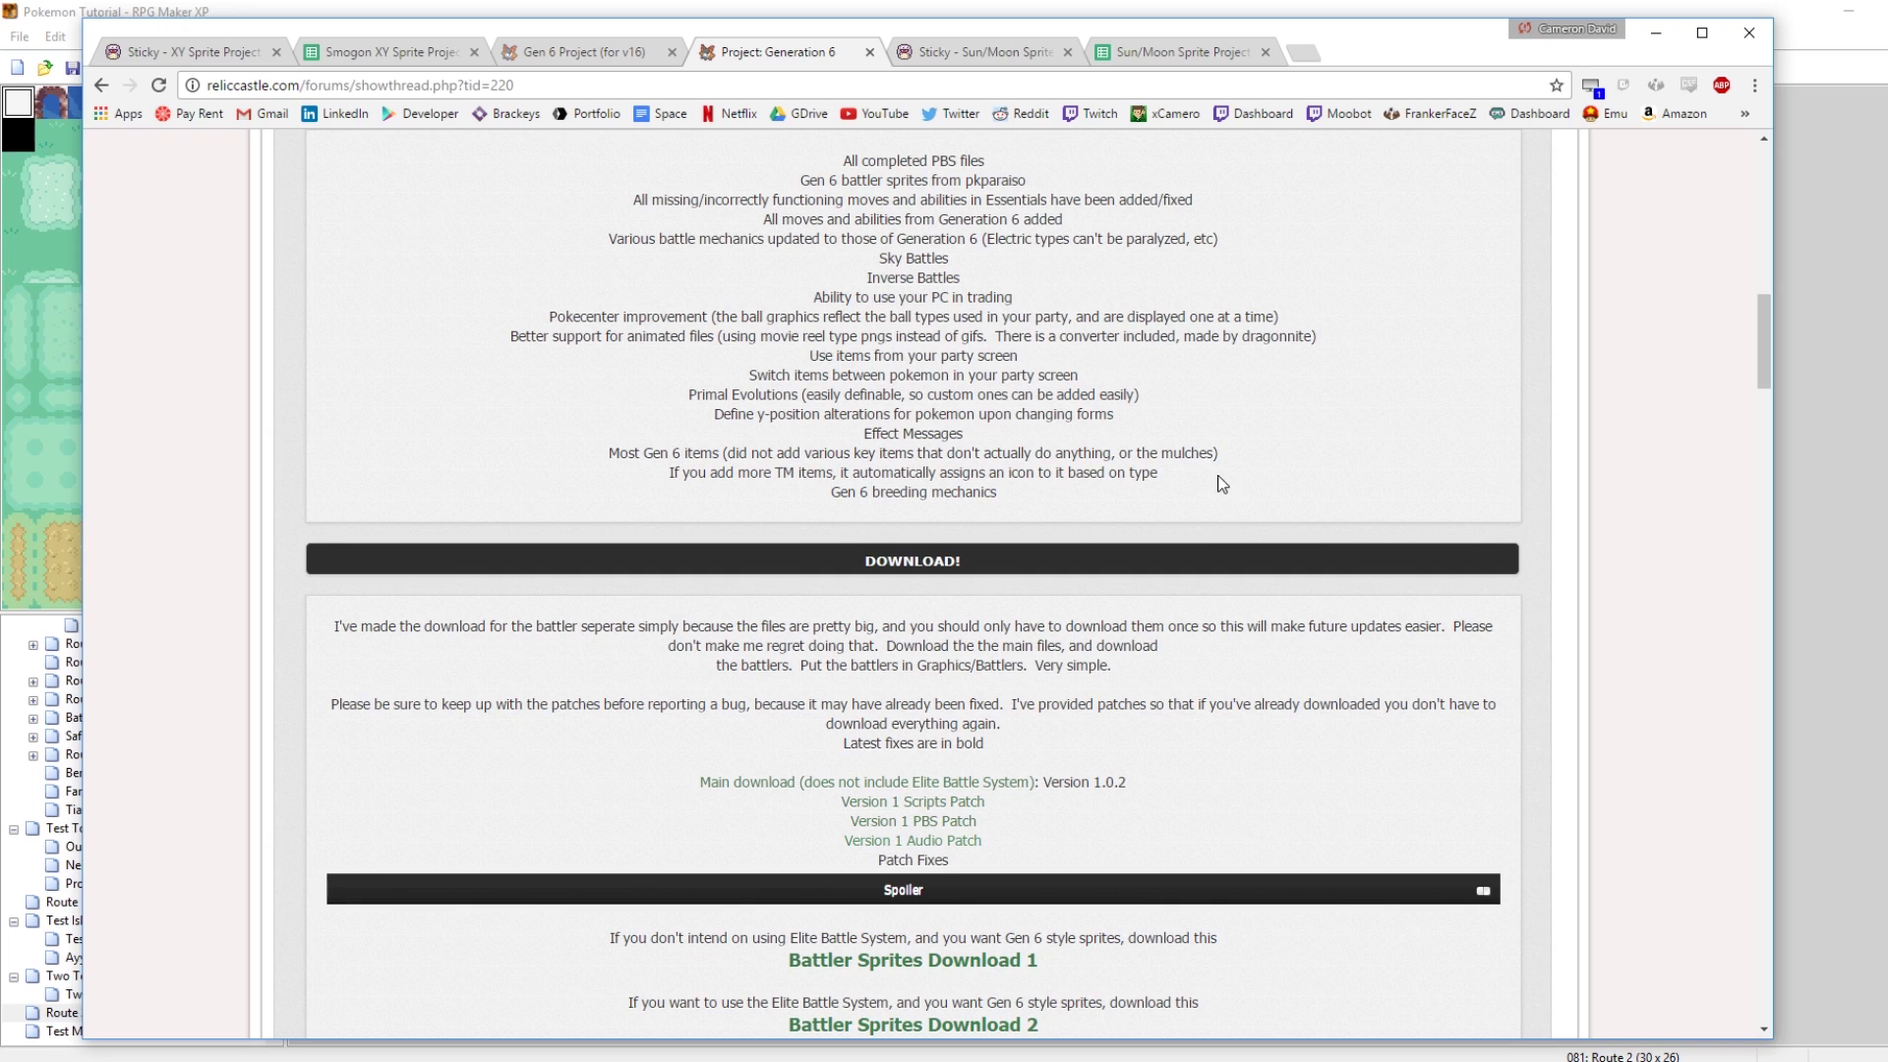
Return to the Gen 6 Project (for v16) thread and review its PBS file and battler sprite download instructions
click(597, 62)
click(1190, 653)
scroll(1190, 653, down, 4)
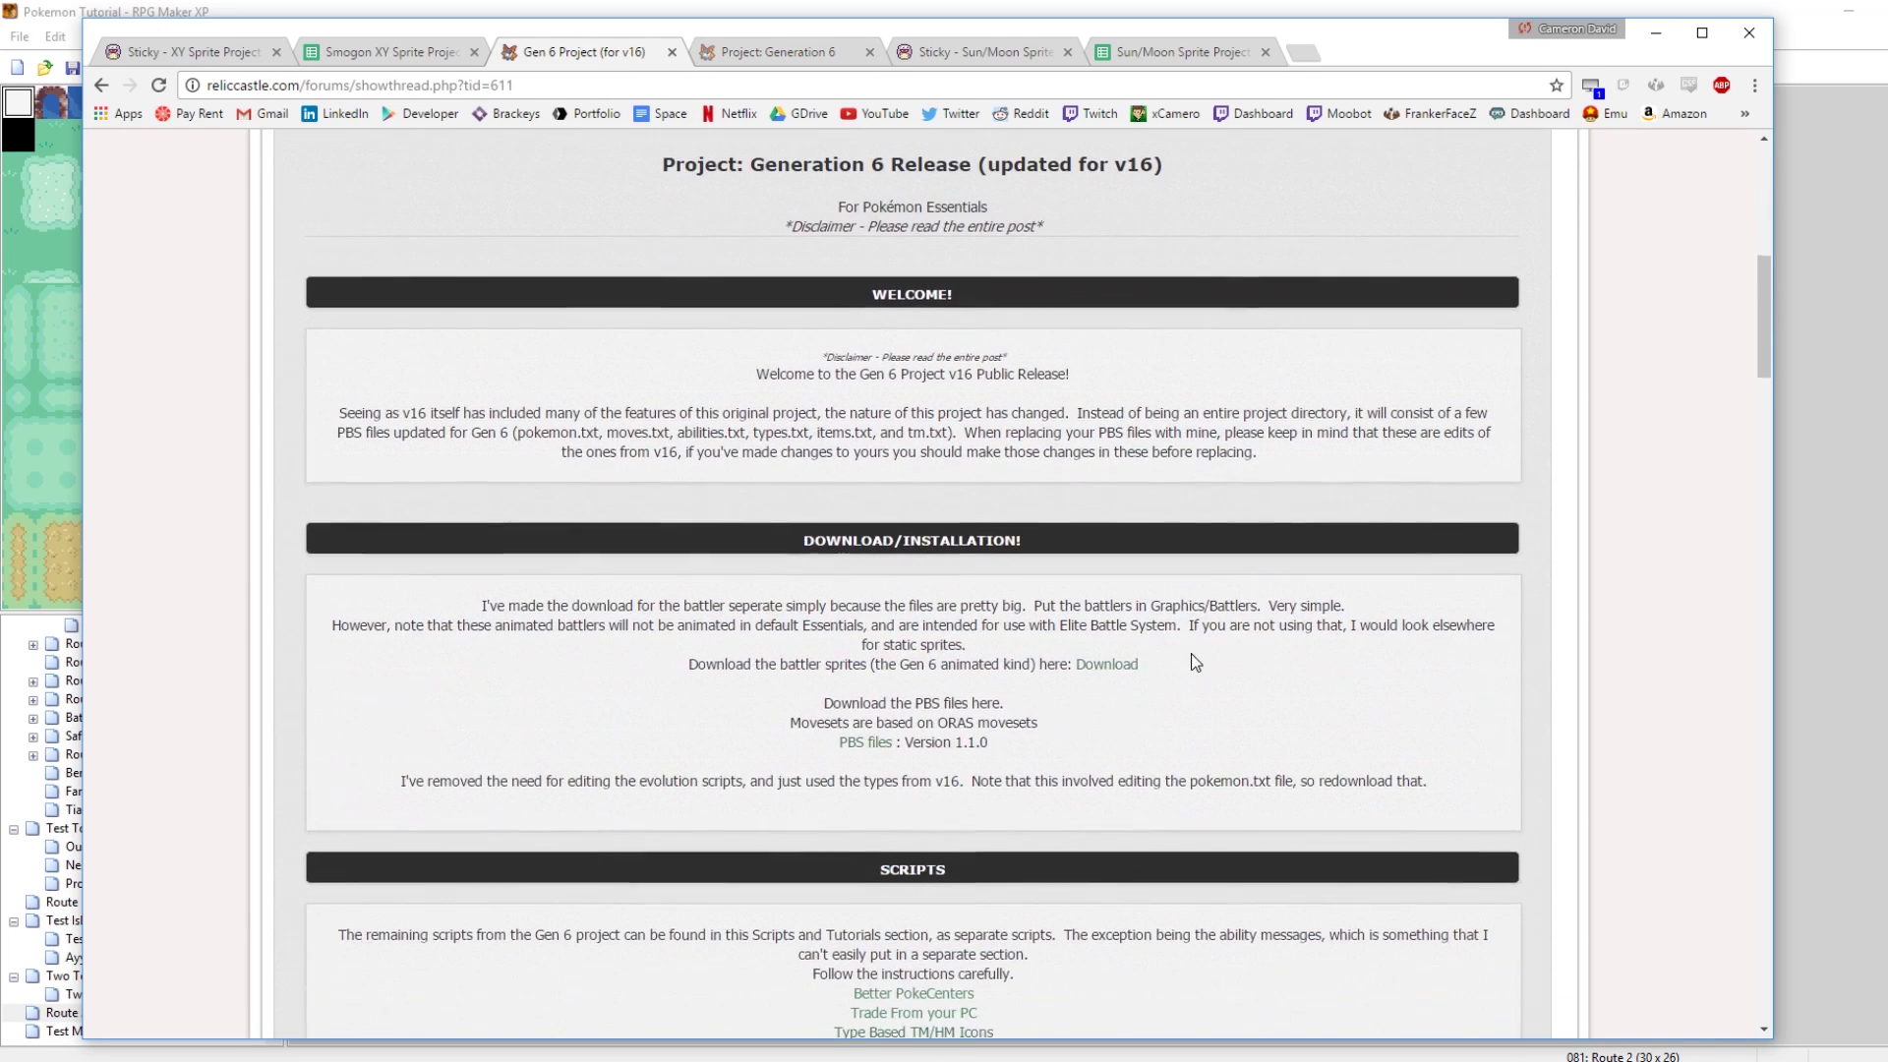
scroll(1087, 698, up, 4)
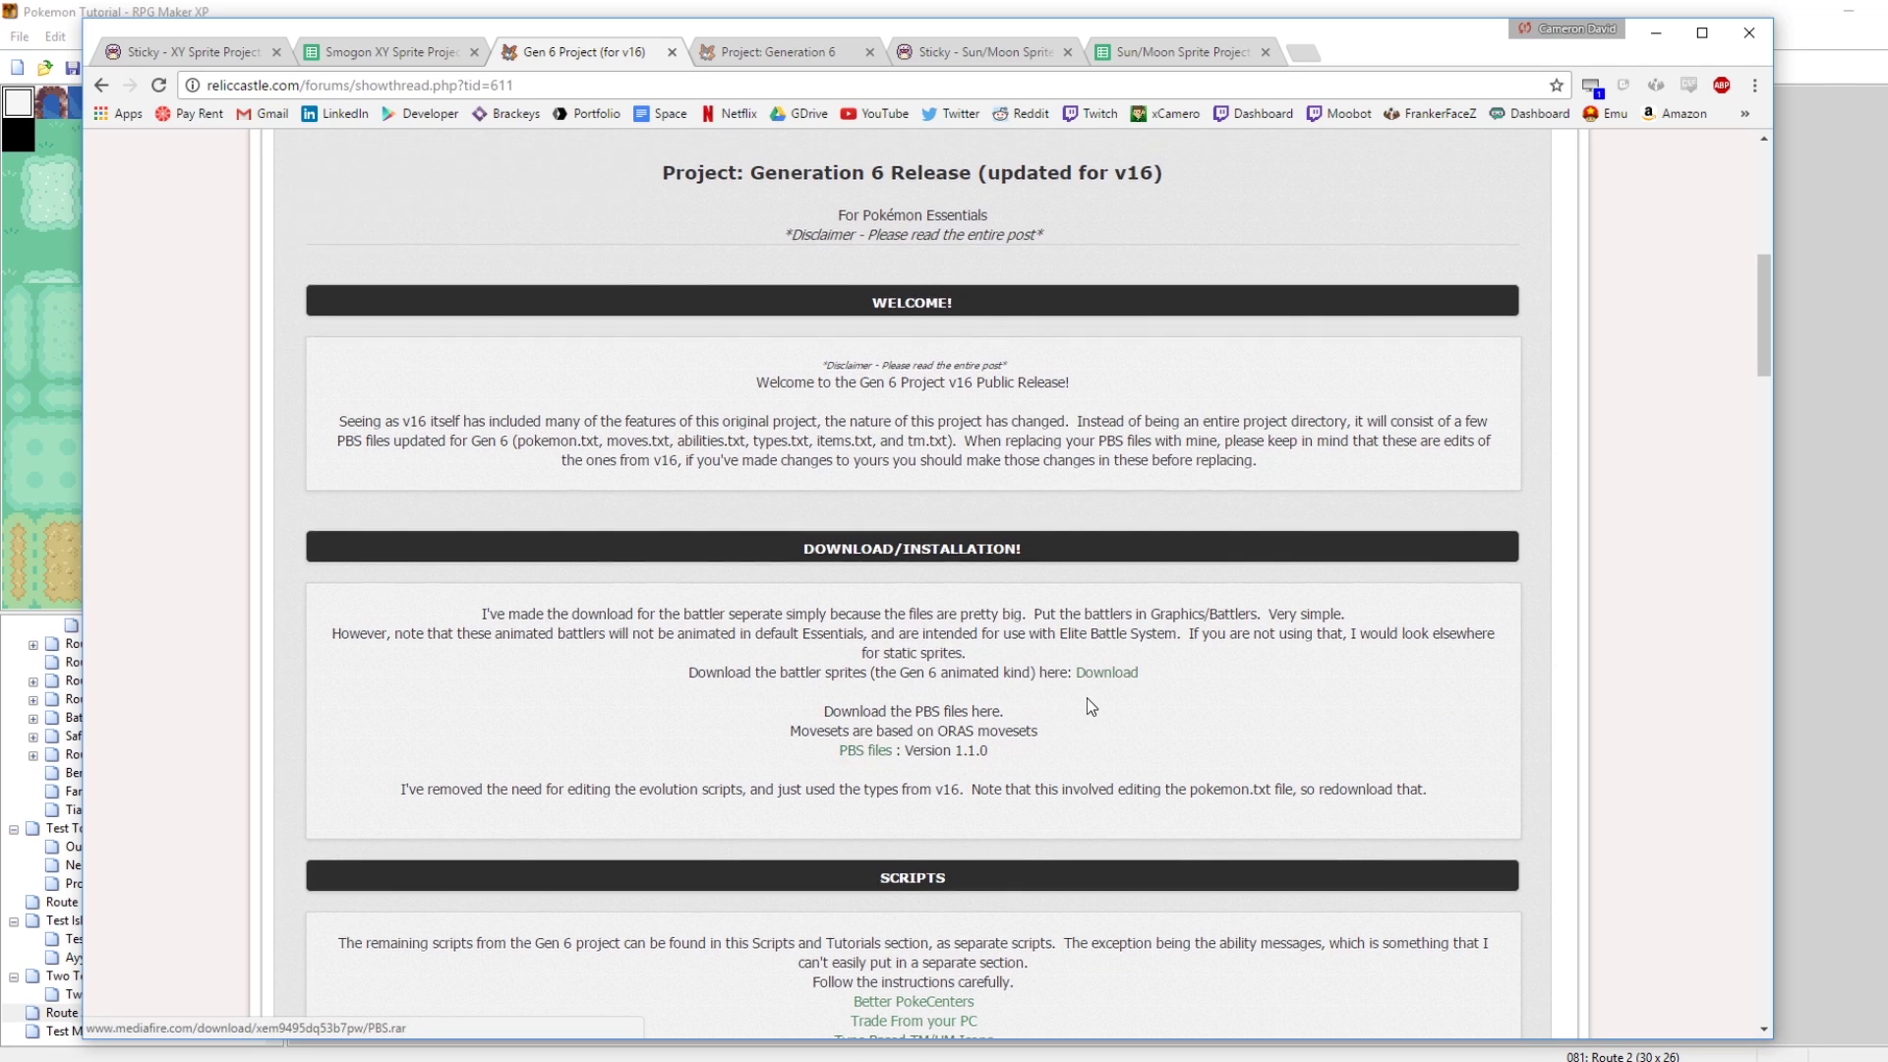
drag(1135, 568, 1150, 568)
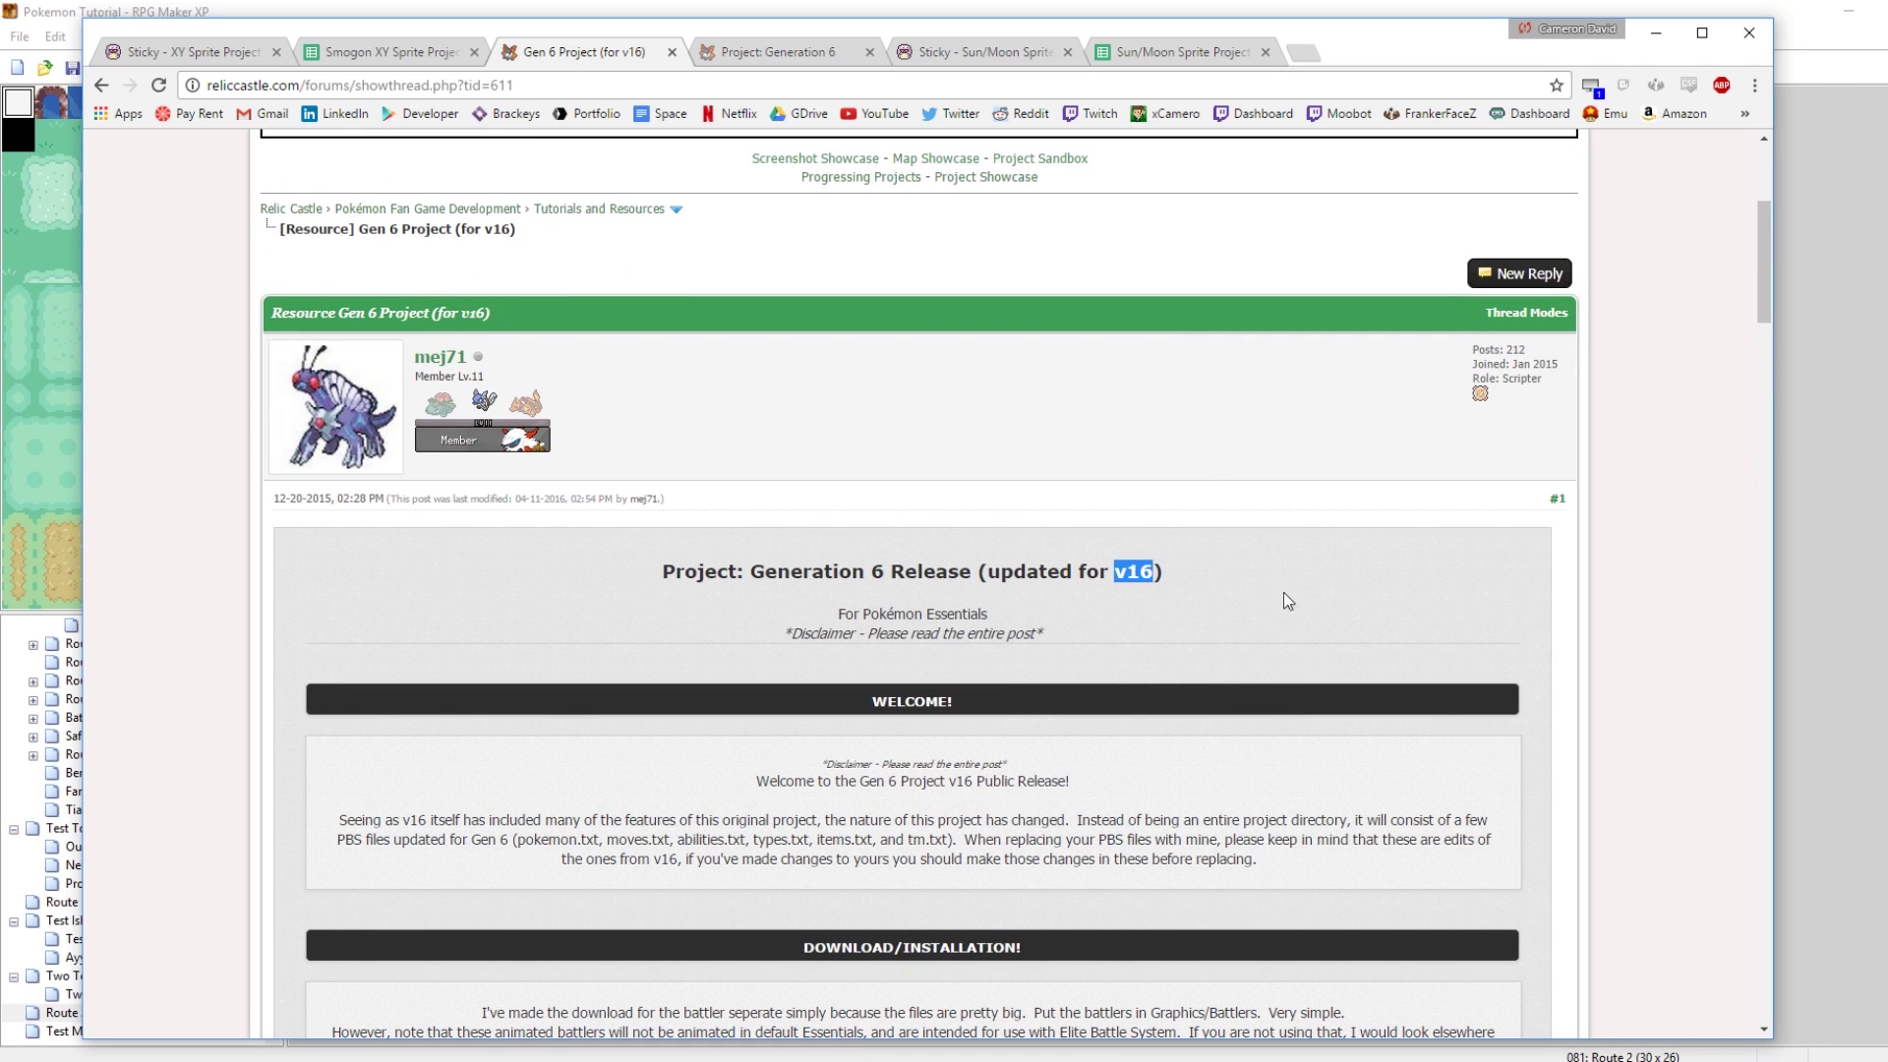
scroll(1308, 703, down, 5)
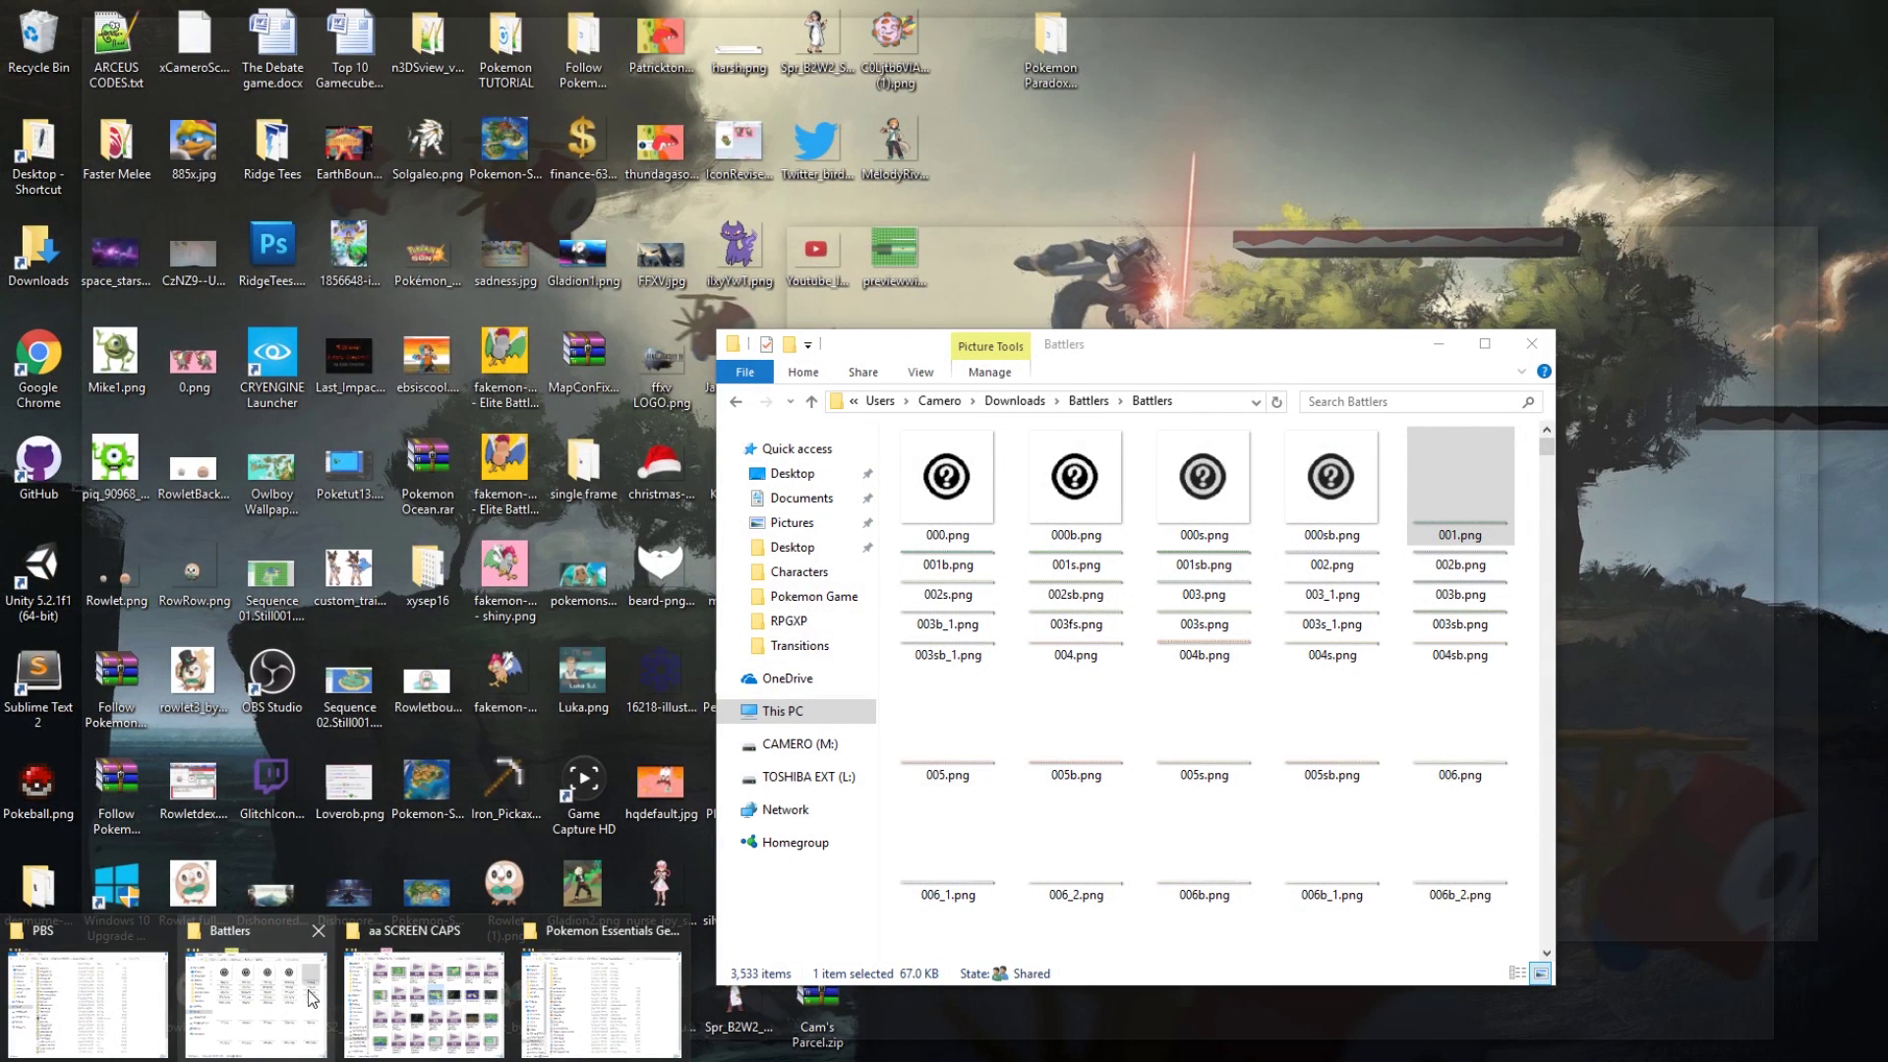
Compare the downloaded animated Battlers folder with the Smogon XY sprite release post, returning to the Gen 6 Project thread
click(305, 998)
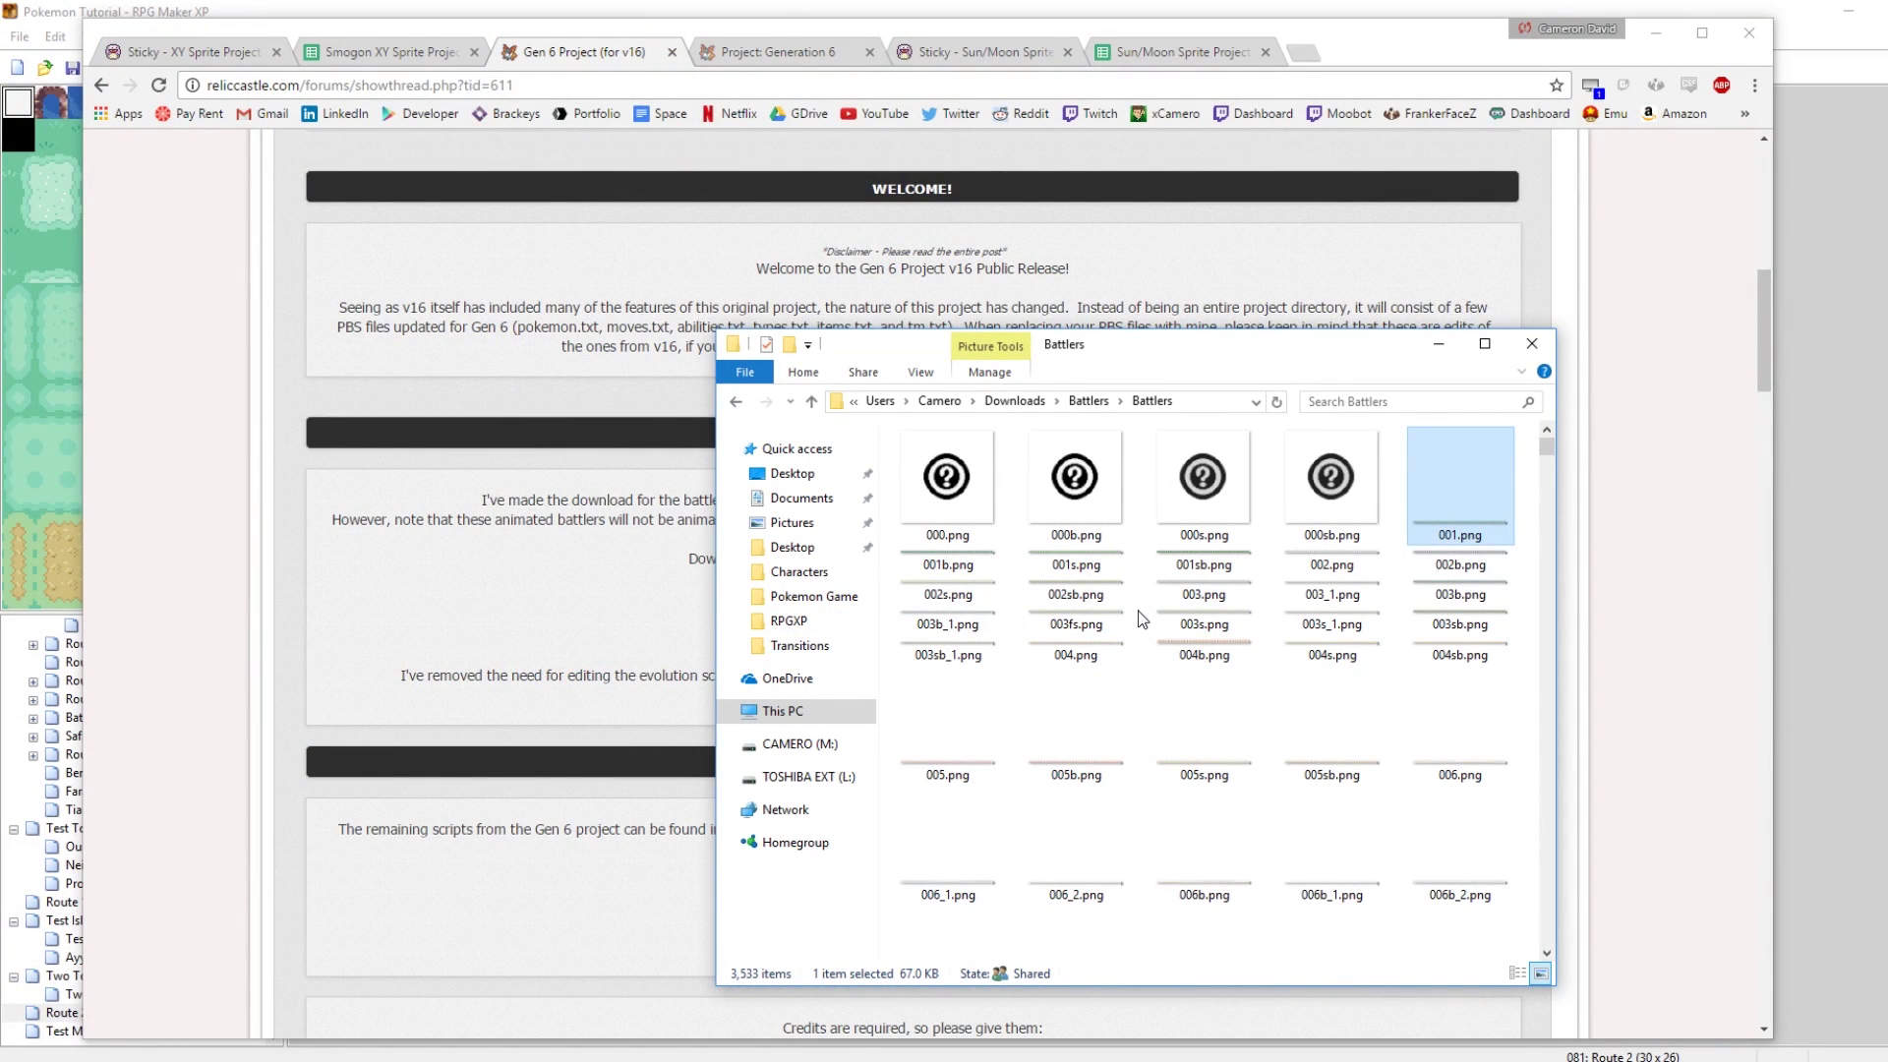
click(236, 55)
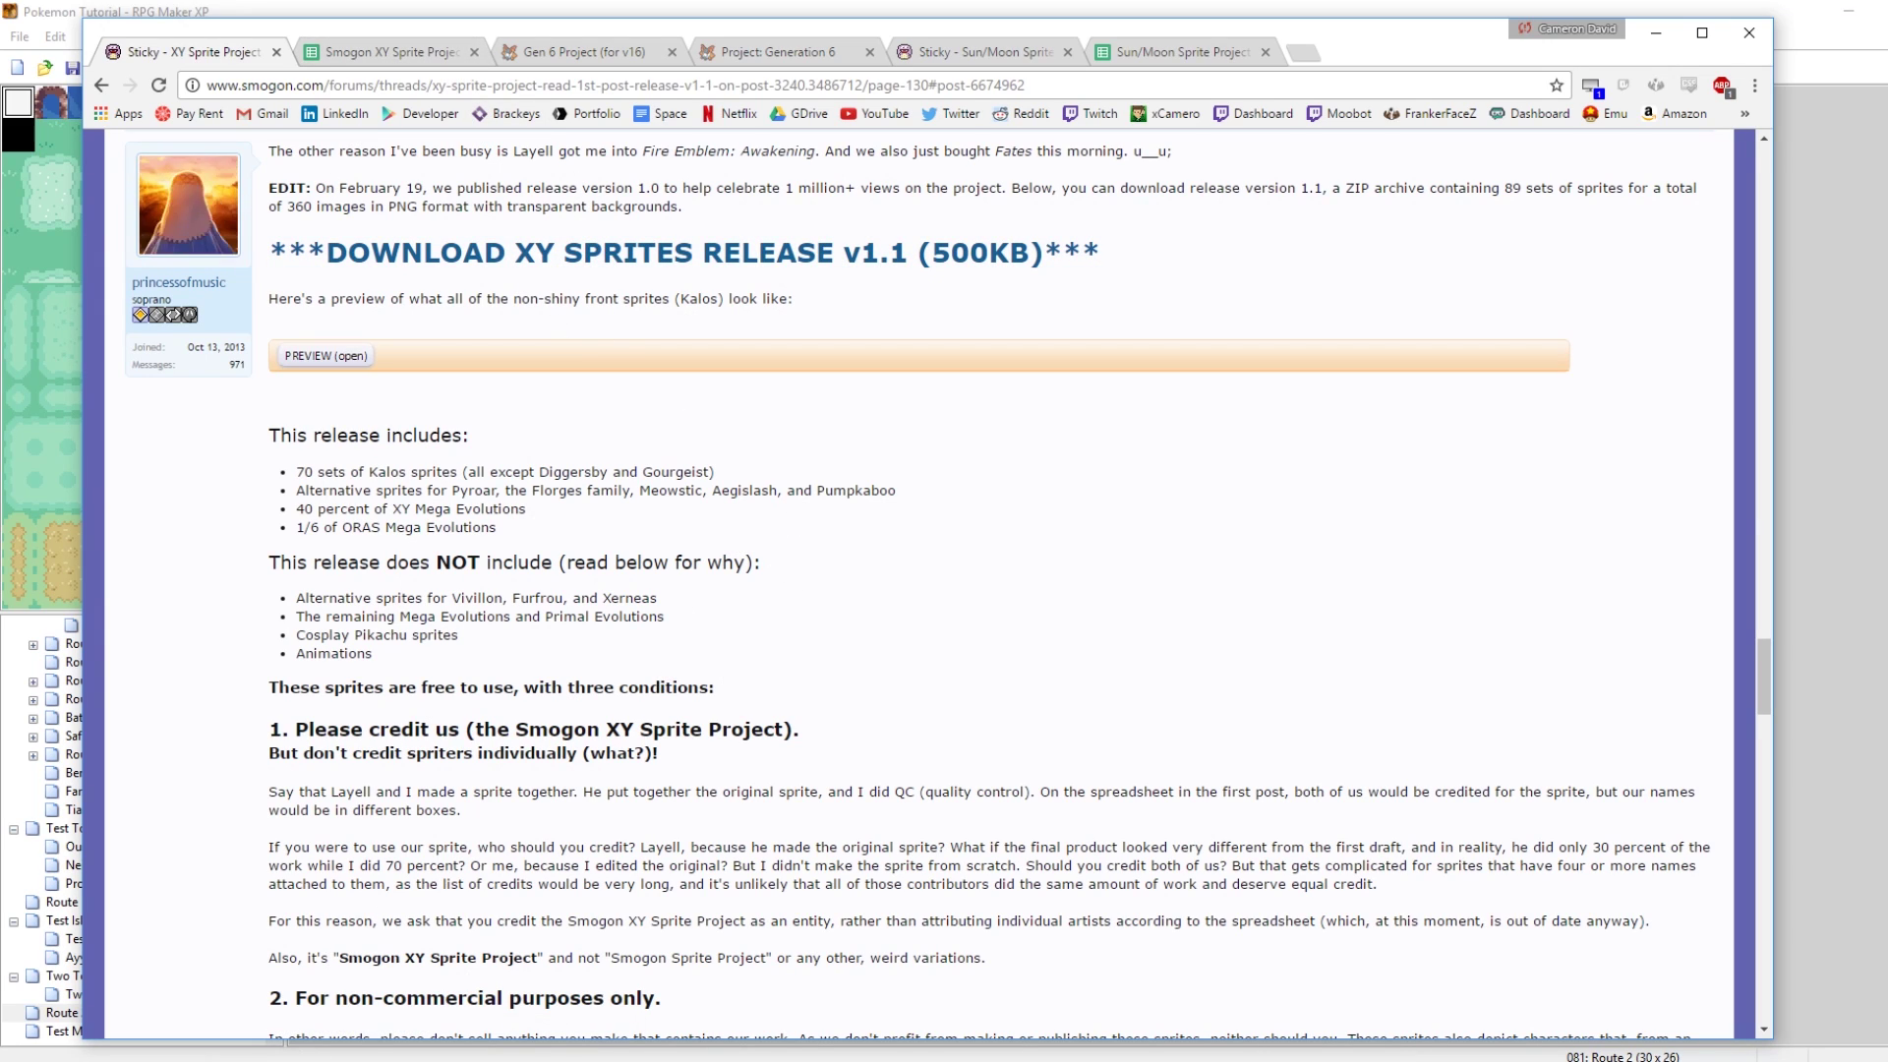
click(240, 1007)
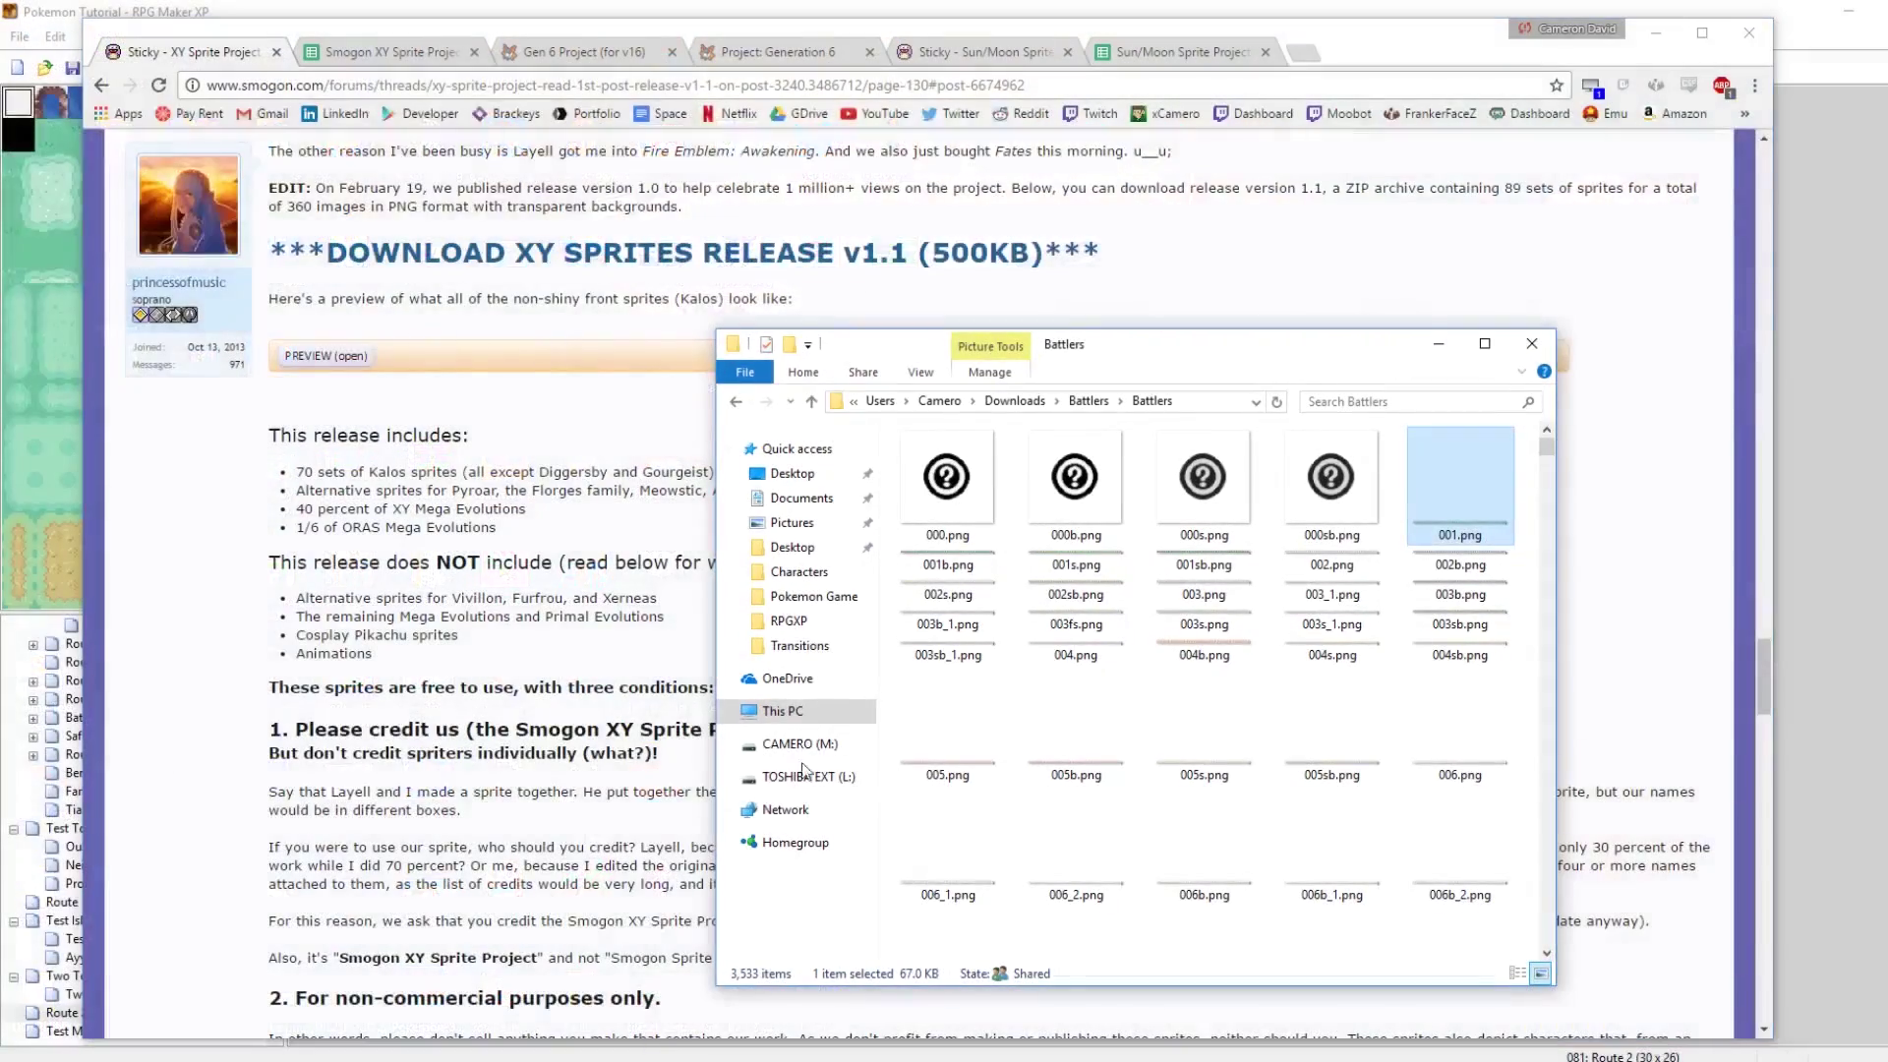
click(635, 49)
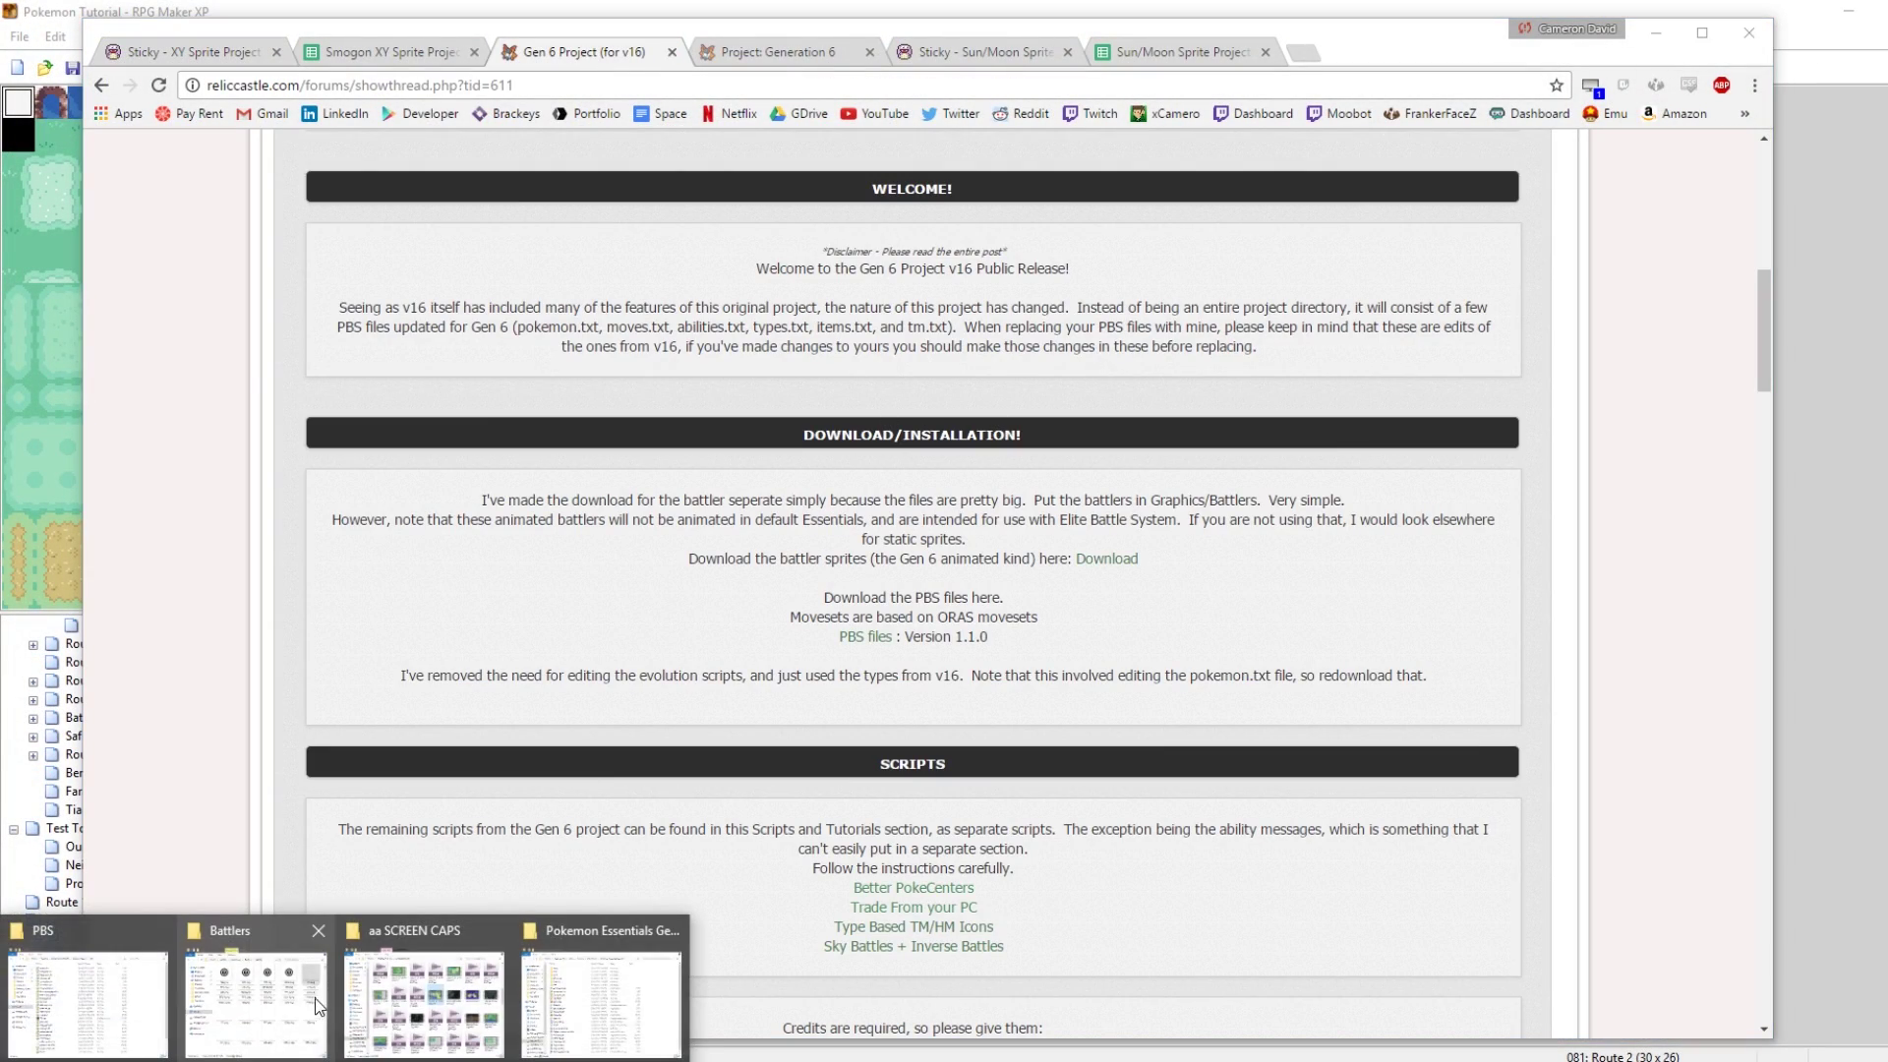
View 001.png from the downloaded Battlers folder enlarged in Paint, look along its animation frames, and close it
click(251, 1007)
right_click(1460, 482)
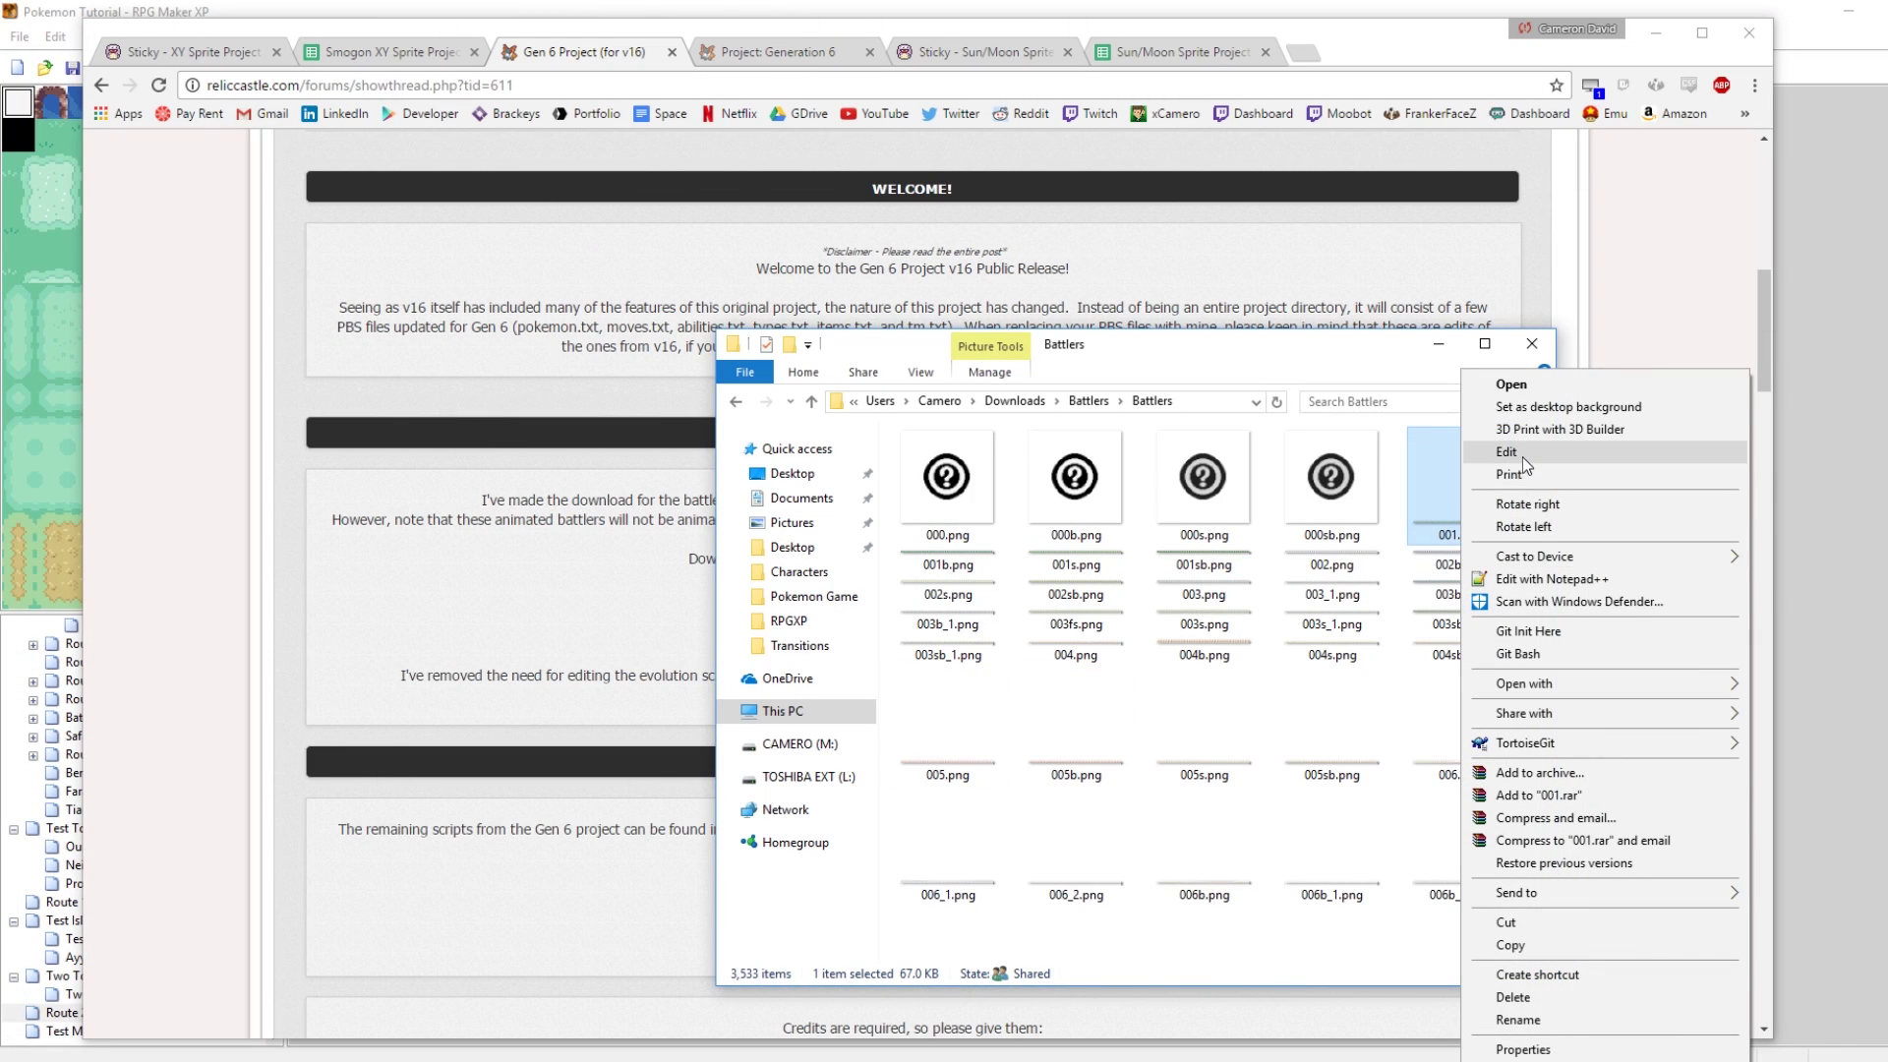
click(1522, 454)
drag(1809, 1032, 1849, 1033)
drag(351, 1008, 1214, 1010)
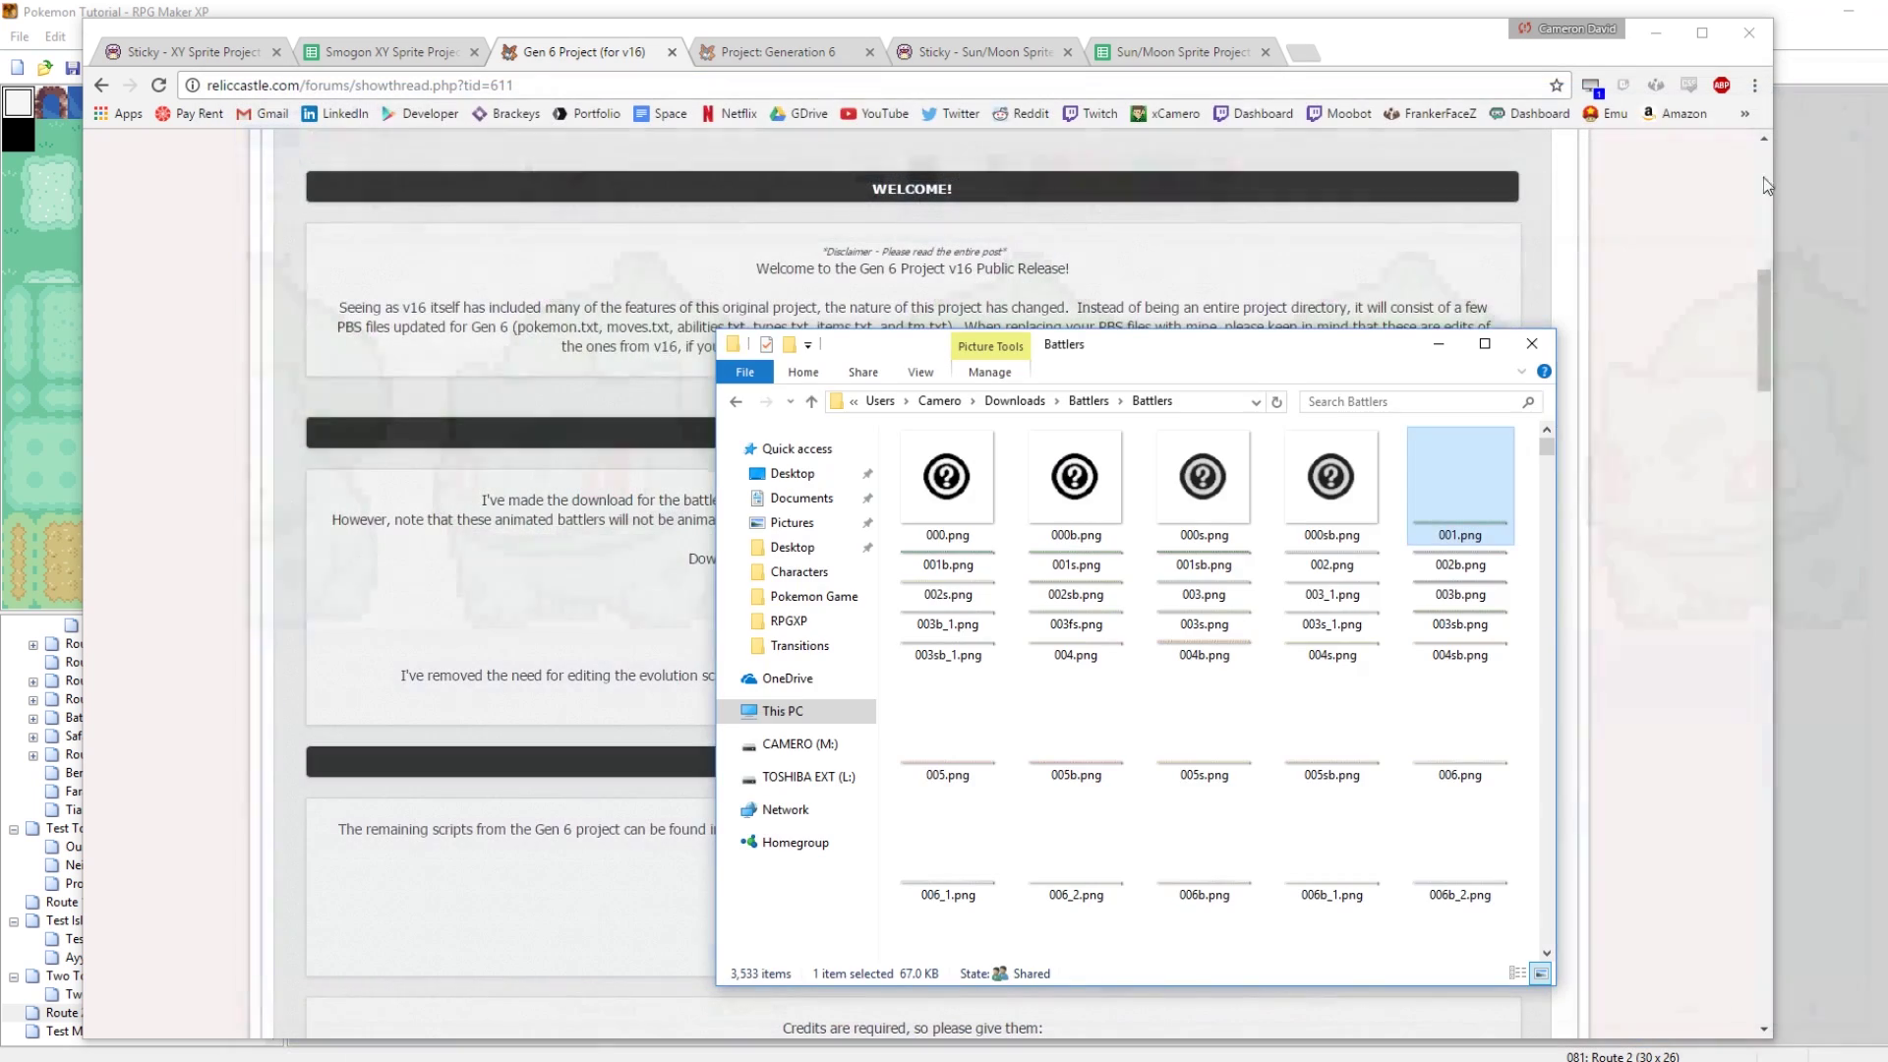
click(1878, 89)
View 691.png from the downloaded Battlers folder in Paint at 500% zoom, then close it
drag(1546, 445, 1524, 937)
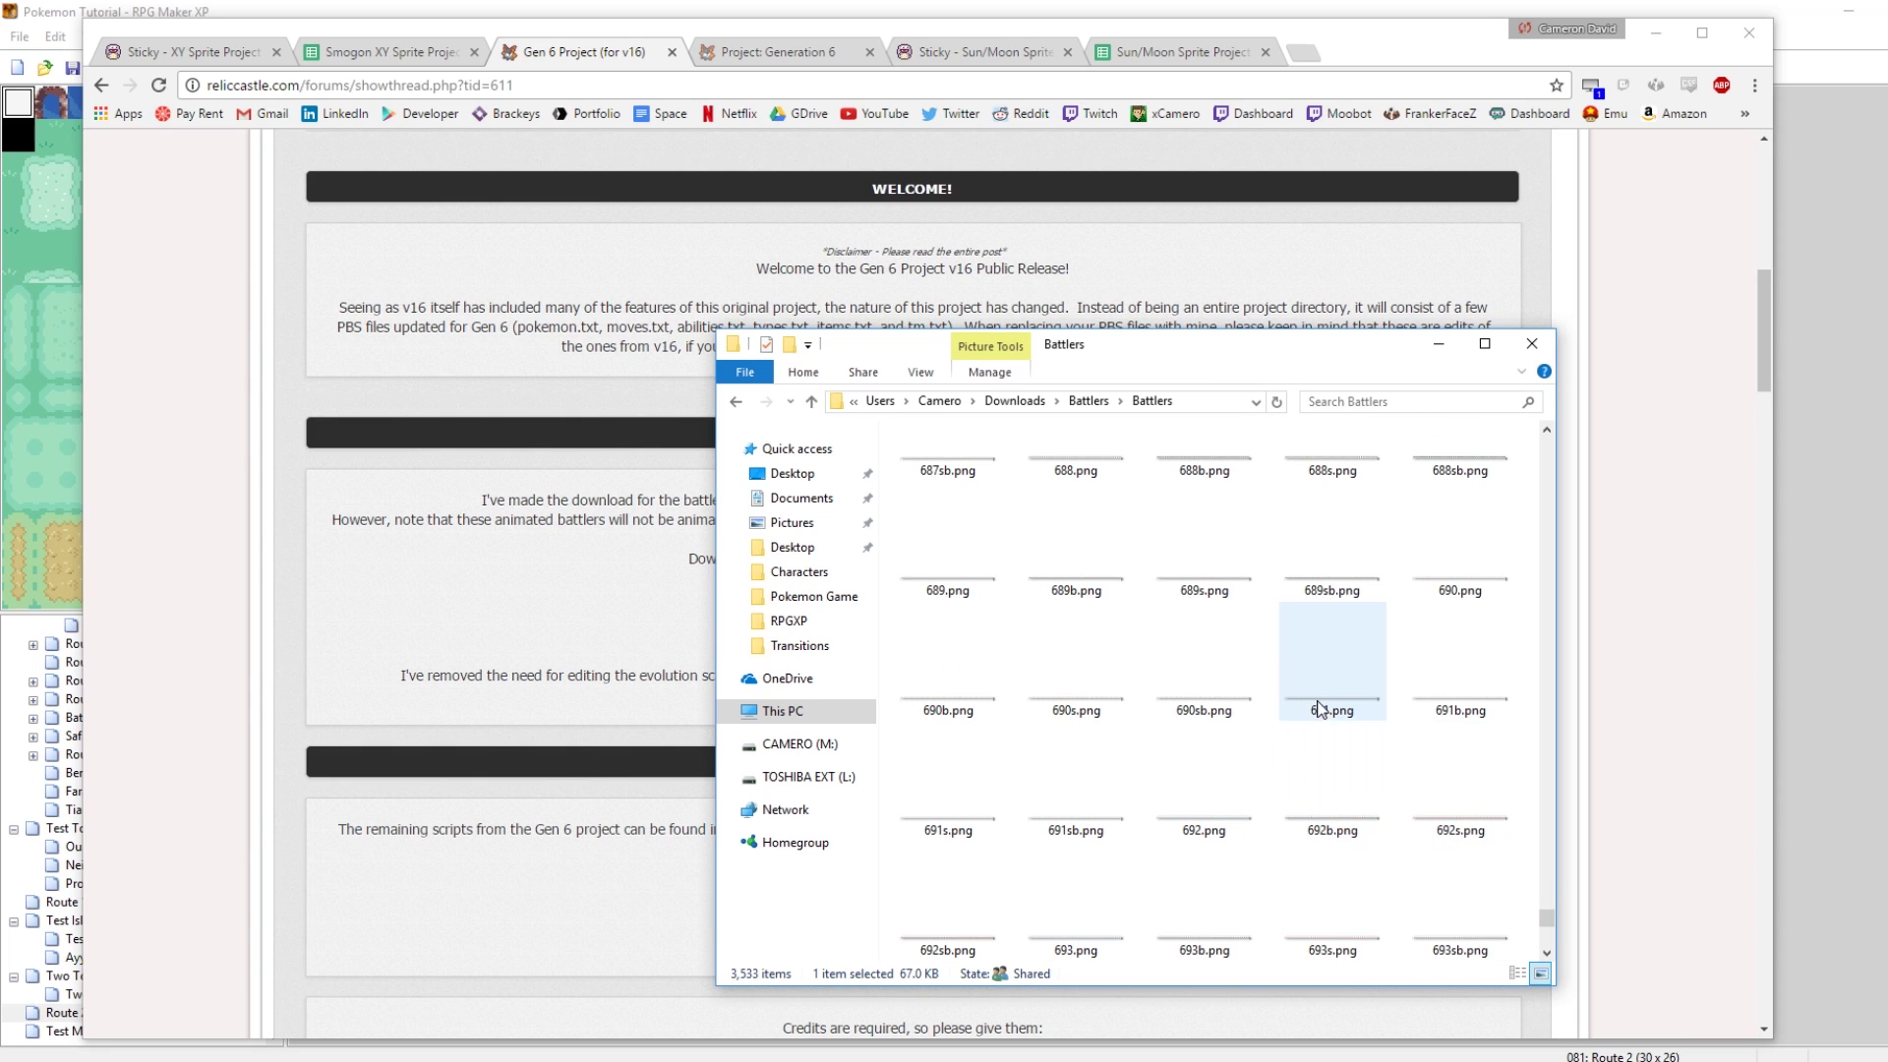
right_click(1322, 693)
click(1365, 454)
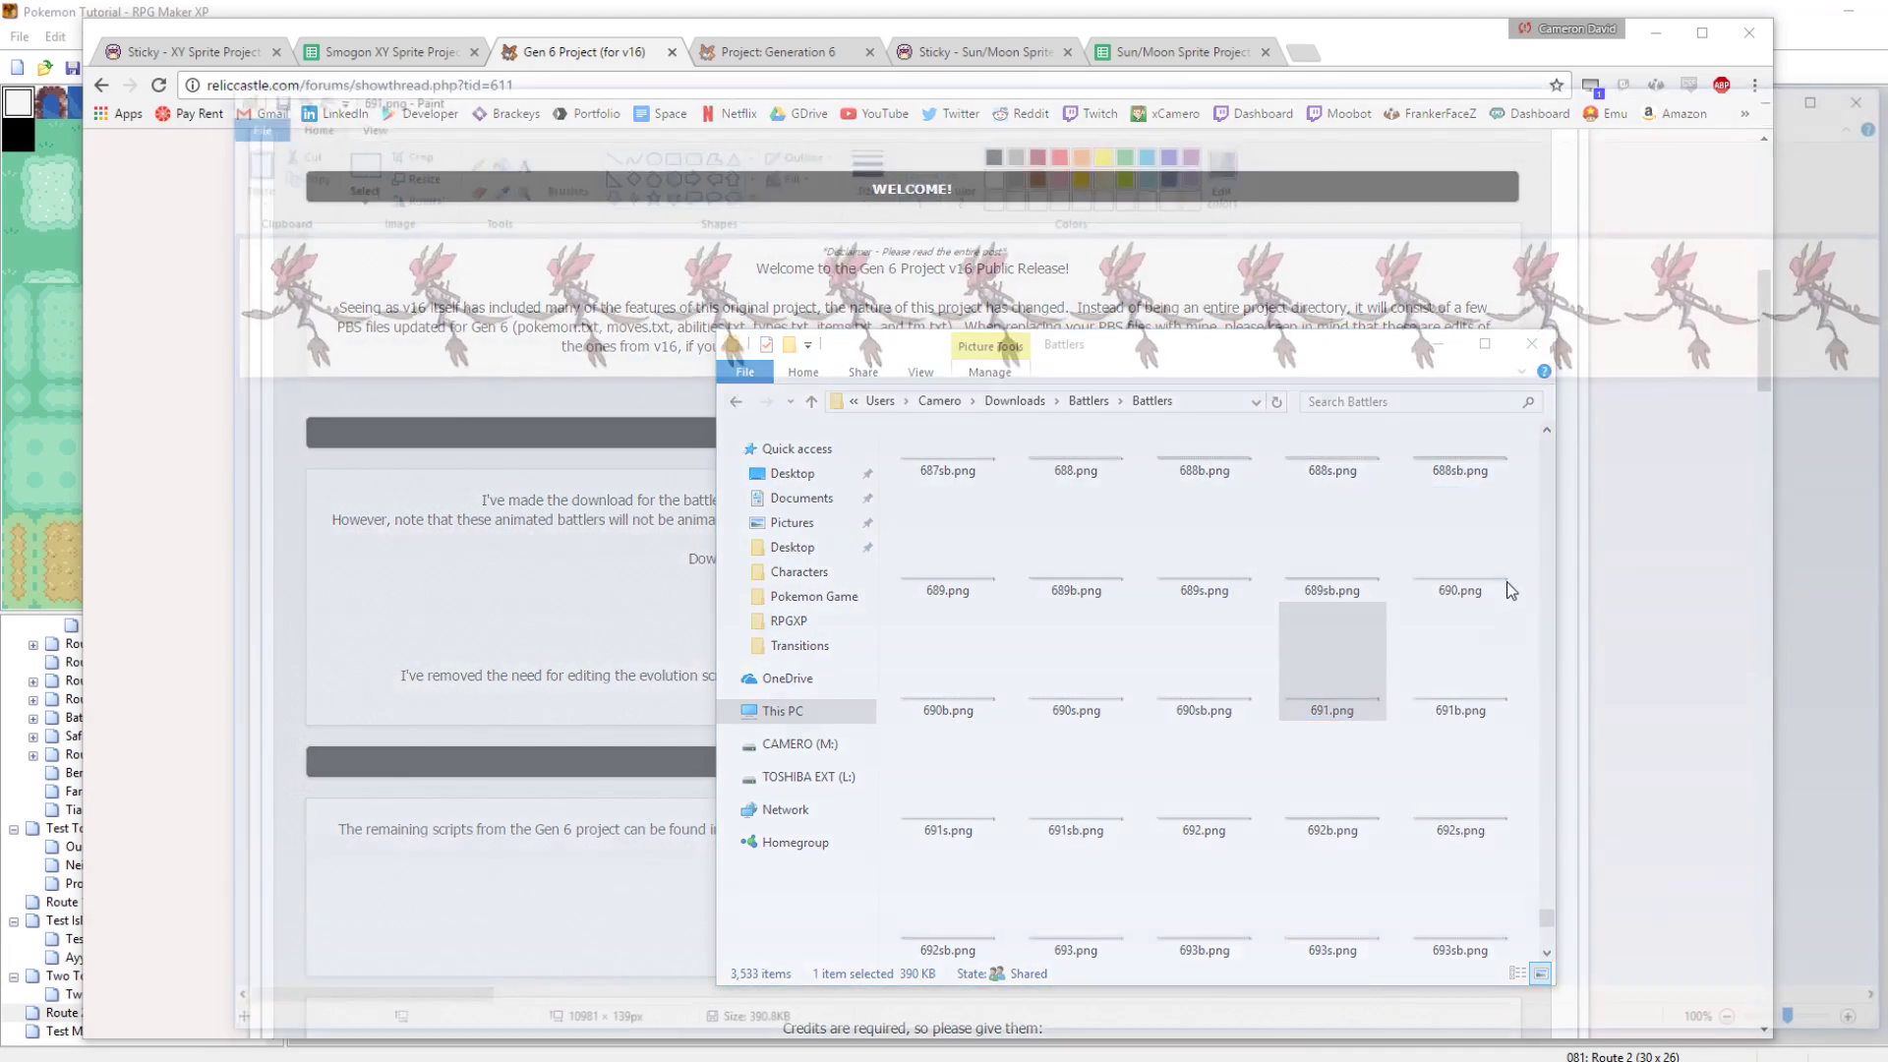
drag(1809, 1040, 1835, 1034)
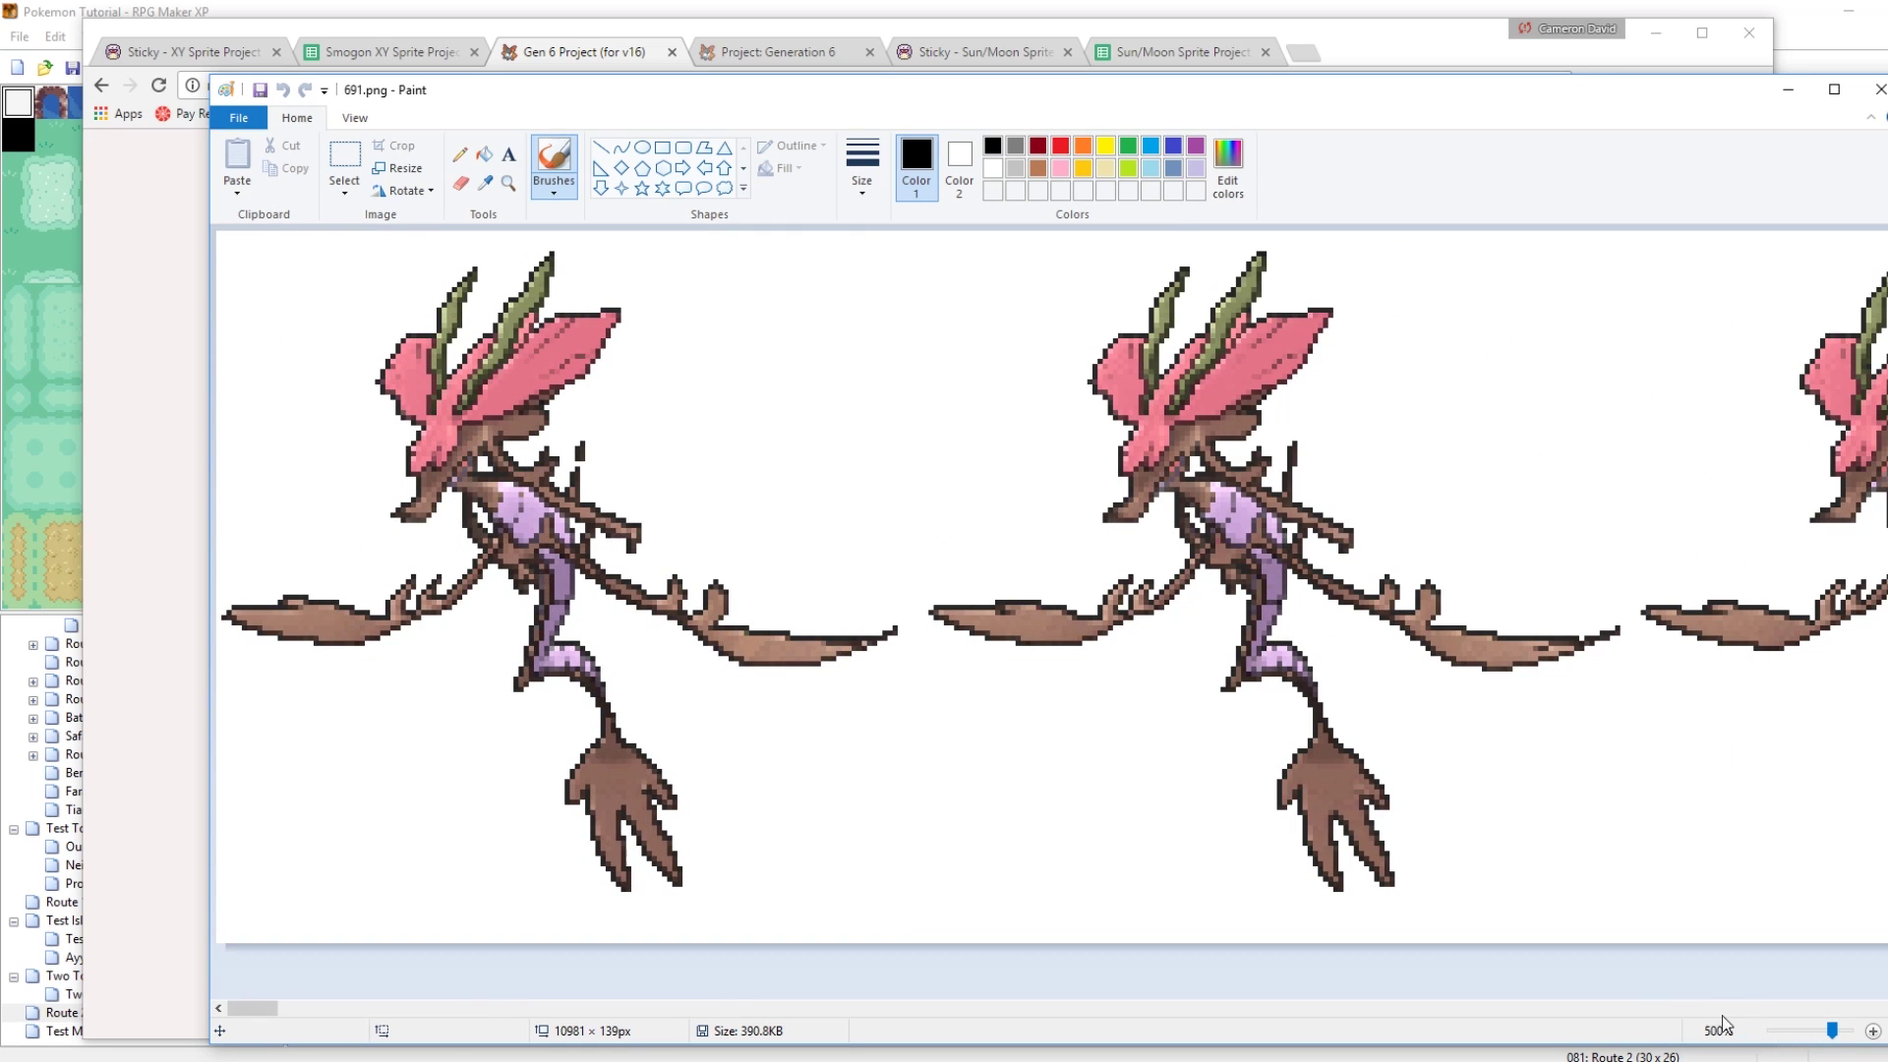
click(1878, 88)
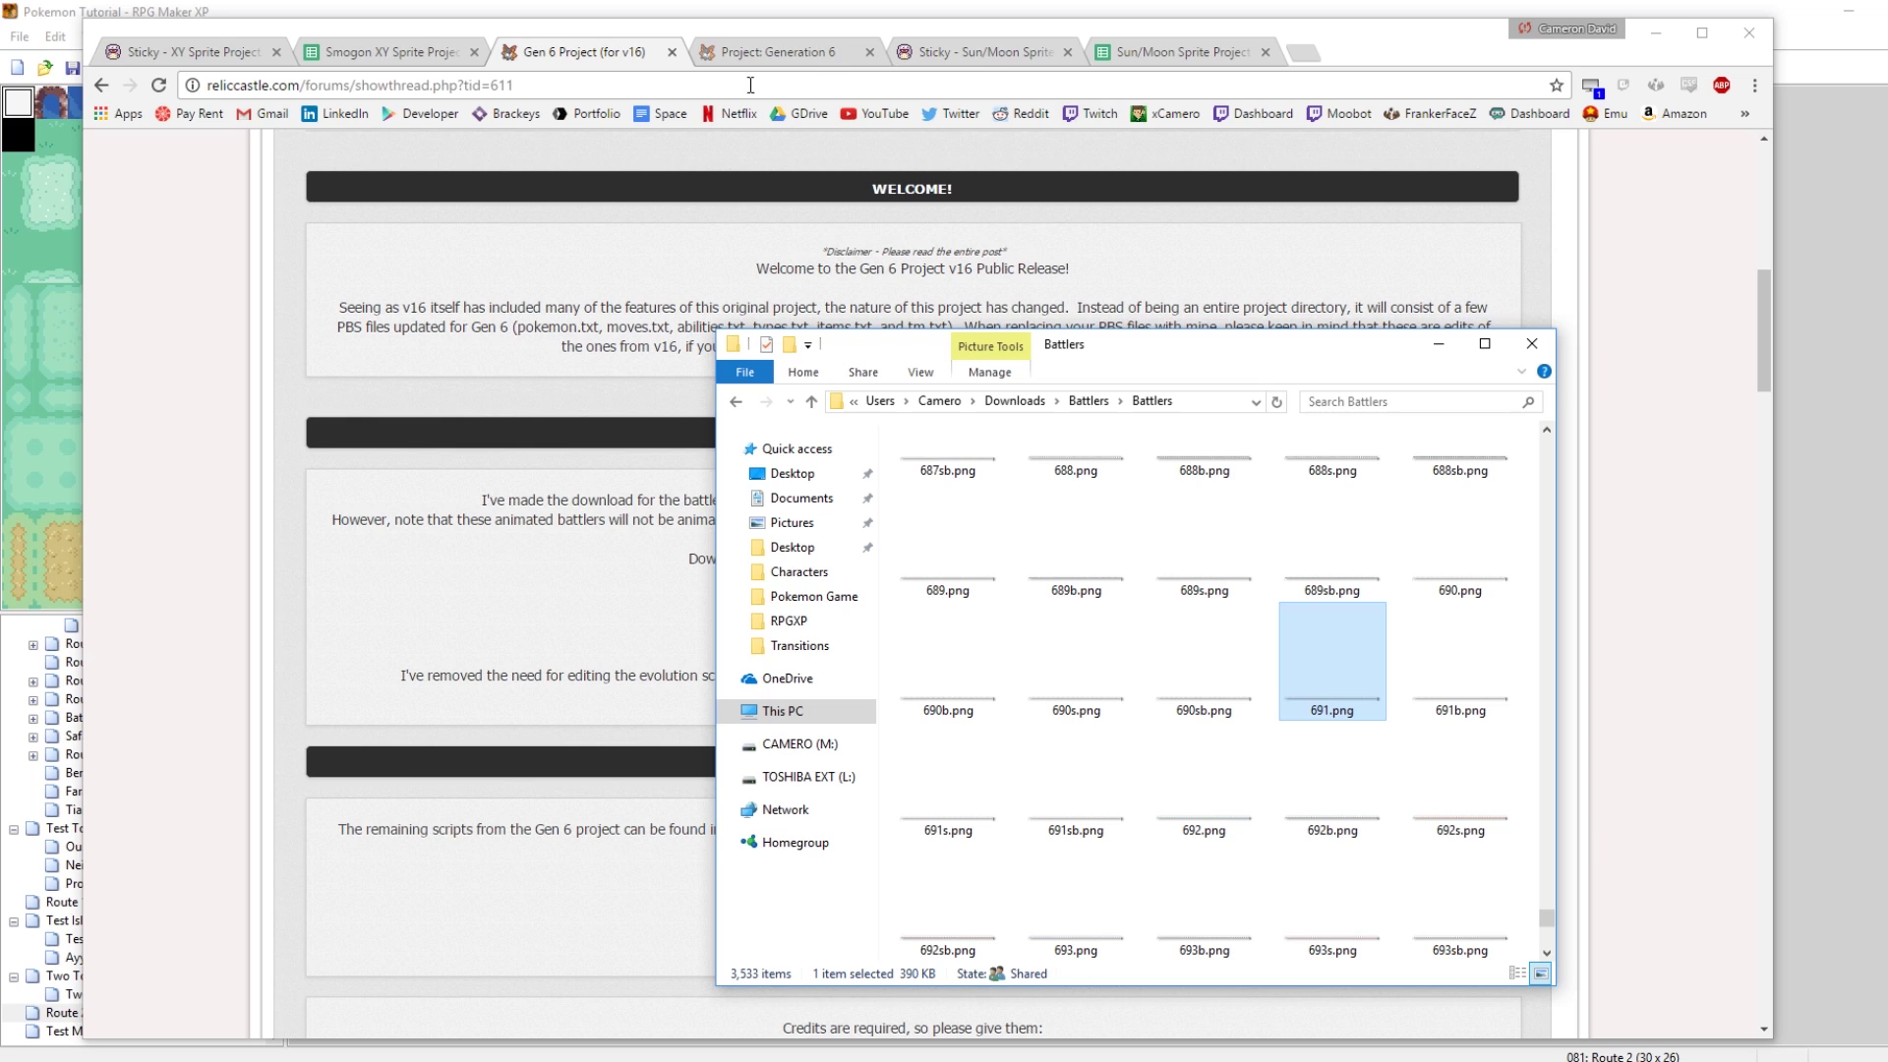
Bring back the Pokemon Game PBS folder and open its PBS.rar archive in WinRAR
click(572, 51)
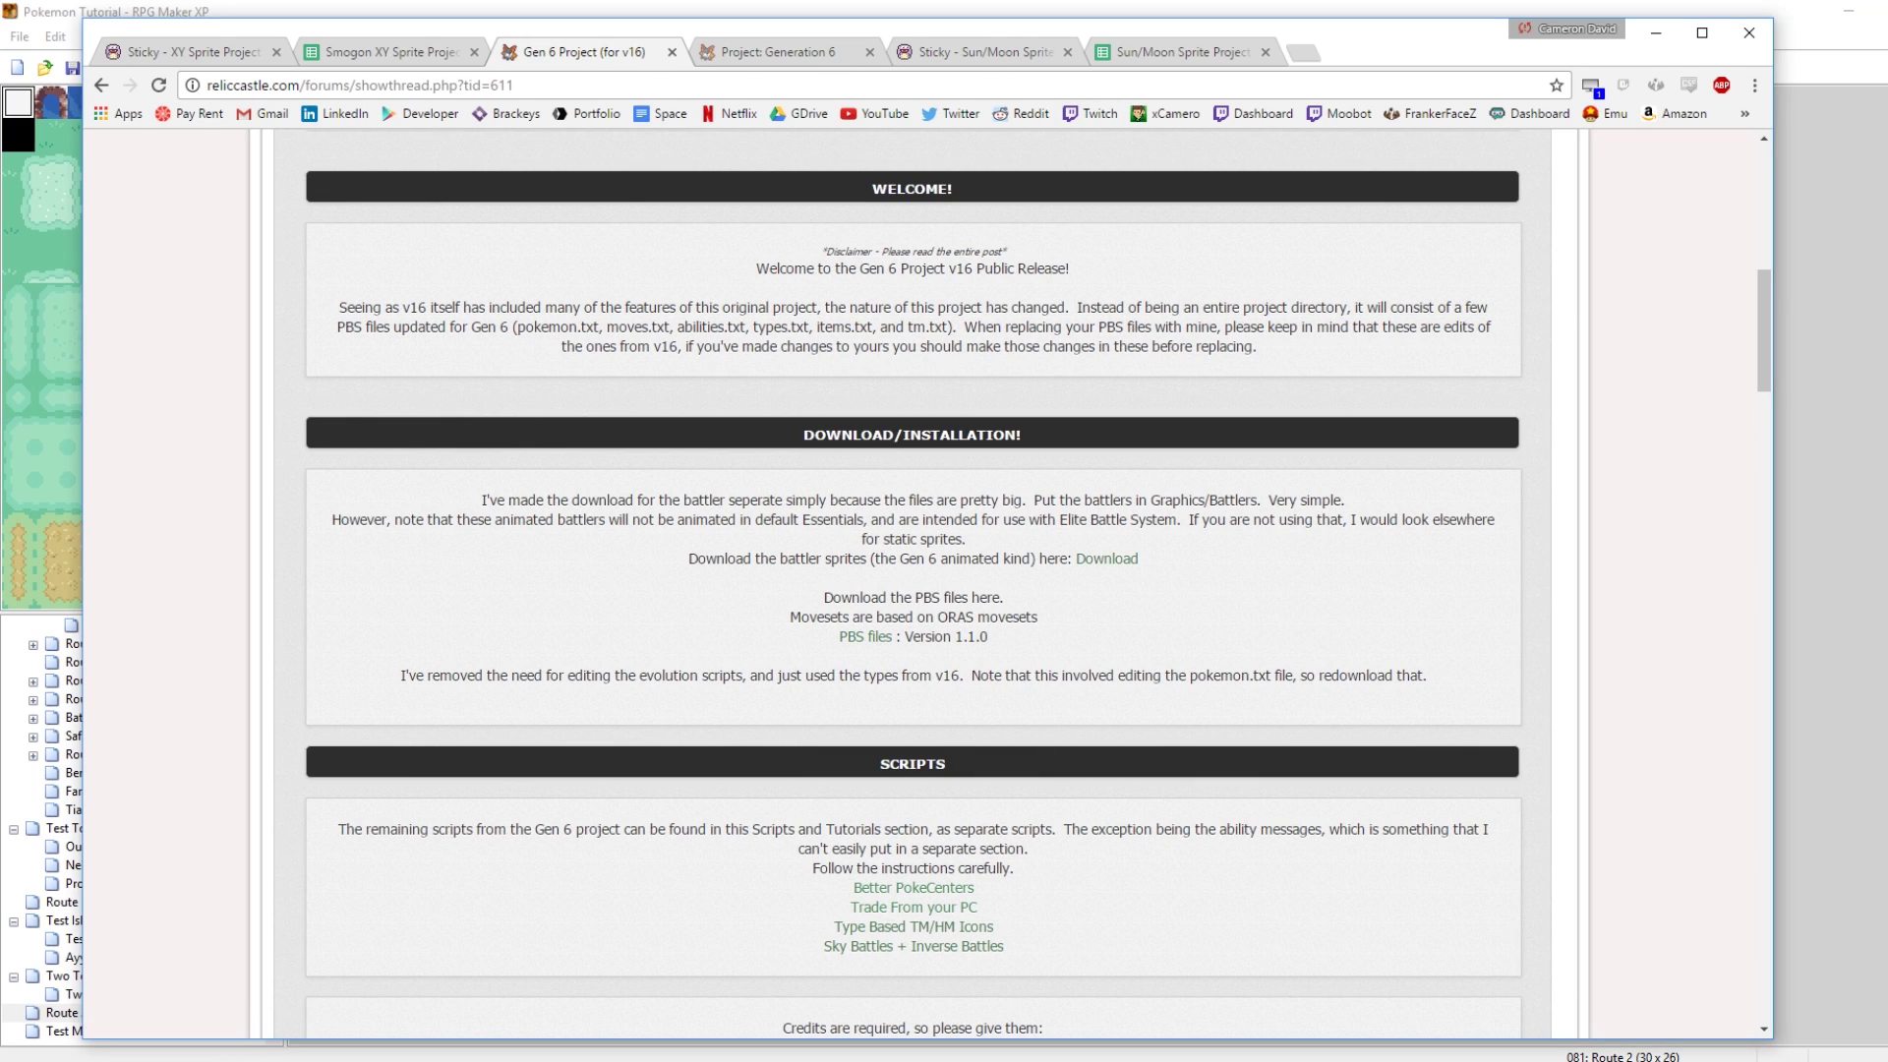
mouse_move(345, 1057)
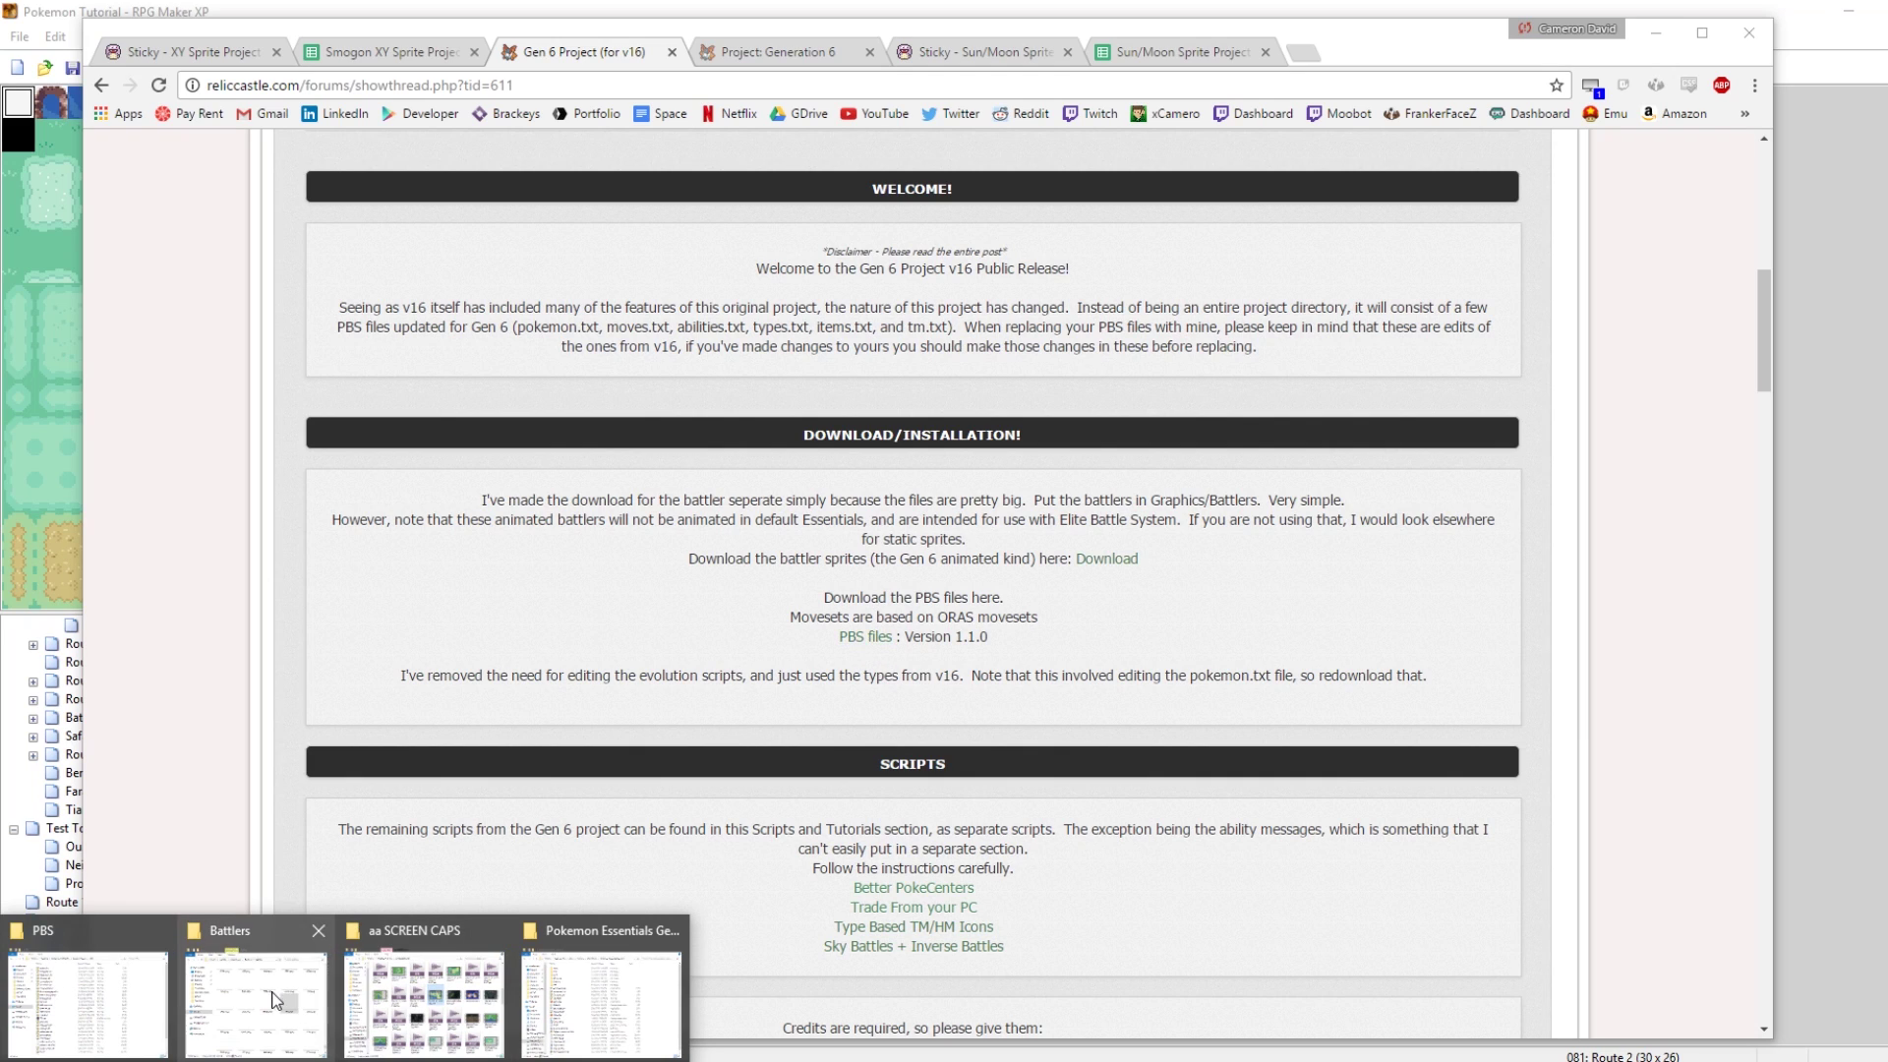
click(114, 997)
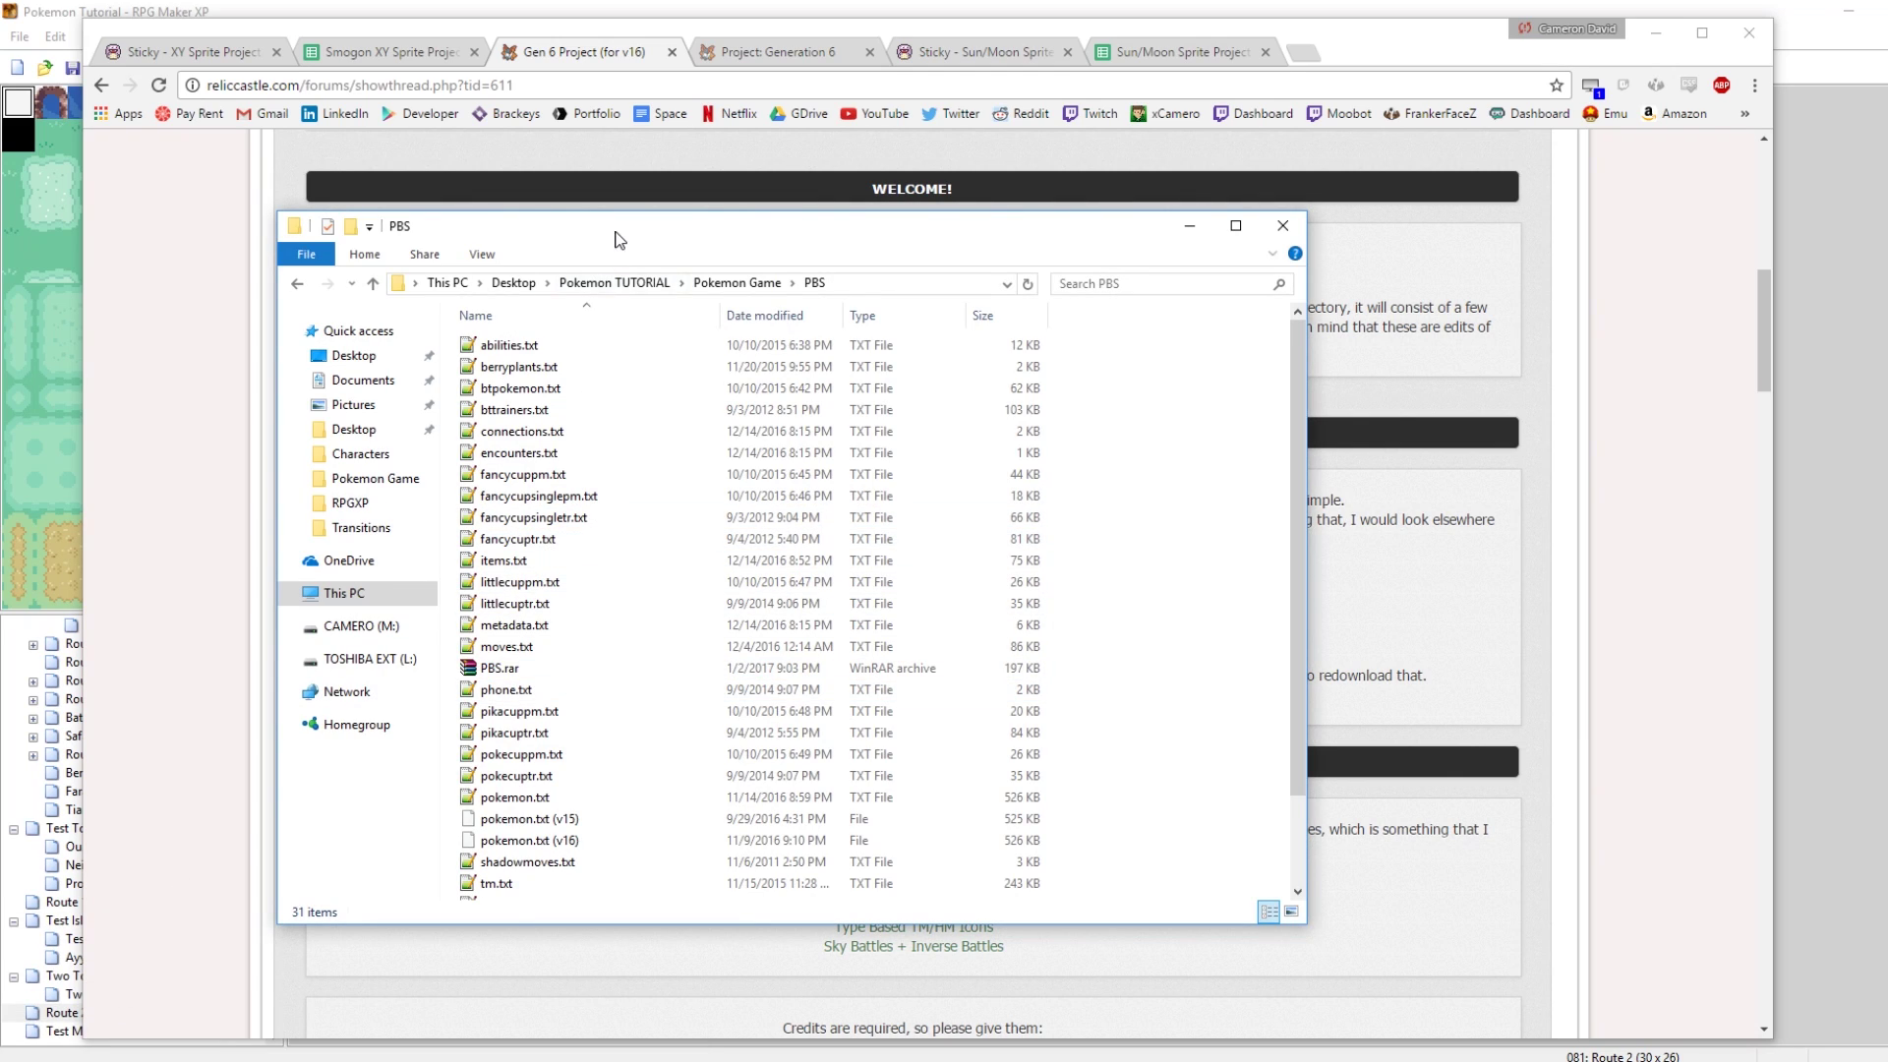
click(521, 668)
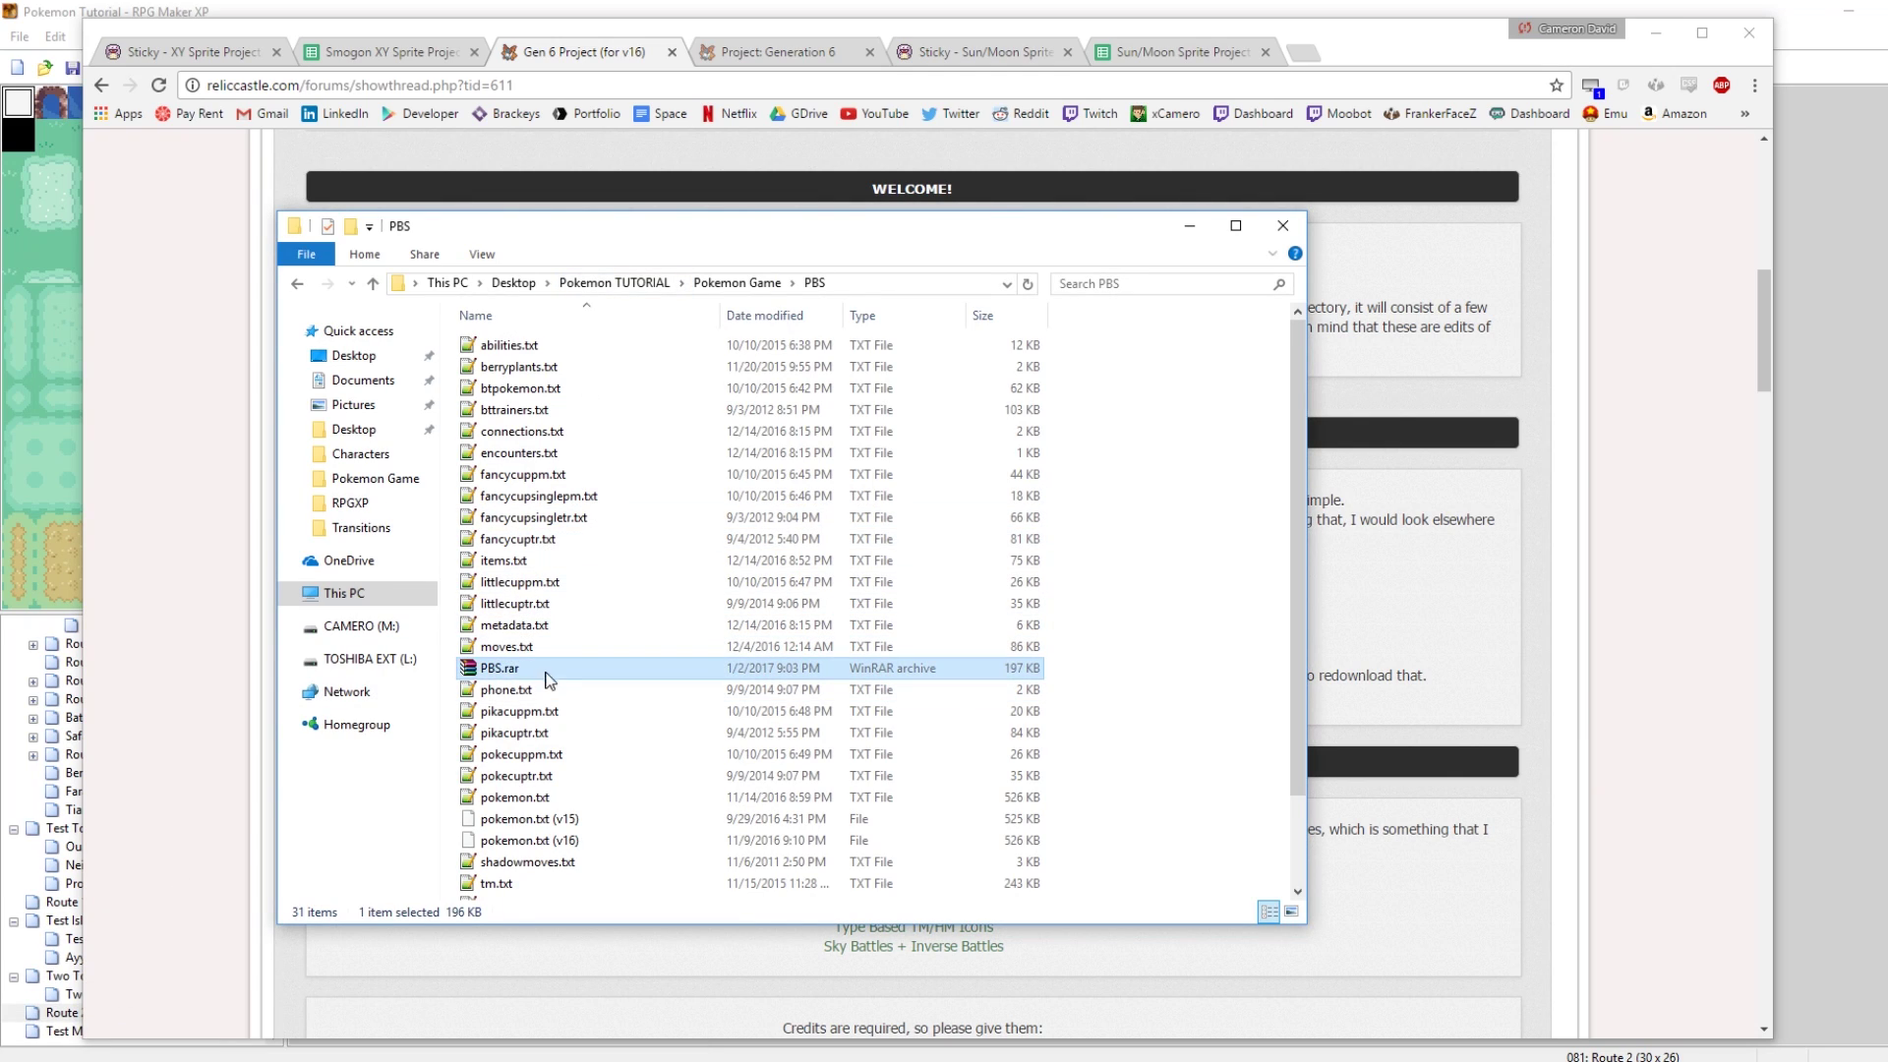
double_click(505, 672)
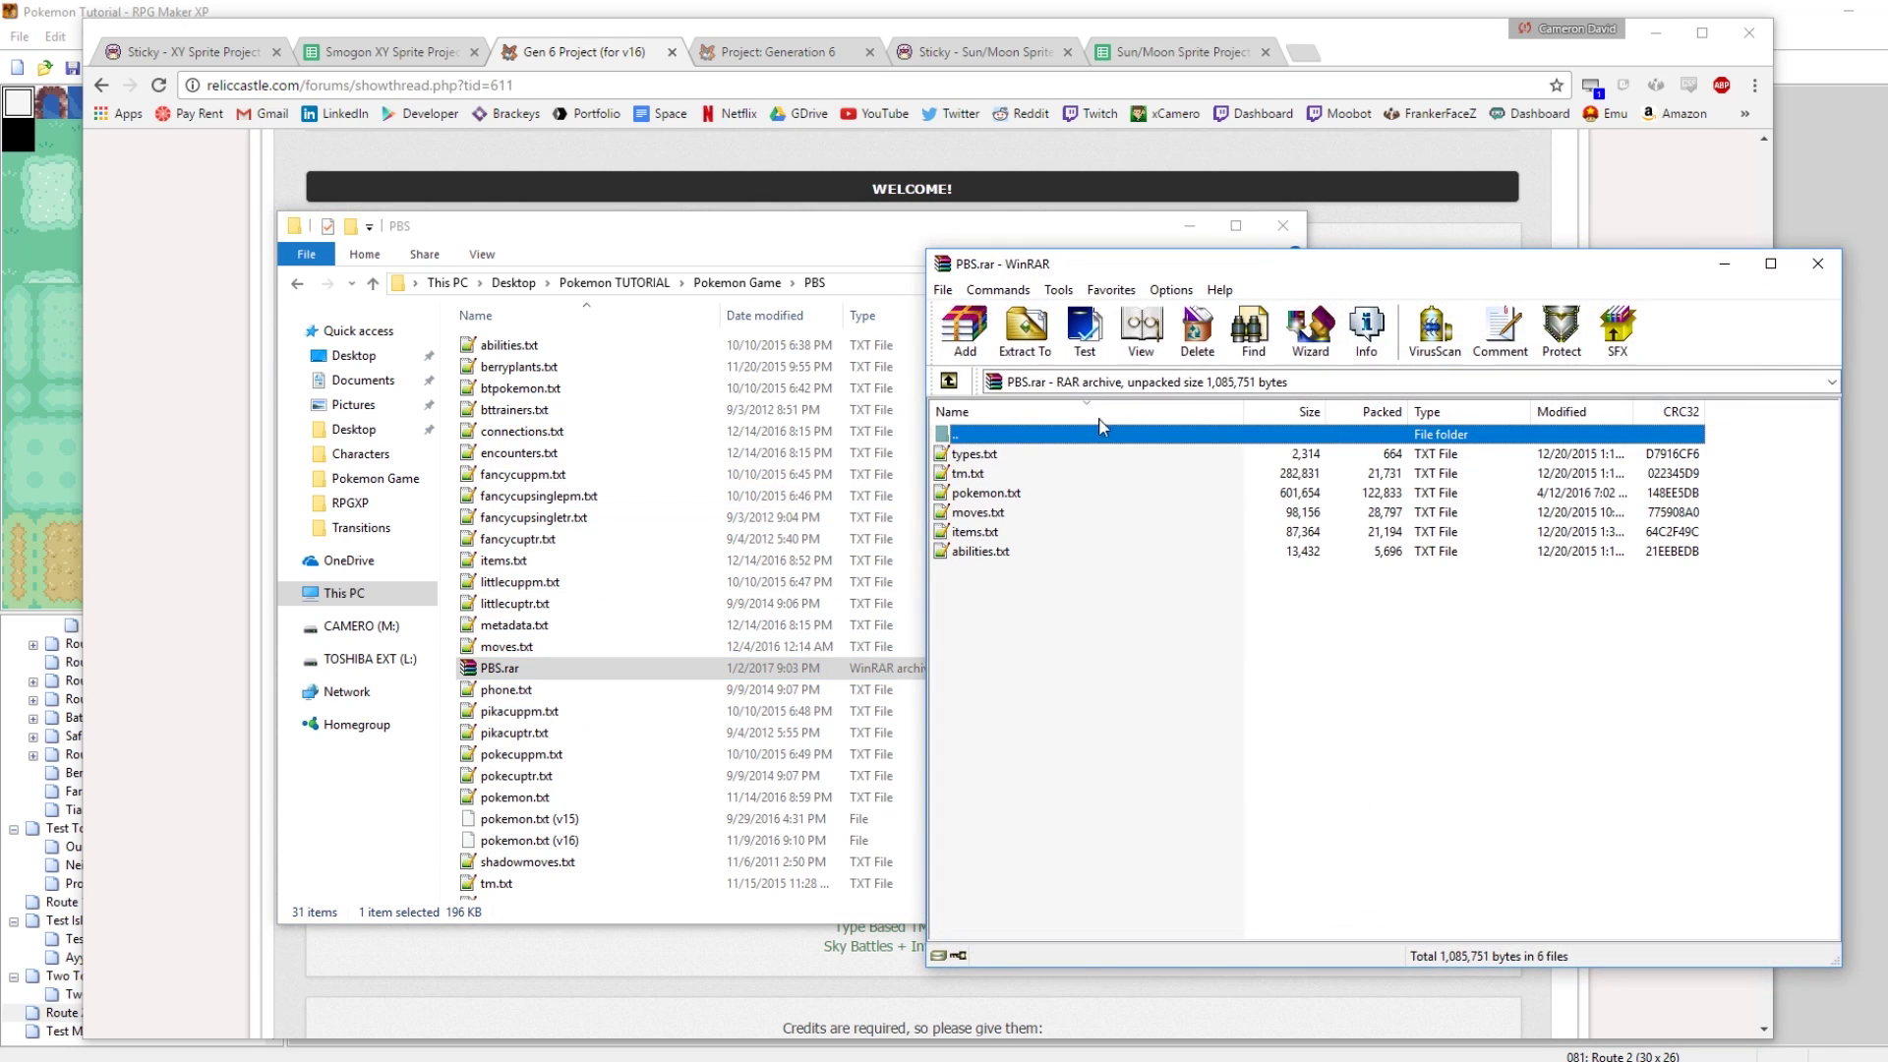
Go through types.txt, tm.txt, pokemon.txt, moves.txt, items.txt and abilities.txt in the archive, leaving none selected
click(995, 454)
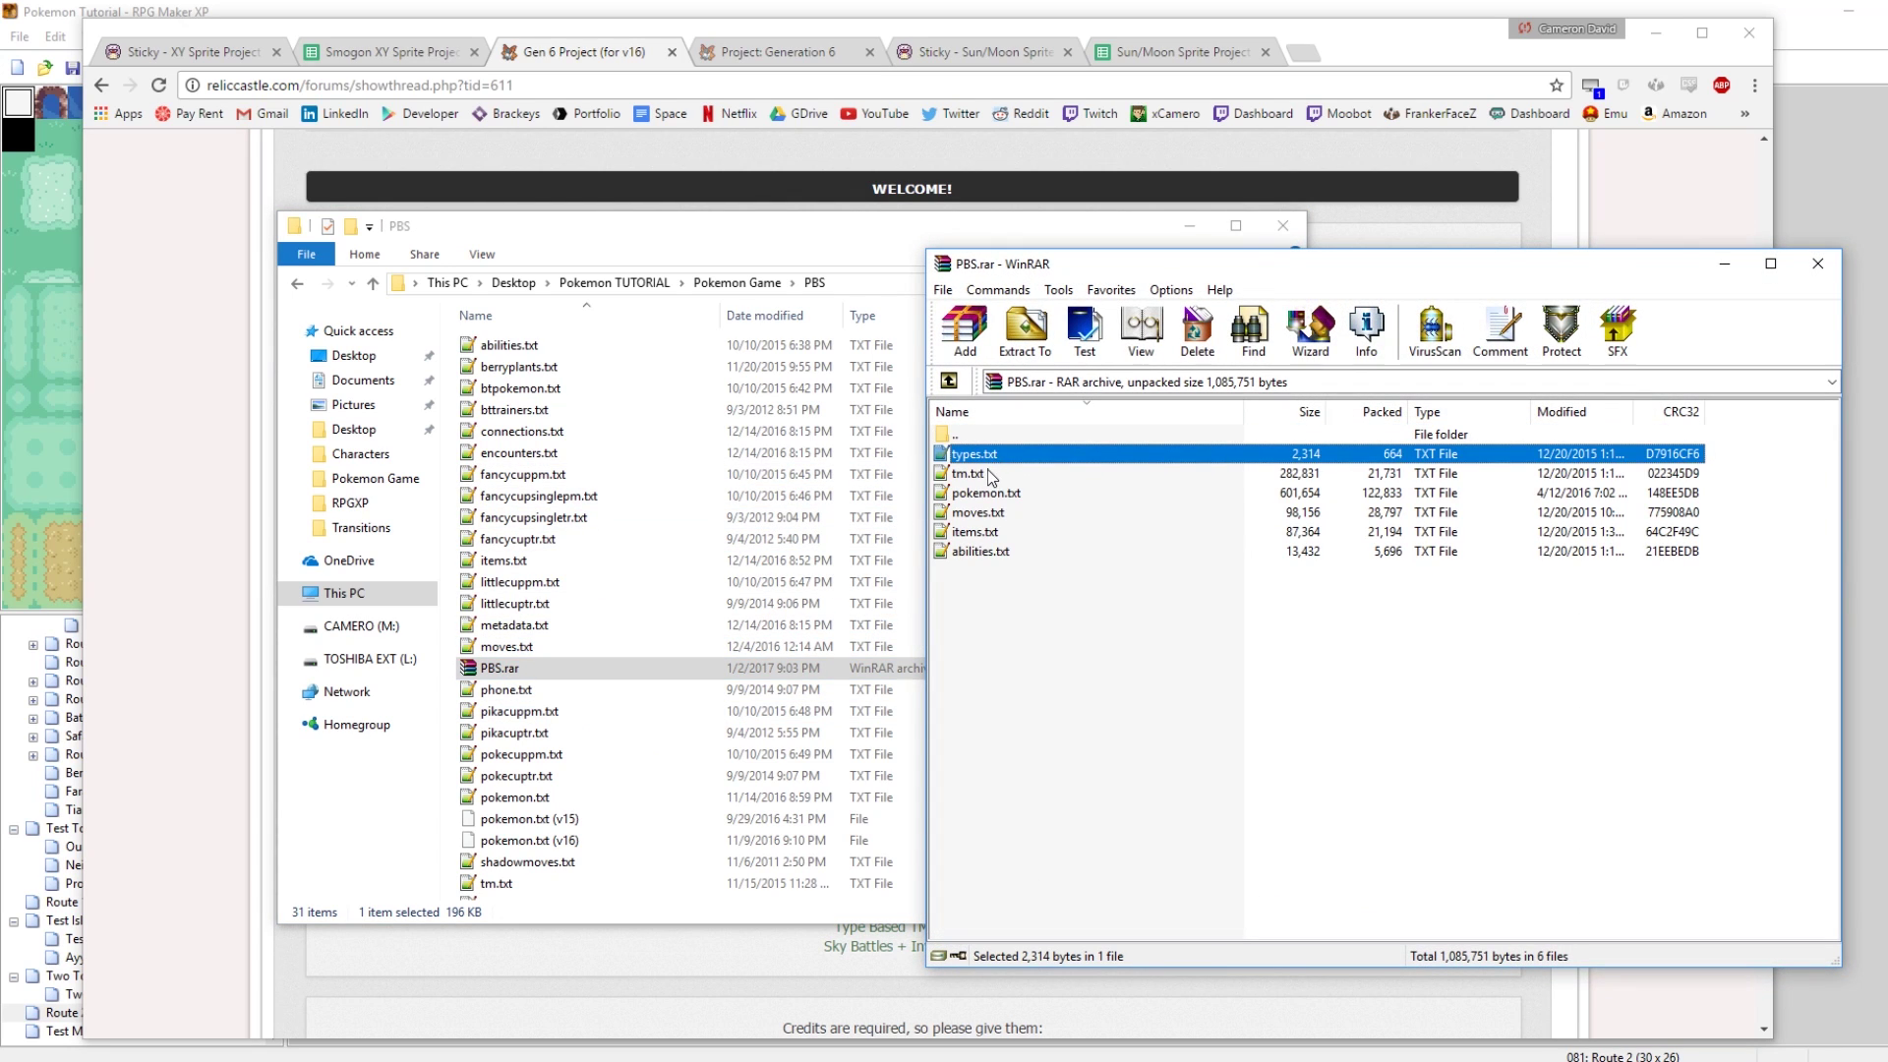
shift+click(987, 471)
shift+click(991, 493)
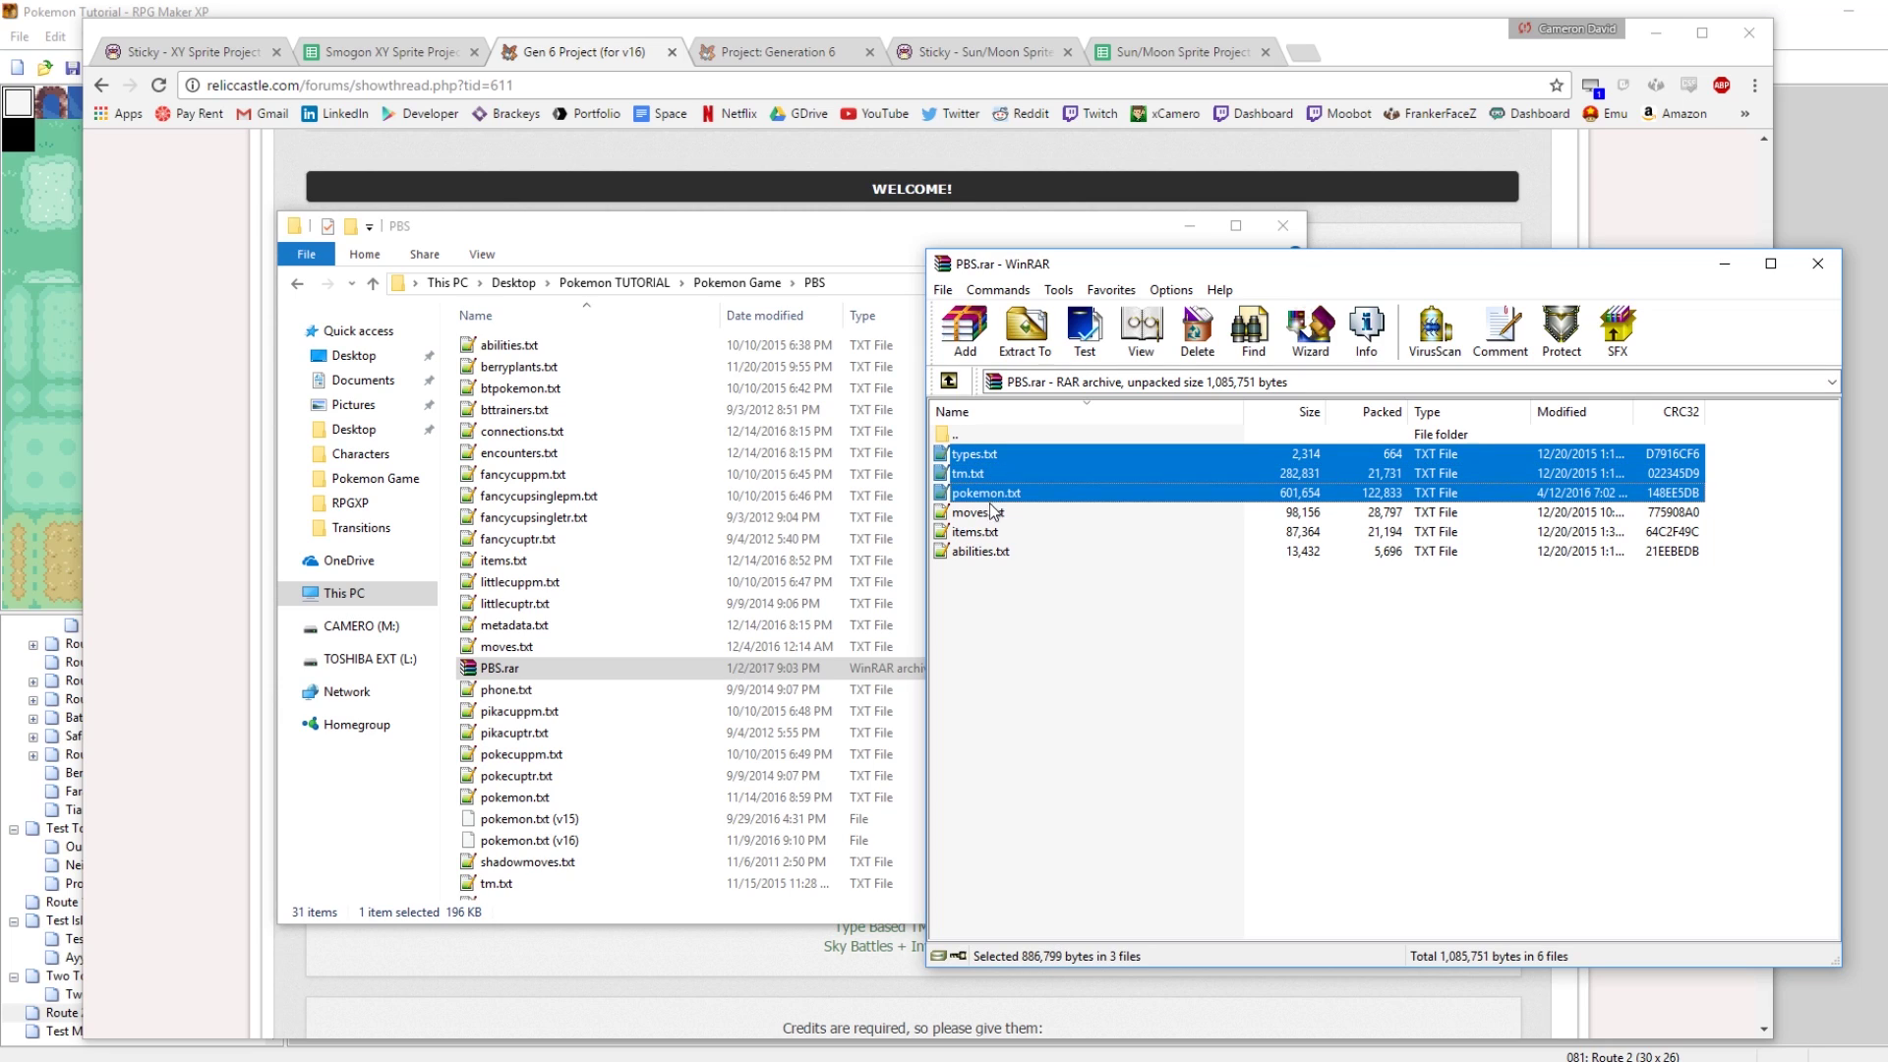
shift+click(993, 517)
shift+click(995, 536)
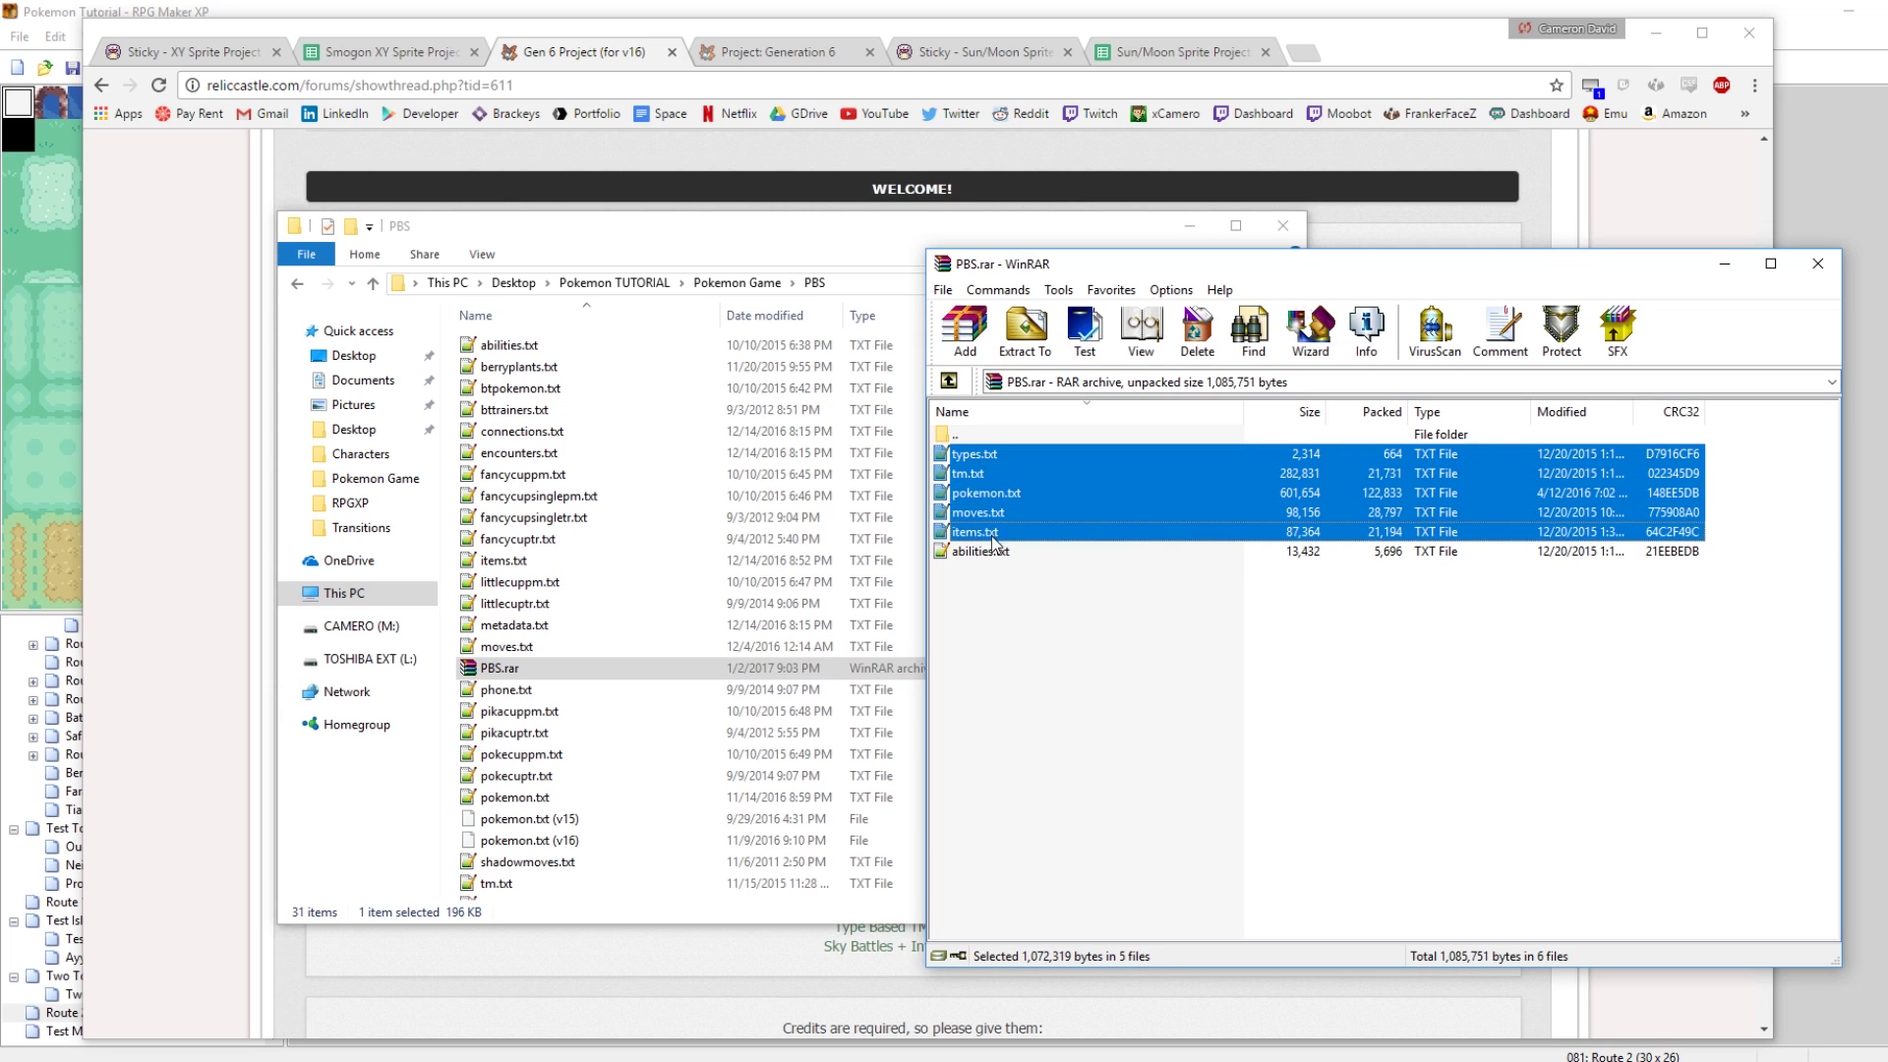
shift+click(991, 552)
click(1003, 619)
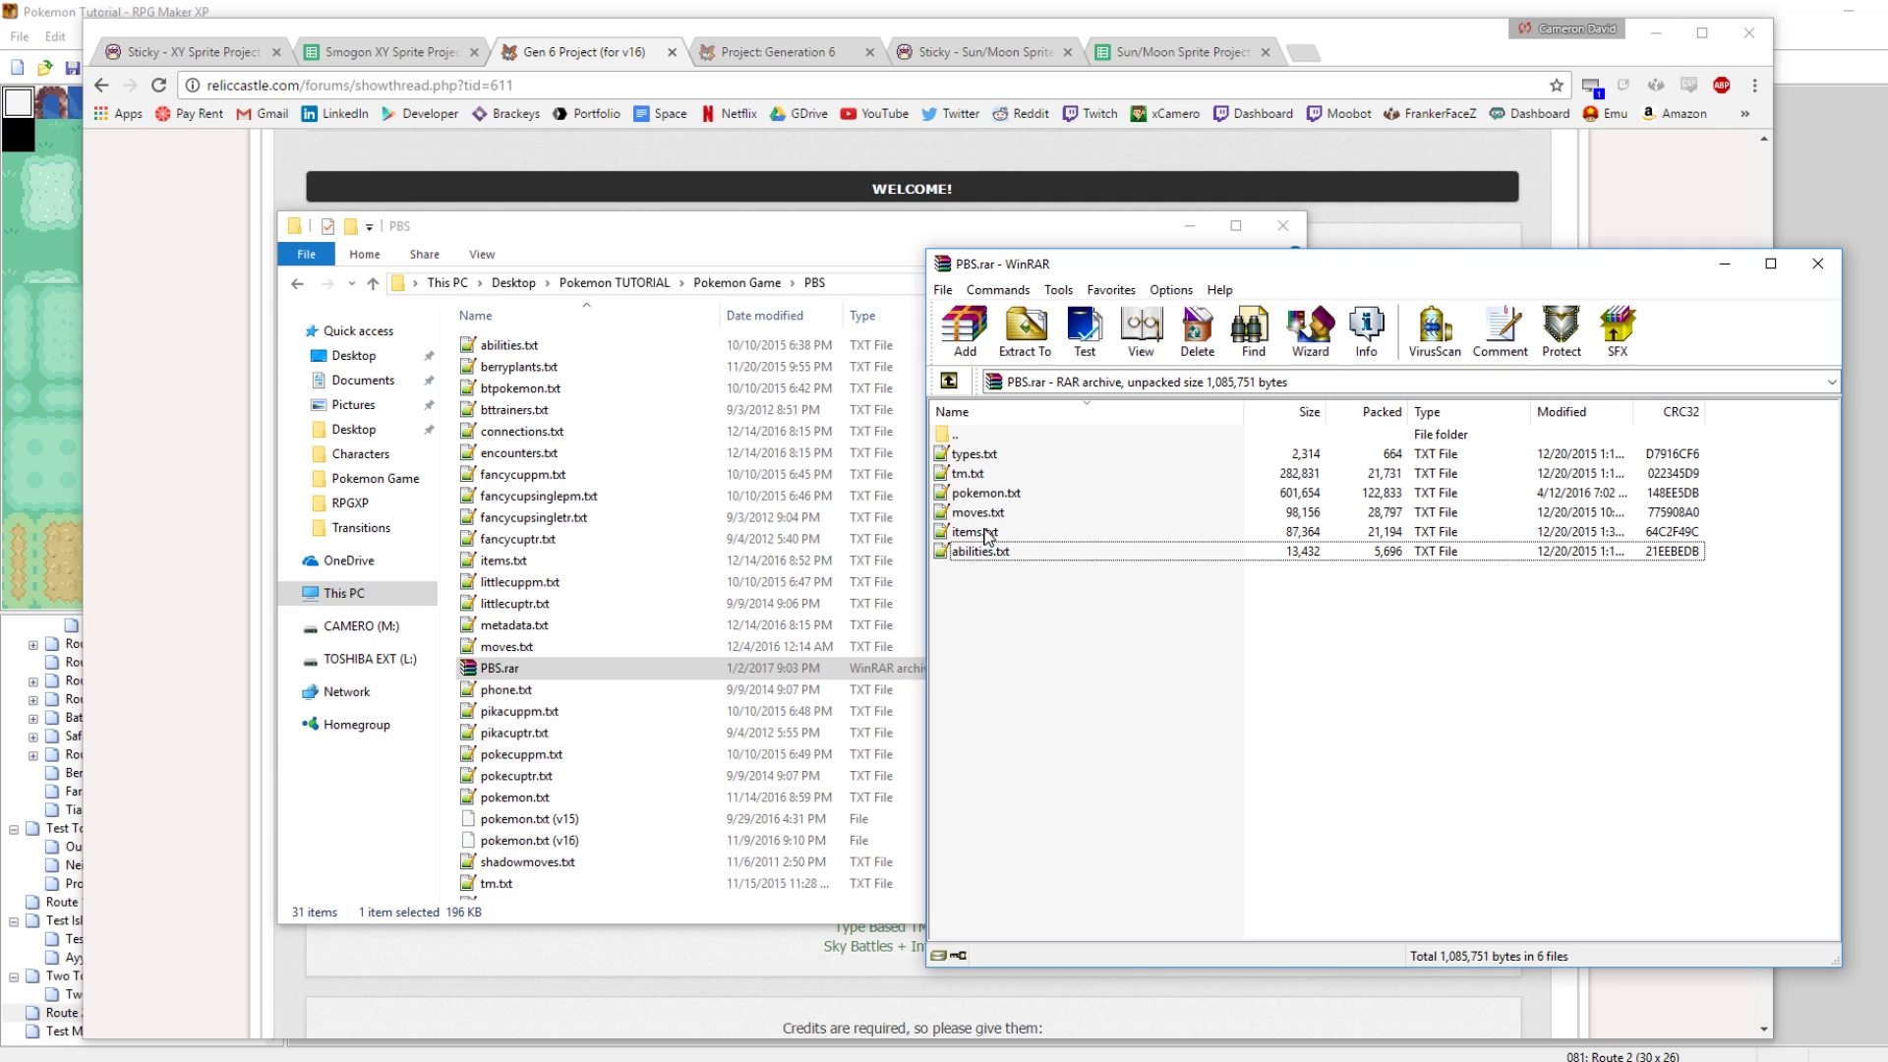
Extract all six text files from PBS.rar into the game's PBS folder, replacing the existing files of the same names
click(981, 494)
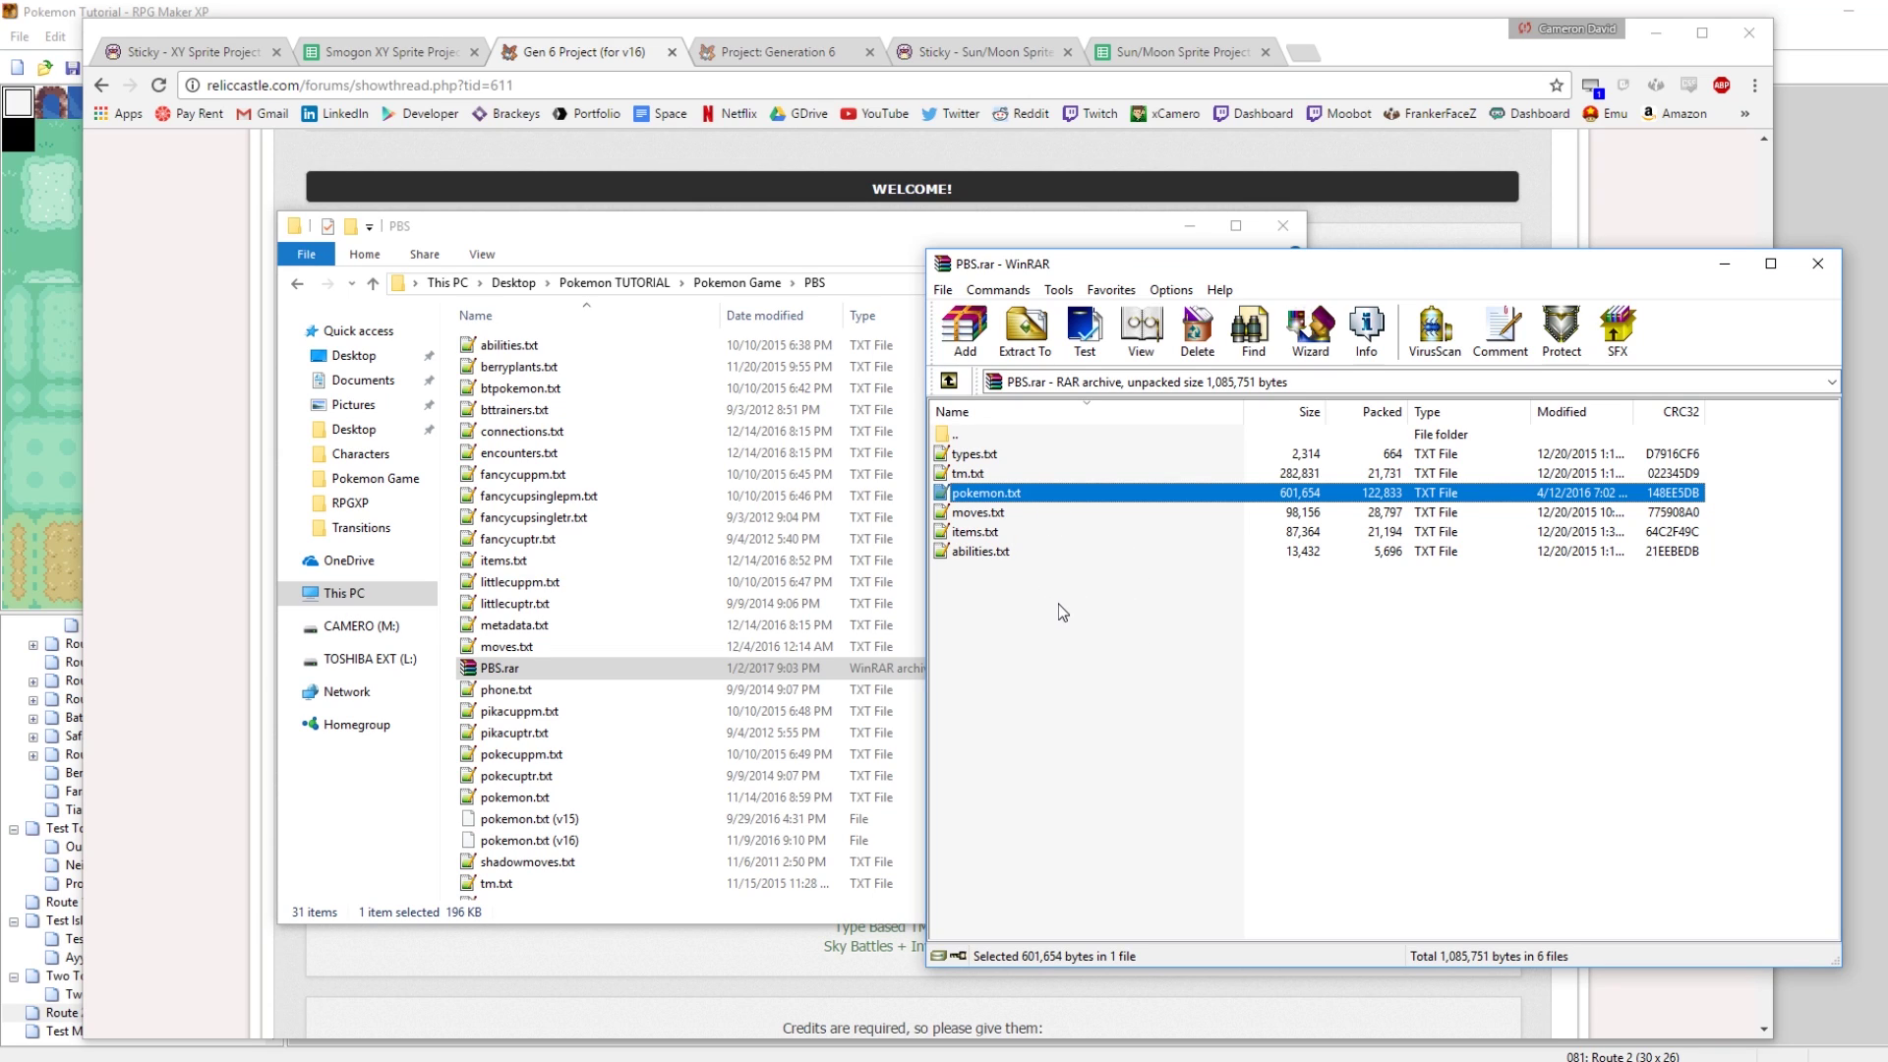
drag(1049, 610, 733, 499)
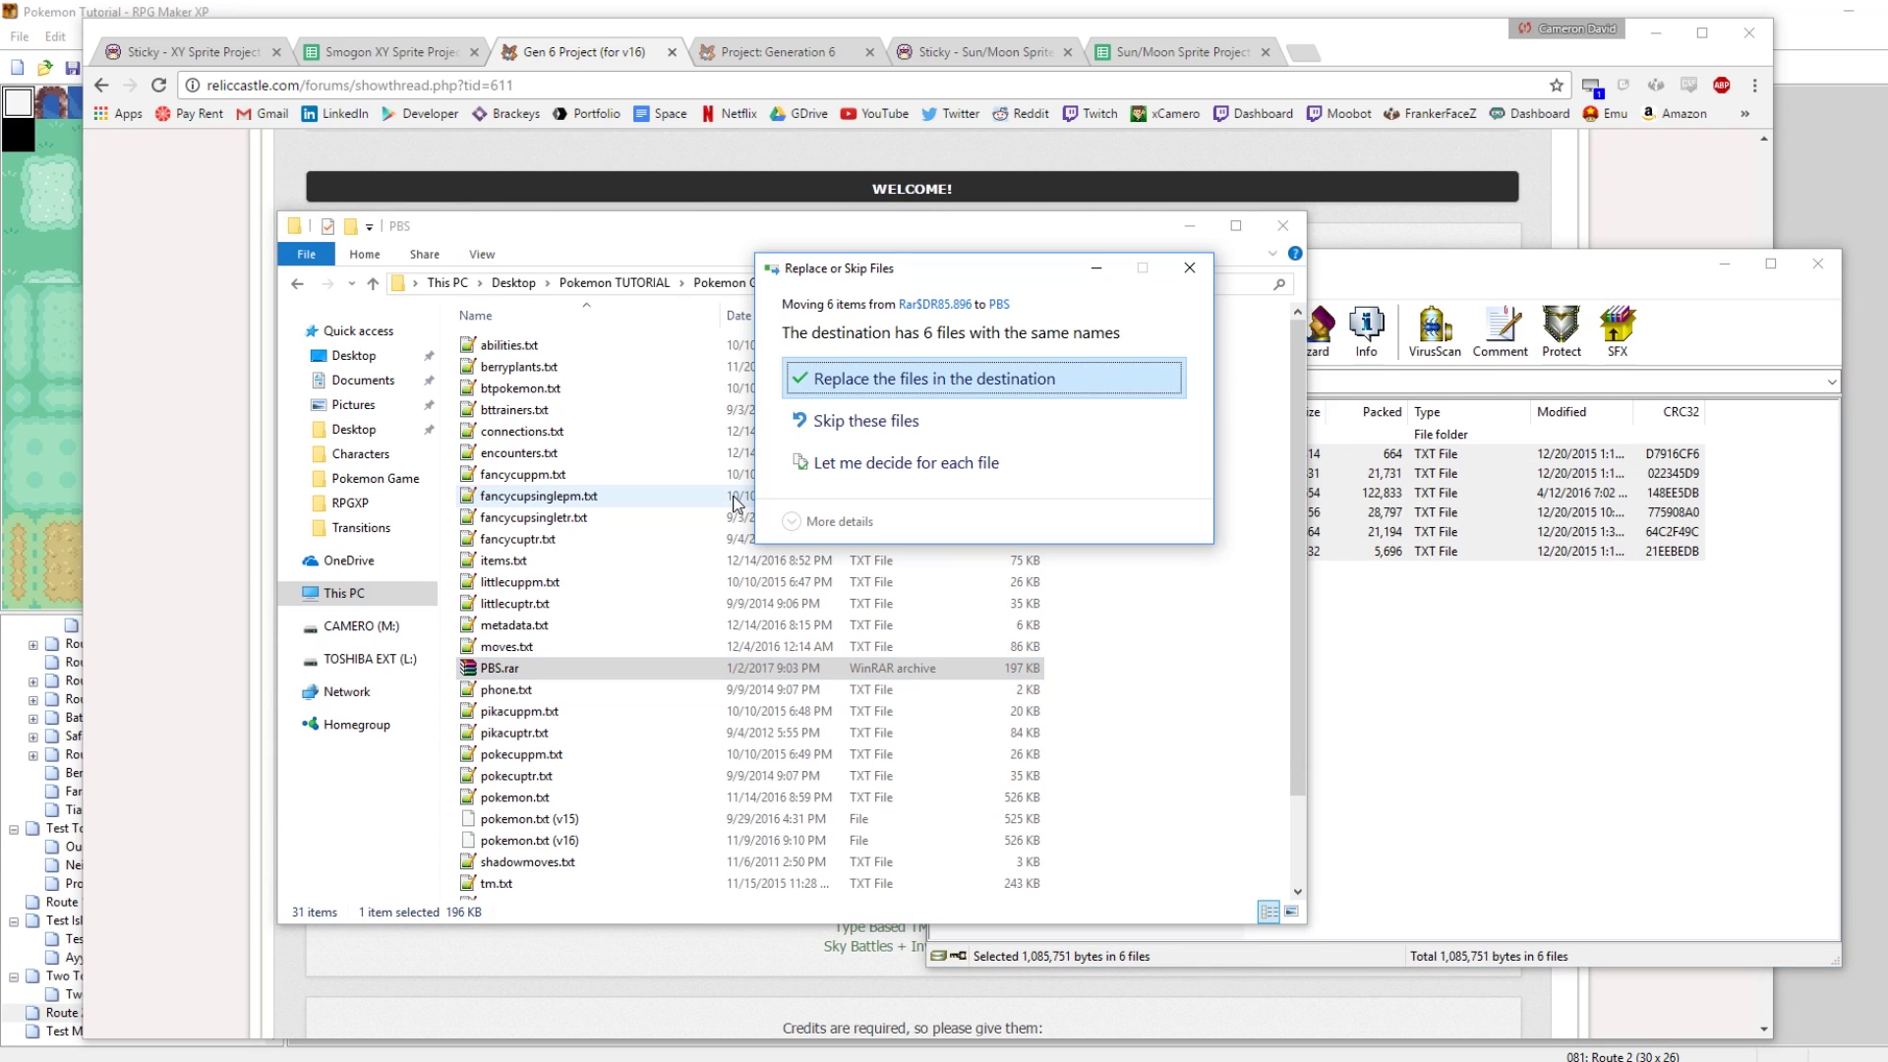
click(820, 381)
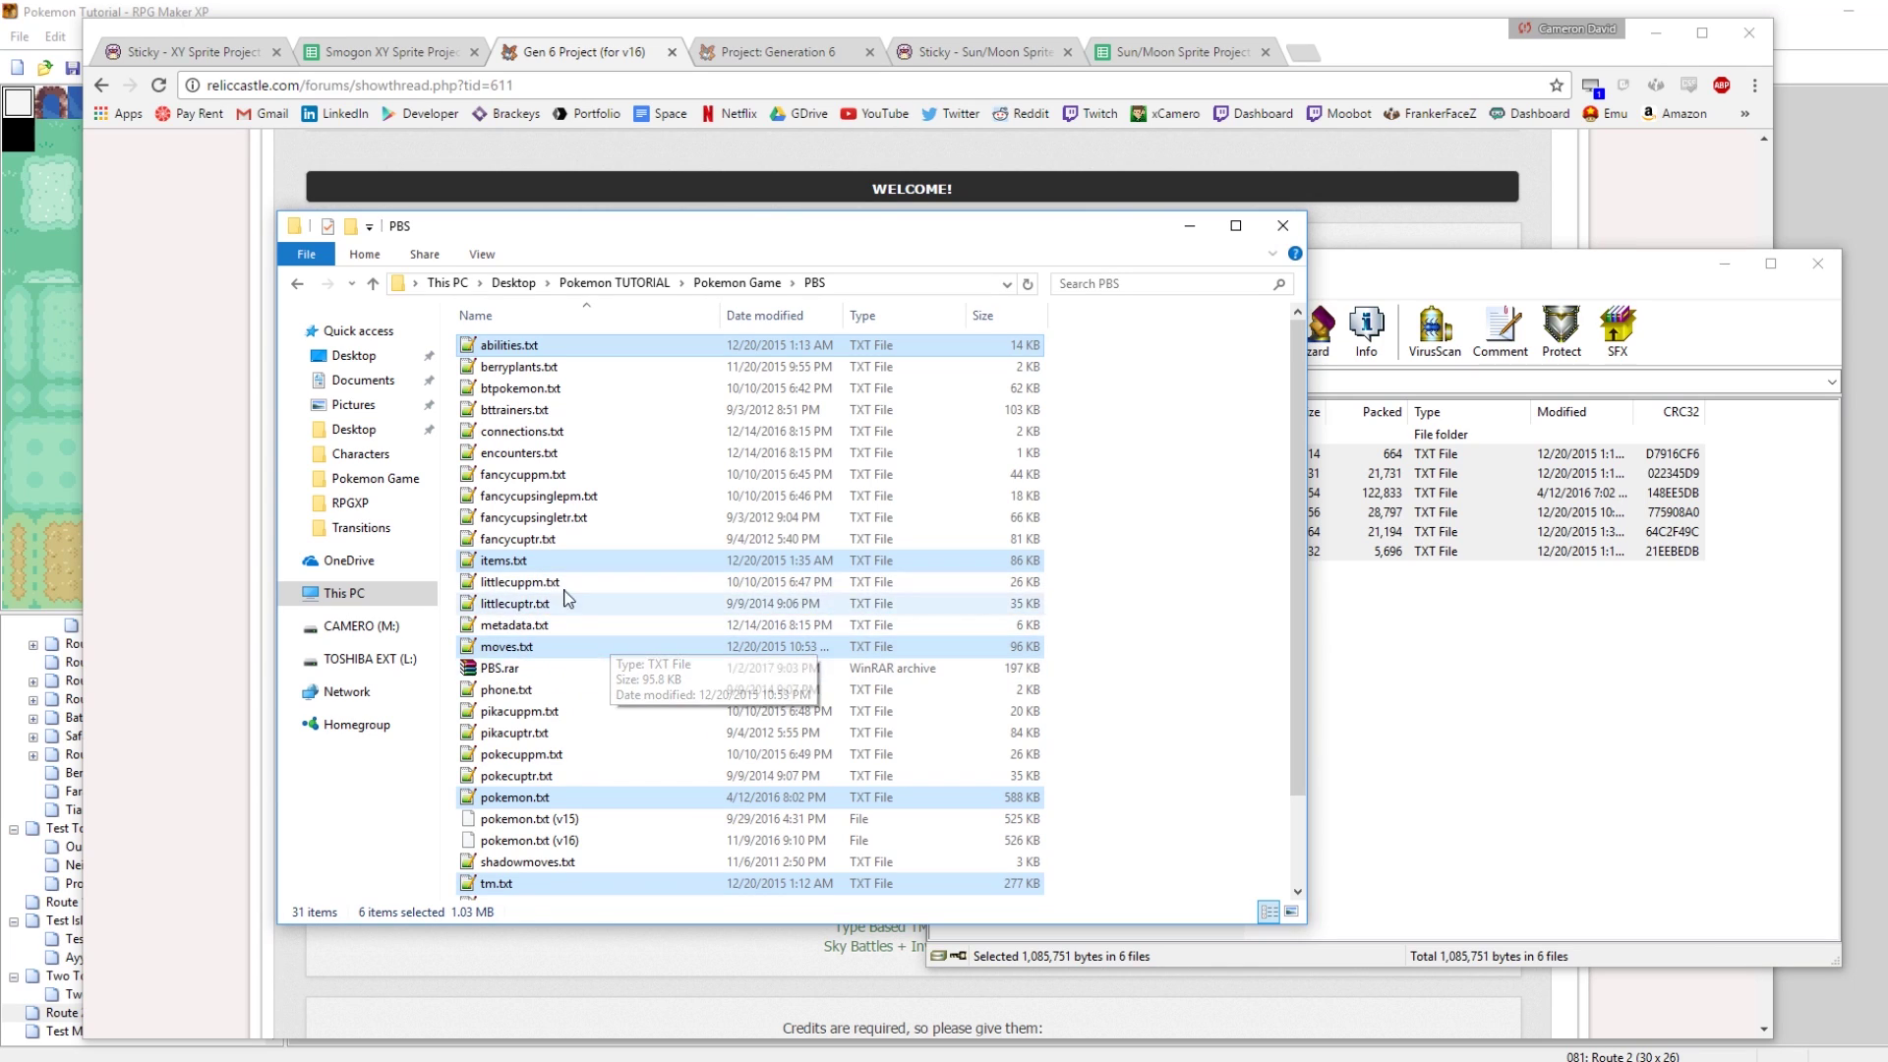
Open the replaced pokemon.txt from the PBS folder in Notepad++ and search it for "clefairy"
double_click(543, 798)
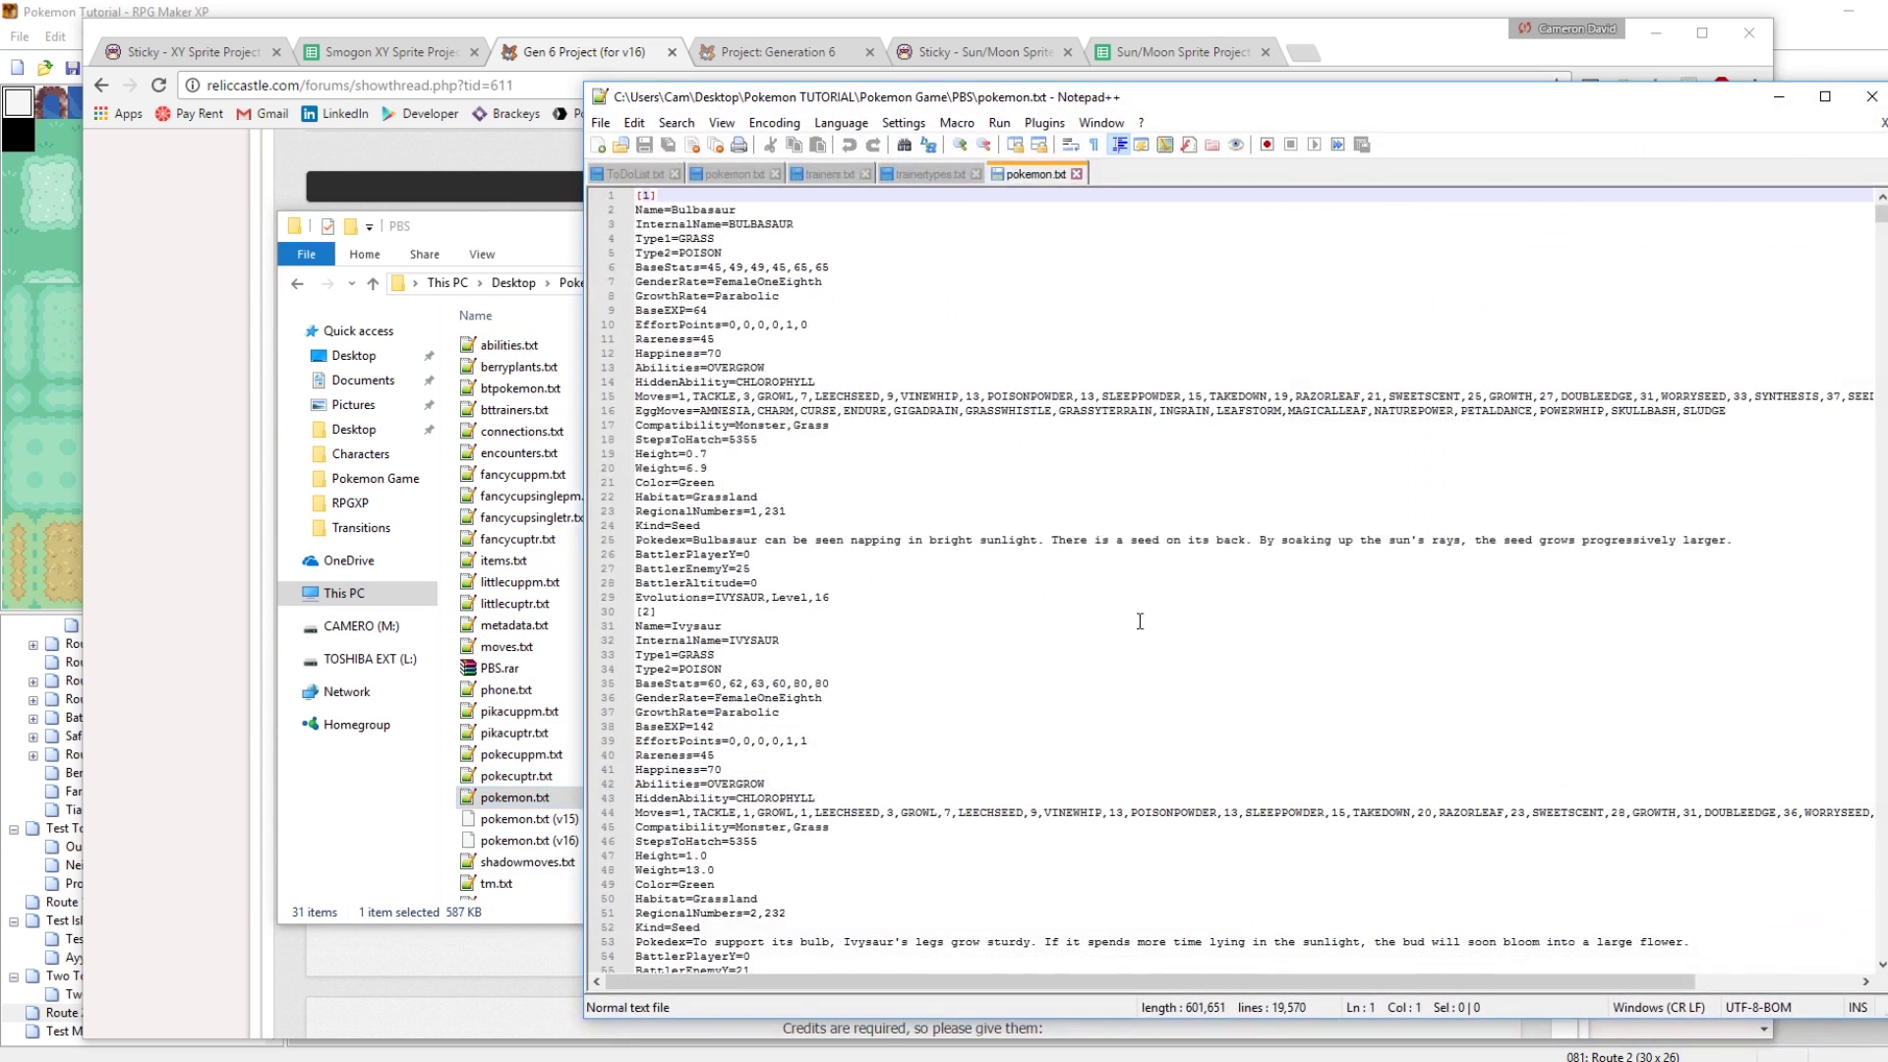
click(1483, 437)
key(ctrl+f)
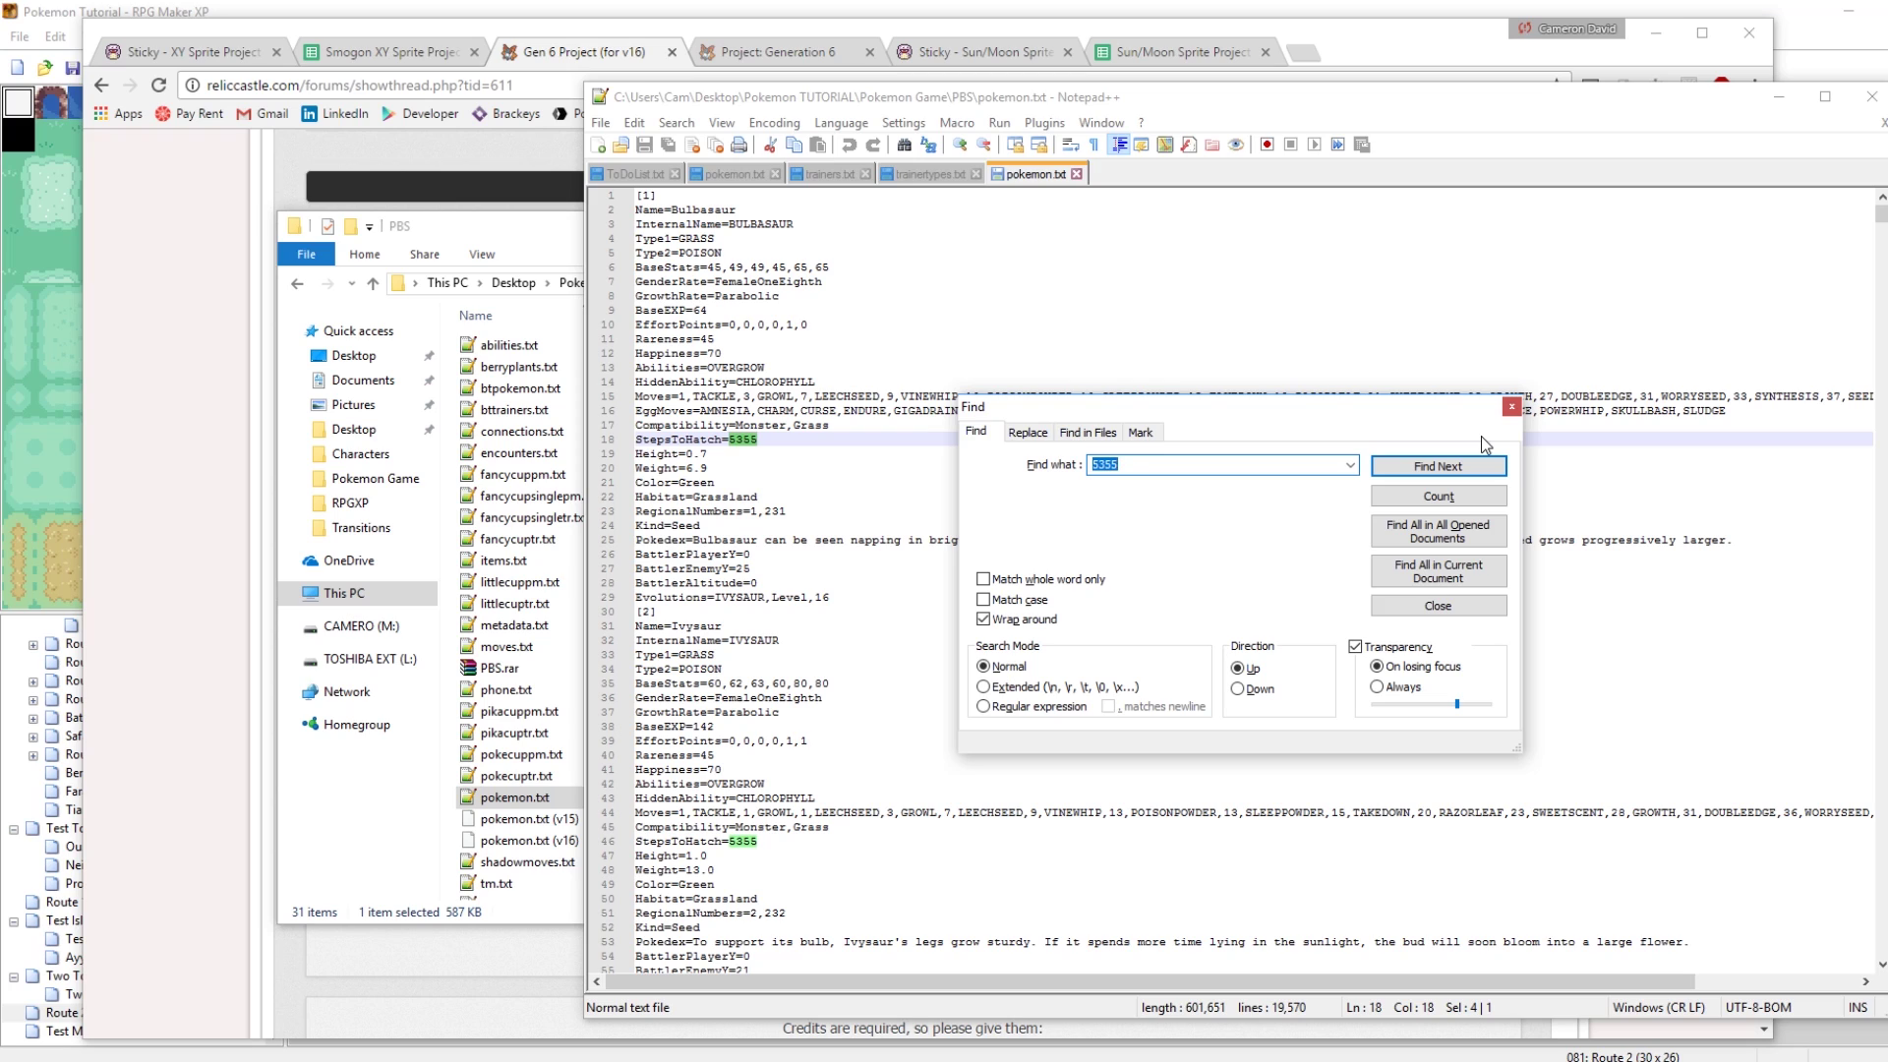
text(clefairy)
key(Return)
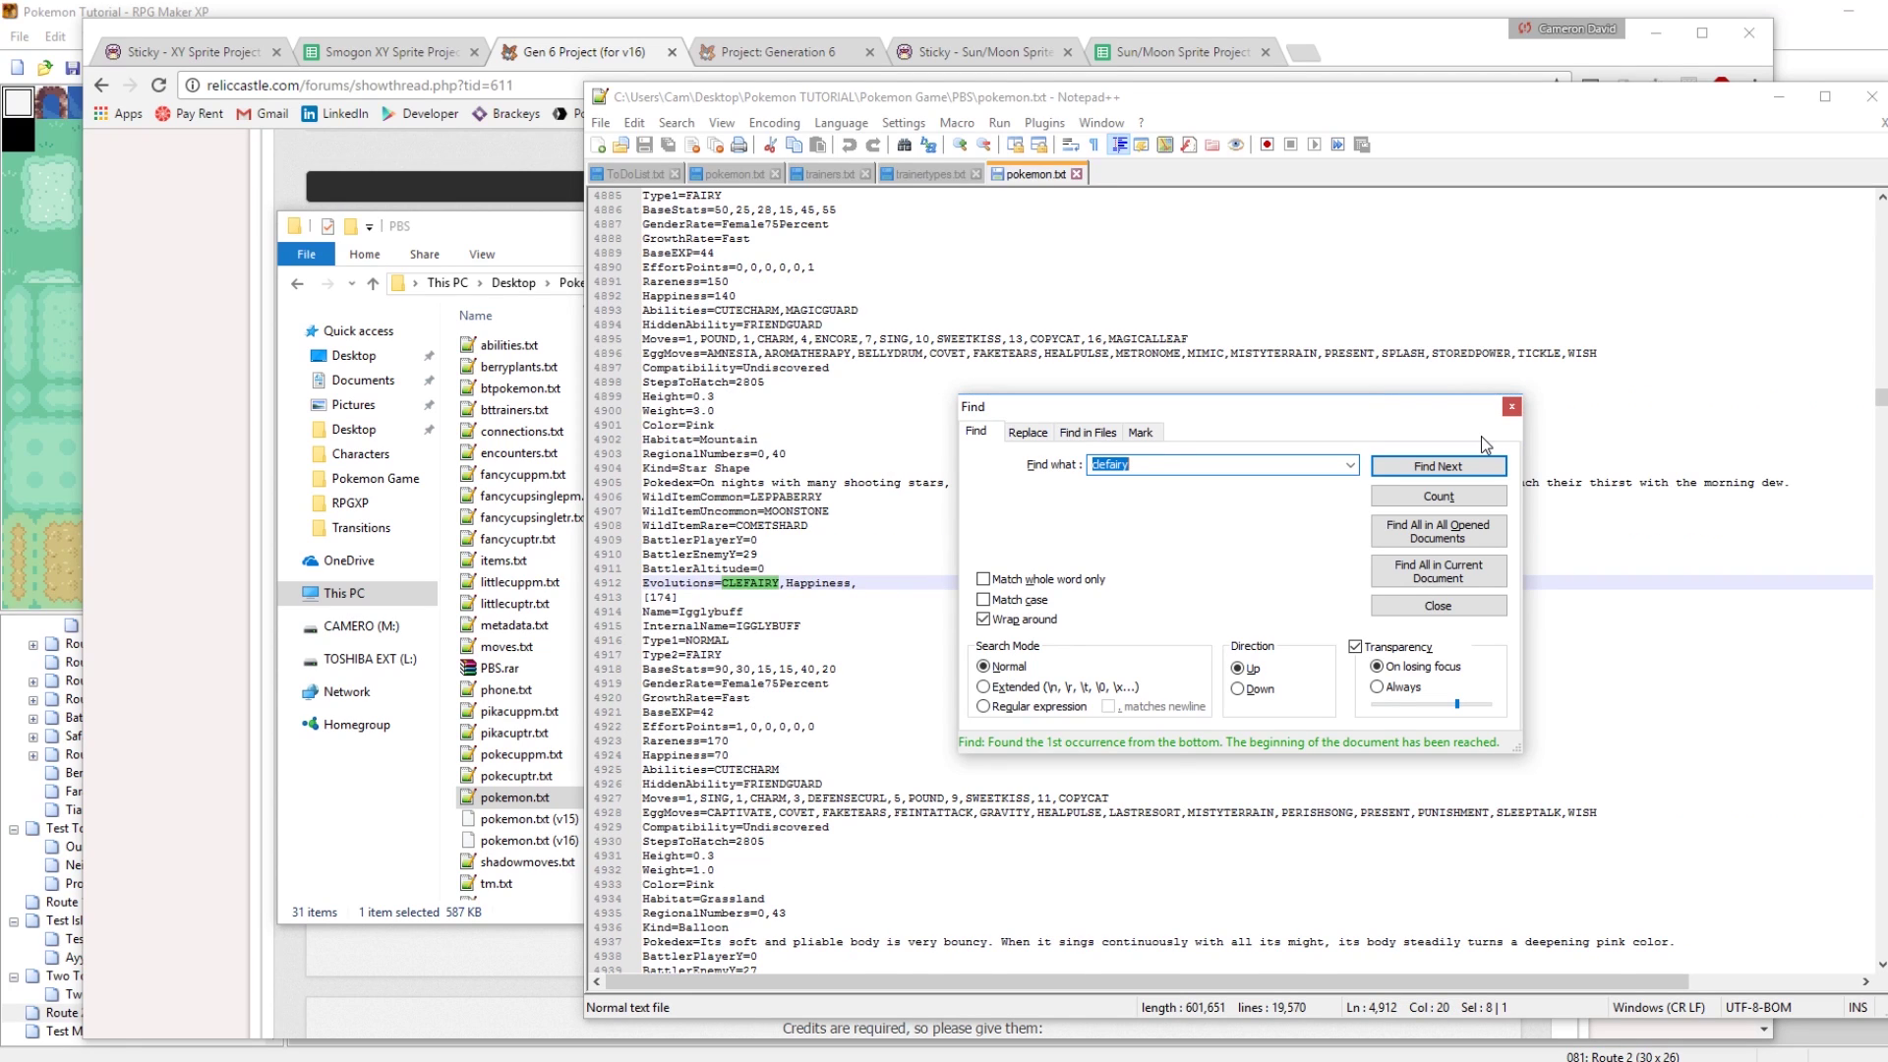
click(1511, 407)
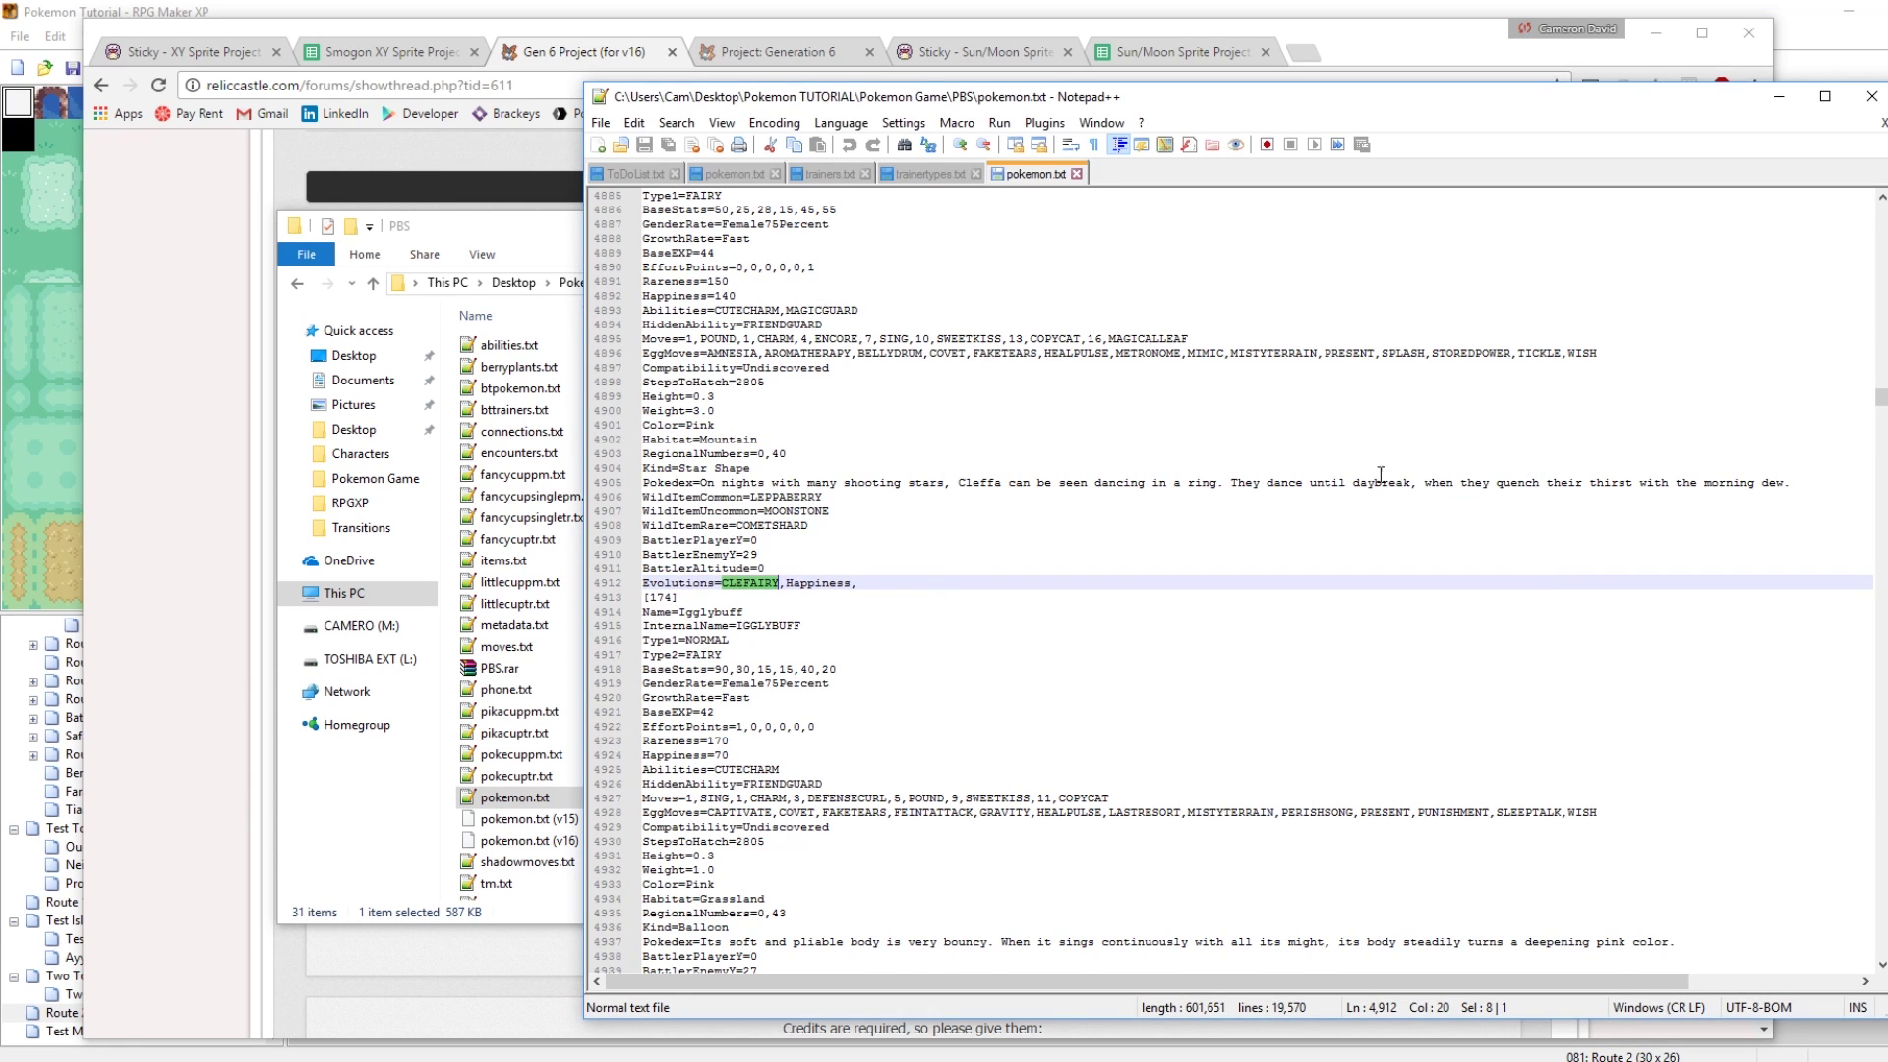
Check the Type1 line of the Cleffa entry and the Type2 line of the Igglybuff entry
scroll(885, 622, down, 1)
scroll(801, 530, up, 1)
scroll(740, 284, up, 1)
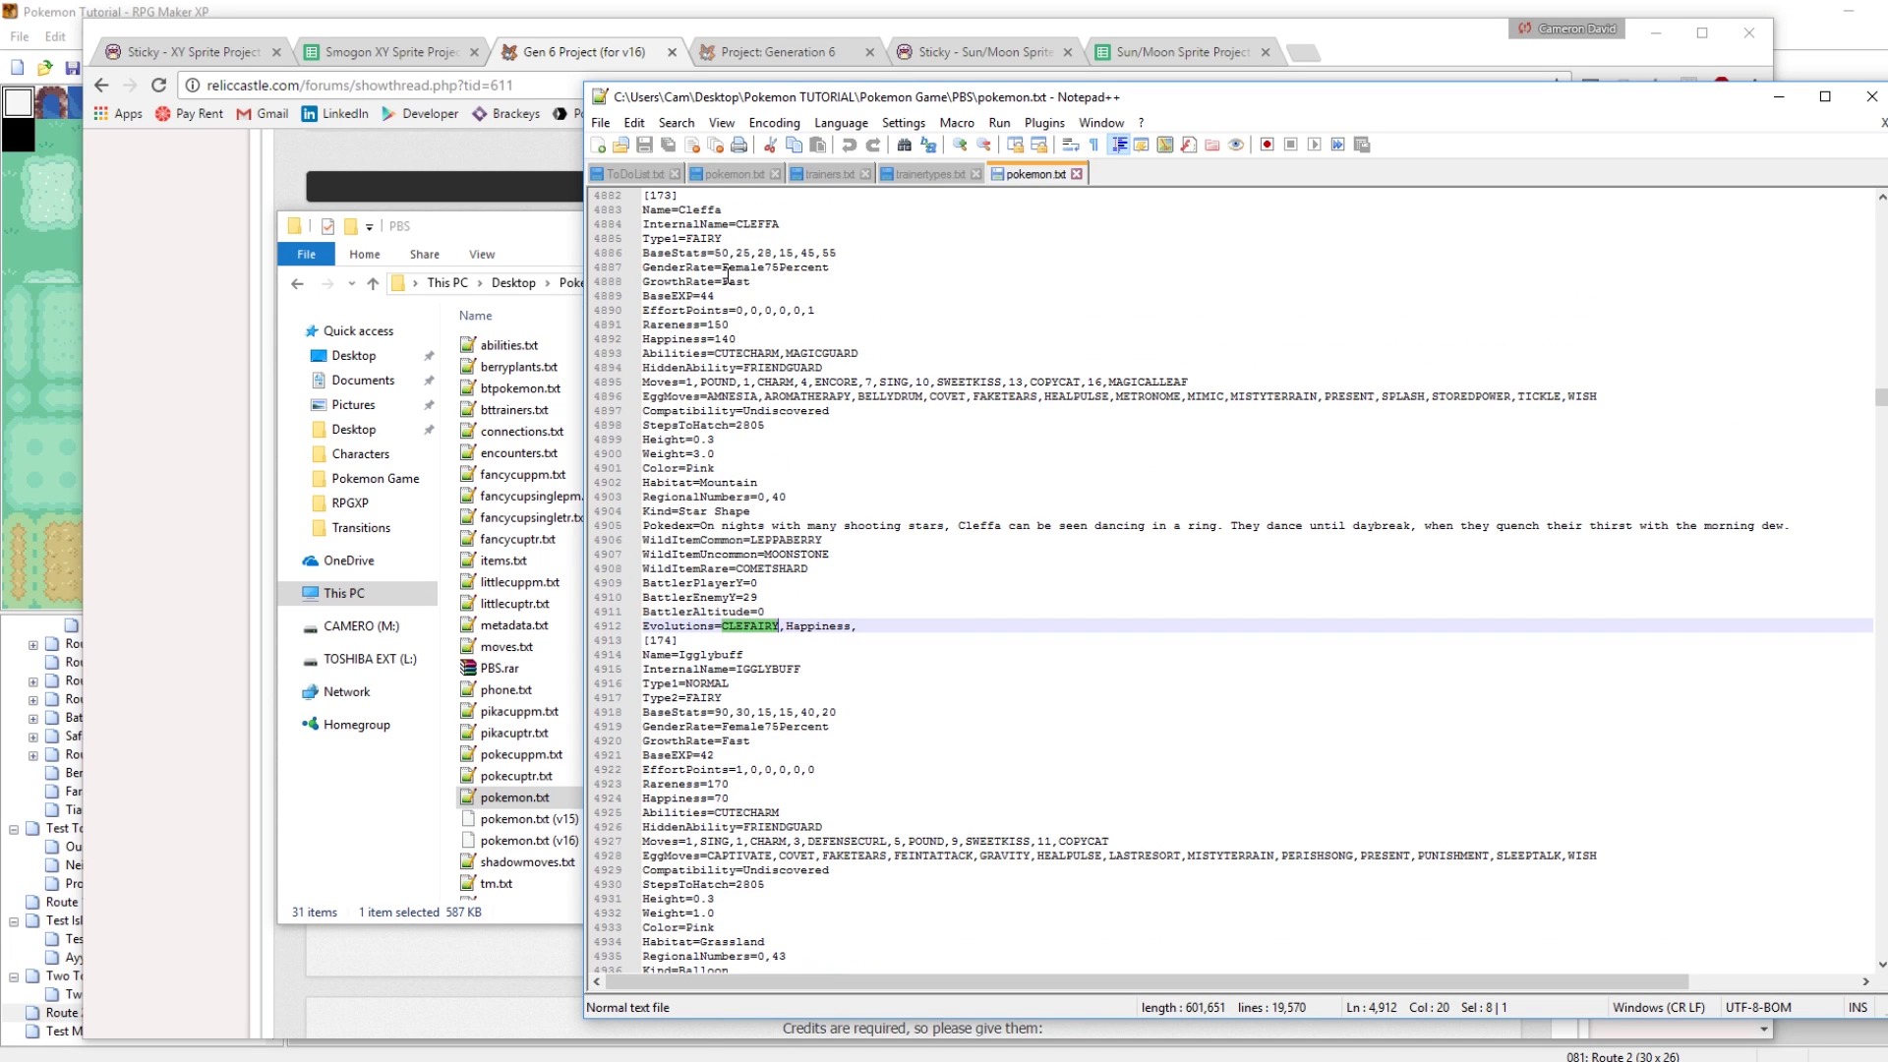
click(735, 238)
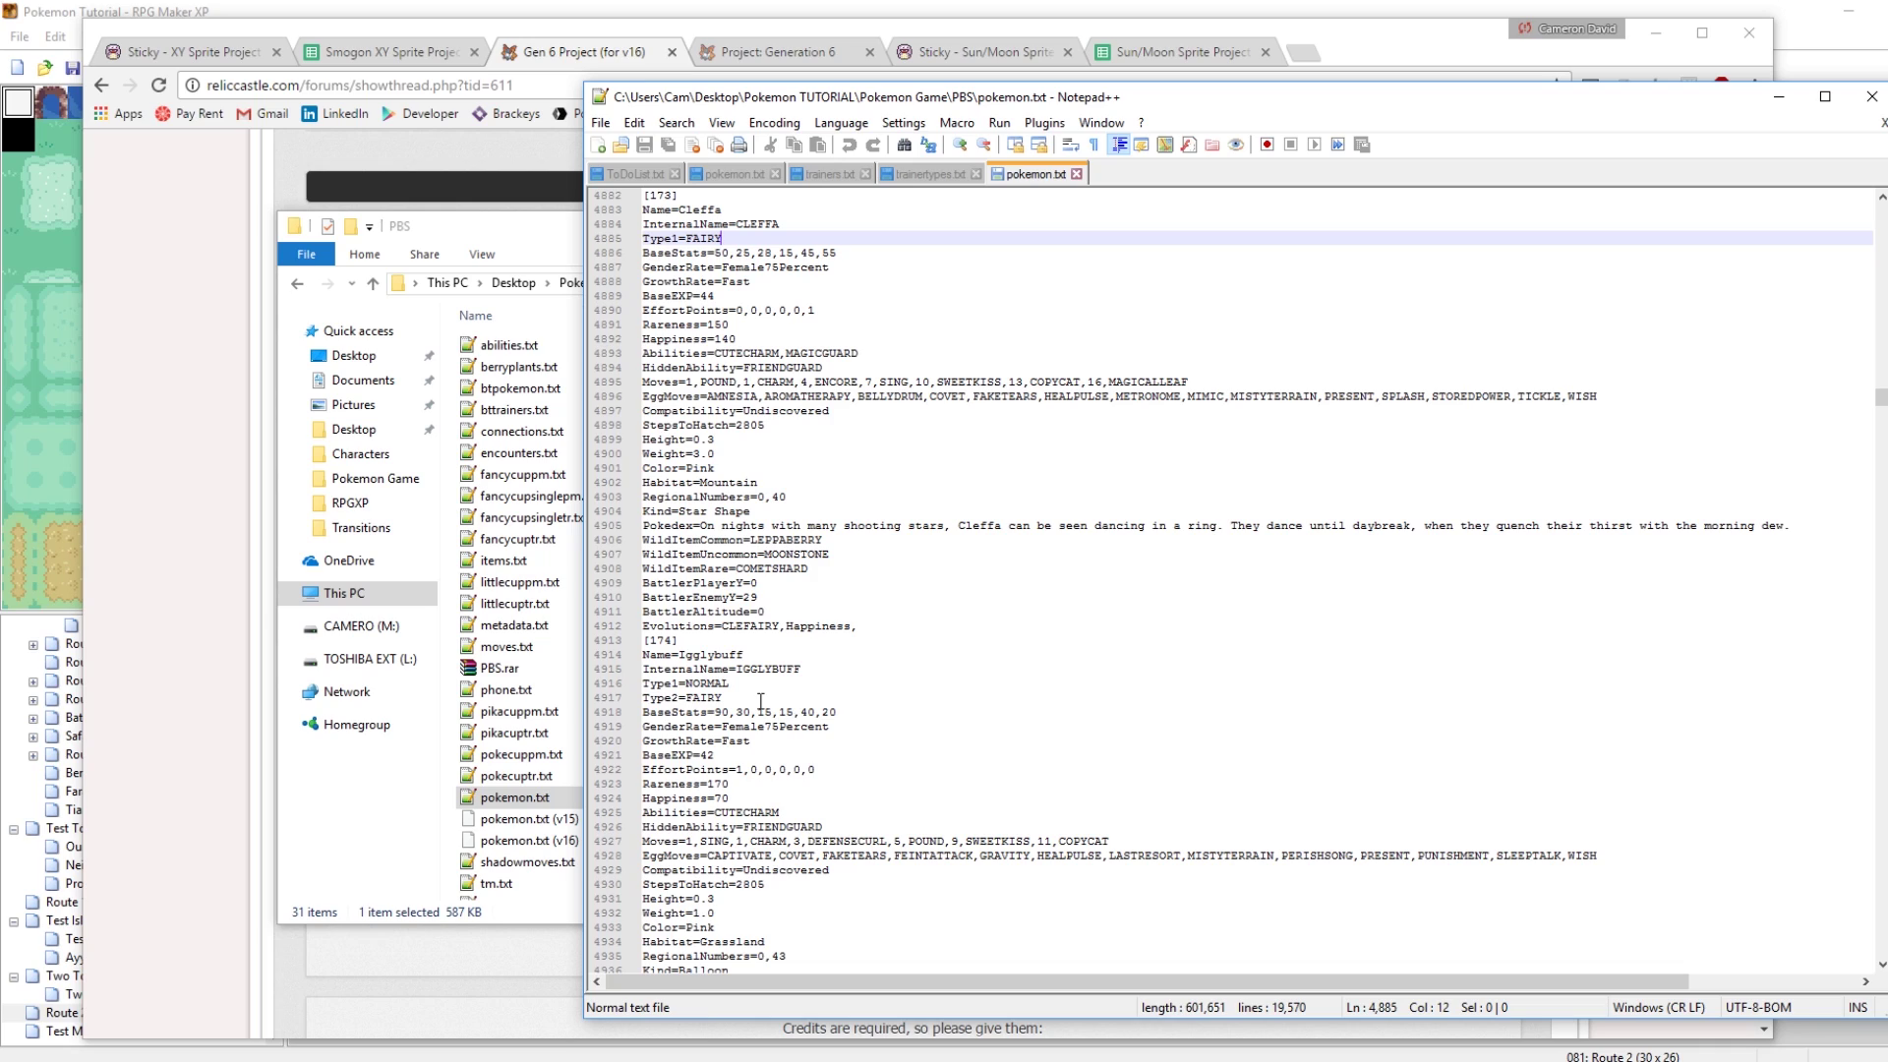
click(724, 697)
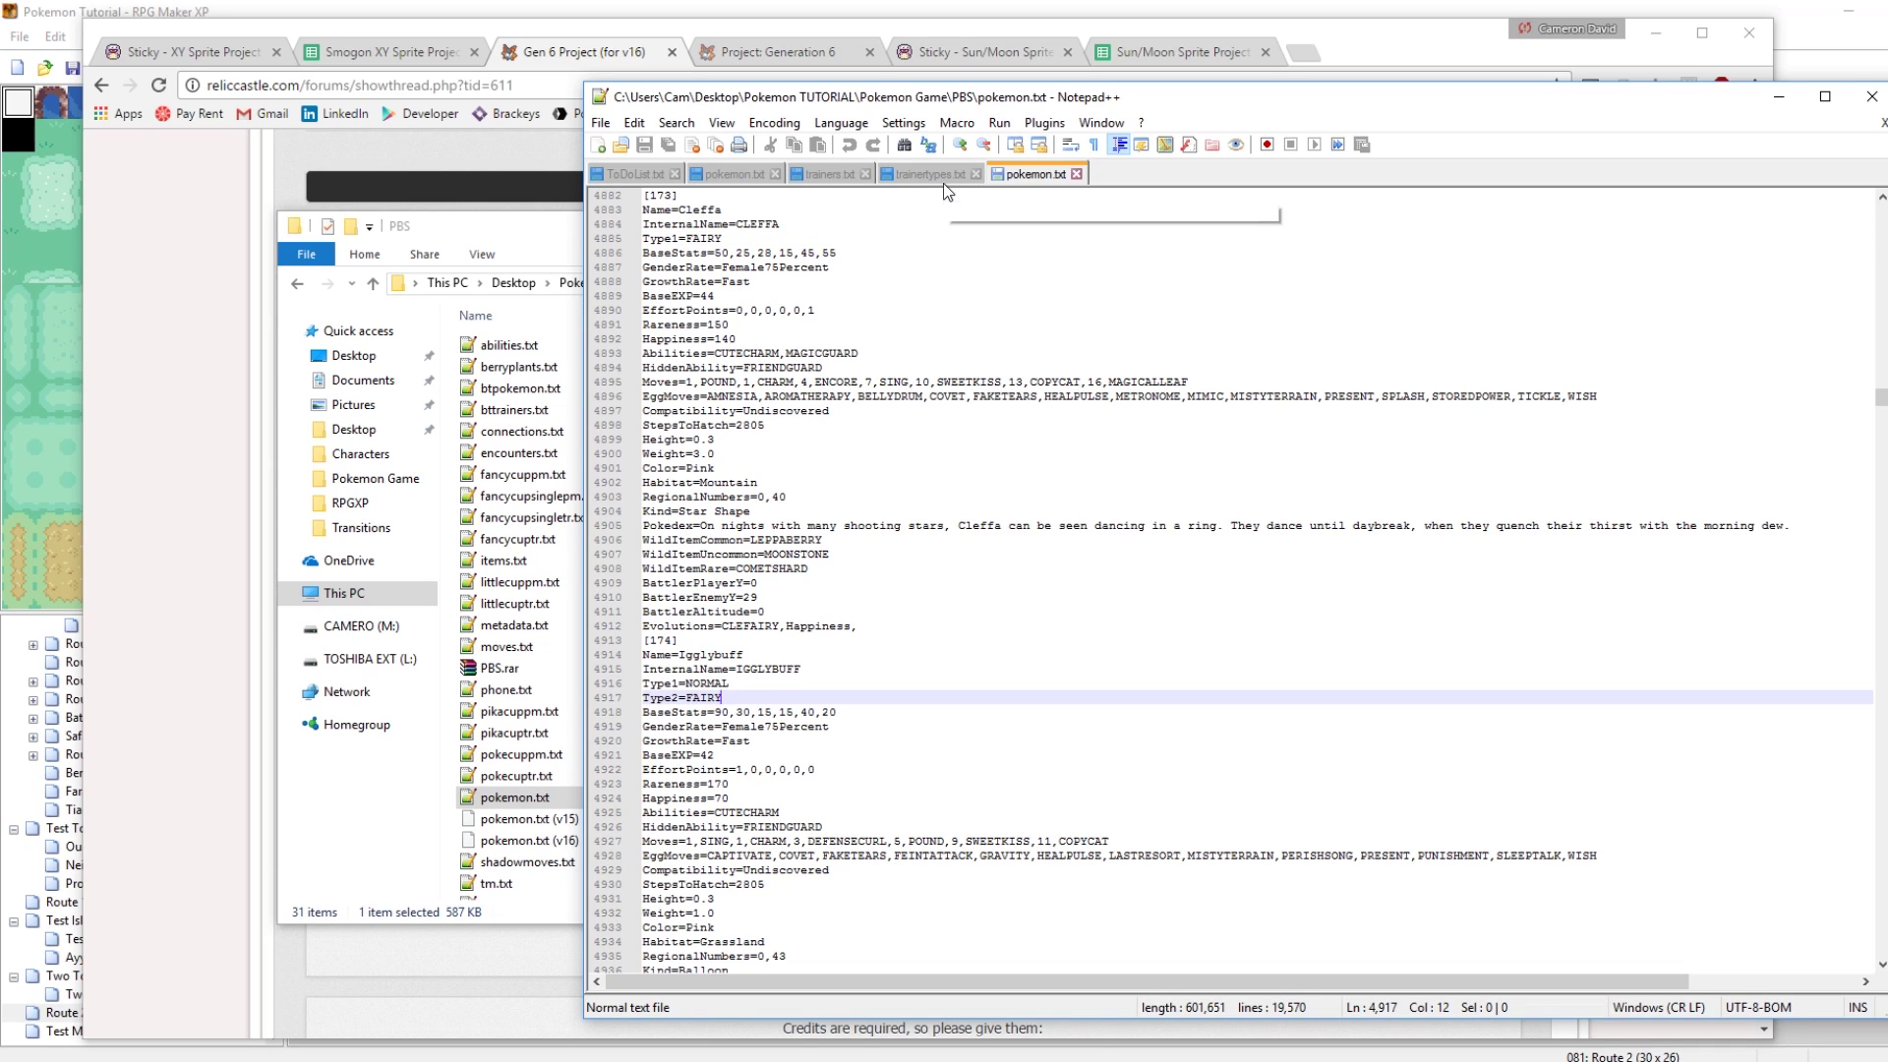
Return to the file window and go to the end of the Pokemon Game's Graphics > Pictures folder
click(528, 236)
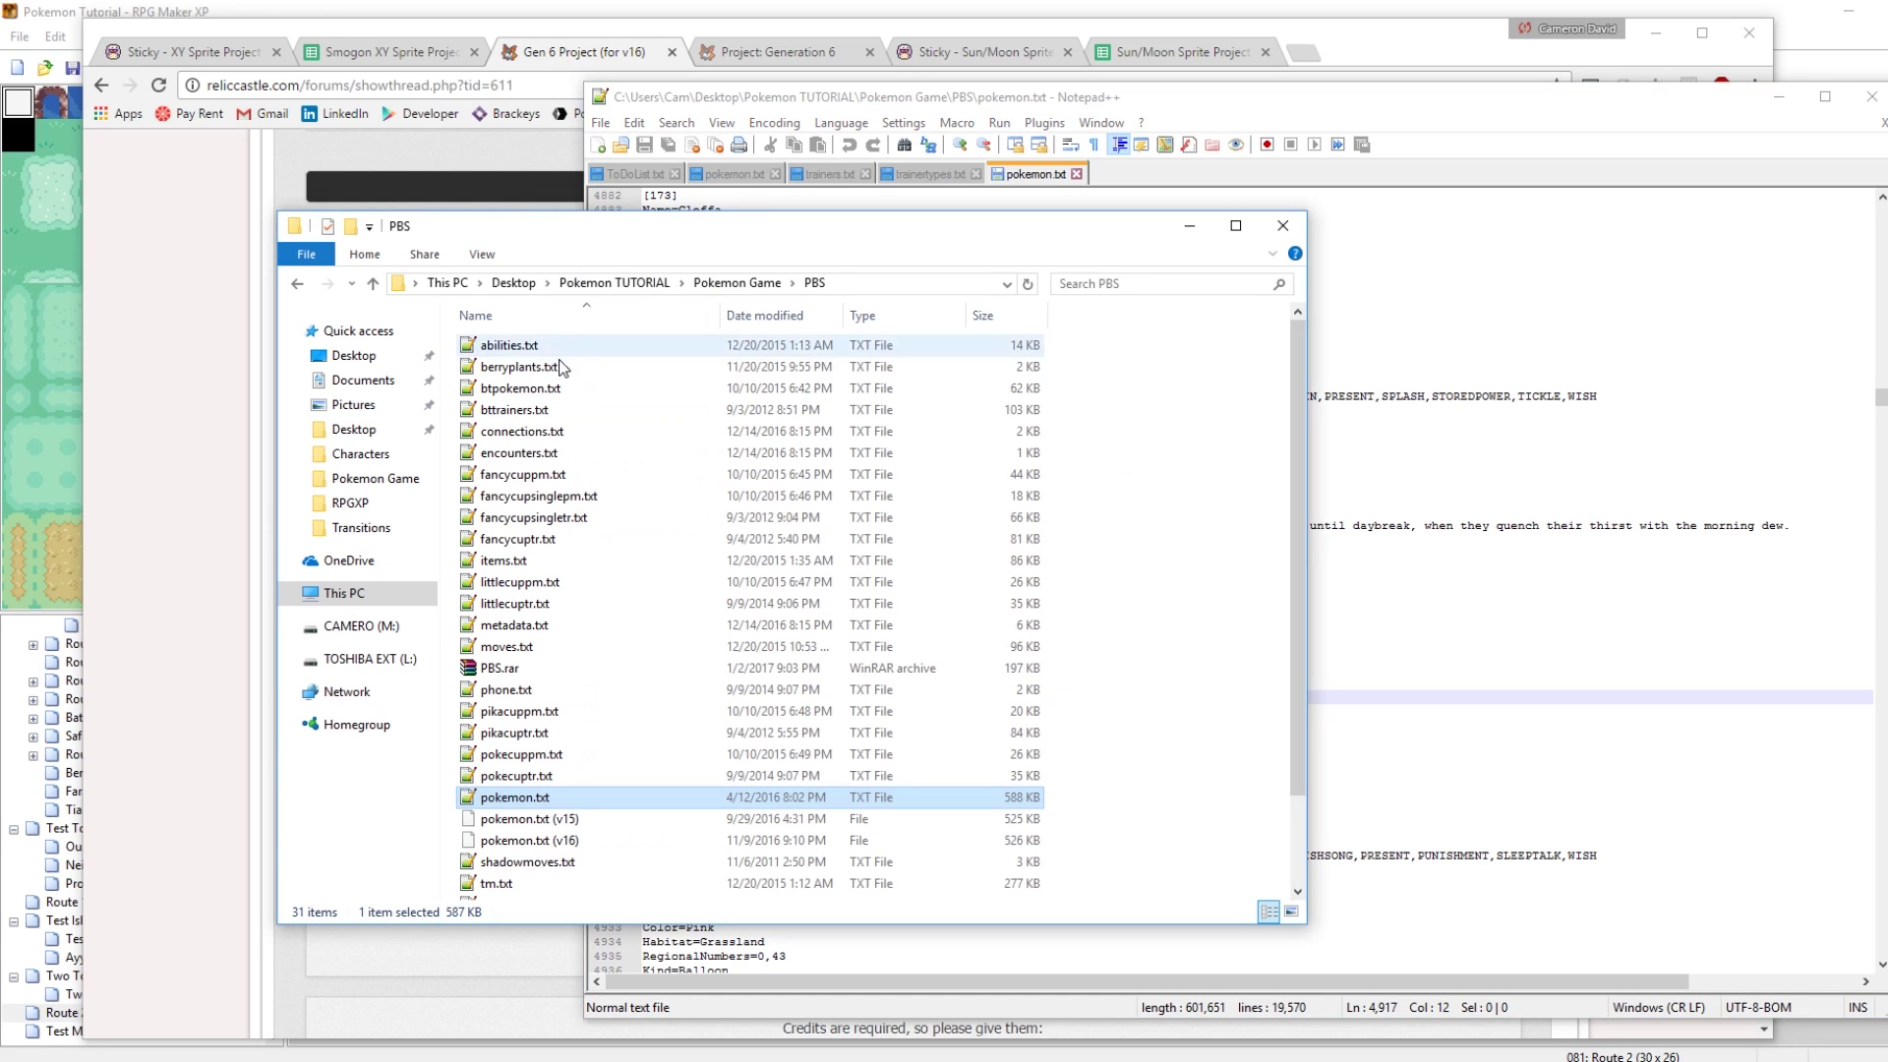
click(730, 283)
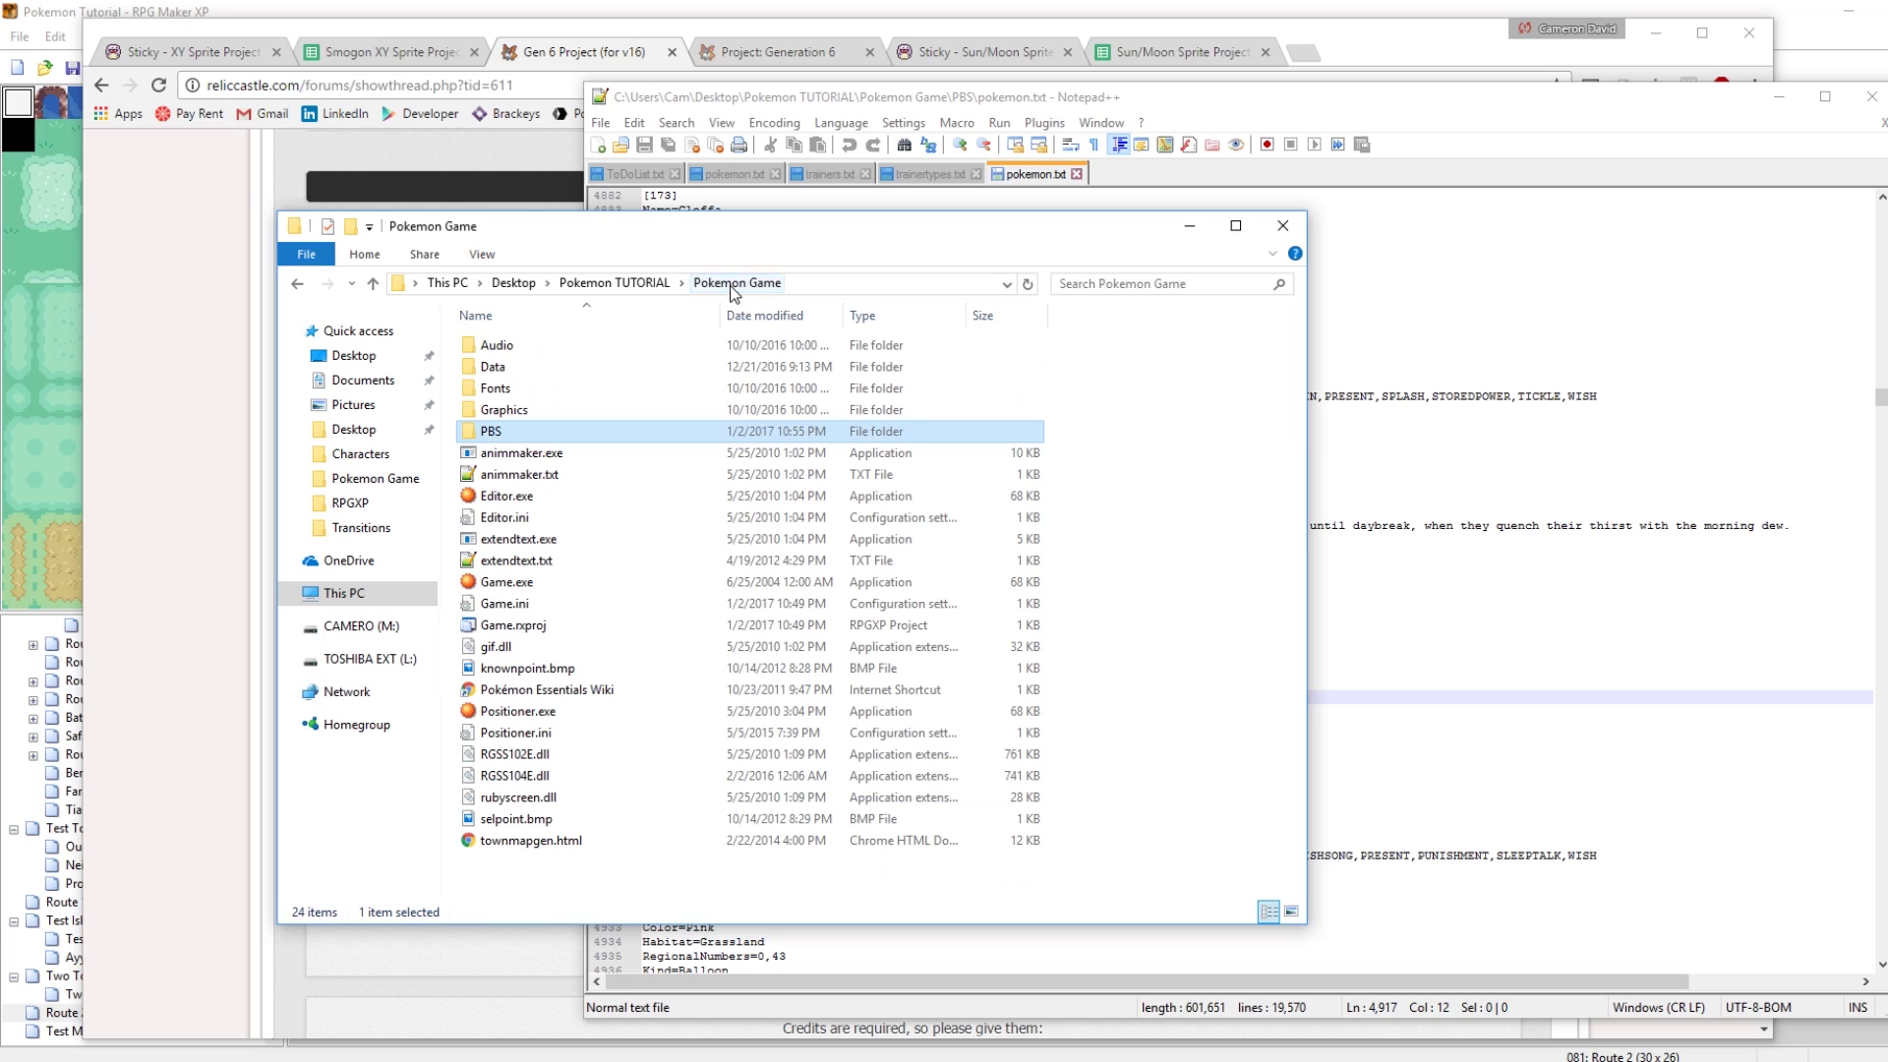
double_click(535, 410)
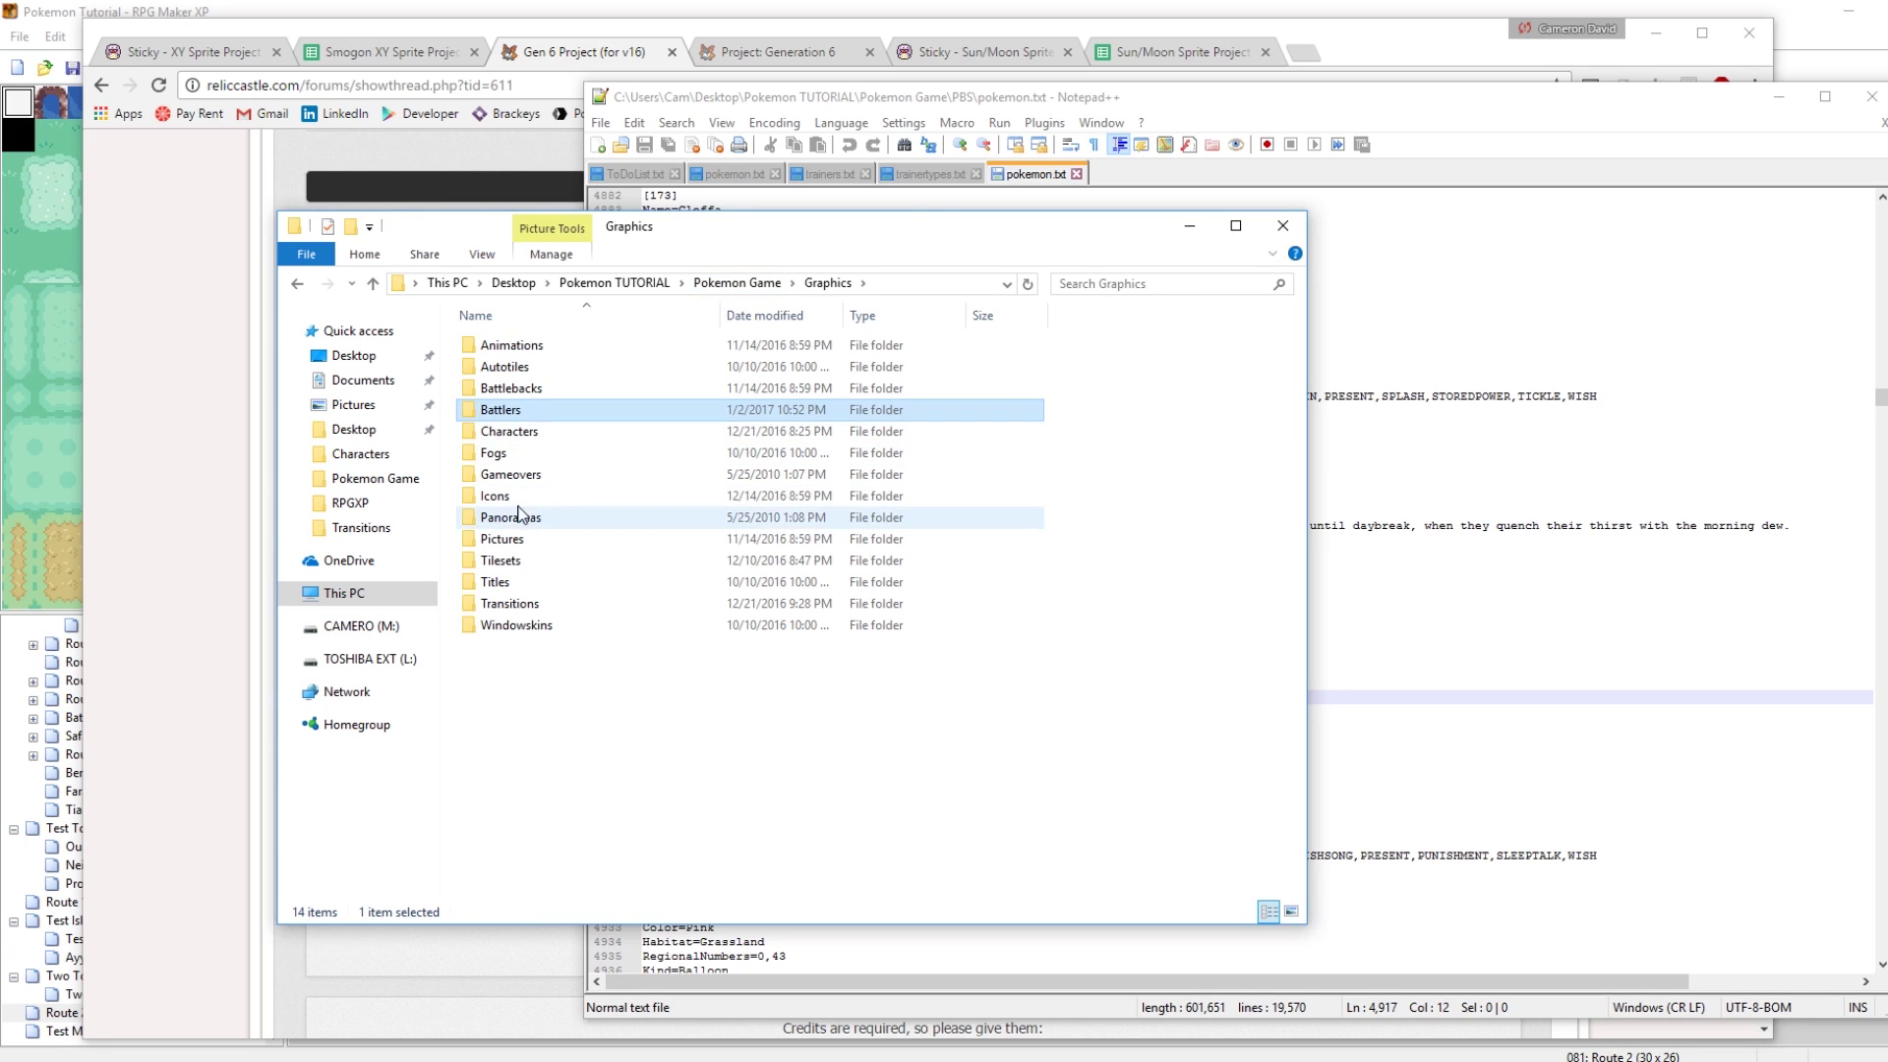
double_click(502, 538)
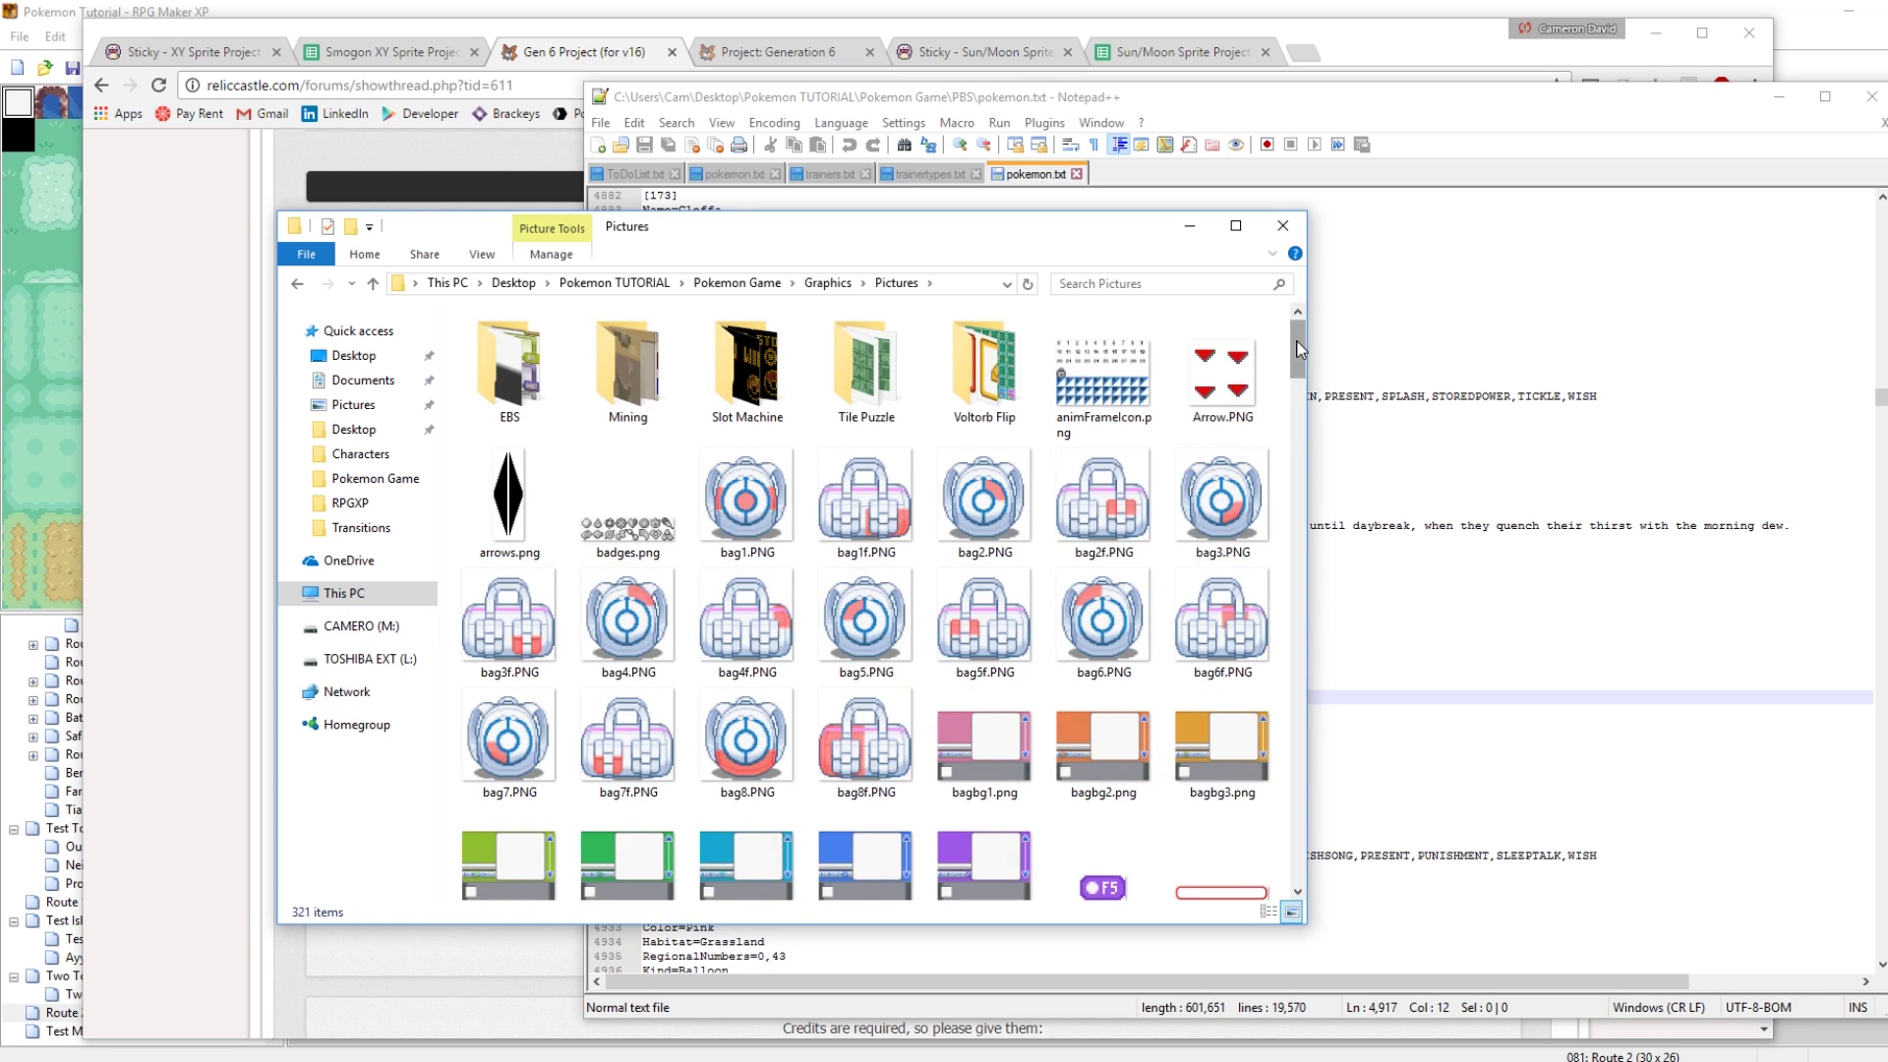
drag(1298, 350, 1295, 855)
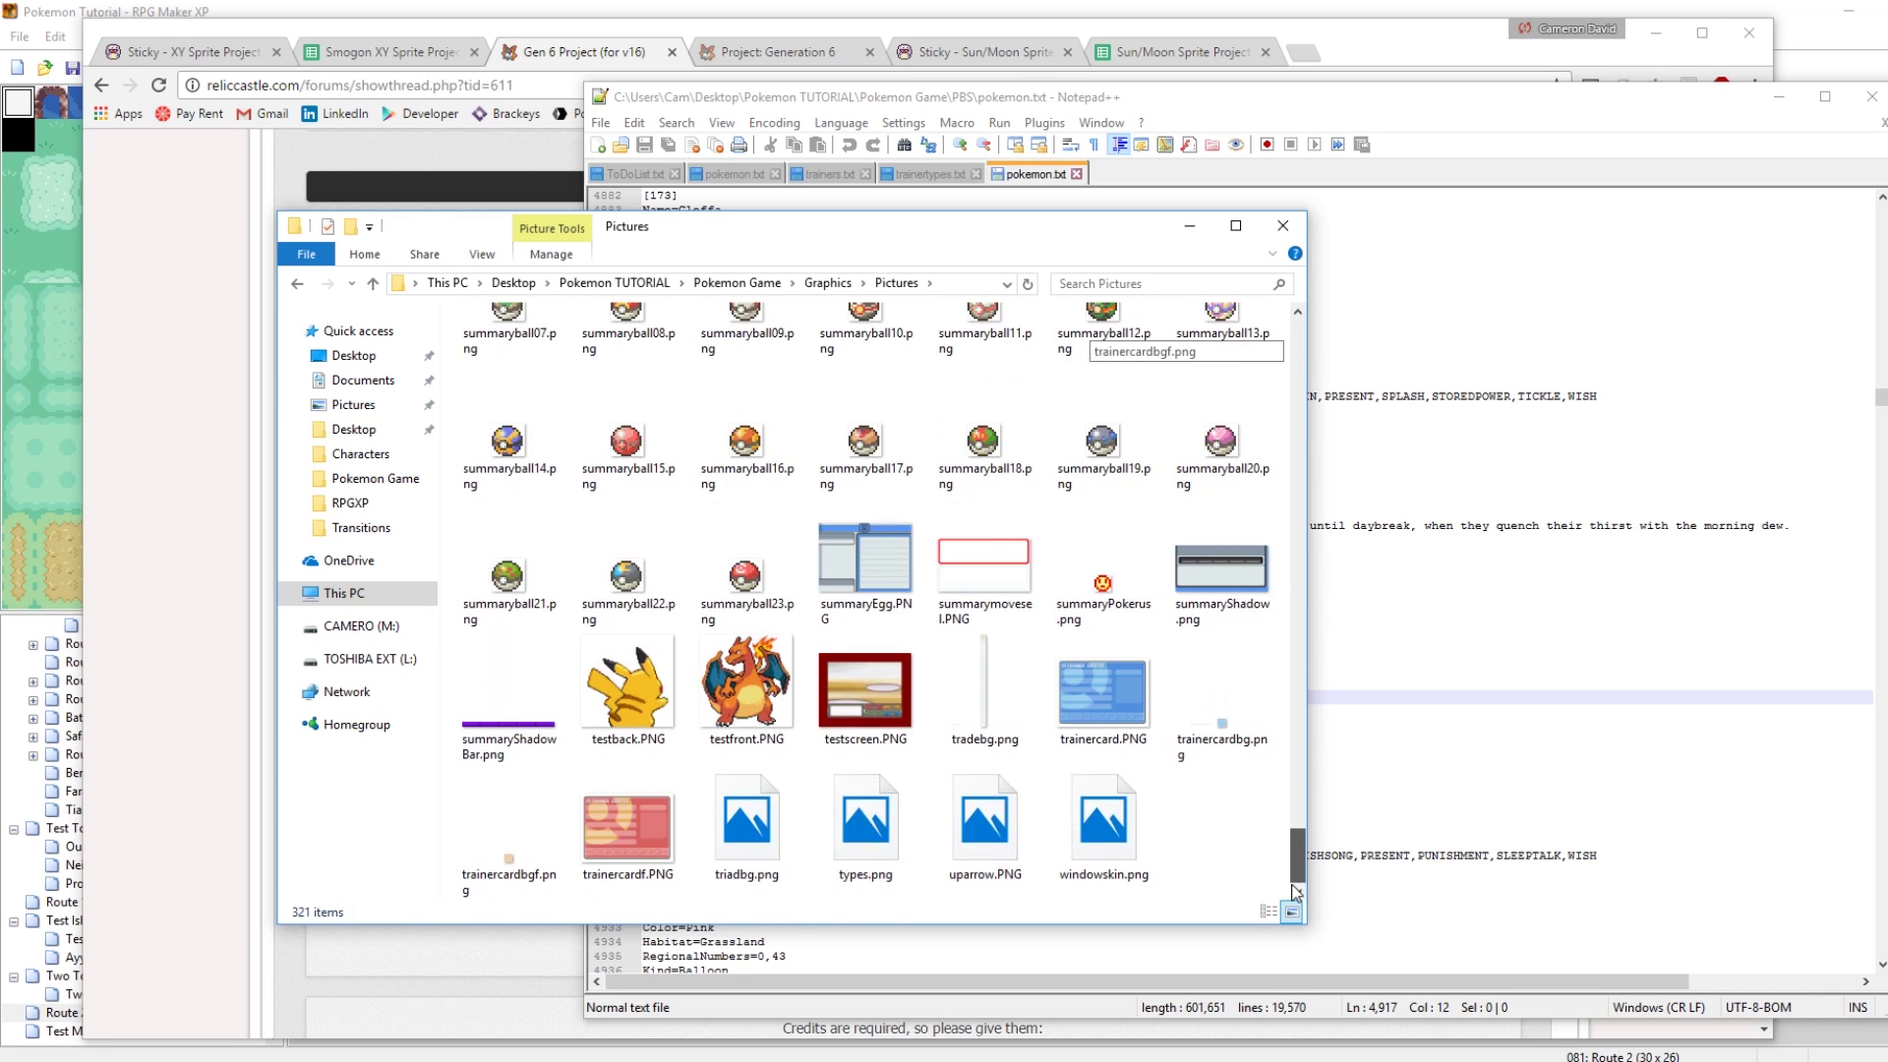
View types.png from the Pictures folder in Paint at 400% zoom, look along its type labels, and close it
click(864, 818)
right_click(864, 818)
click(913, 205)
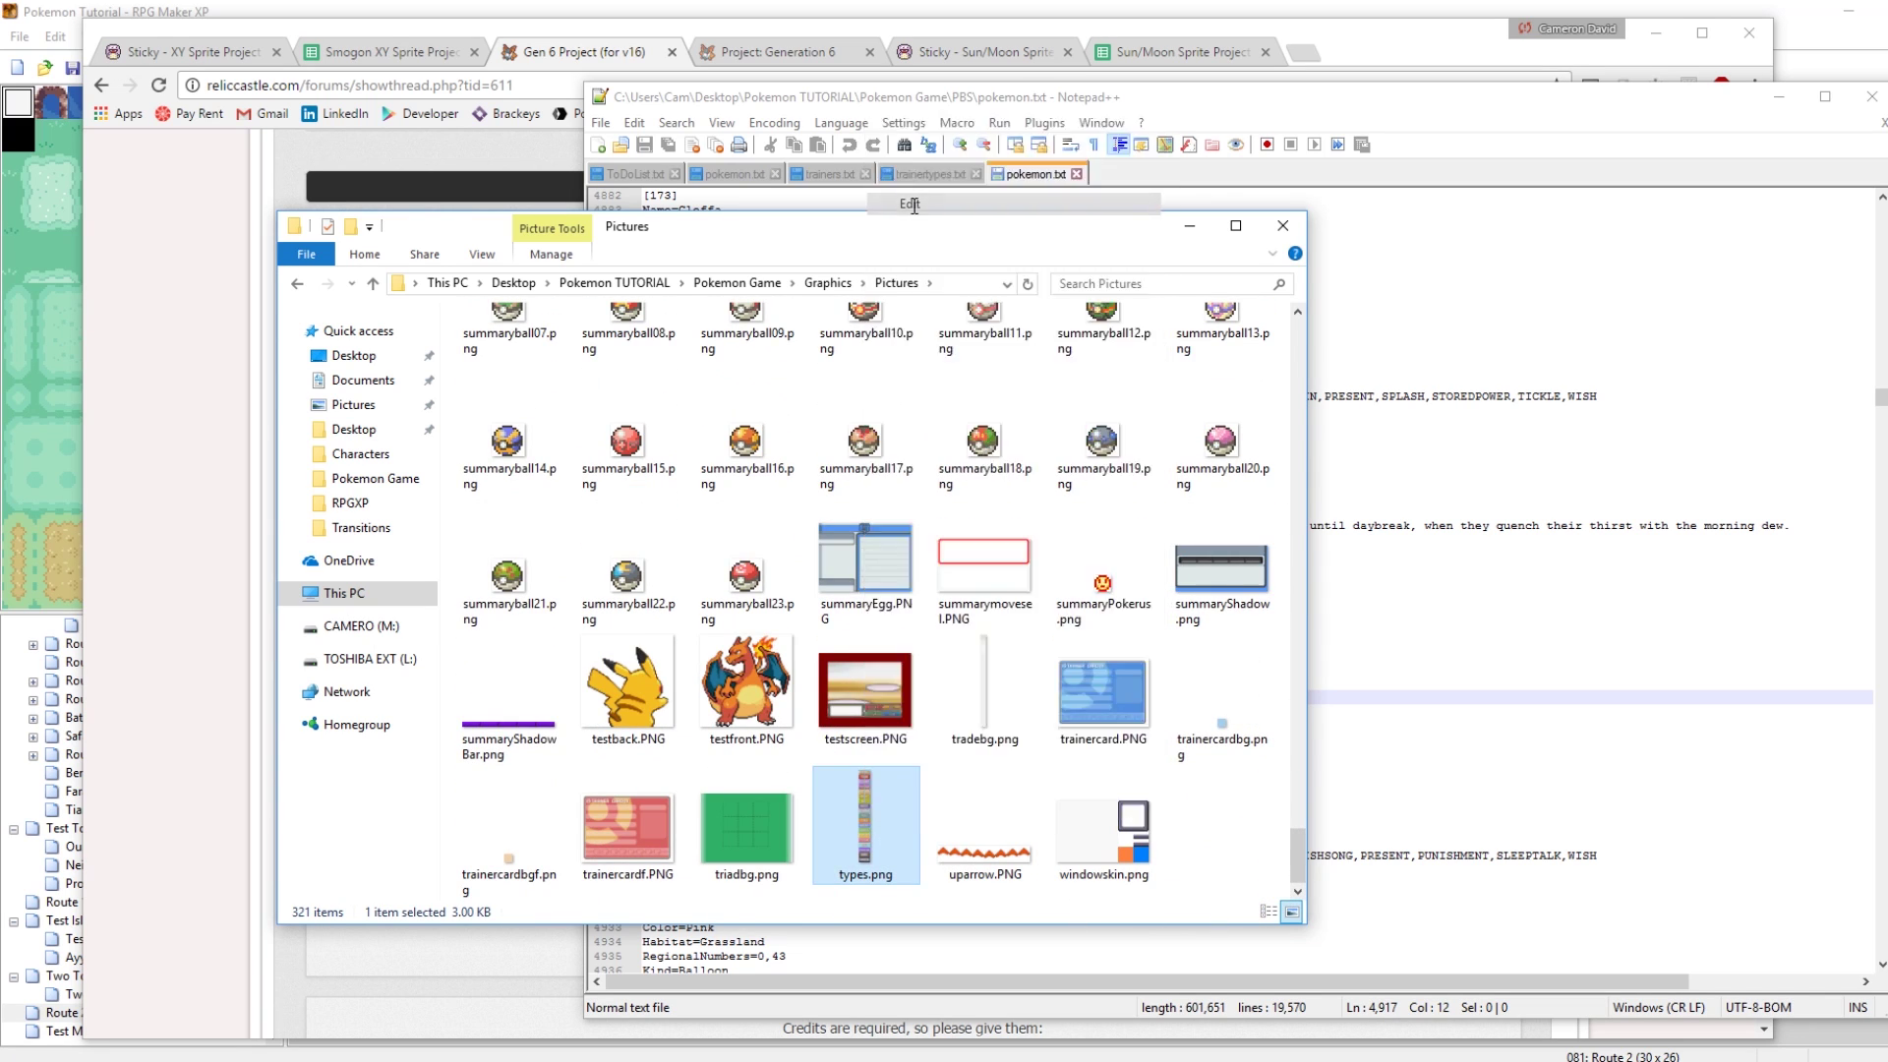
drag(1811, 1032, 1827, 1032)
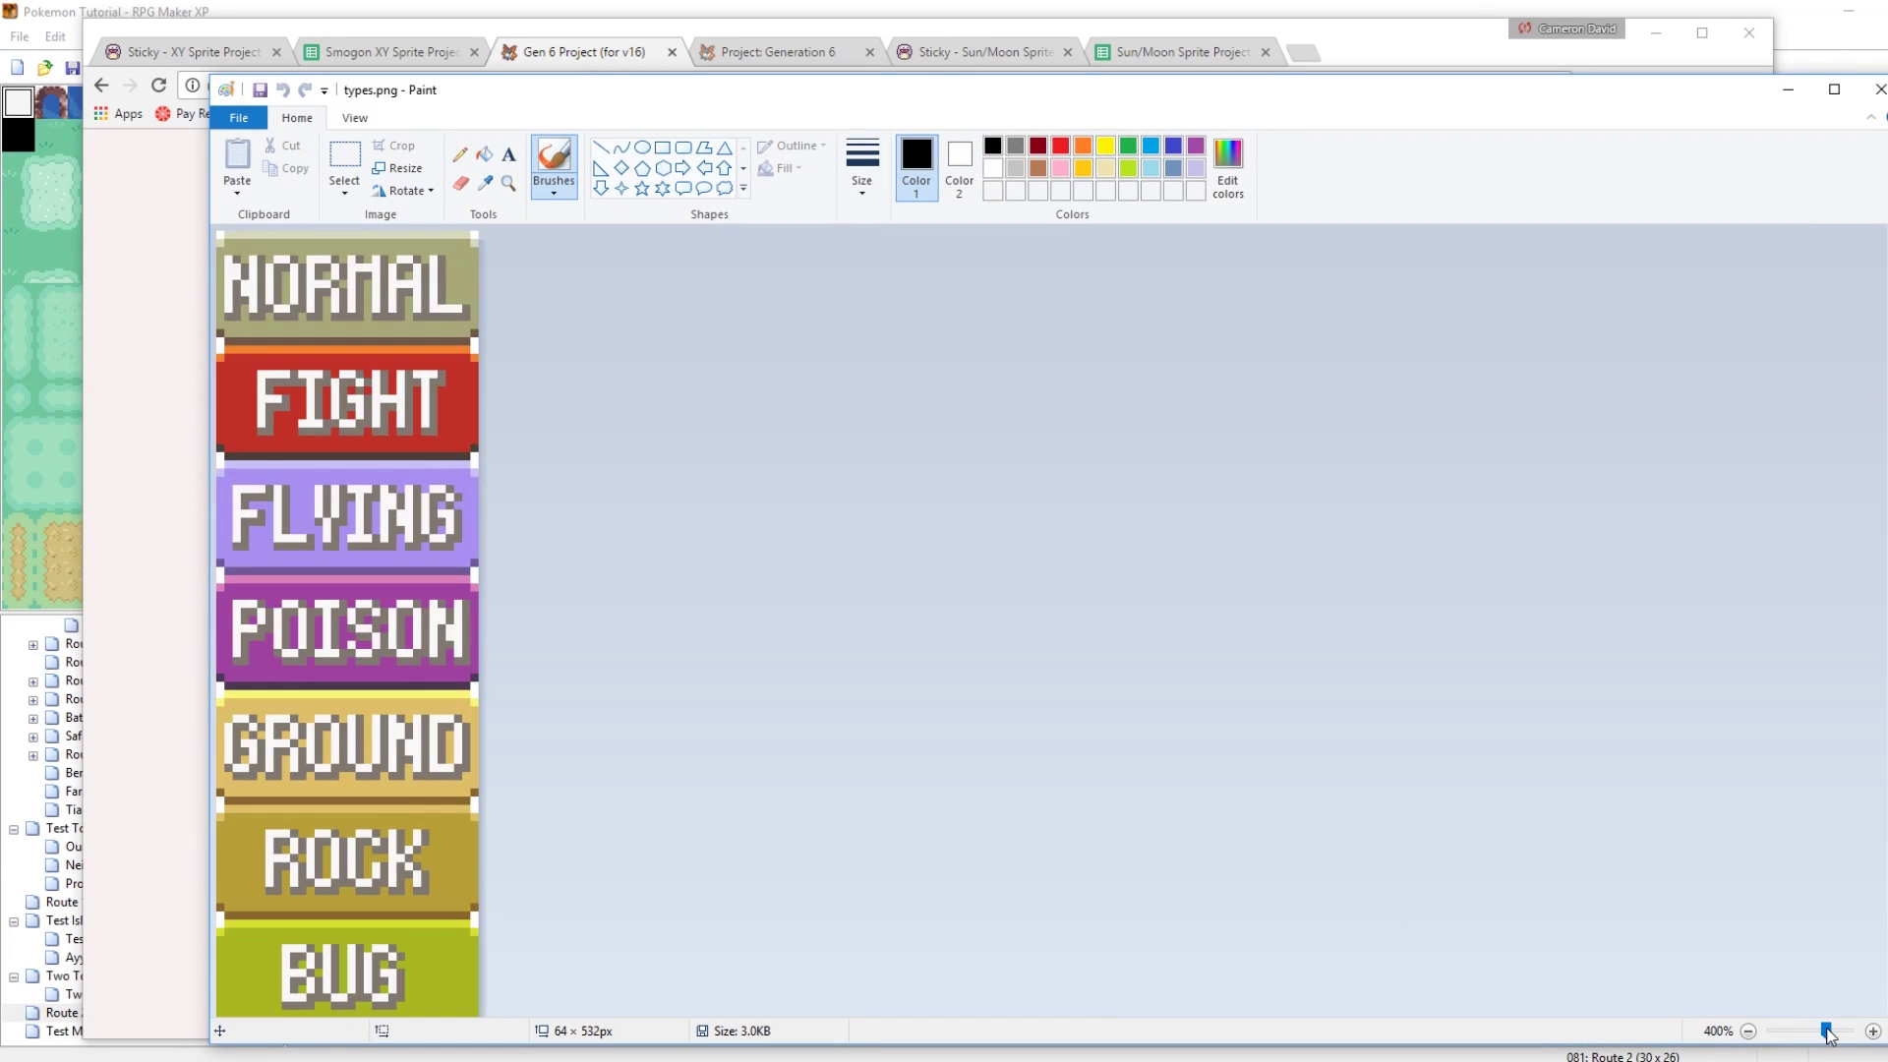
scroll(1876, 744, down, 15)
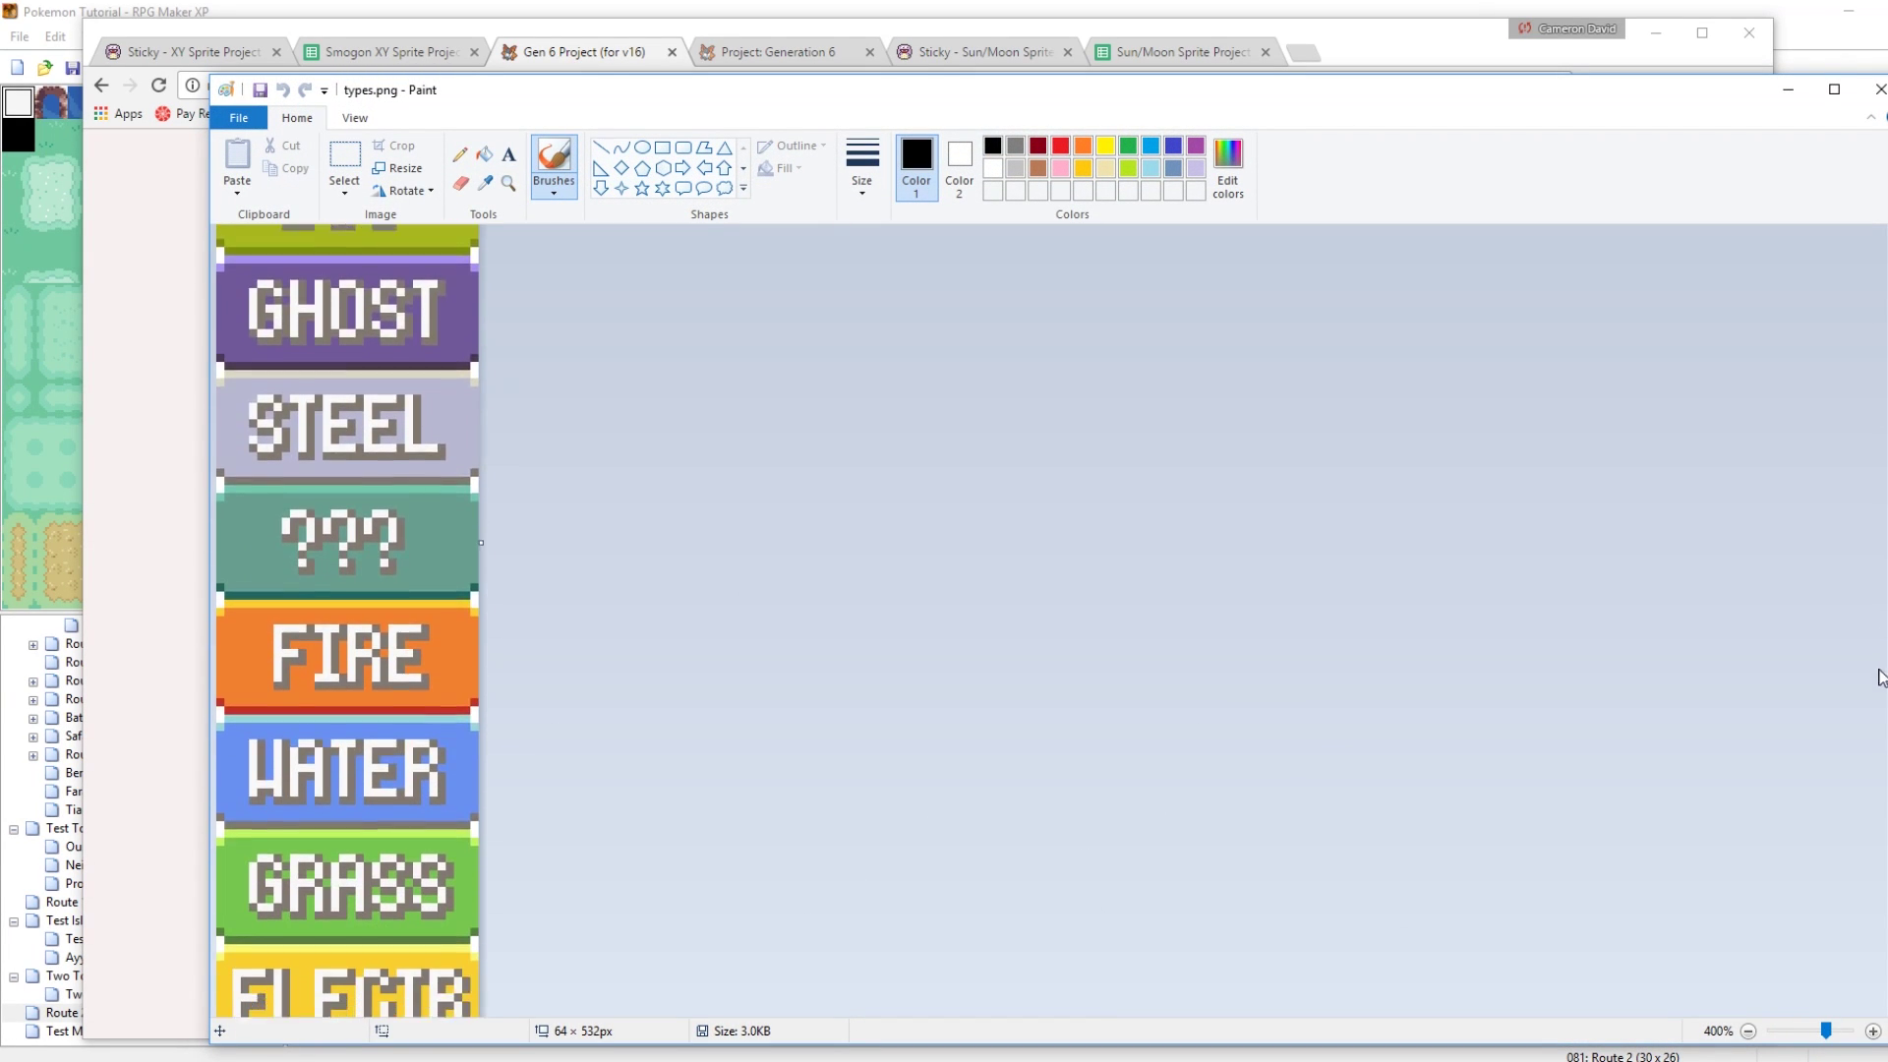
scroll(1876, 744, up, 15)
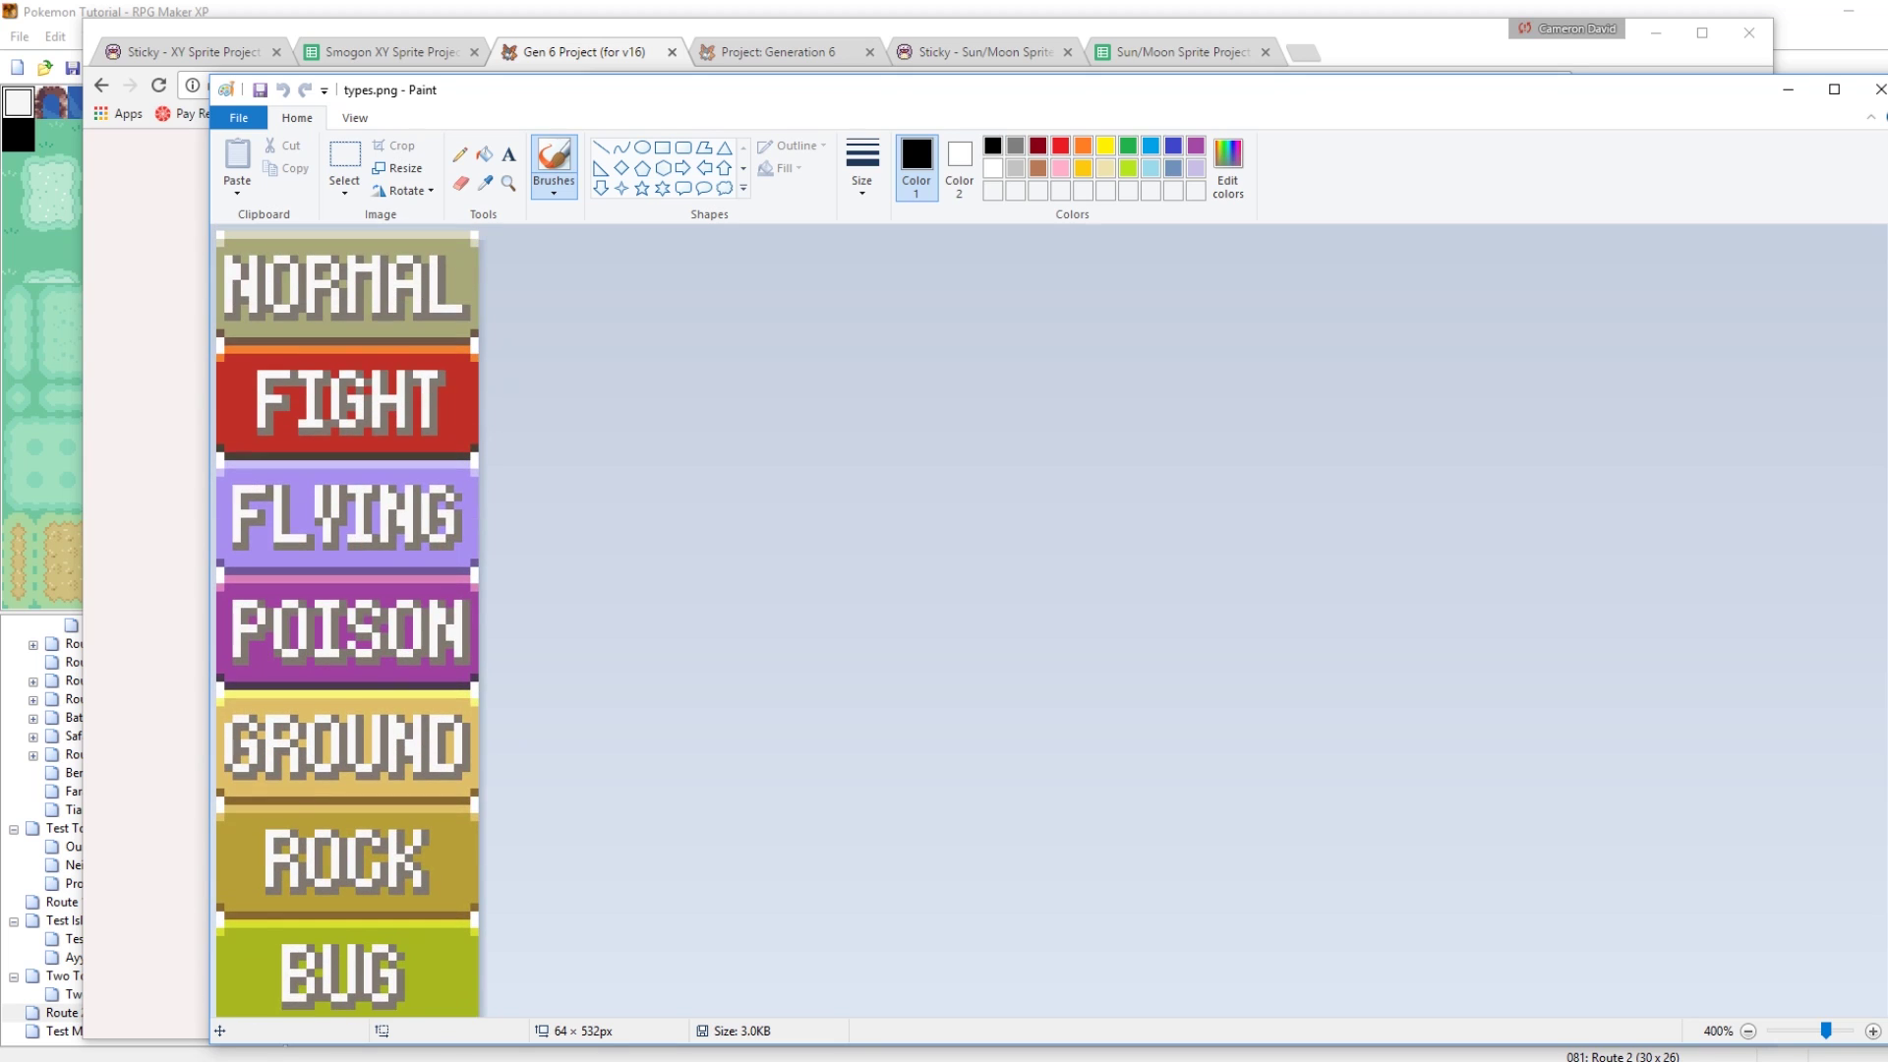
click(1879, 88)
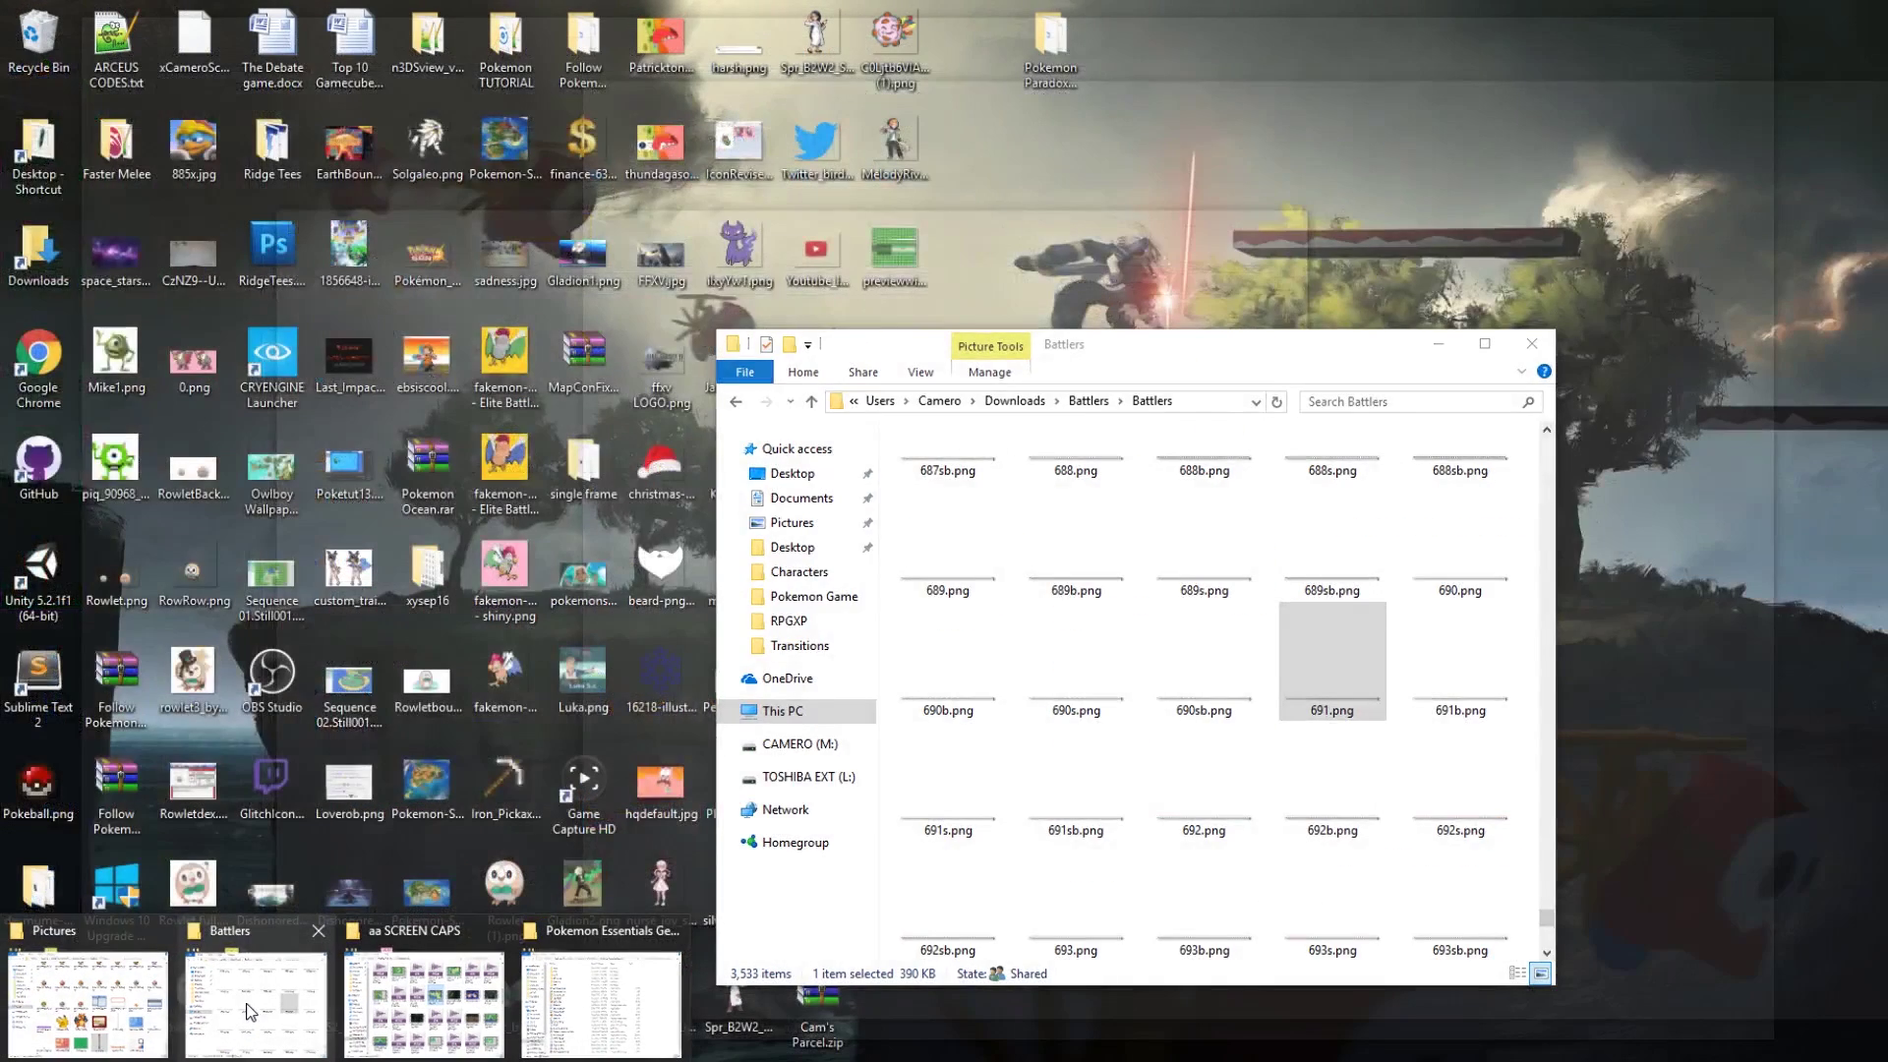
Bring back the Pictures folder window and open the Extra Resources folder inside Pokemon TUTORIAL
mouse_move(133, 1004)
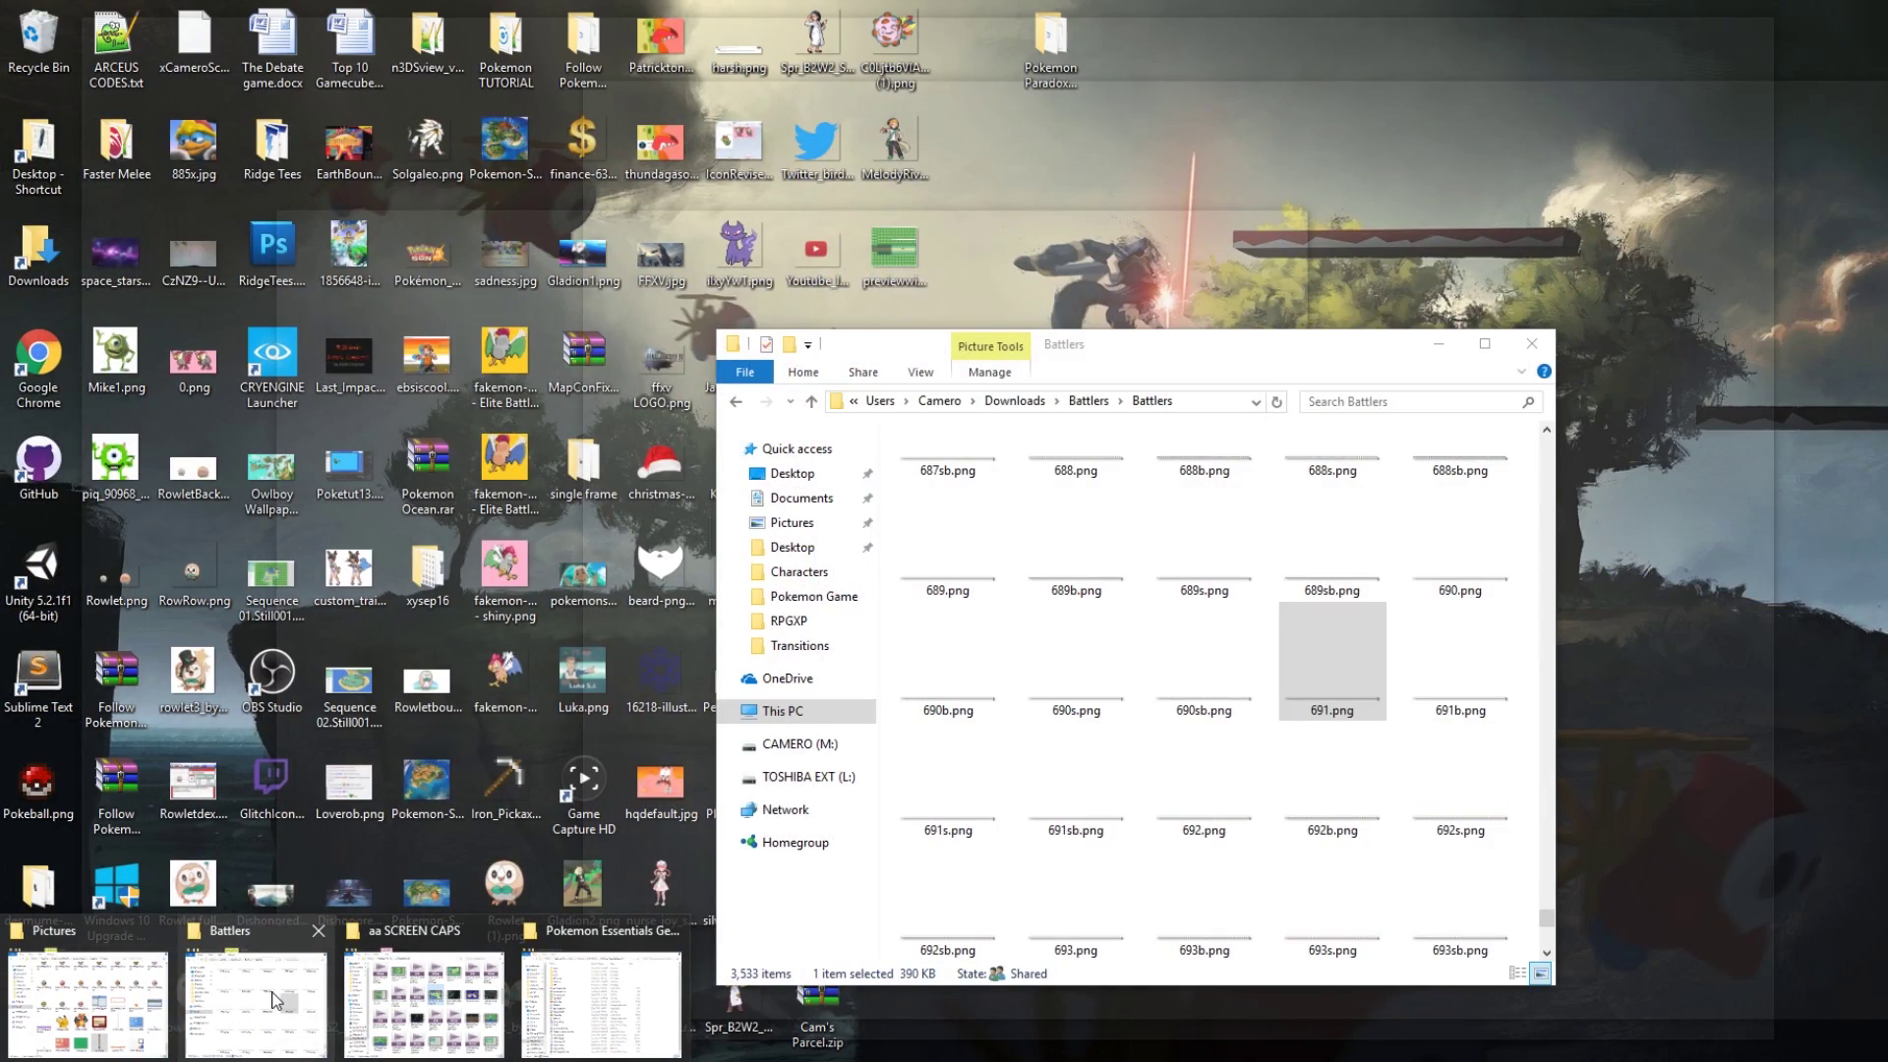
click(276, 1000)
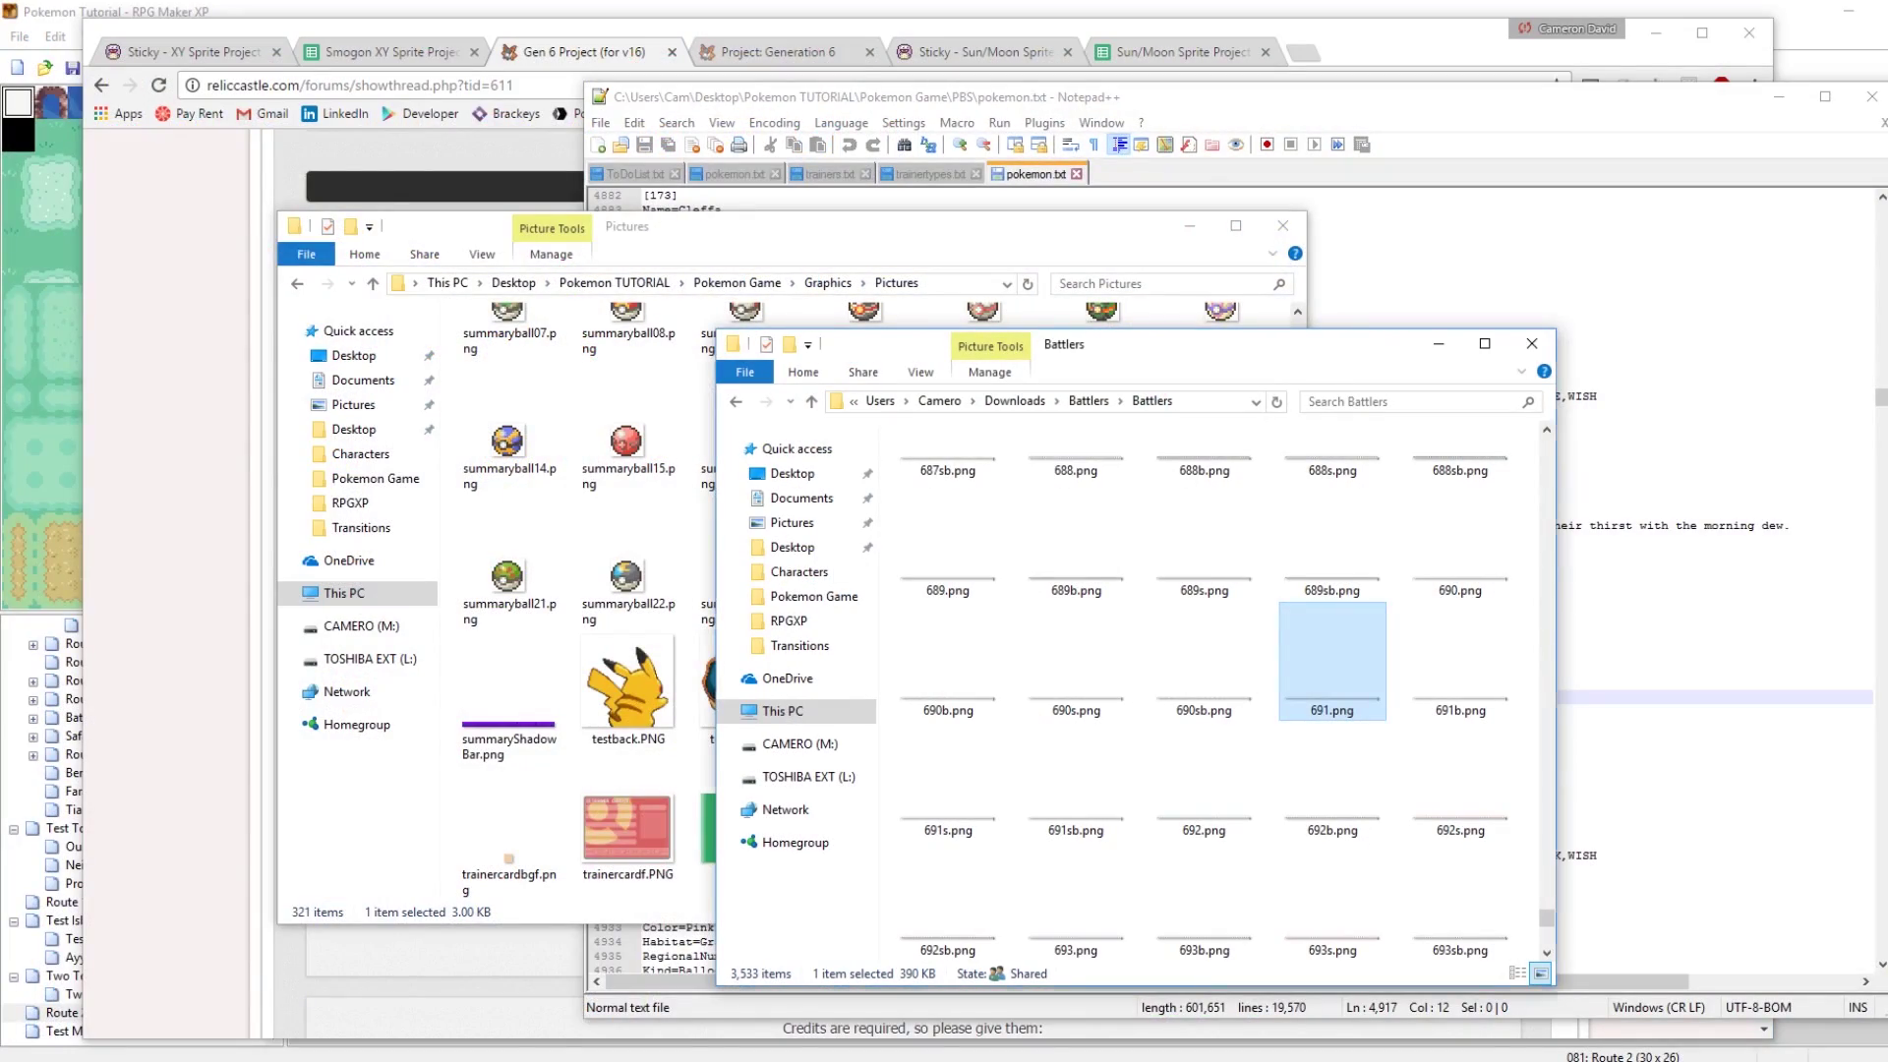
click(133, 1005)
click(747, 283)
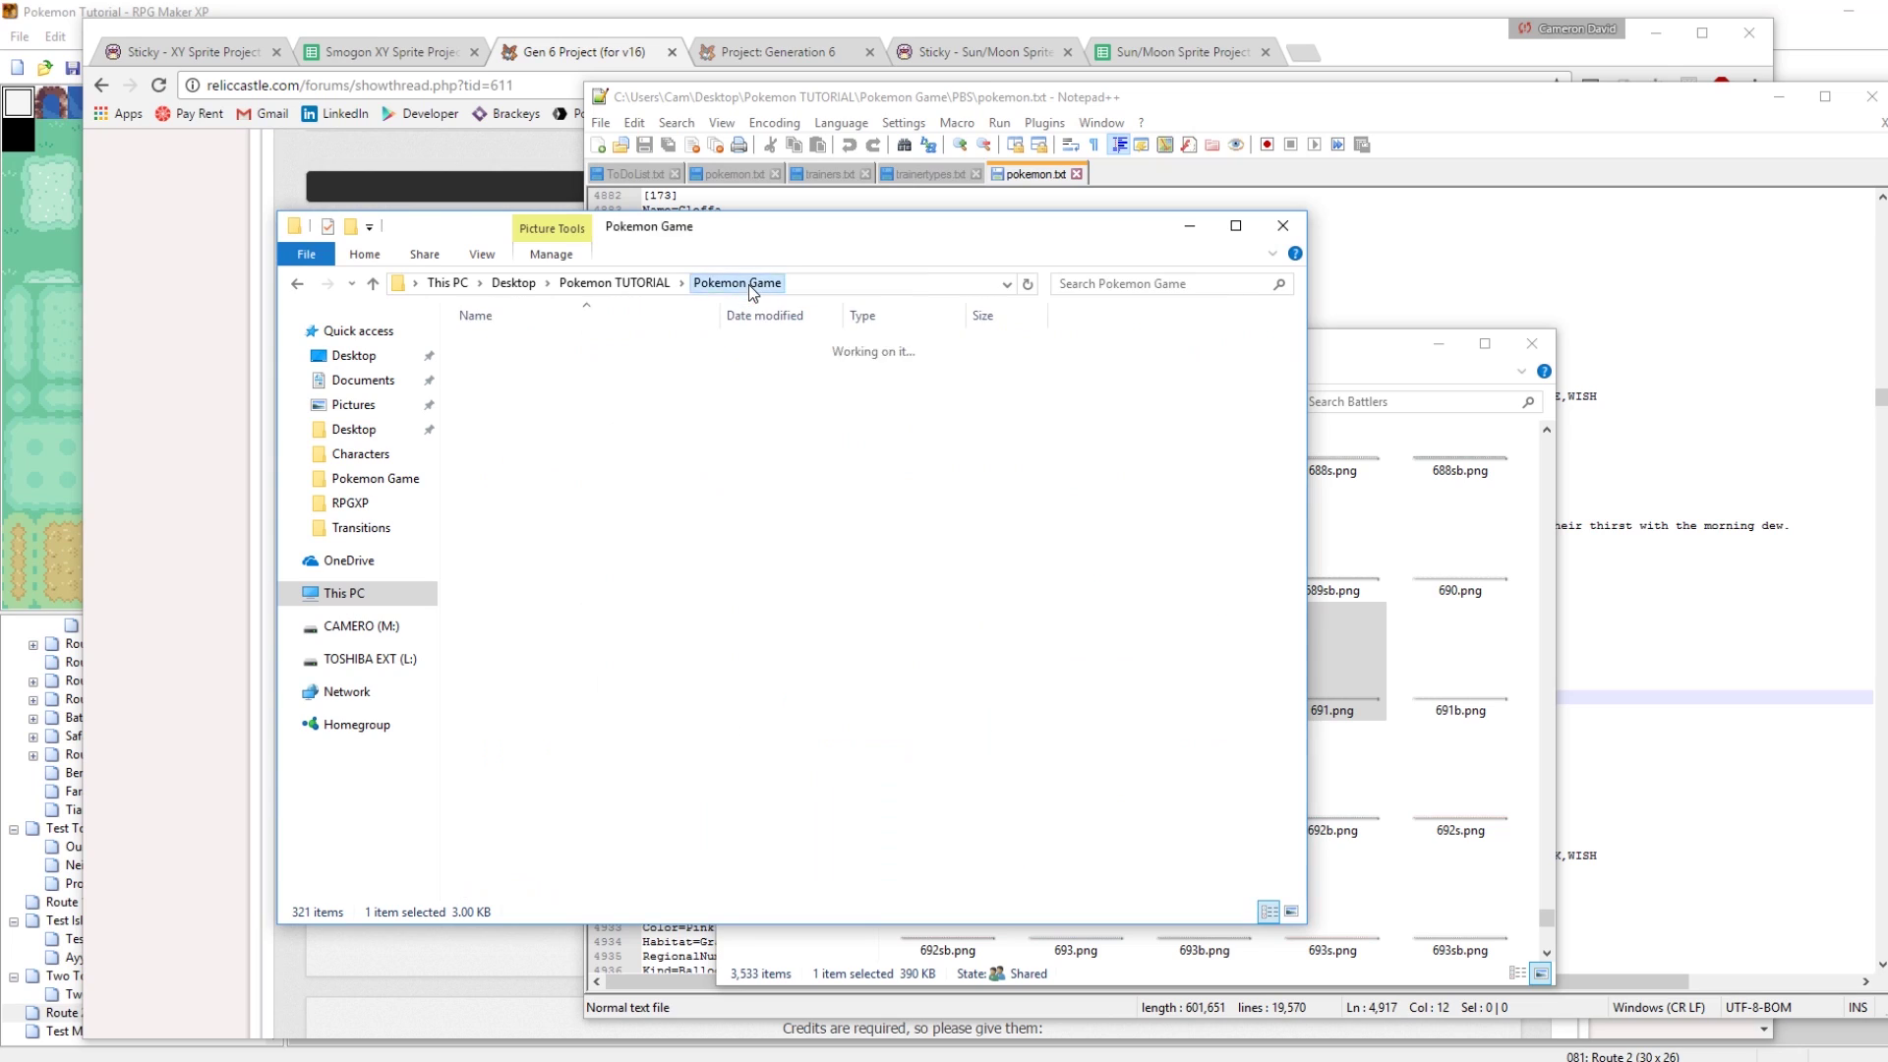
click(614, 283)
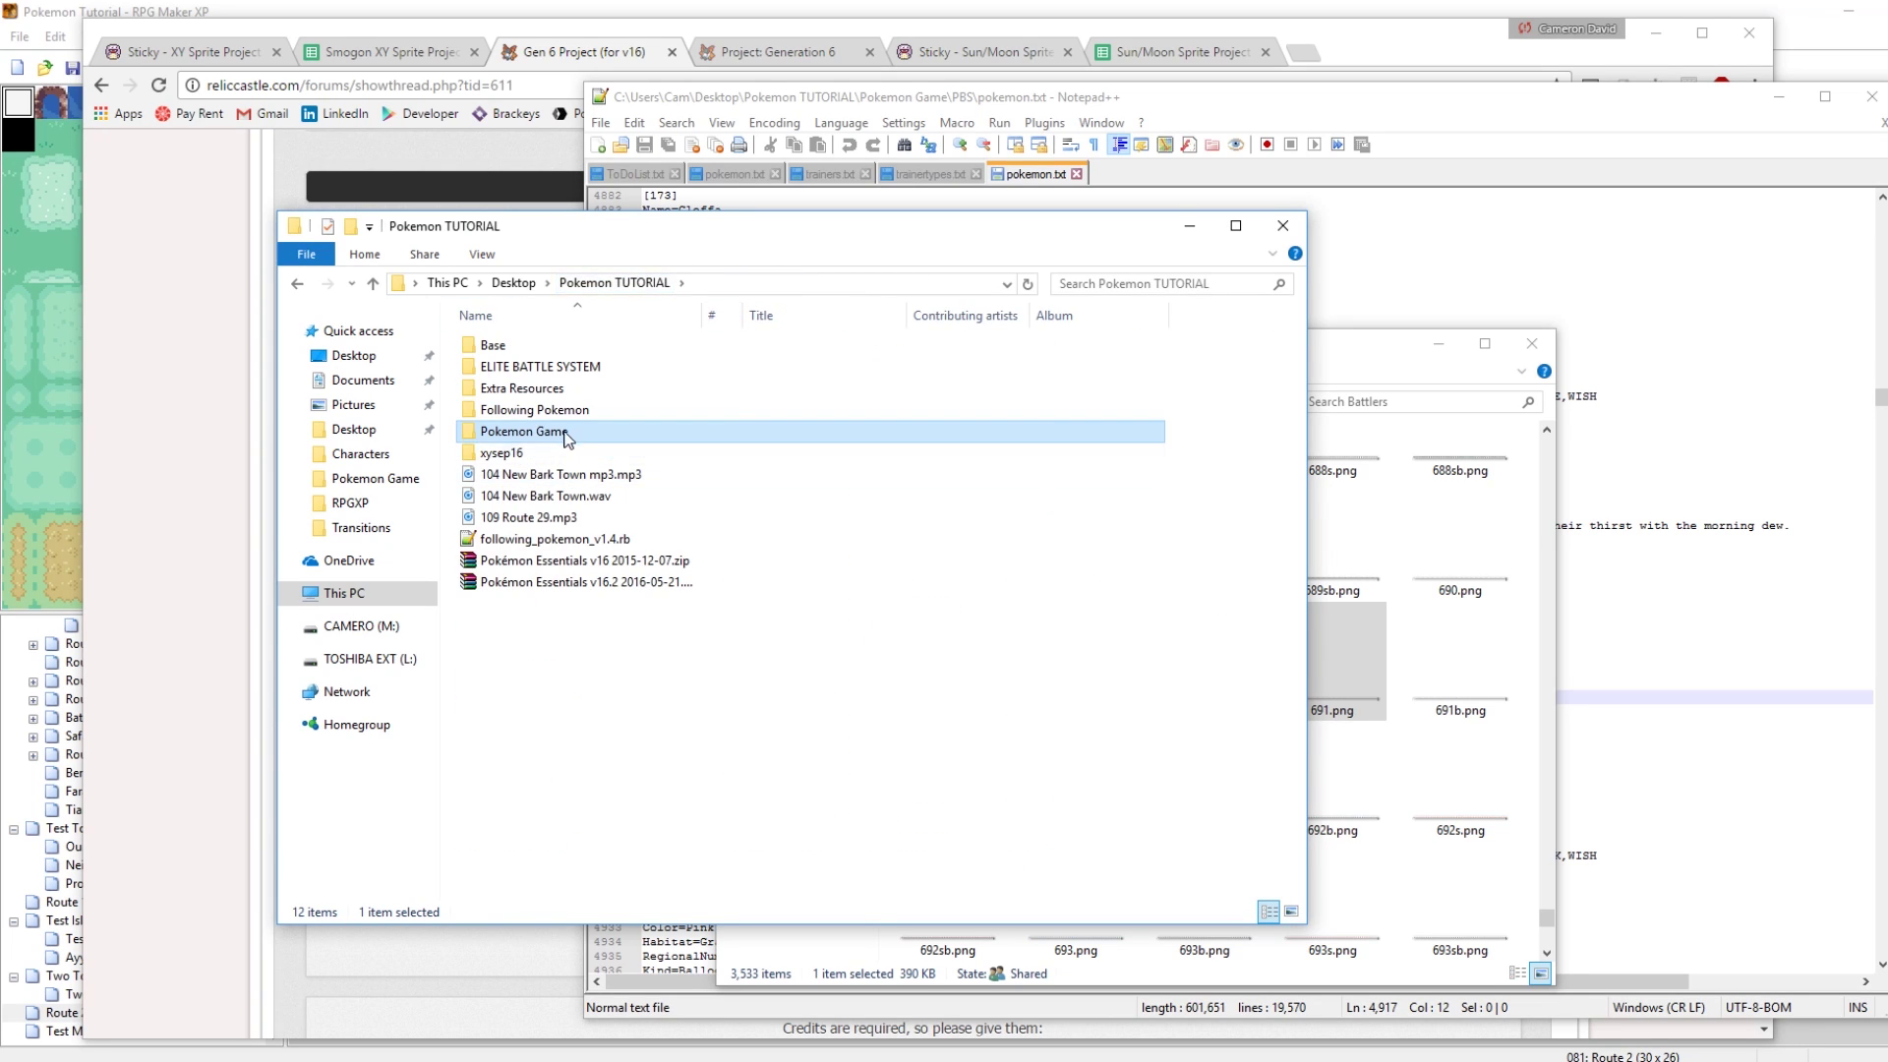
double_click(523, 389)
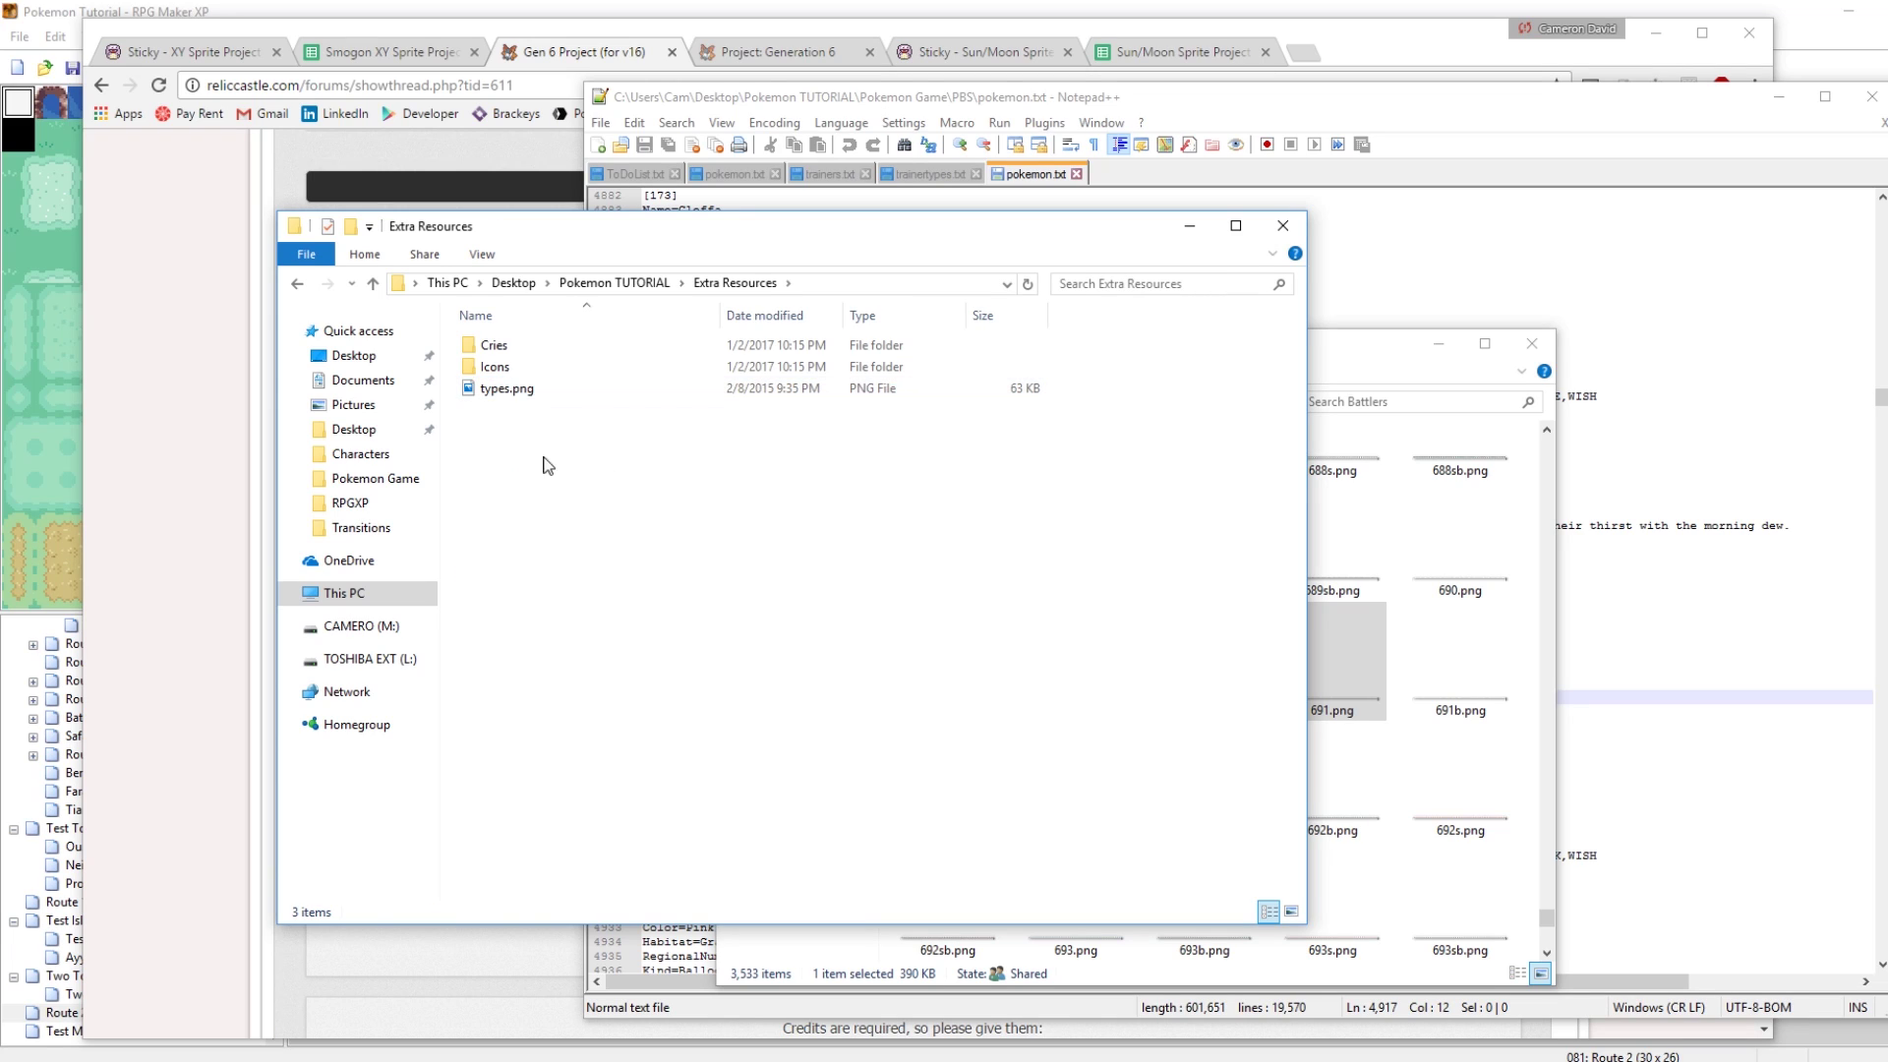
Go through types.png and the Cries folder in Extra Resources, ending with Cries, Icons and types.png all selected
click(489, 391)
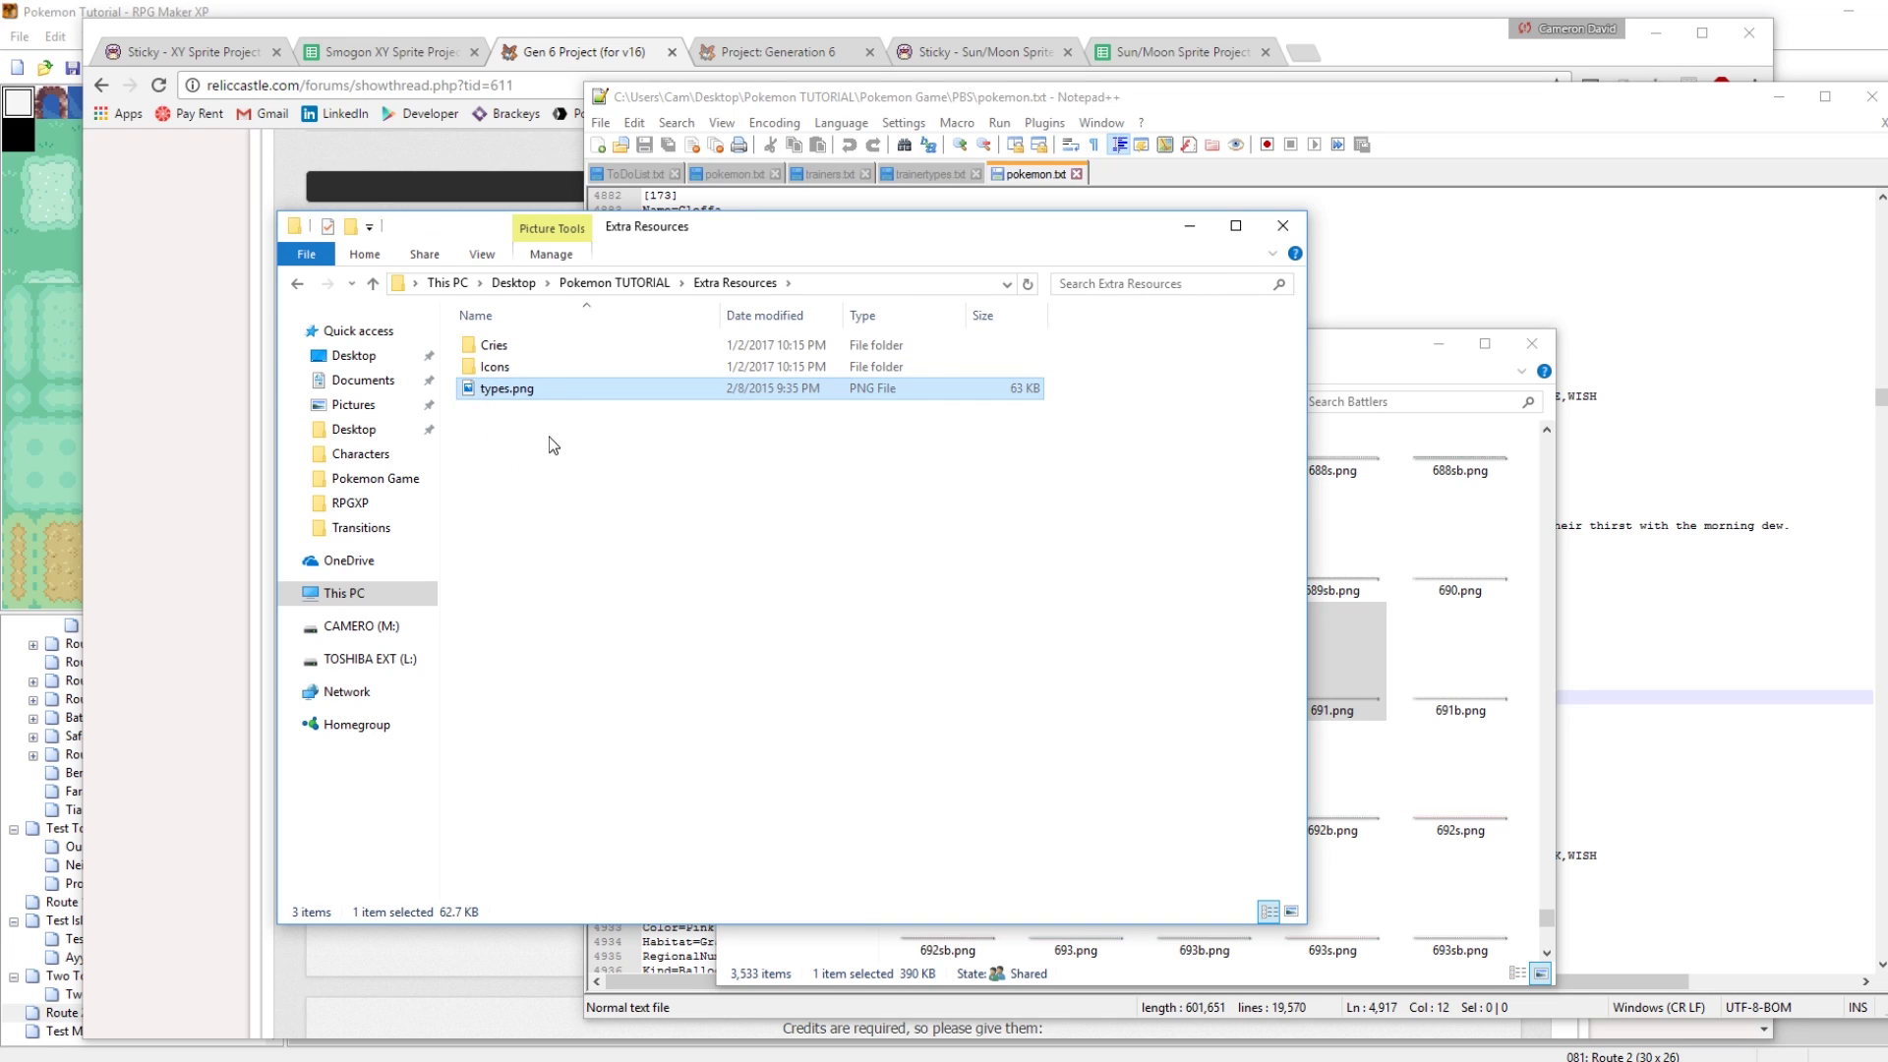
right_click(503, 394)
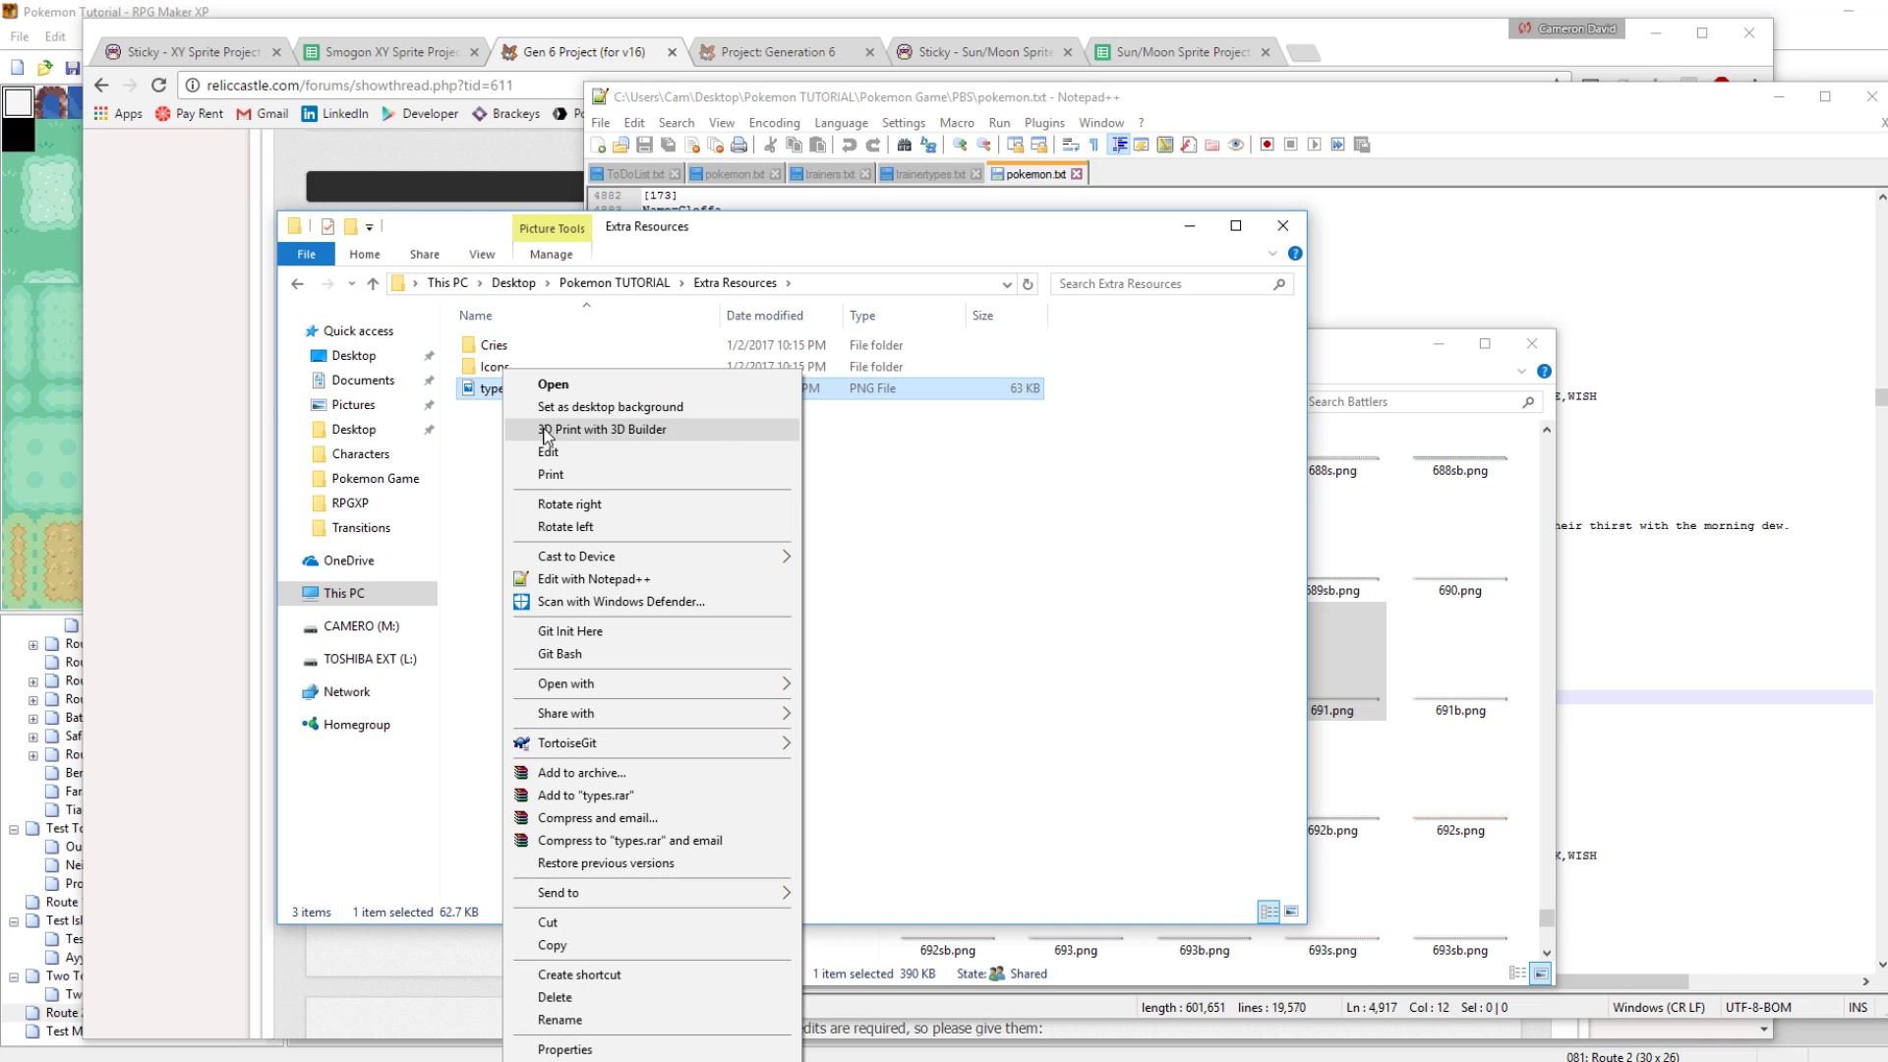
click(488, 362)
click(491, 346)
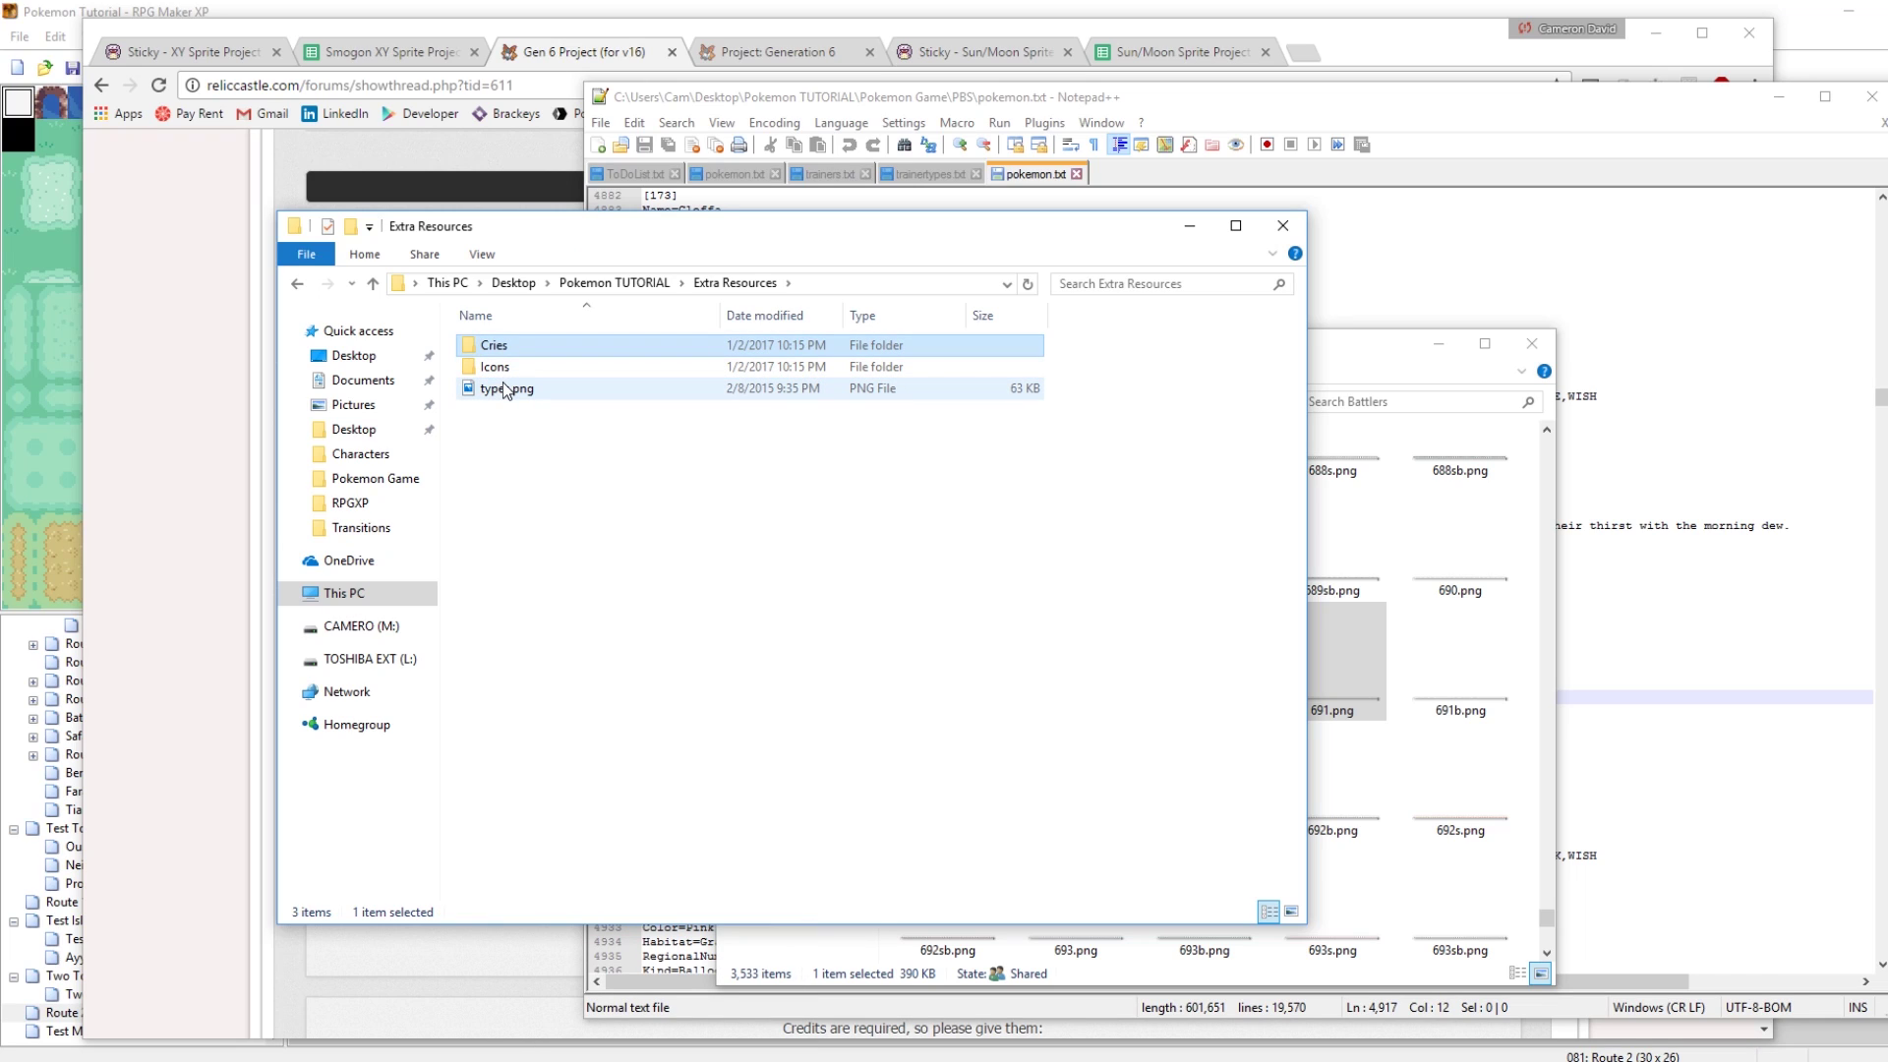
click(503, 384)
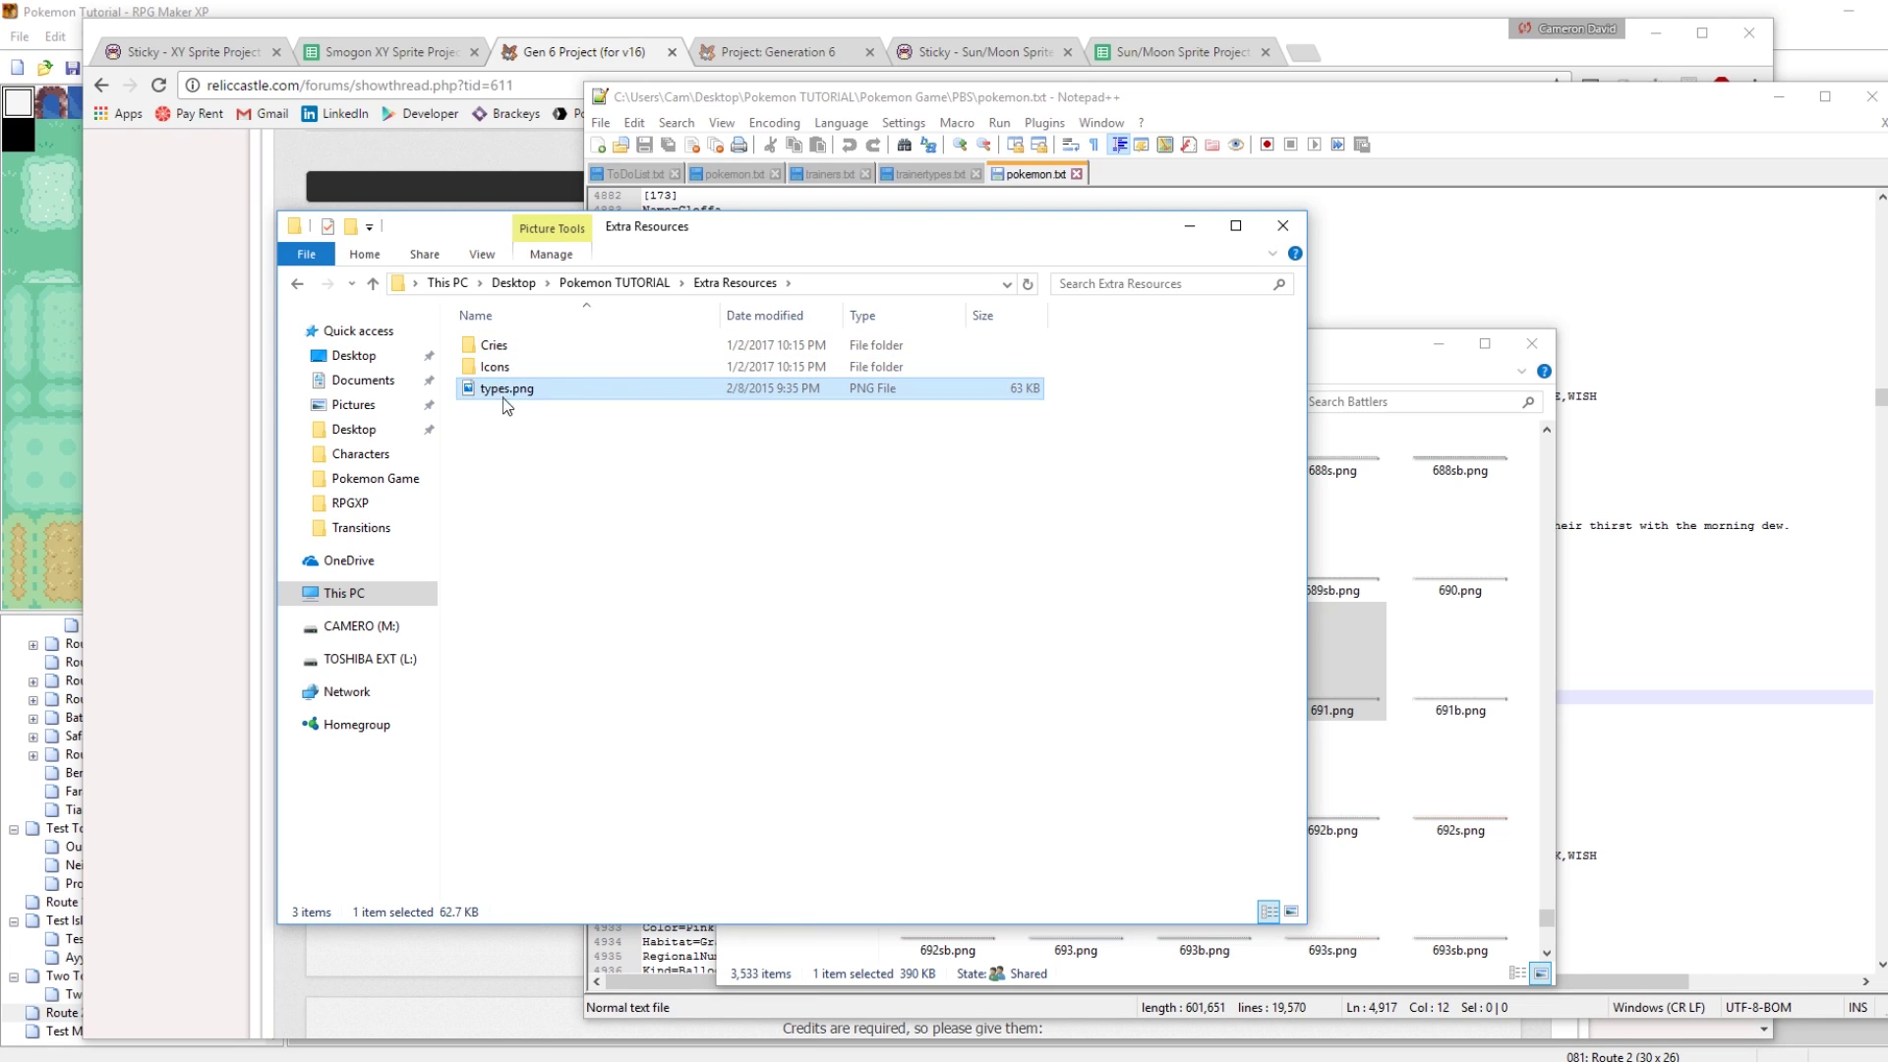
drag(520, 441, 493, 342)
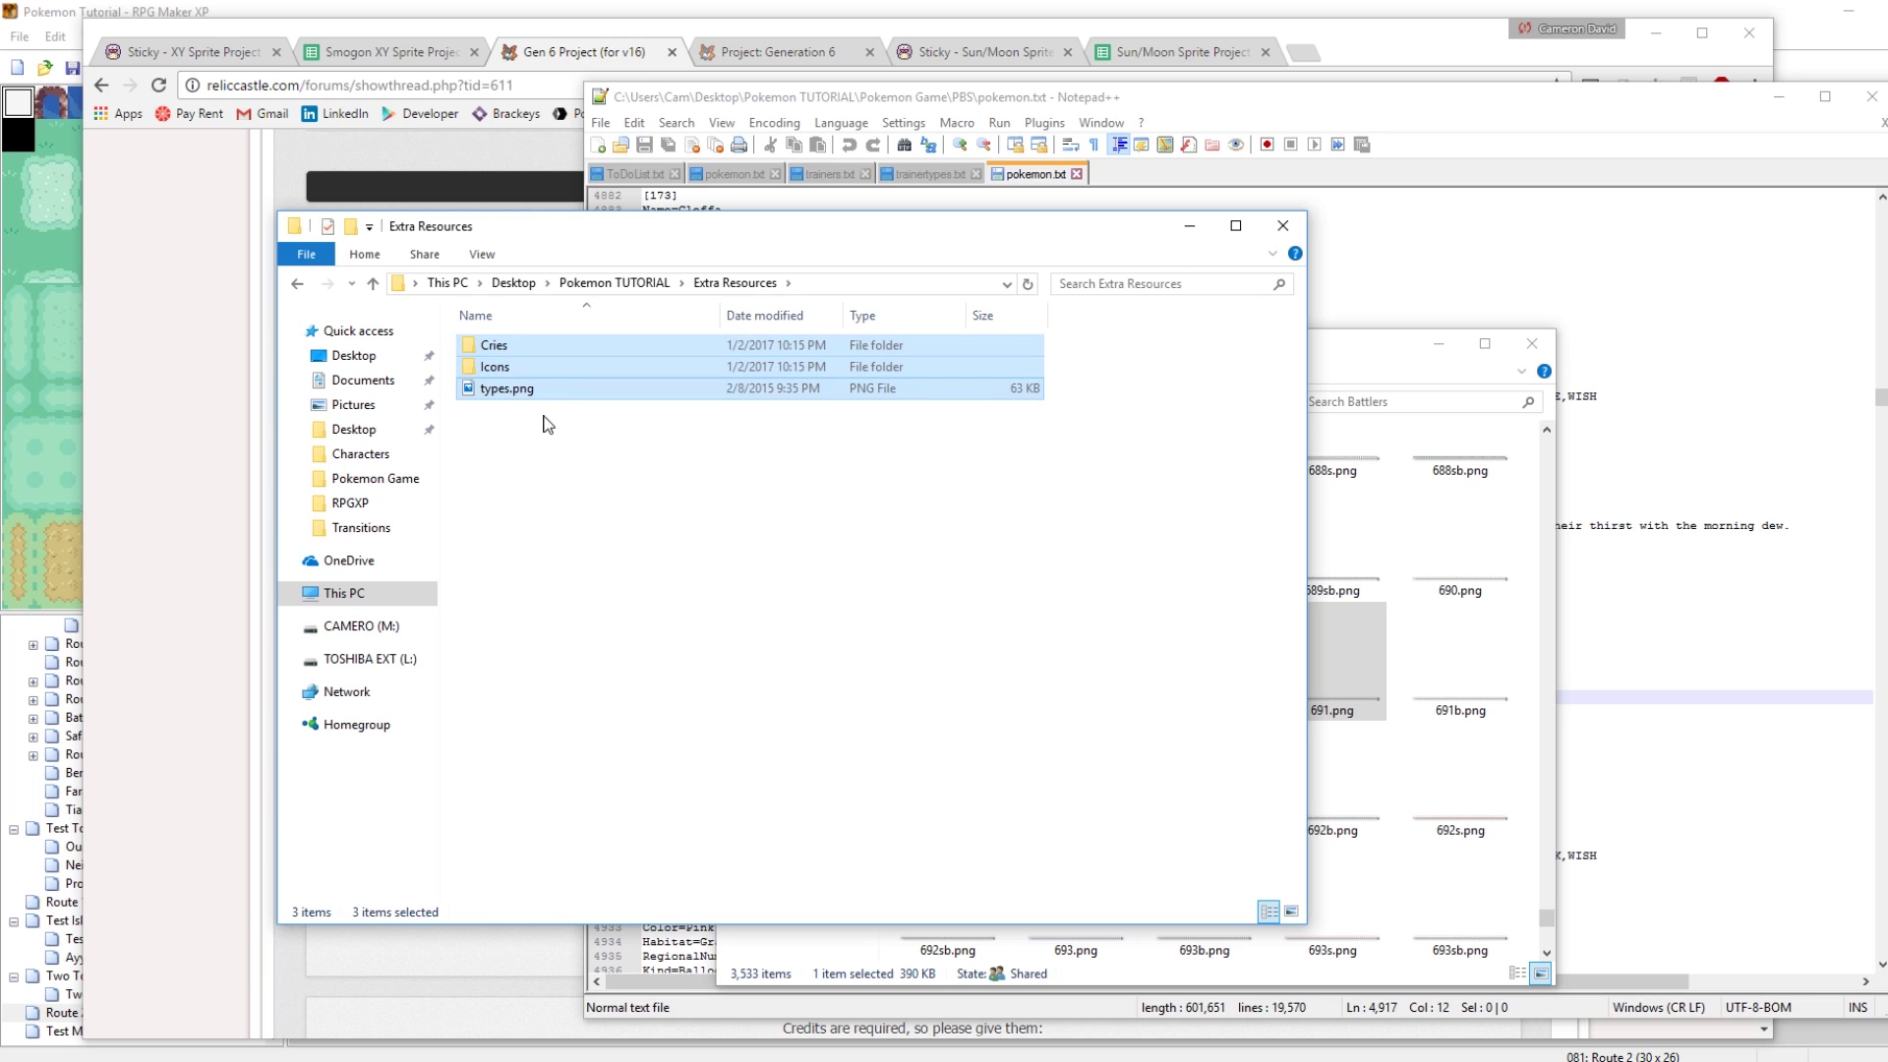
Switch to the Project: Generation 6 thread in Chrome and review its content, features and download sections
click(762, 55)
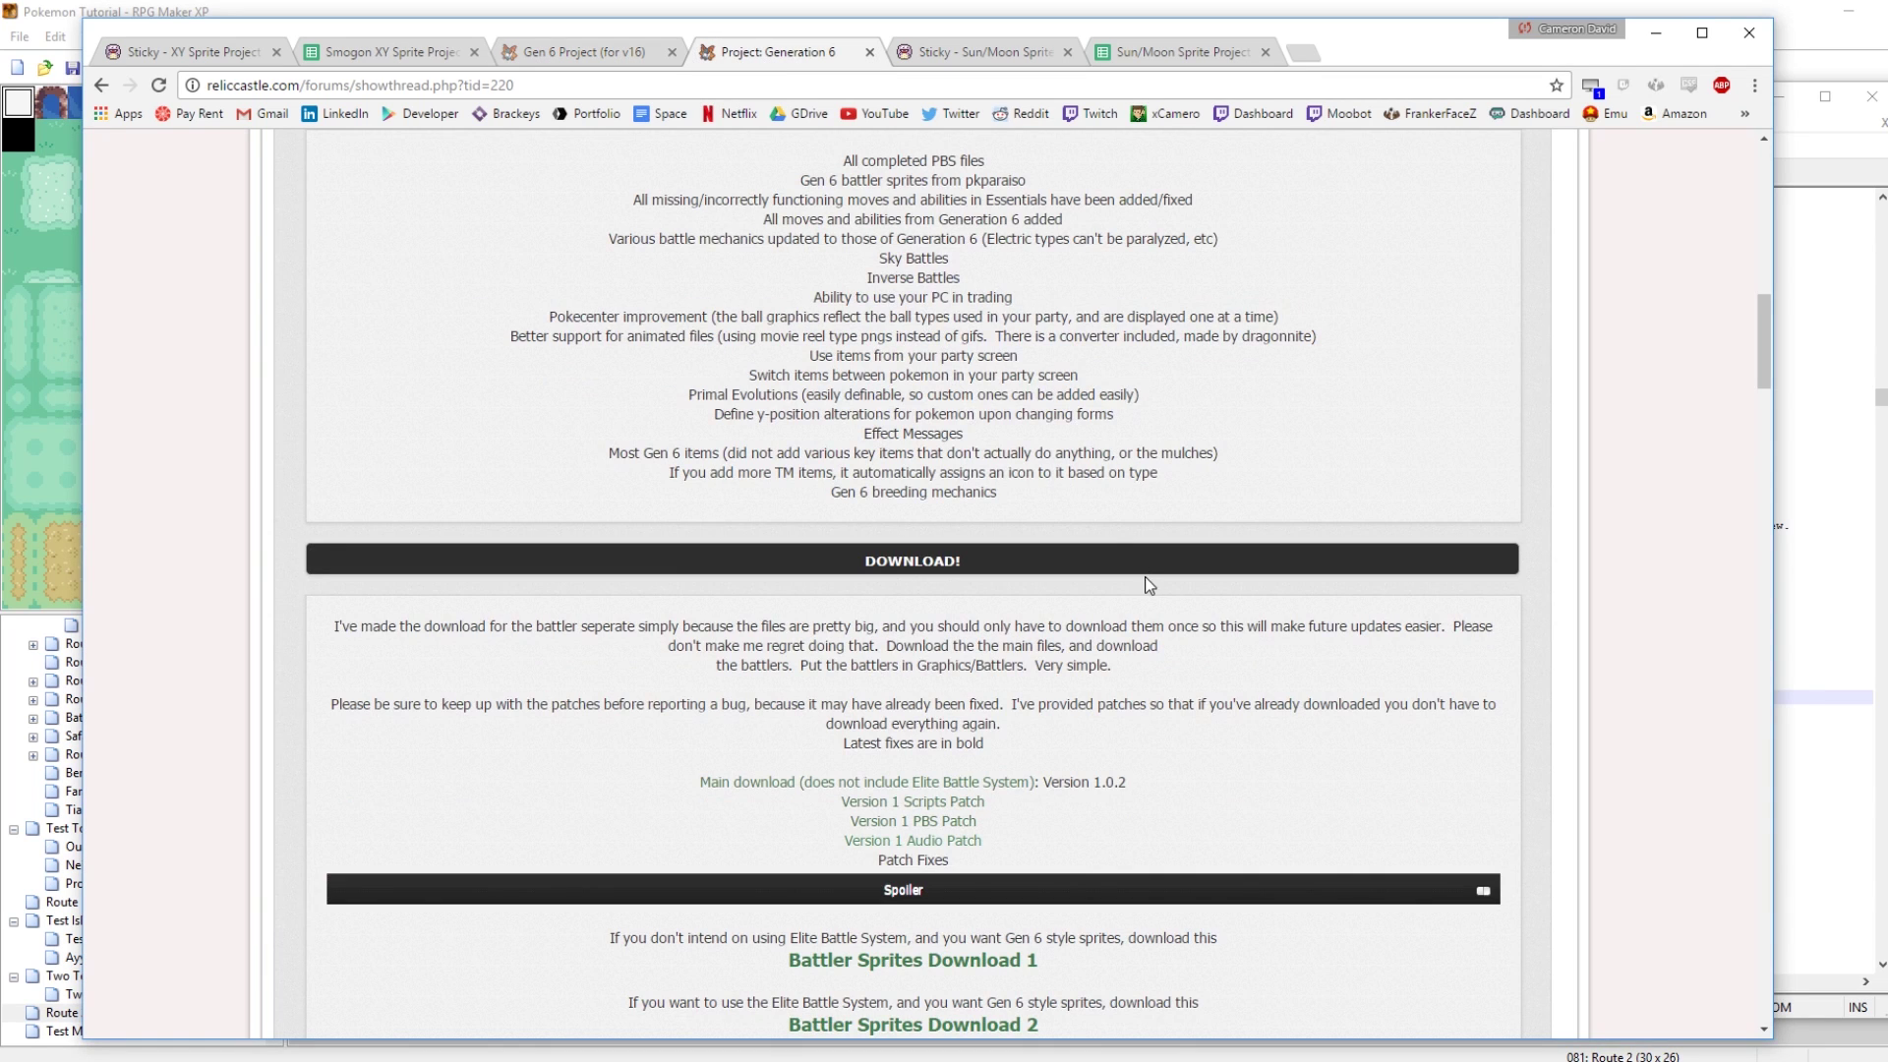
scroll(1145, 578, up, 9)
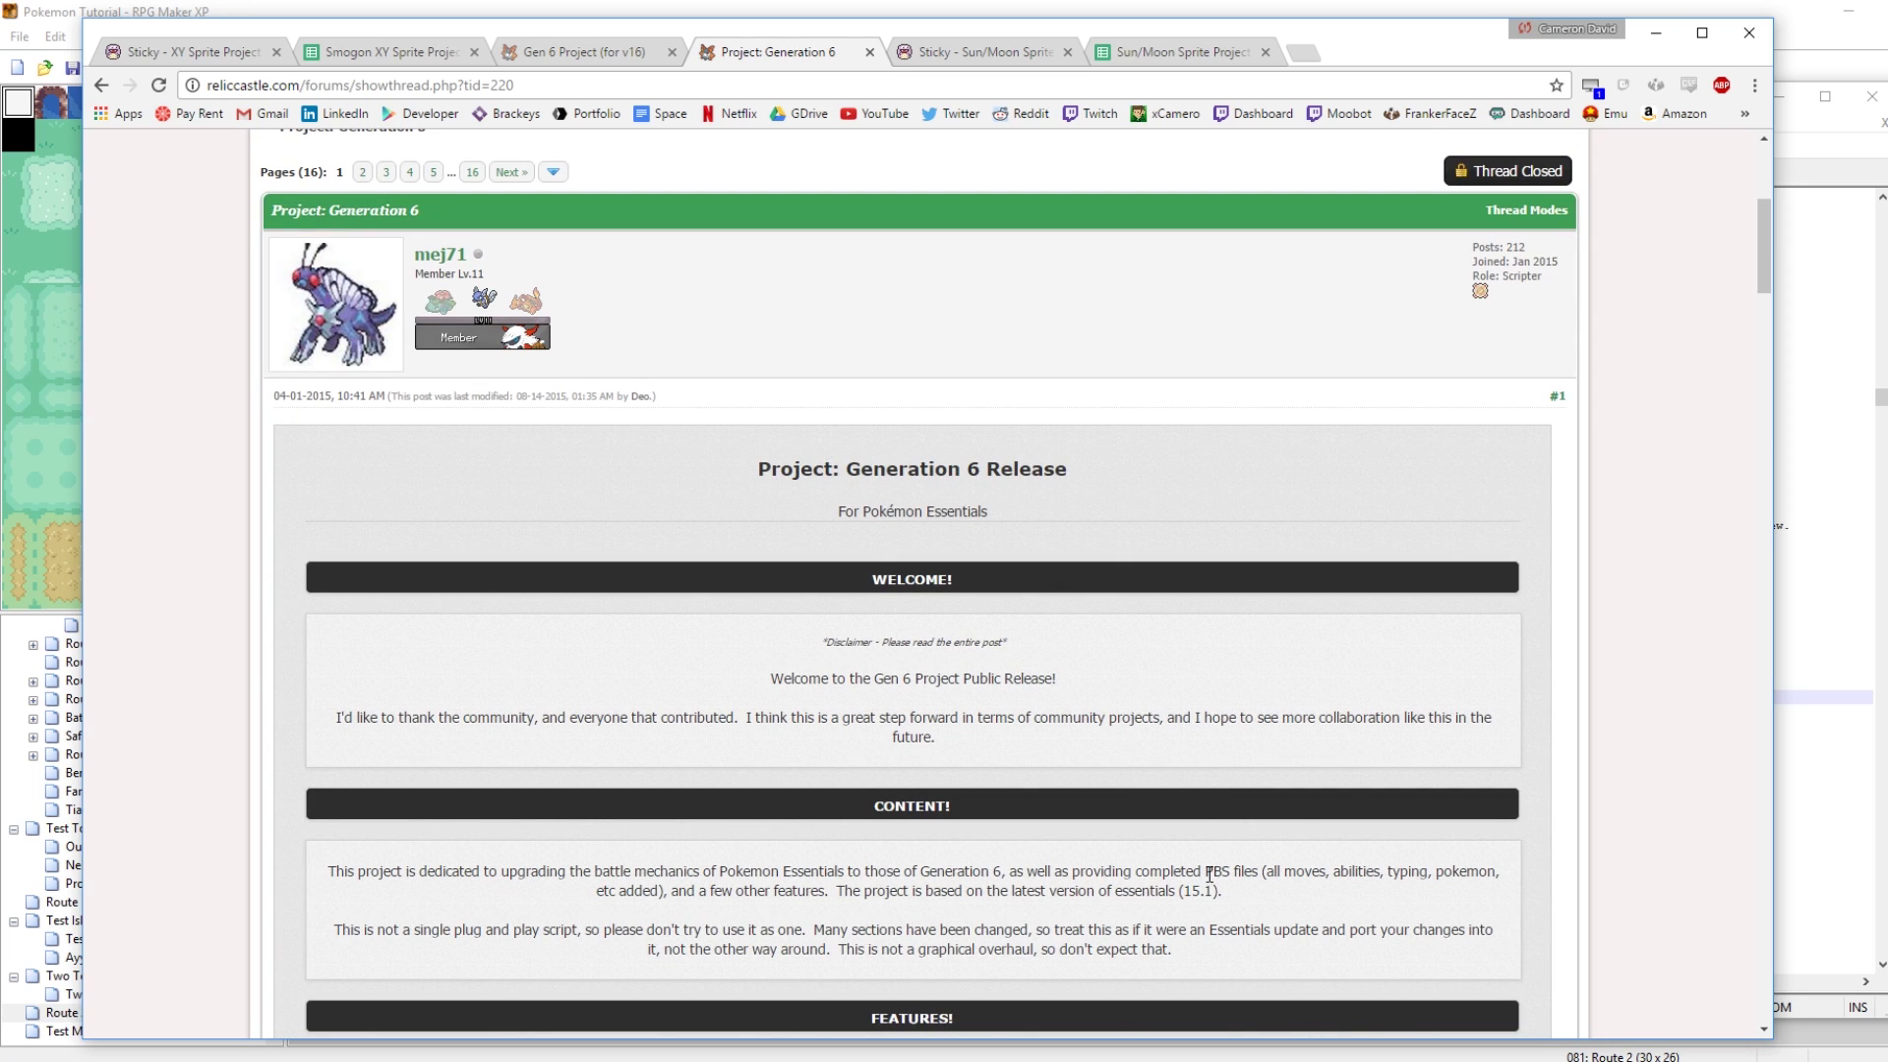
scroll(1249, 839, down, 11)
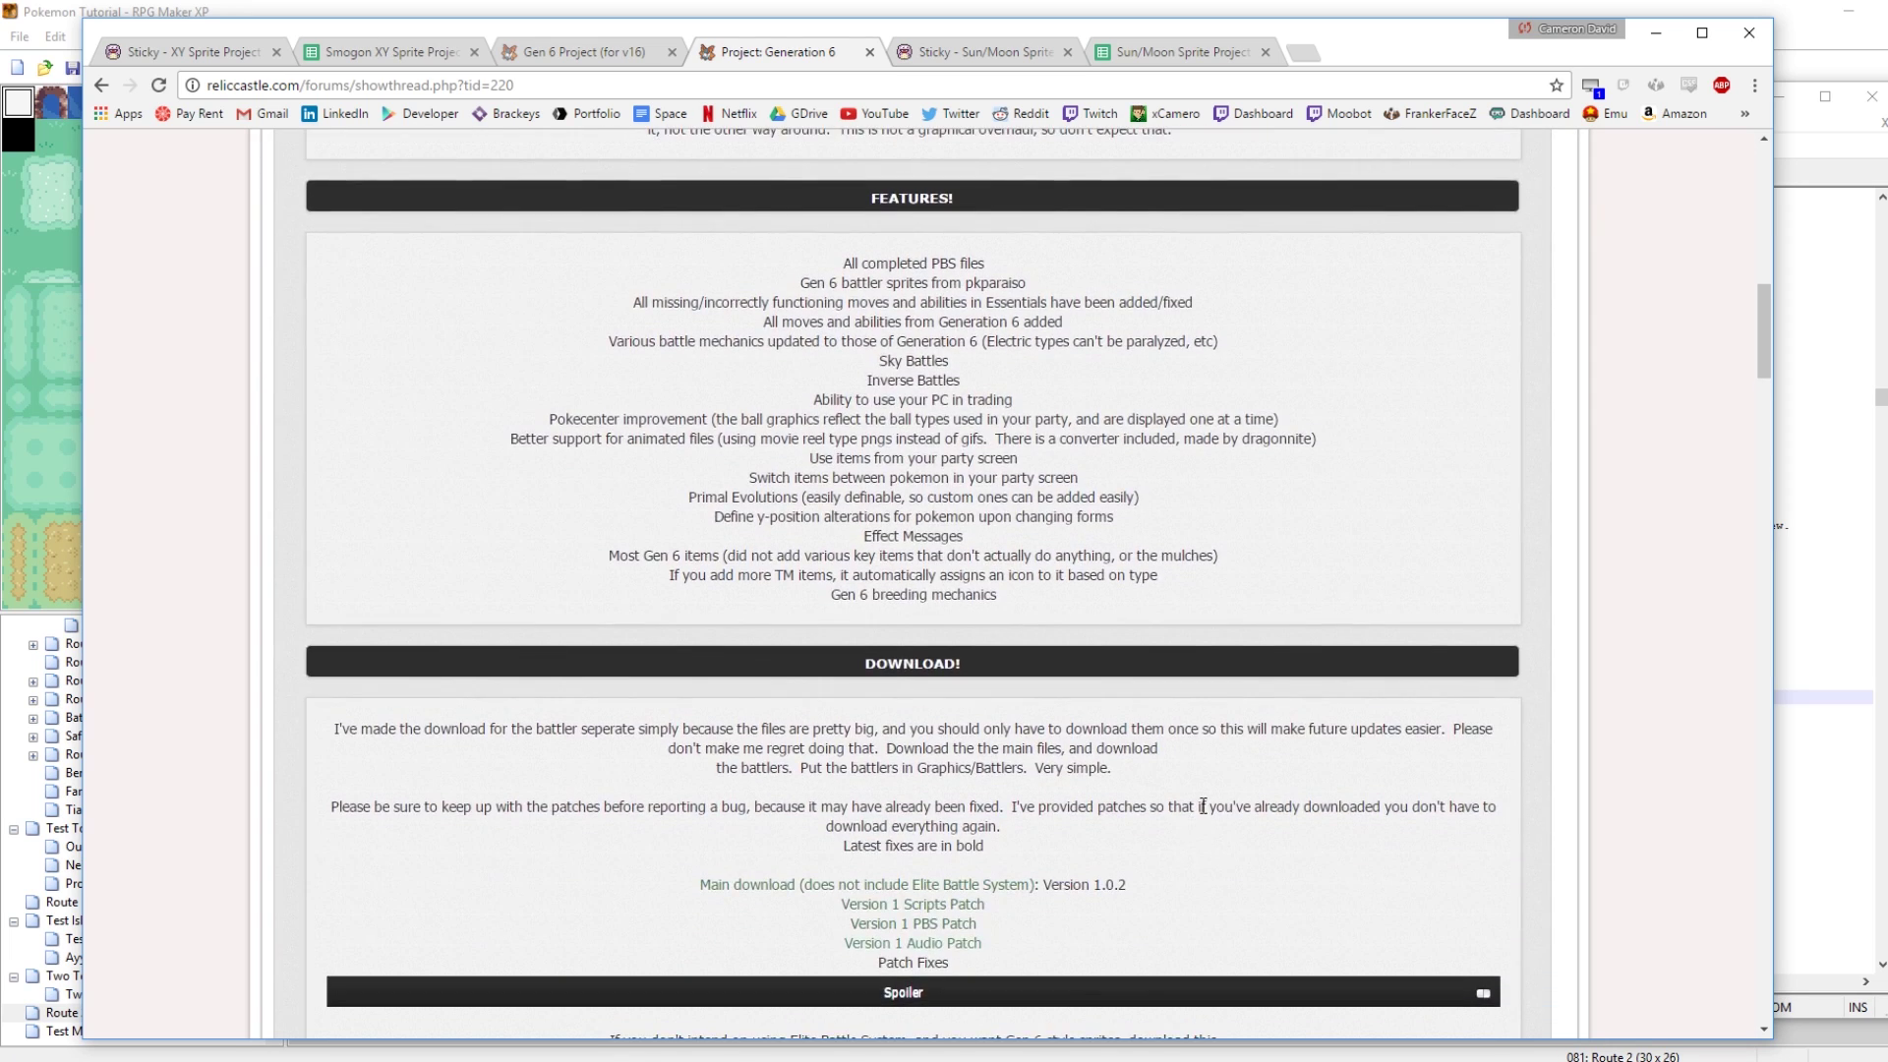
scroll(1209, 810, down, 2)
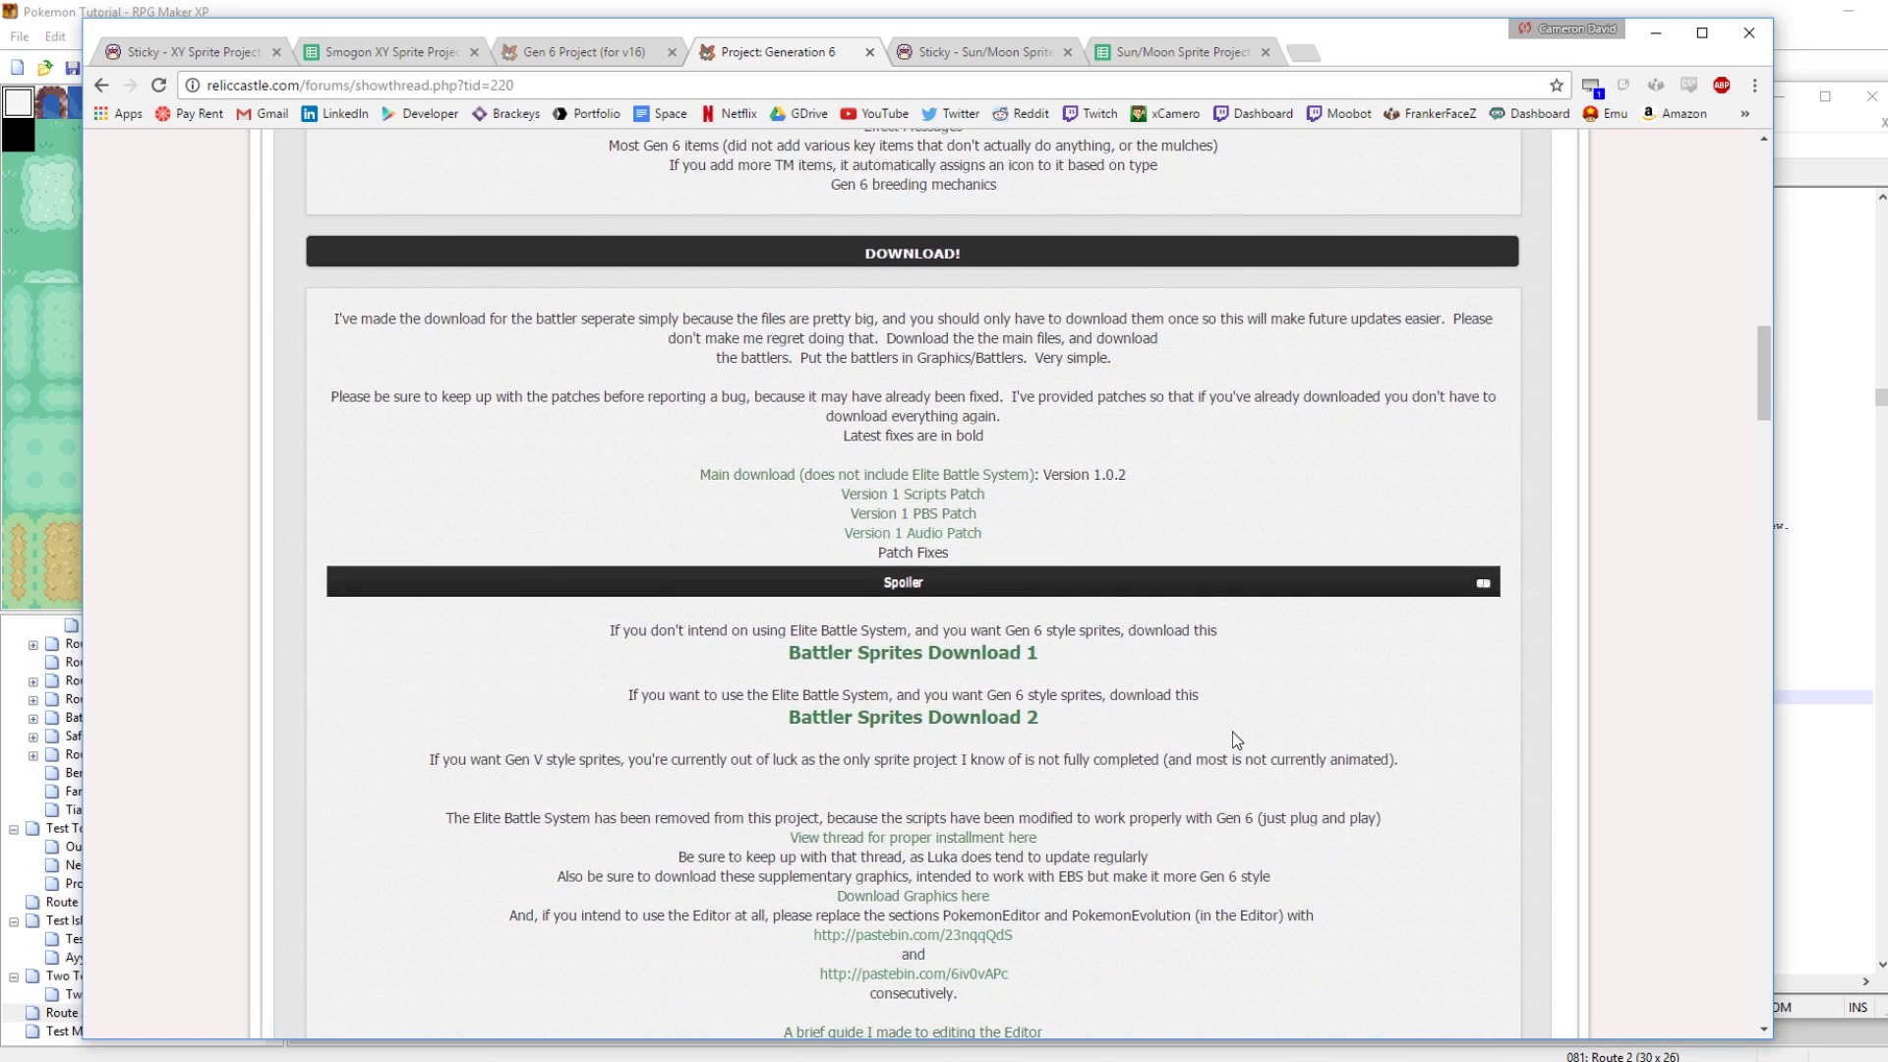
scroll(1231, 731, up, 7)
scroll(1361, 554, up, 3)
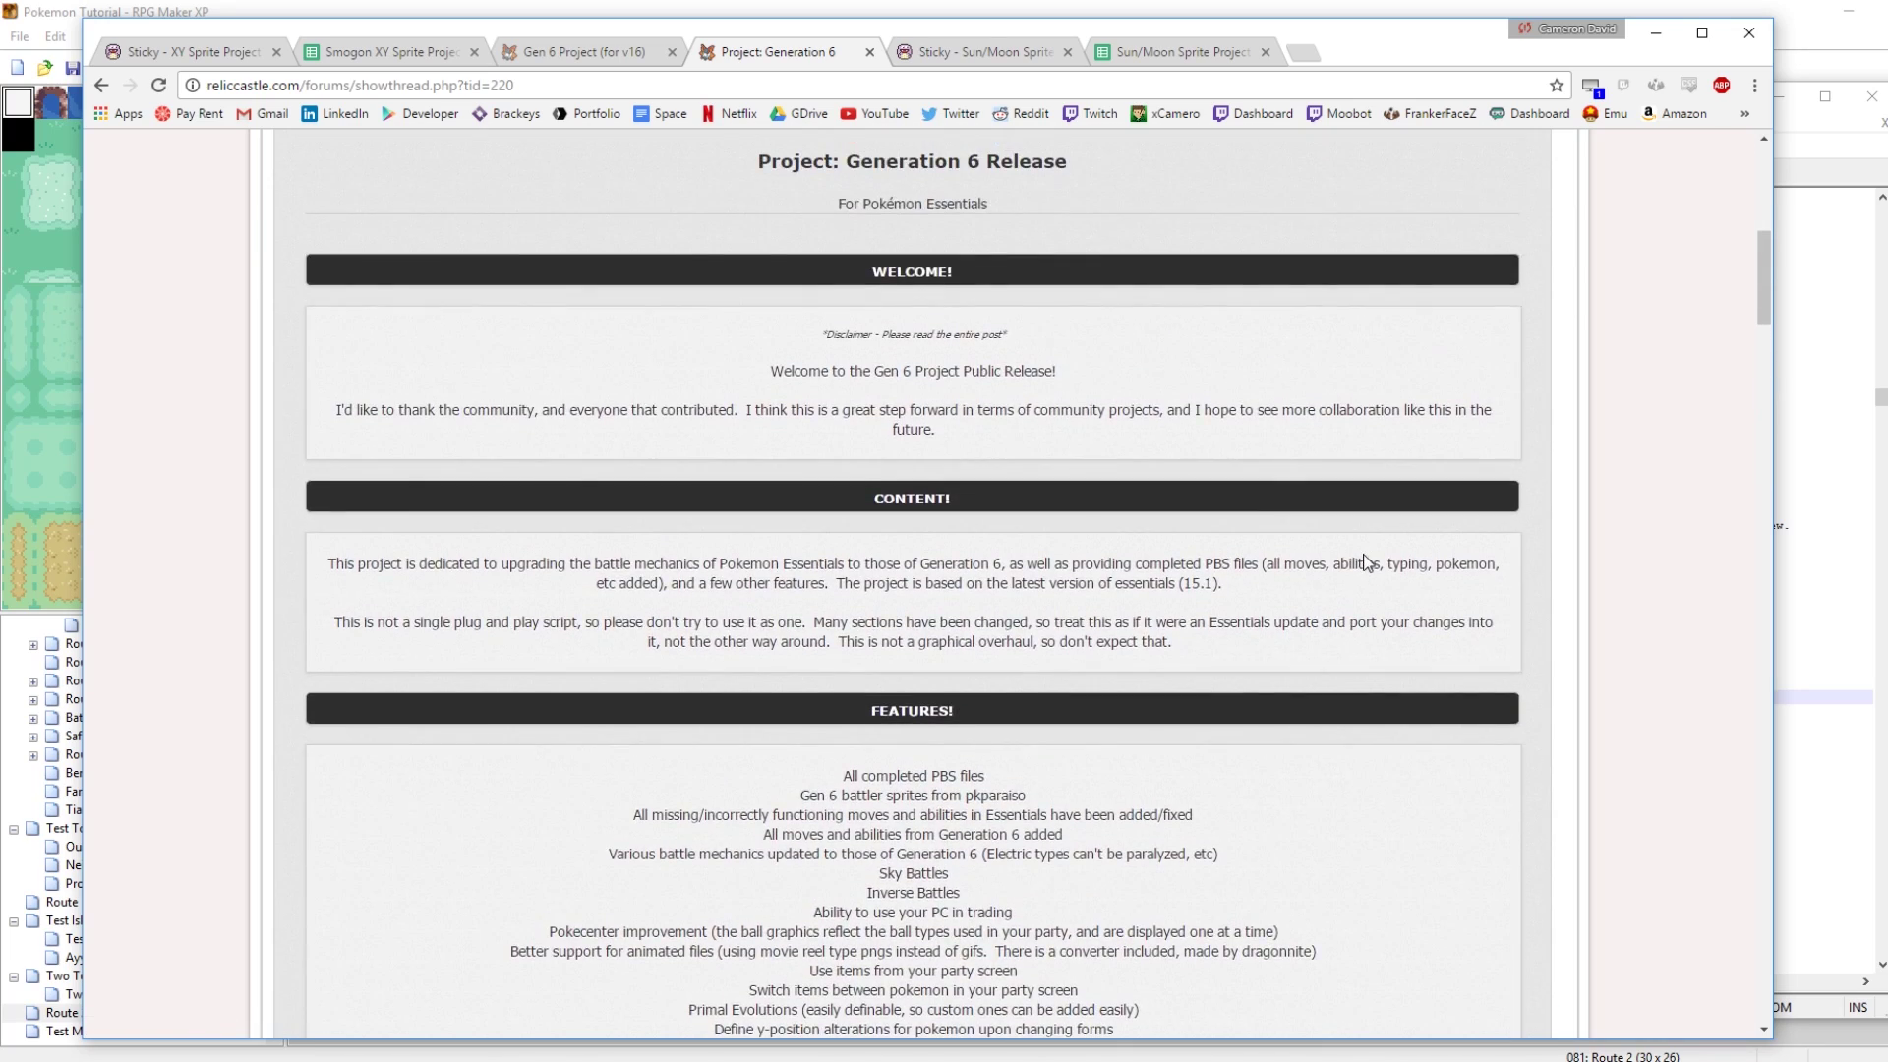
Look over the download and credits sections of the Project: Generation 6 thread and switch to the Gen 6 Project (for v16) thread
scroll(1364, 554, down, 15)
scroll(1377, 501, up, 4)
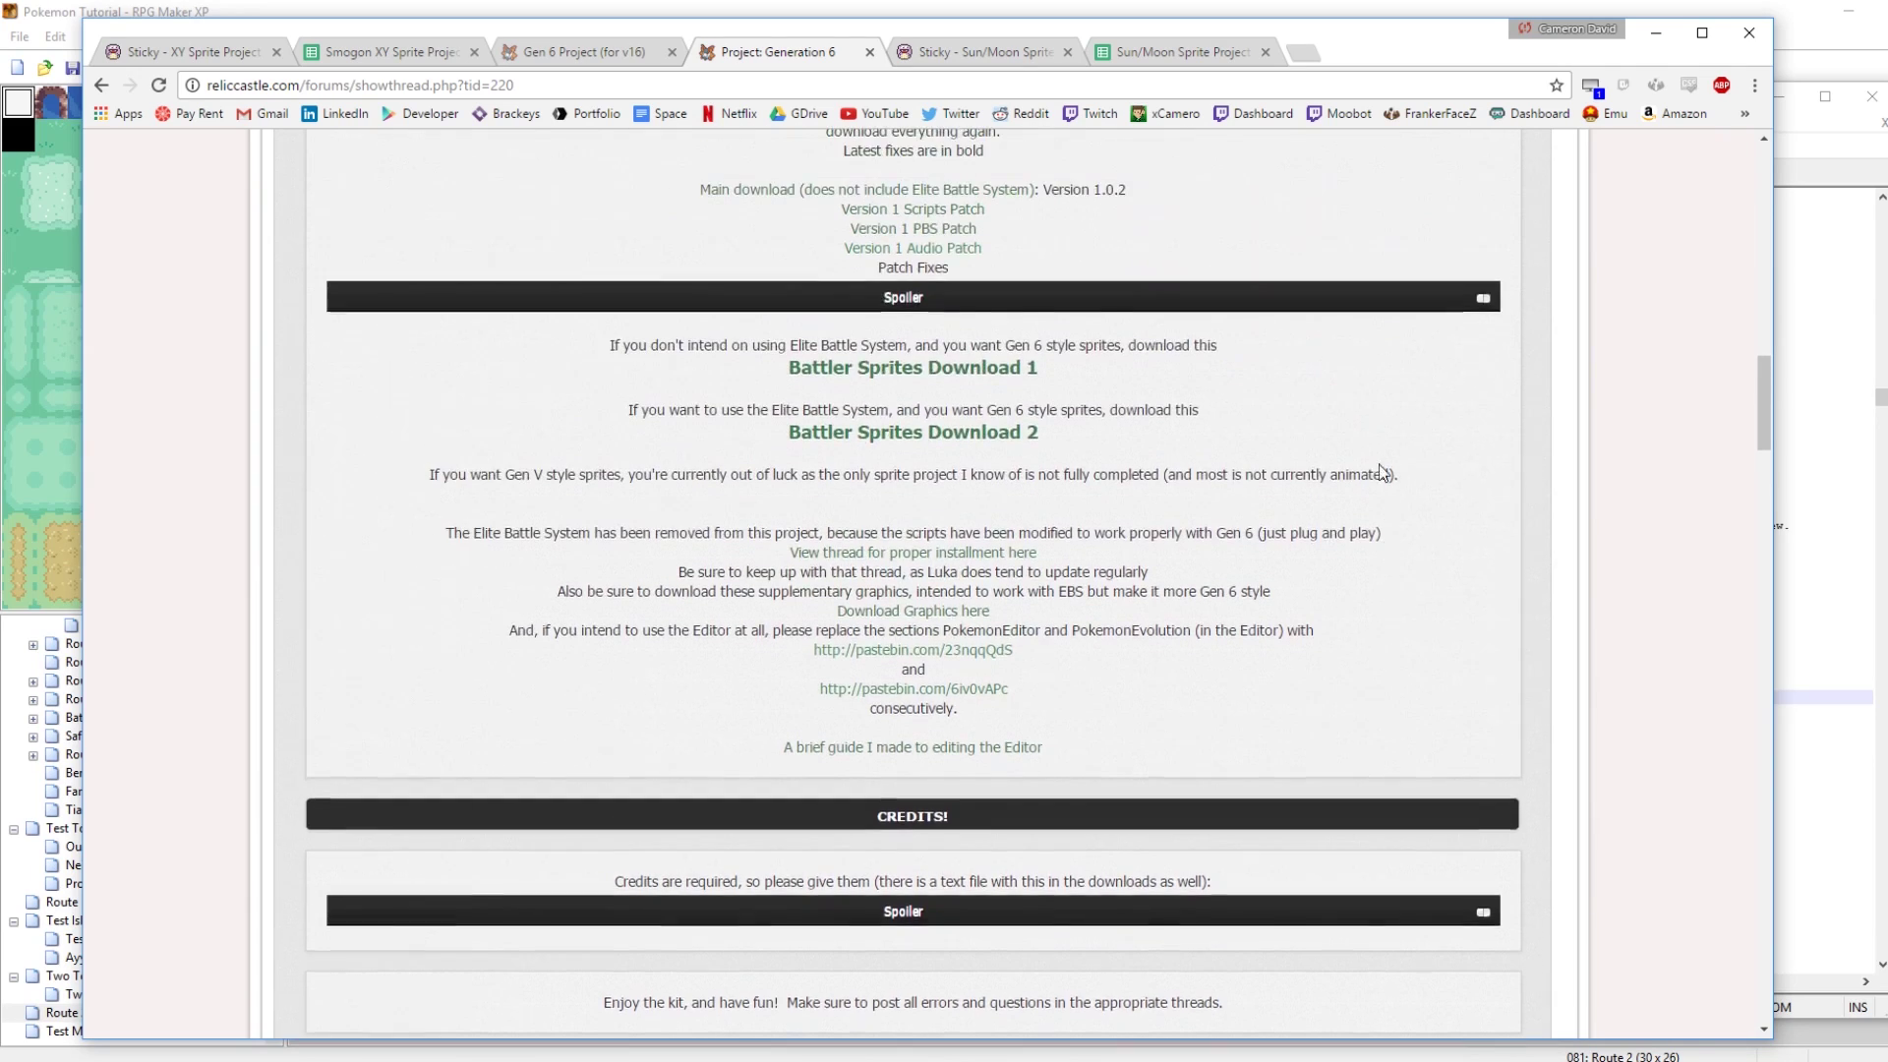
click(539, 55)
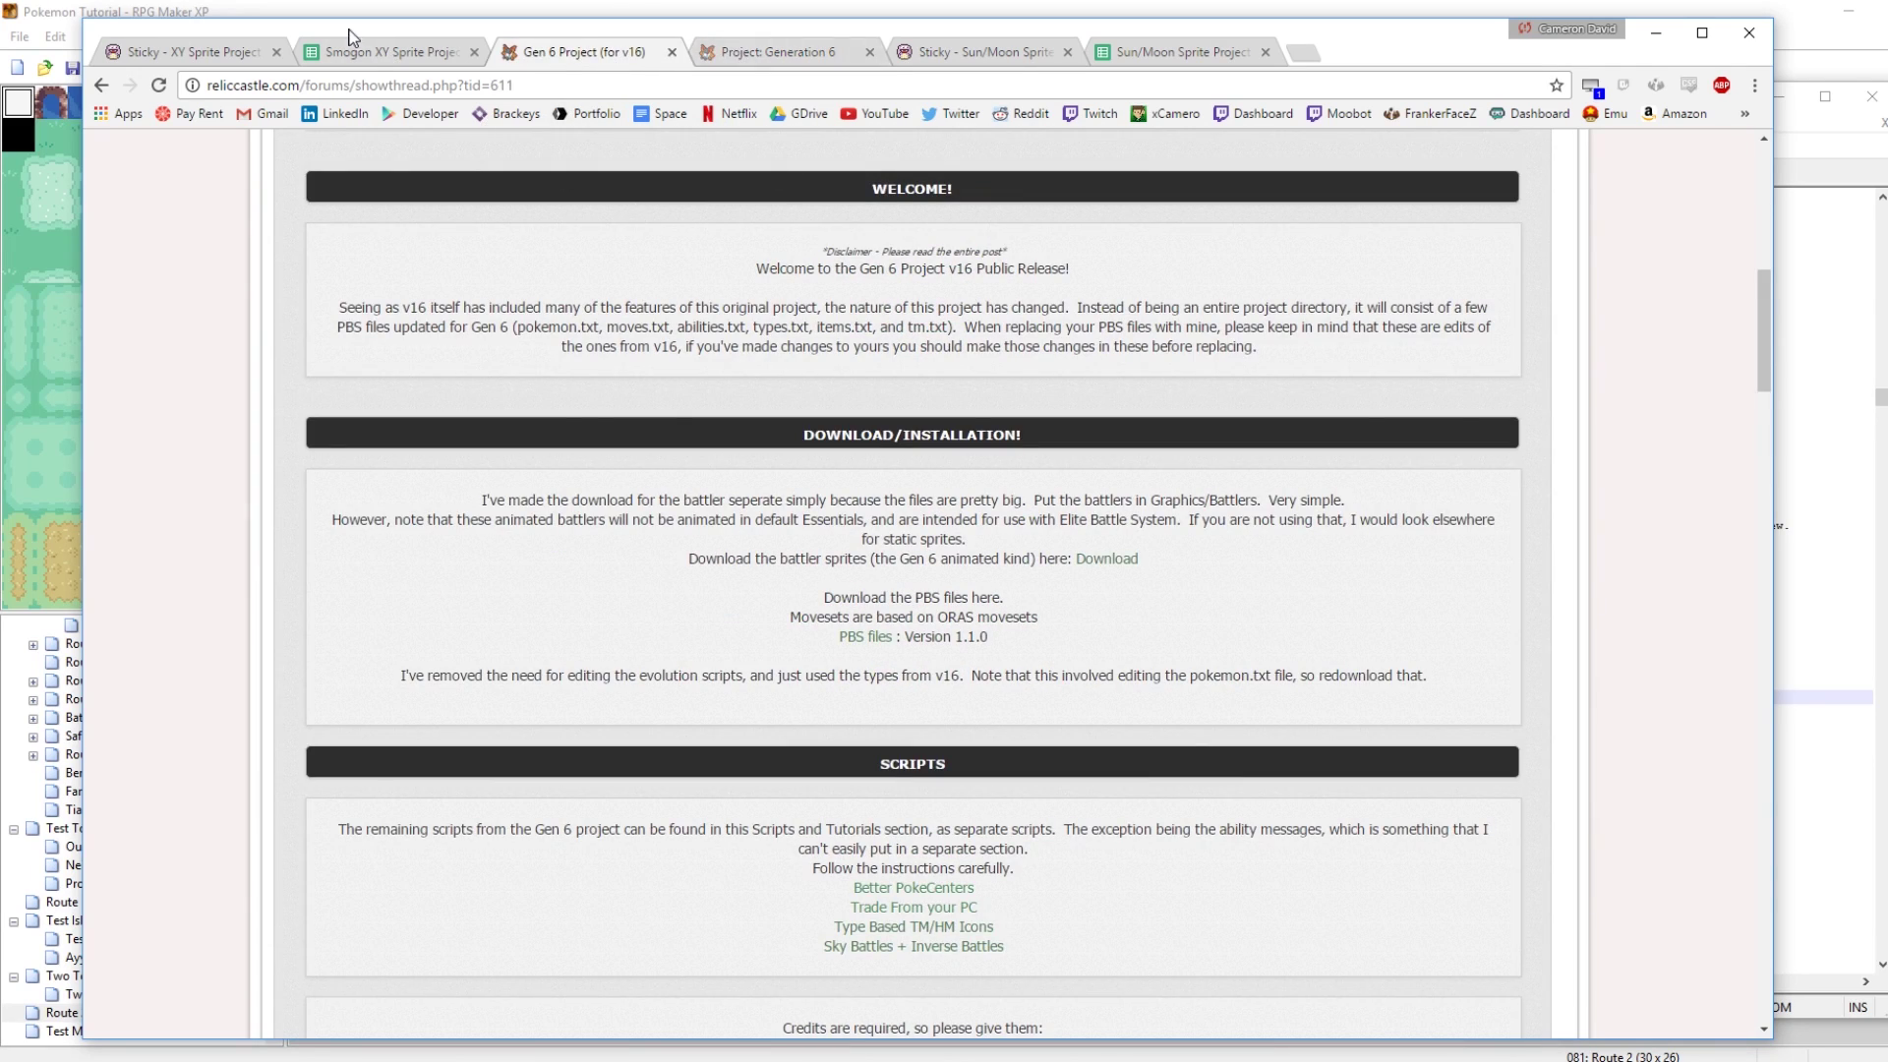
Bring back the Extra Resources folder window and copy only types.png from it
mouse_move(354, 1060)
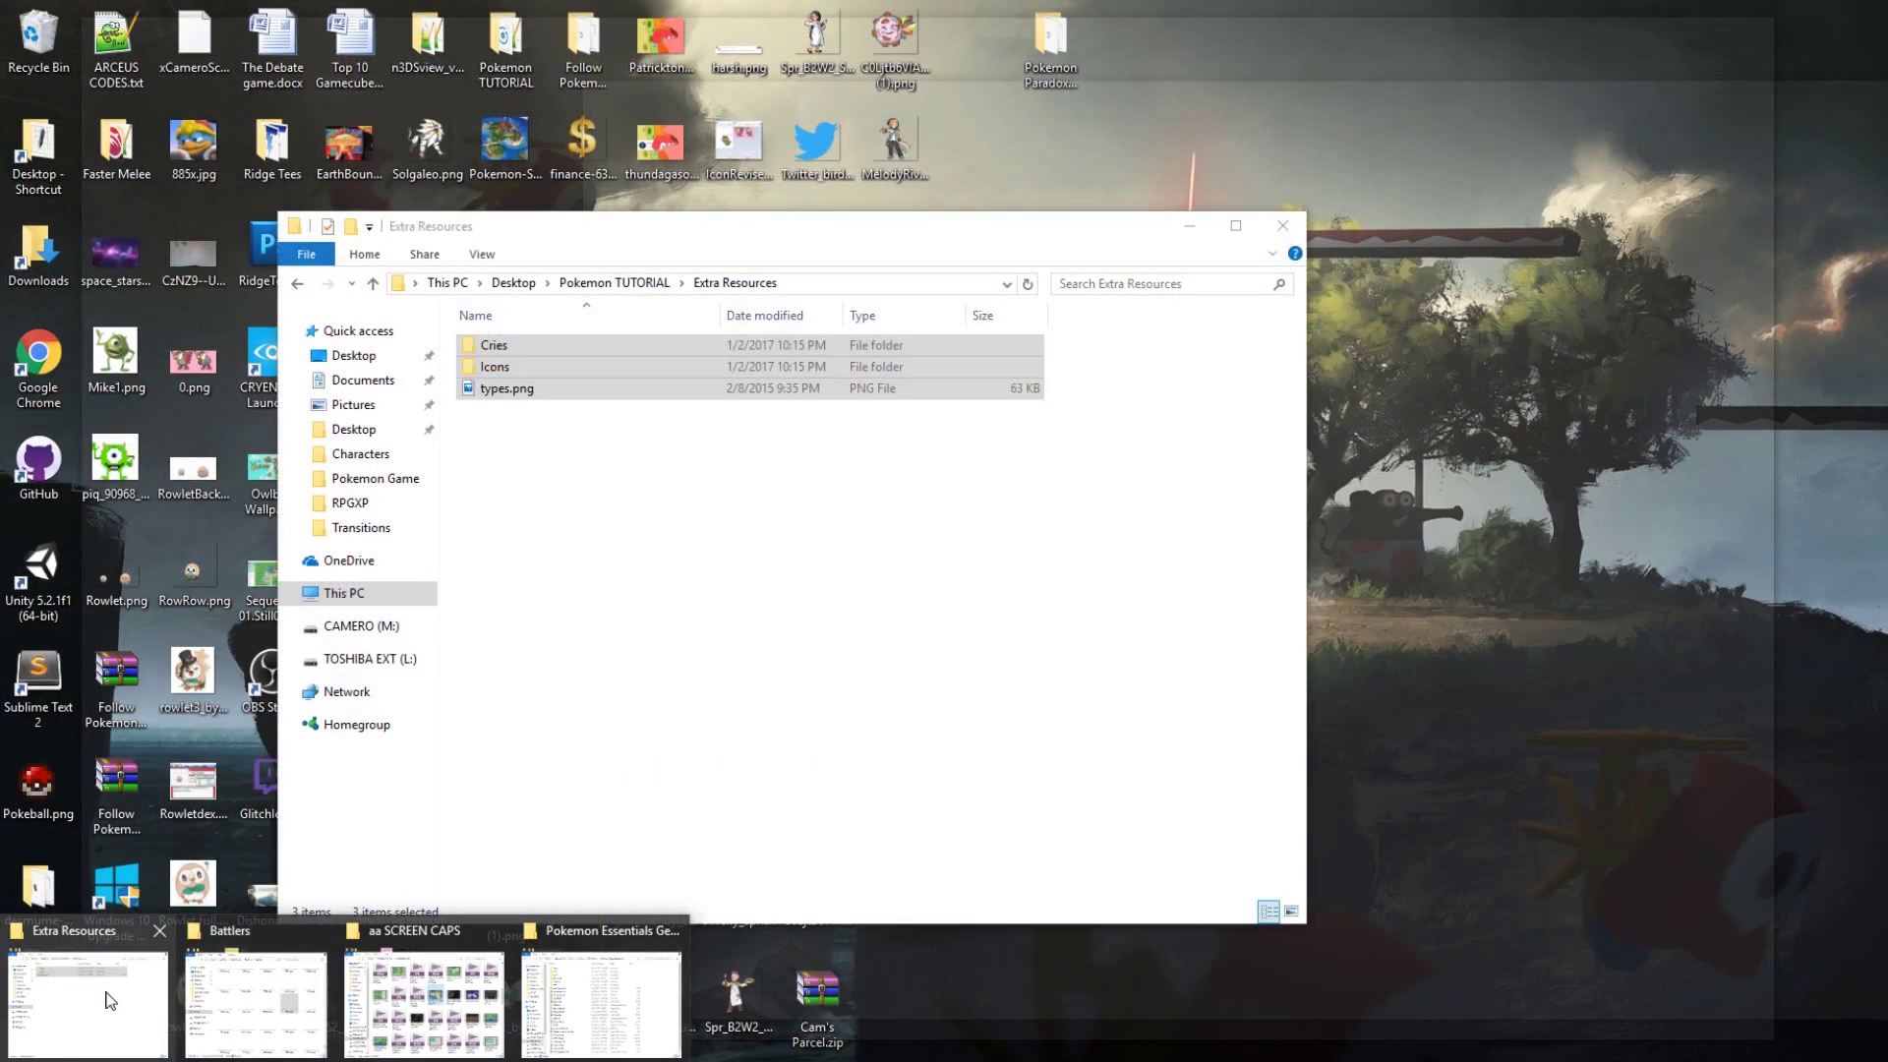
click(110, 1000)
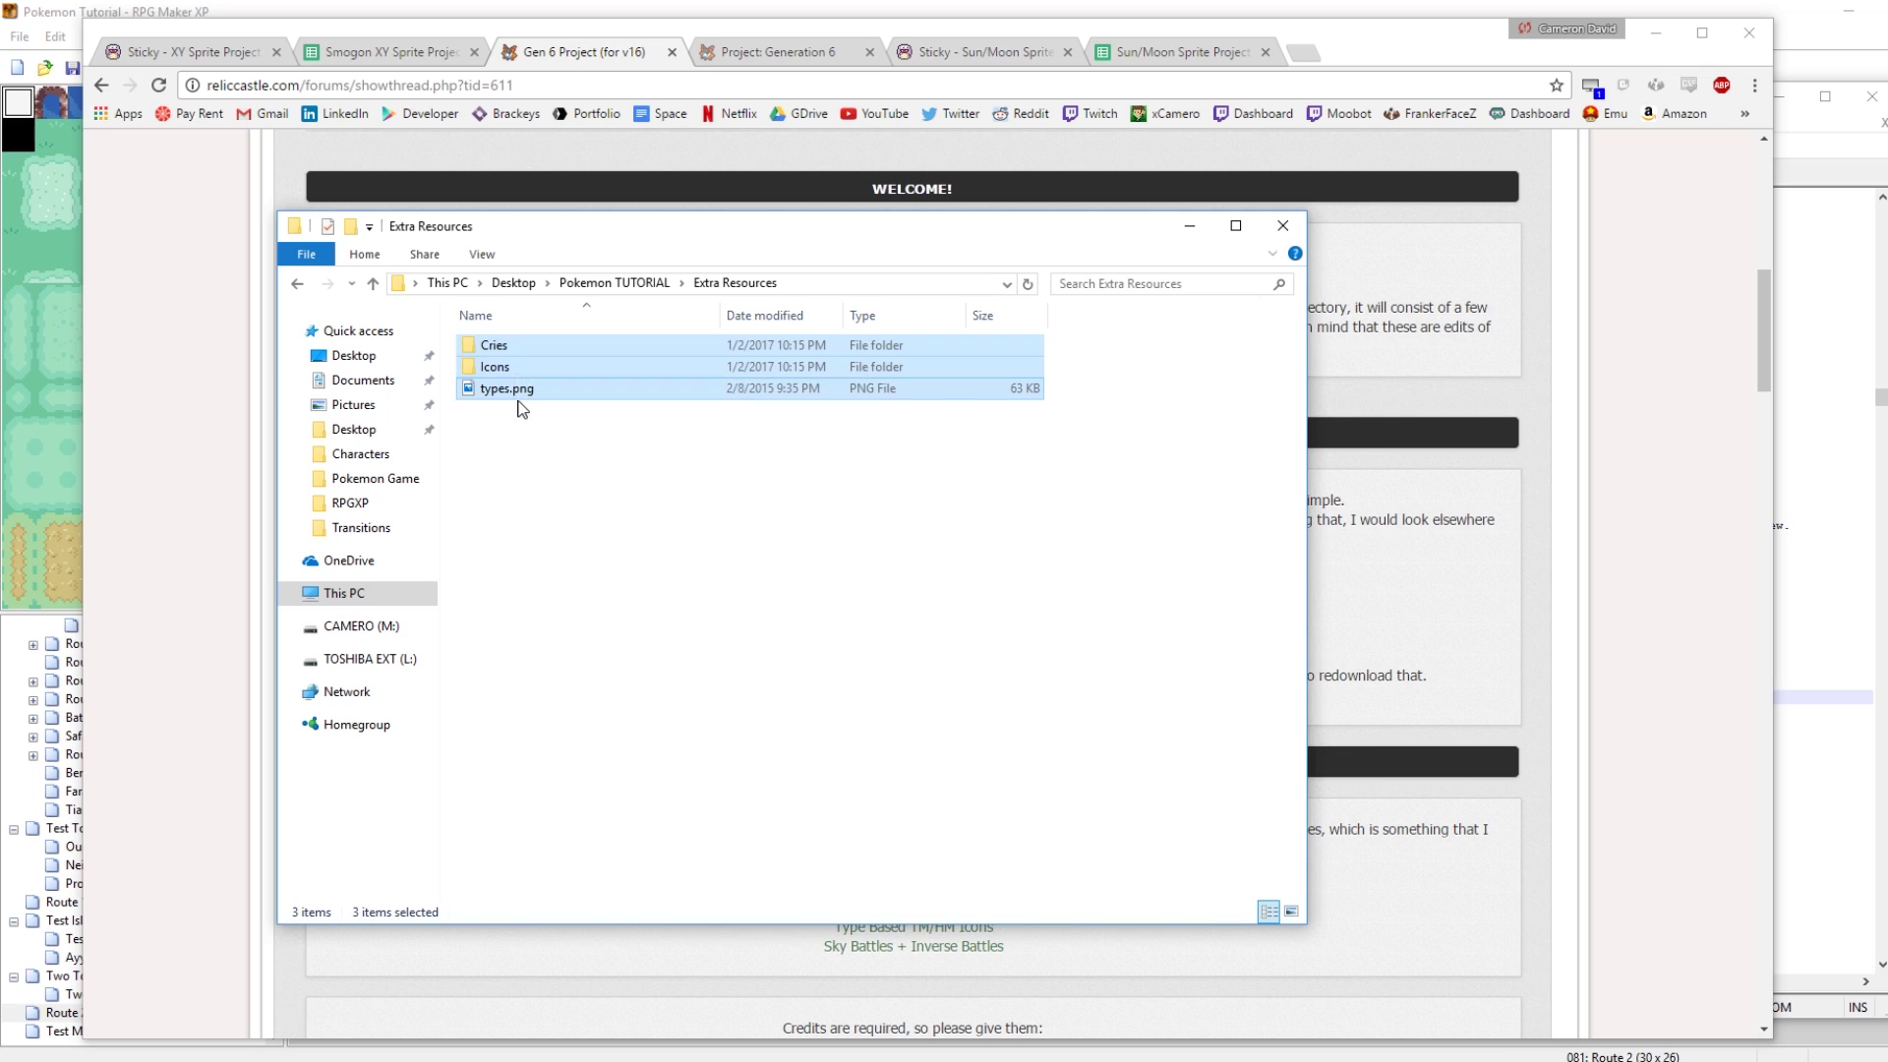
click(521, 433)
click(510, 391)
click(344, 1058)
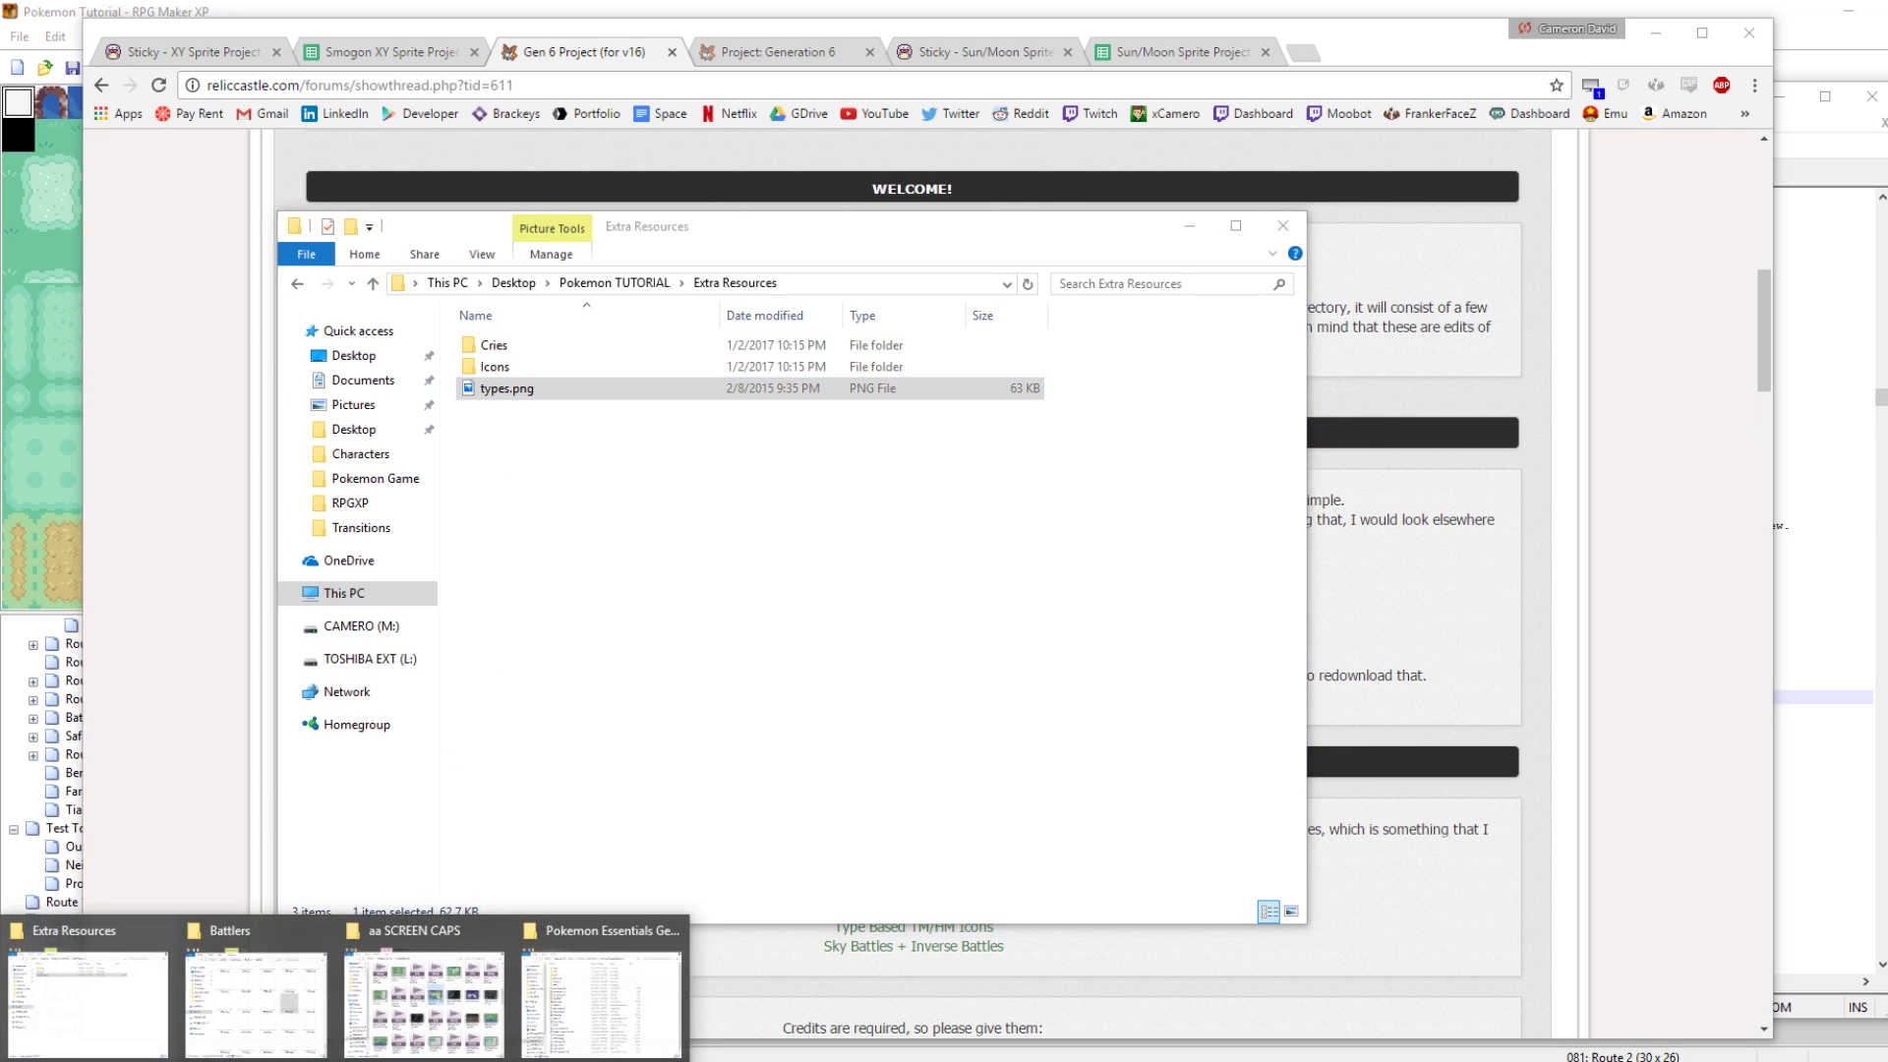
click(503, 395)
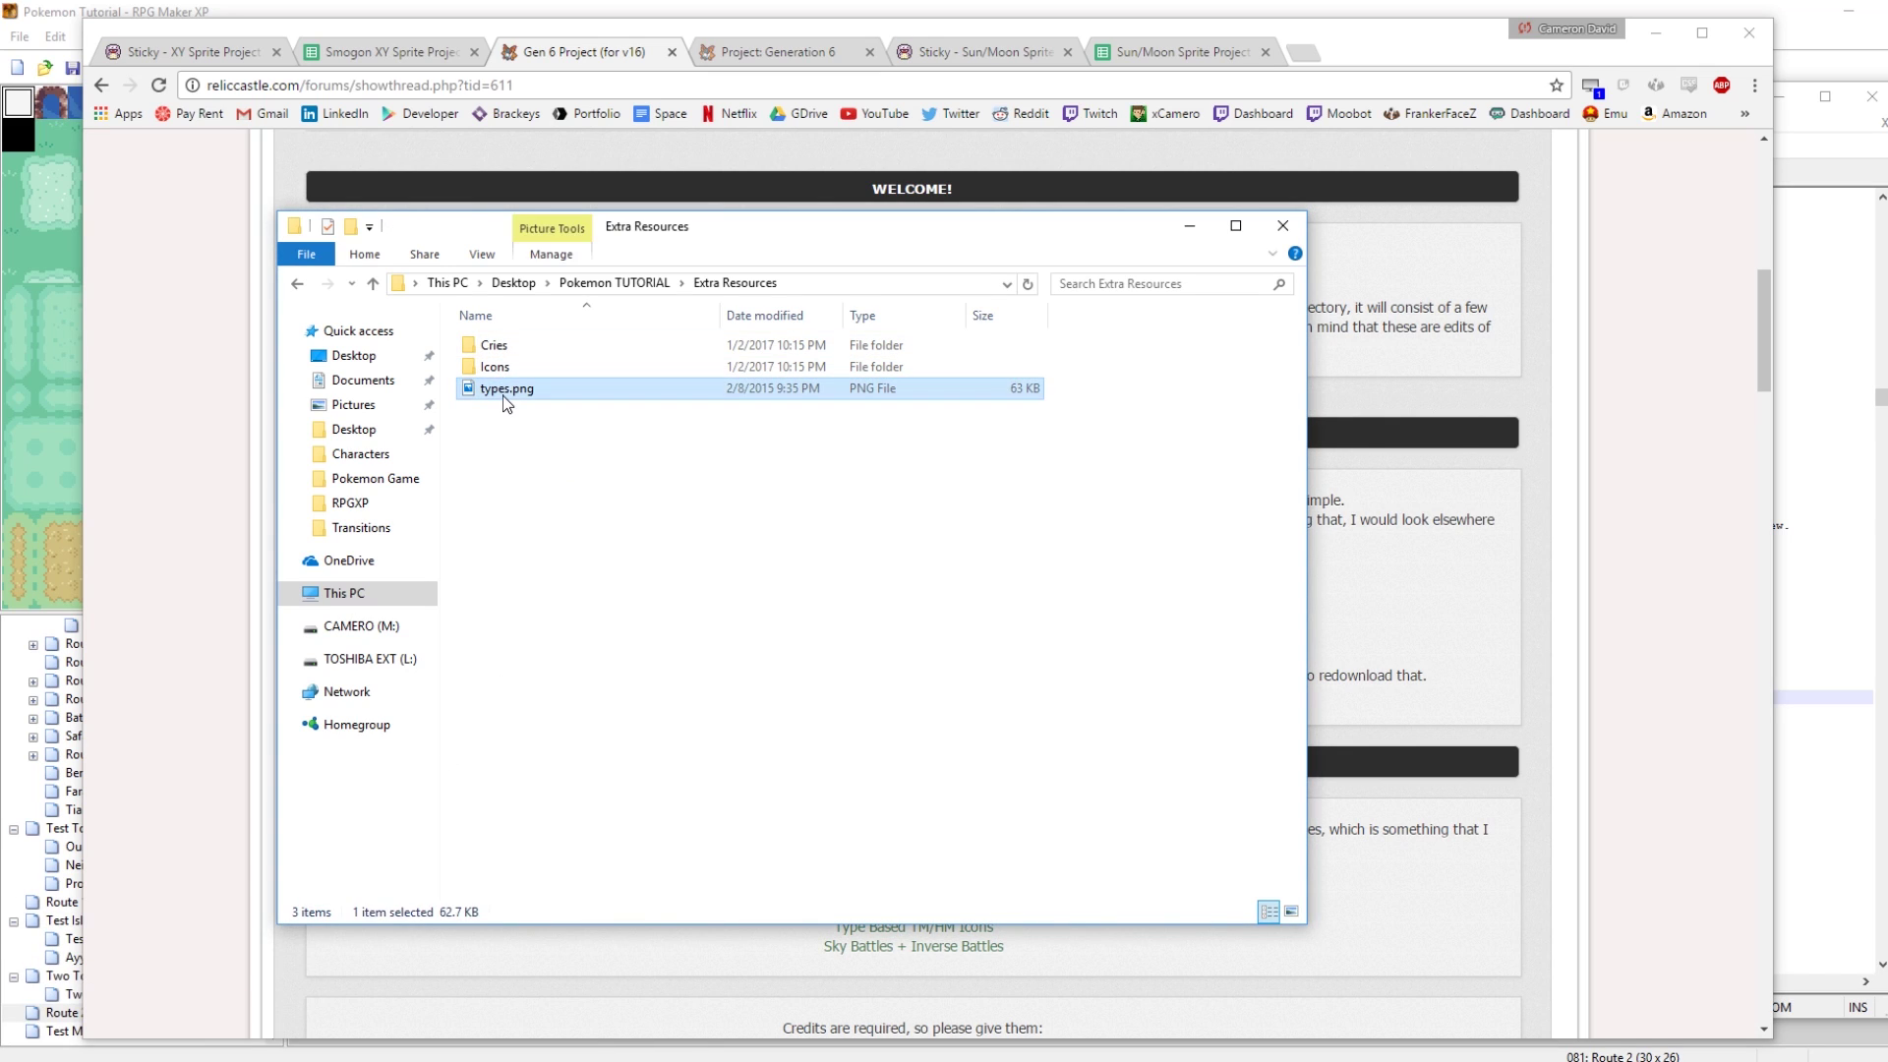
Paste types.png into the Graphics\Pictures folder of Pokemon Game, replacing the existing file
click(640, 283)
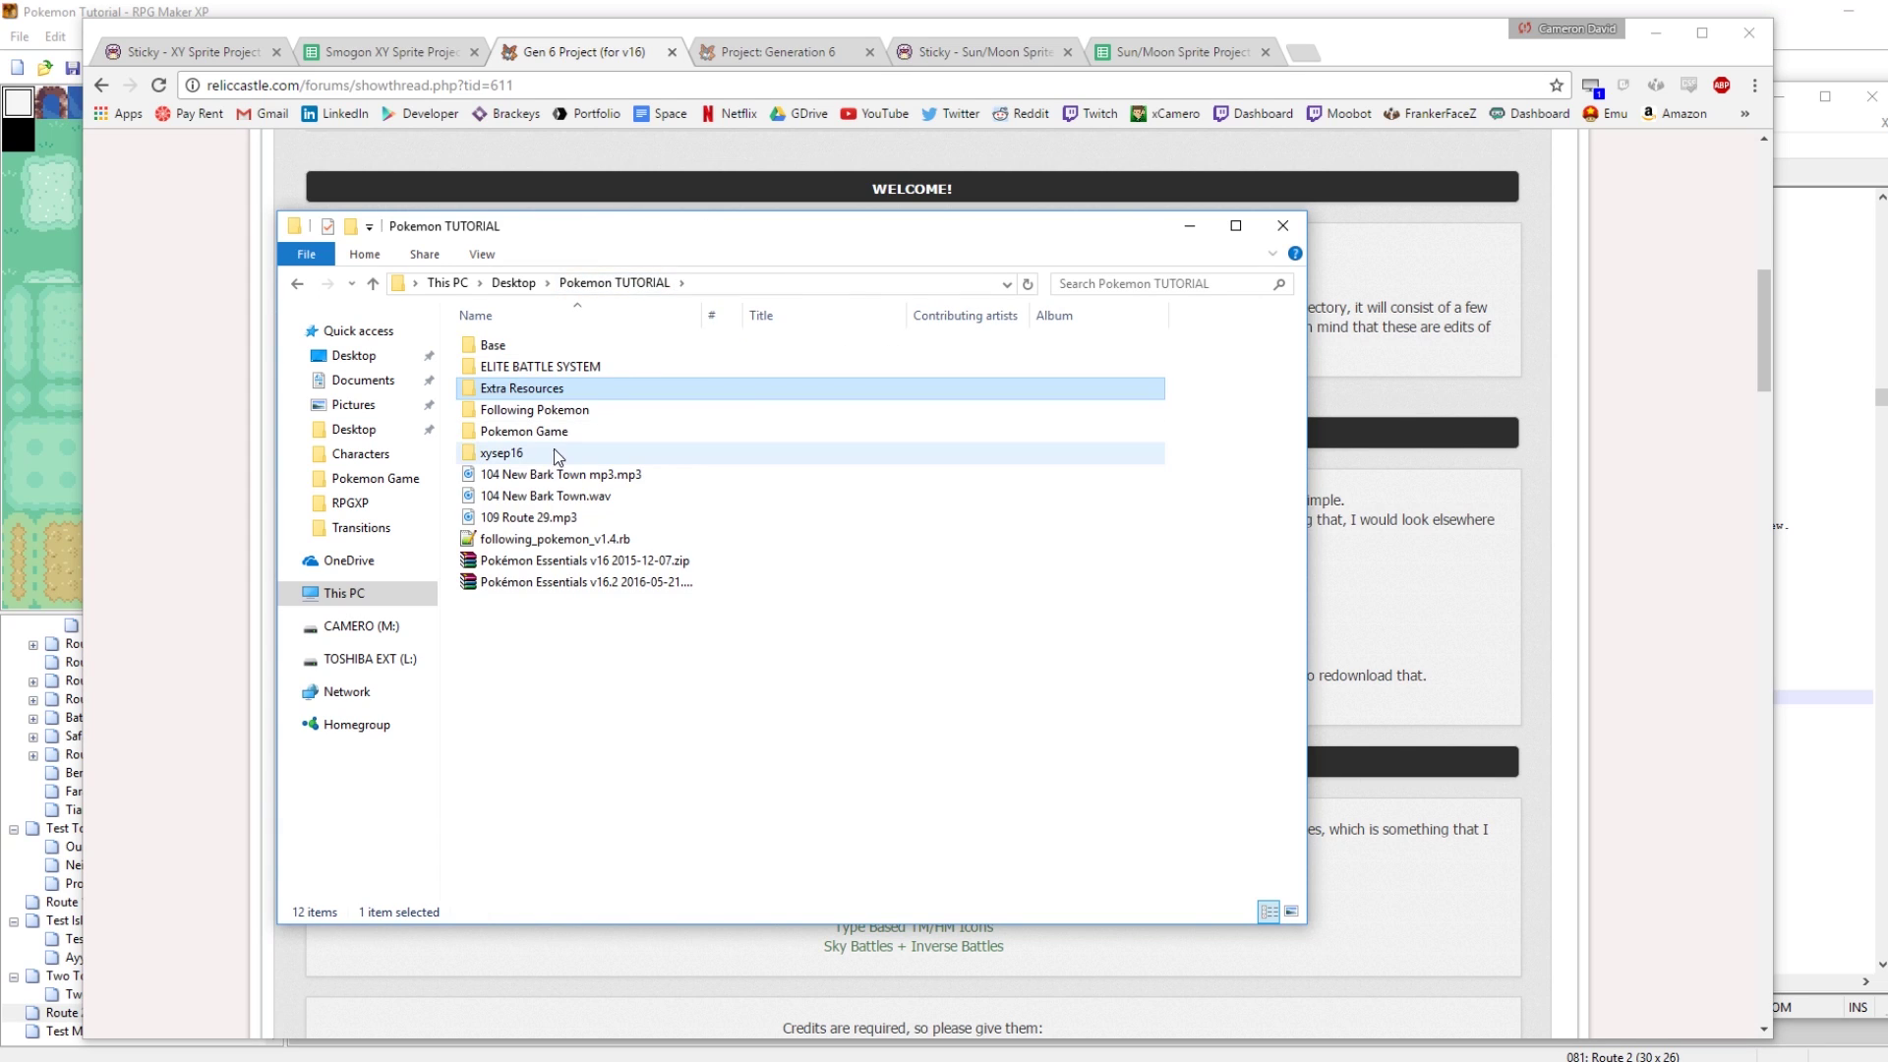
double_click(513, 433)
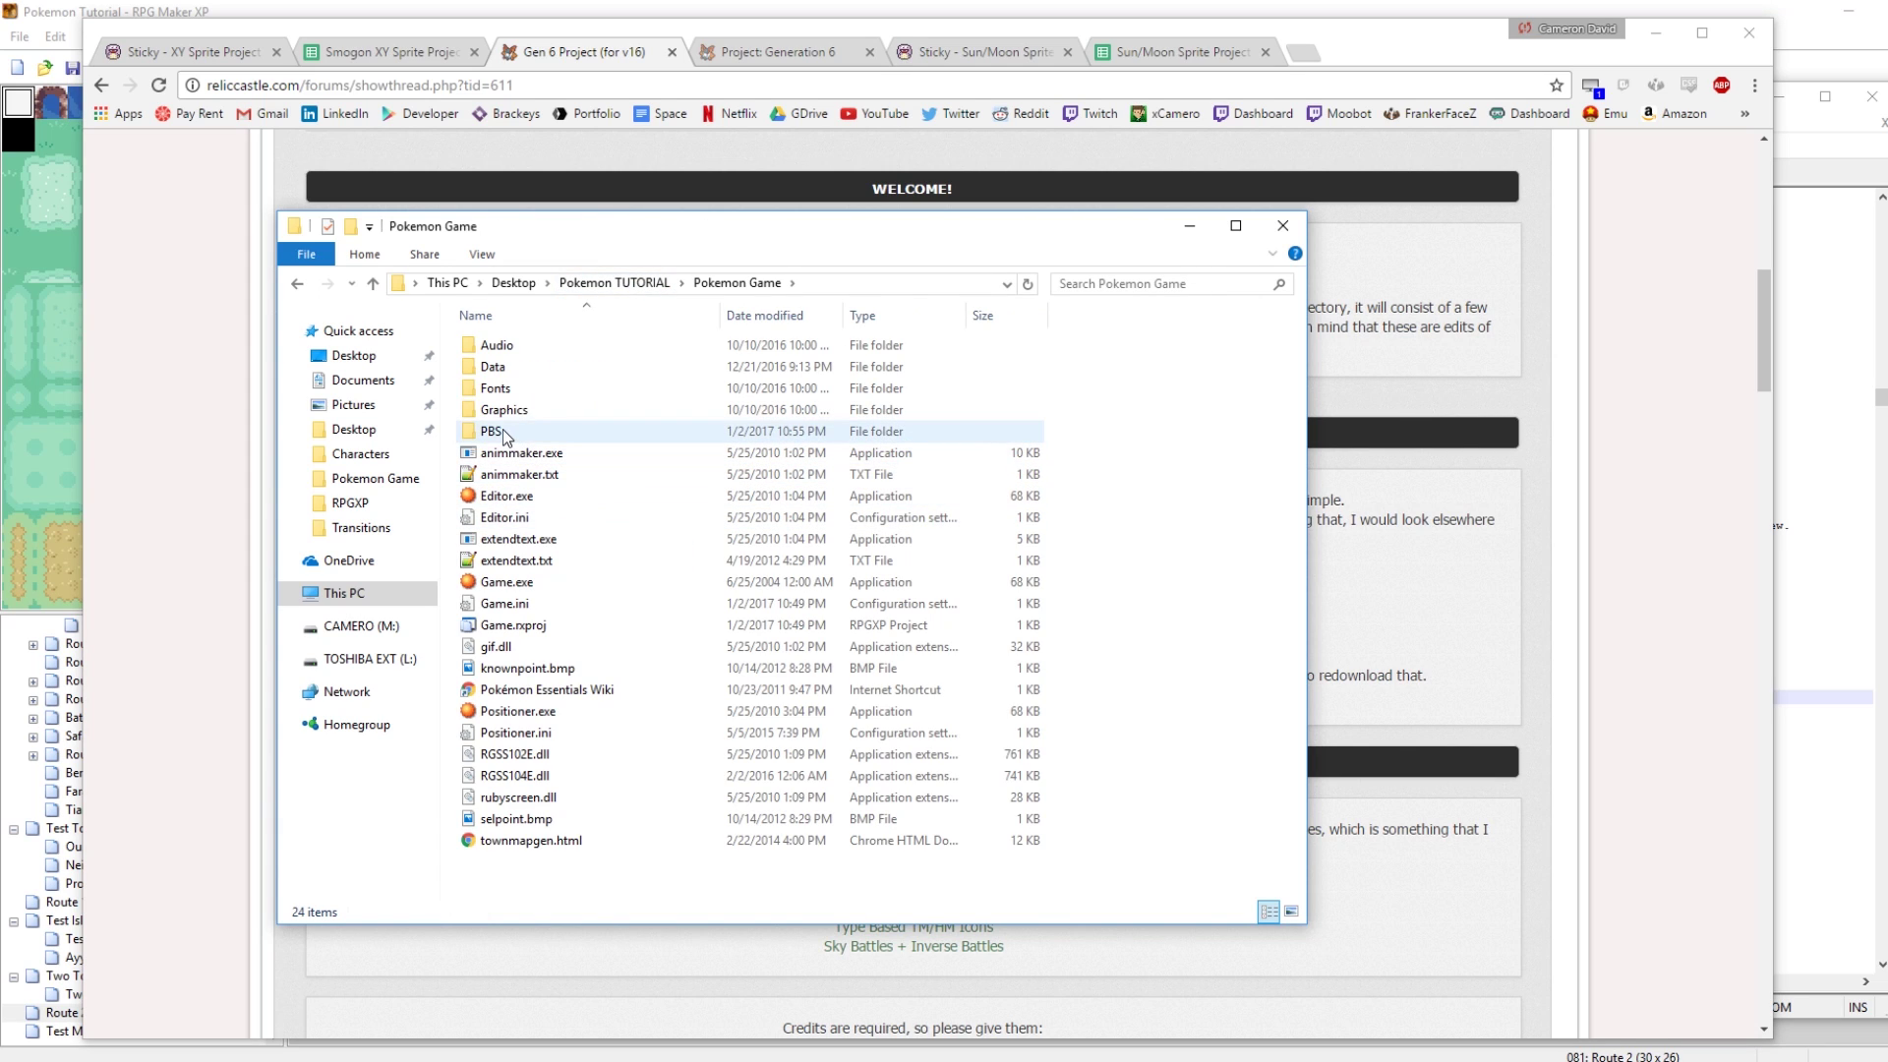
double_click(504, 411)
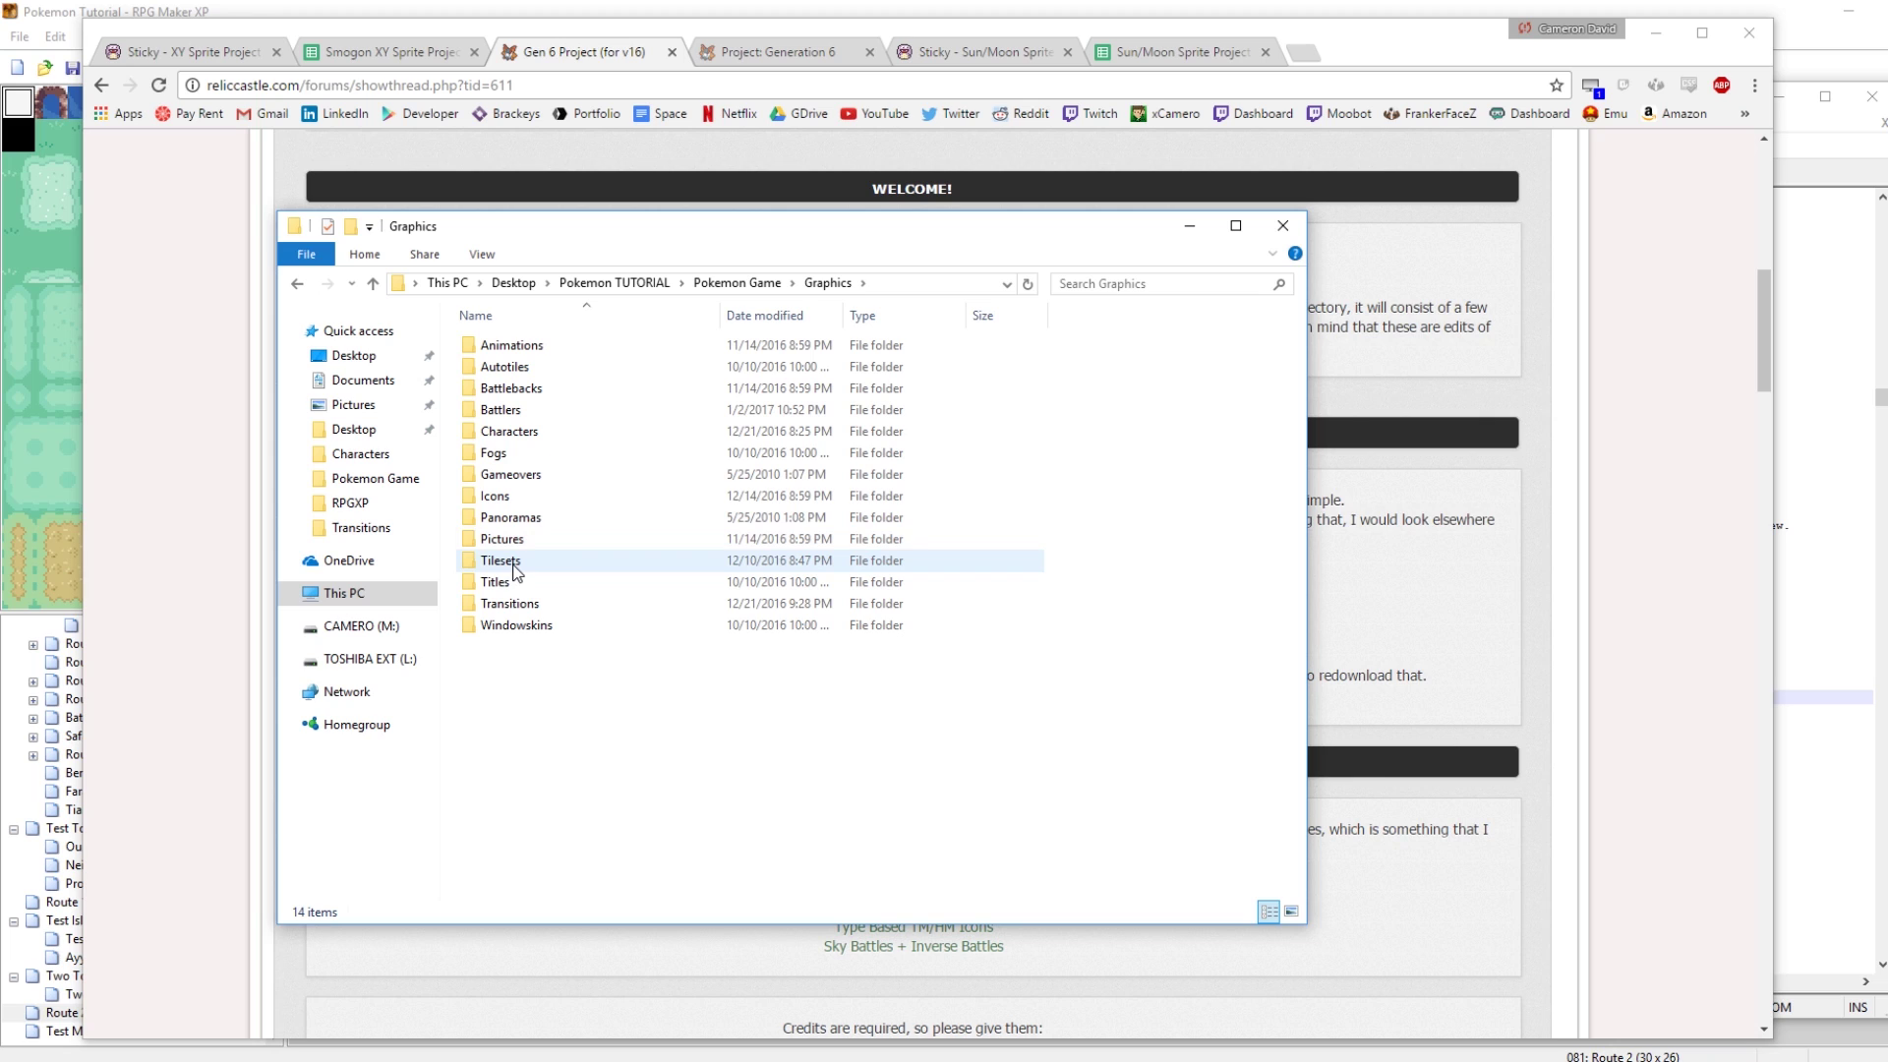
double_click(510, 546)
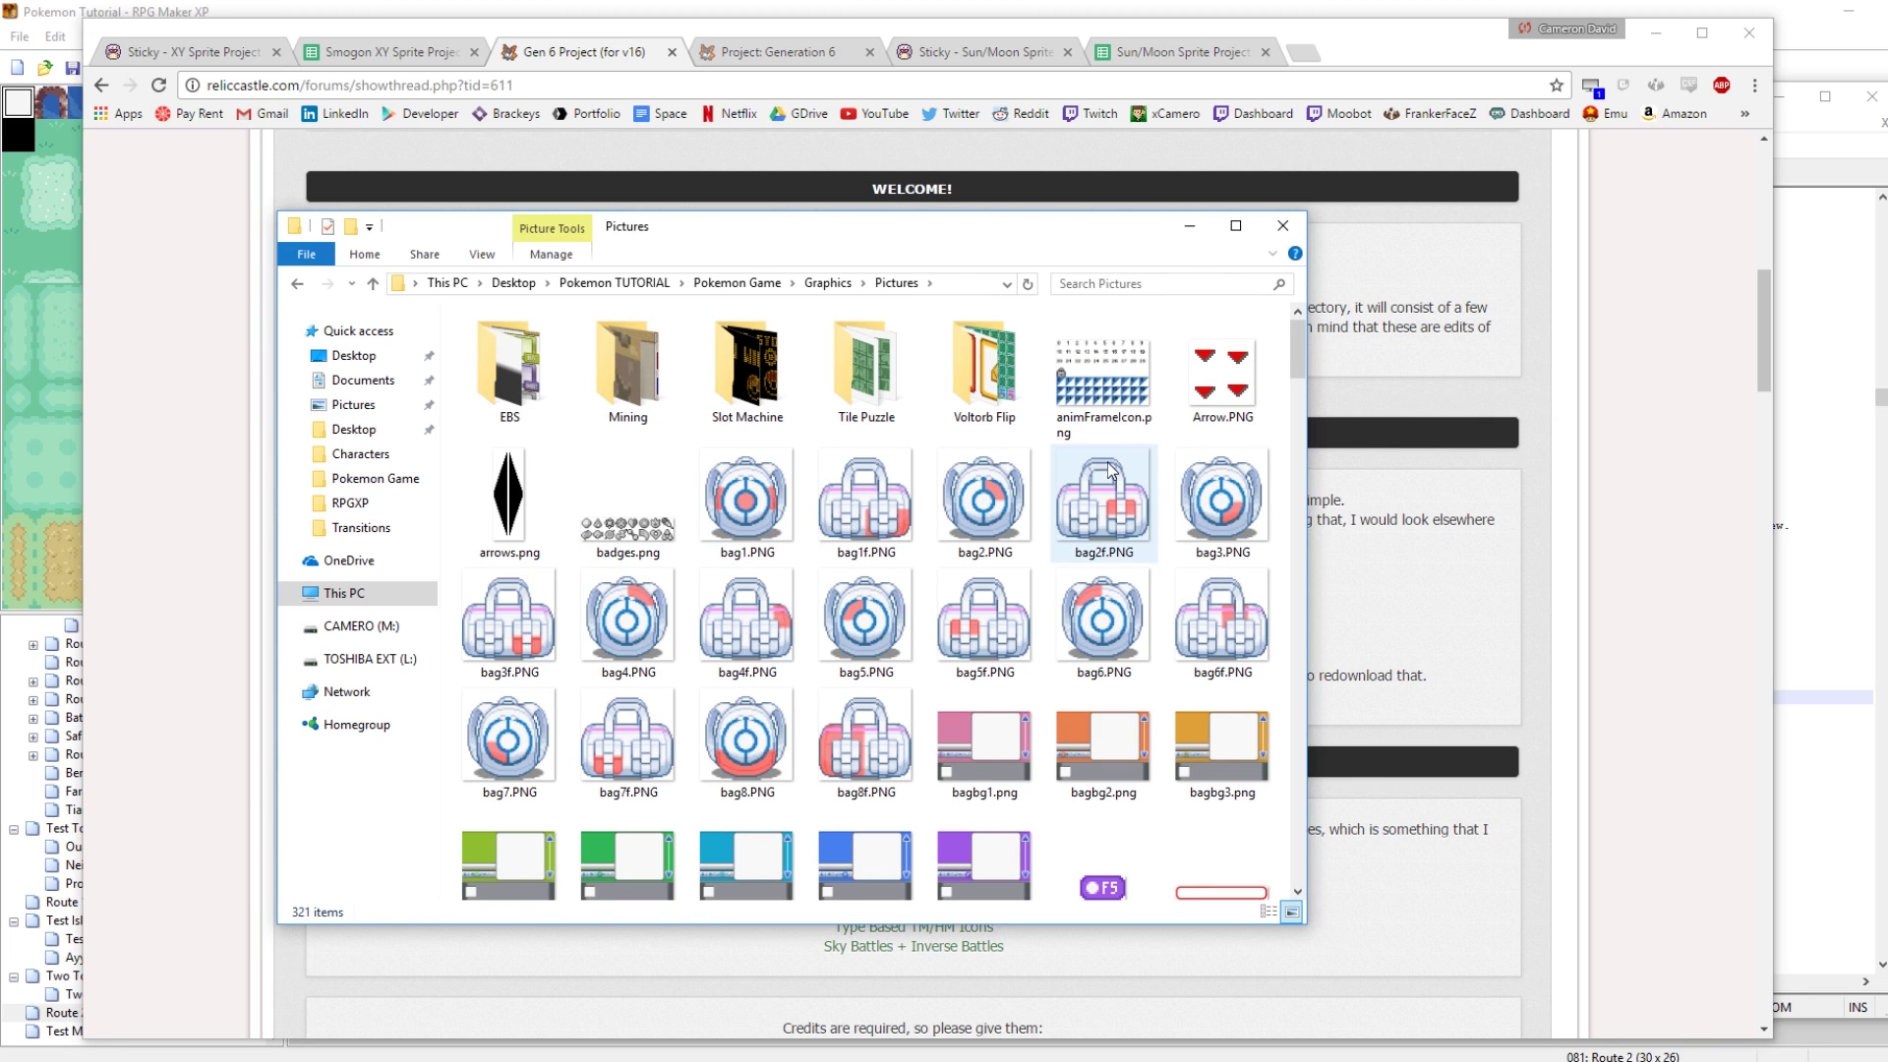
key(ctrl+v)
click(906, 384)
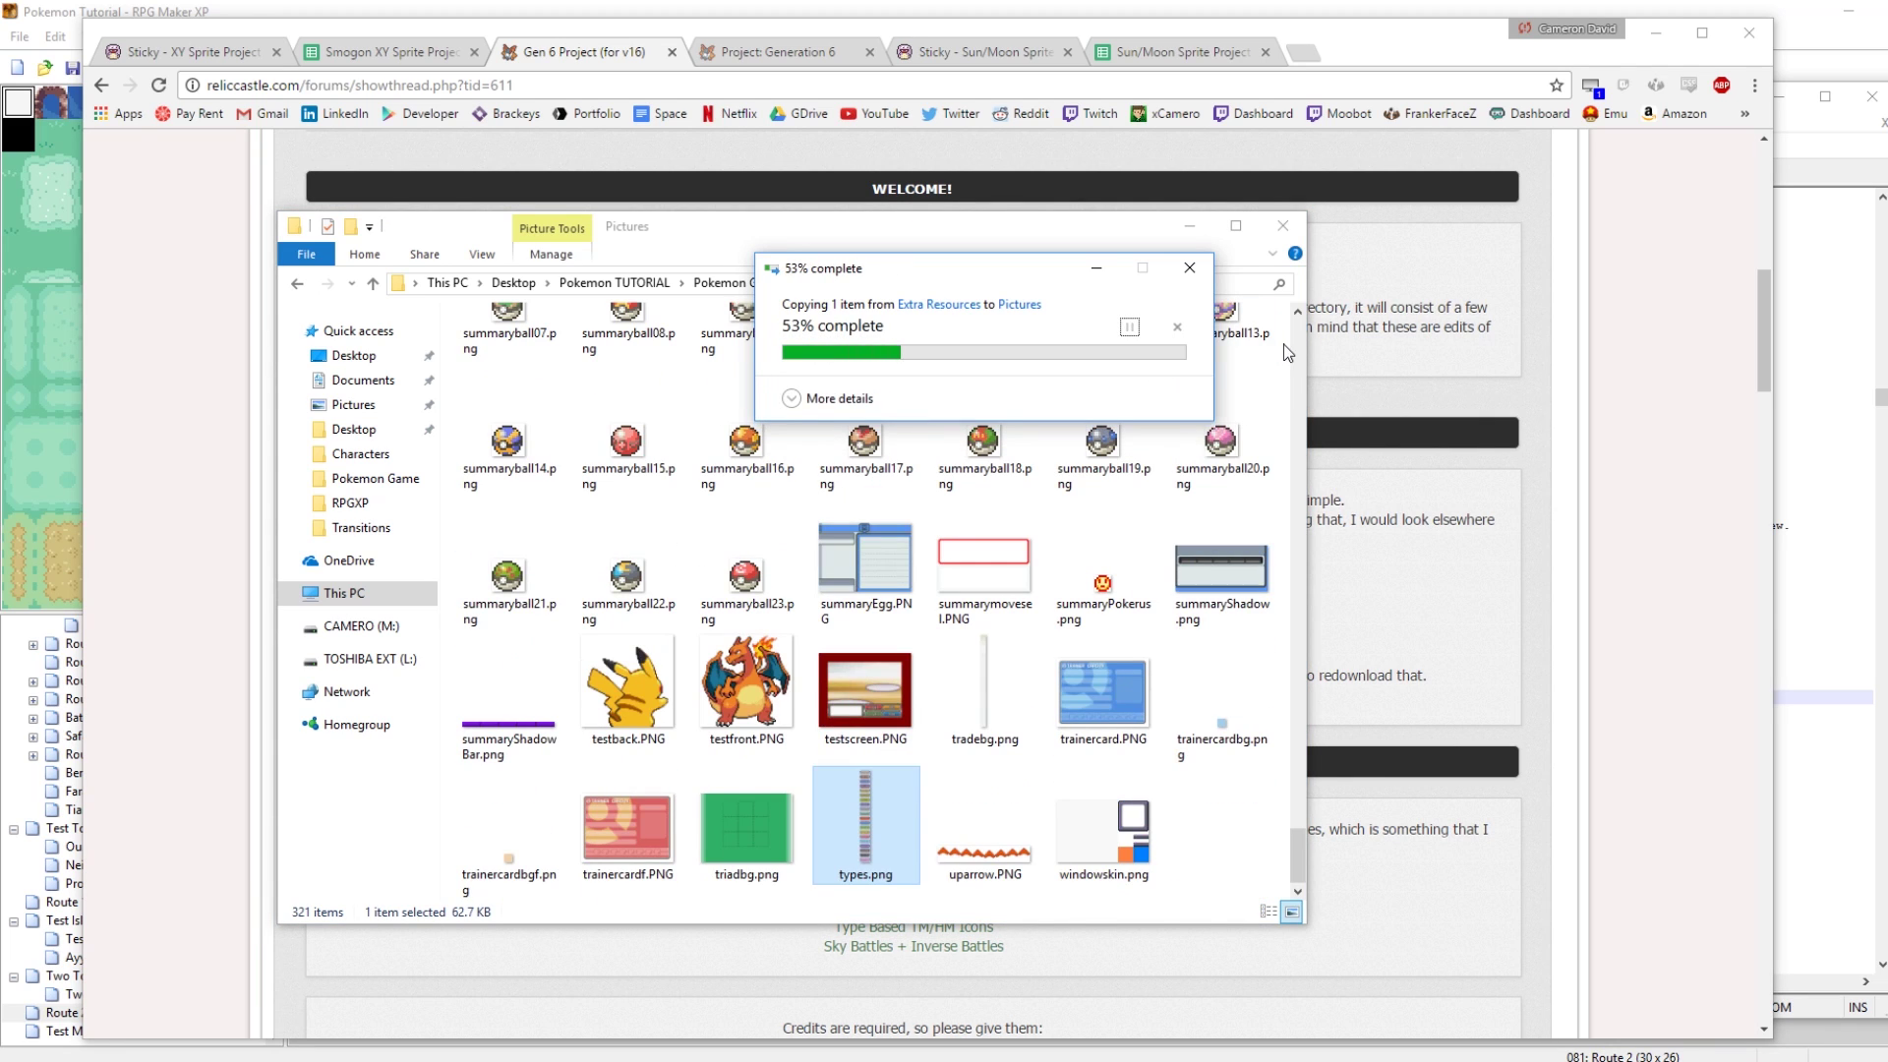
Inspect the pasted types.png in Paint at 800% zoom, from the Normal label down to Fairy, and close it
right_click(862, 836)
click(890, 214)
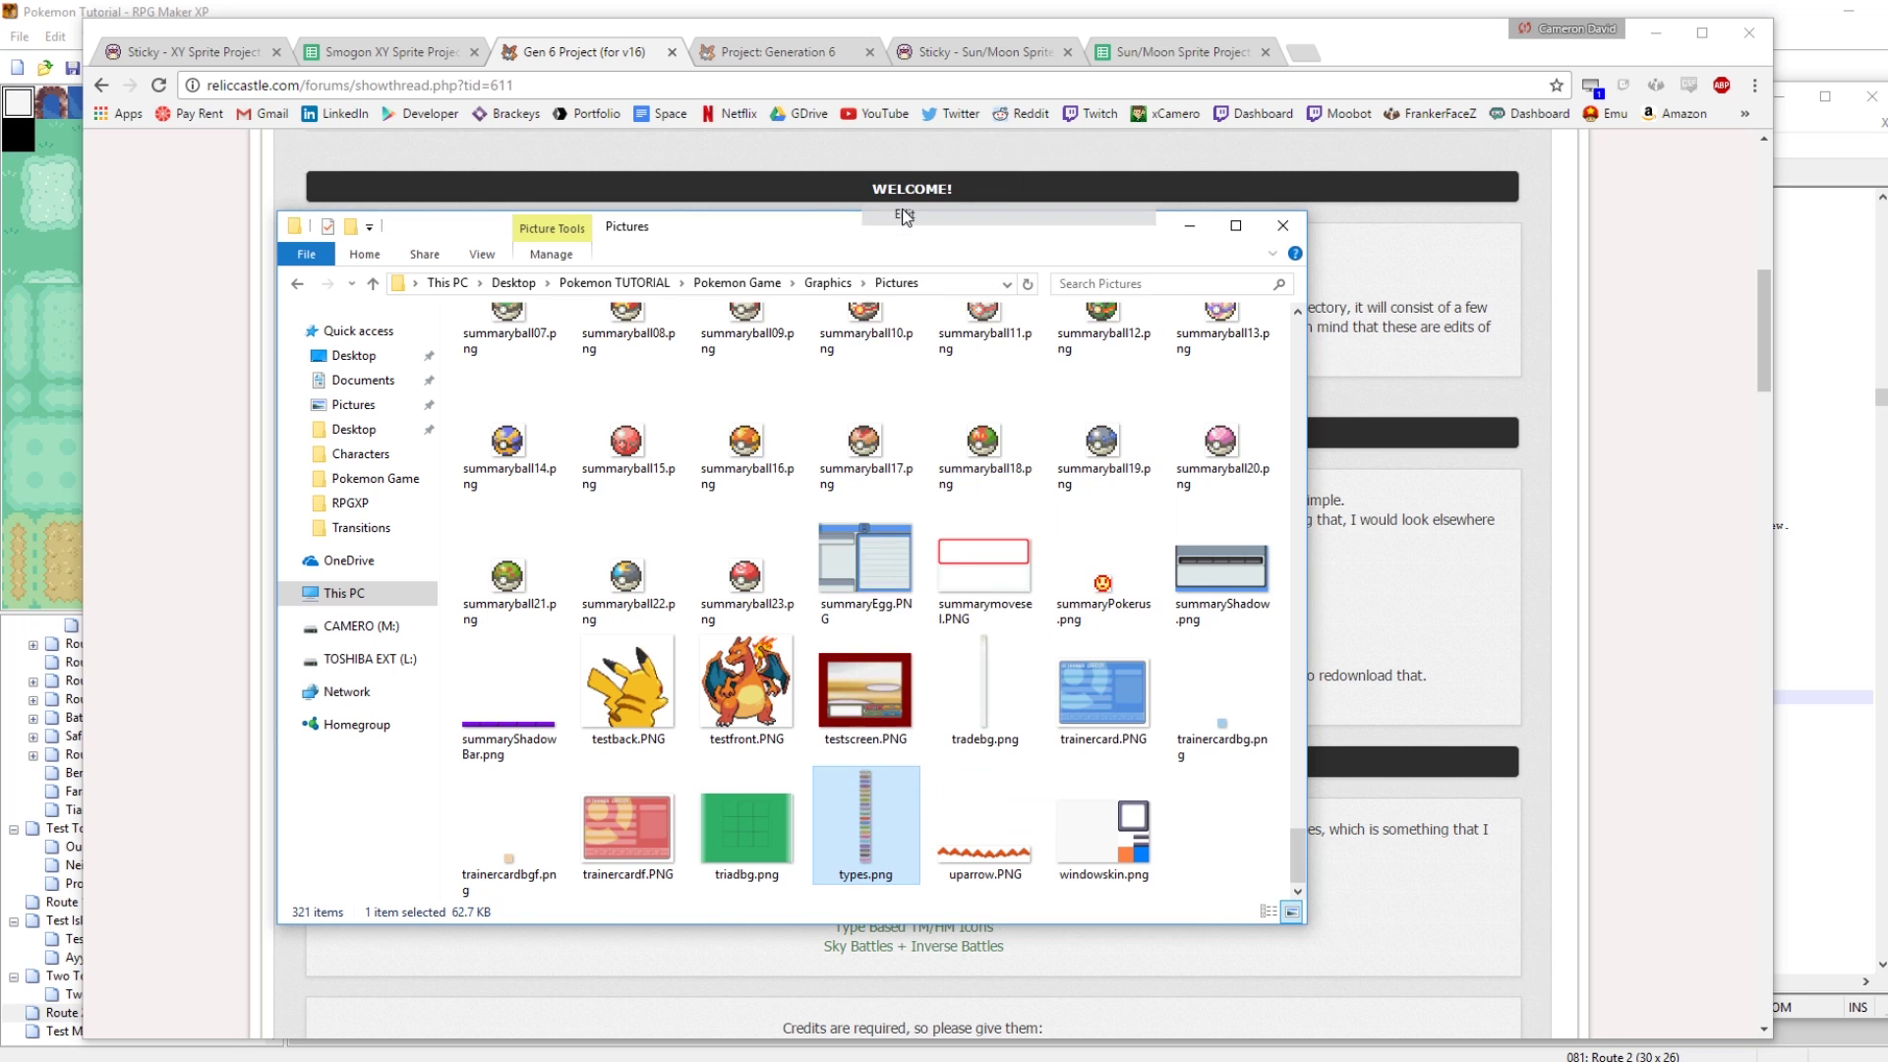
click(1786, 1032)
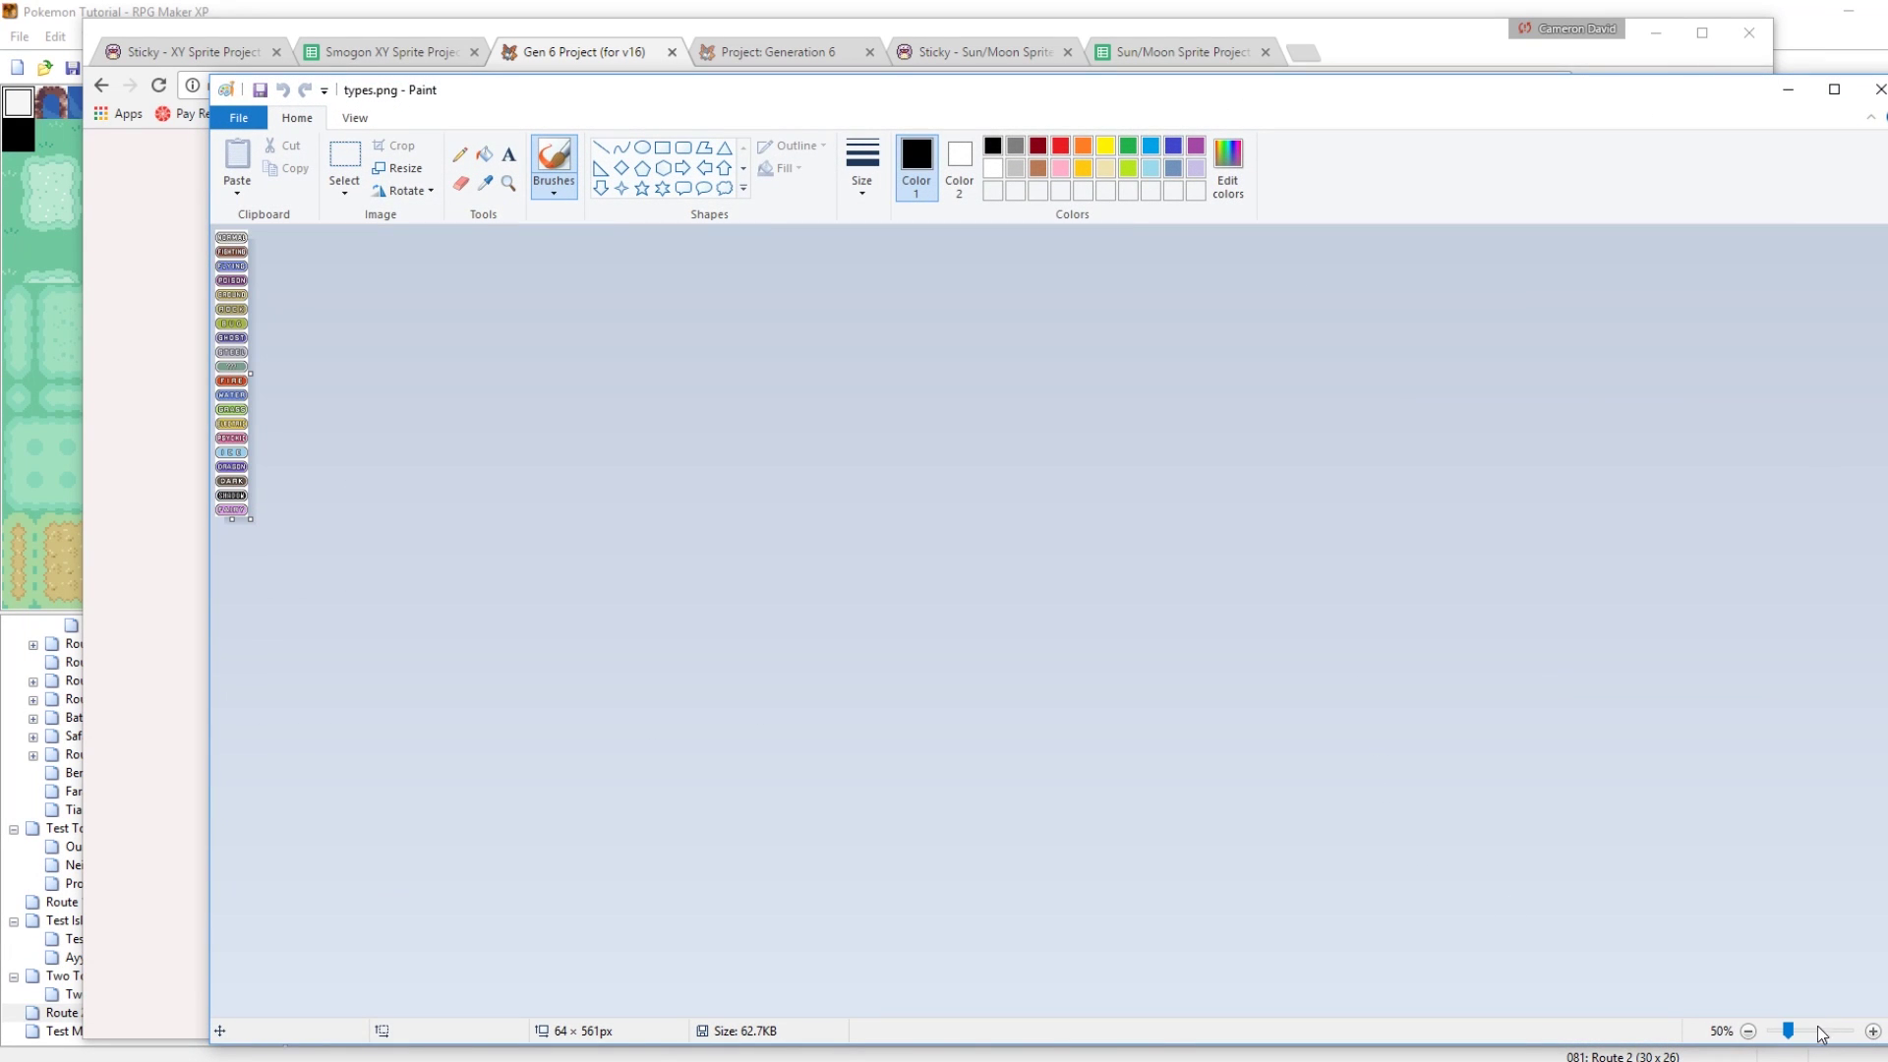
drag(1787, 1032, 1849, 1031)
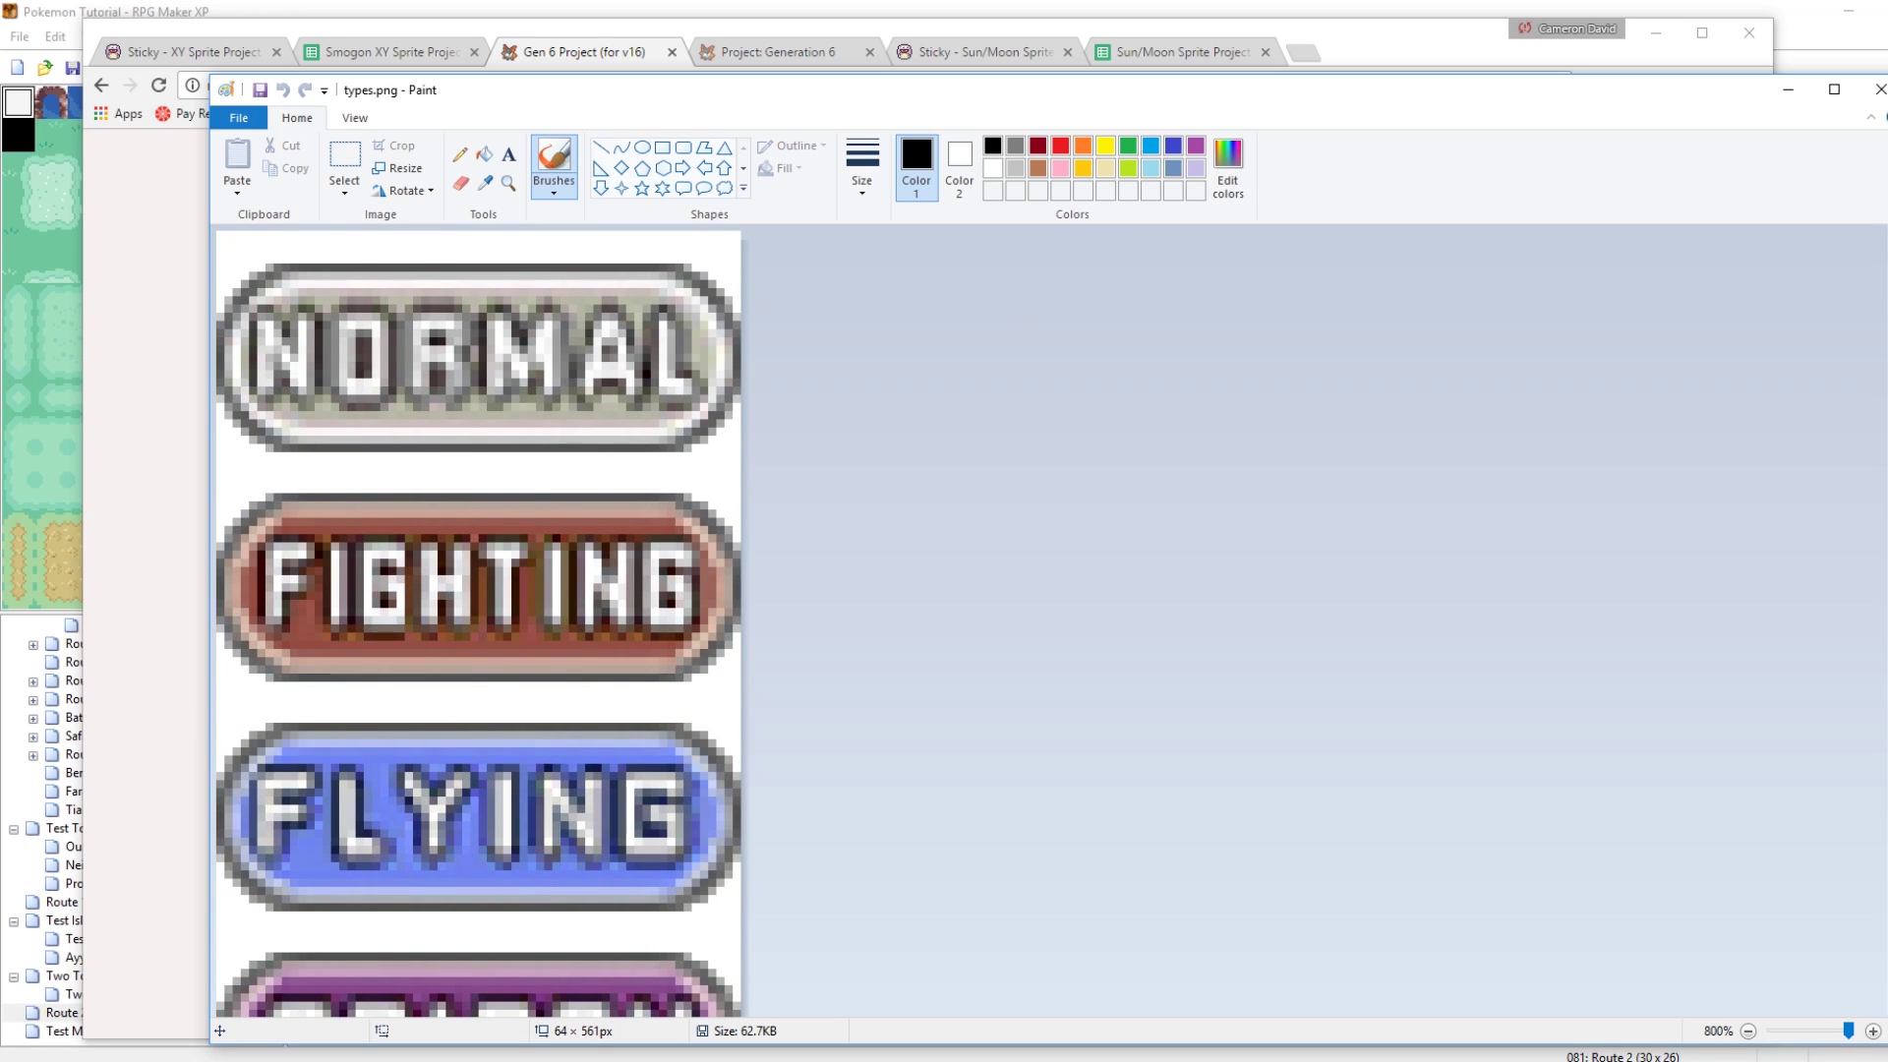
scroll(479, 621, down, 20)
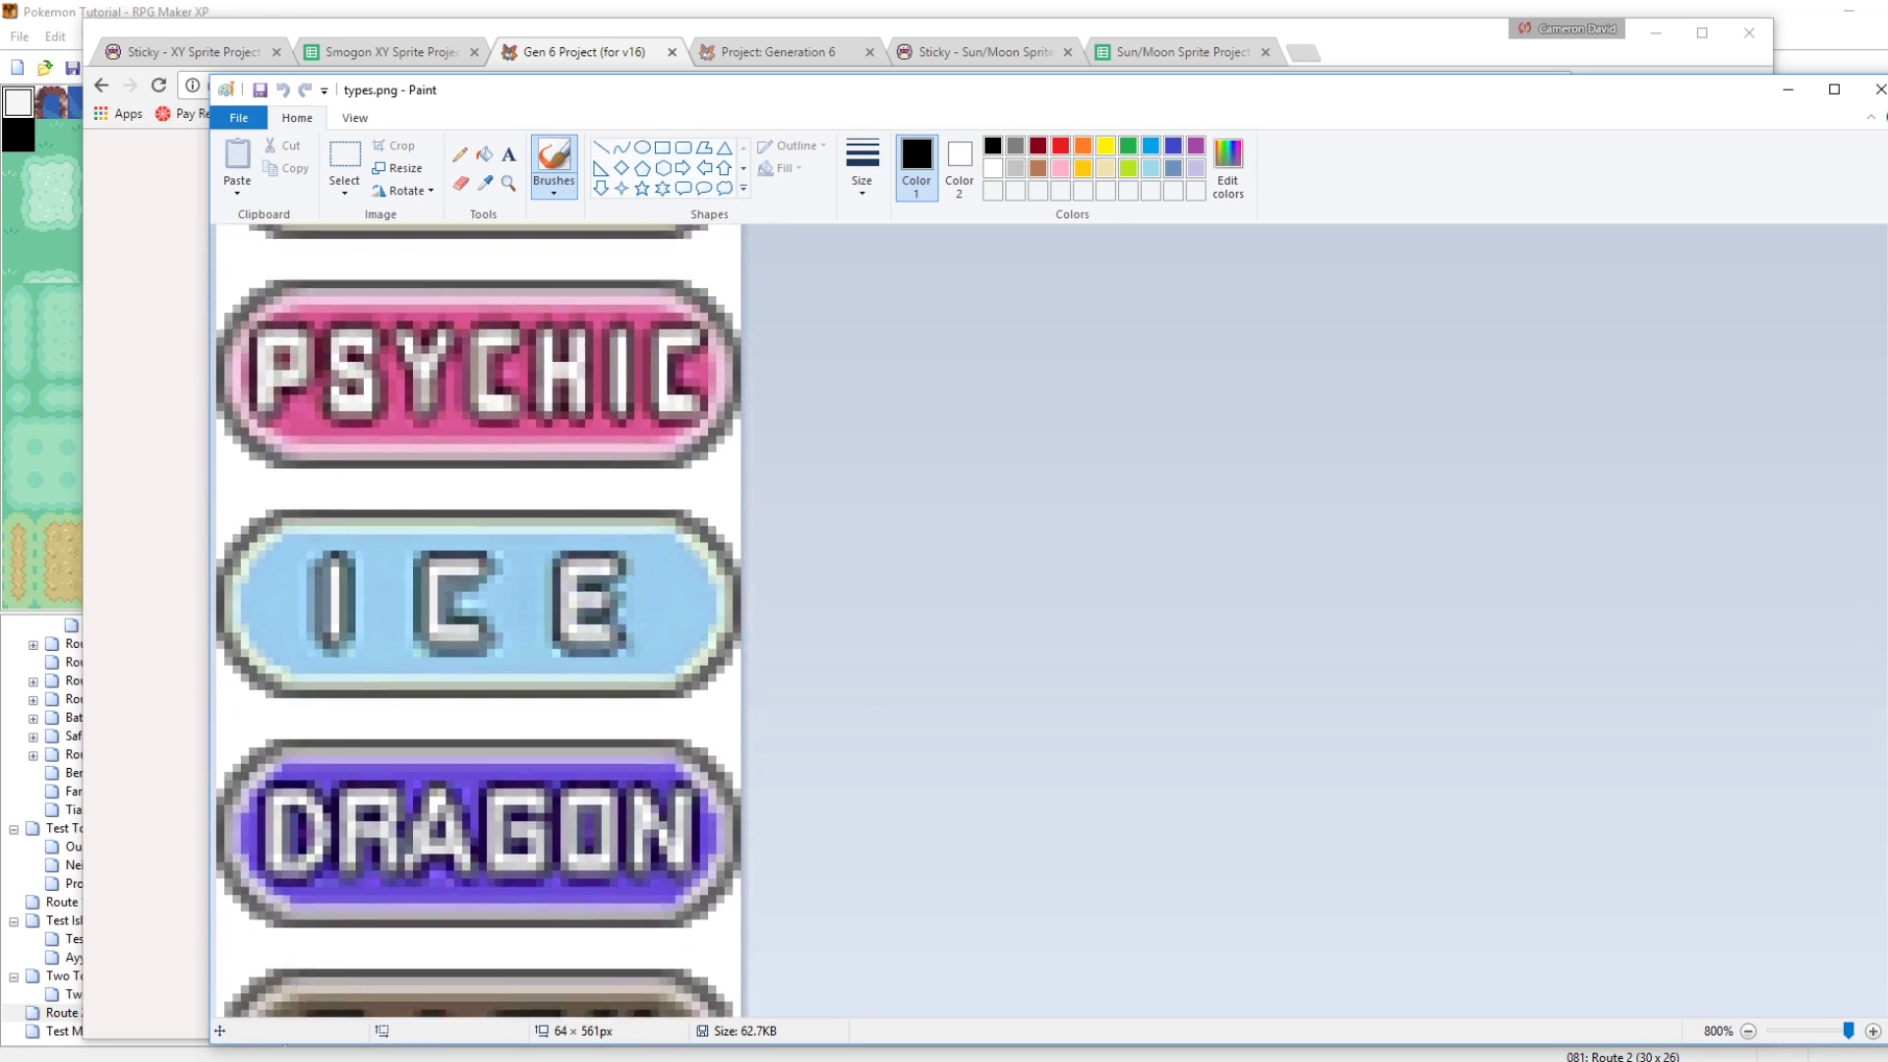
scroll(479, 621, down, 6)
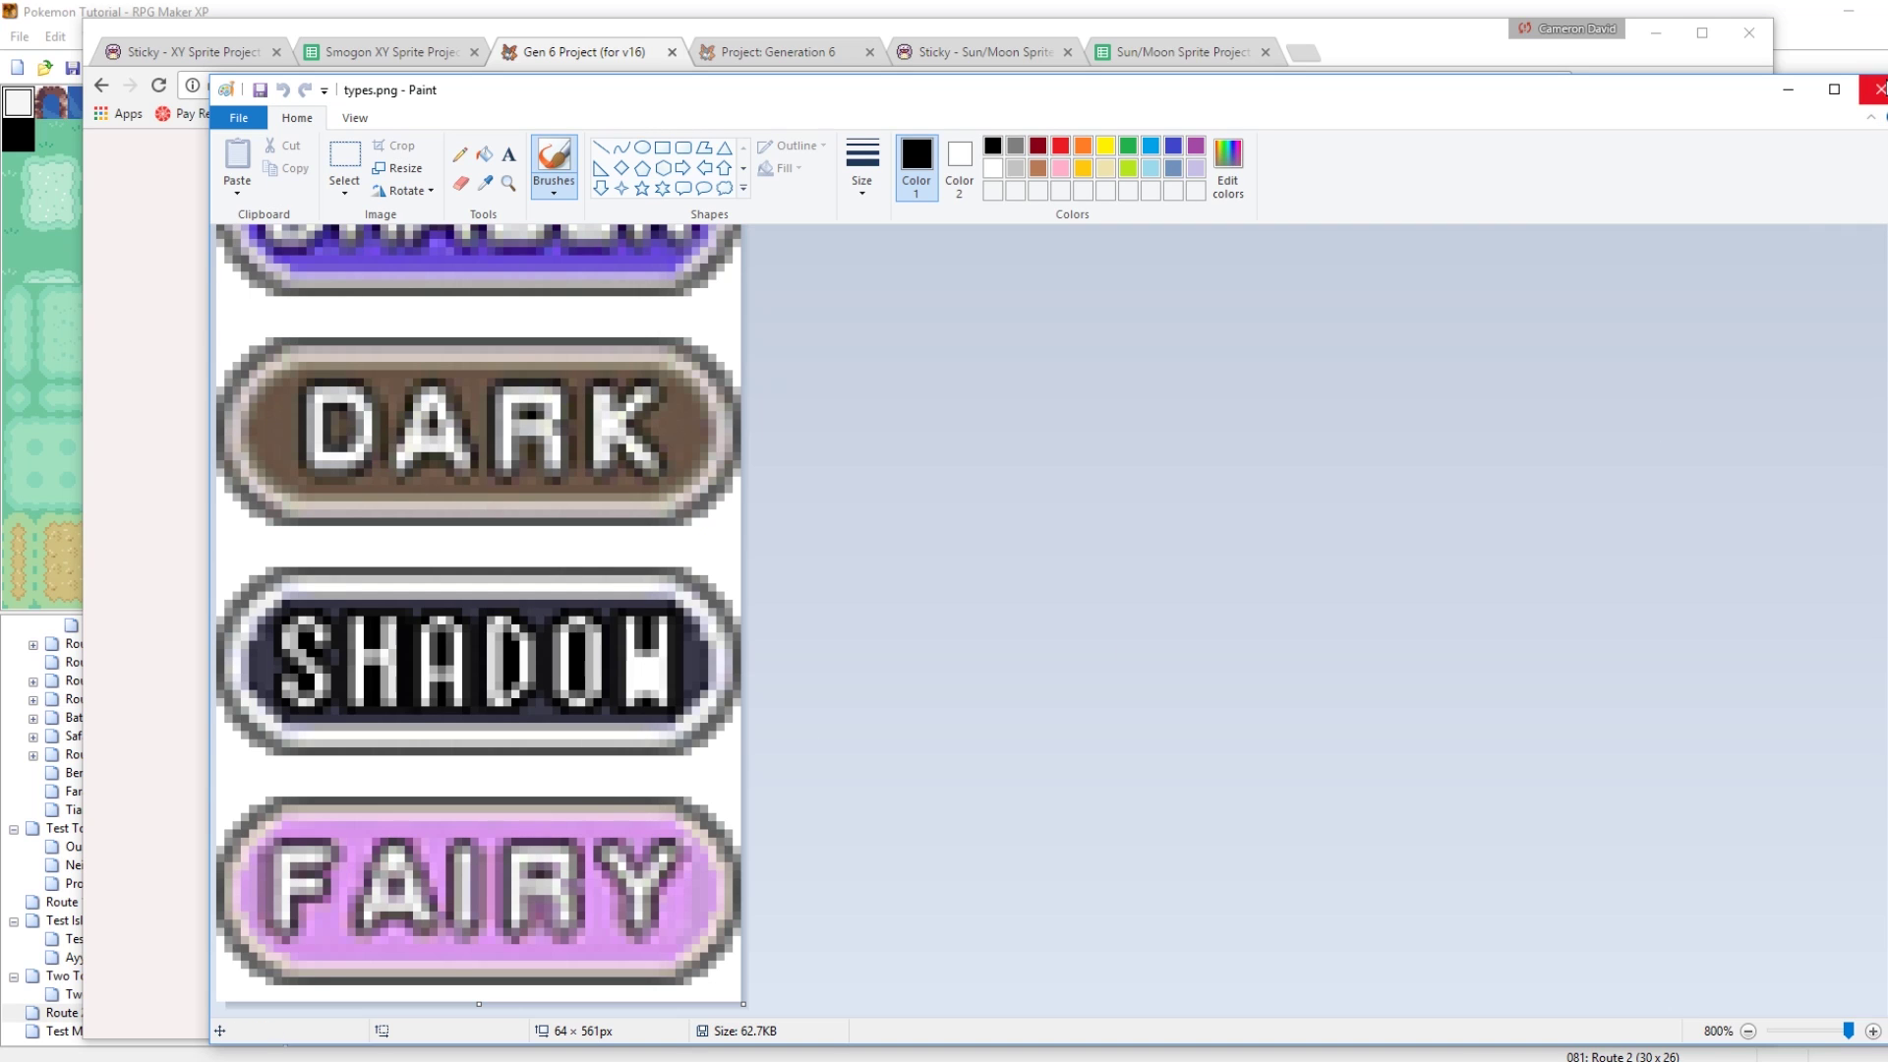
click(1878, 90)
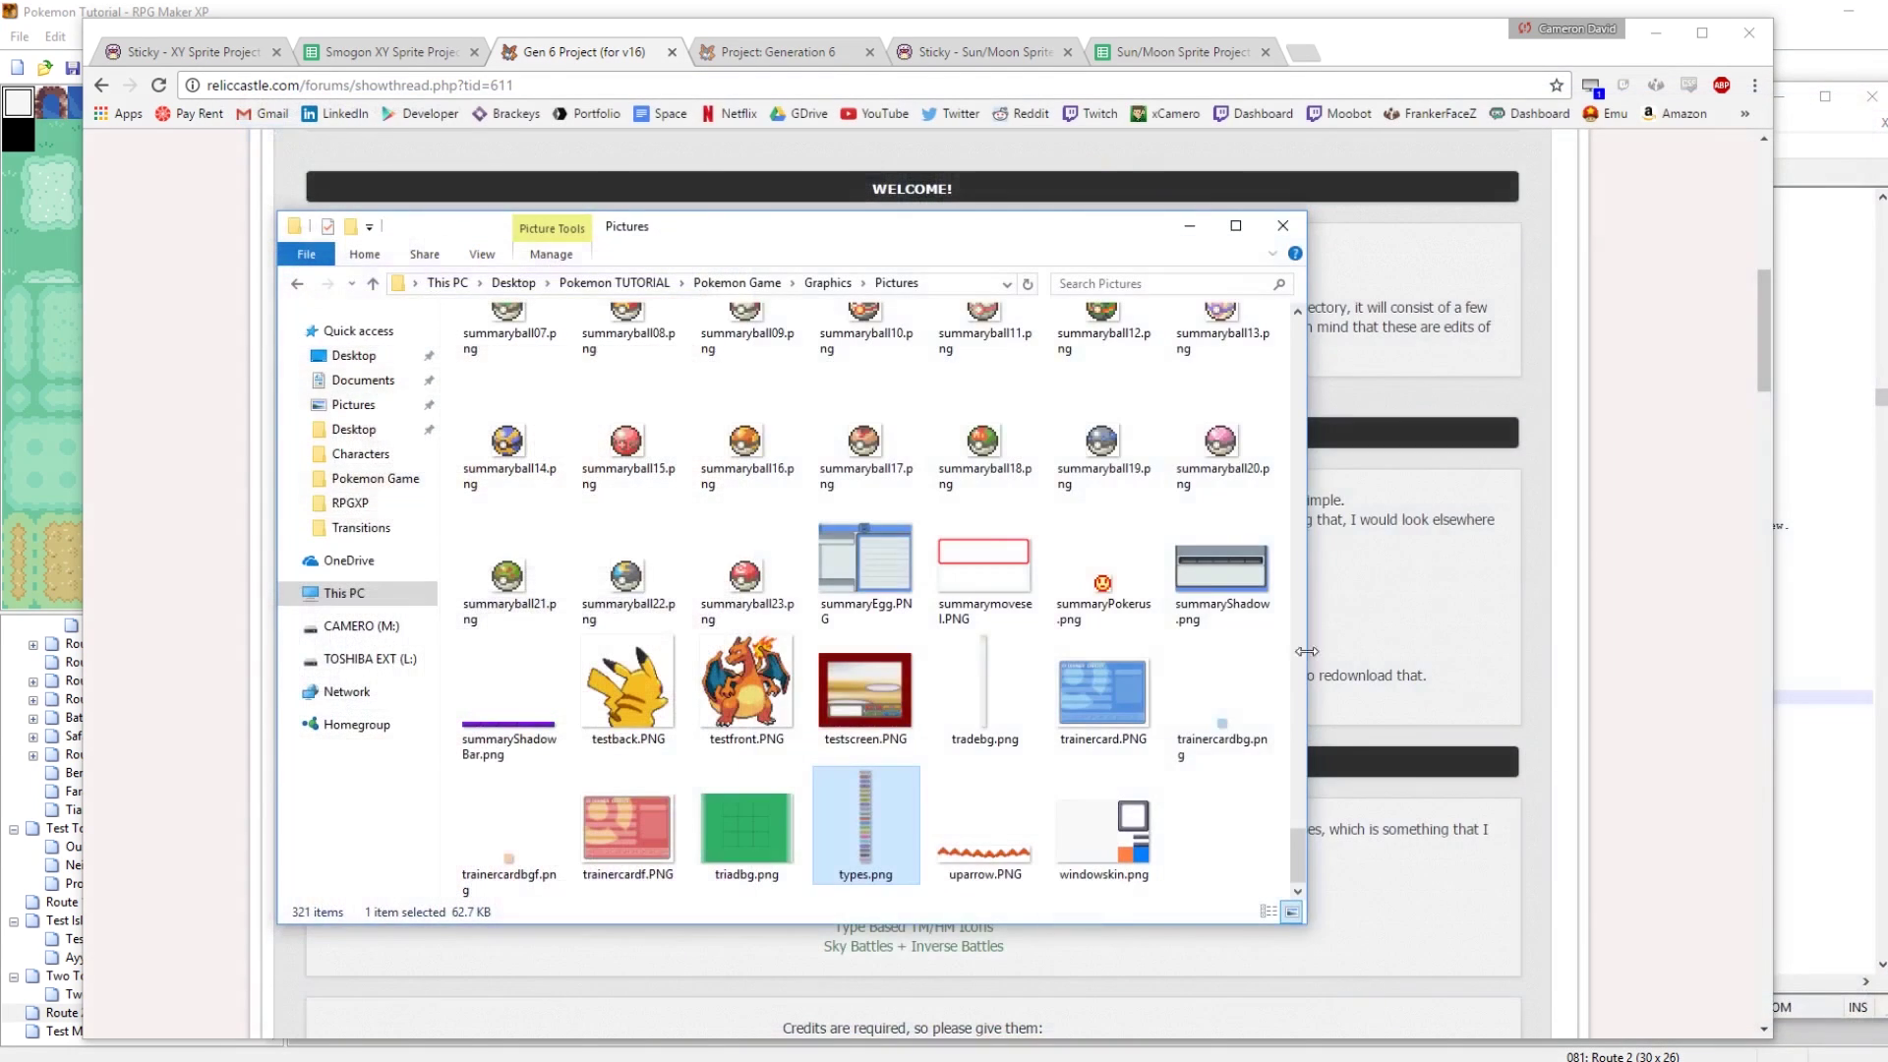
Find icon650.png in the game's Graphics\Icons folder and delete it
click(837, 285)
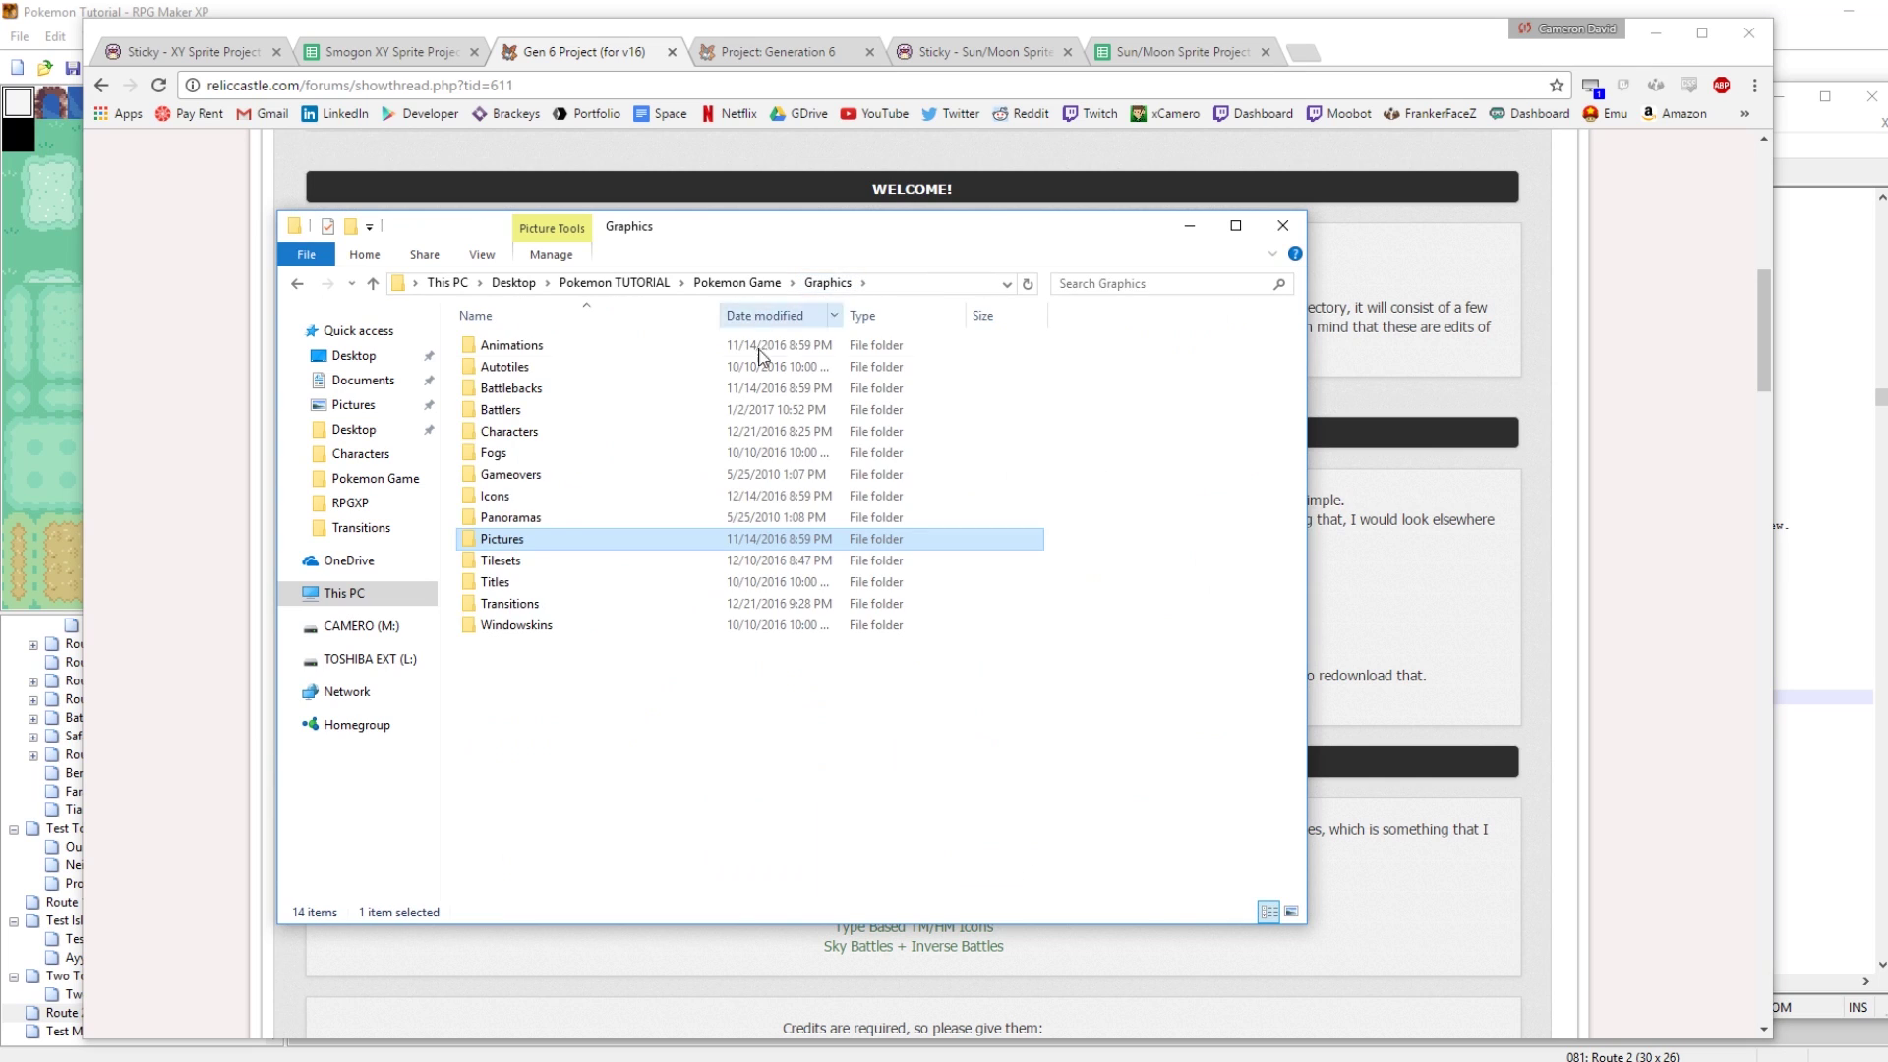
double_click(499, 501)
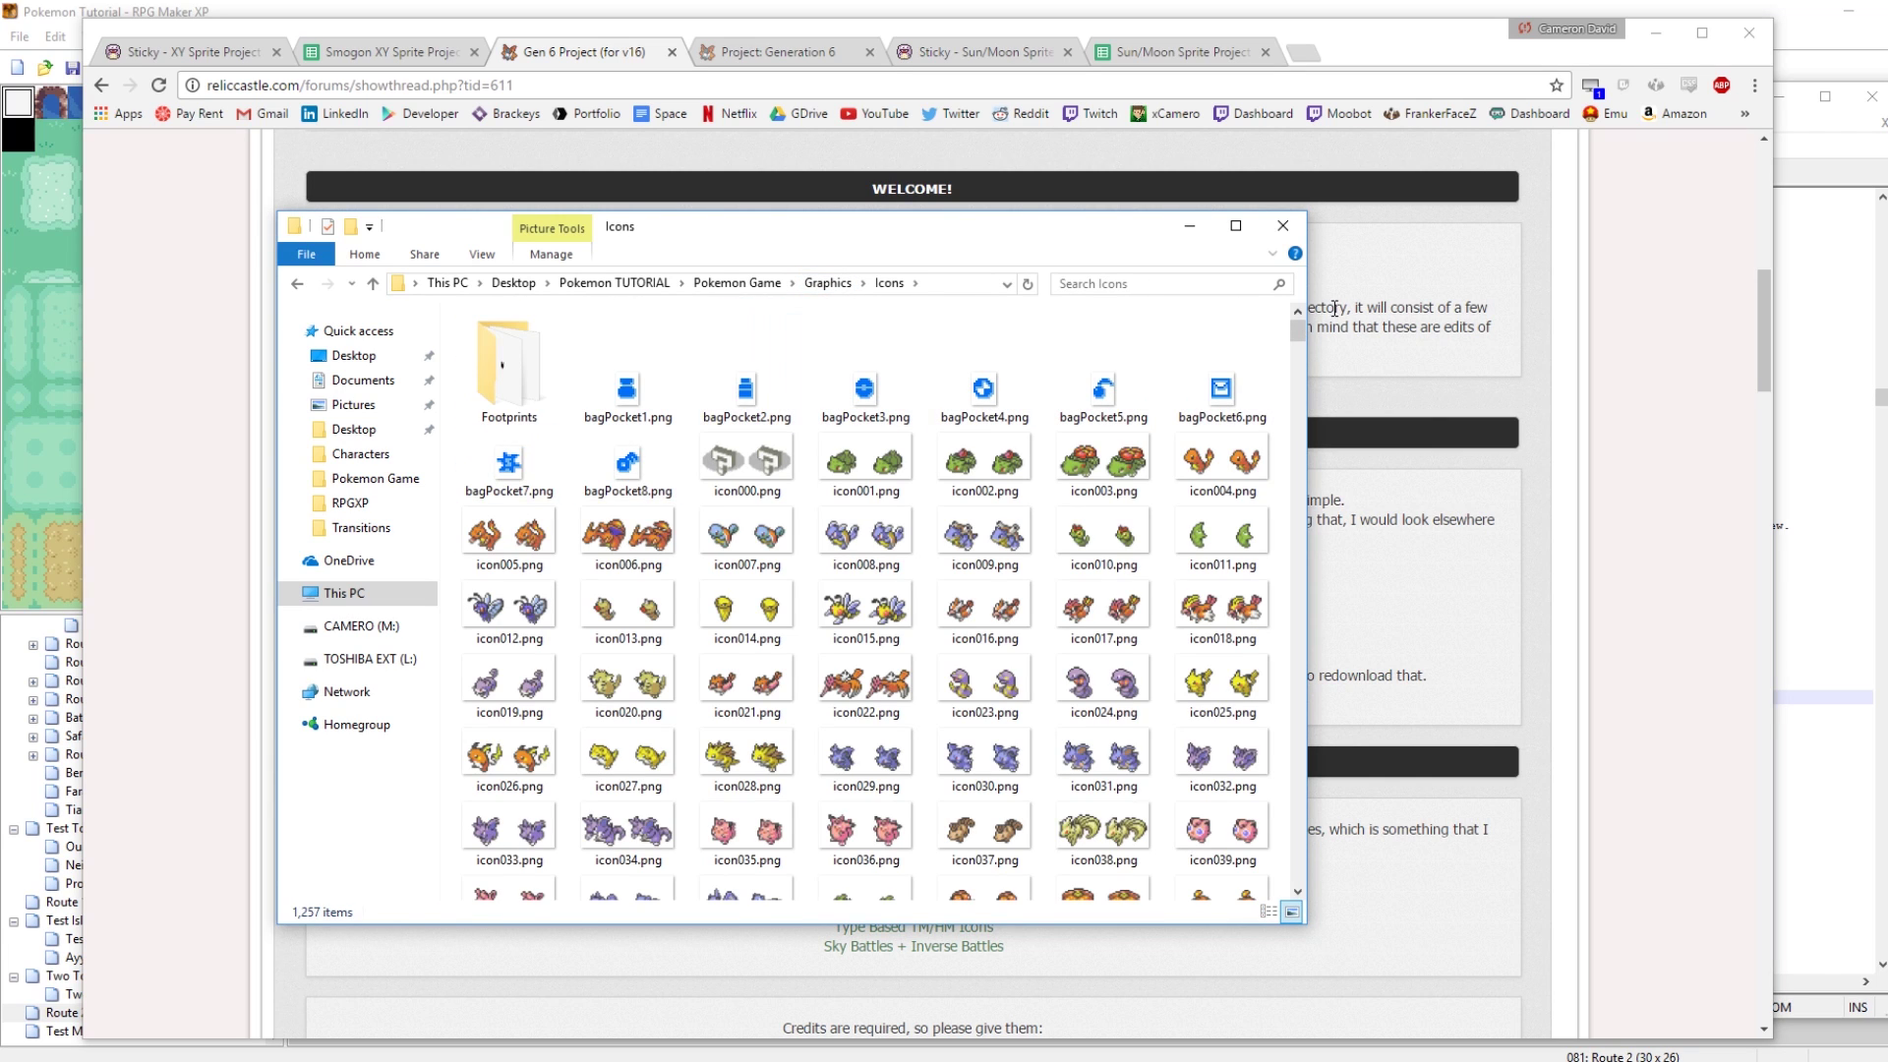
drag(1302, 333, 1307, 421)
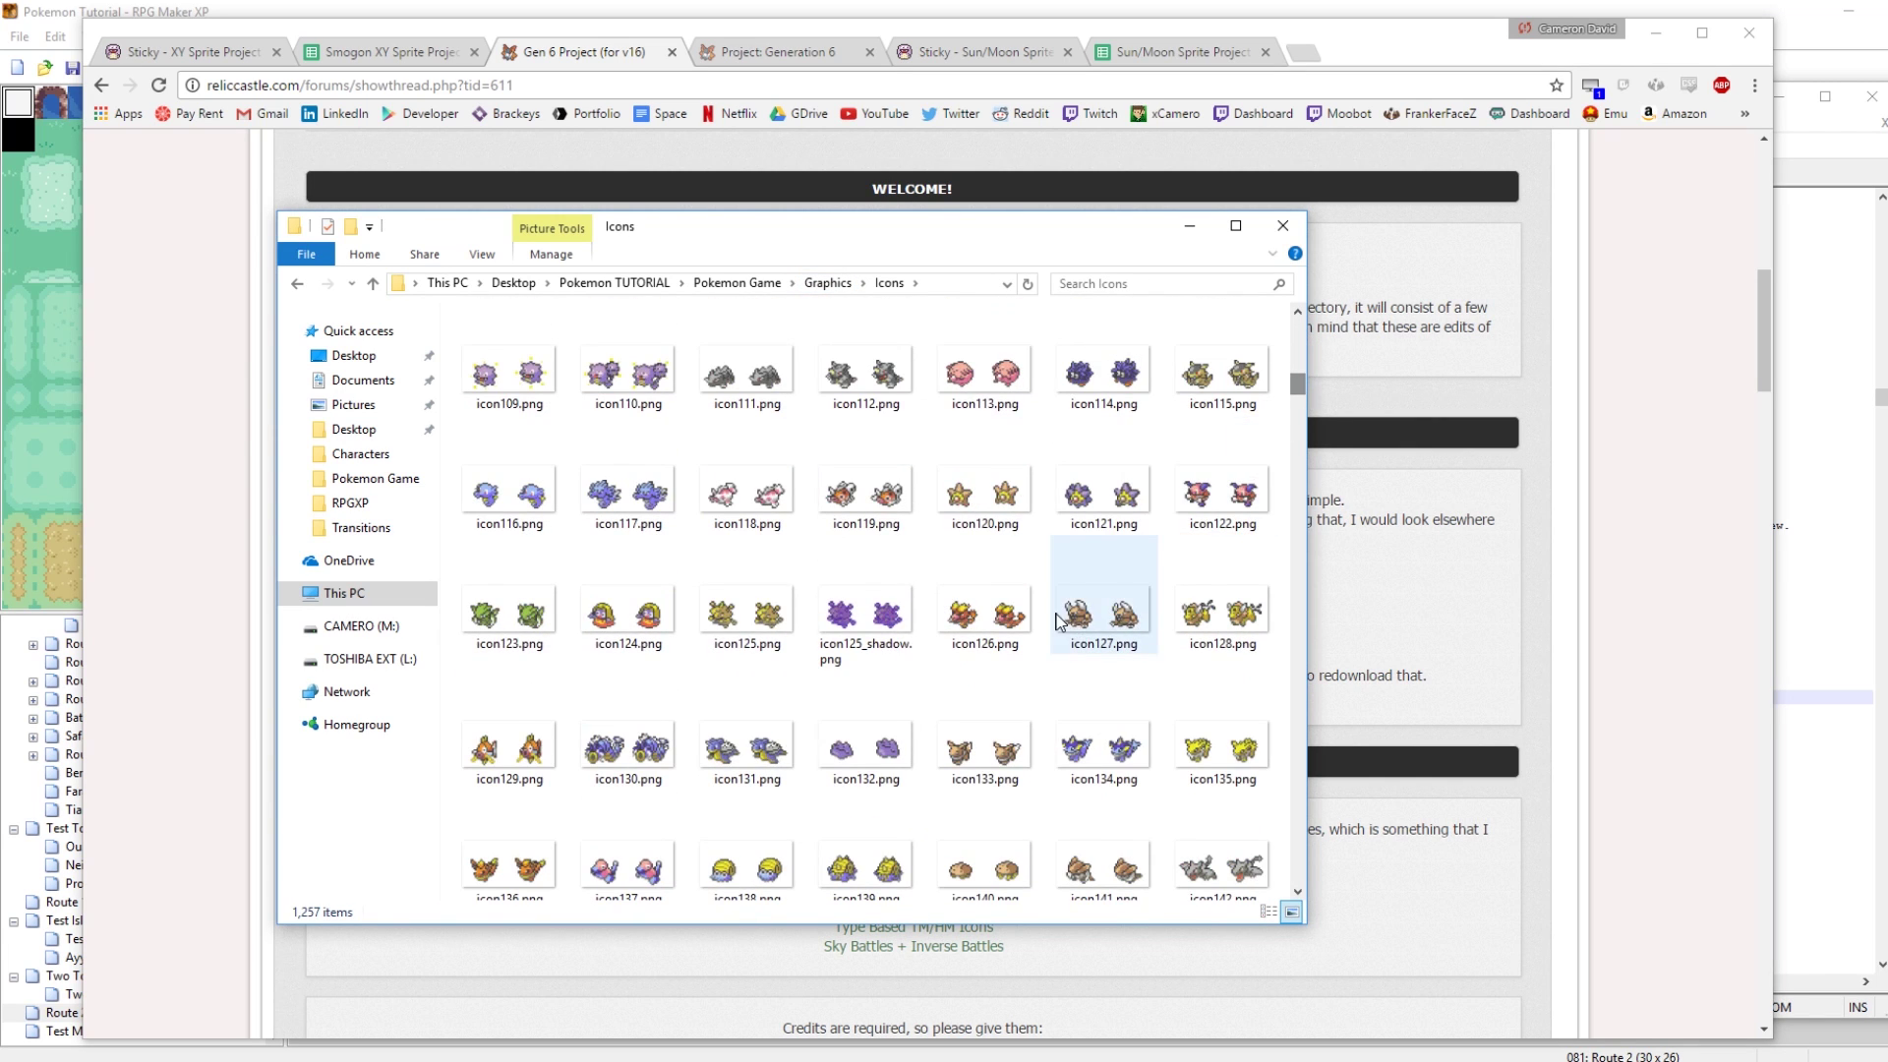
scroll(1058, 614, down, 15)
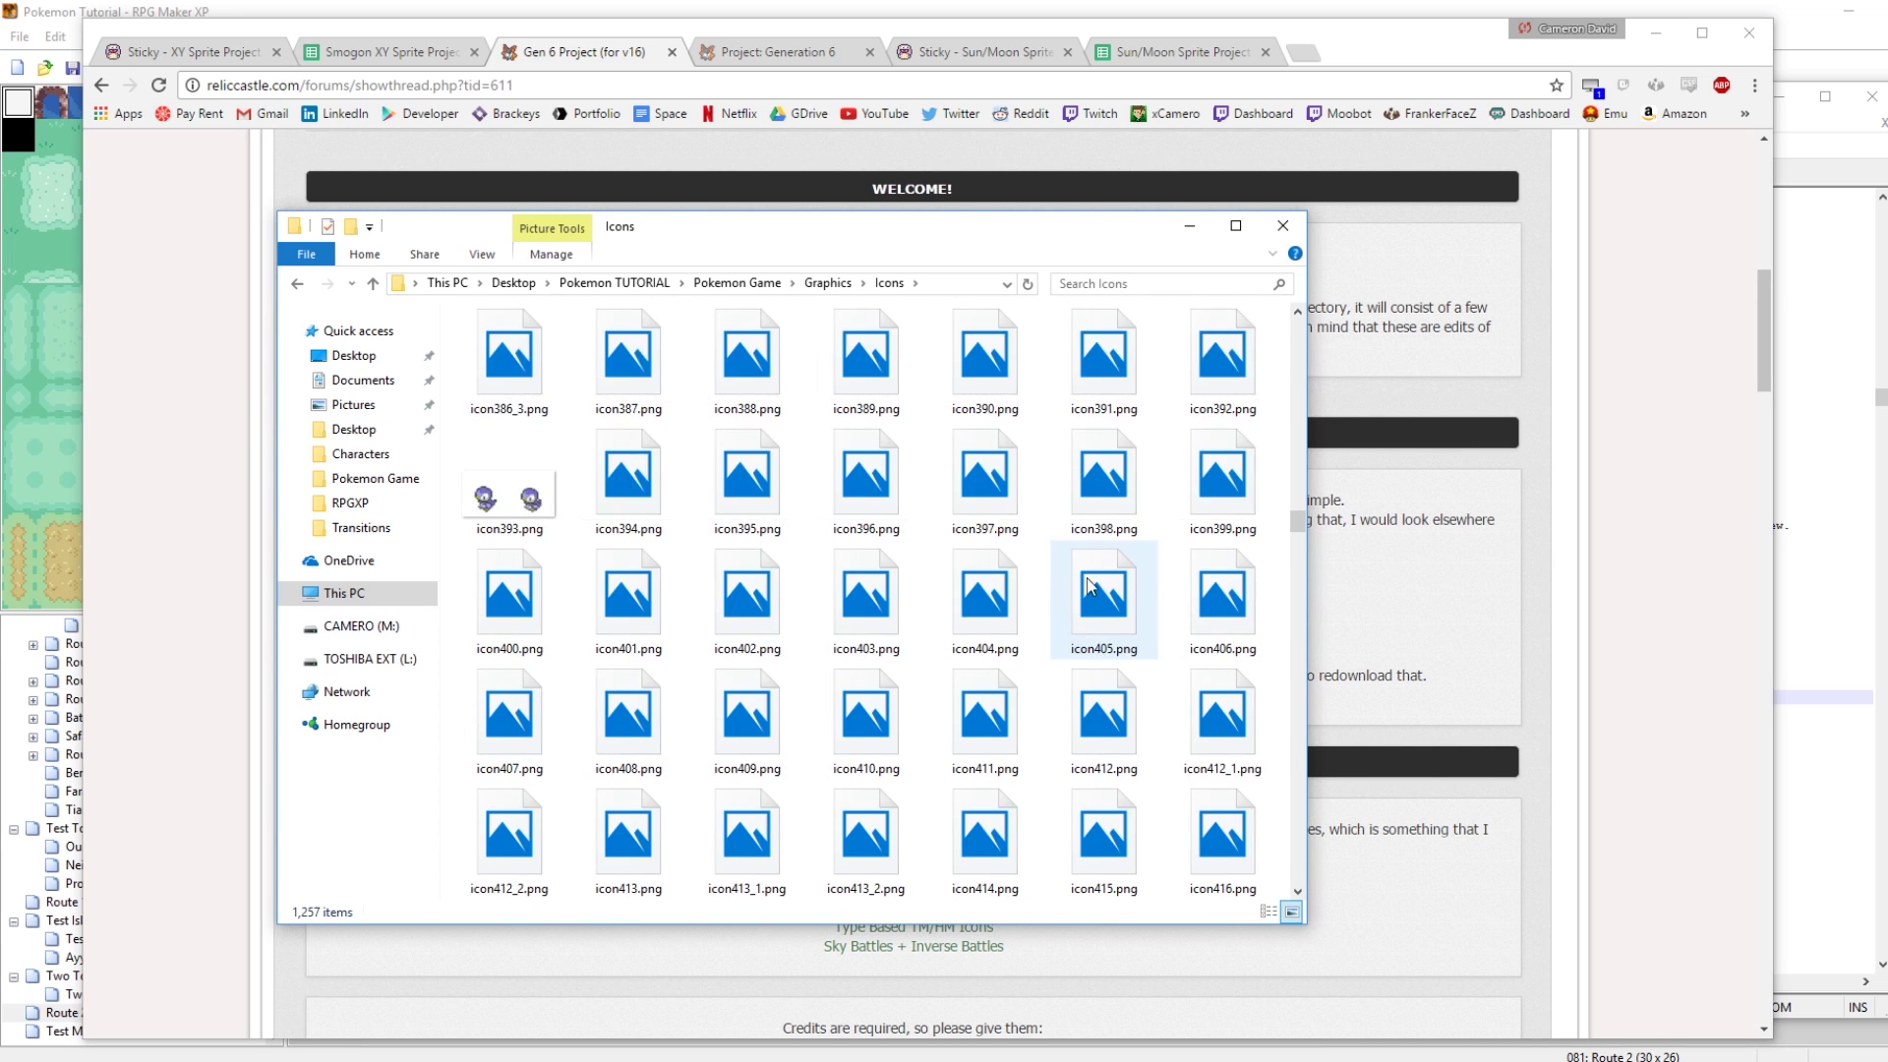
scroll(1094, 582, down, 8)
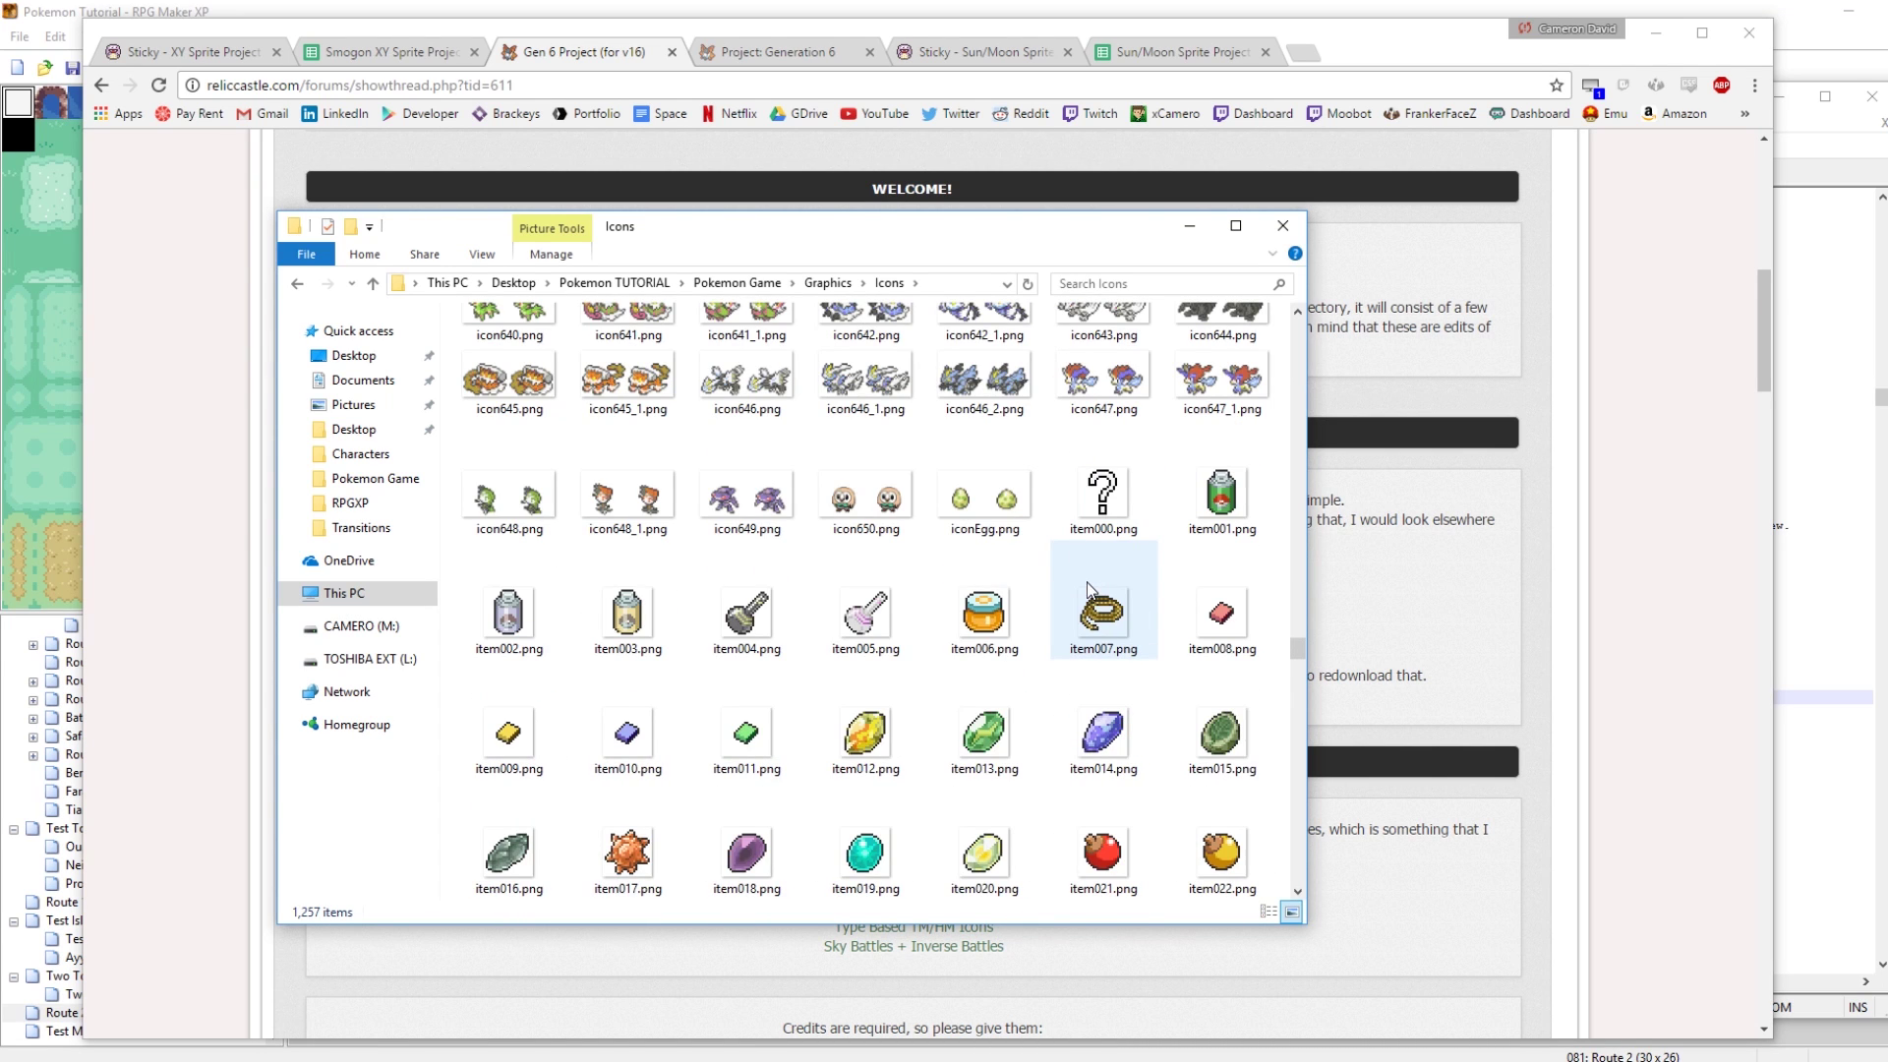
click(745, 812)
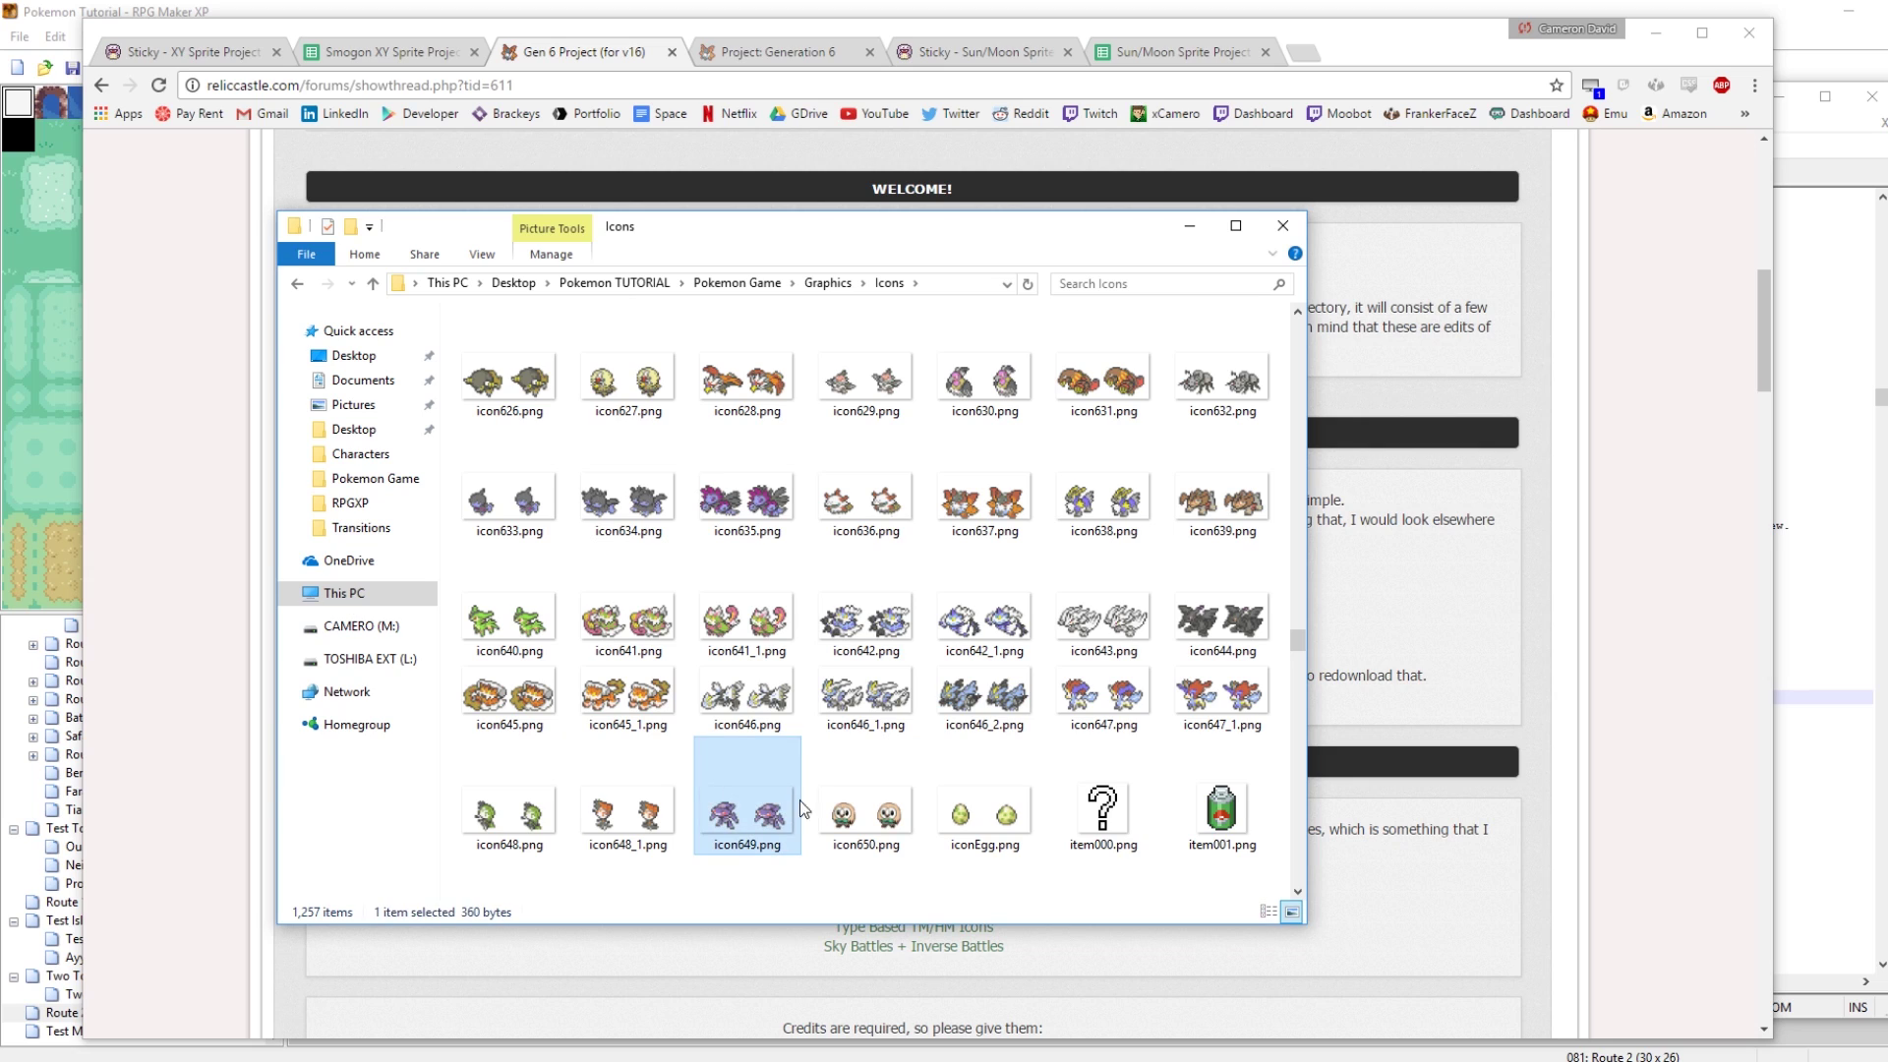
click(855, 821)
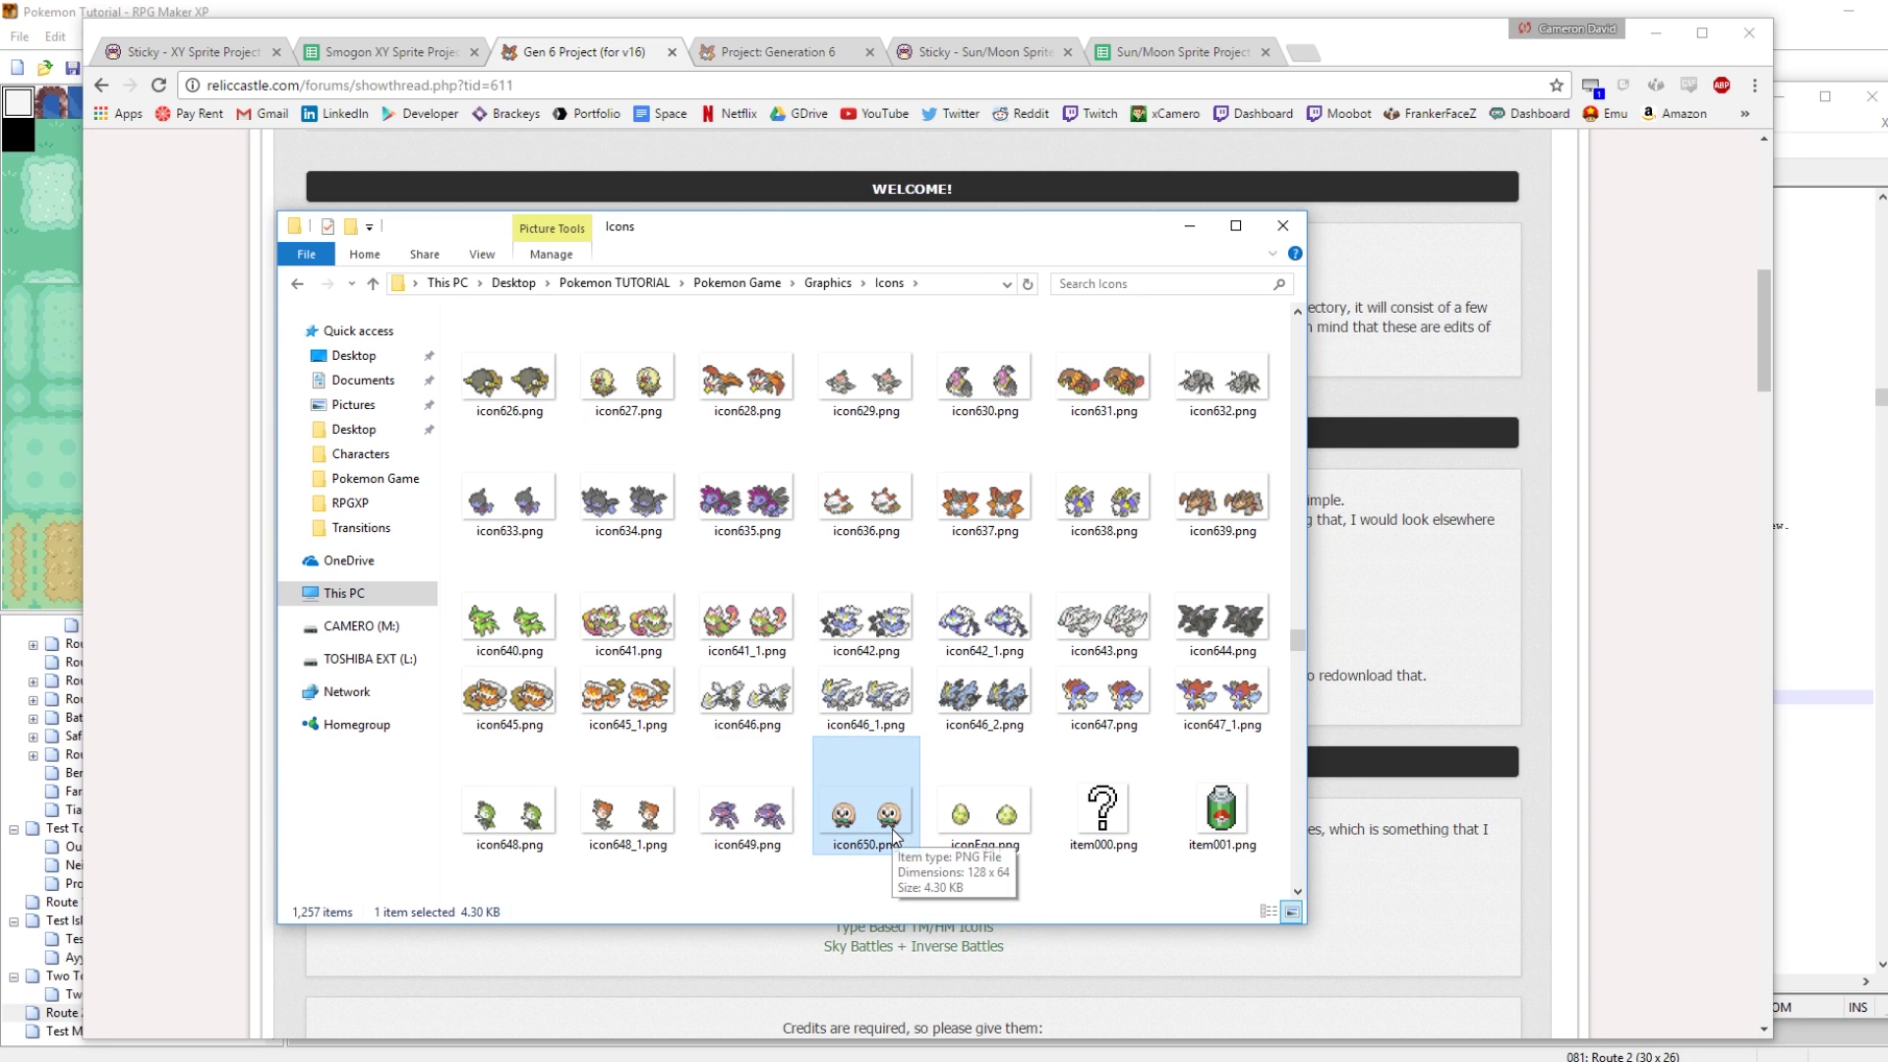
key(Delete)
key(Return)
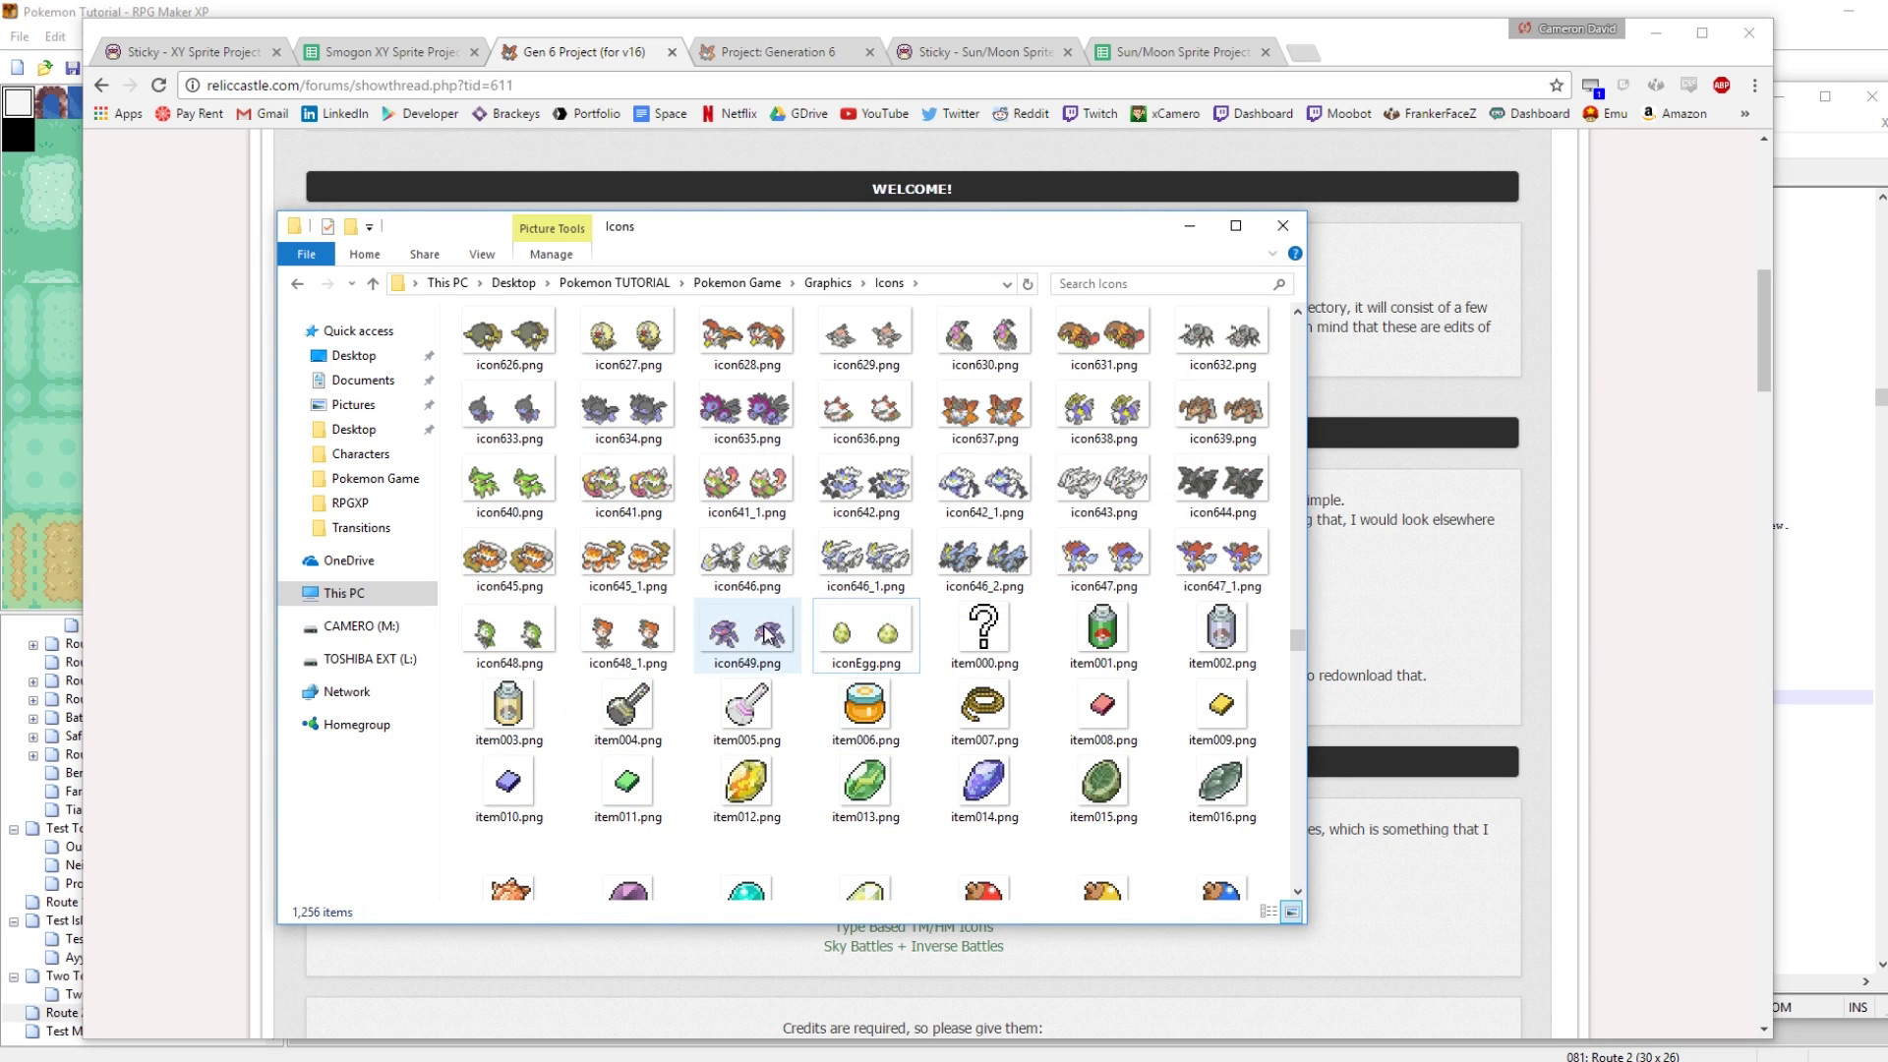
Open the Icons folder inside Extra Resources and select all of its icon files for copying
click(148, 1061)
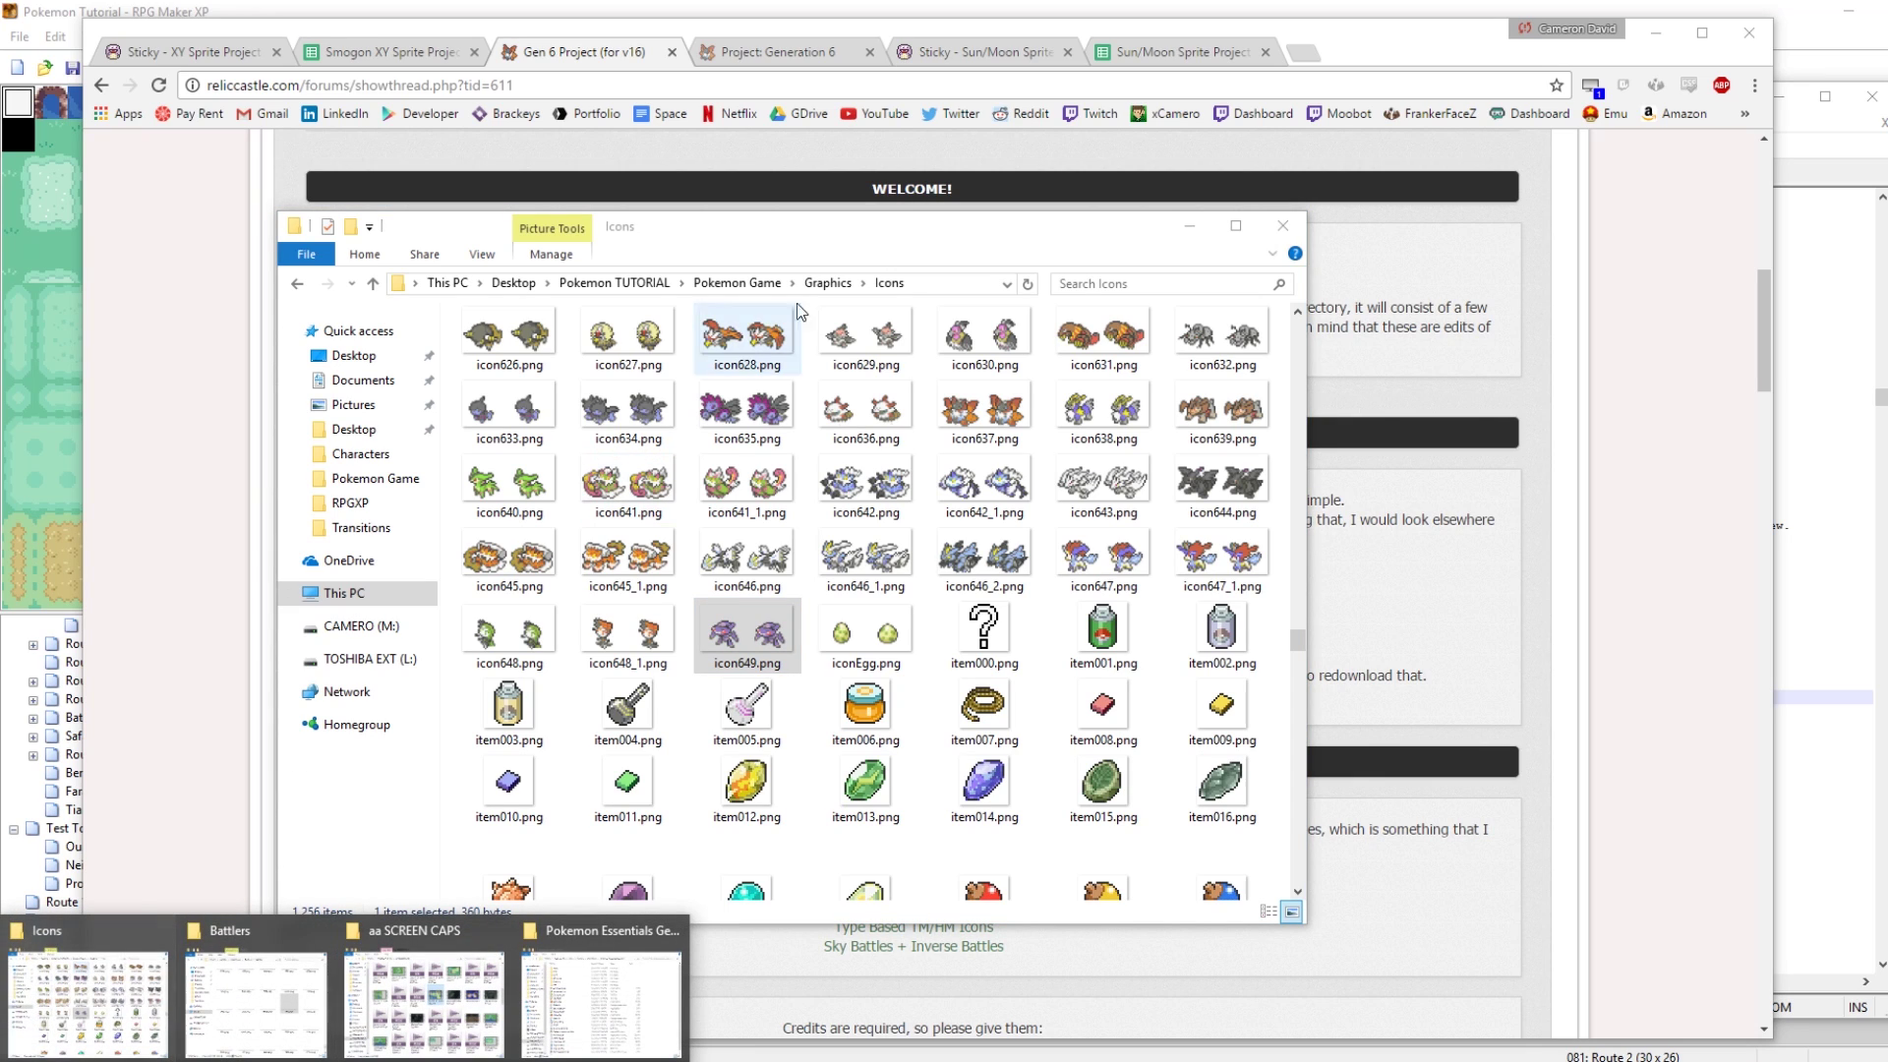
click(637, 283)
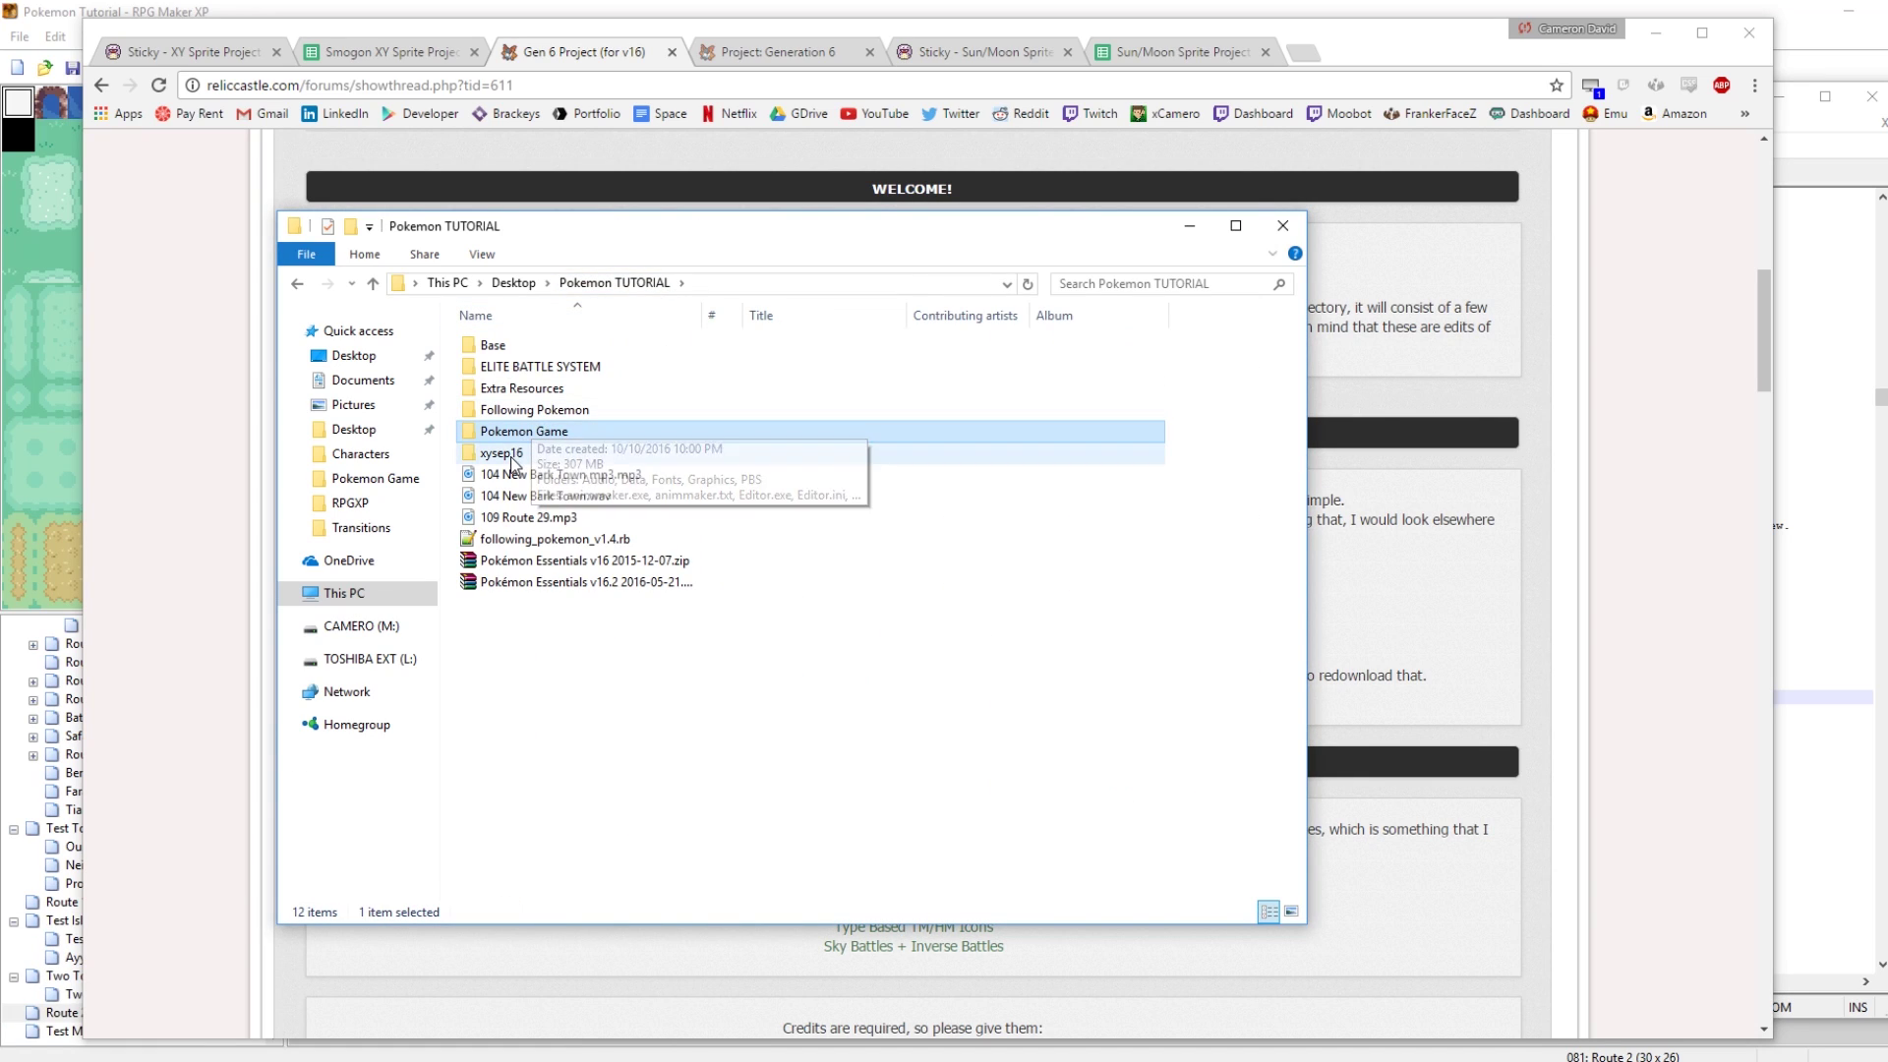
click(517, 393)
double_click(517, 394)
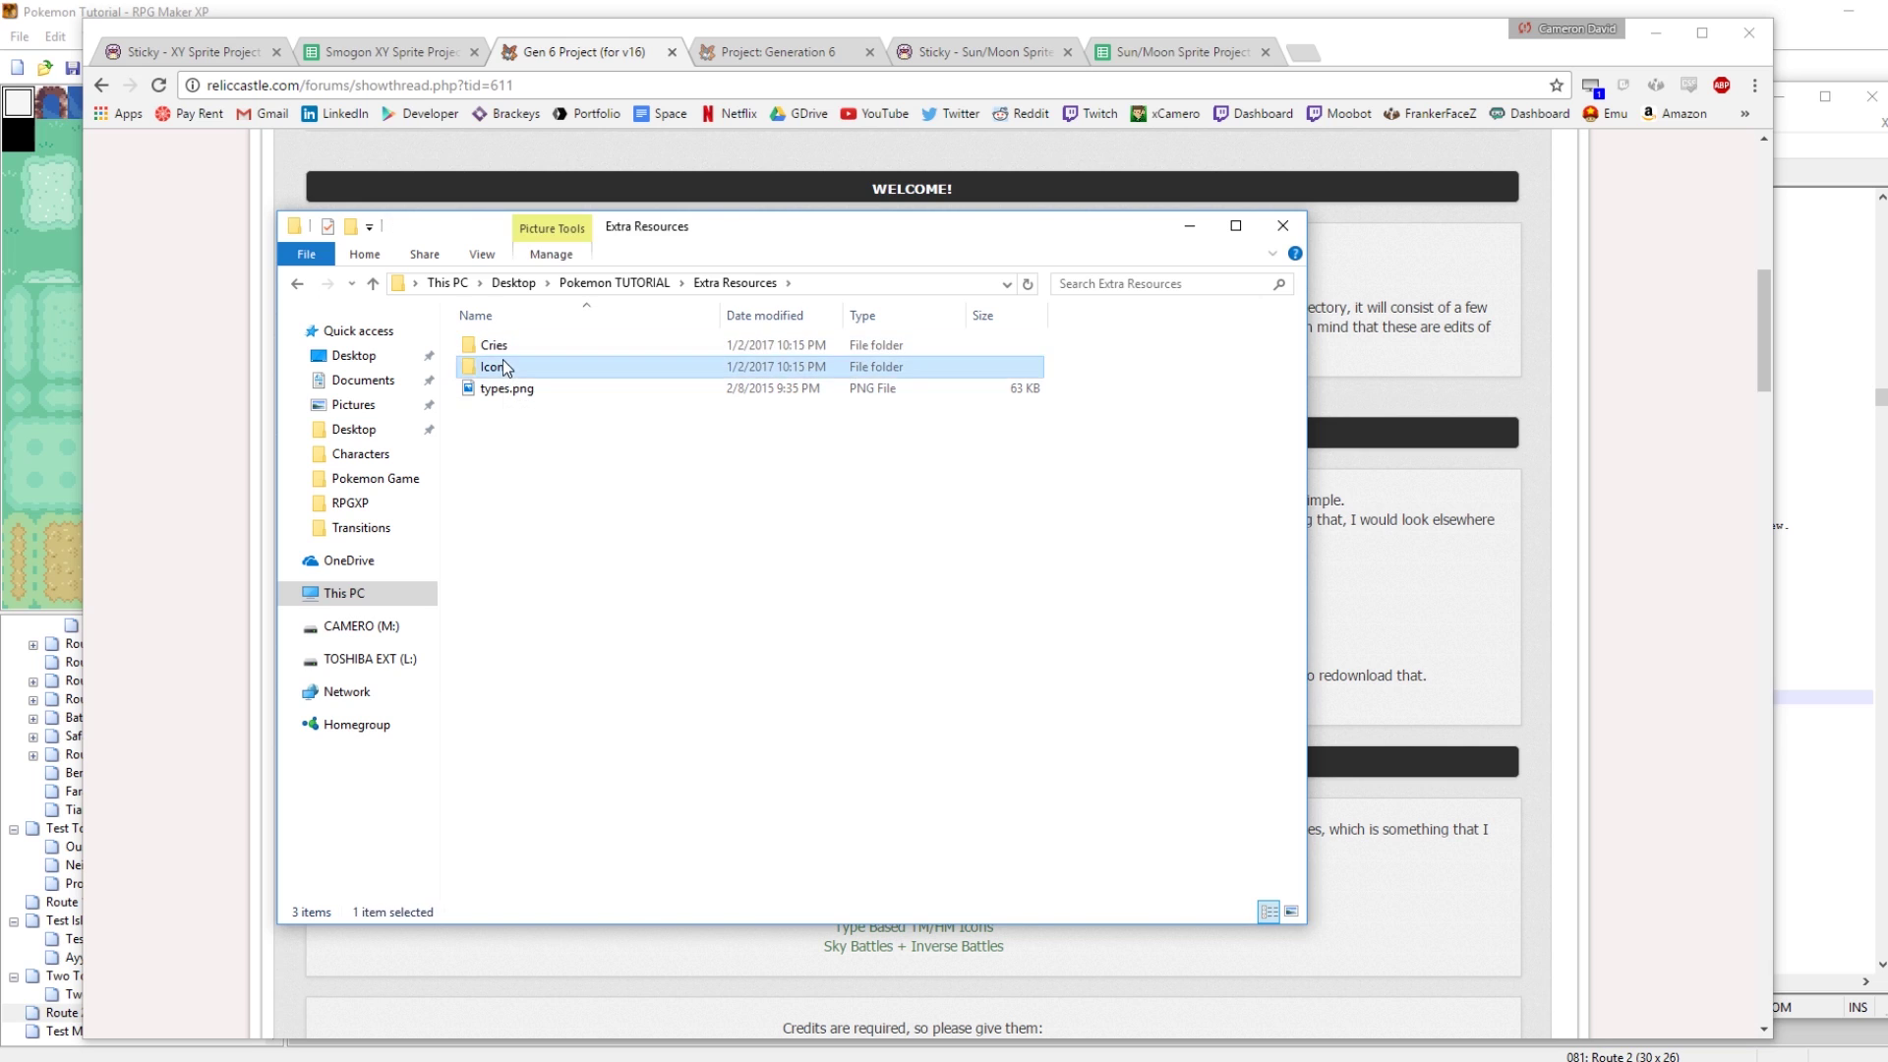
double_click(504, 370)
drag(1297, 378, 1288, 884)
click(1219, 841)
key(ctrl+a)
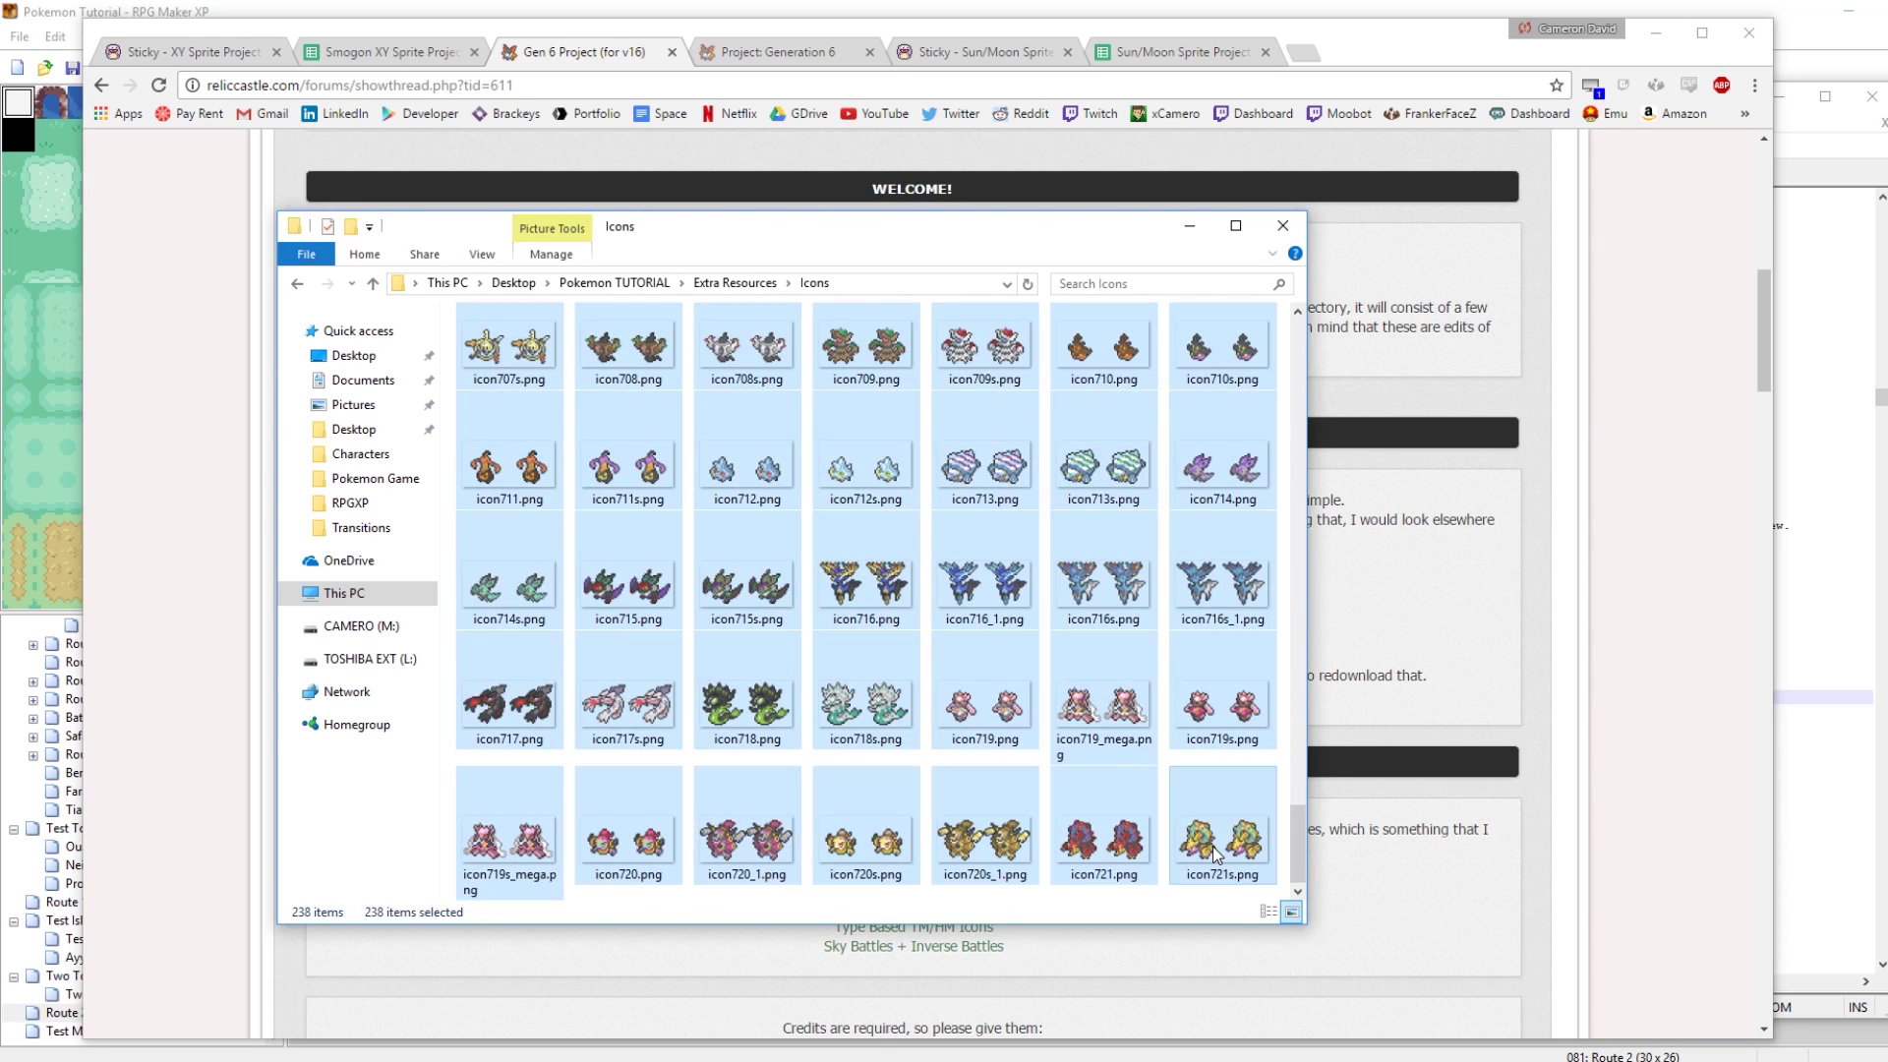
Paste the copied icon files into the Graphics\Icons folder of Pokemon Game and look over the added icons
click(622, 285)
double_click(525, 432)
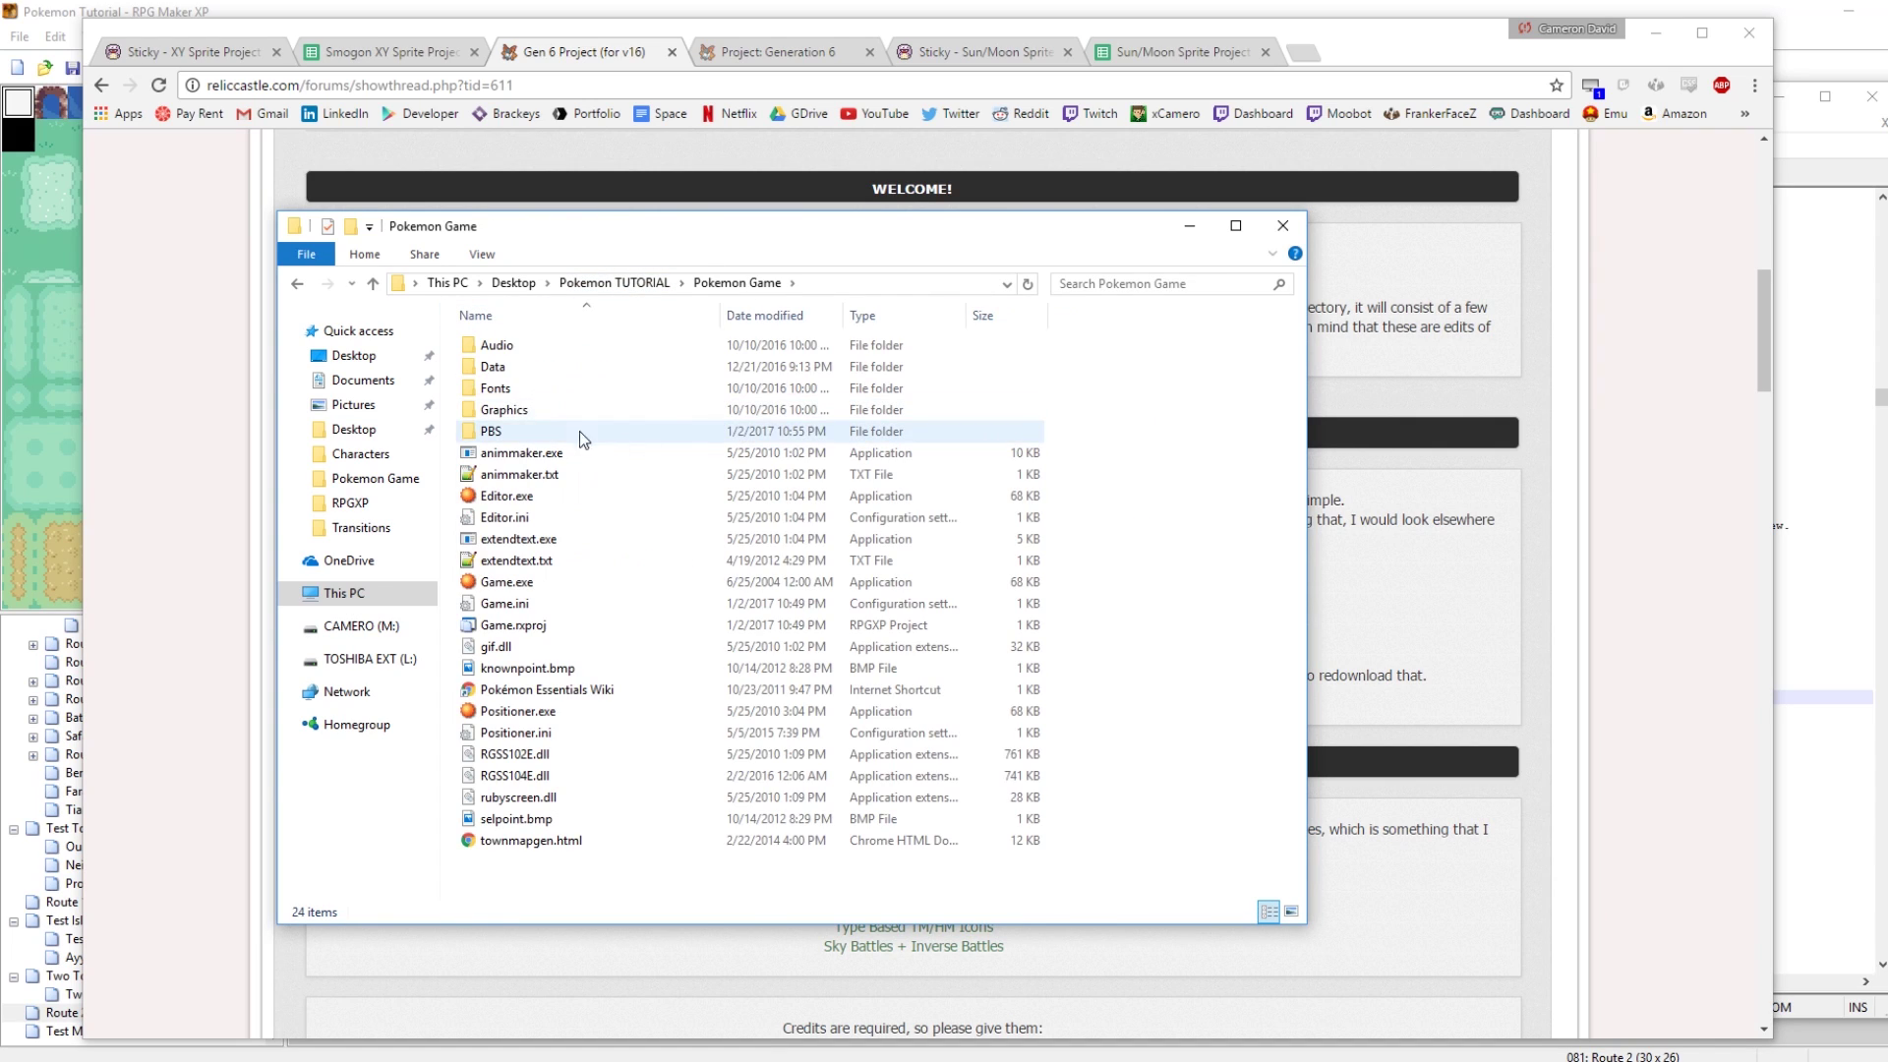
double_click(511, 411)
double_click(570, 498)
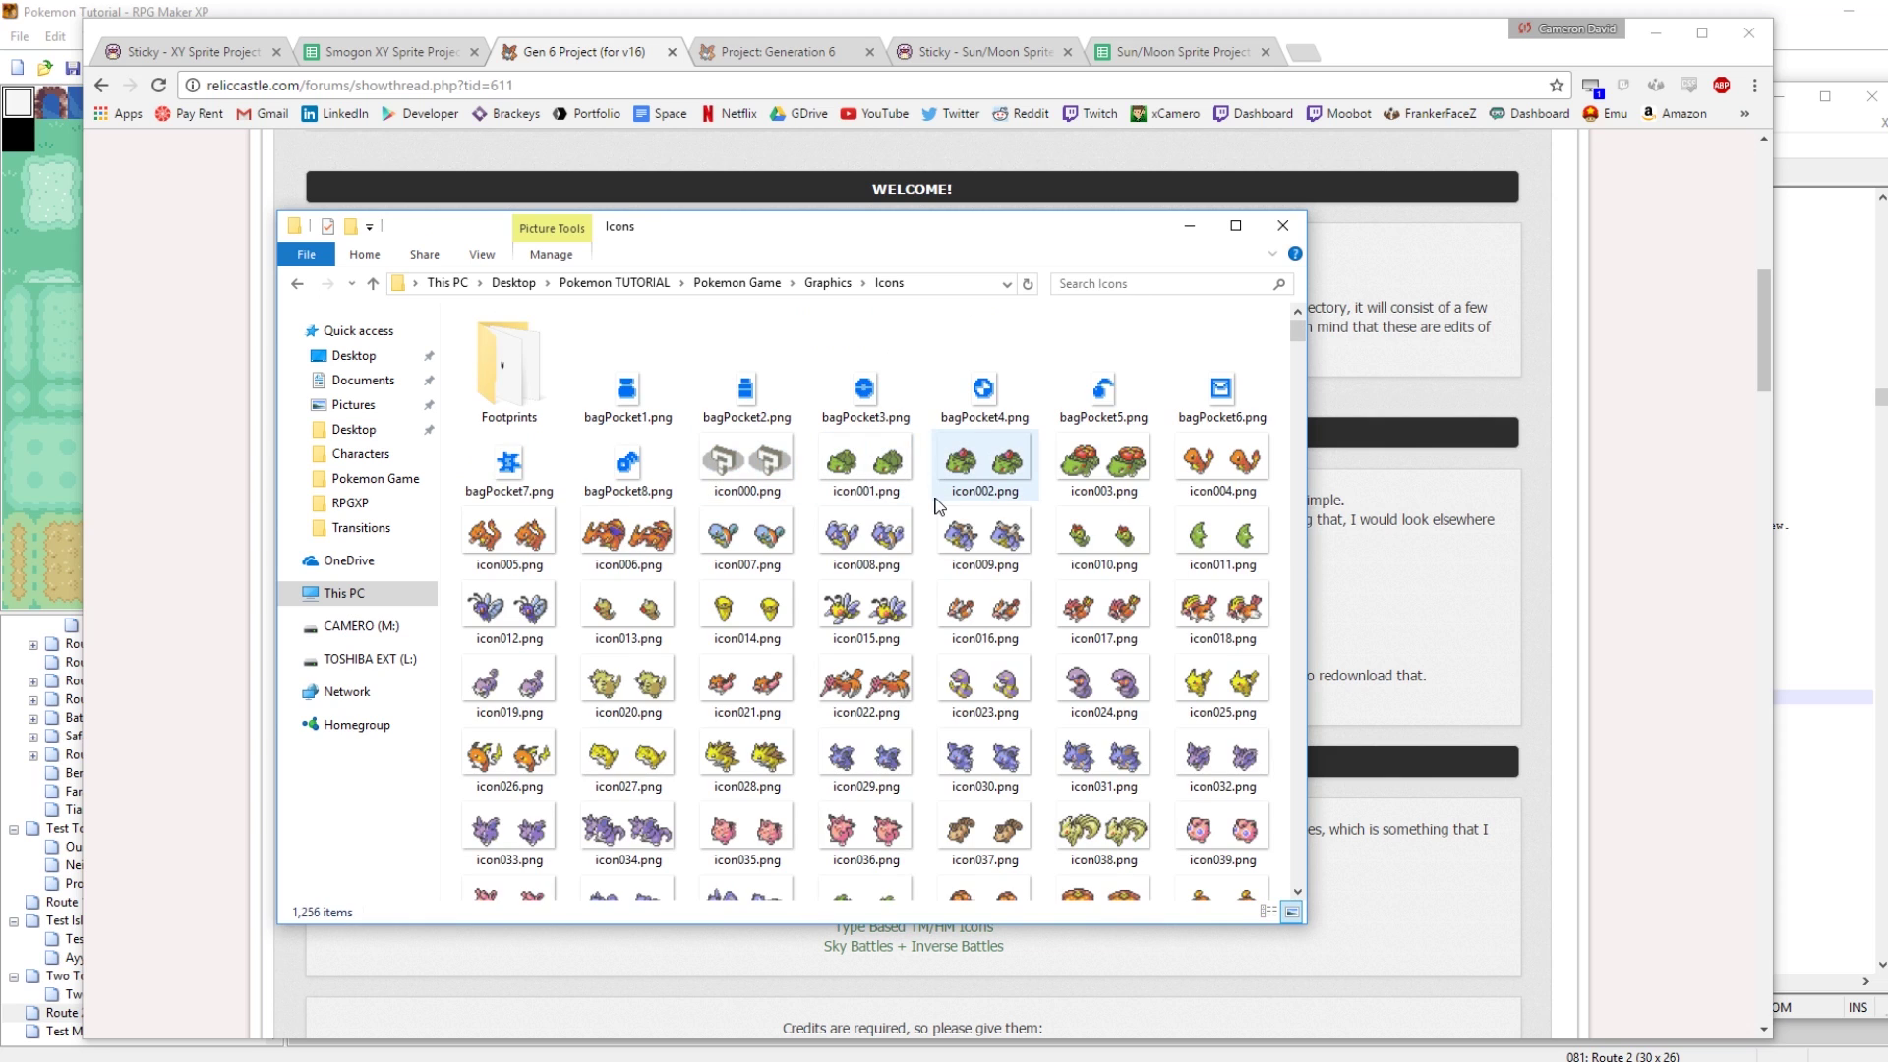
key(ctrl+v)
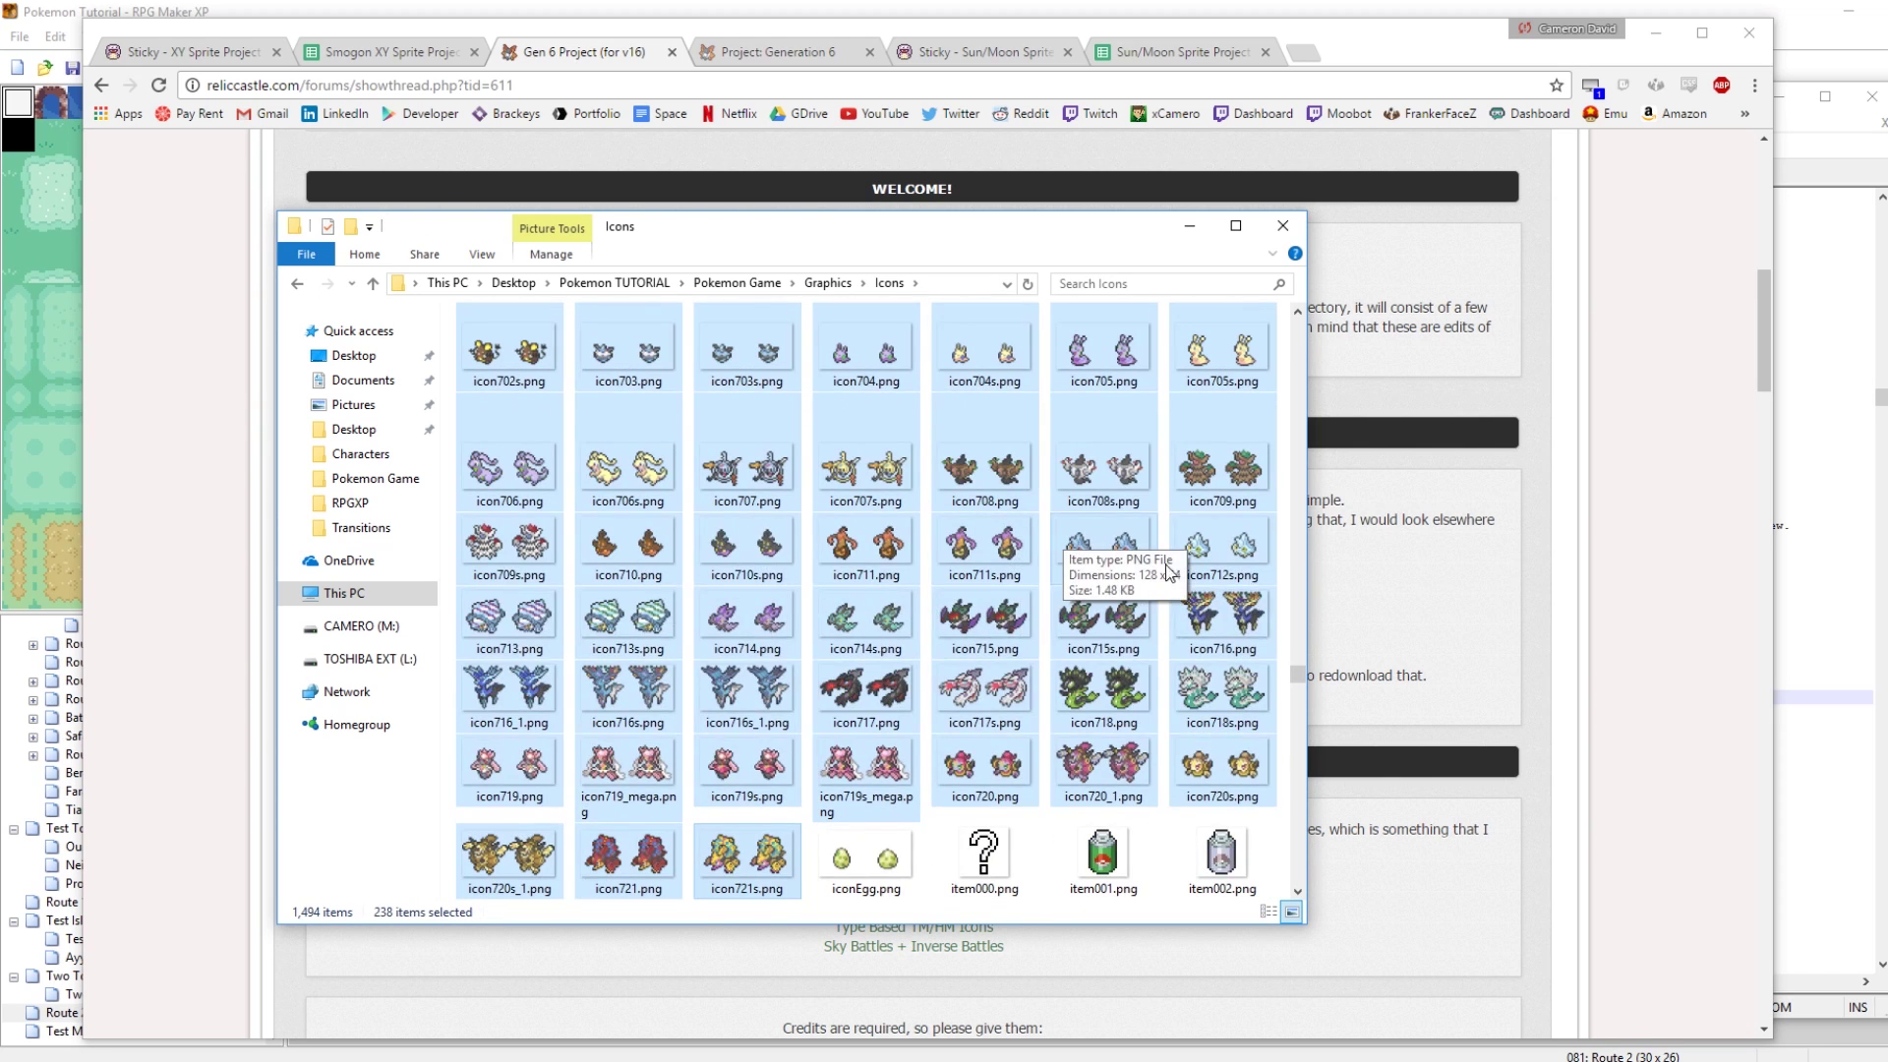
click(1022, 573)
scroll(1038, 609, up, 5)
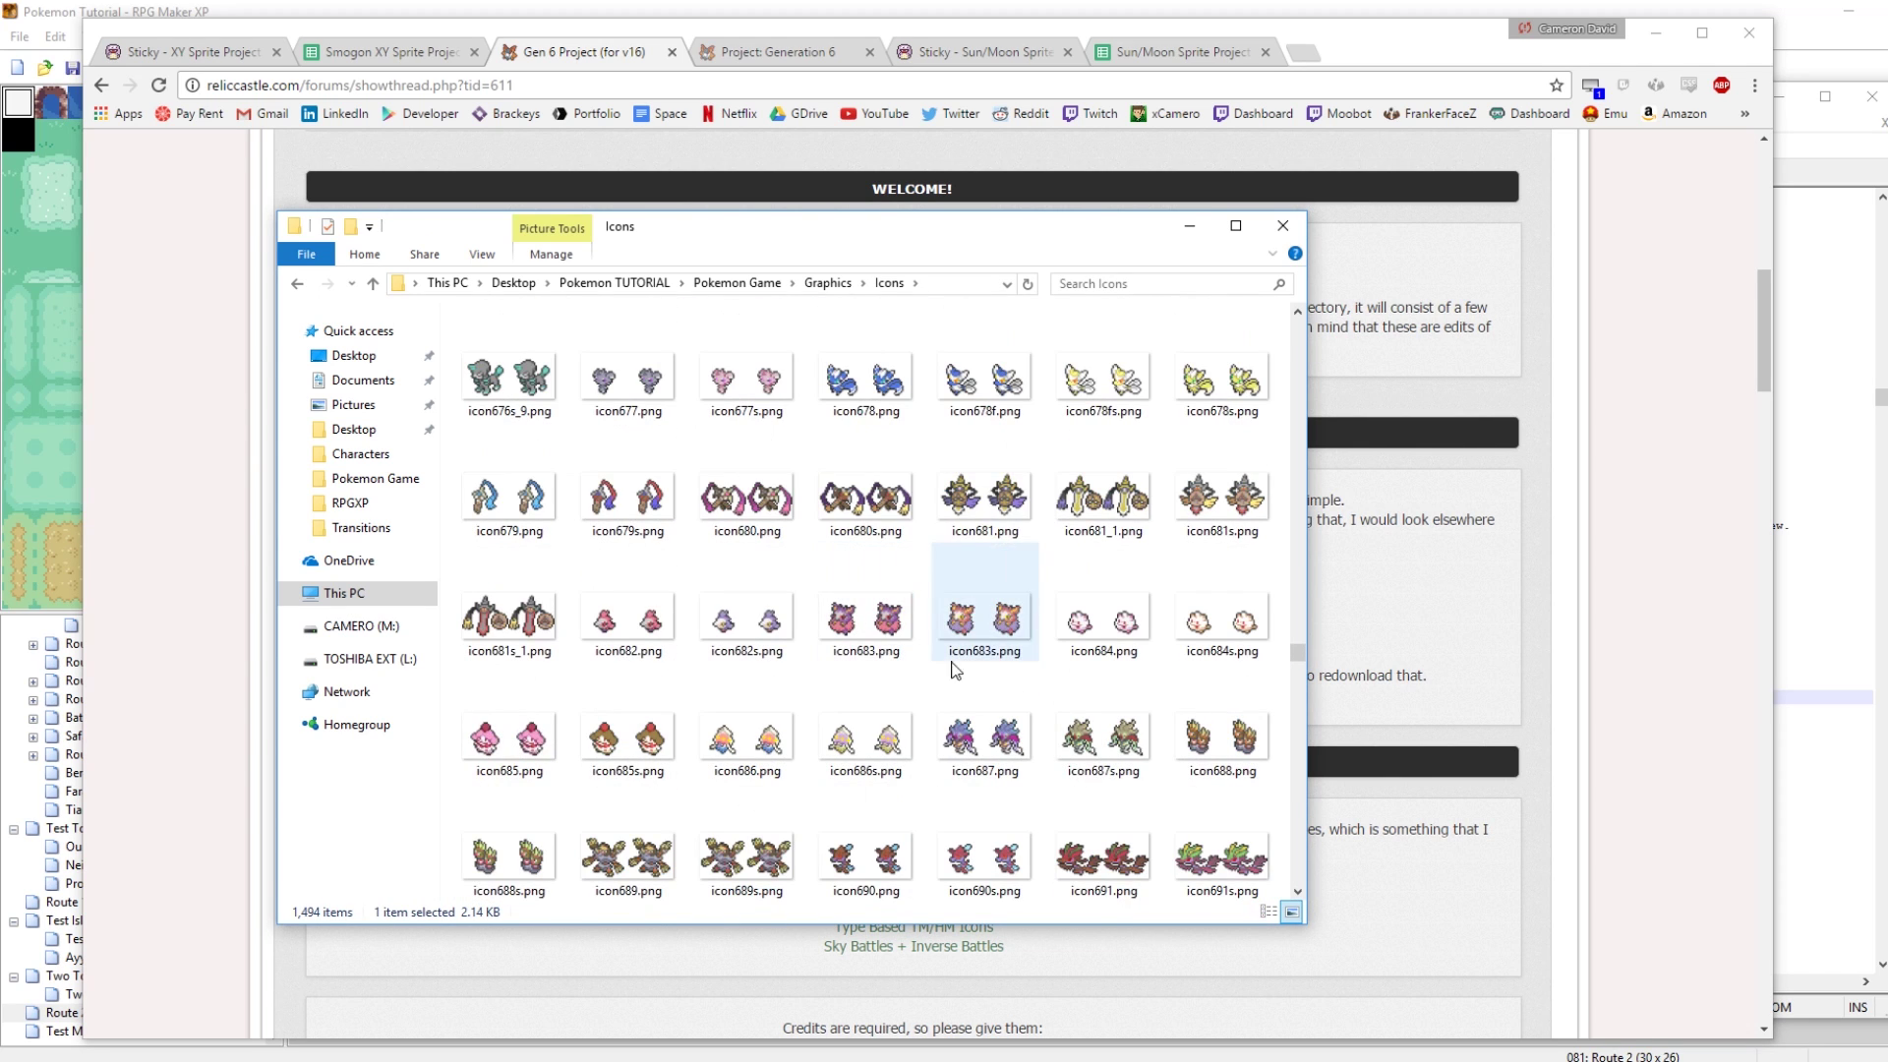
Open the Cries folder inside Extra Resources and select all cry files from 650Cry.wav to 721Cry.mp3 for copying
click(739, 285)
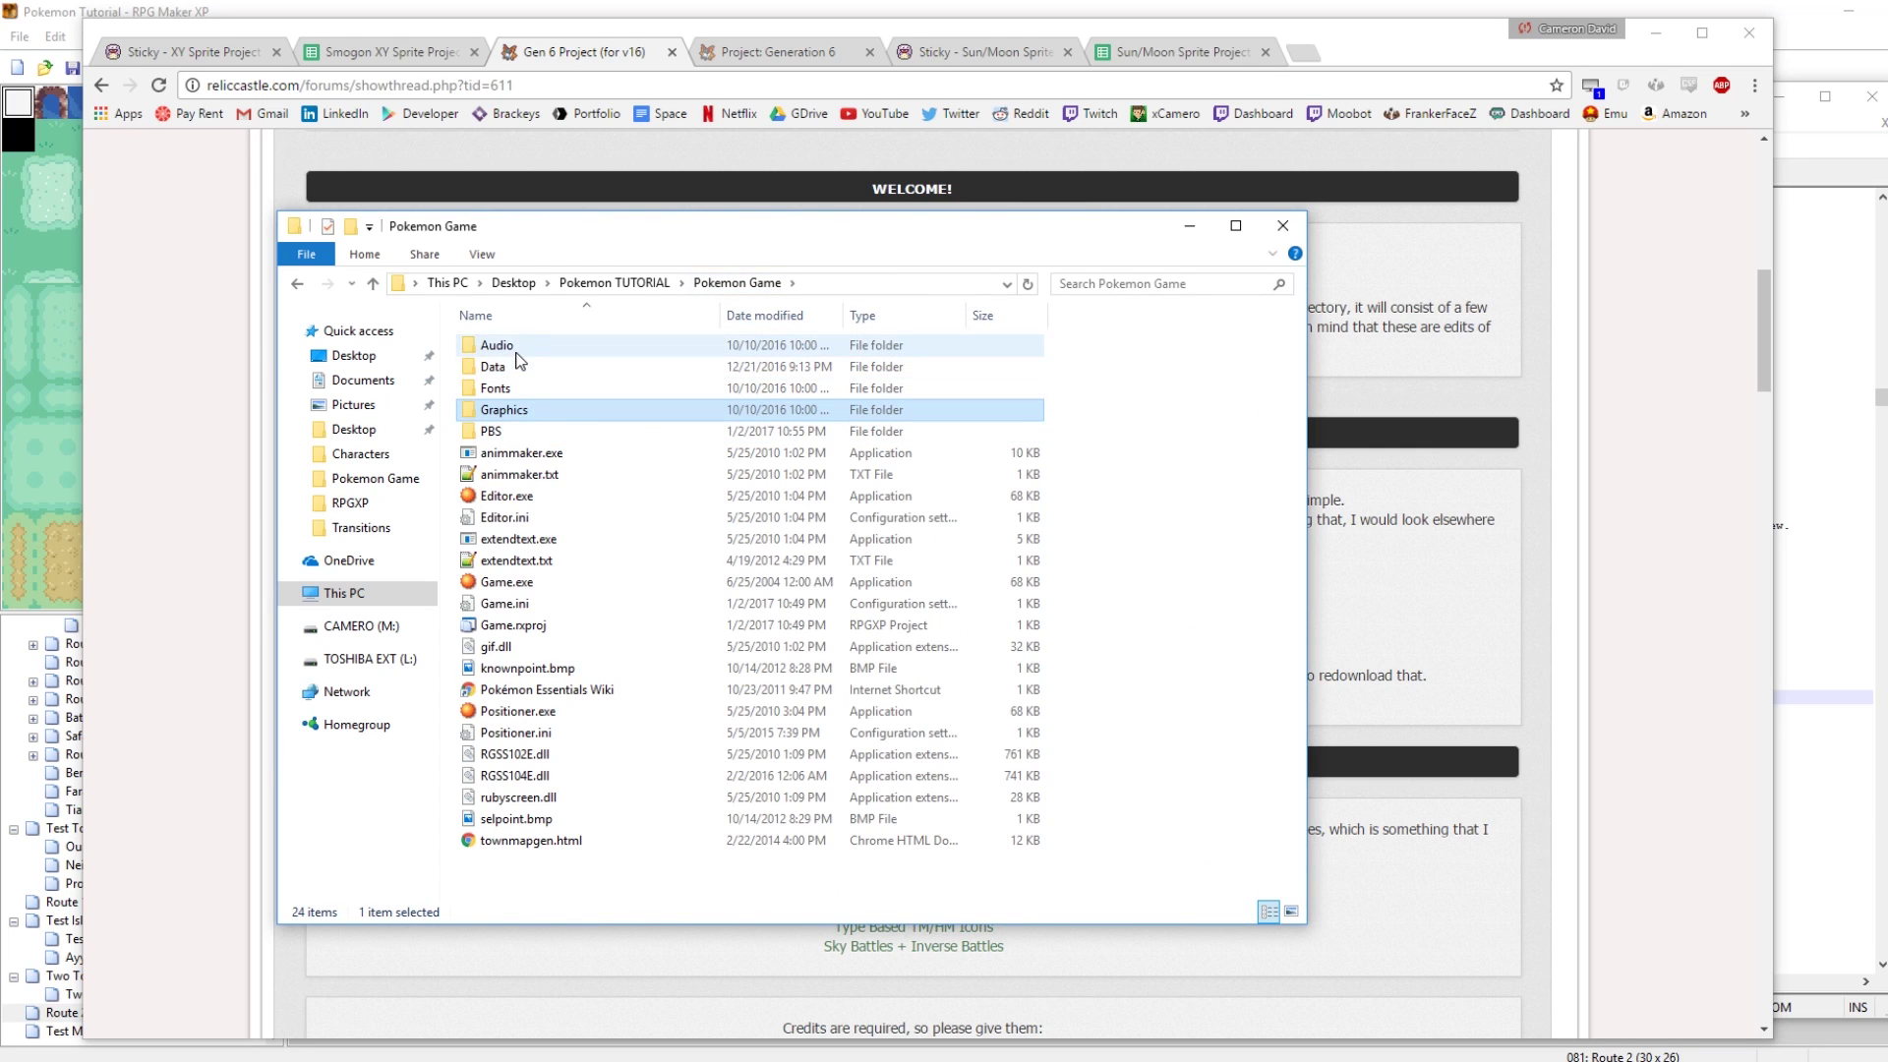
click(641, 286)
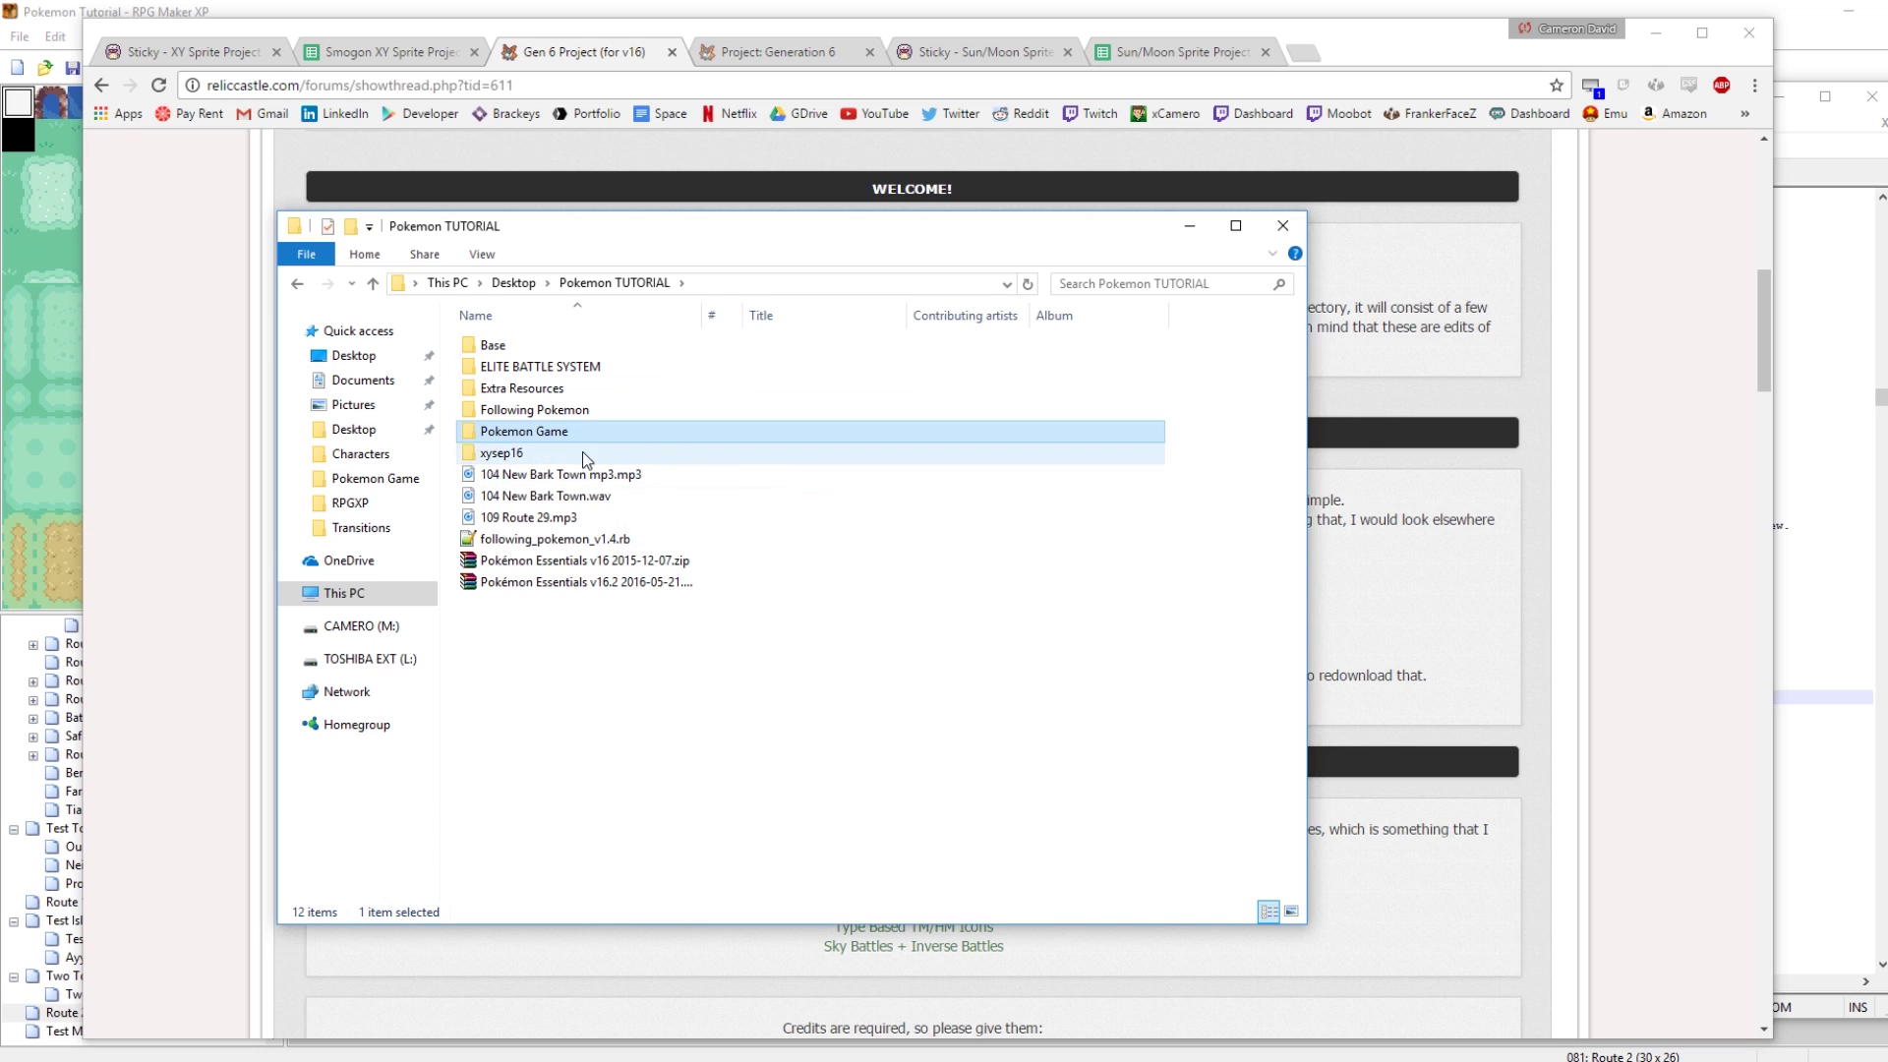
double_click(523, 388)
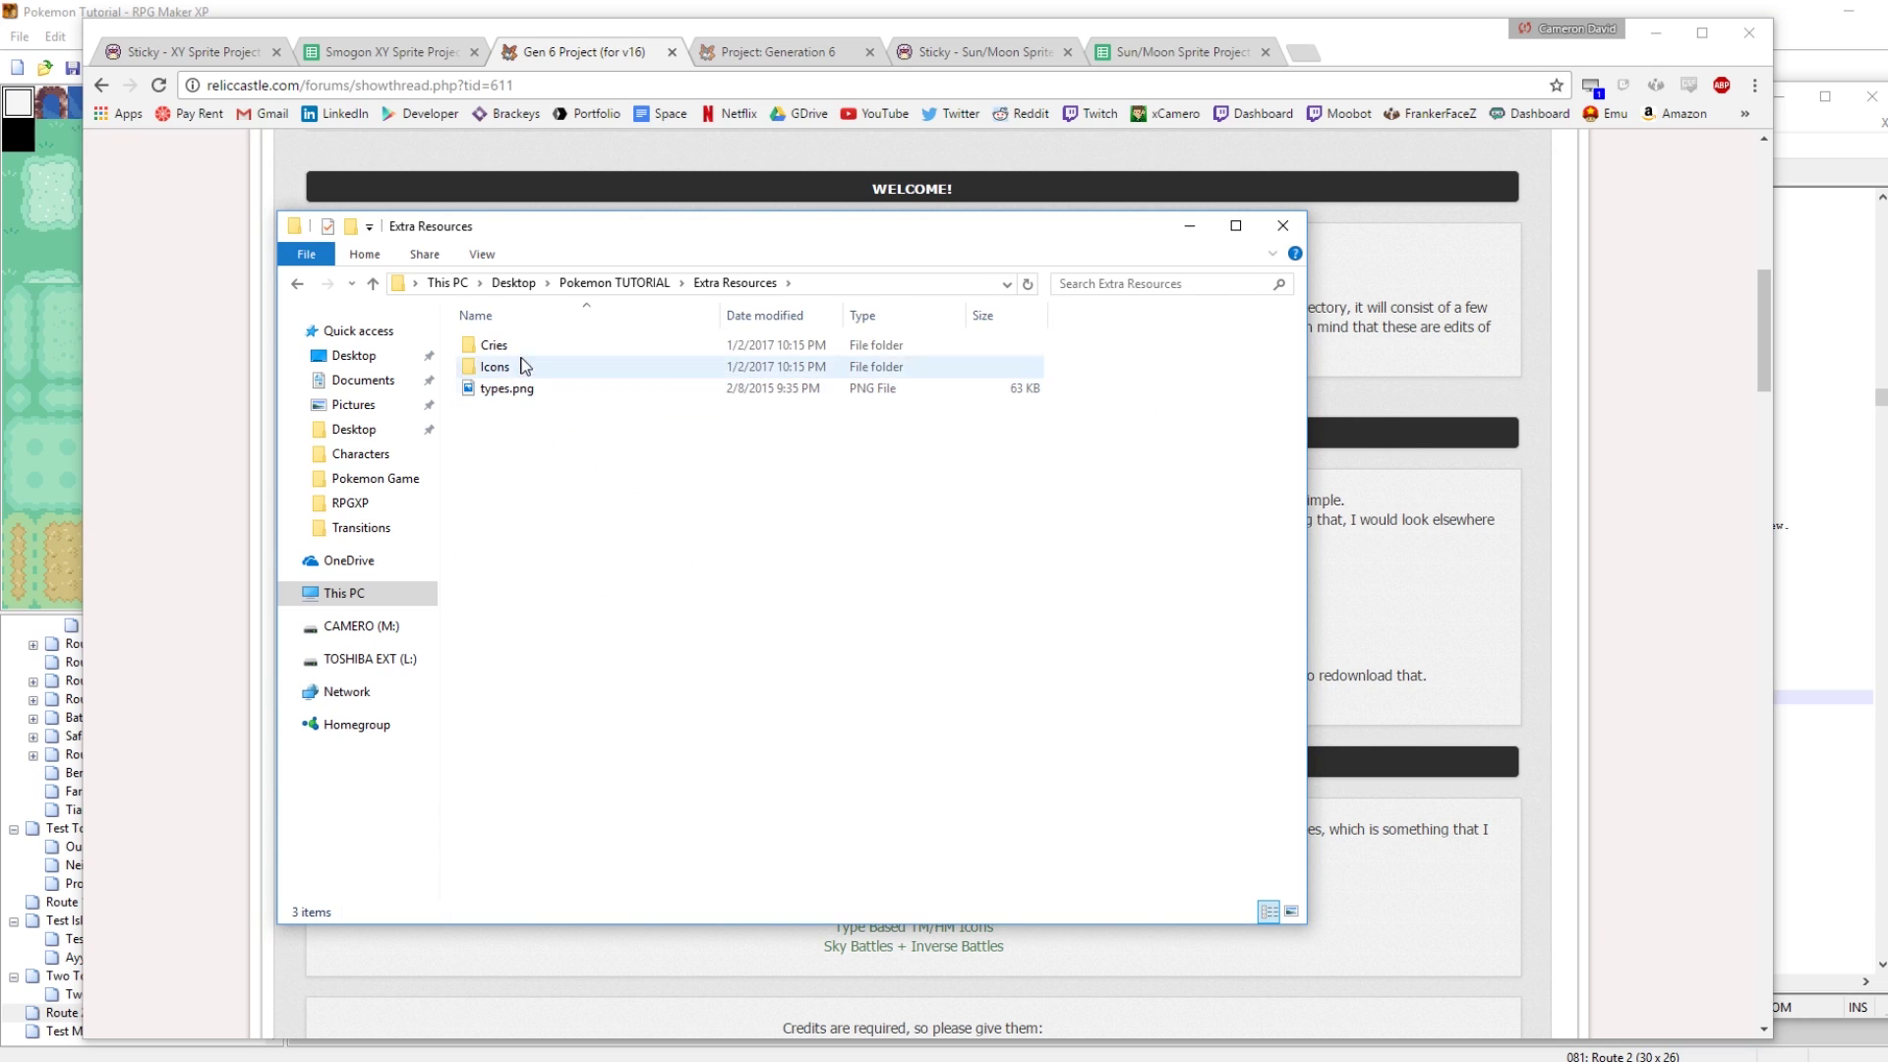
click(510, 344)
double_click(511, 344)
click(527, 350)
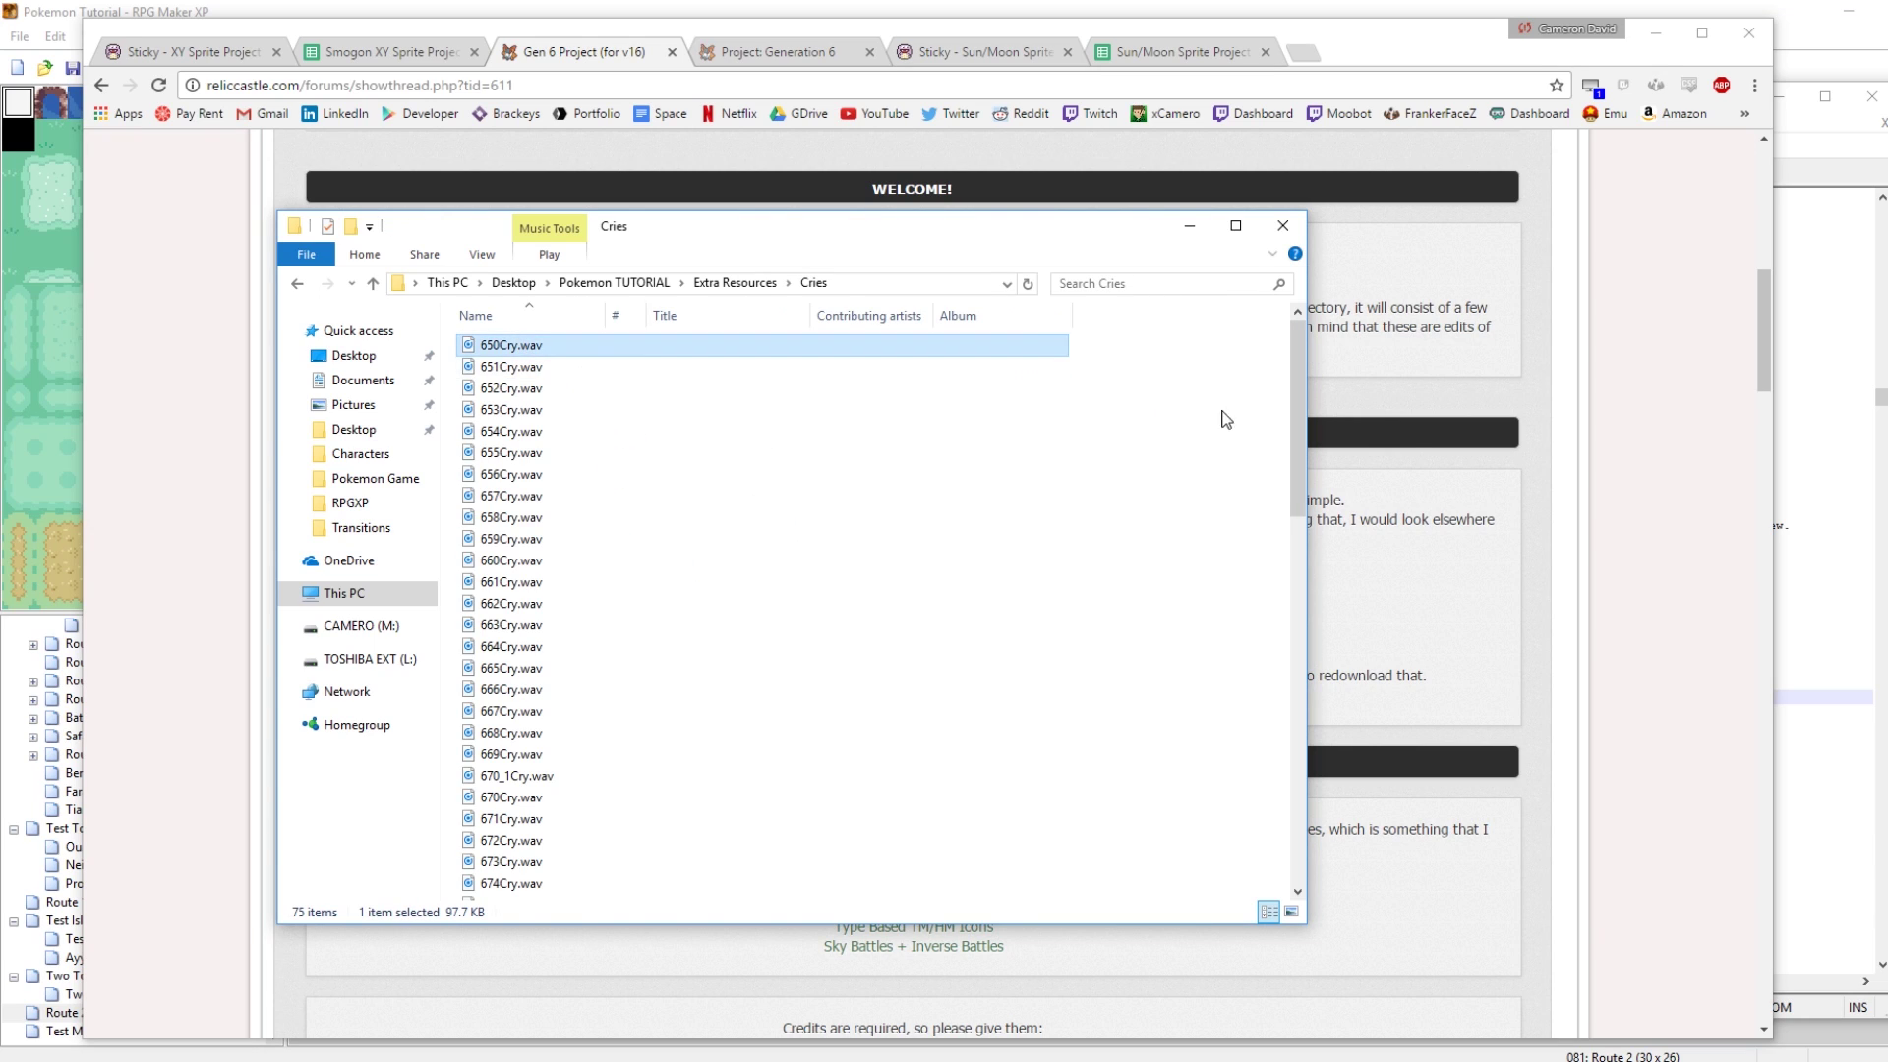
drag(1291, 410, 1294, 777)
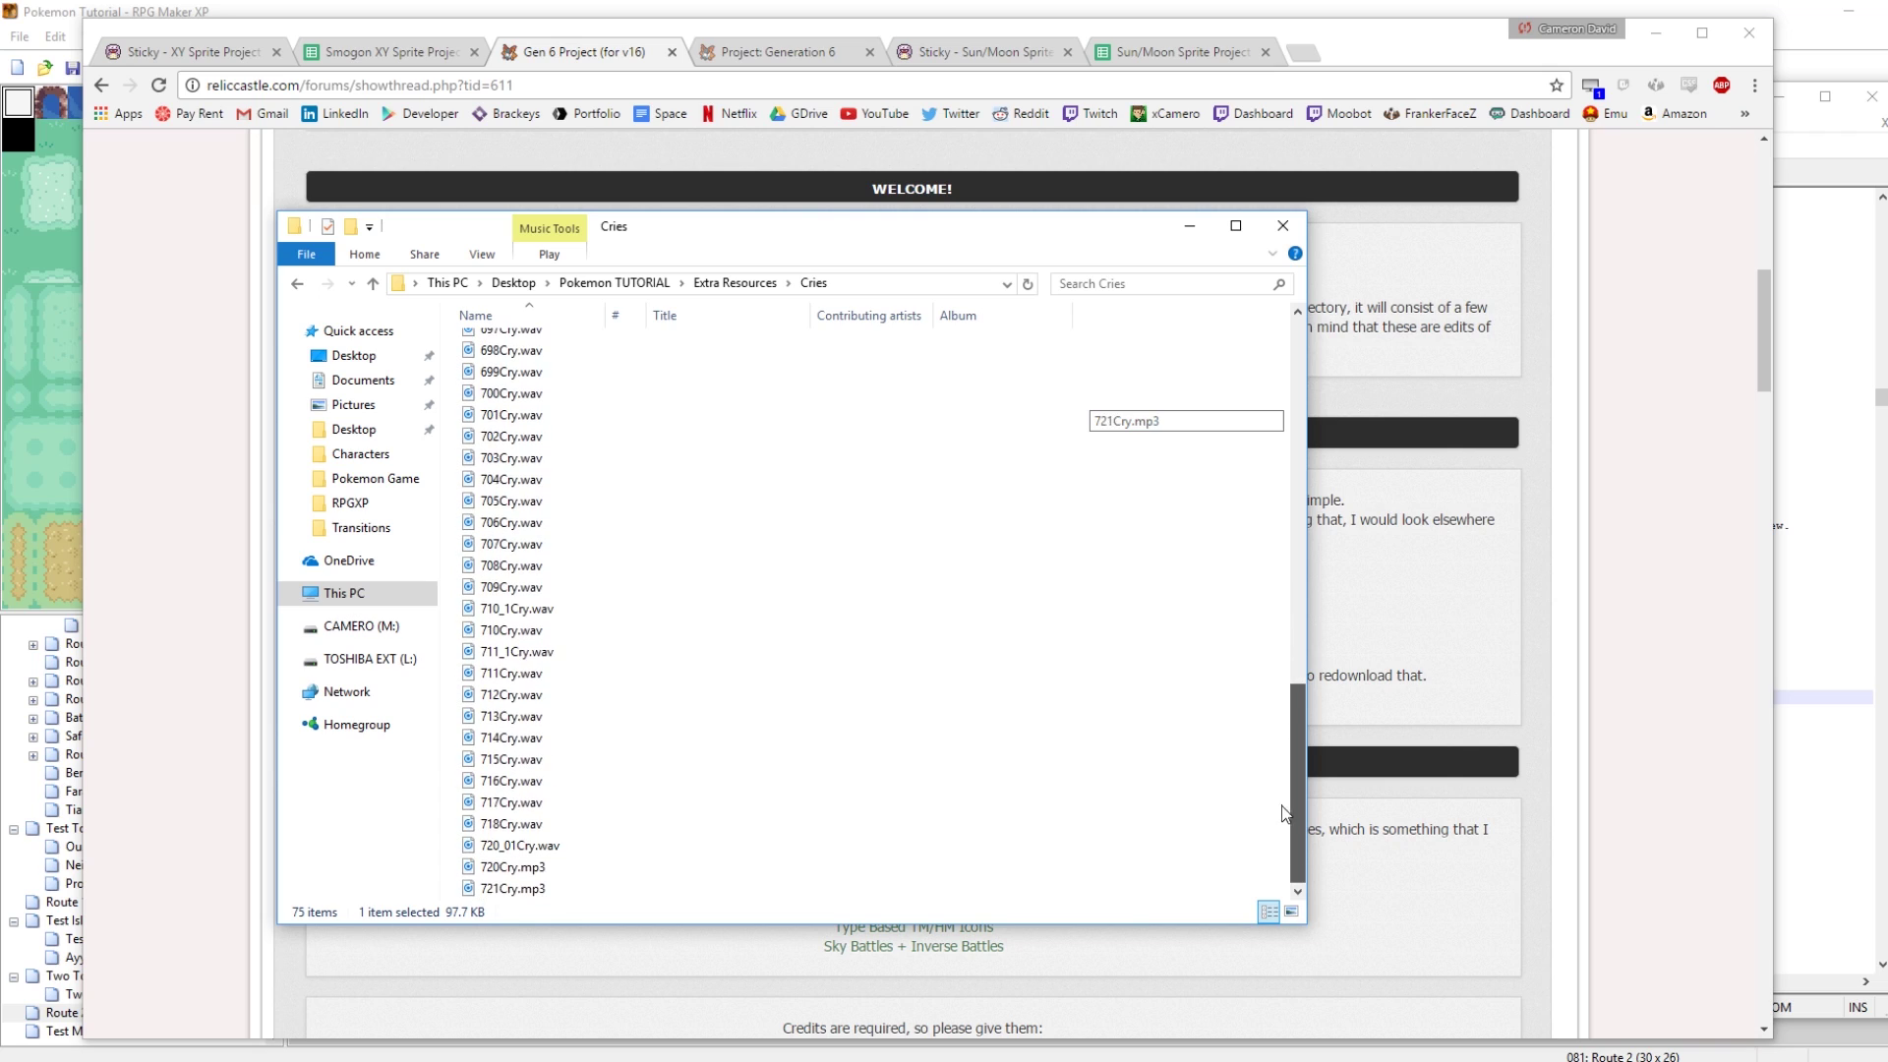
shift+click(528, 889)
Paste the copied cries into the Audio\SE\Cries folder of Pokemon Game, replacing the existing 650Cry.wav
click(665, 284)
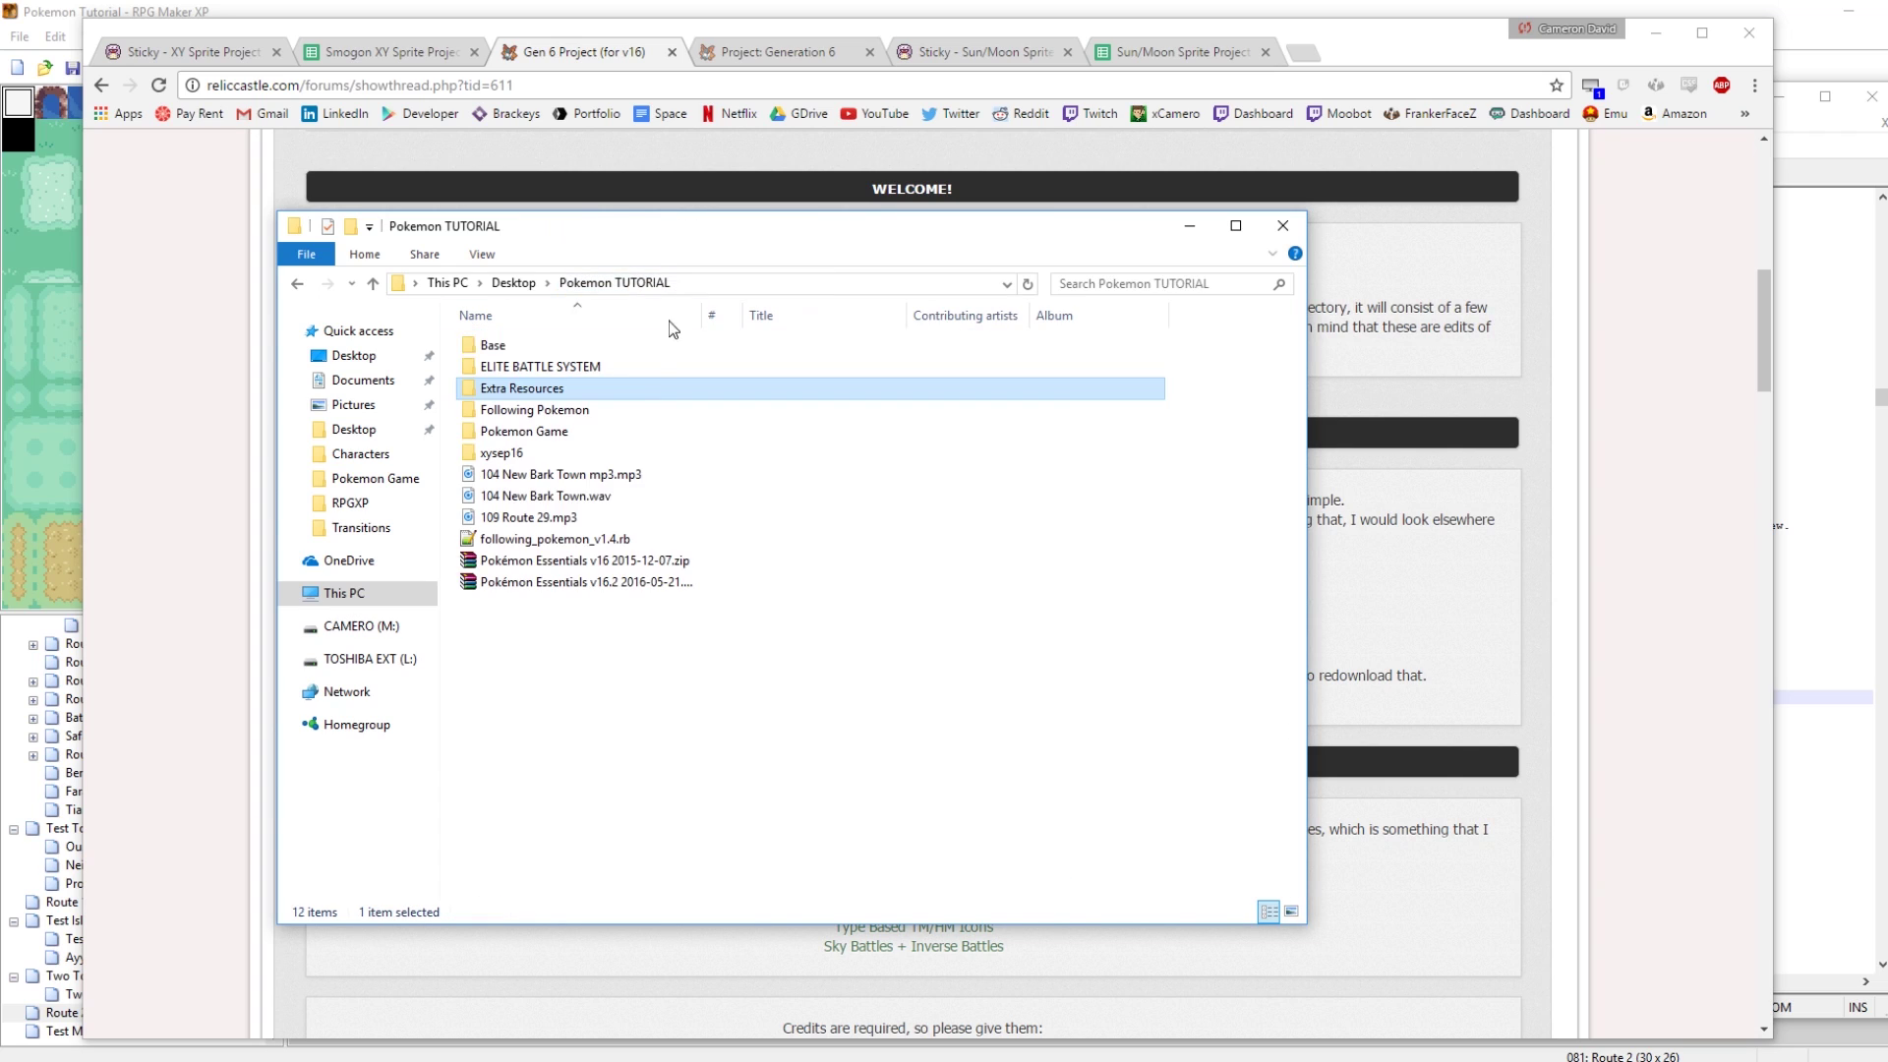
double_click(505, 432)
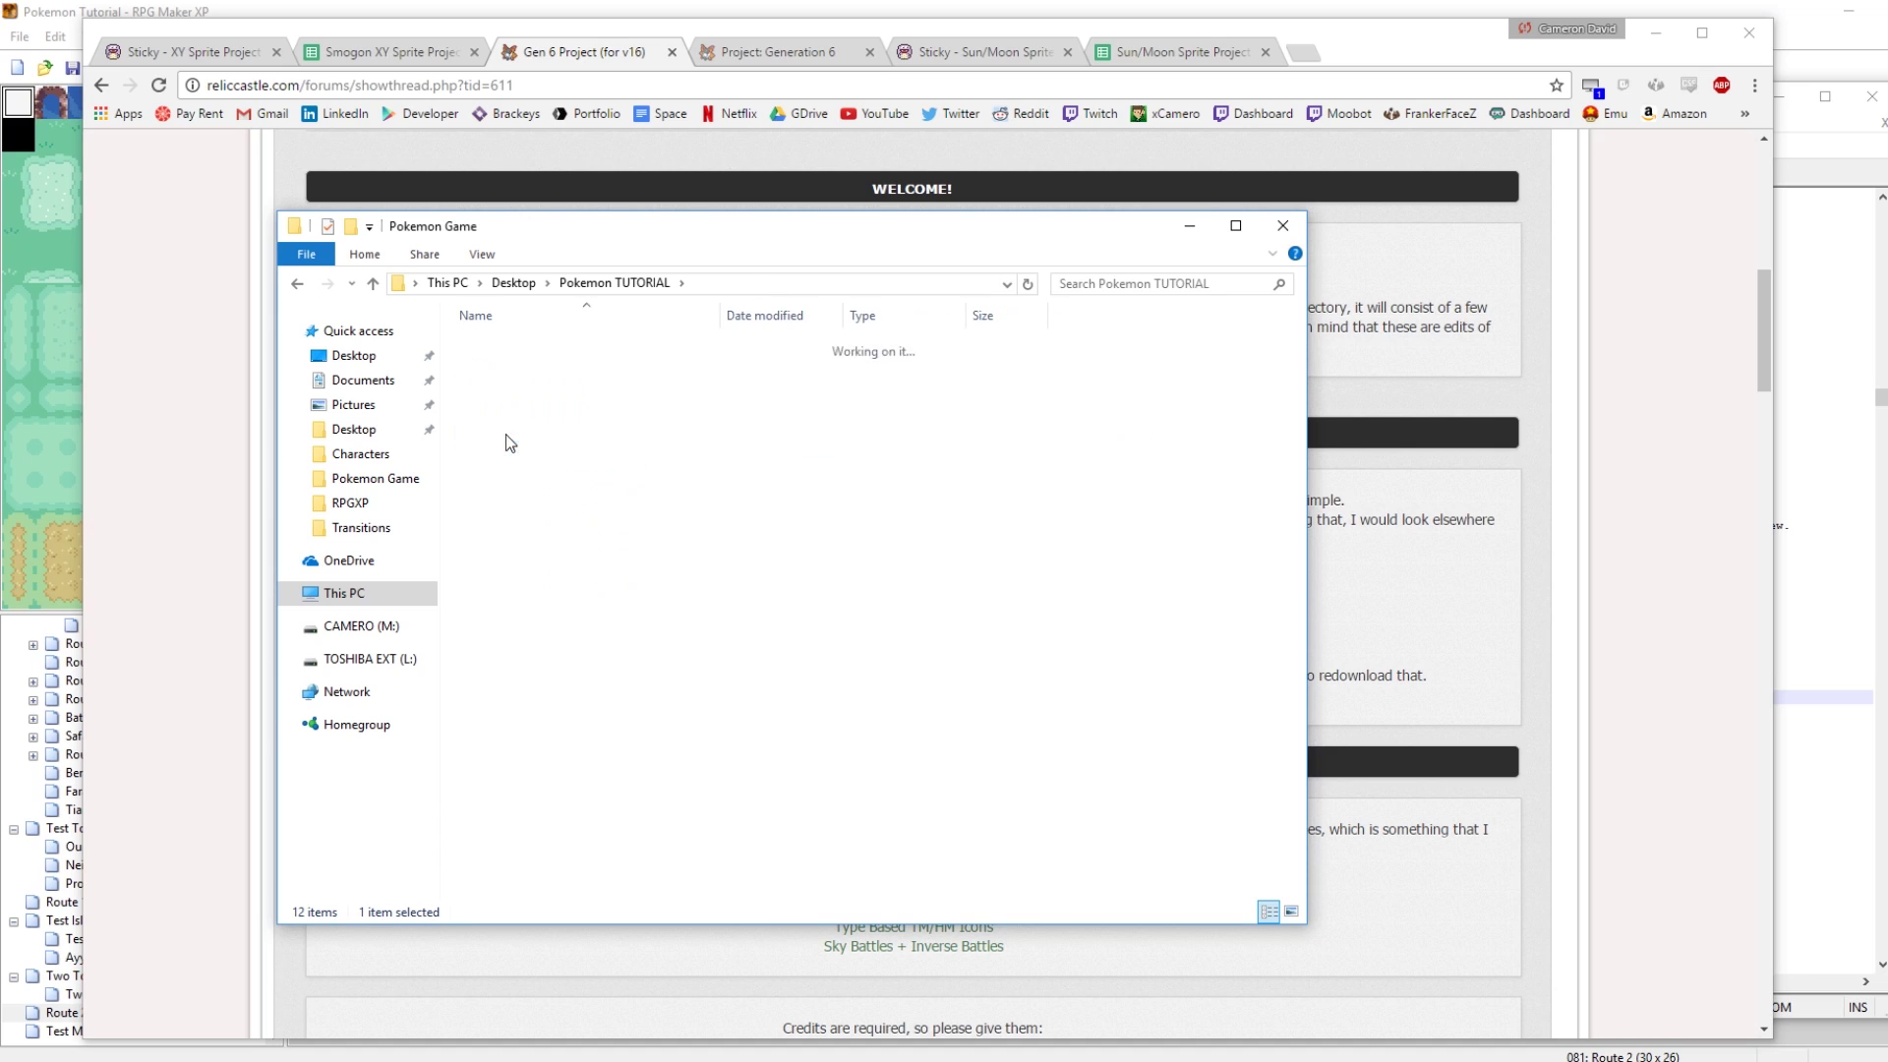
double_click(502, 349)
double_click(489, 409)
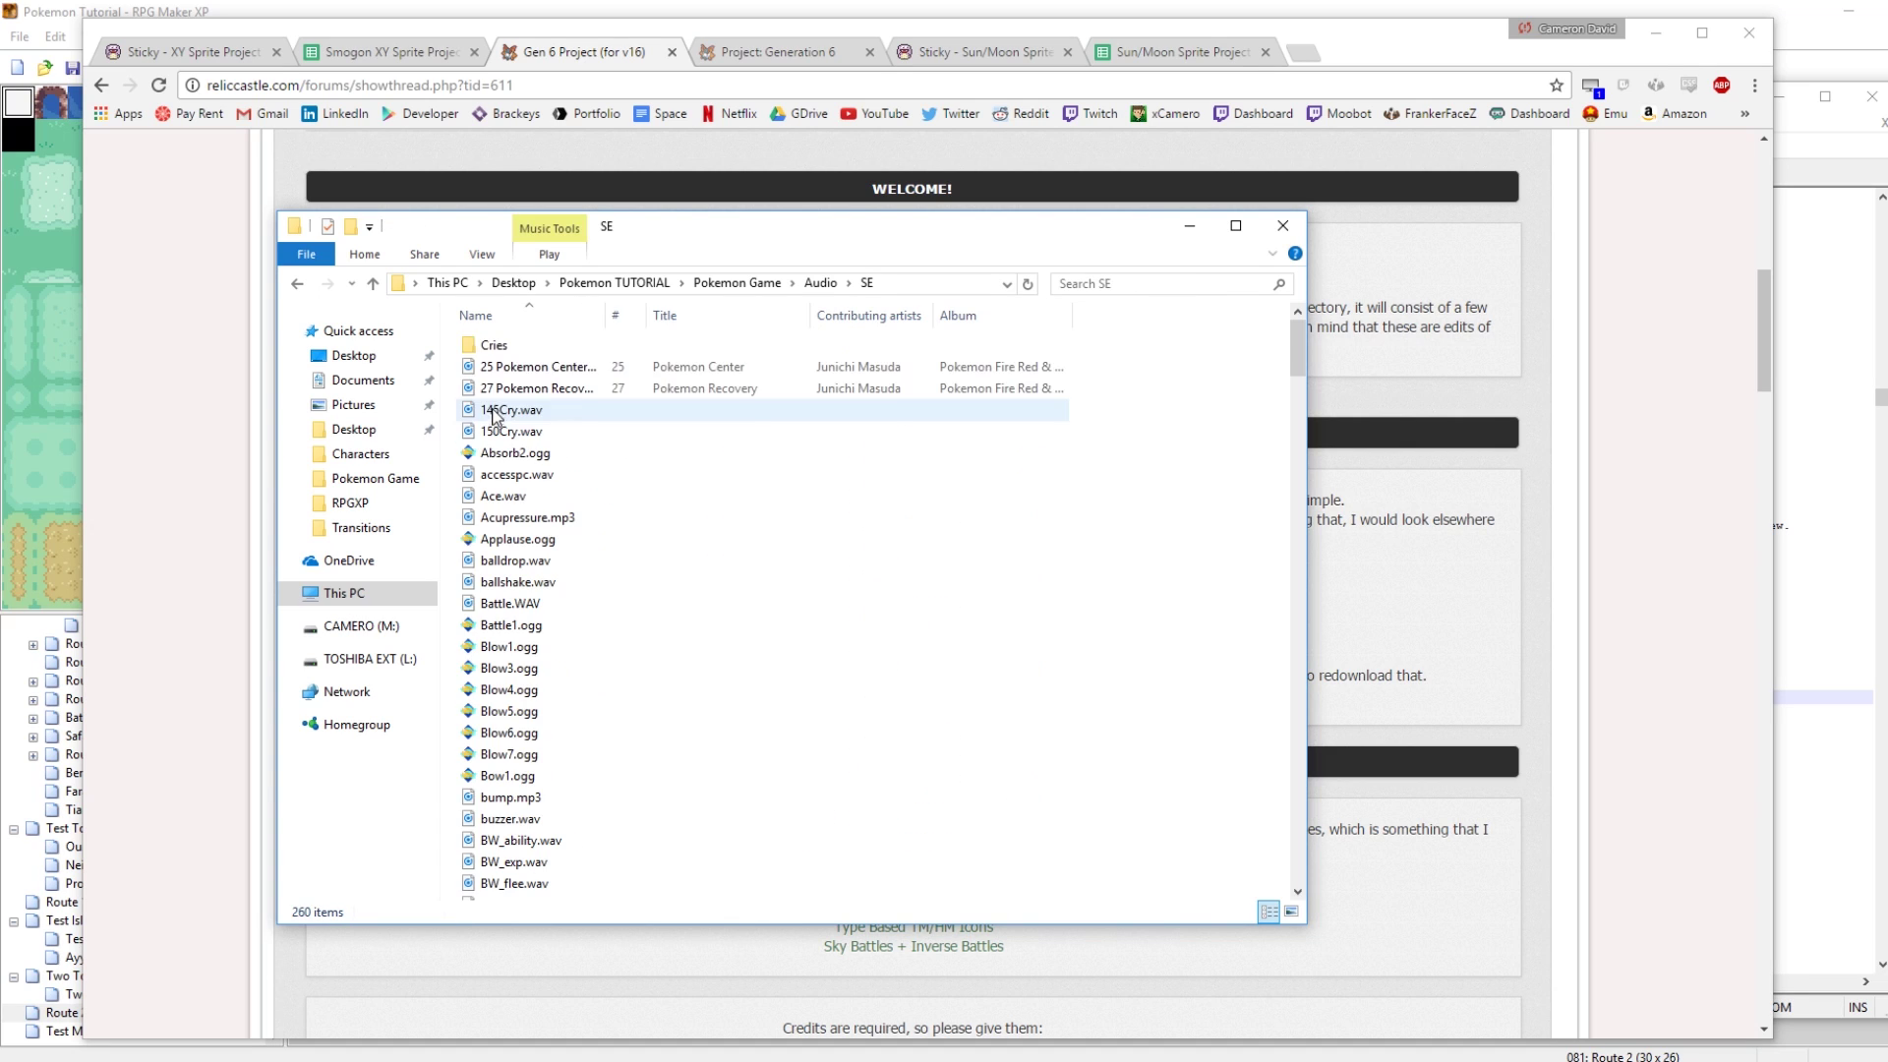
double_click(494, 352)
key(ctrl+v)
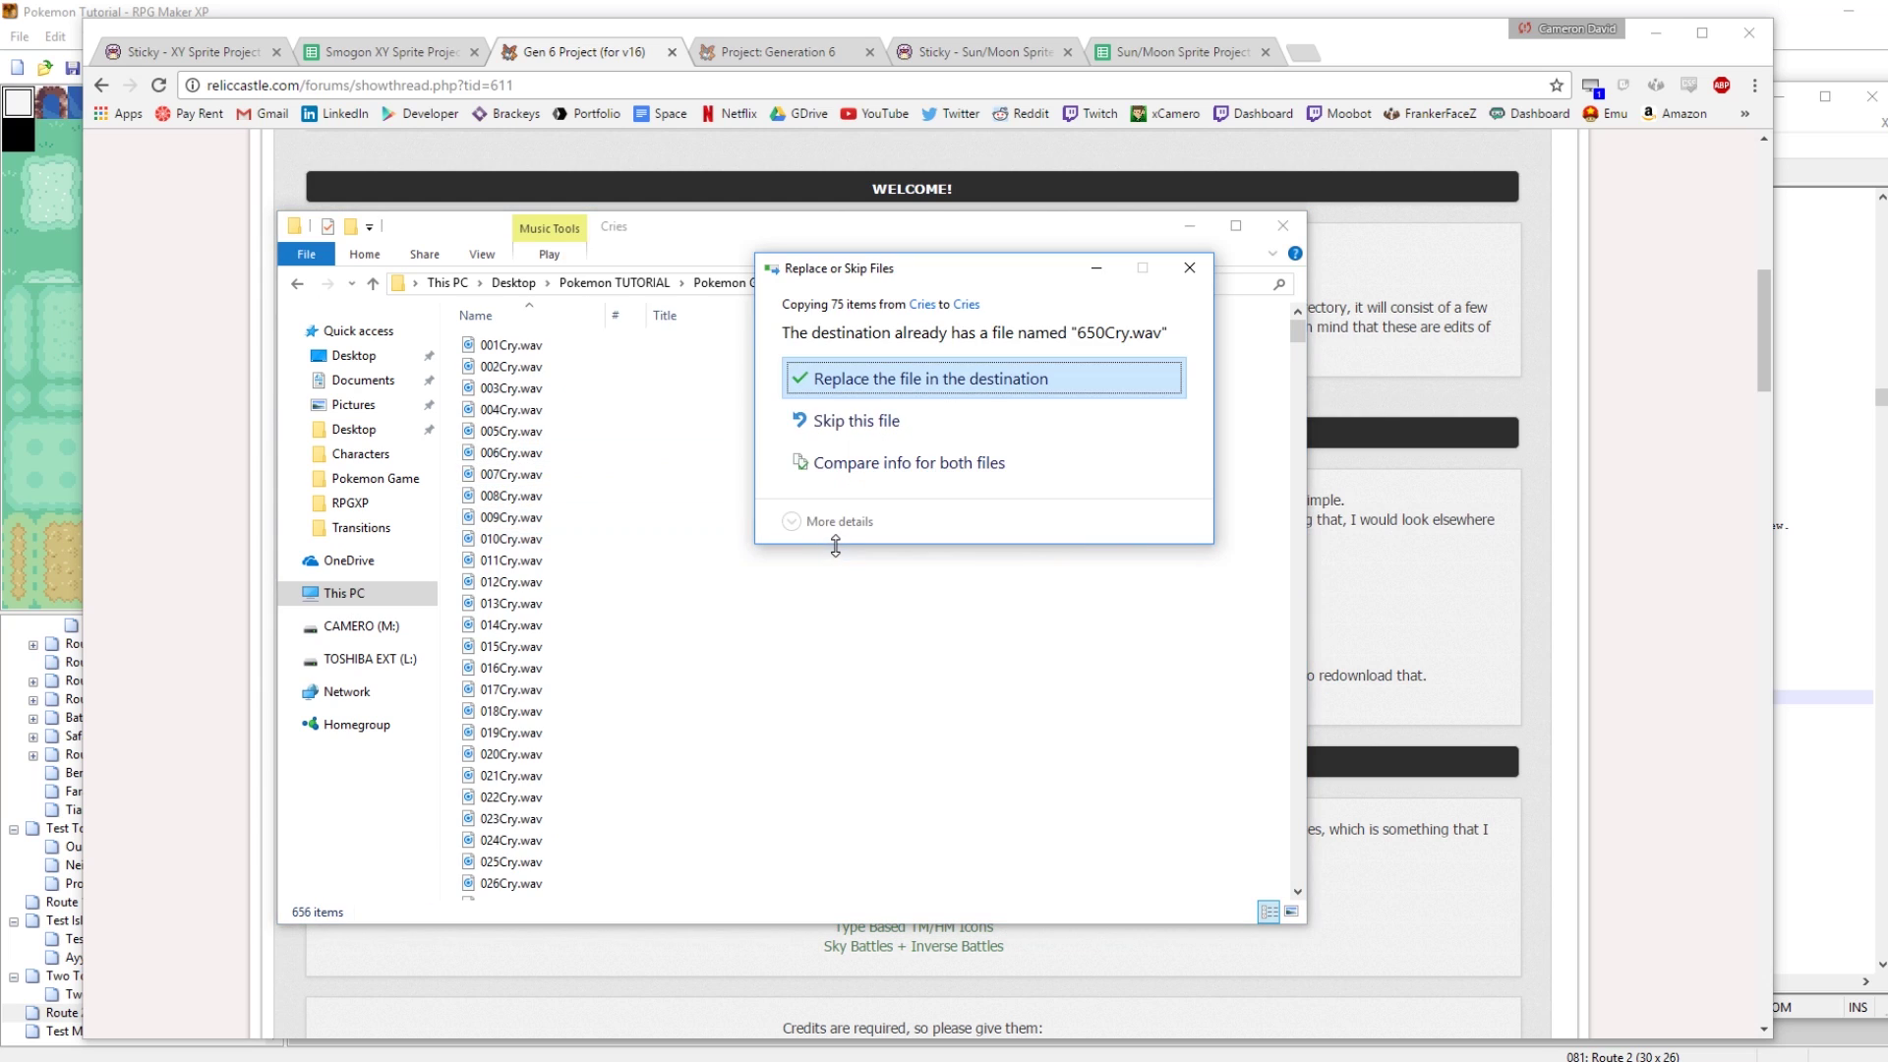
click(871, 377)
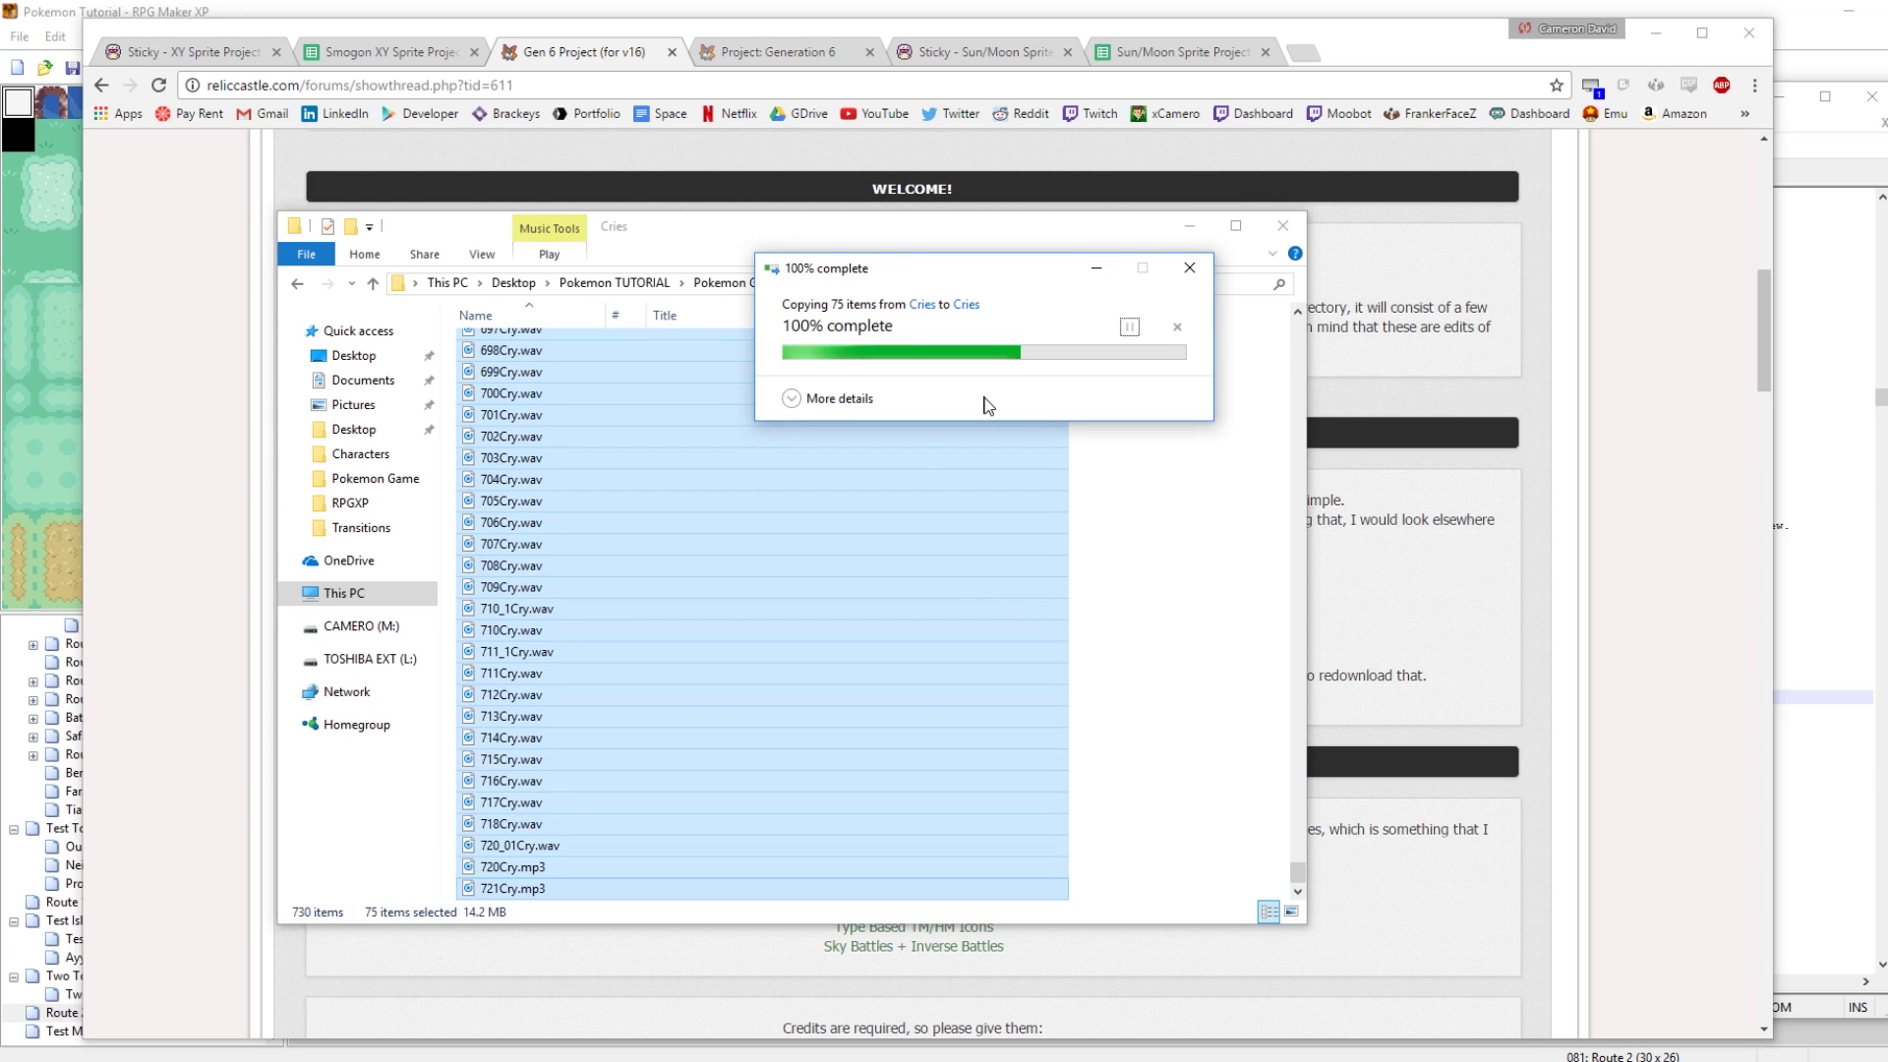
click(1187, 668)
Look over the pasted cry files from 650 onward, play 721Cry.mp3 as a check and close the music player
scroll(851, 716, up, 3)
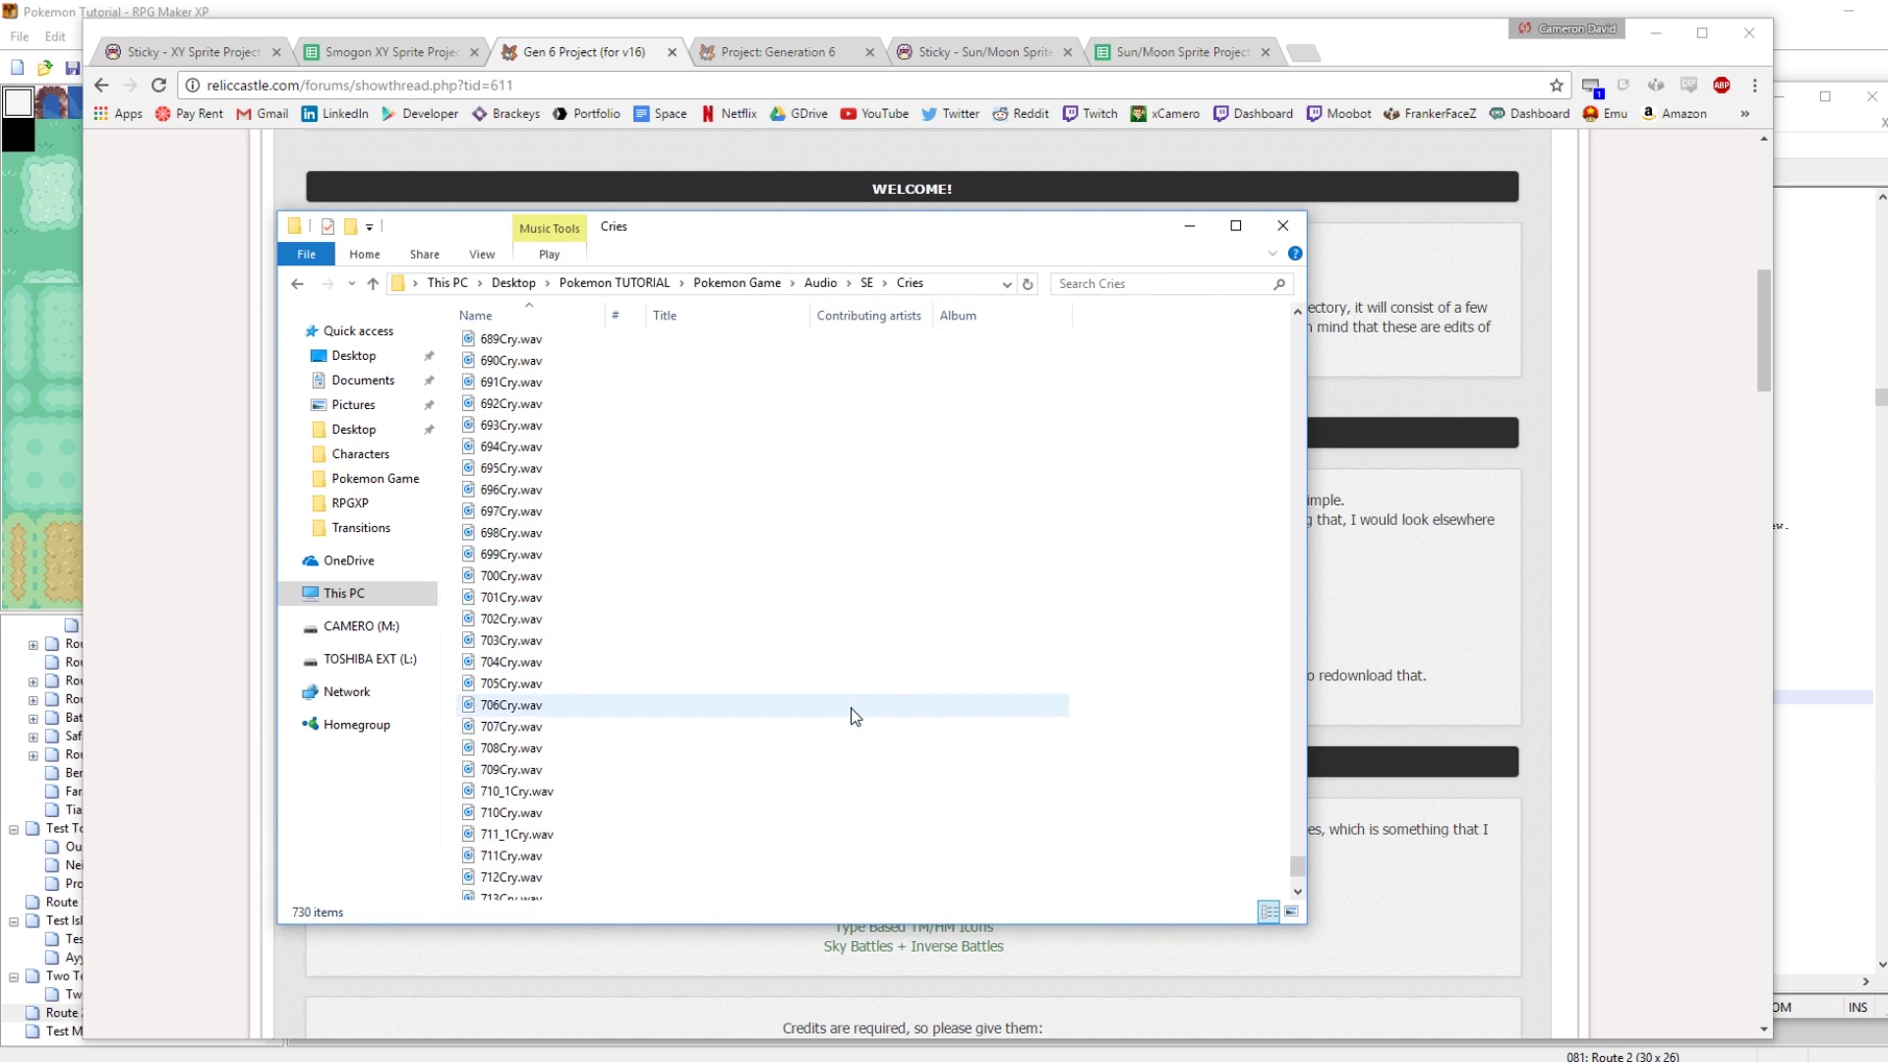
scroll(851, 715, up, 13)
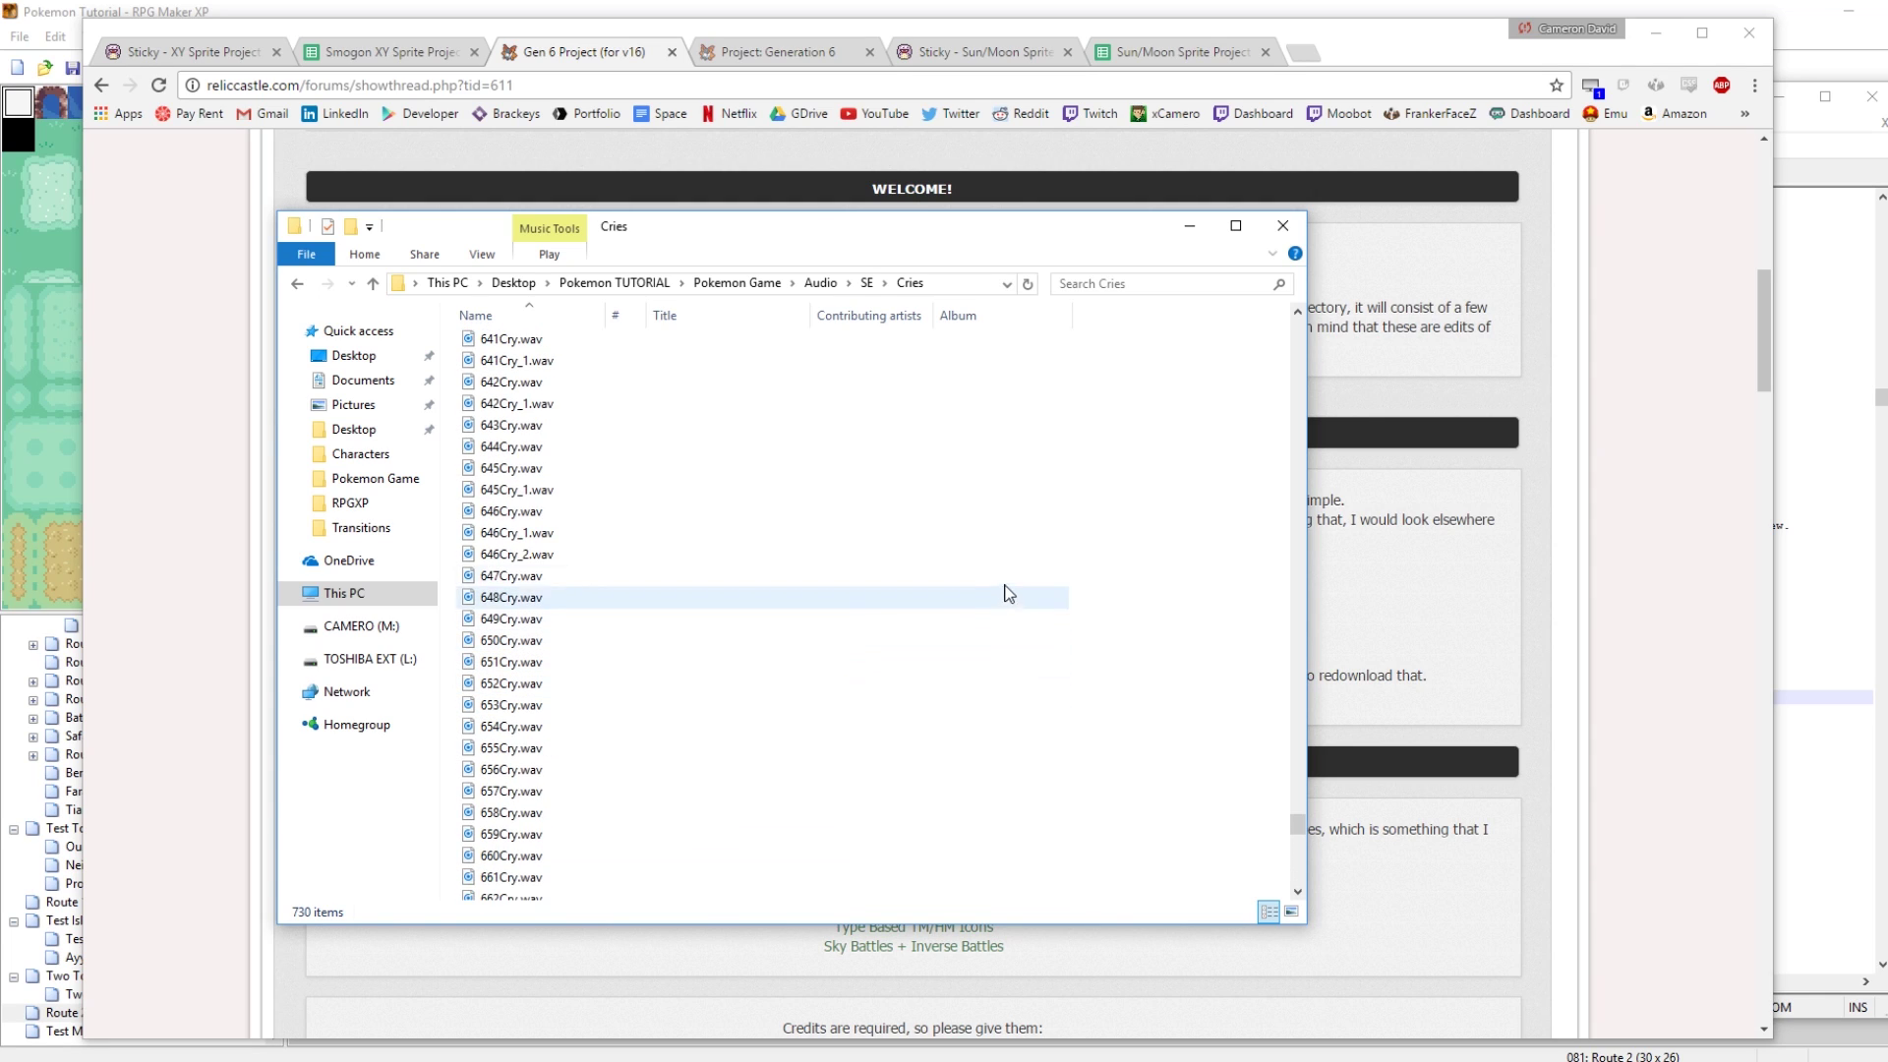
scroll(1038, 587, down, 12)
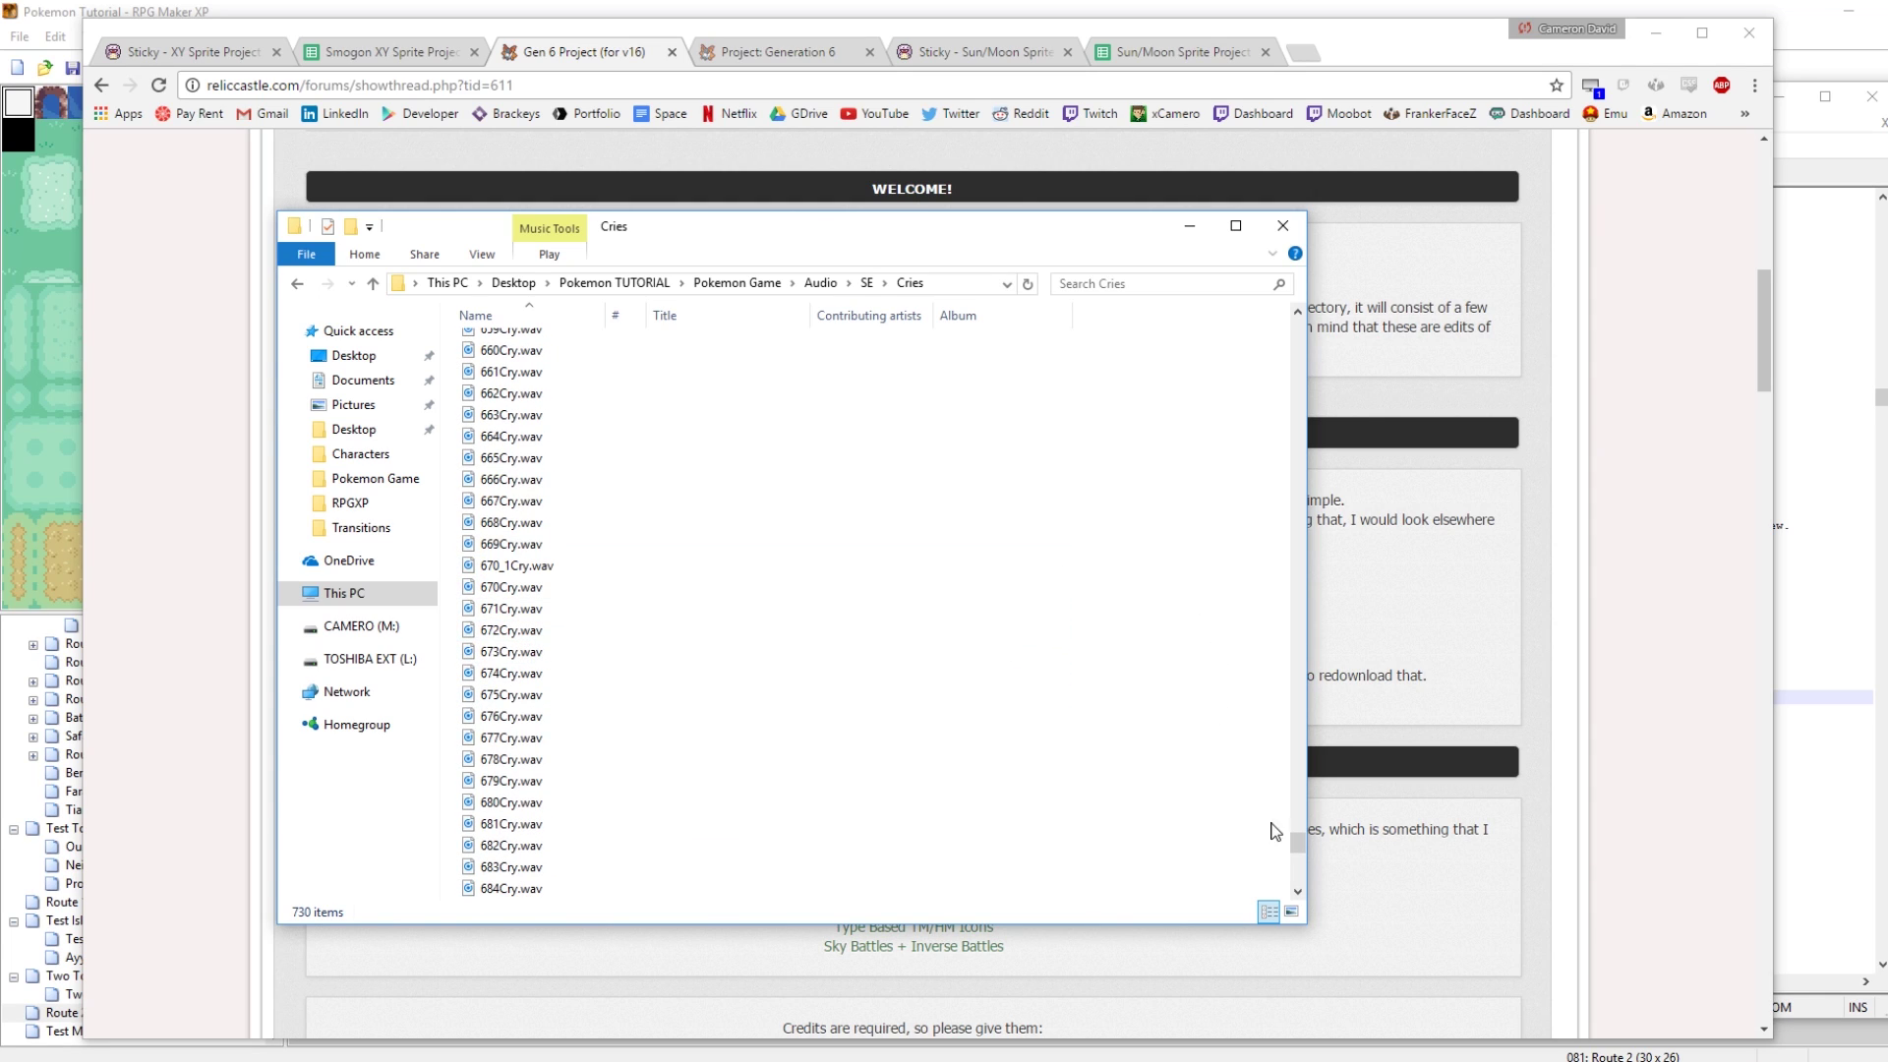
drag(1300, 848, 1299, 877)
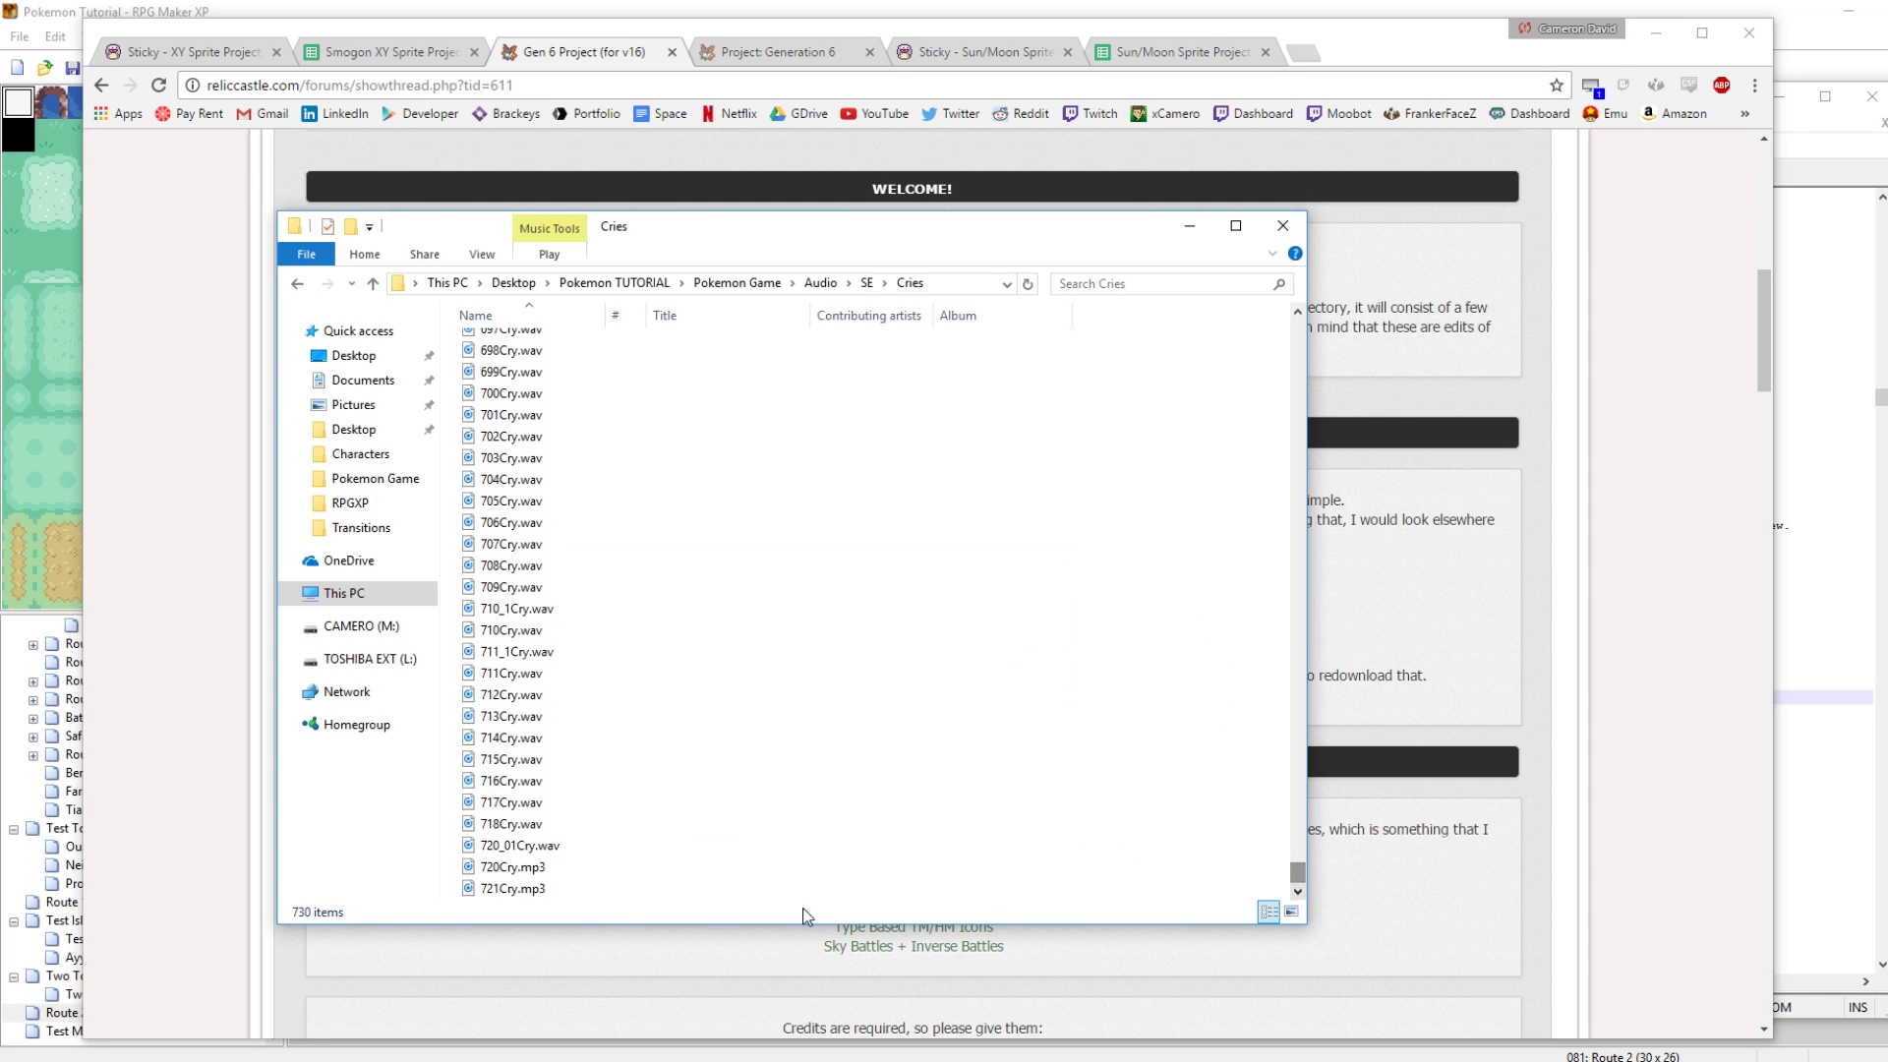
double_click(504, 888)
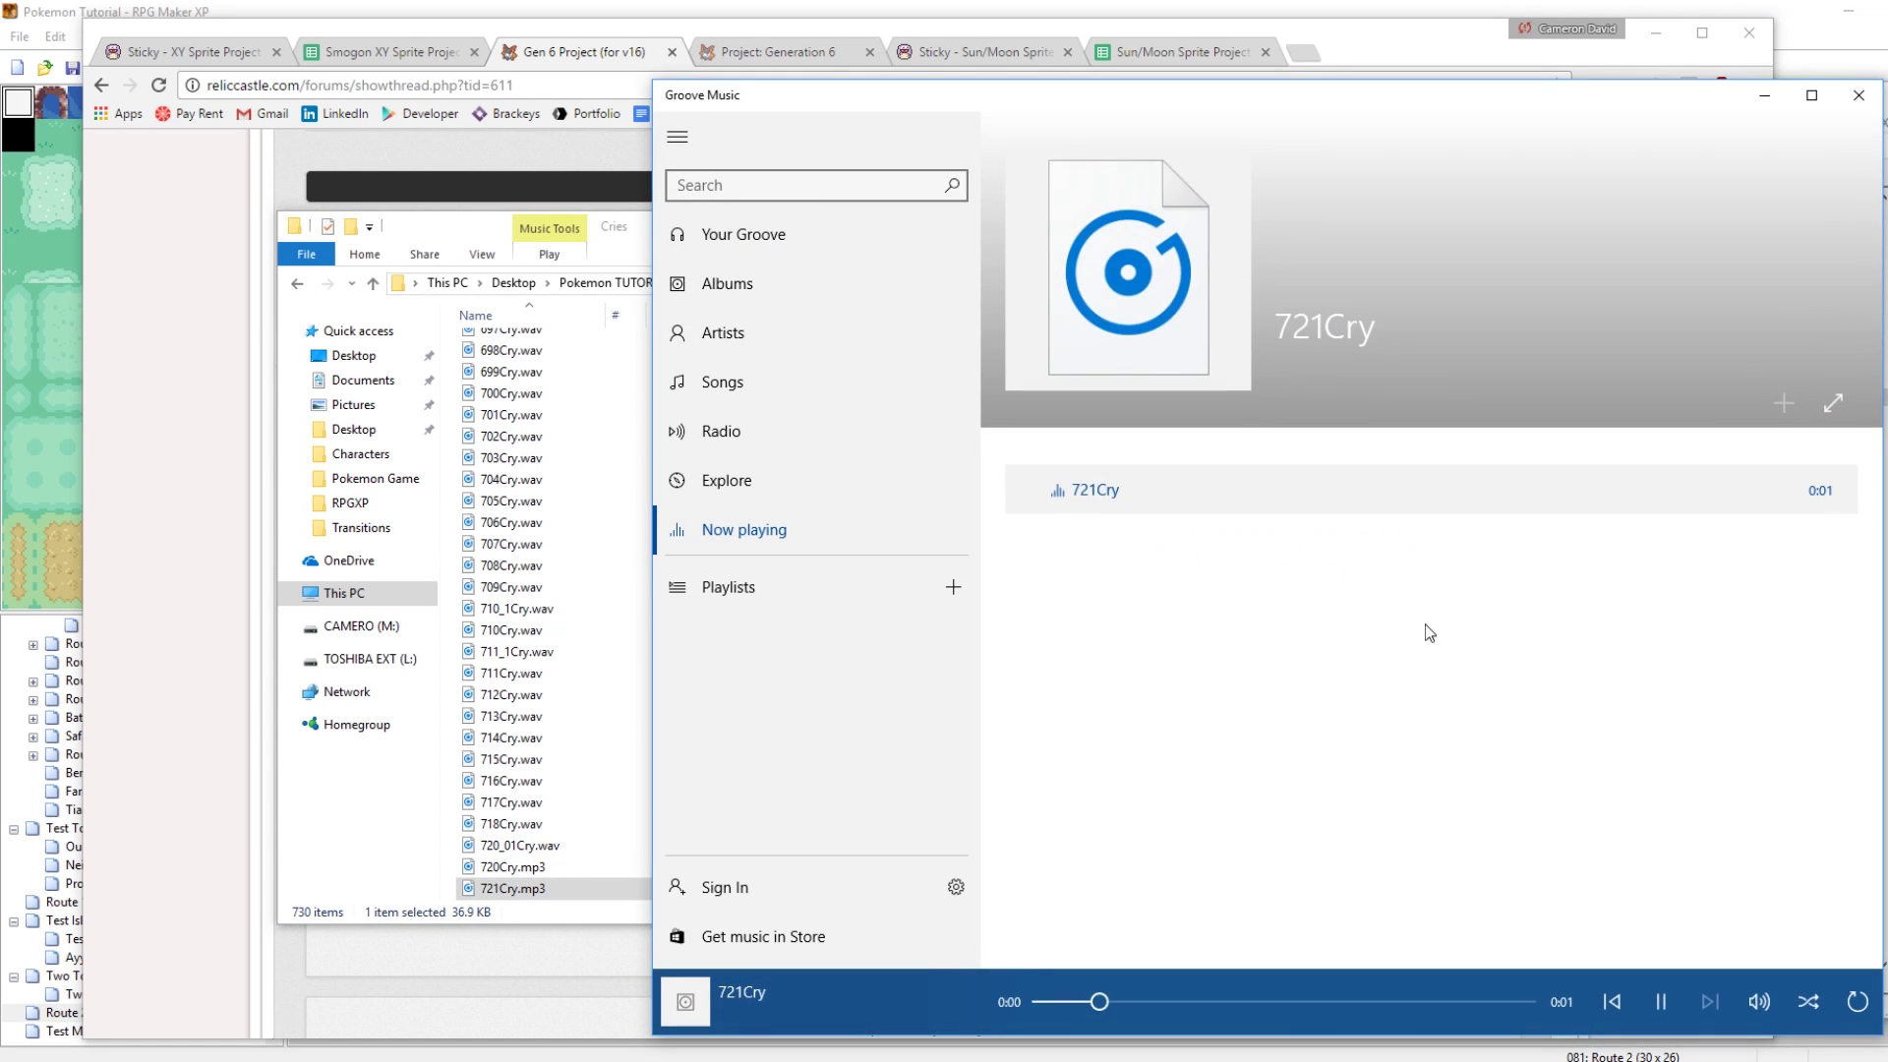
click(1858, 95)
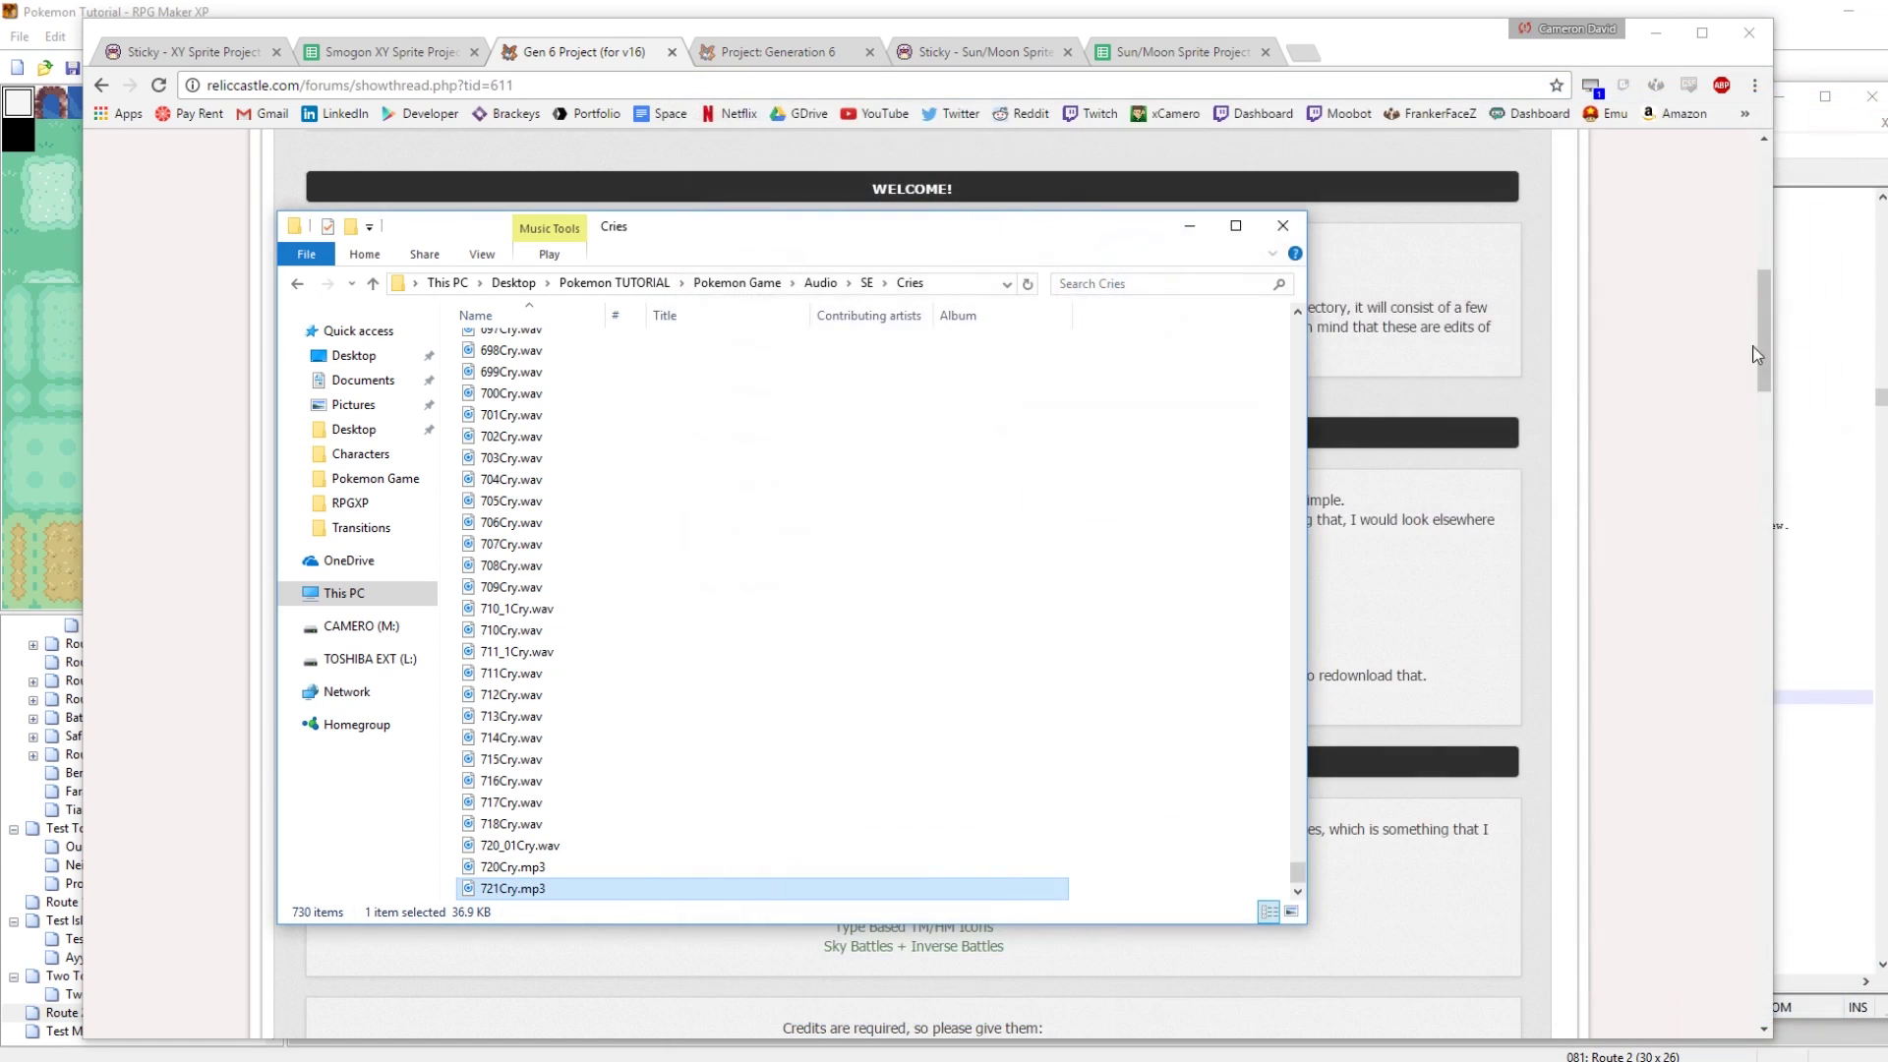
Return to the Pokemon TUTORIAL folder, switch to RPG Maker XP and start a playtest of the game
click(621, 285)
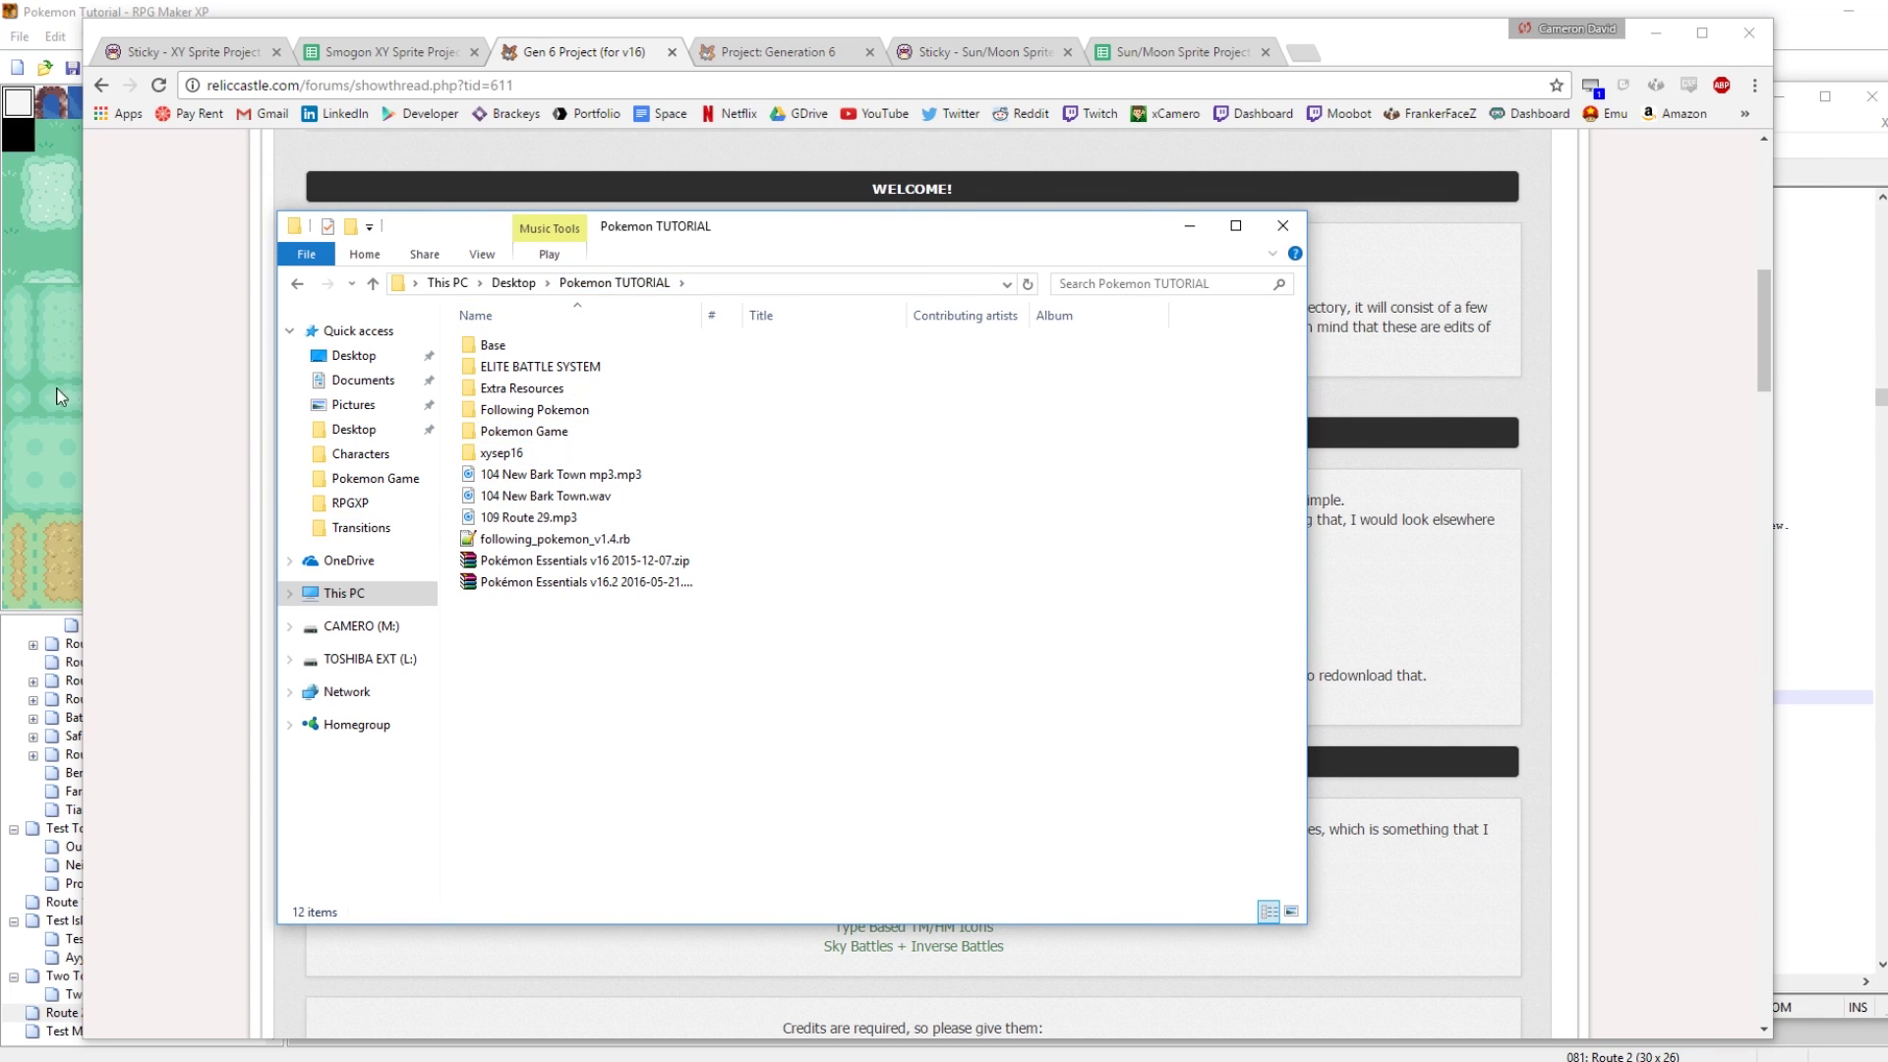
click(35, 250)
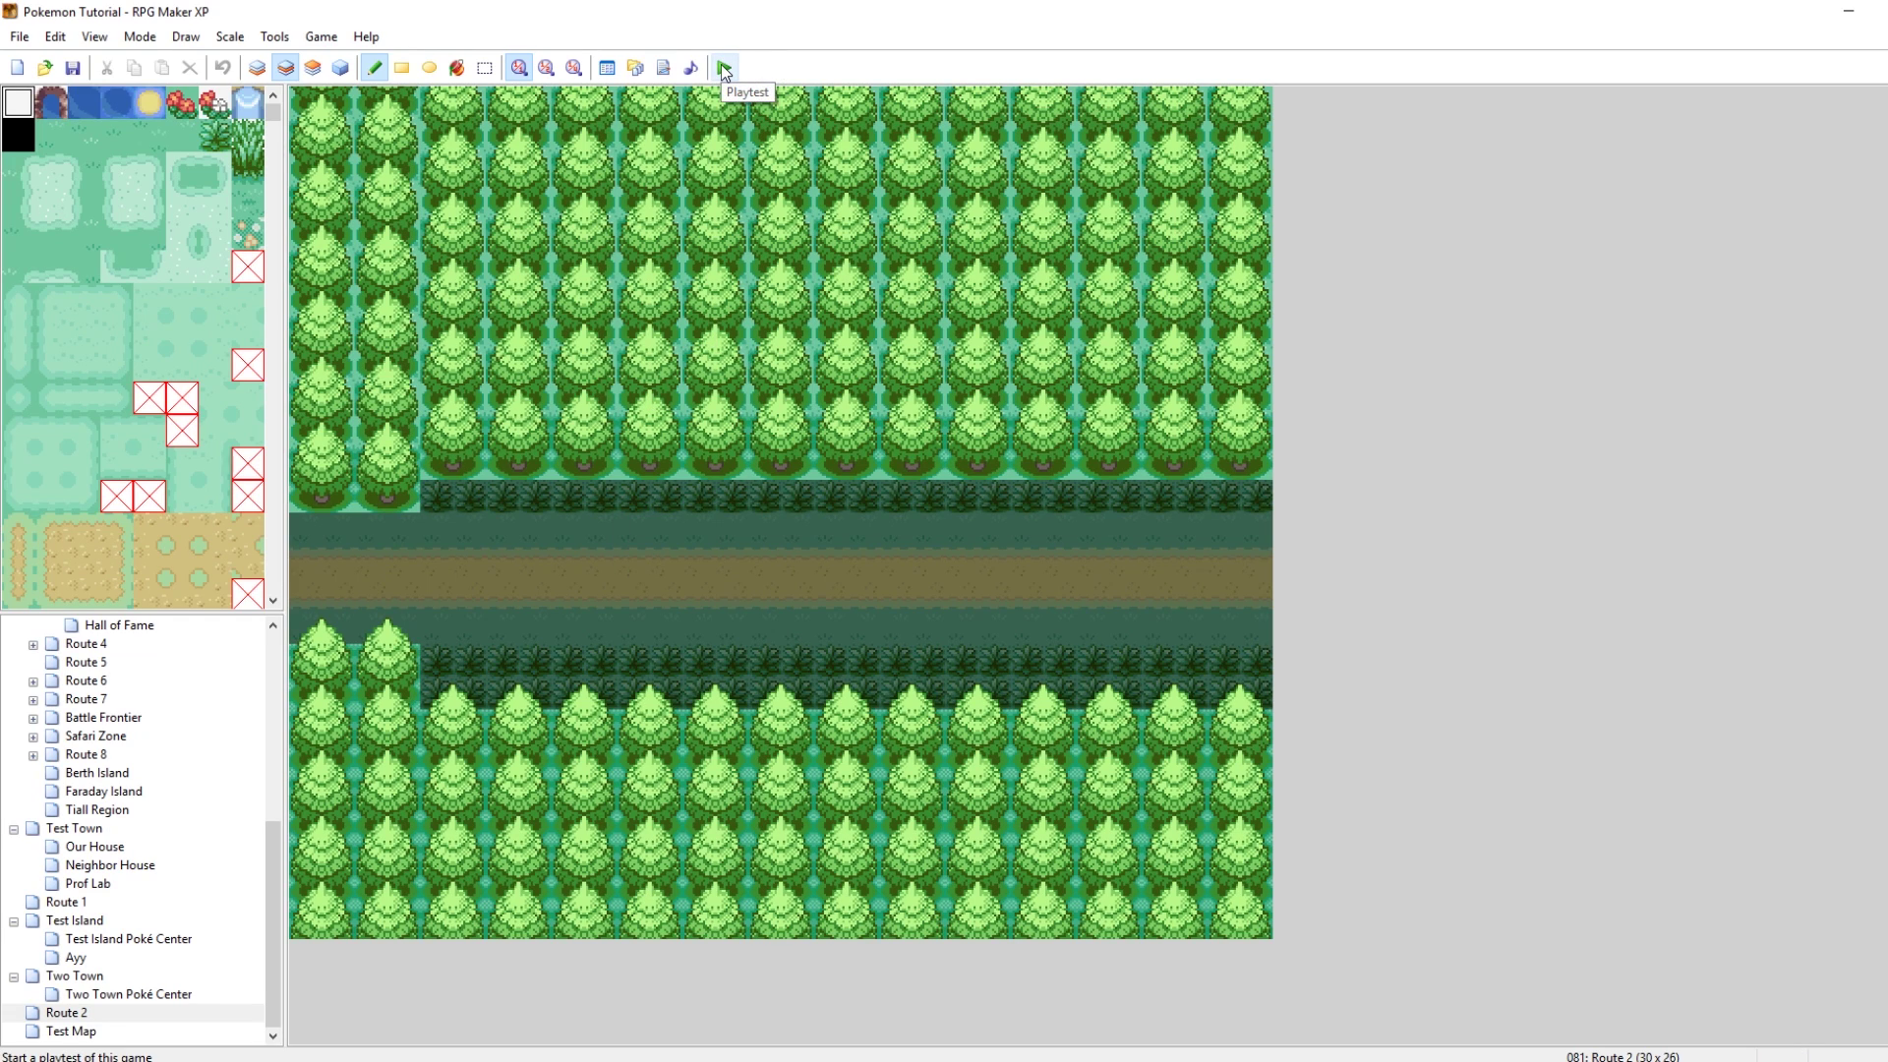
click(723, 69)
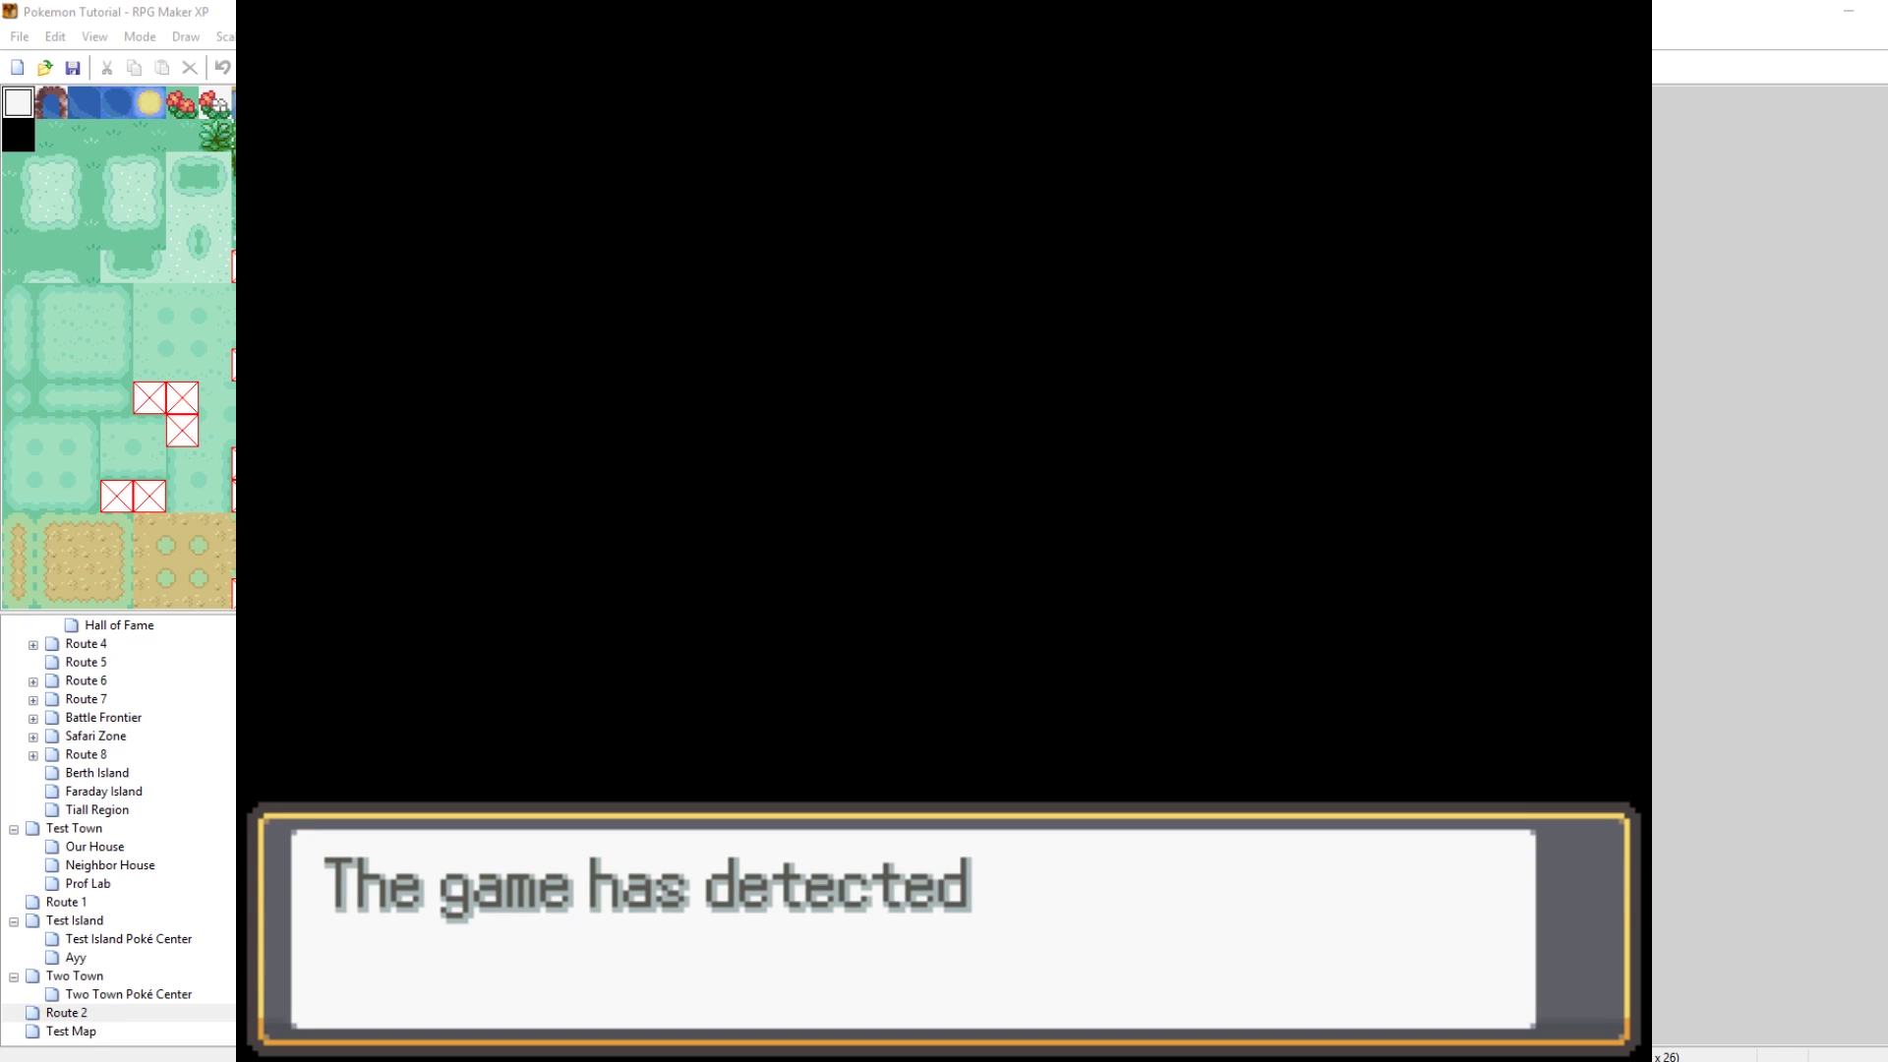
Accept the Elite Battle System conversion of the mismatched battler sprites and continue the saved game on Route 2
key(Return)
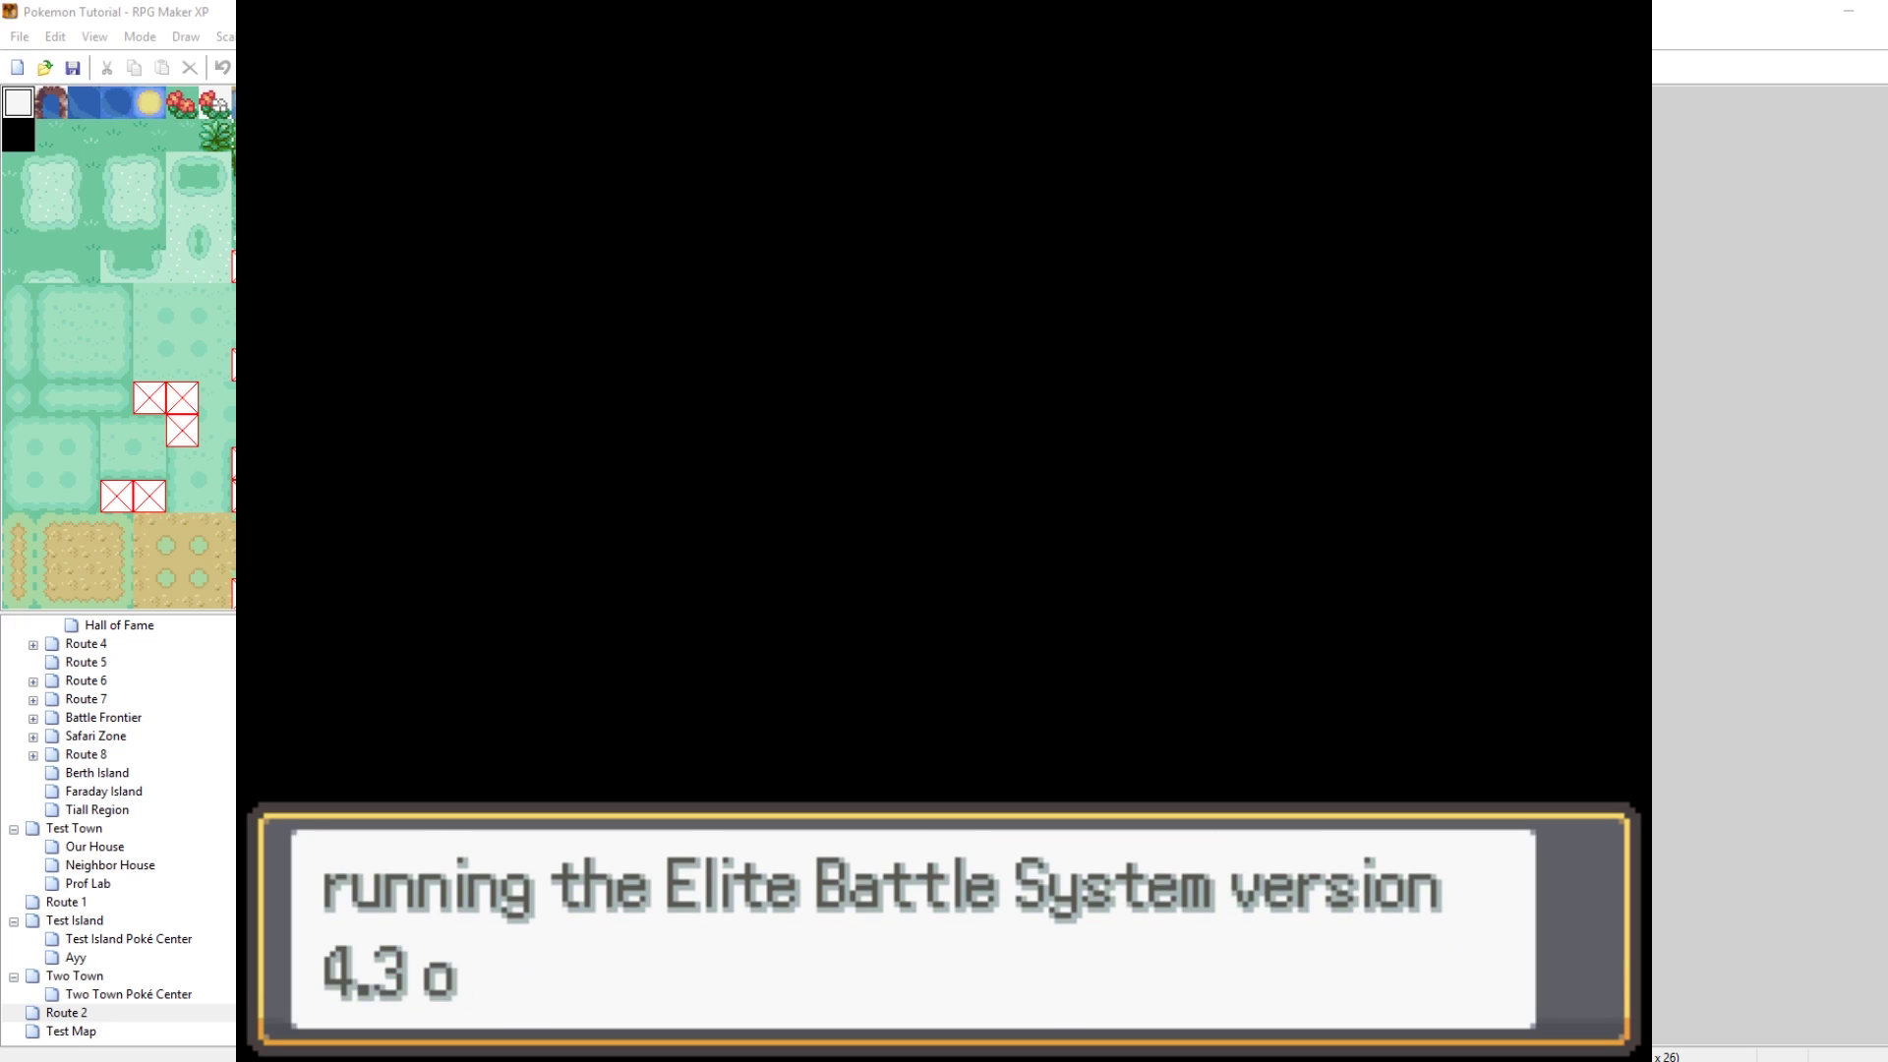
key(Return)
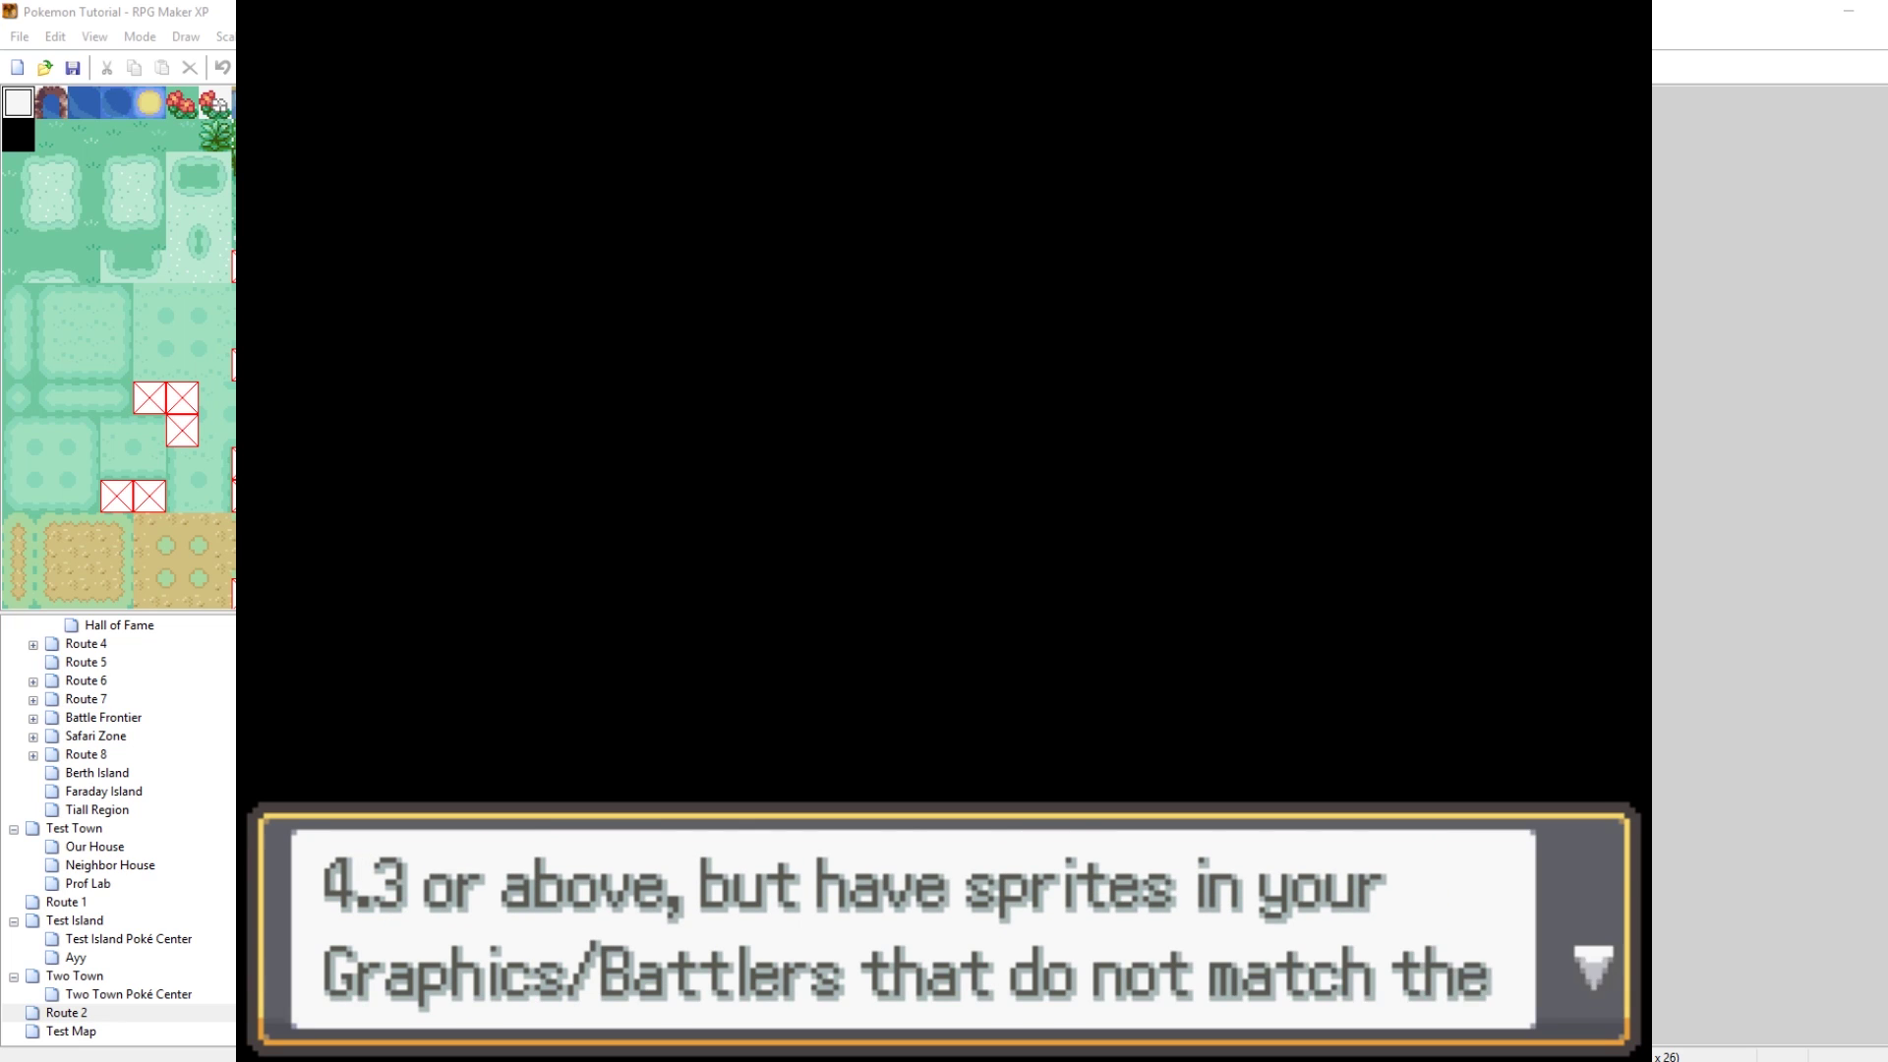
key(Return)
key(Return)
key(Return)
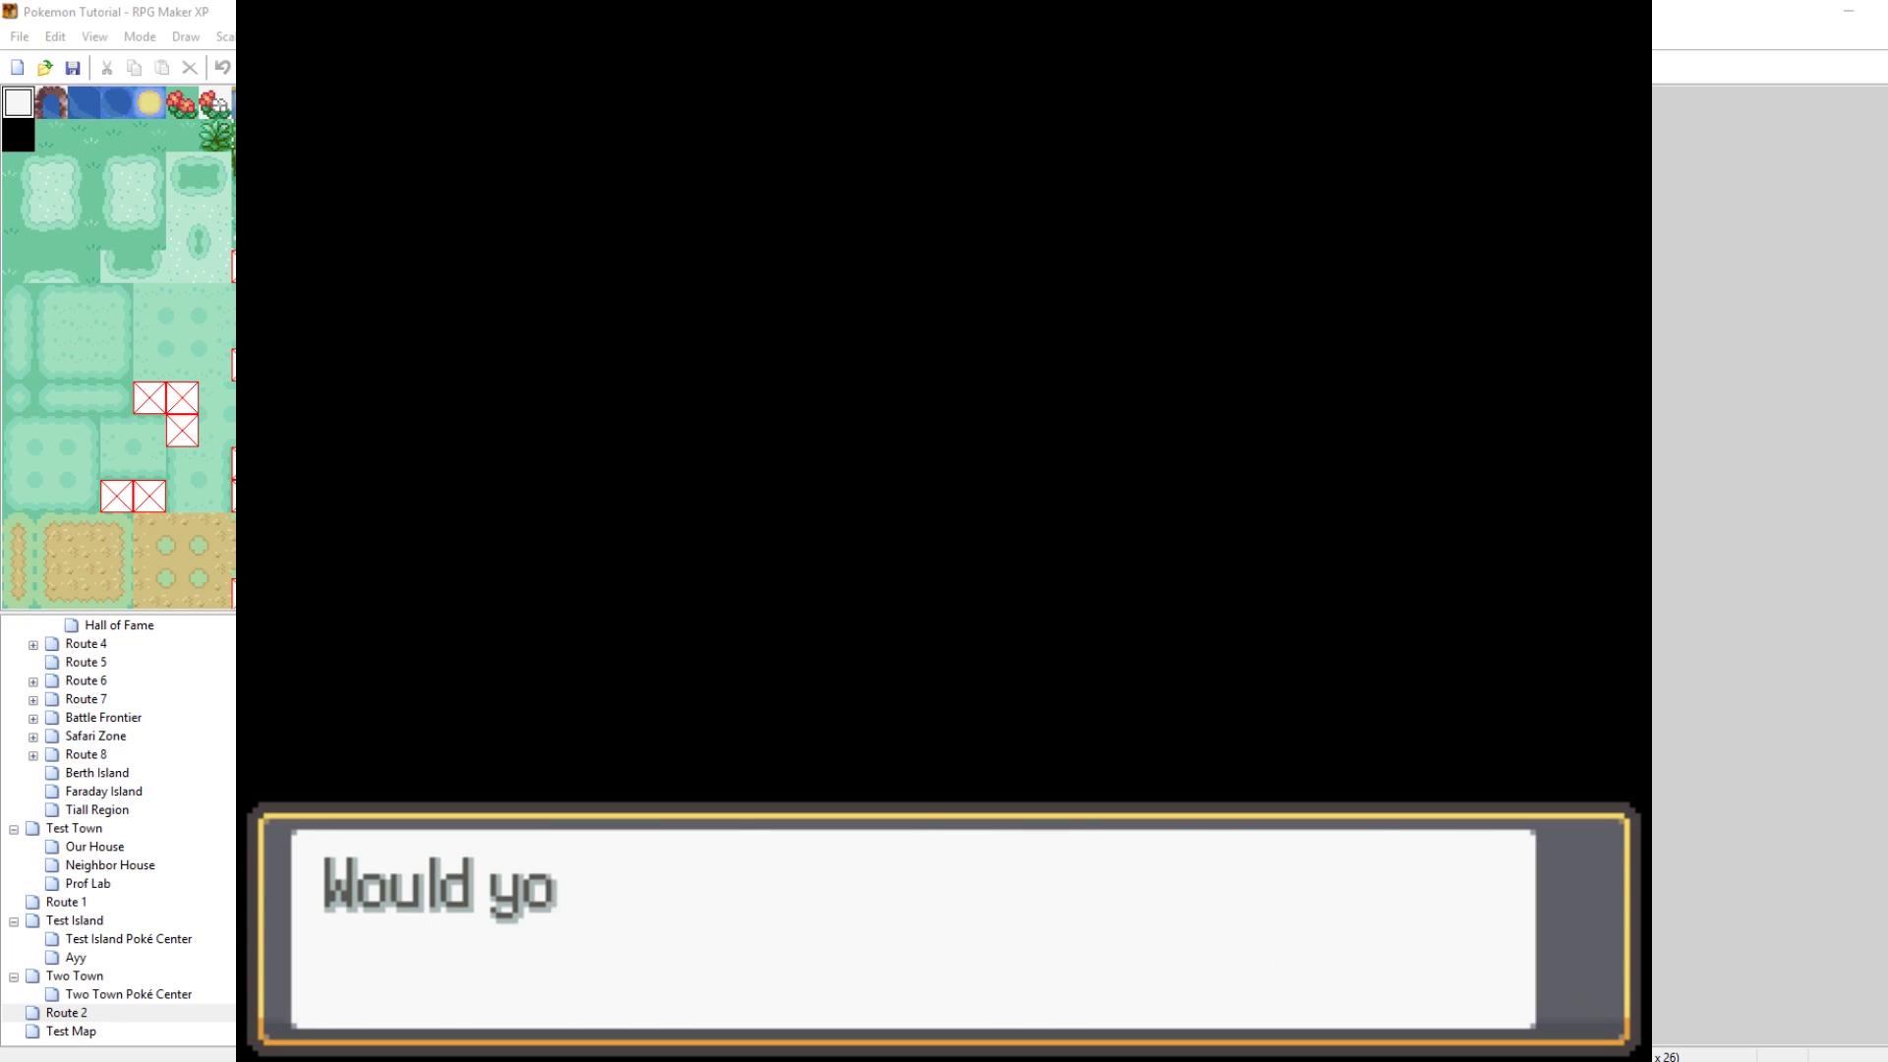
key(Return)
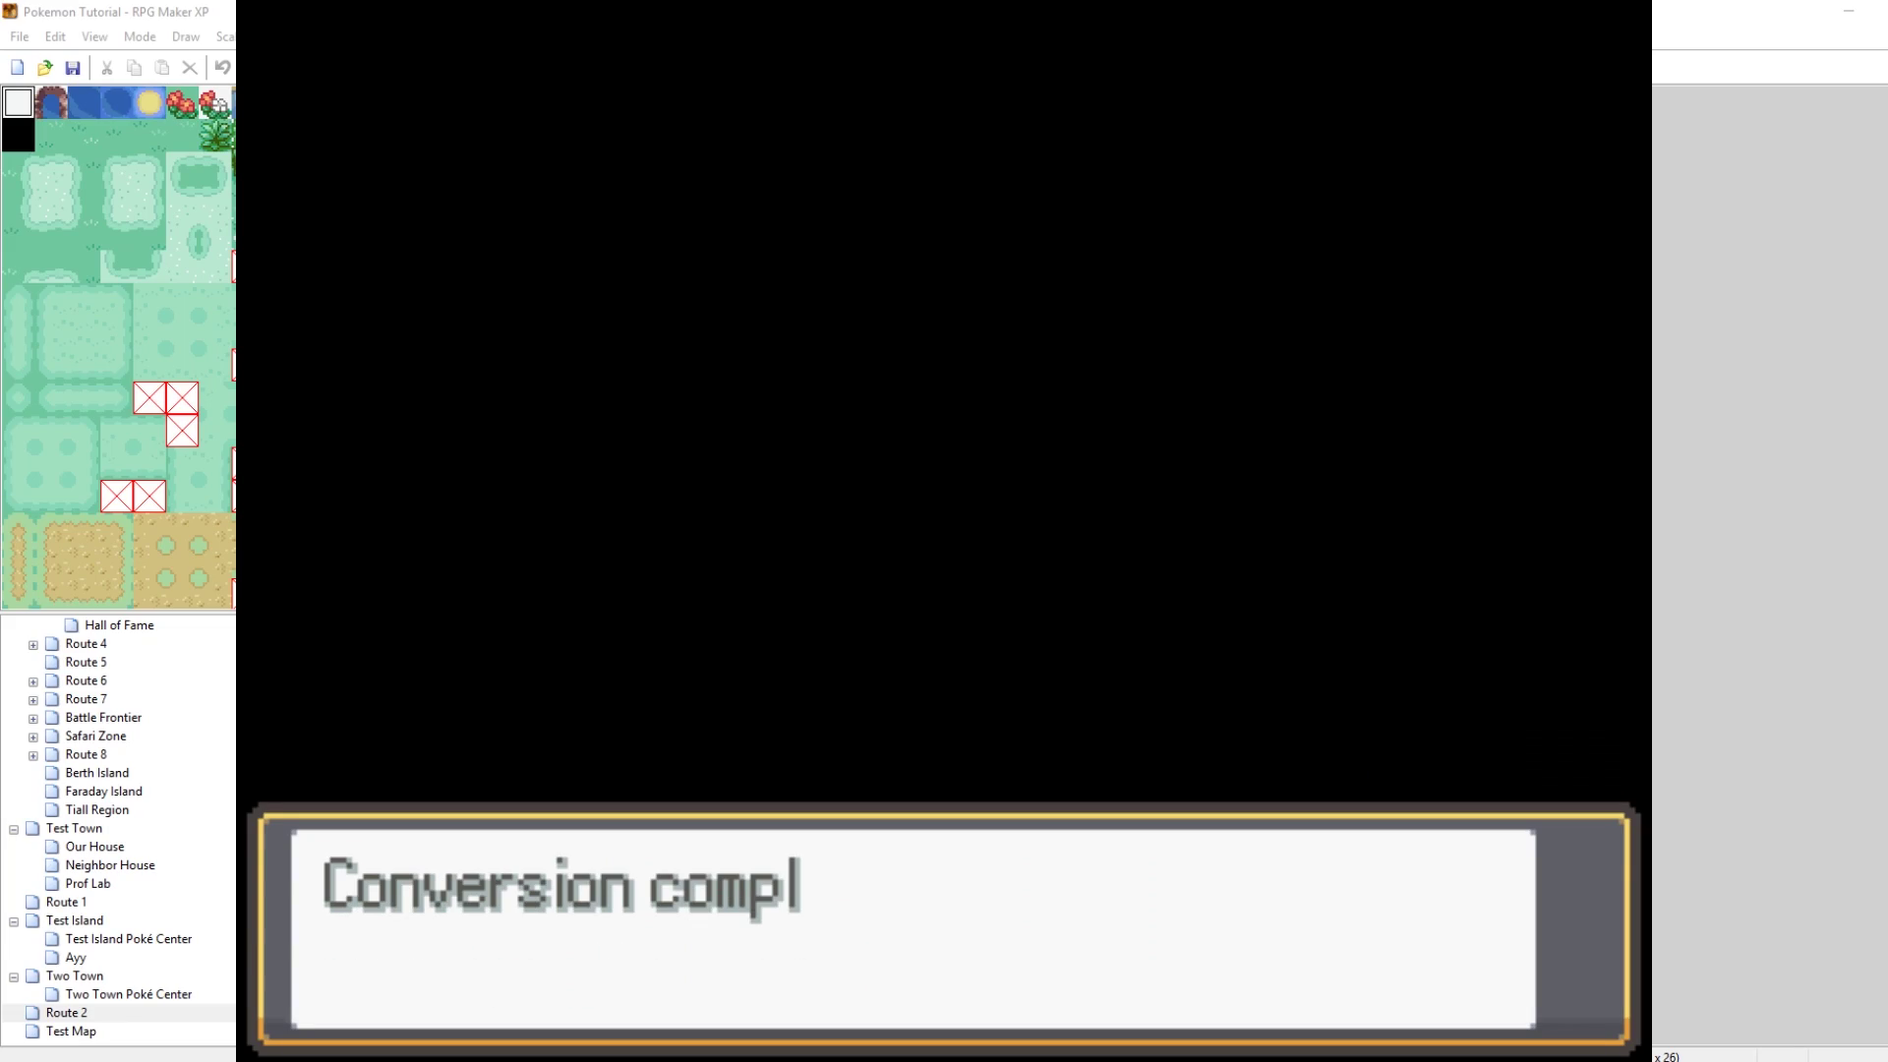
key(Return)
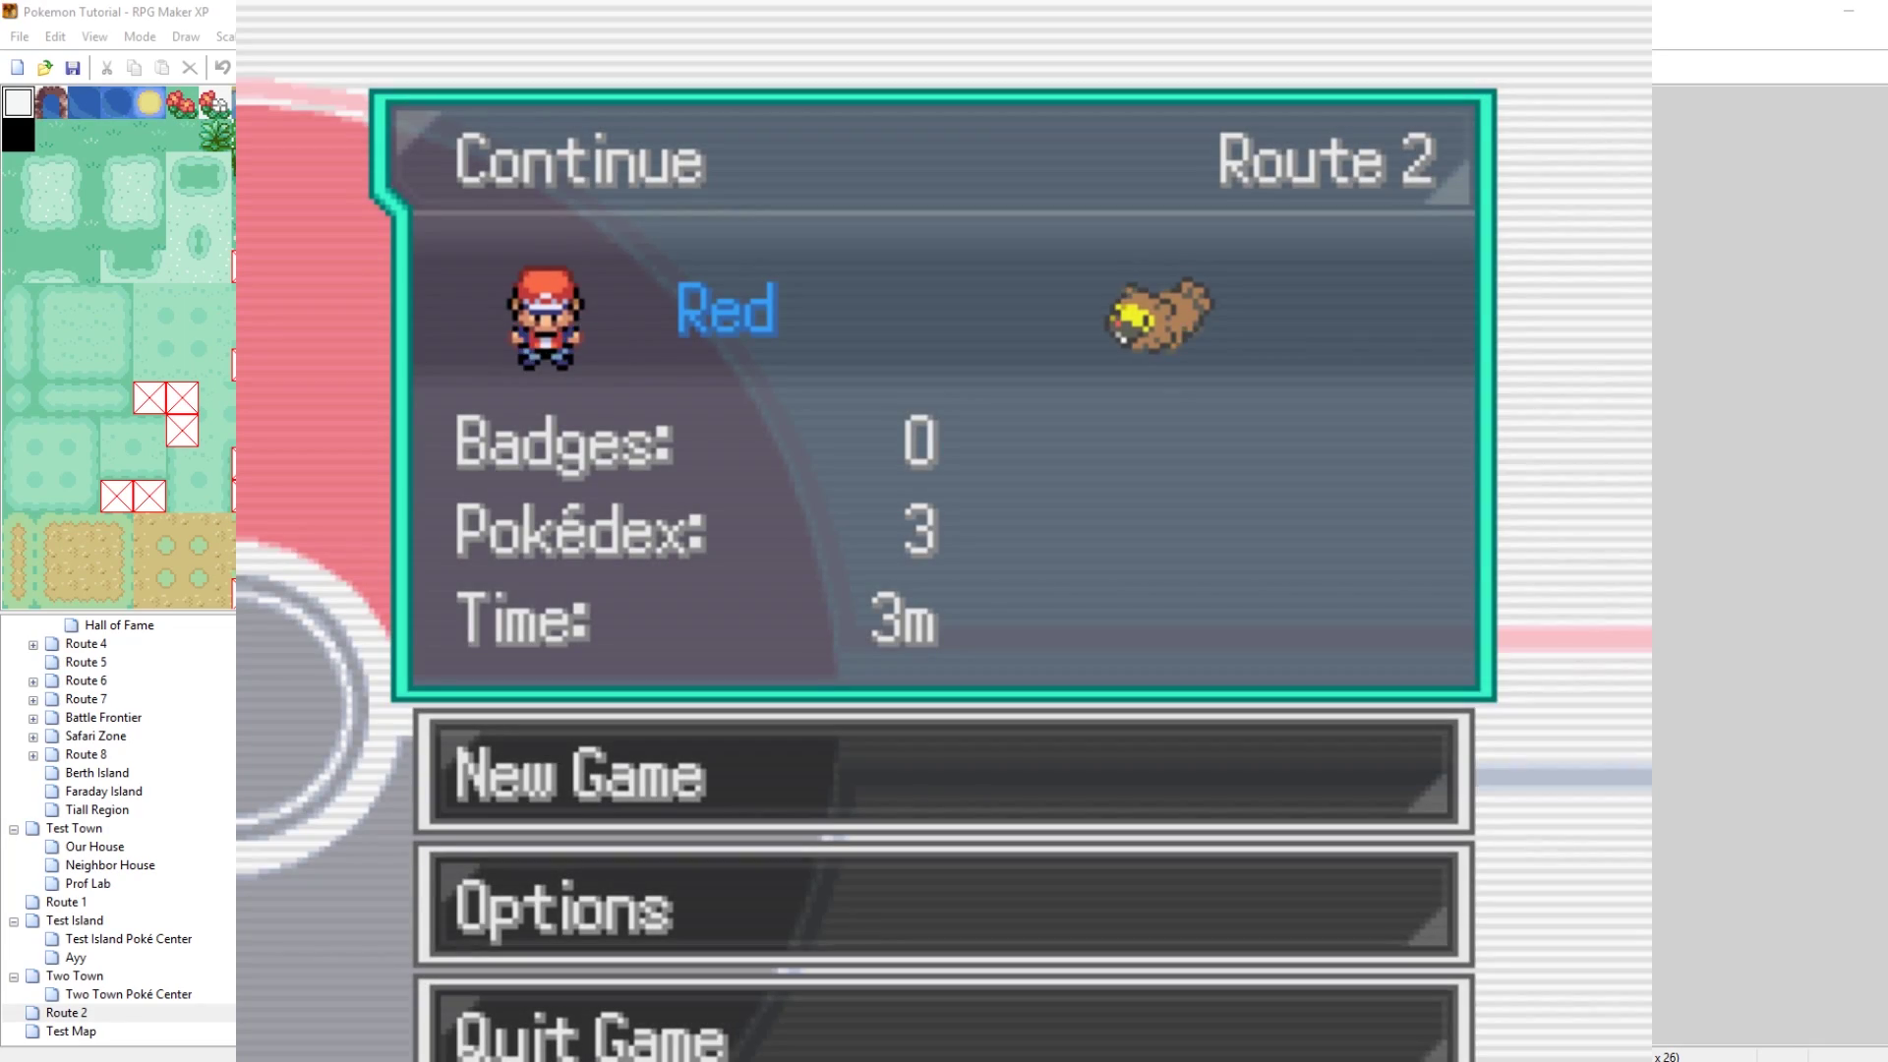
key(Return)
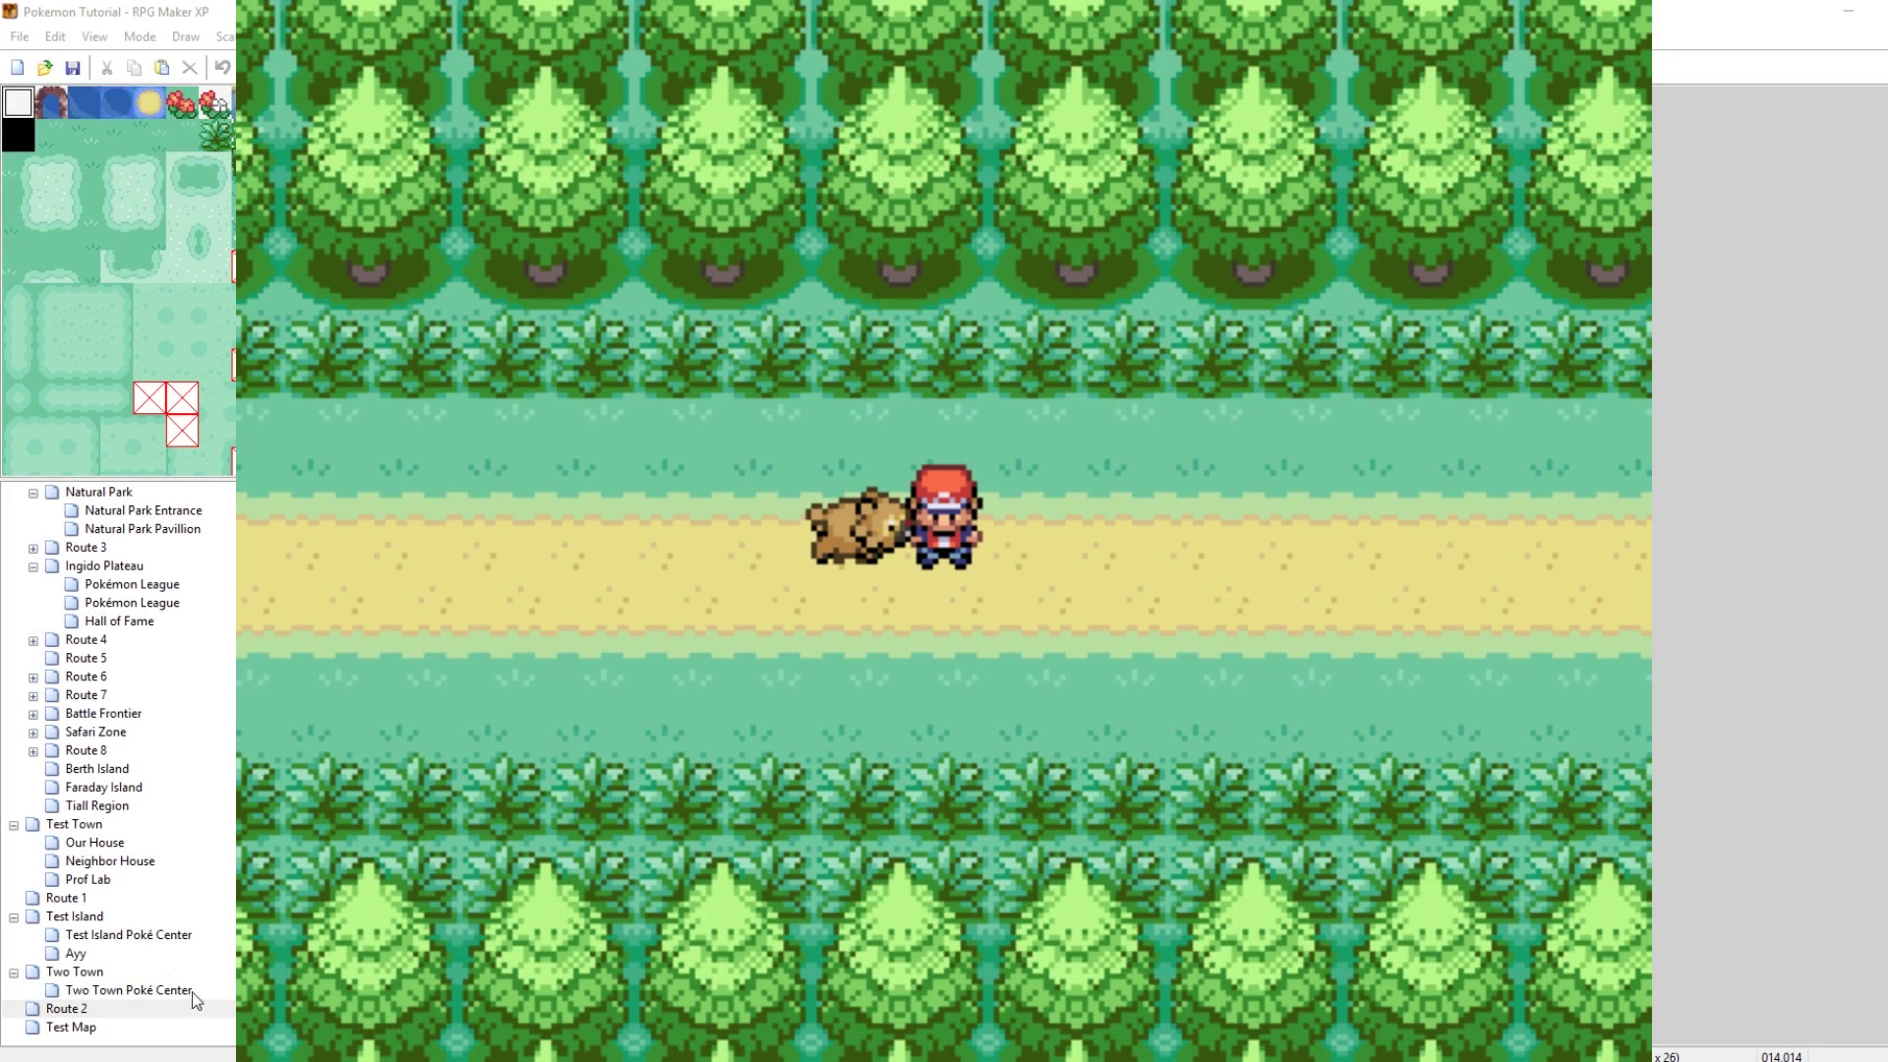
mouse_move(118, 1061)
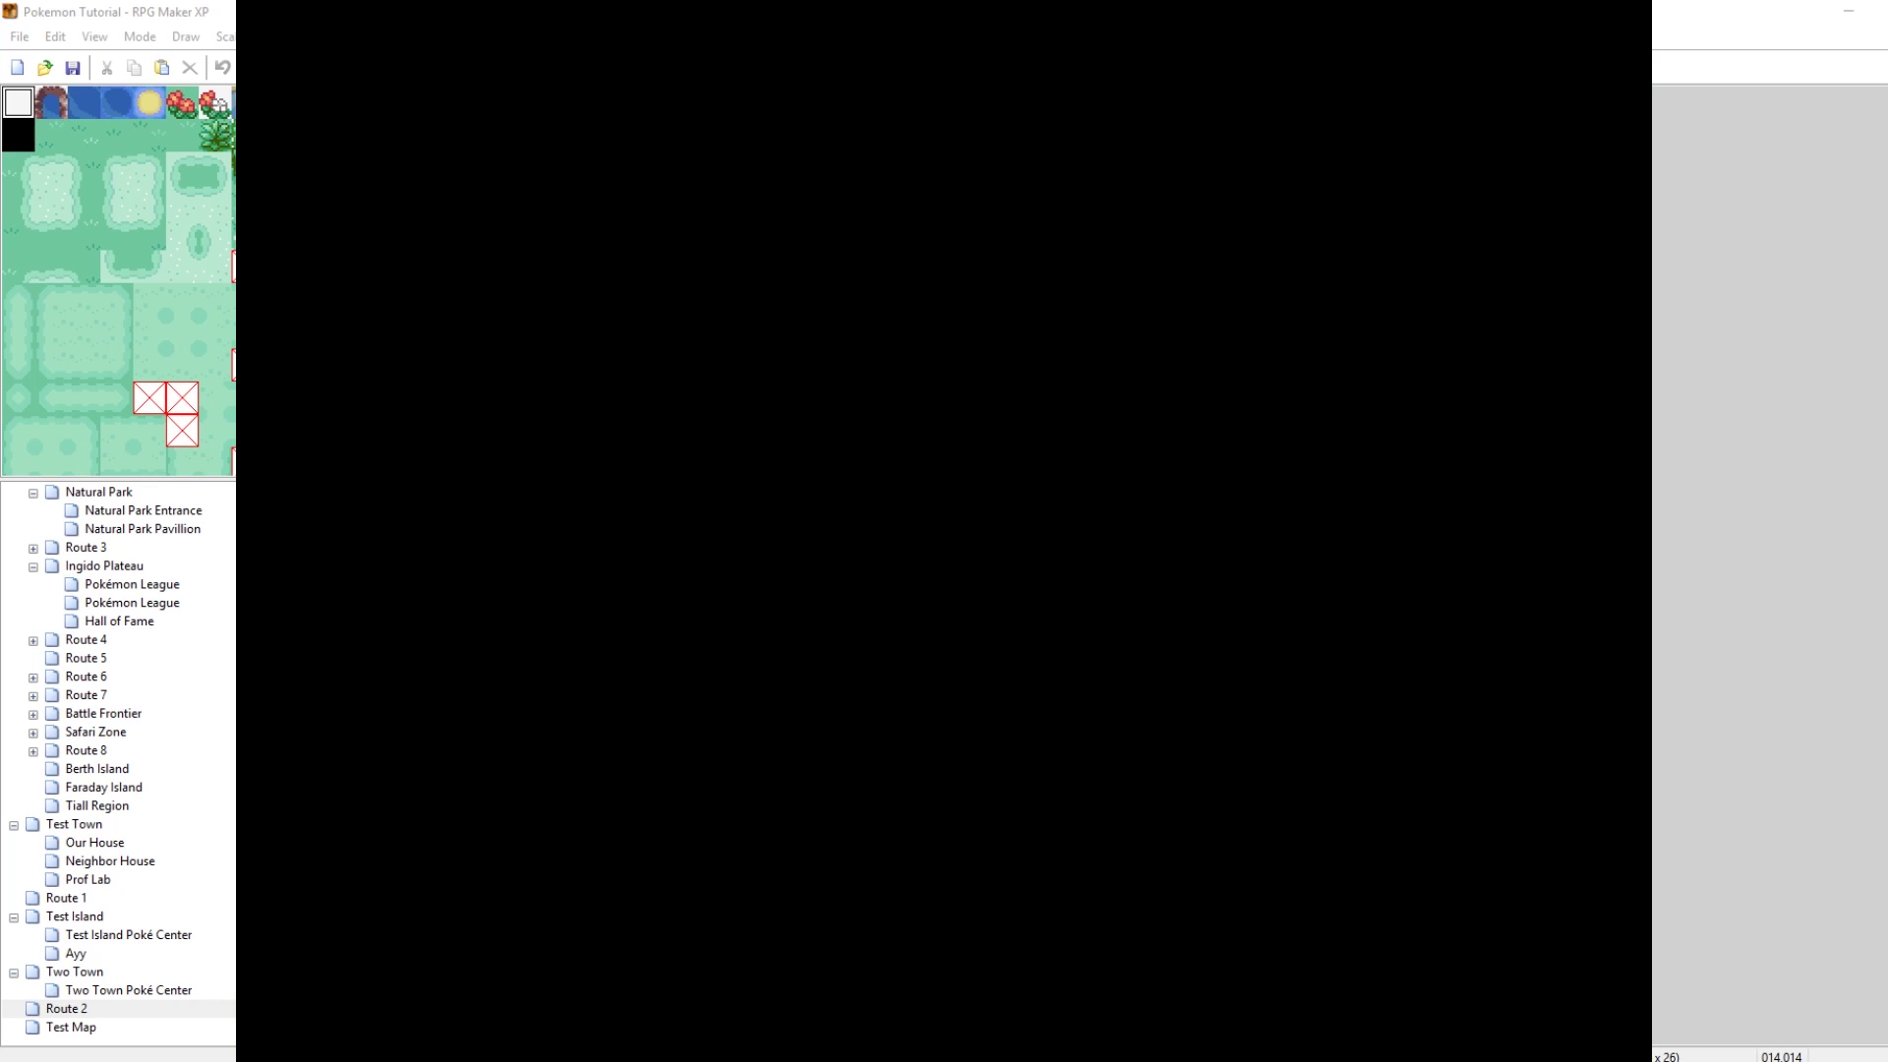
Choose Add Pokémon in the game's debug menu
key(Down)
key(Down)
key(Down)
key(Down)
key(Down)
key(Down)
key(Down)
key(Down)
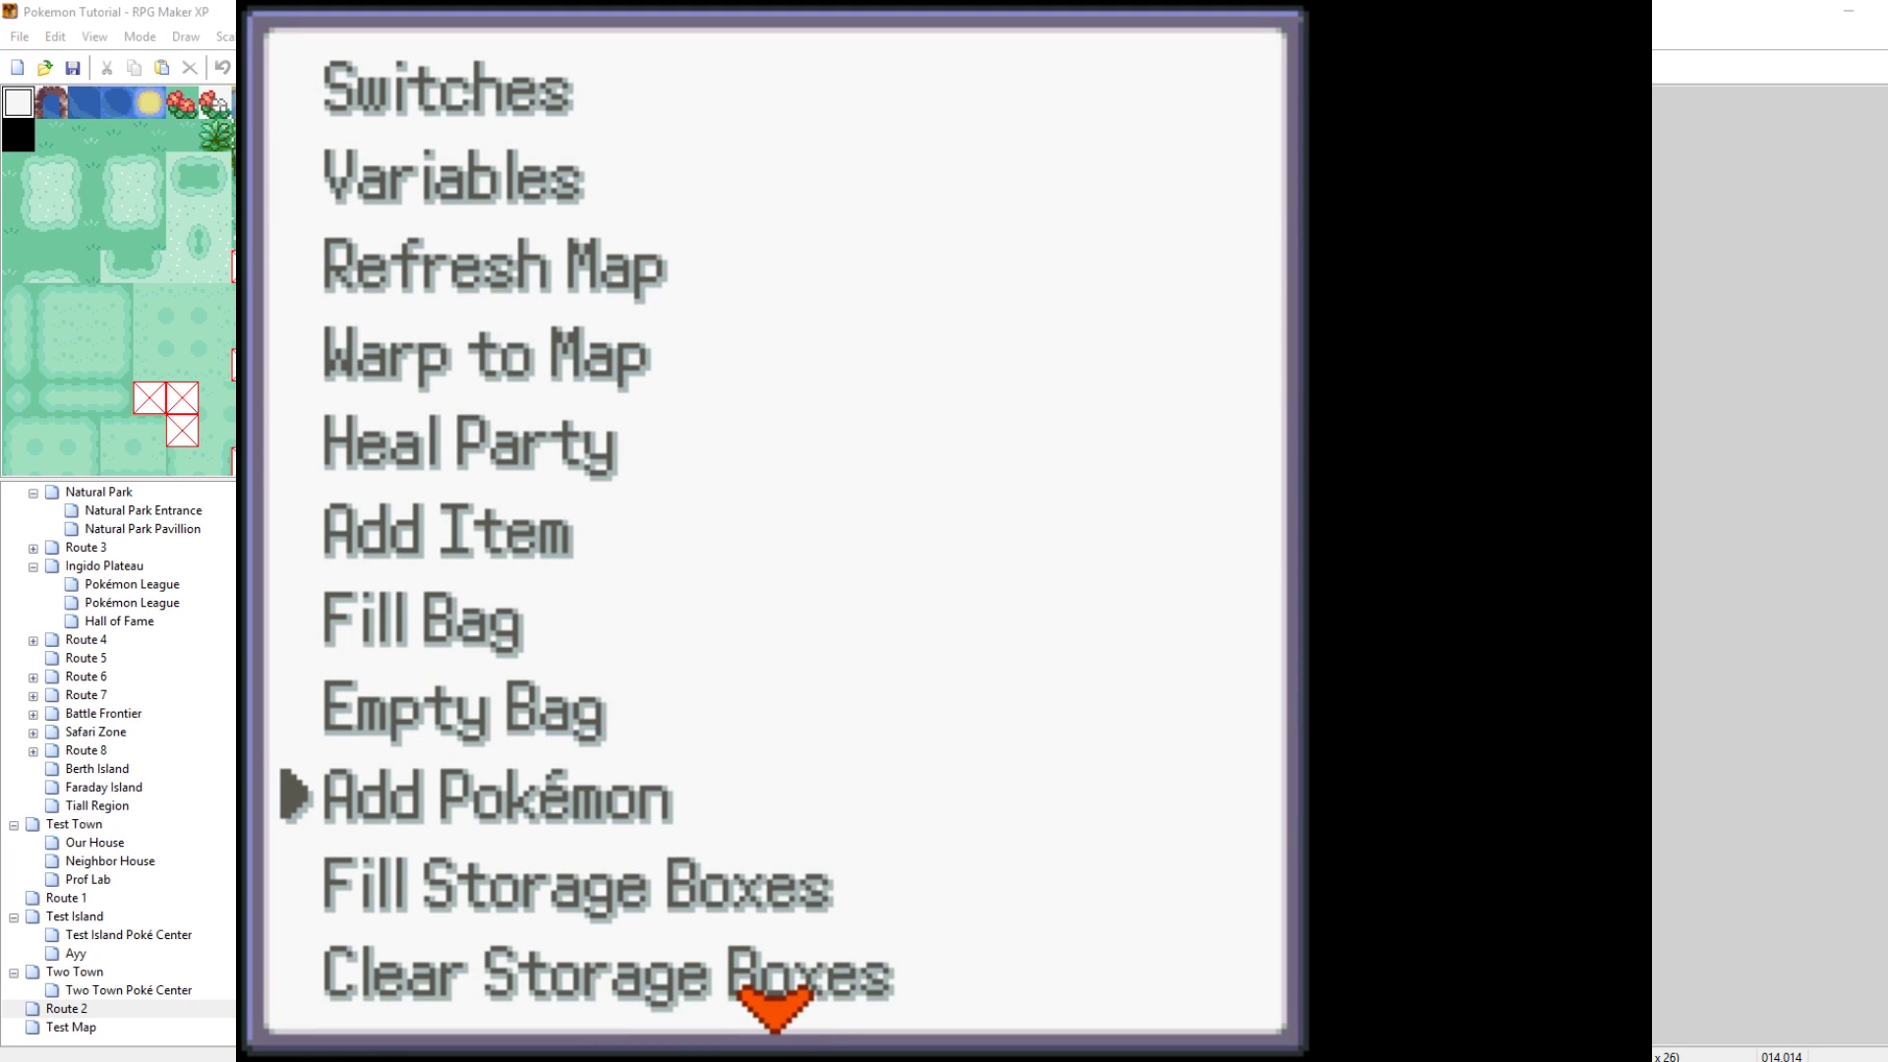
key(Return)
Choose Greninja (658) in the alphabetical species list
key(Right)
key(Right)
key(Right)
key(Right)
key(Right)
key(Right)
key(Right)
key(Right)
key(Right)
key(Right)
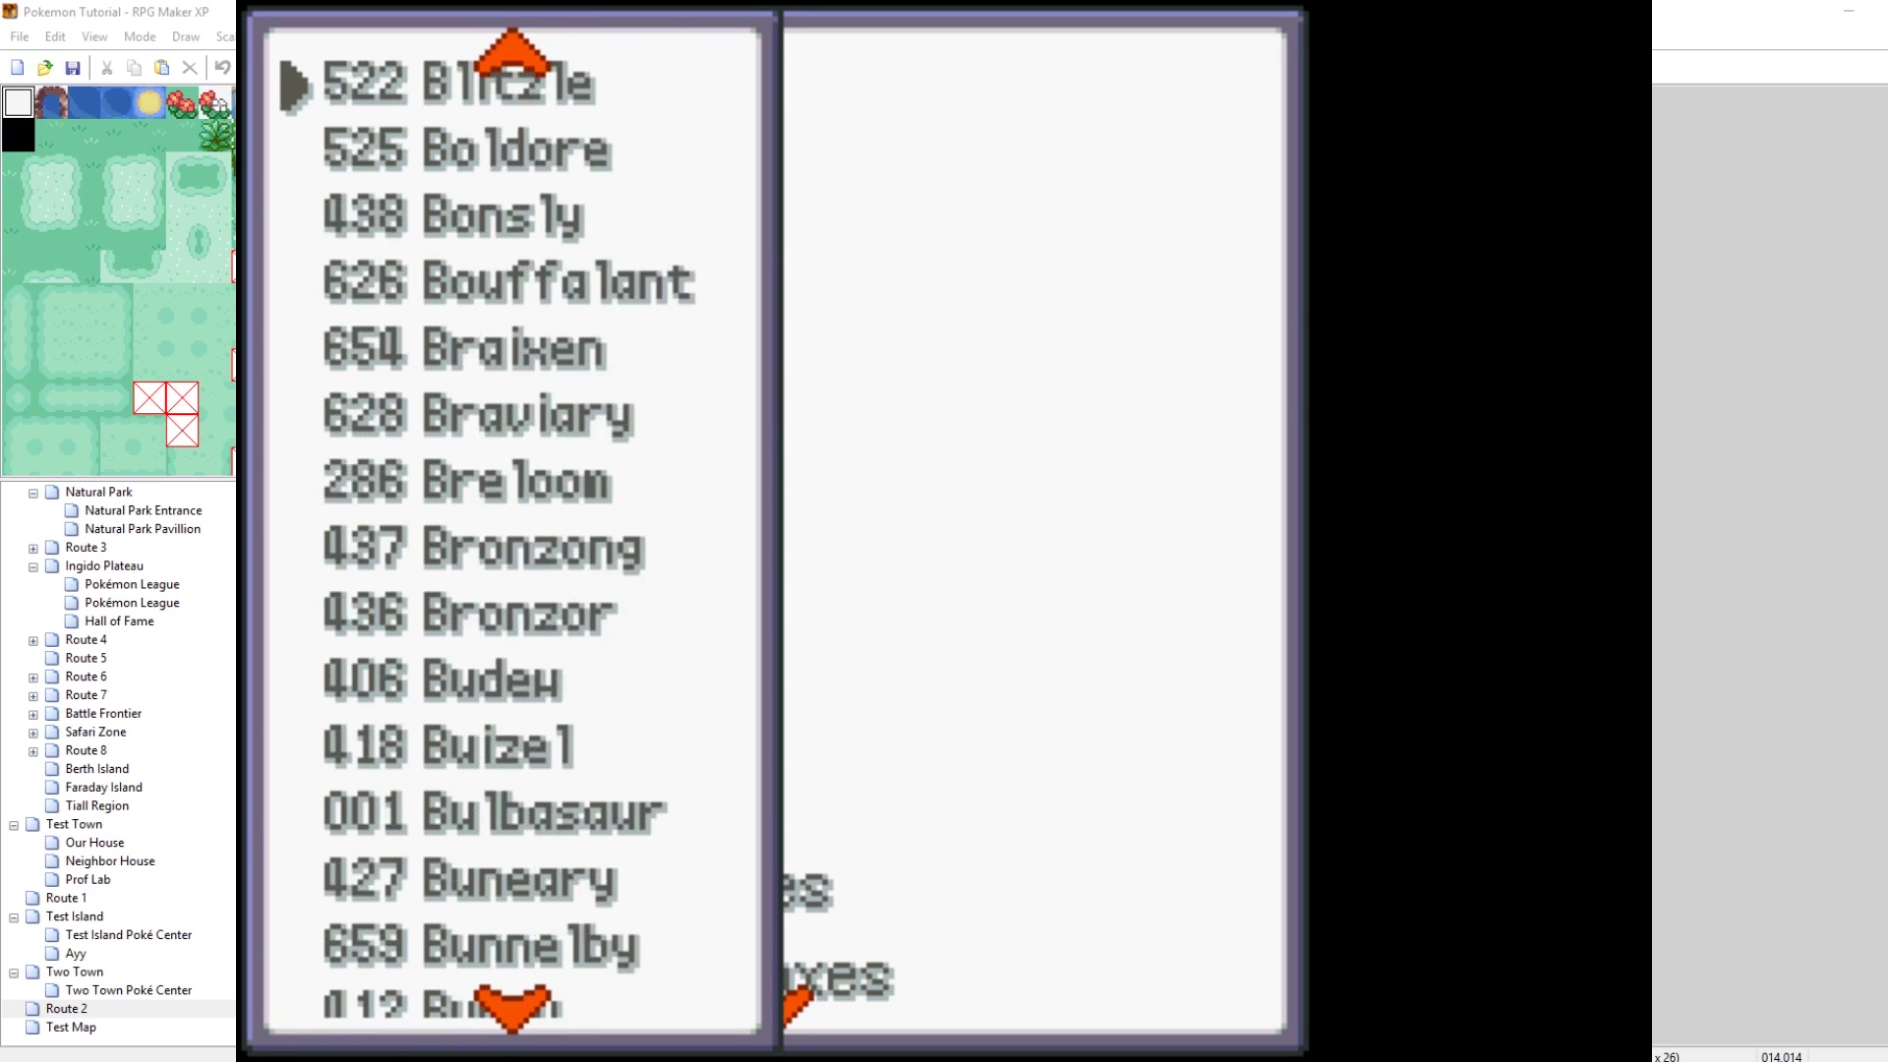
key(Right)
key(Right)
key(Right)
key(Right)
key(Right)
key(Right)
key(Right)
key(Right)
key(Right)
key(Right)
key(Right)
key(Right)
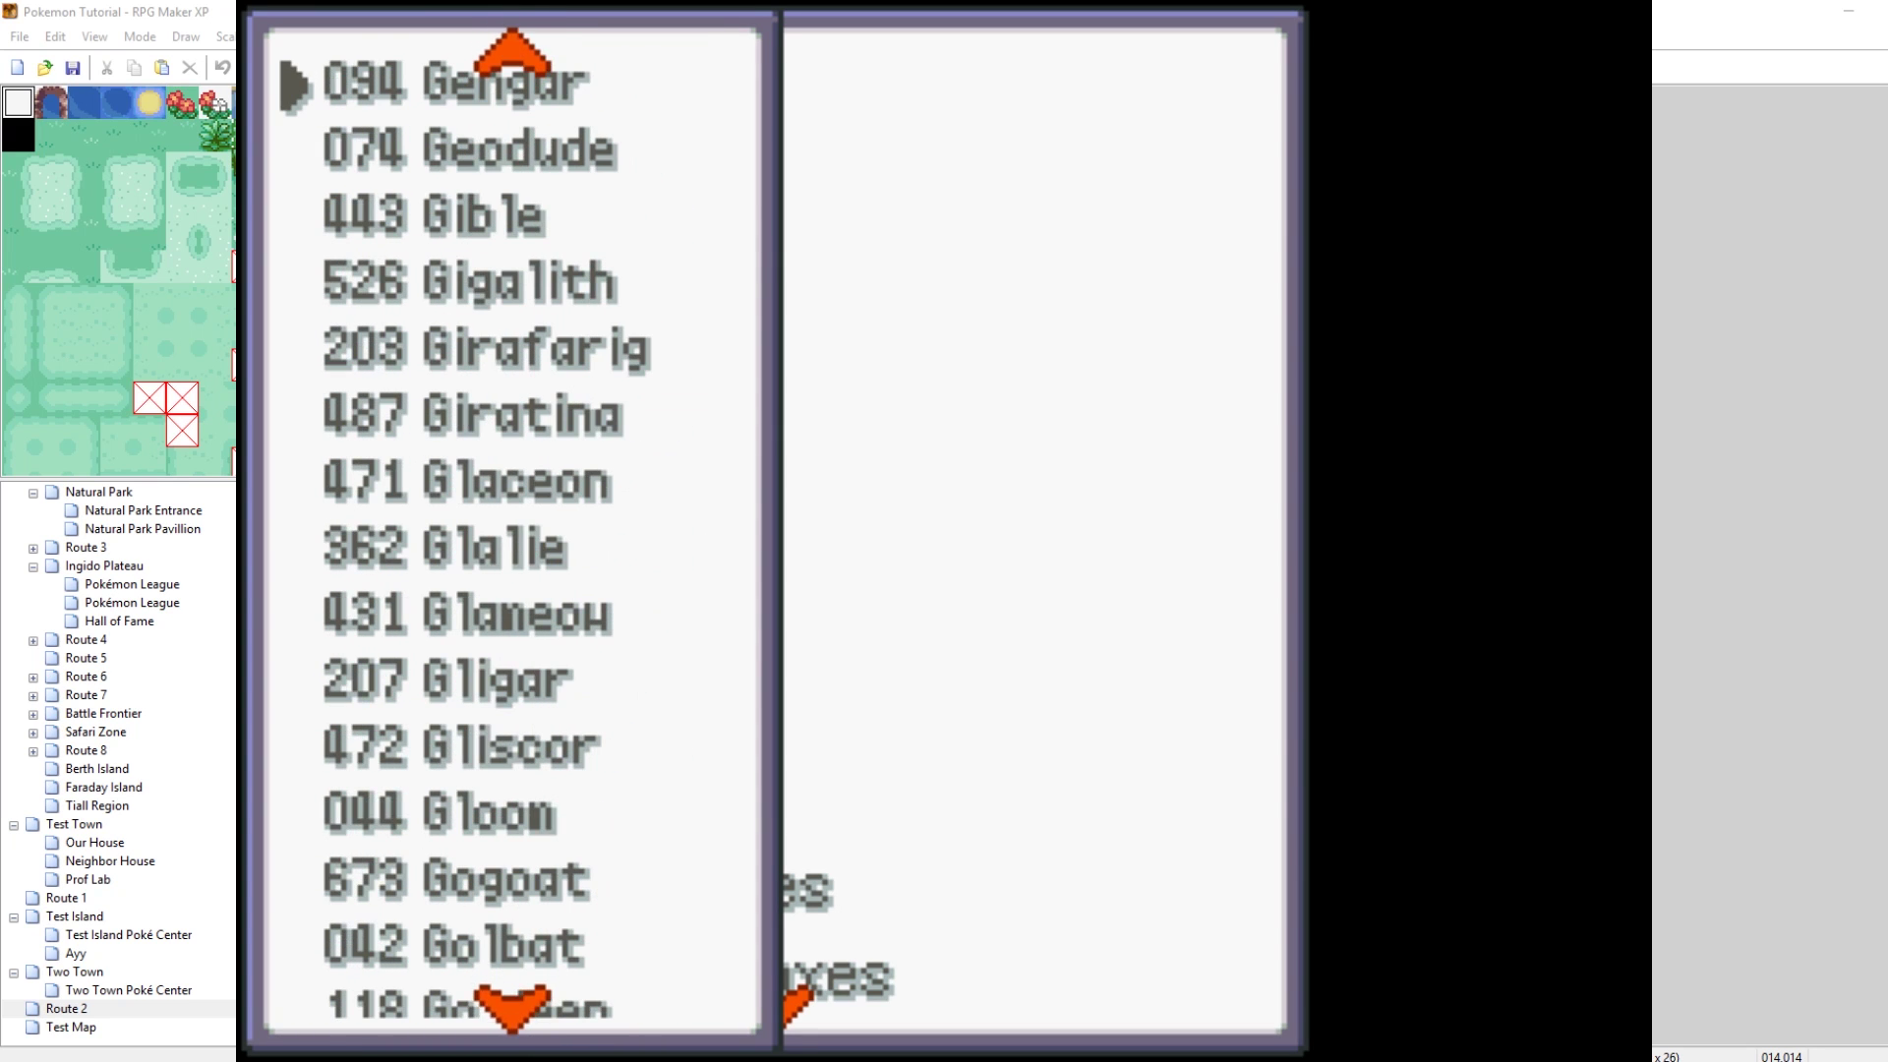
key(Right)
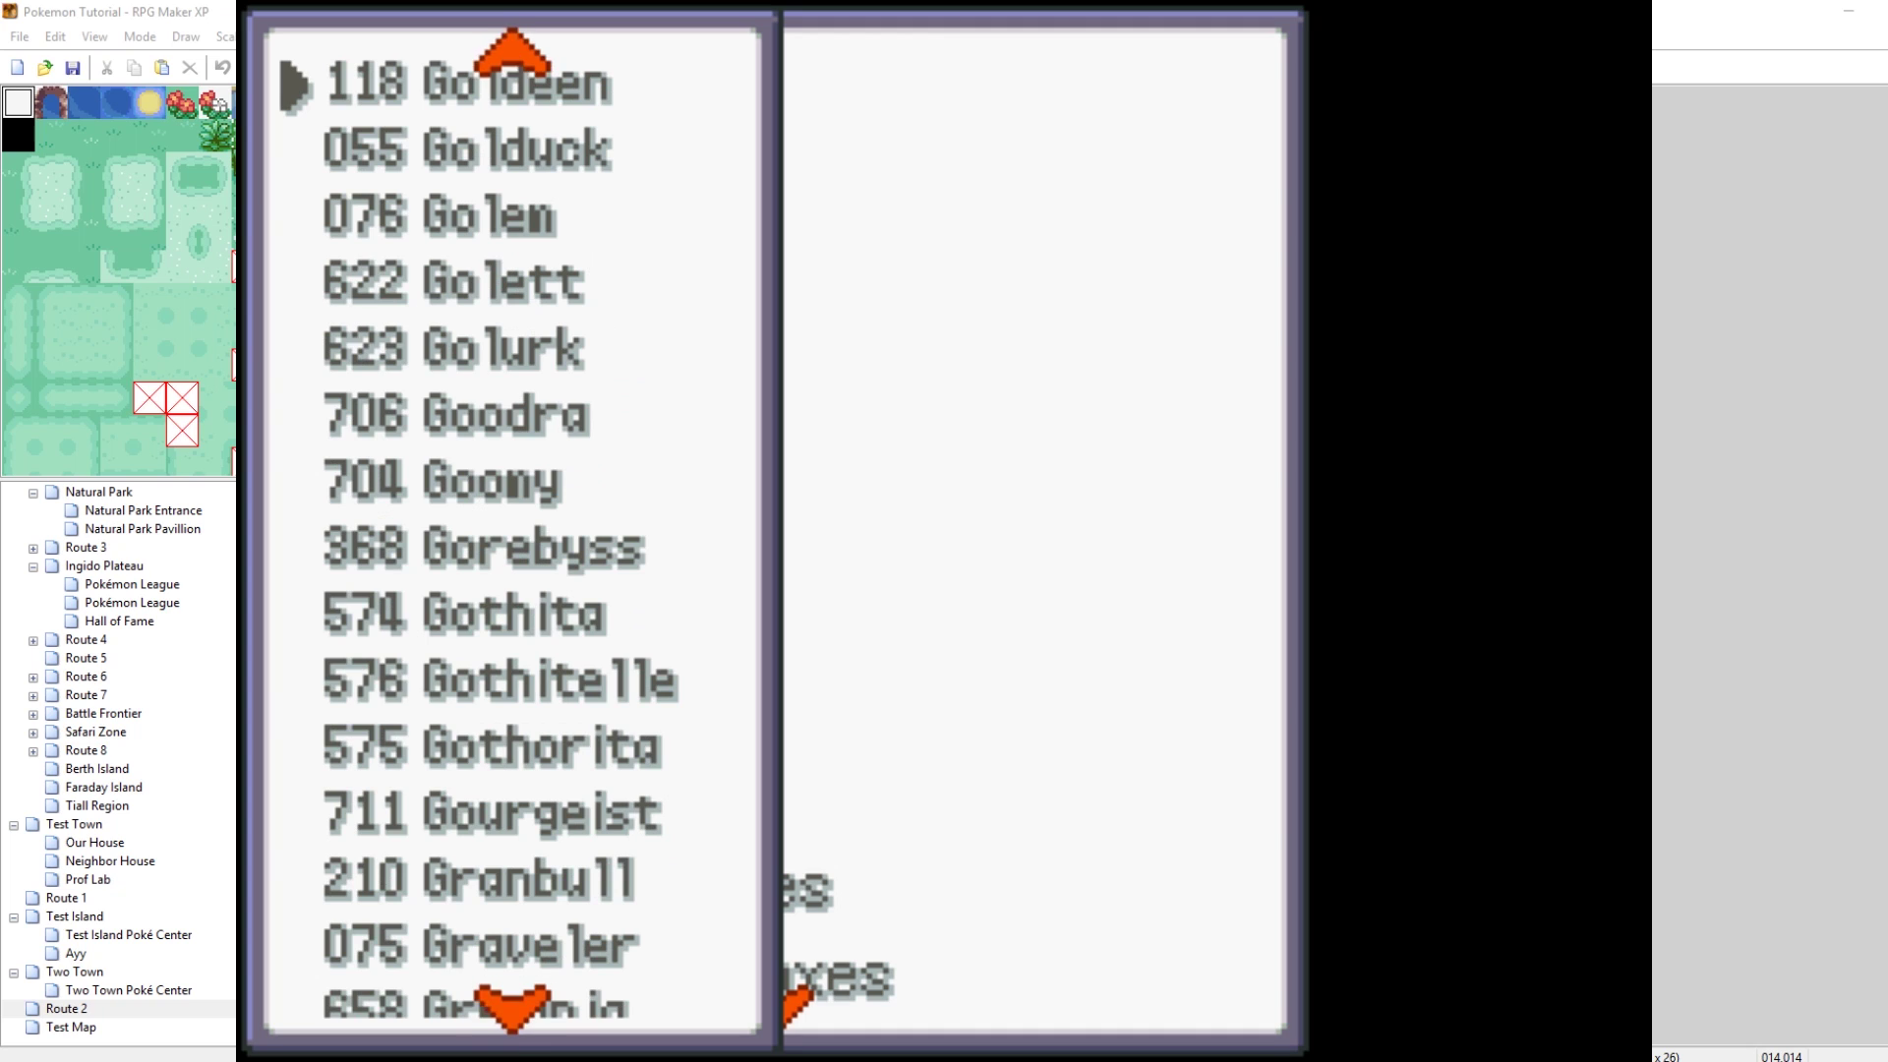
key(Up)
key(Down)
key(Down)
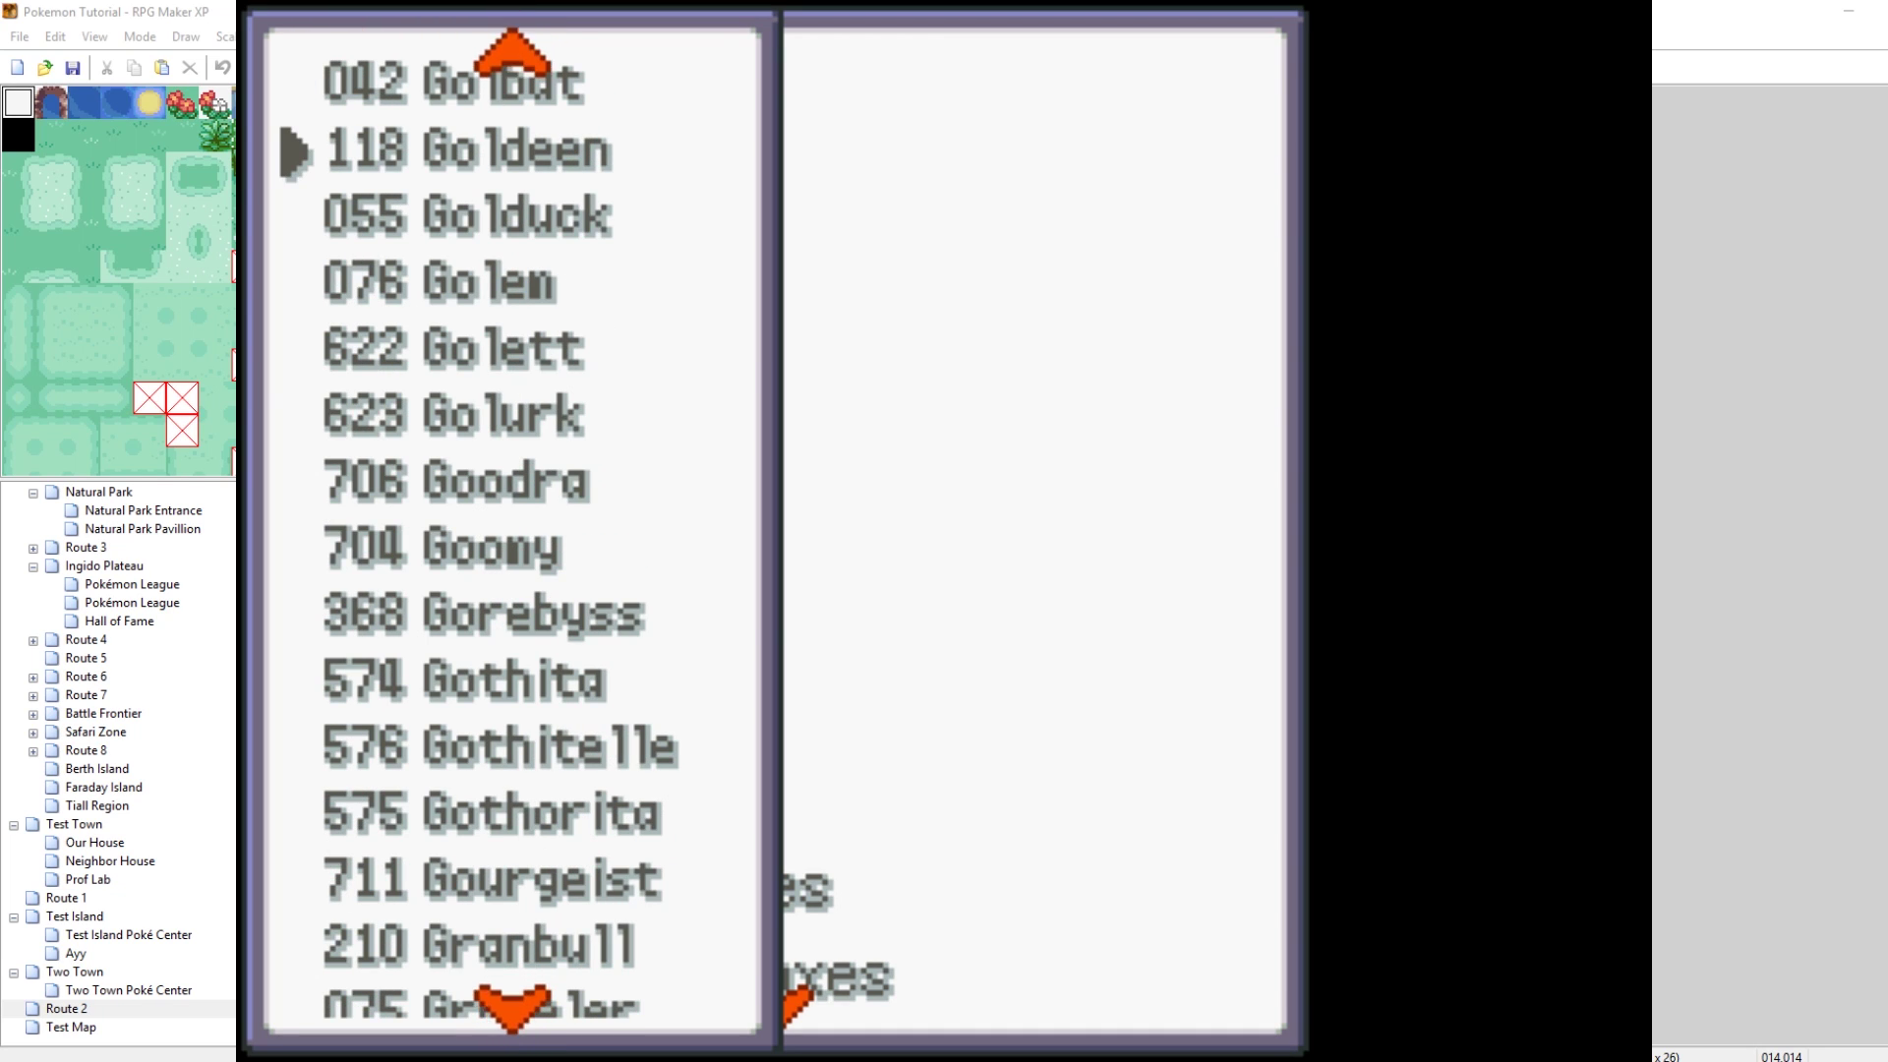
key(Down)
key(Down)
key(Down)
key(Down)
key(Down)
key(Down)
key(Down)
key(Down)
key(Down)
key(Down)
key(Down)
key(Down)
key(Down)
key(Down)
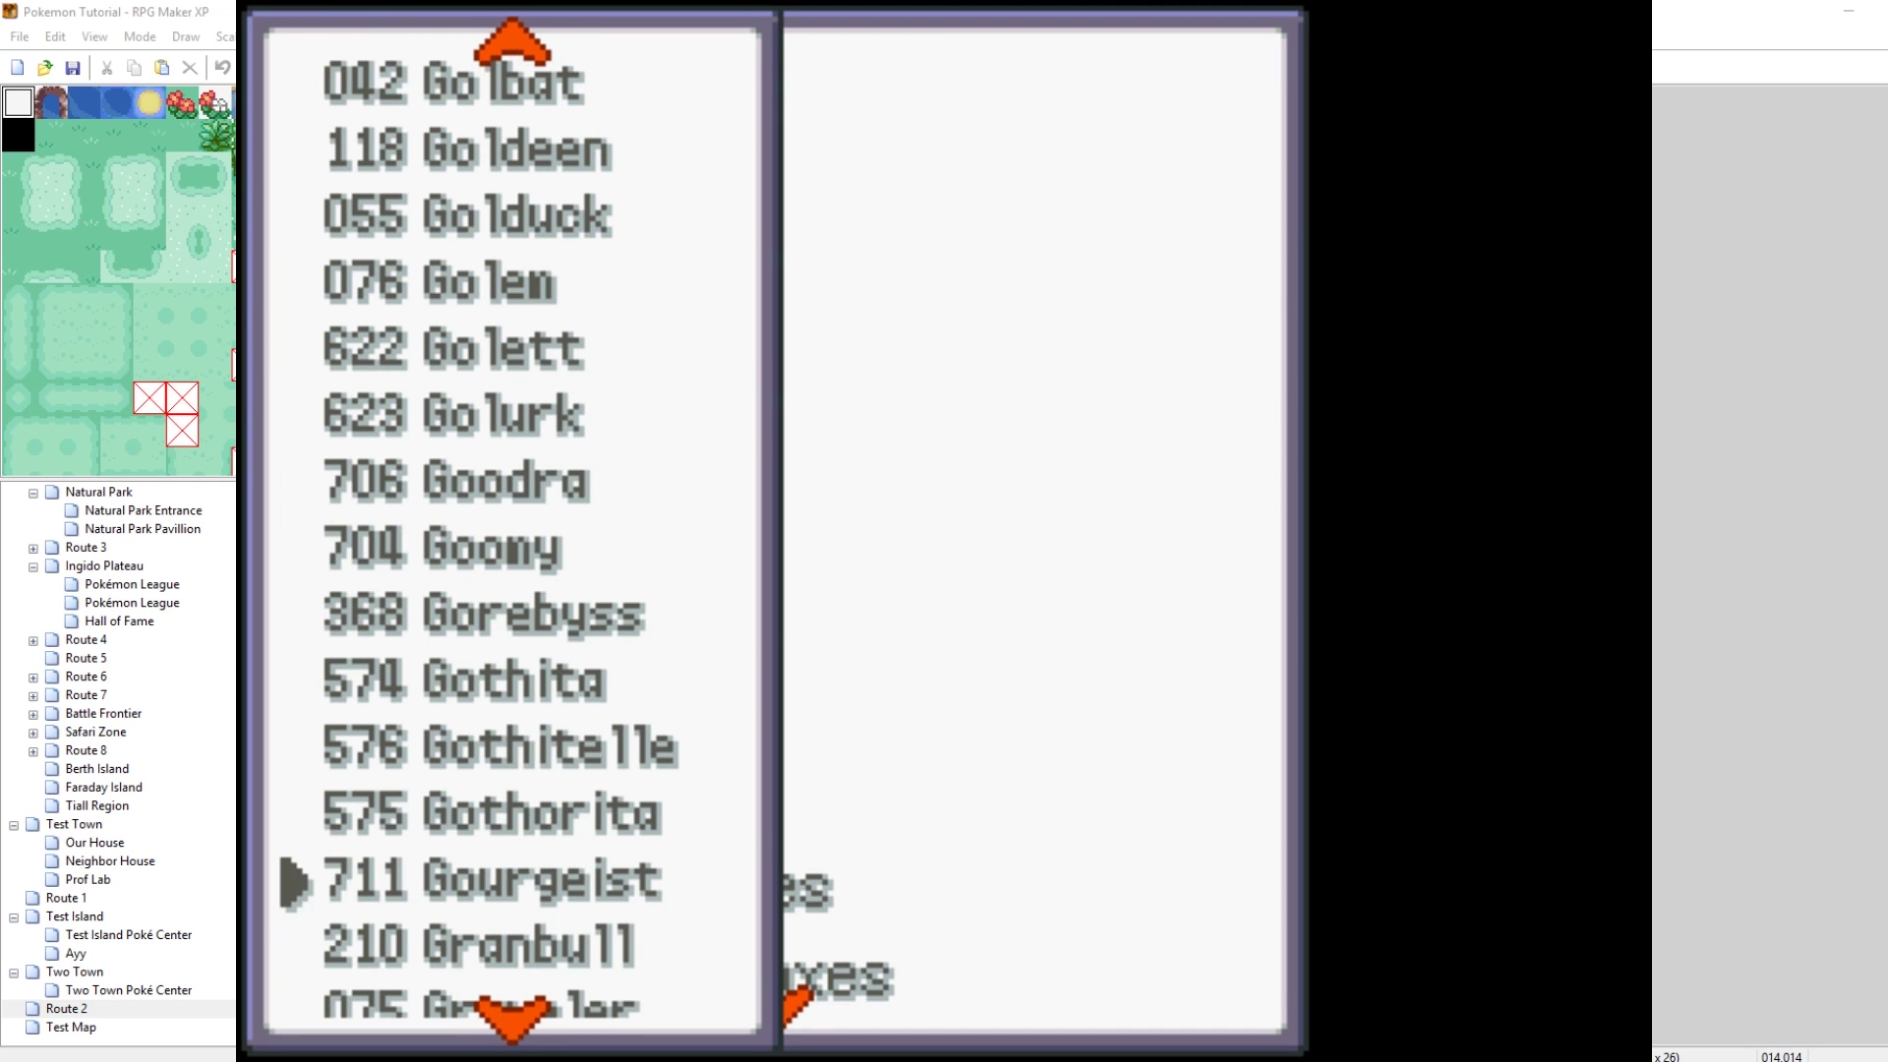
key(Down)
key(Down)
key(Down)
key(Down)
key(Down)
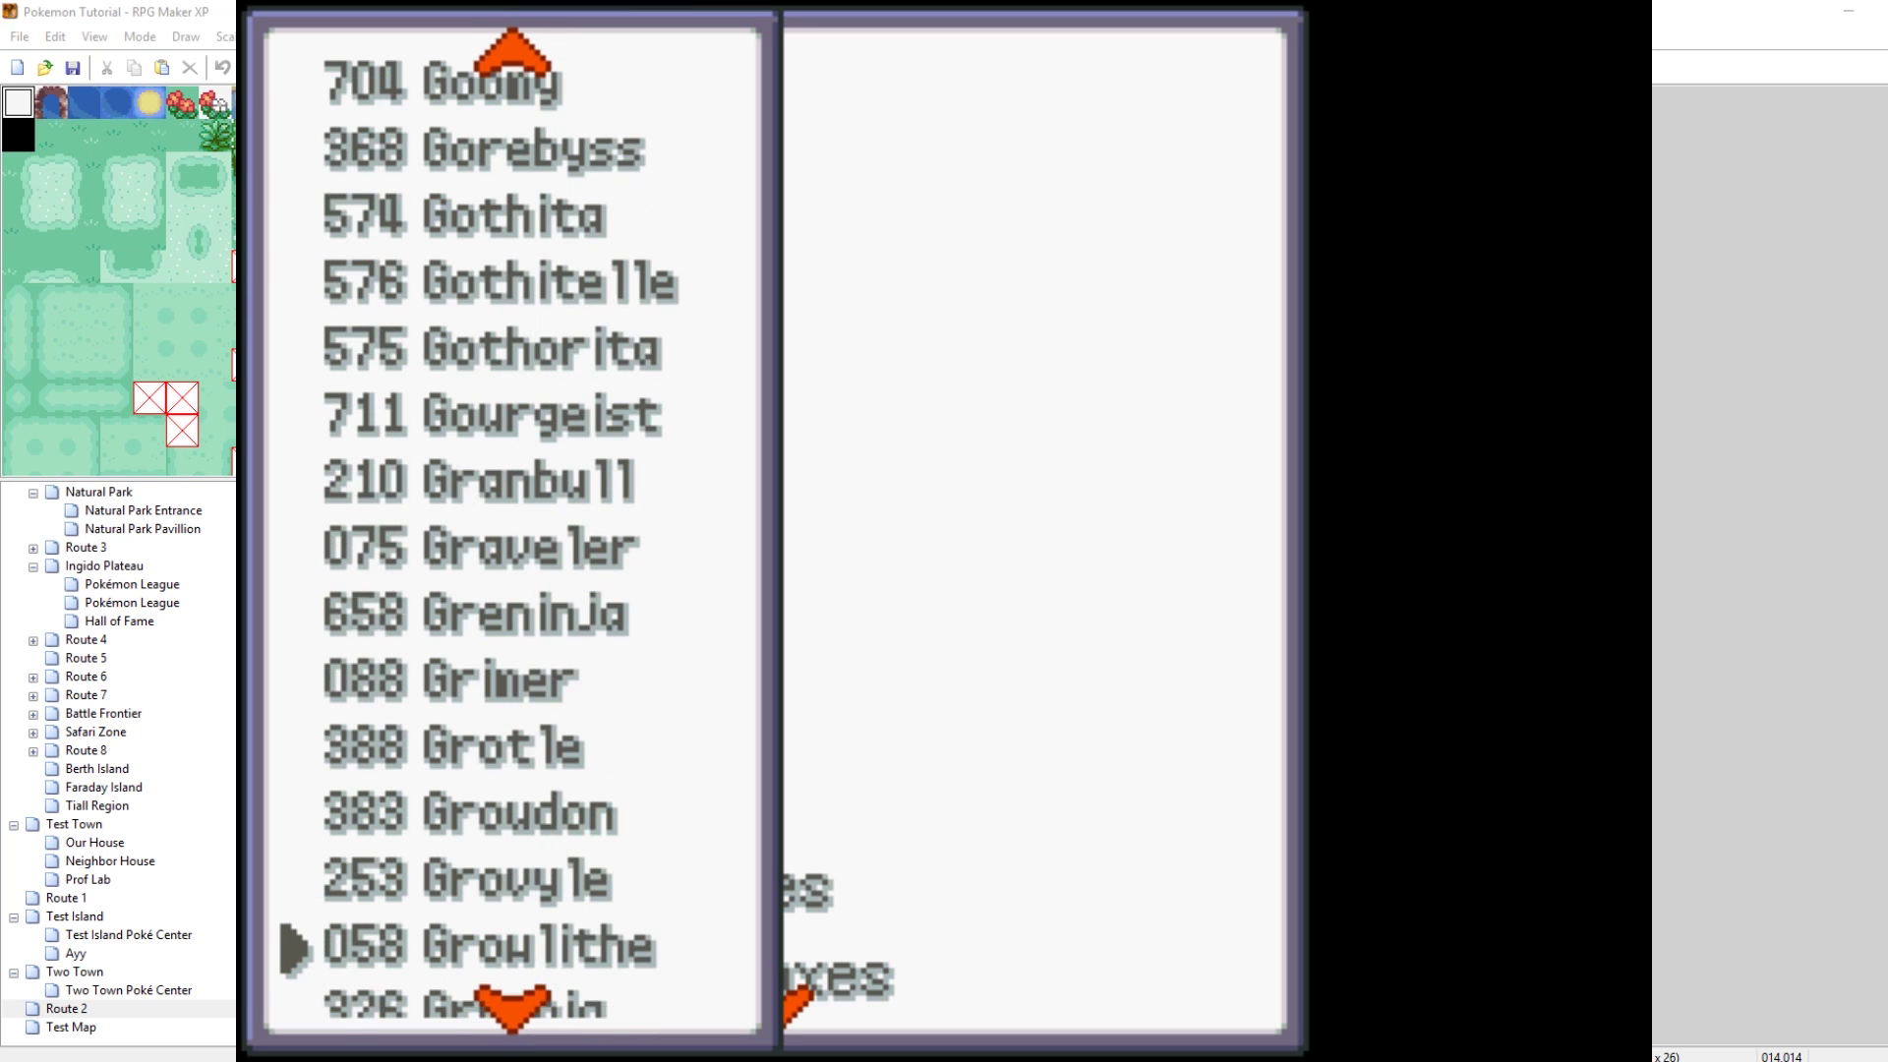
key(Down)
key(Down)
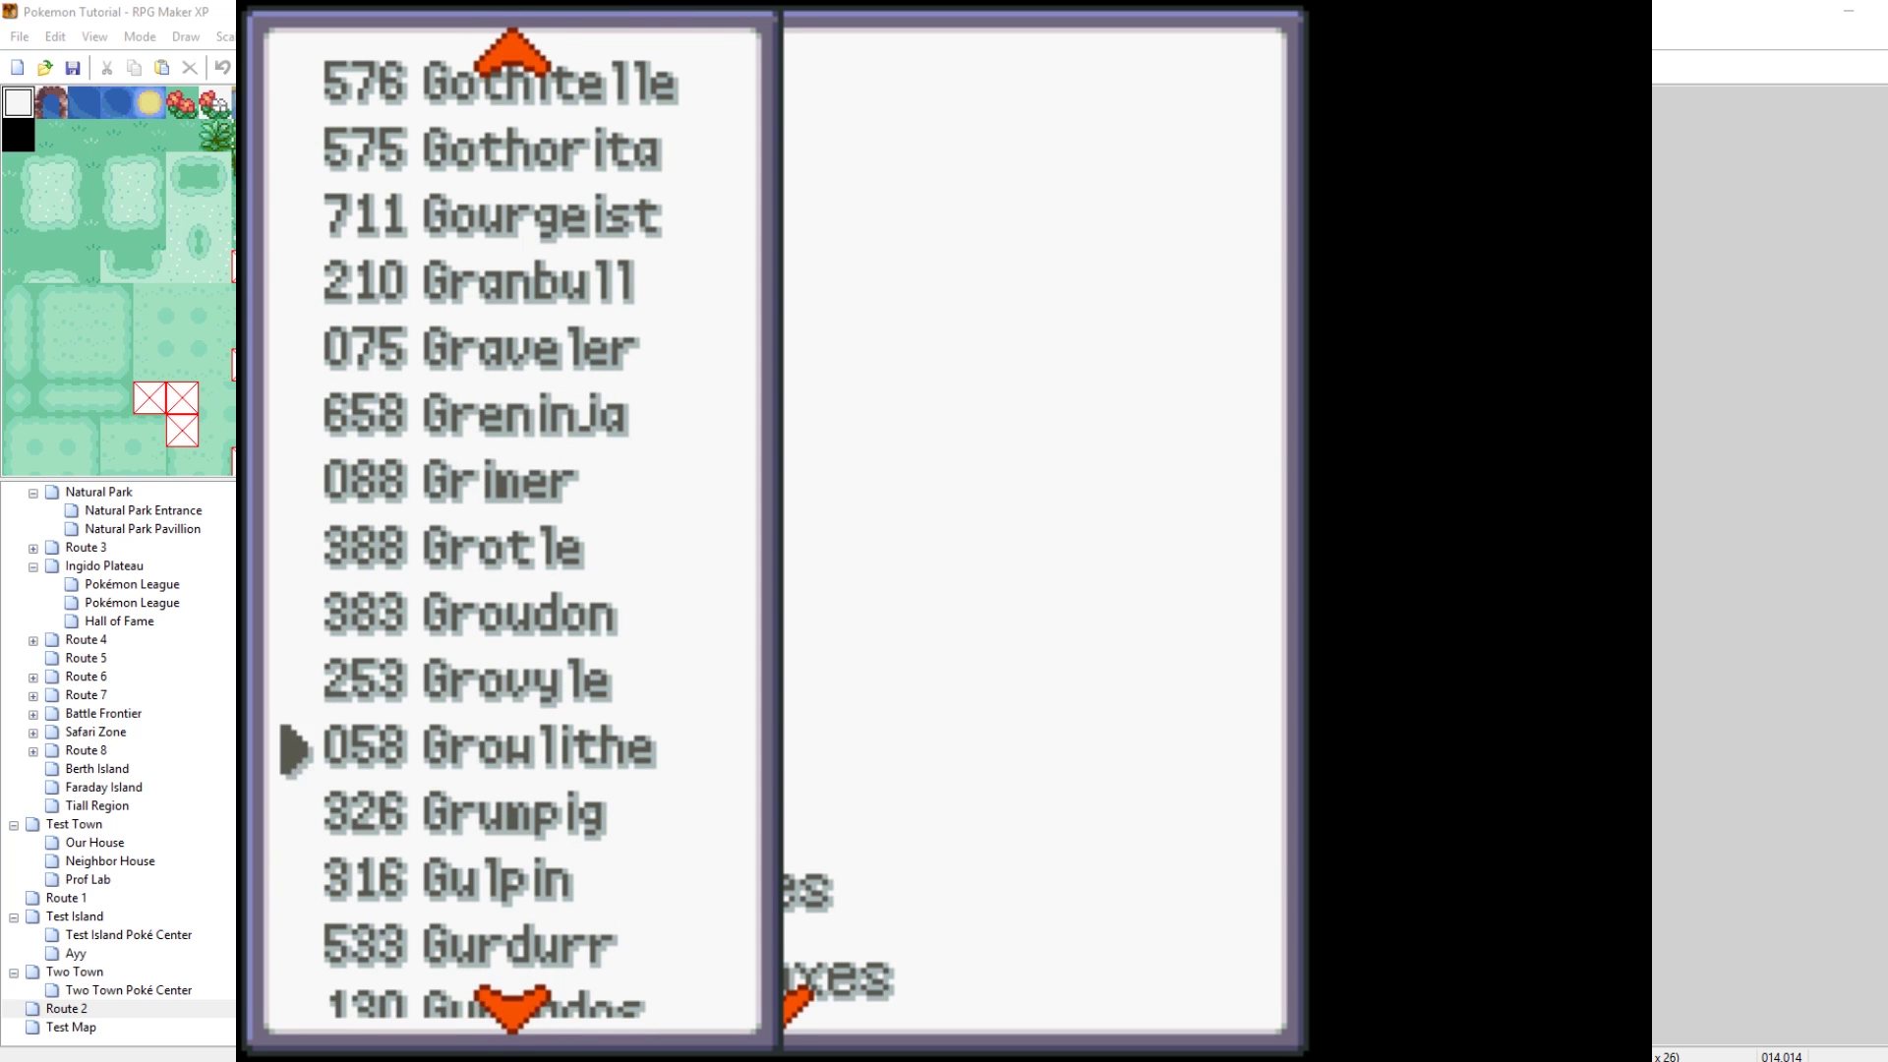
key(Up)
key(Return)
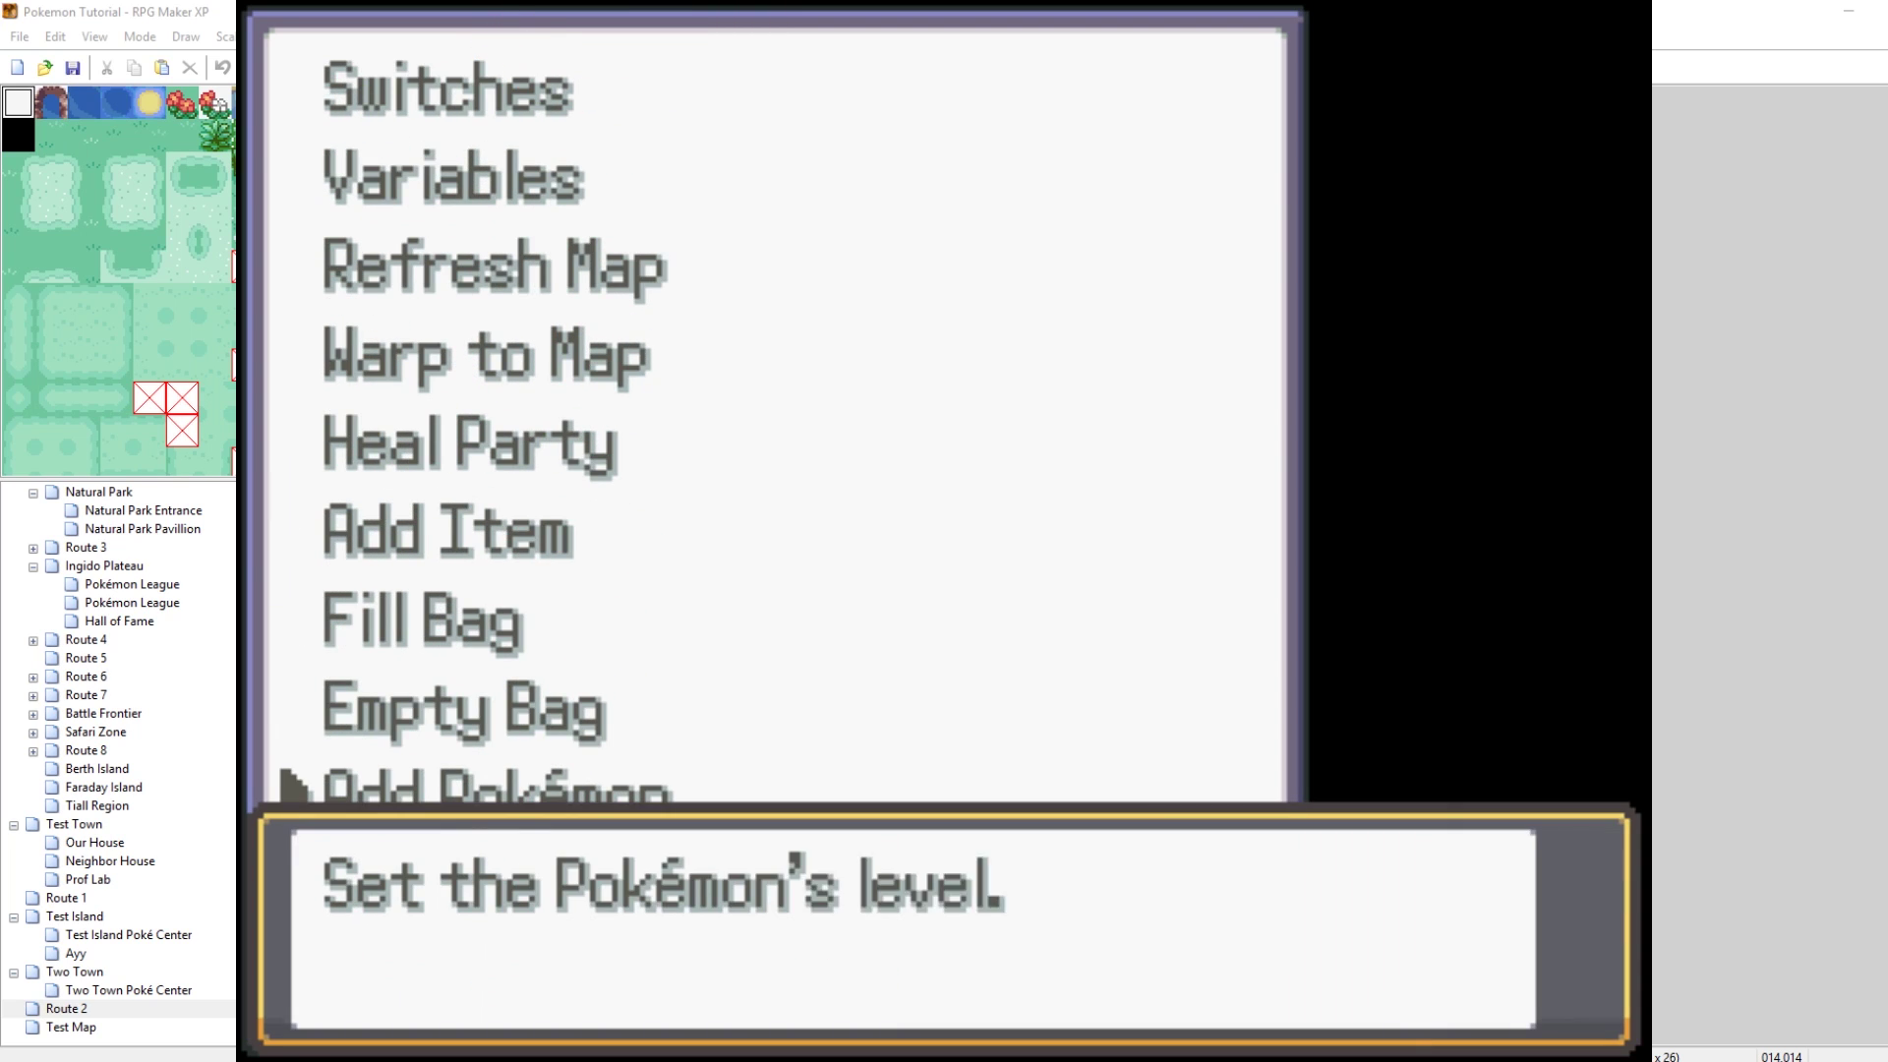
Add Greninja at level 55 without a nickname and leave the debug menu
key(Return)
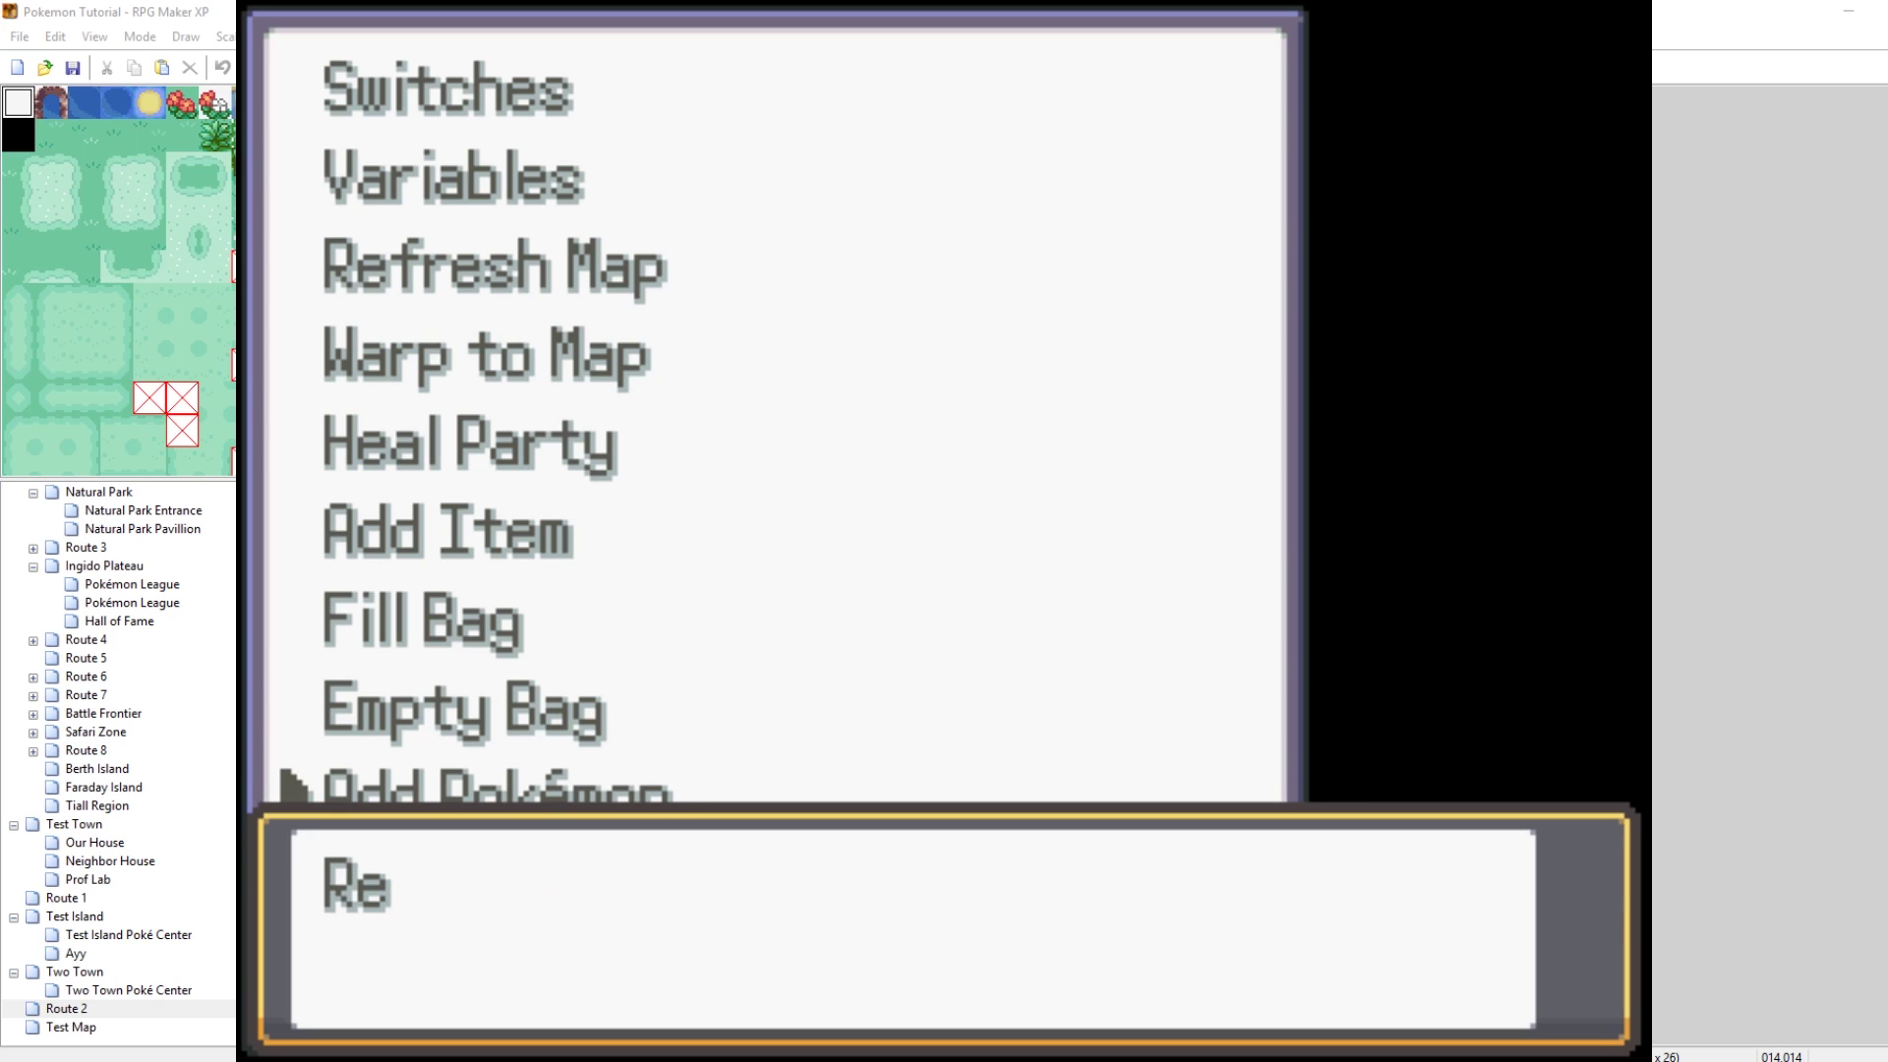
key(Return)
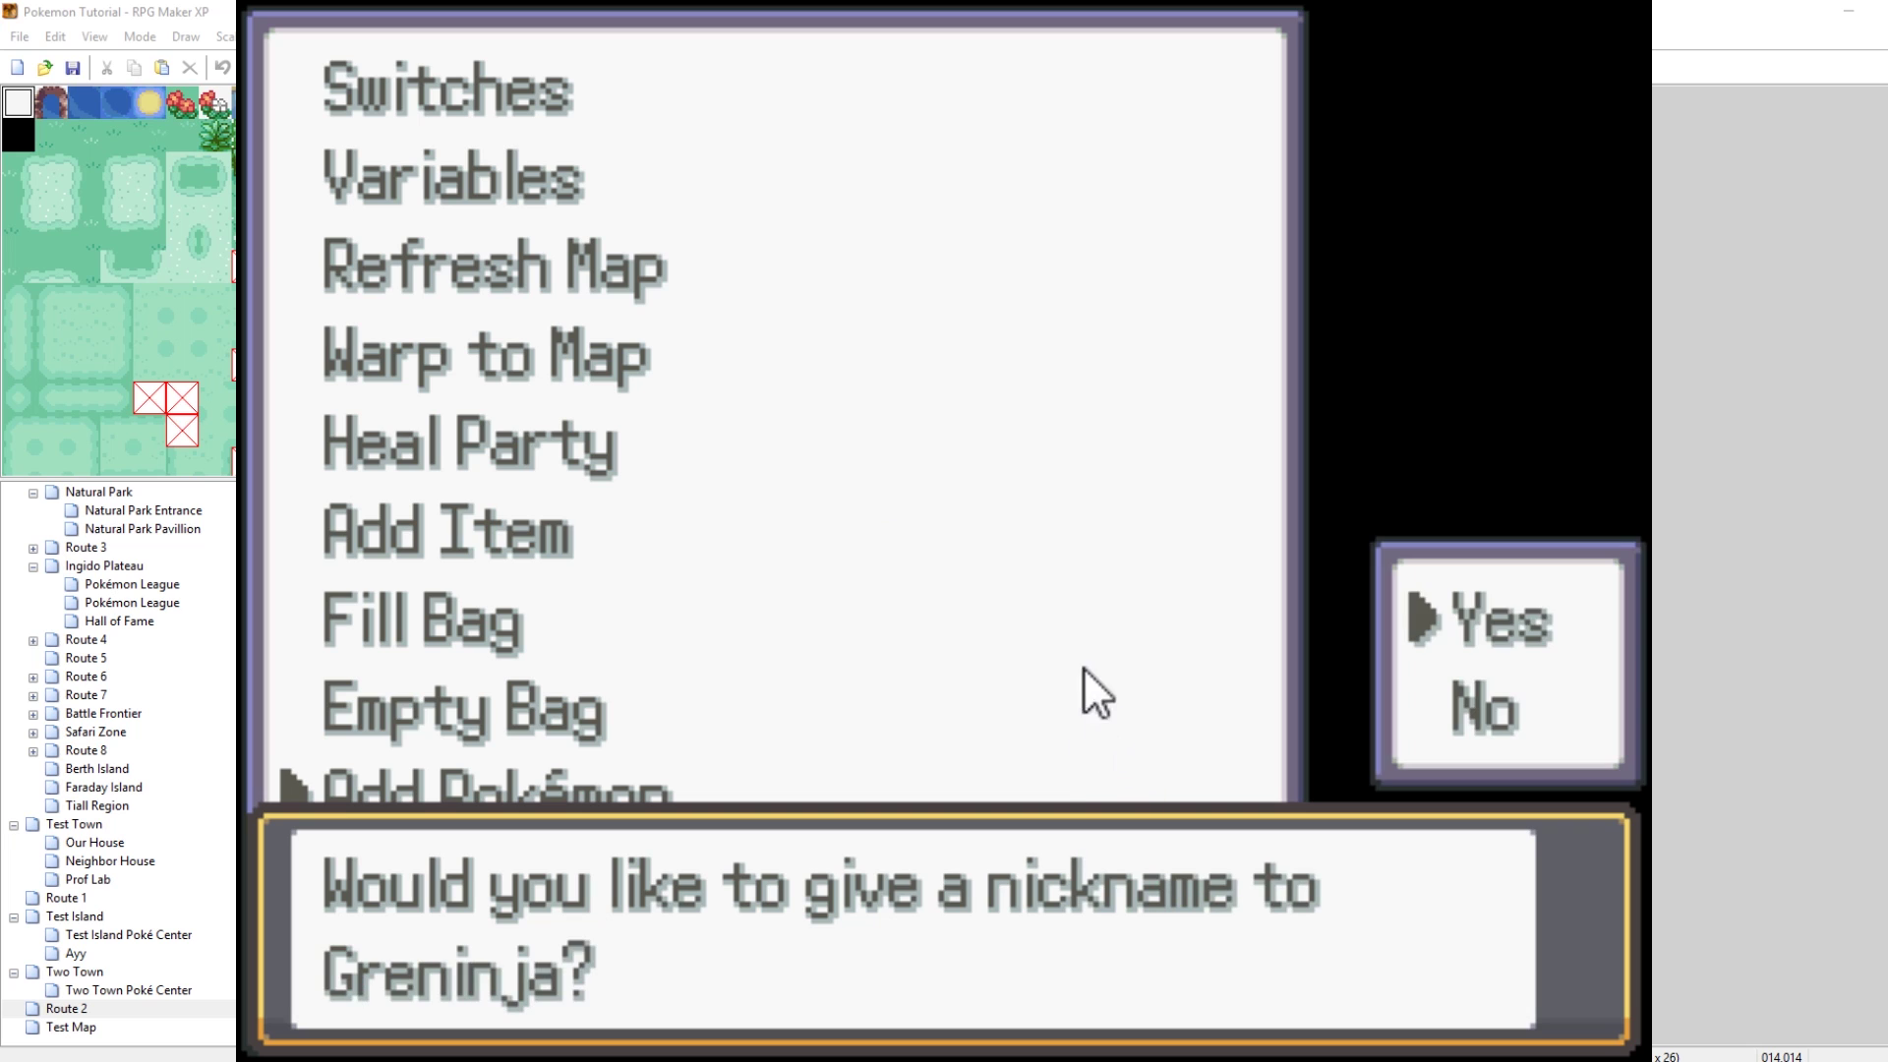
key(Down)
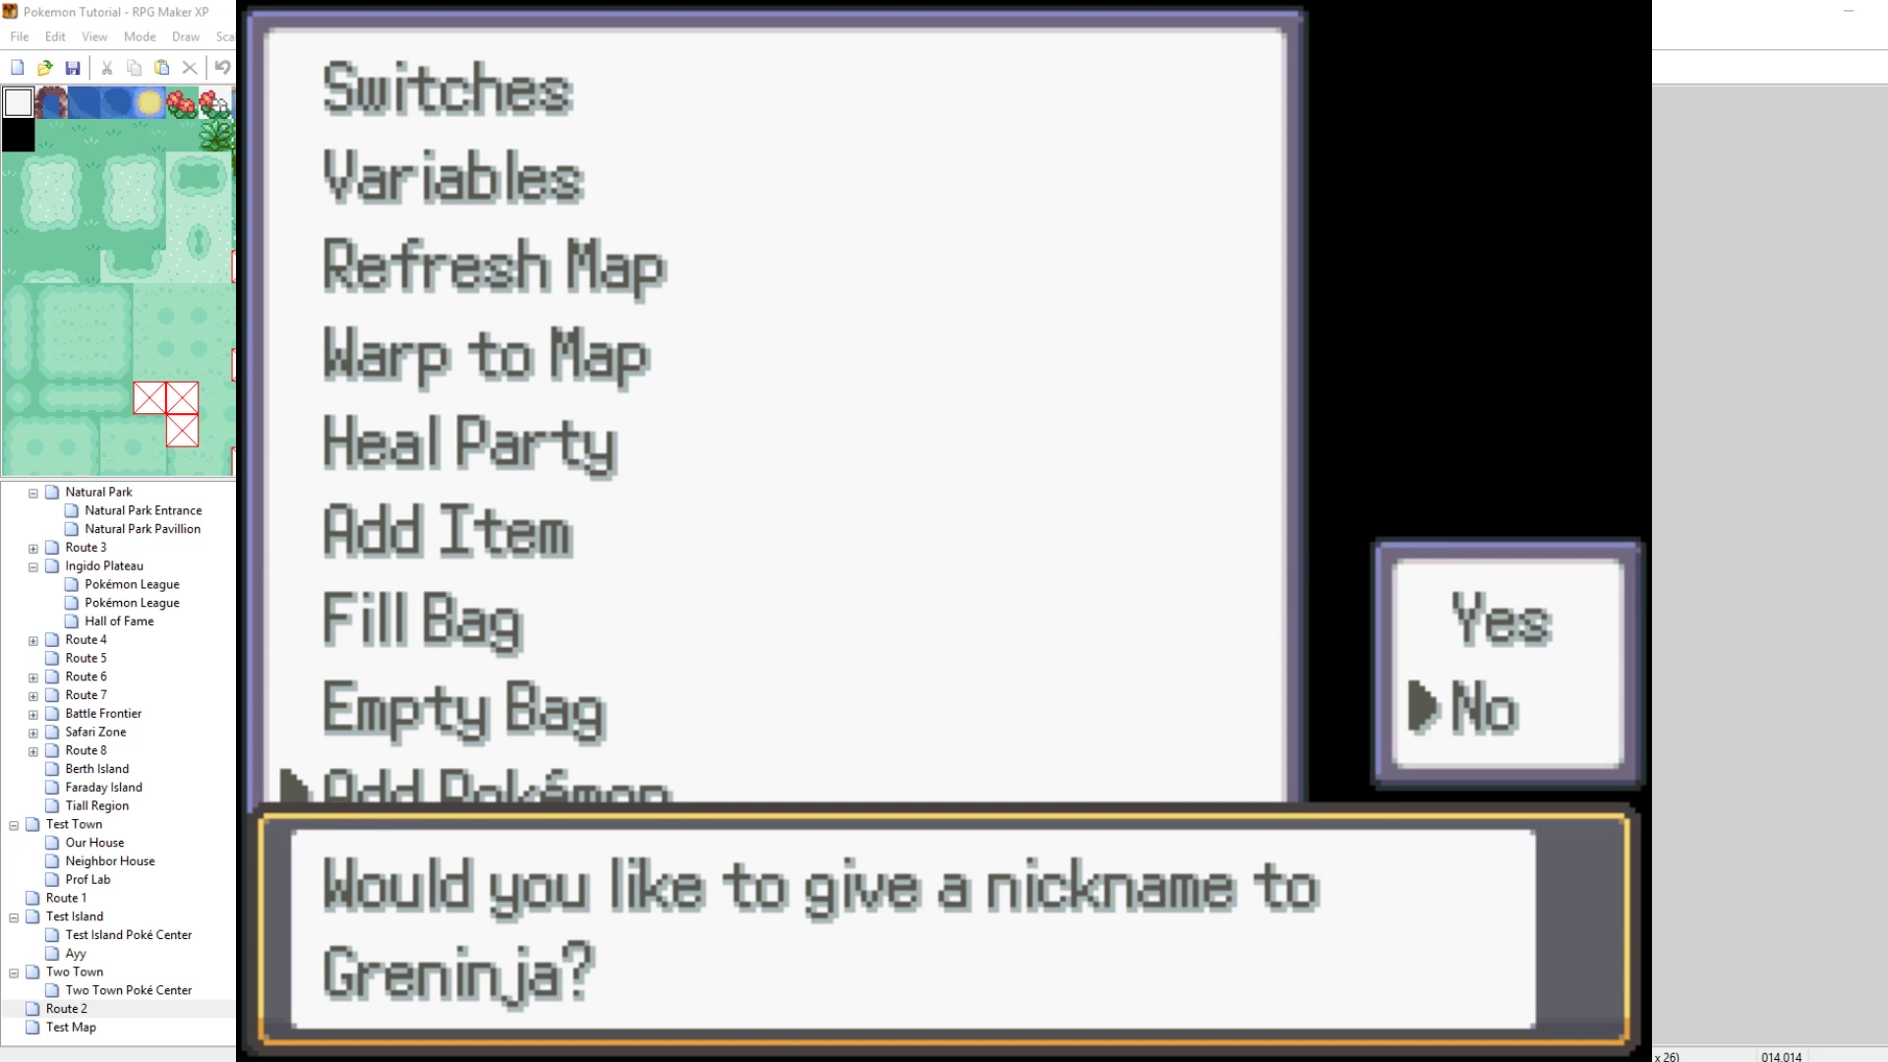
key(Return)
key(Escape)
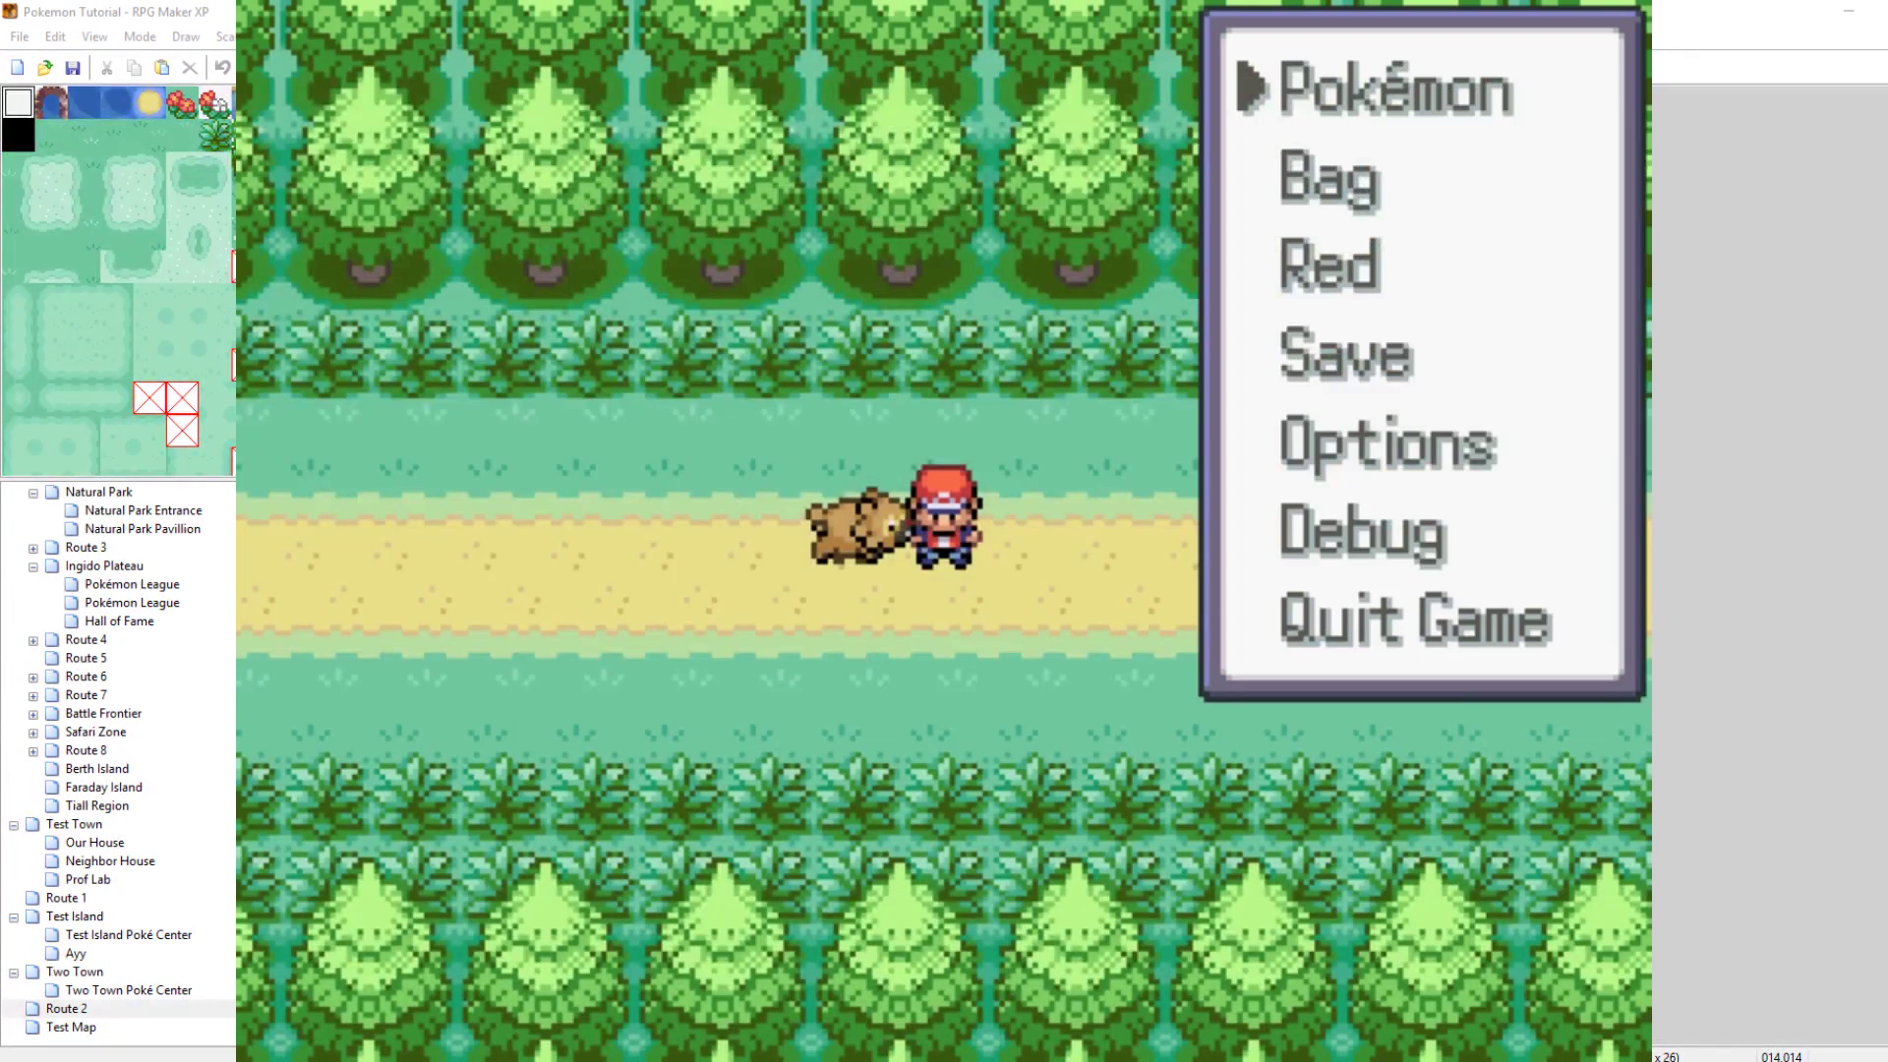
Open Bidoof's summary from the party and compare its Info page and sprite with Greninja's
key(Return)
key(Return)
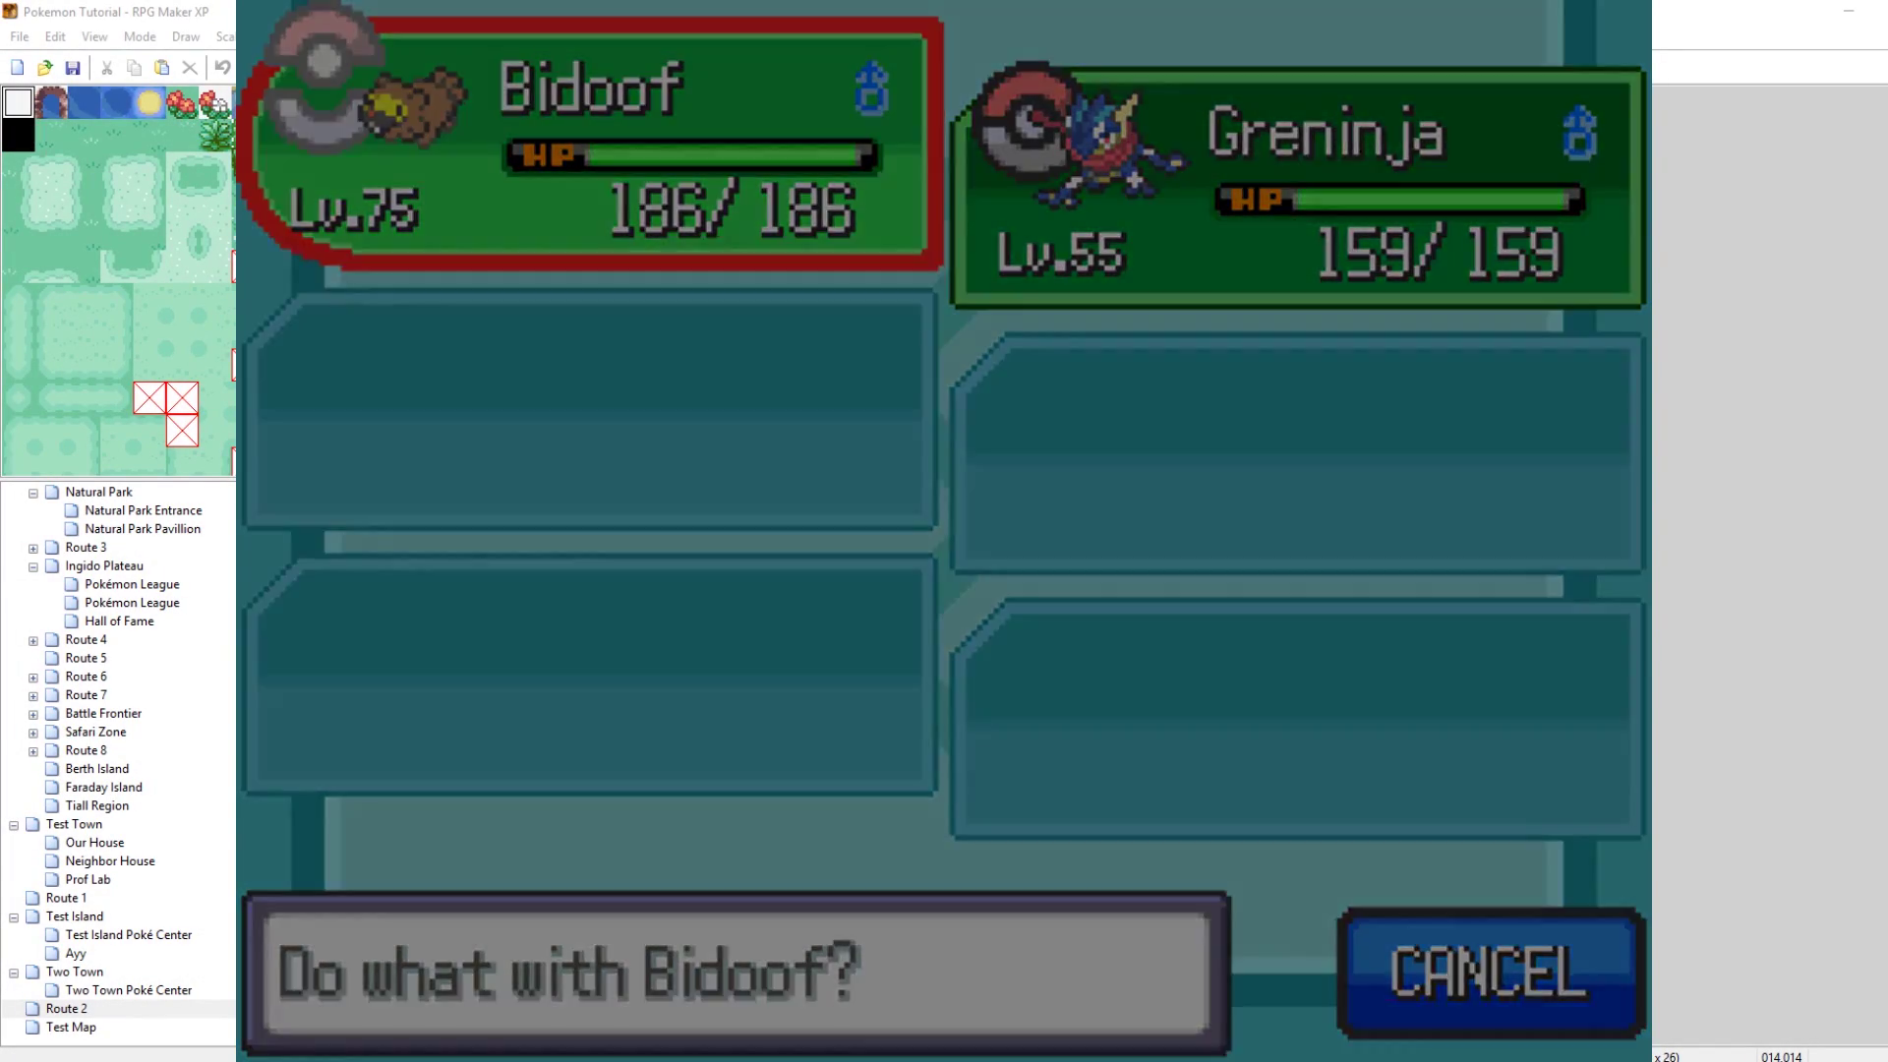
key(Return)
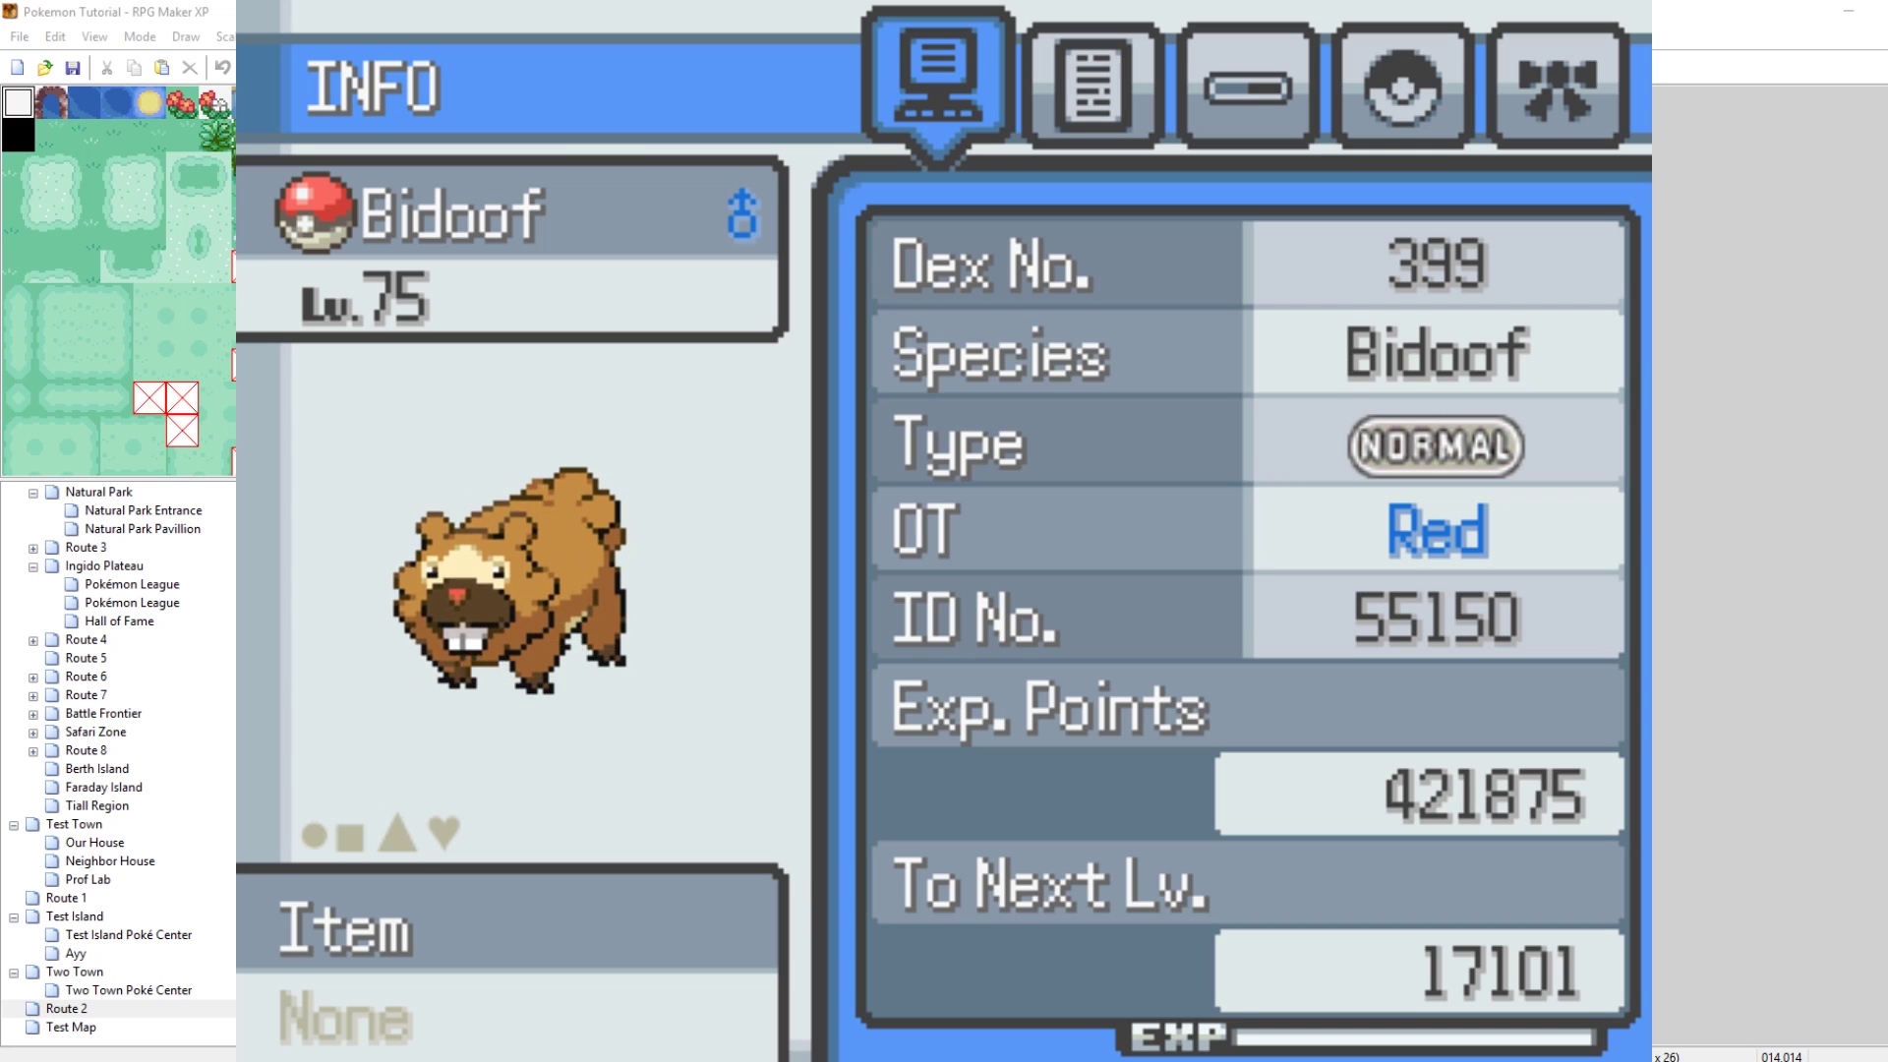
key(Down)
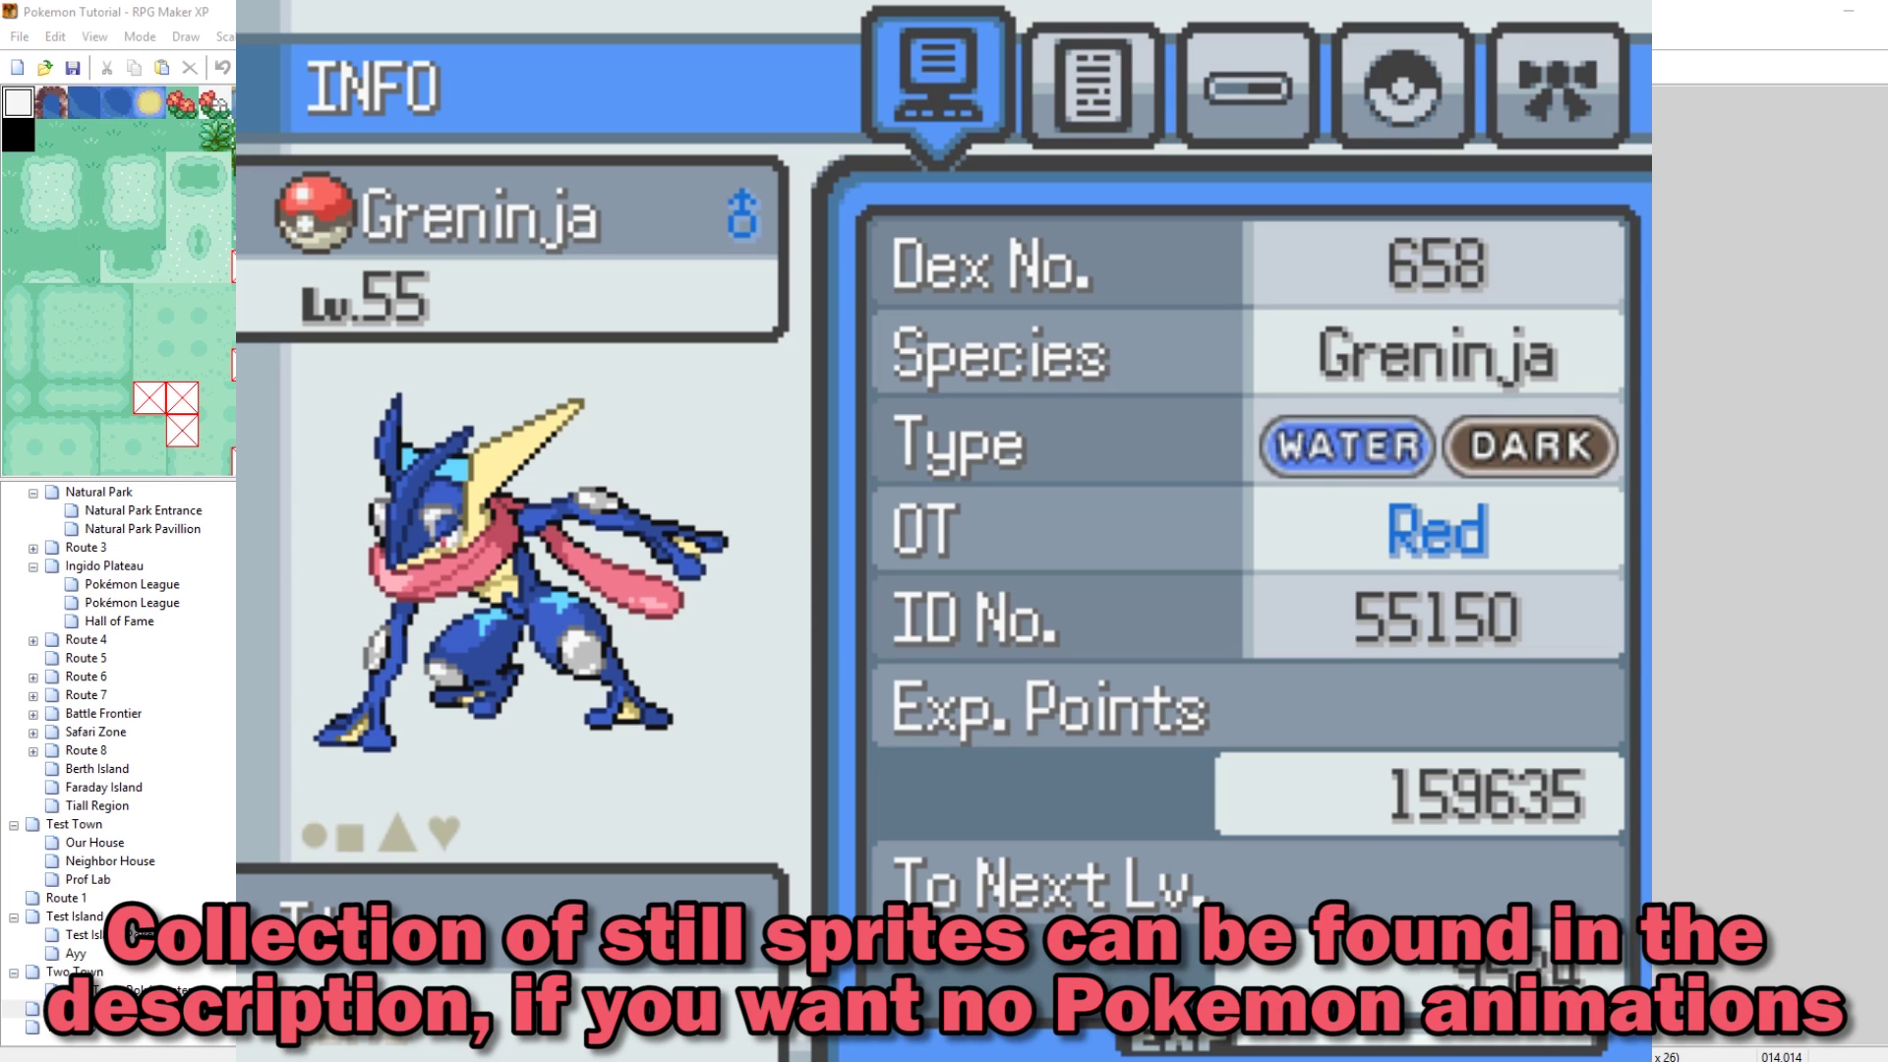
key(Up)
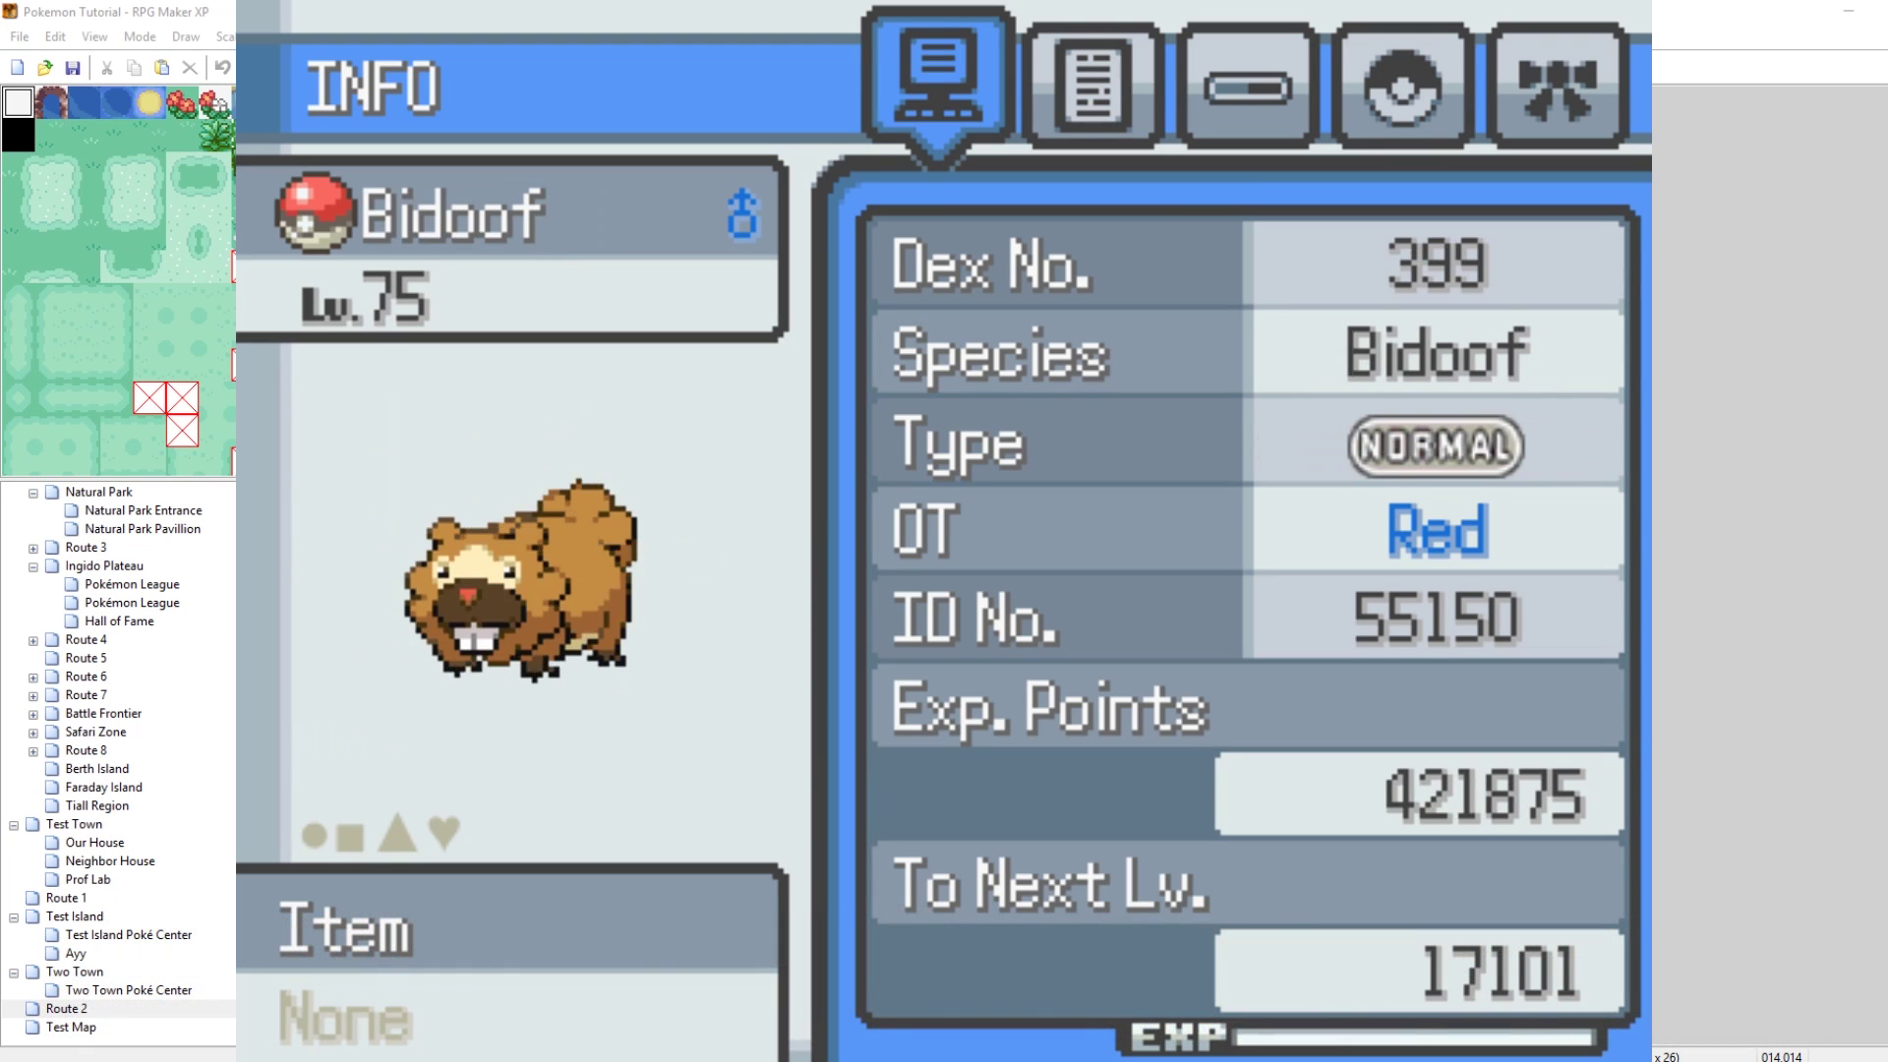
Check the Moves pages of Bidoof and Greninja and Greninja's Skills page, and return to the pause menu
key(Right)
key(Right)
key(Right)
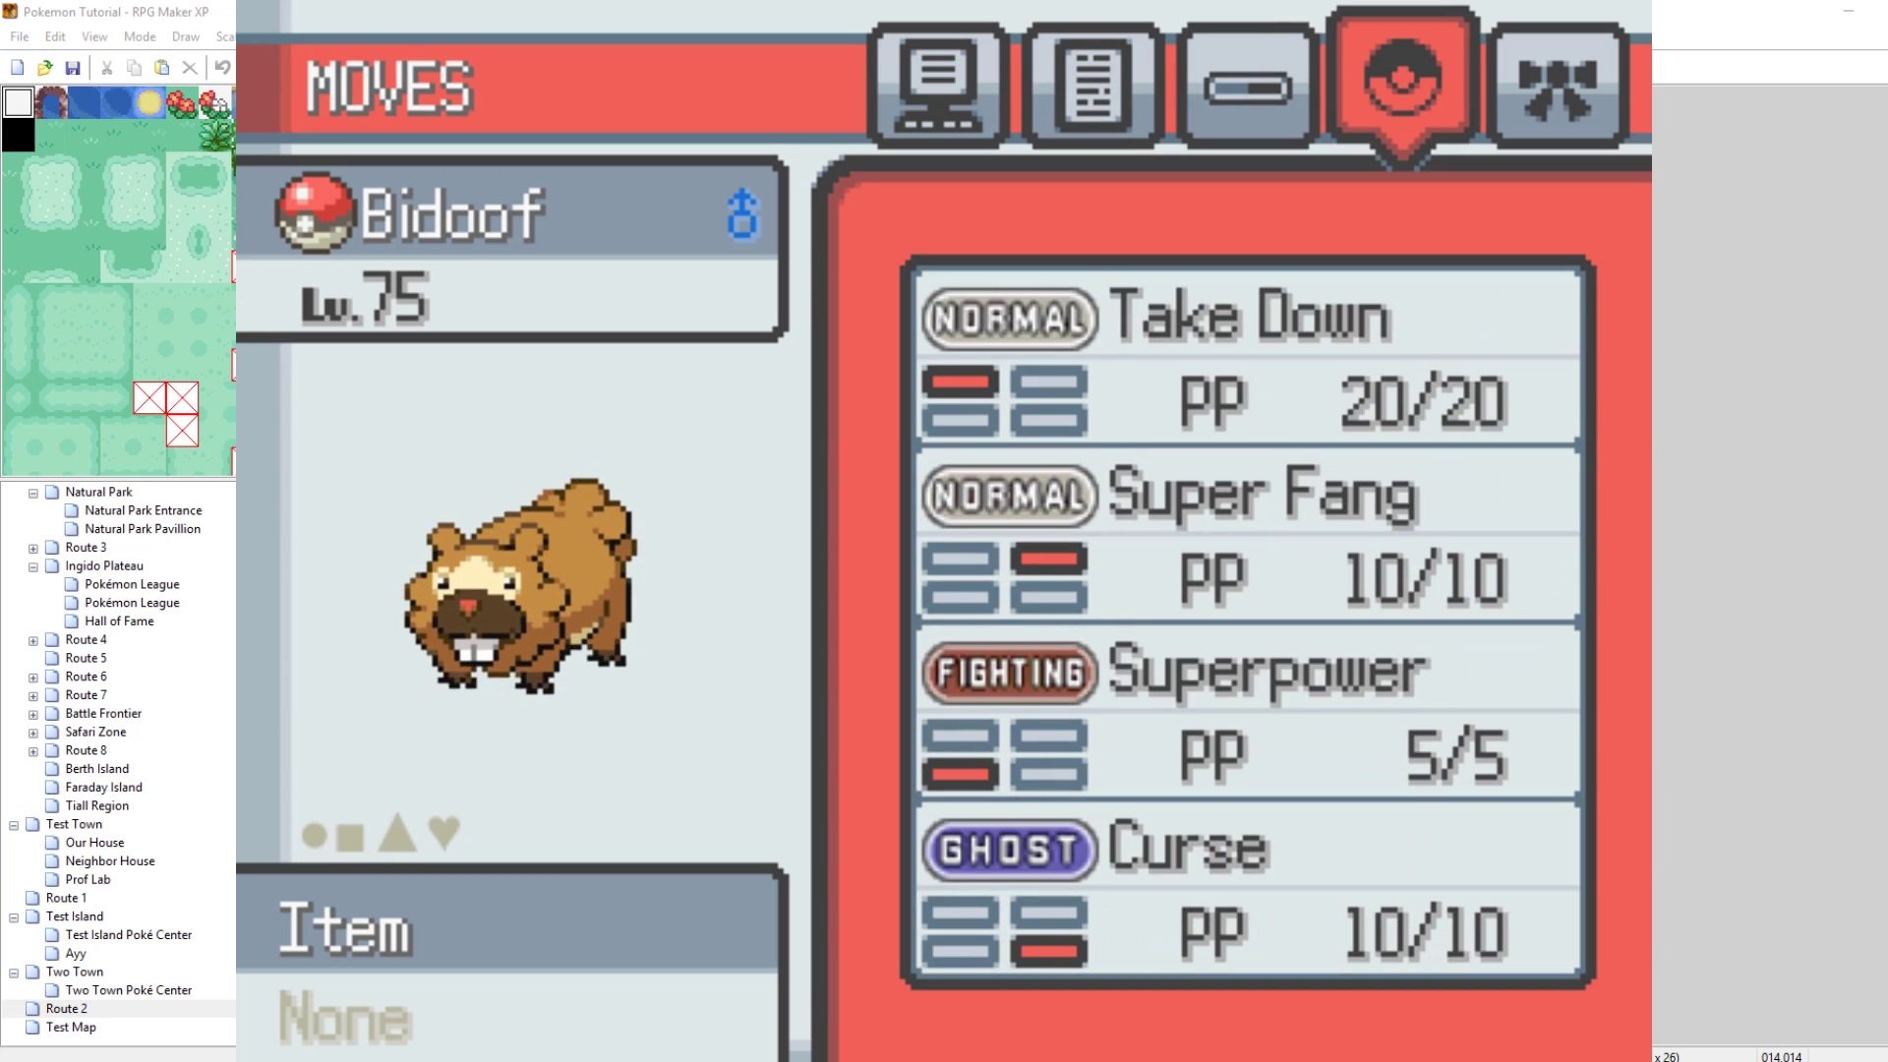
key(Down)
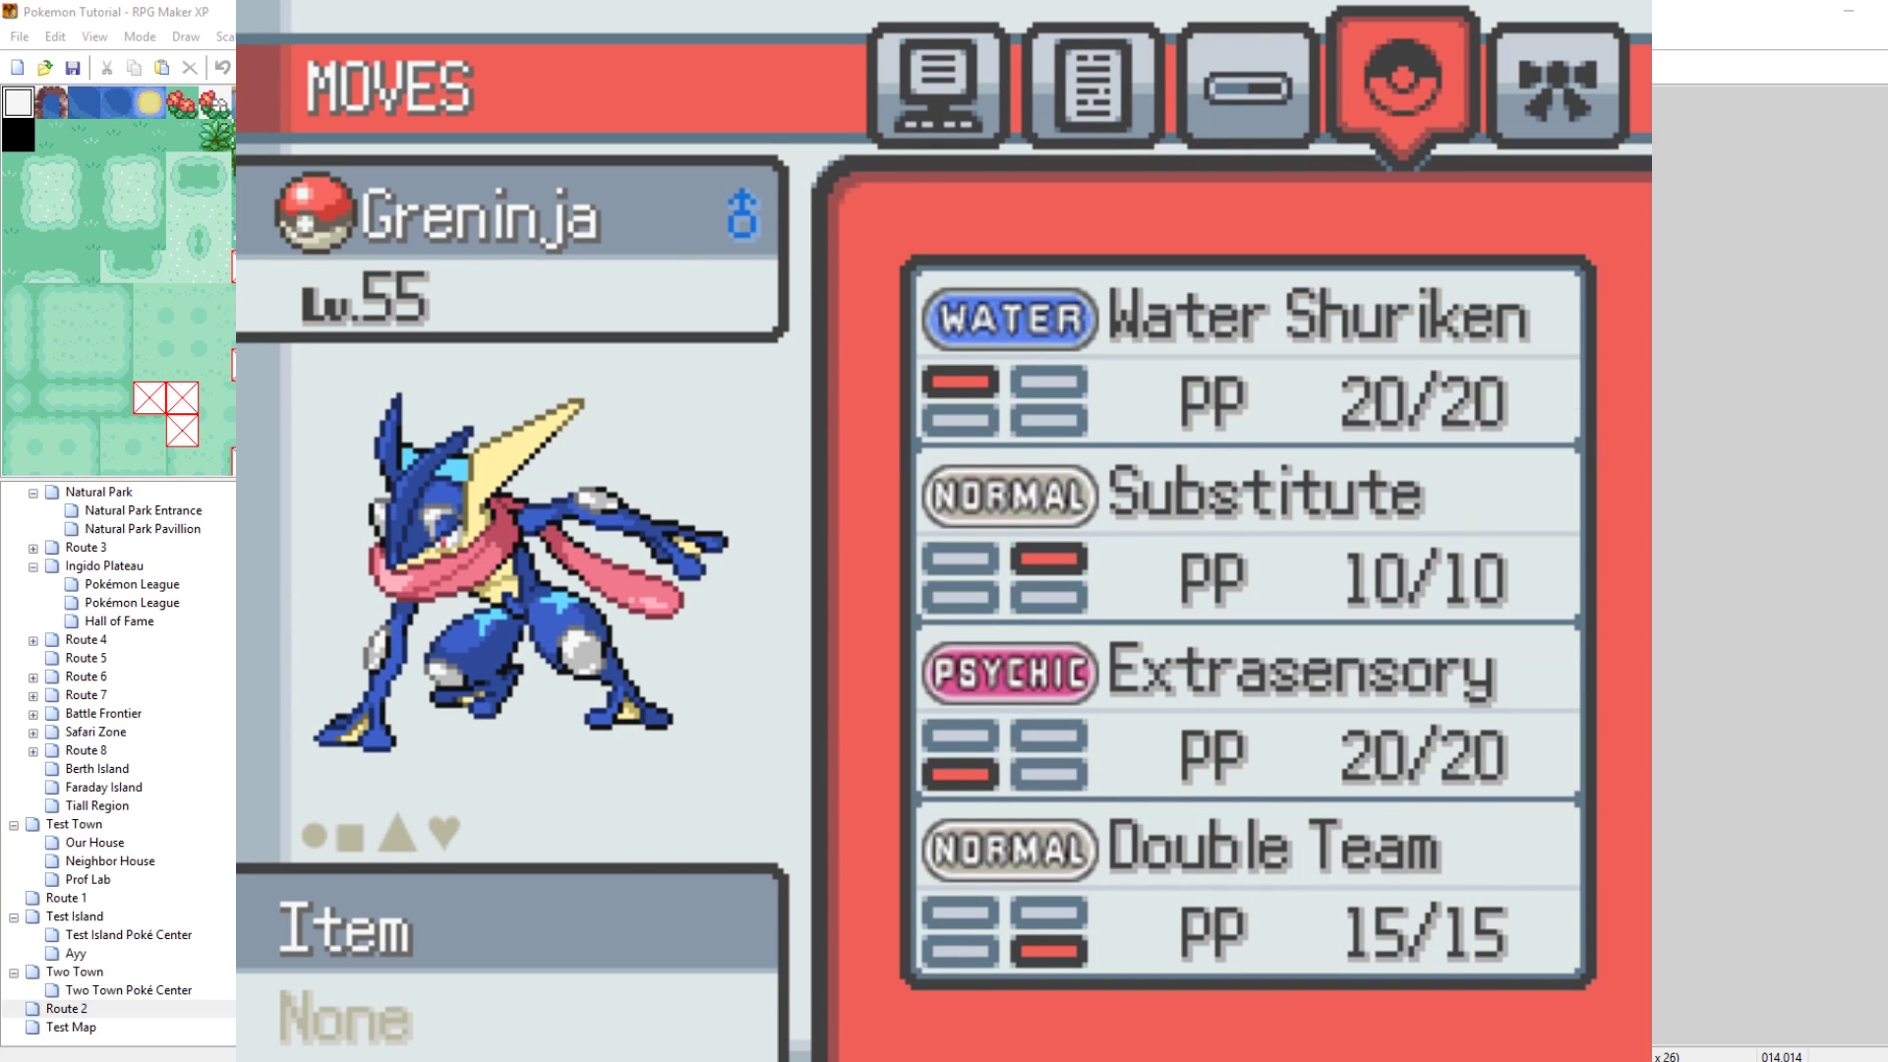
key(Return)
key(Escape)
key(Left)
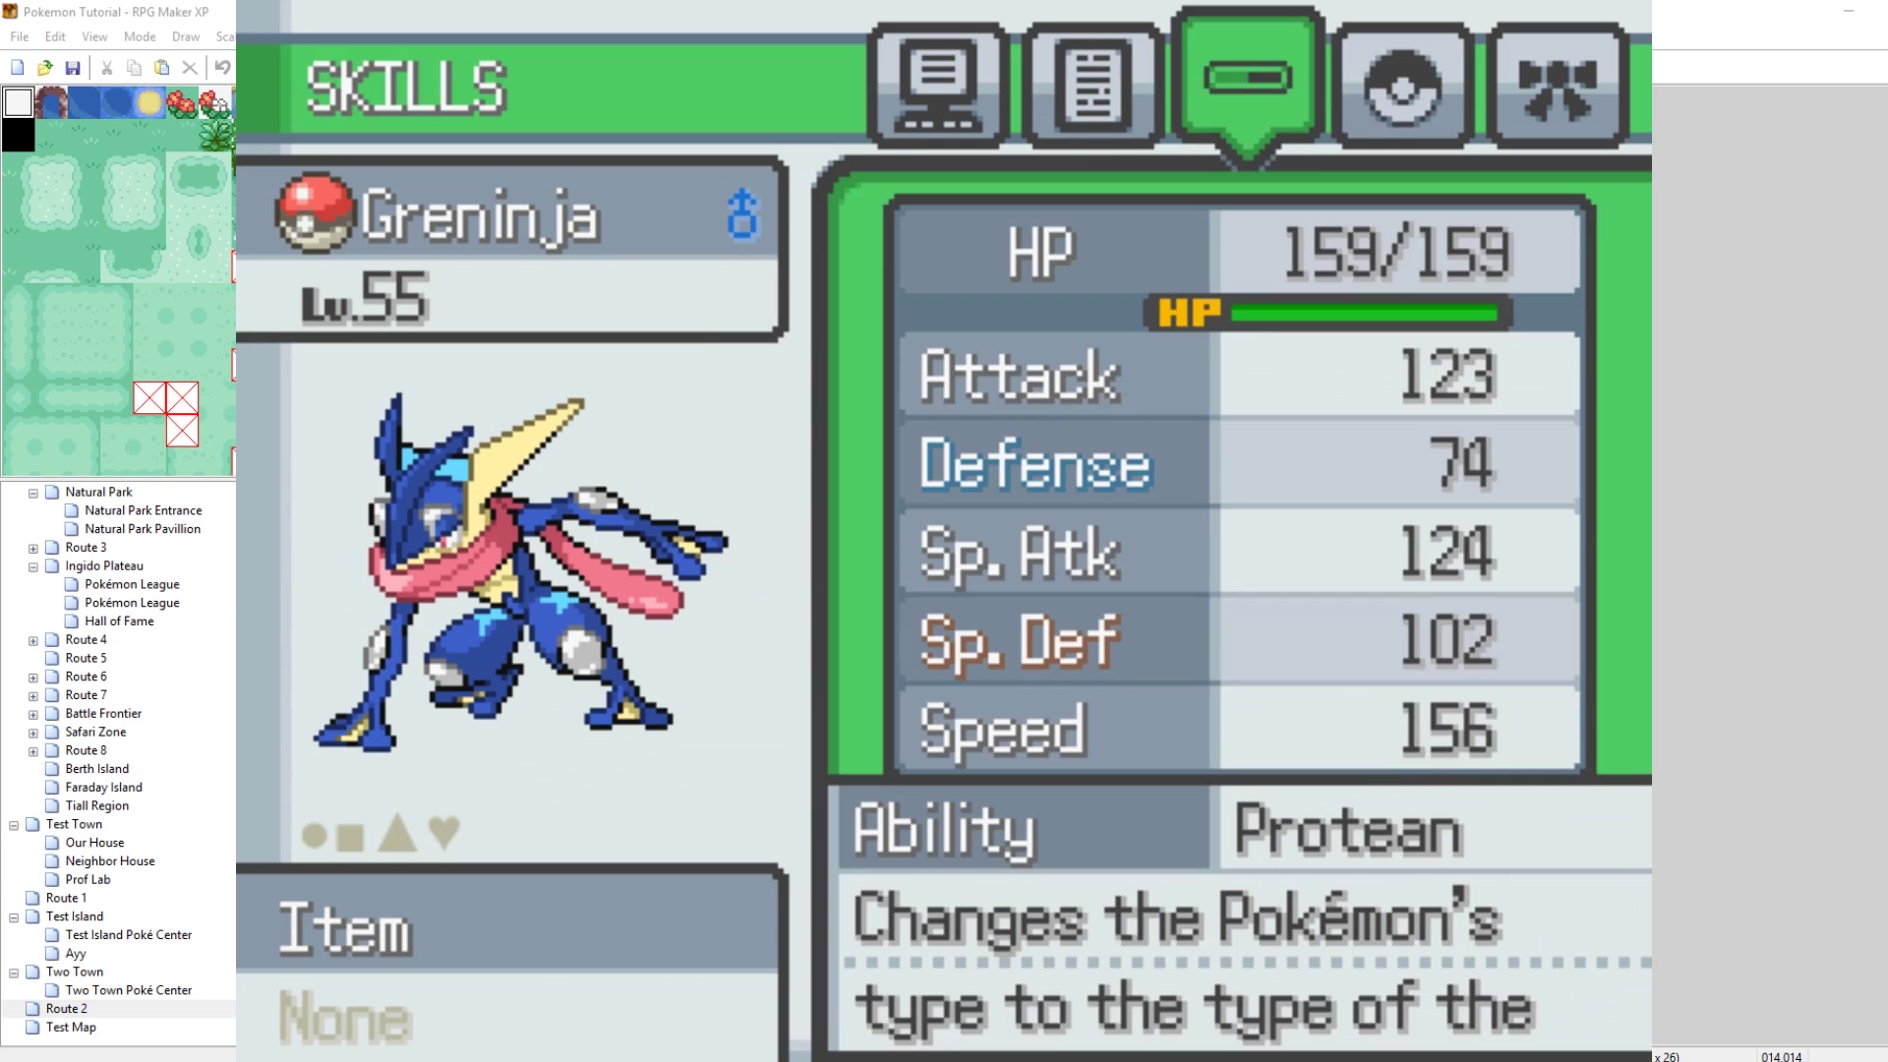
key(Left)
key(Down)
key(Escape)
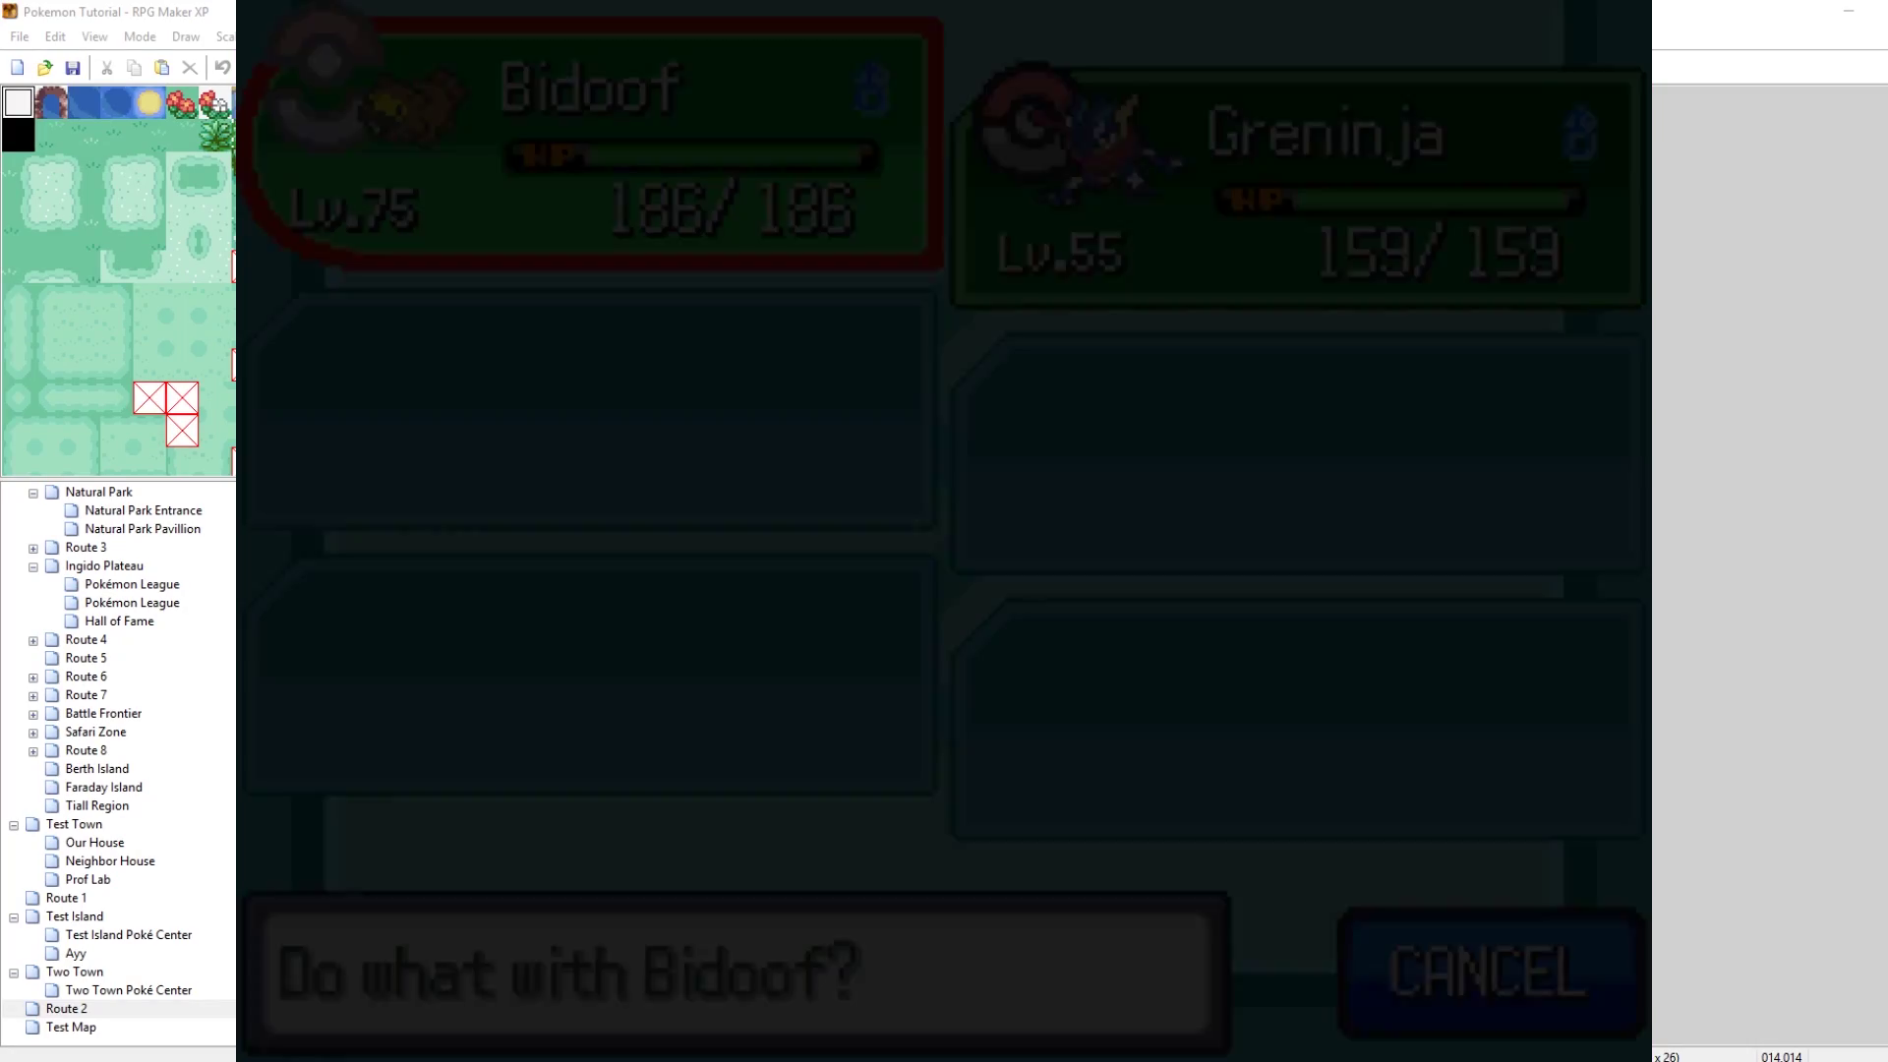
key(Escape)
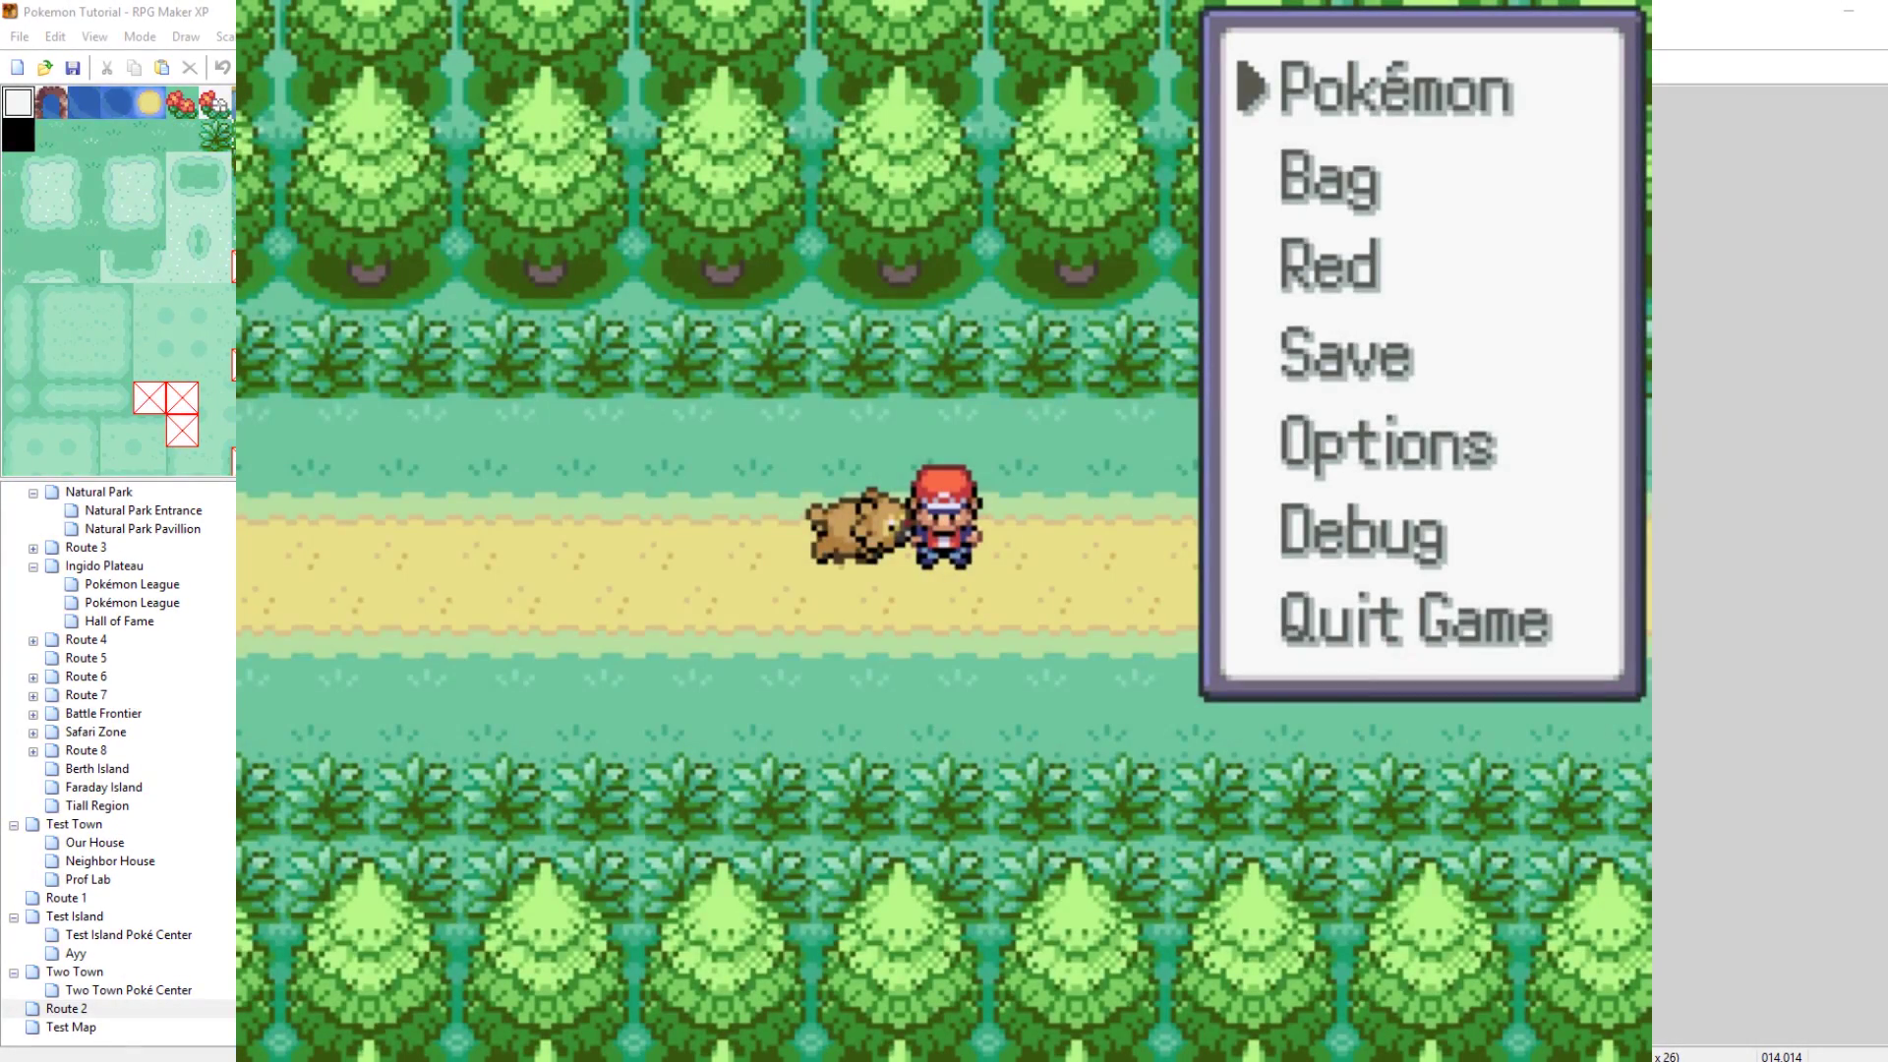
Close the pause menu, reopen the debug menu and choose Add Pokémon
key(Down)
key(Escape)
key(F9)
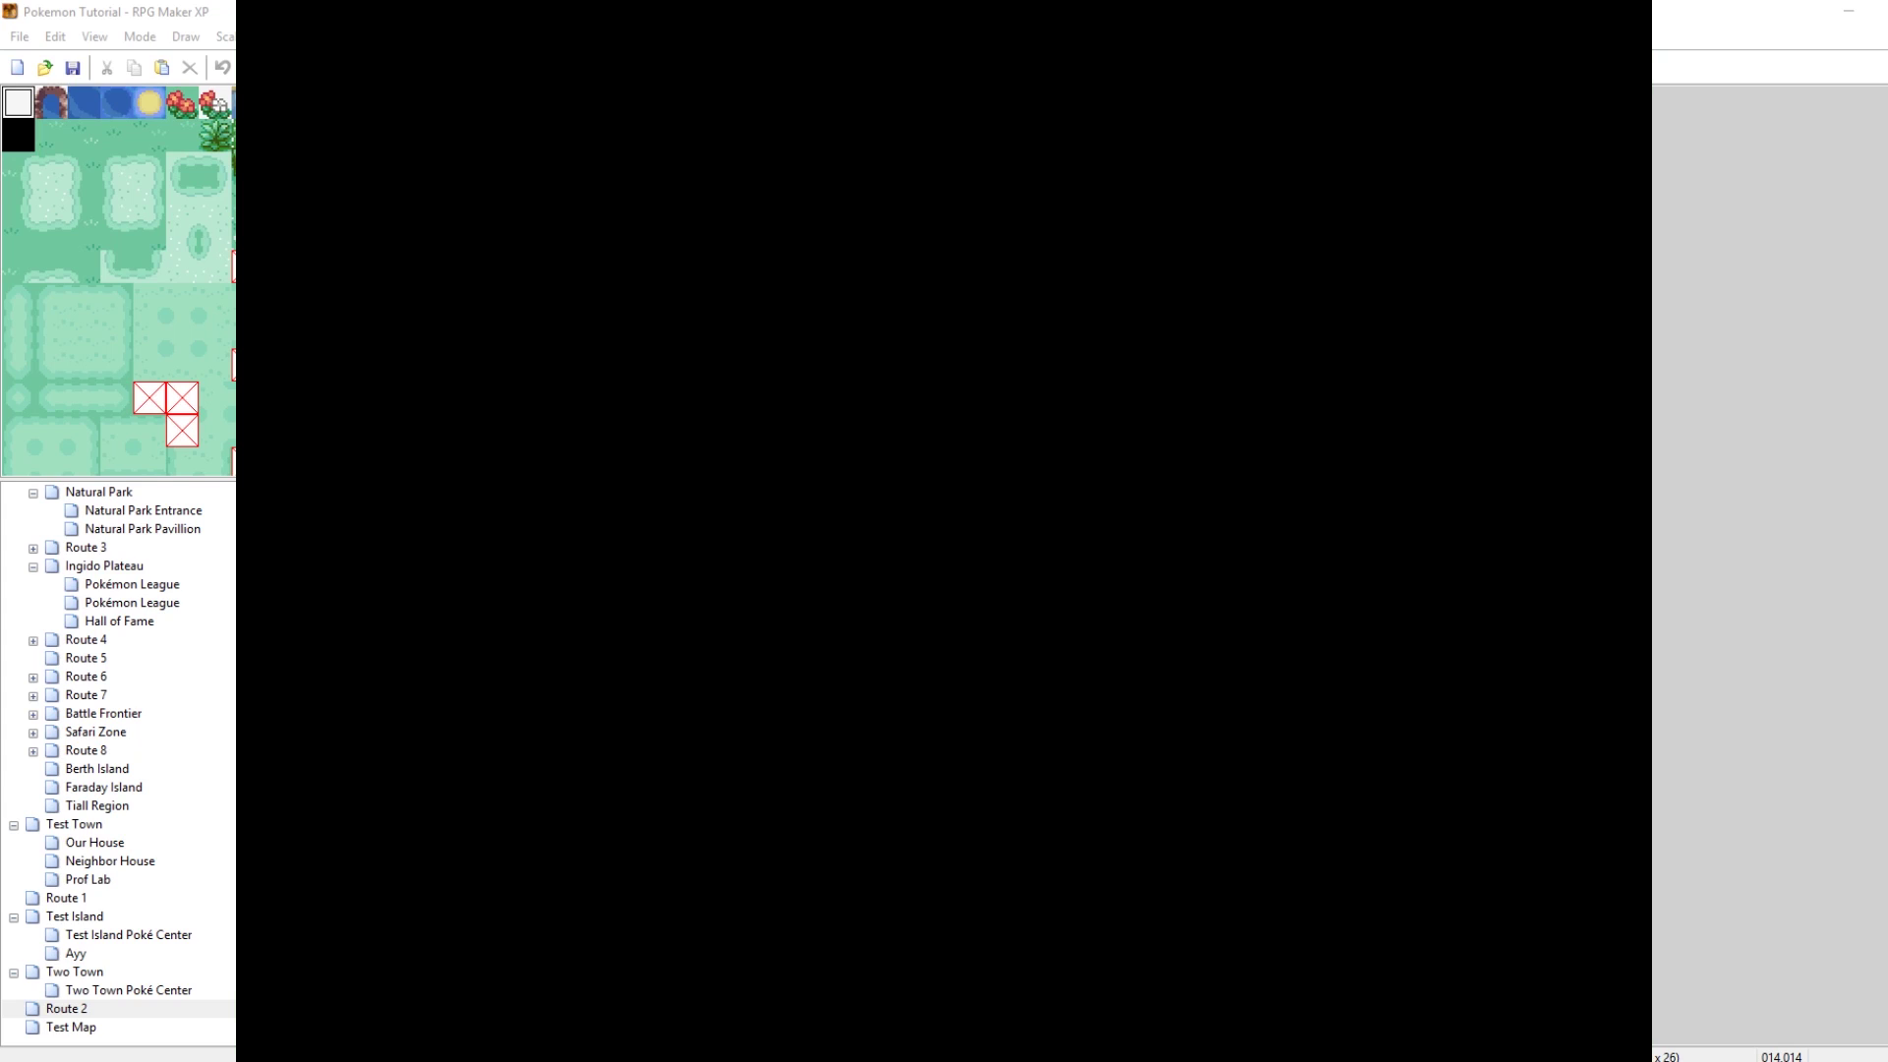
key(Down)
key(Down)
key(Down)
key(Down)
key(Down)
key(Down)
key(Down)
key(Down)
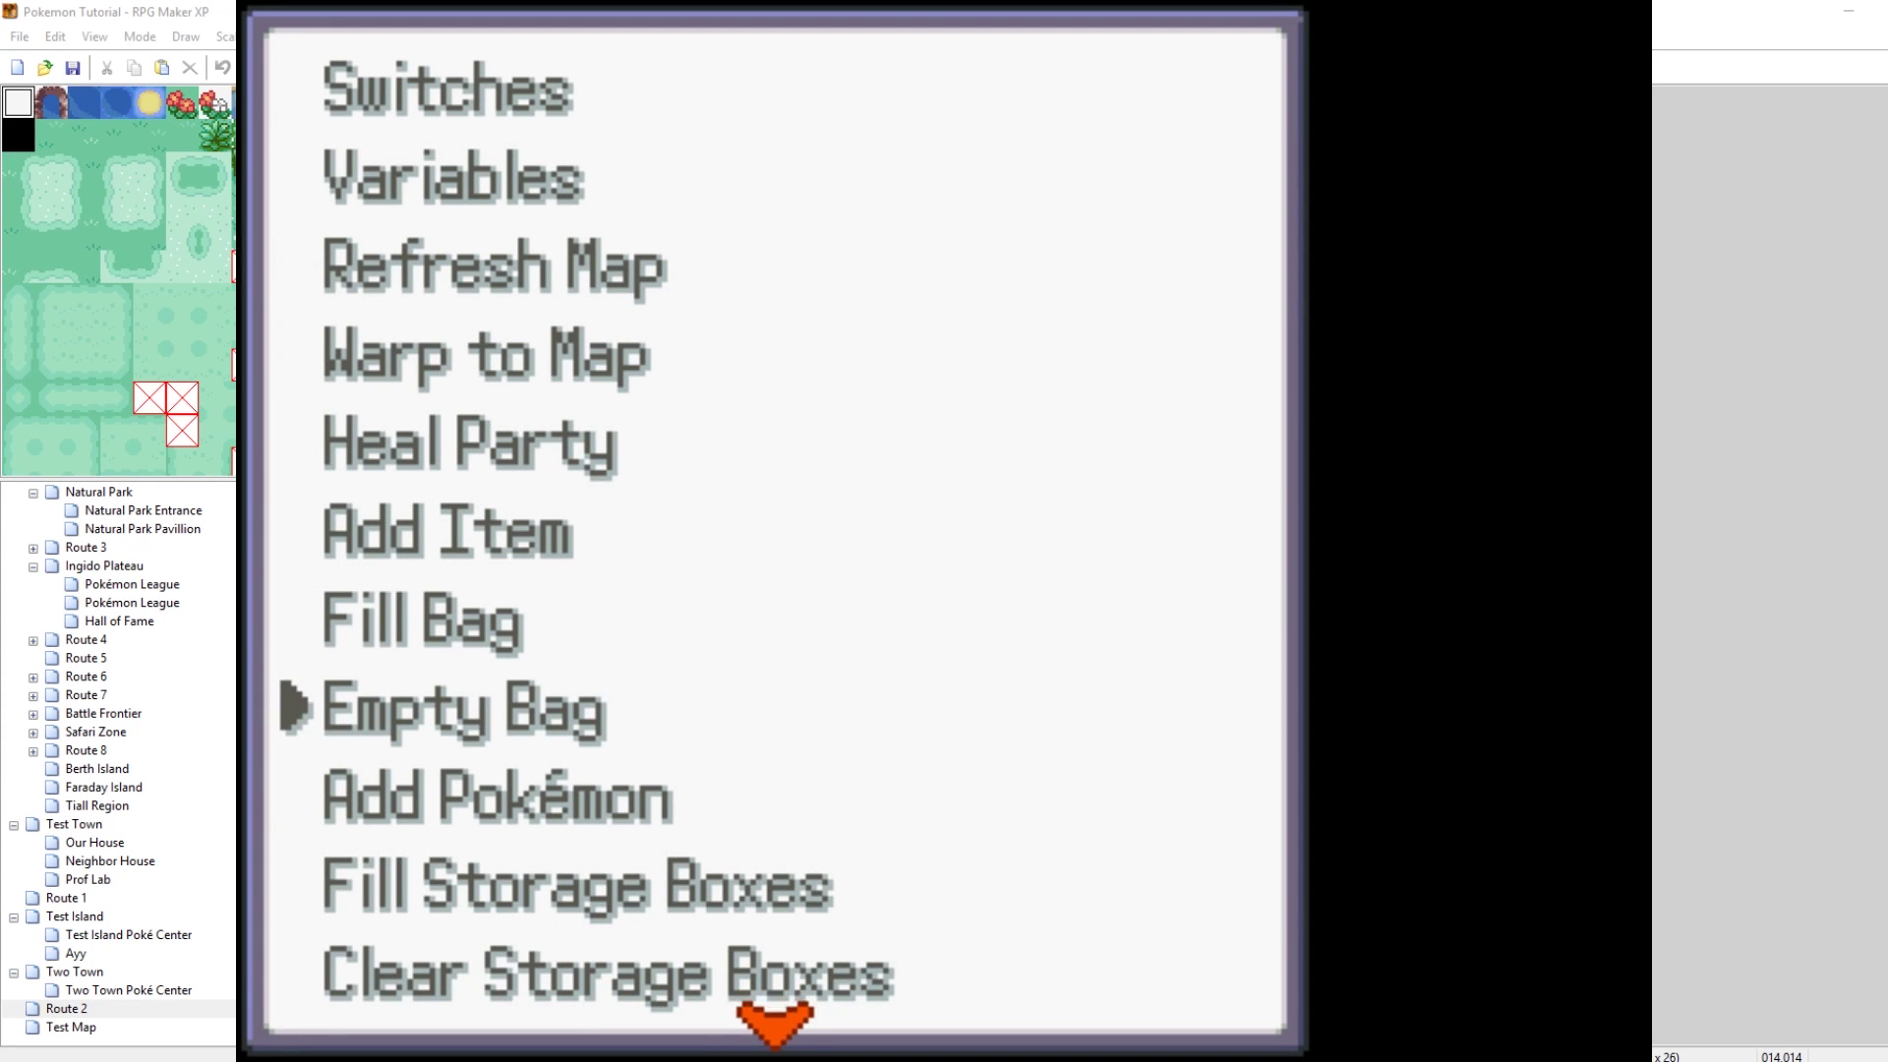
key(Return)
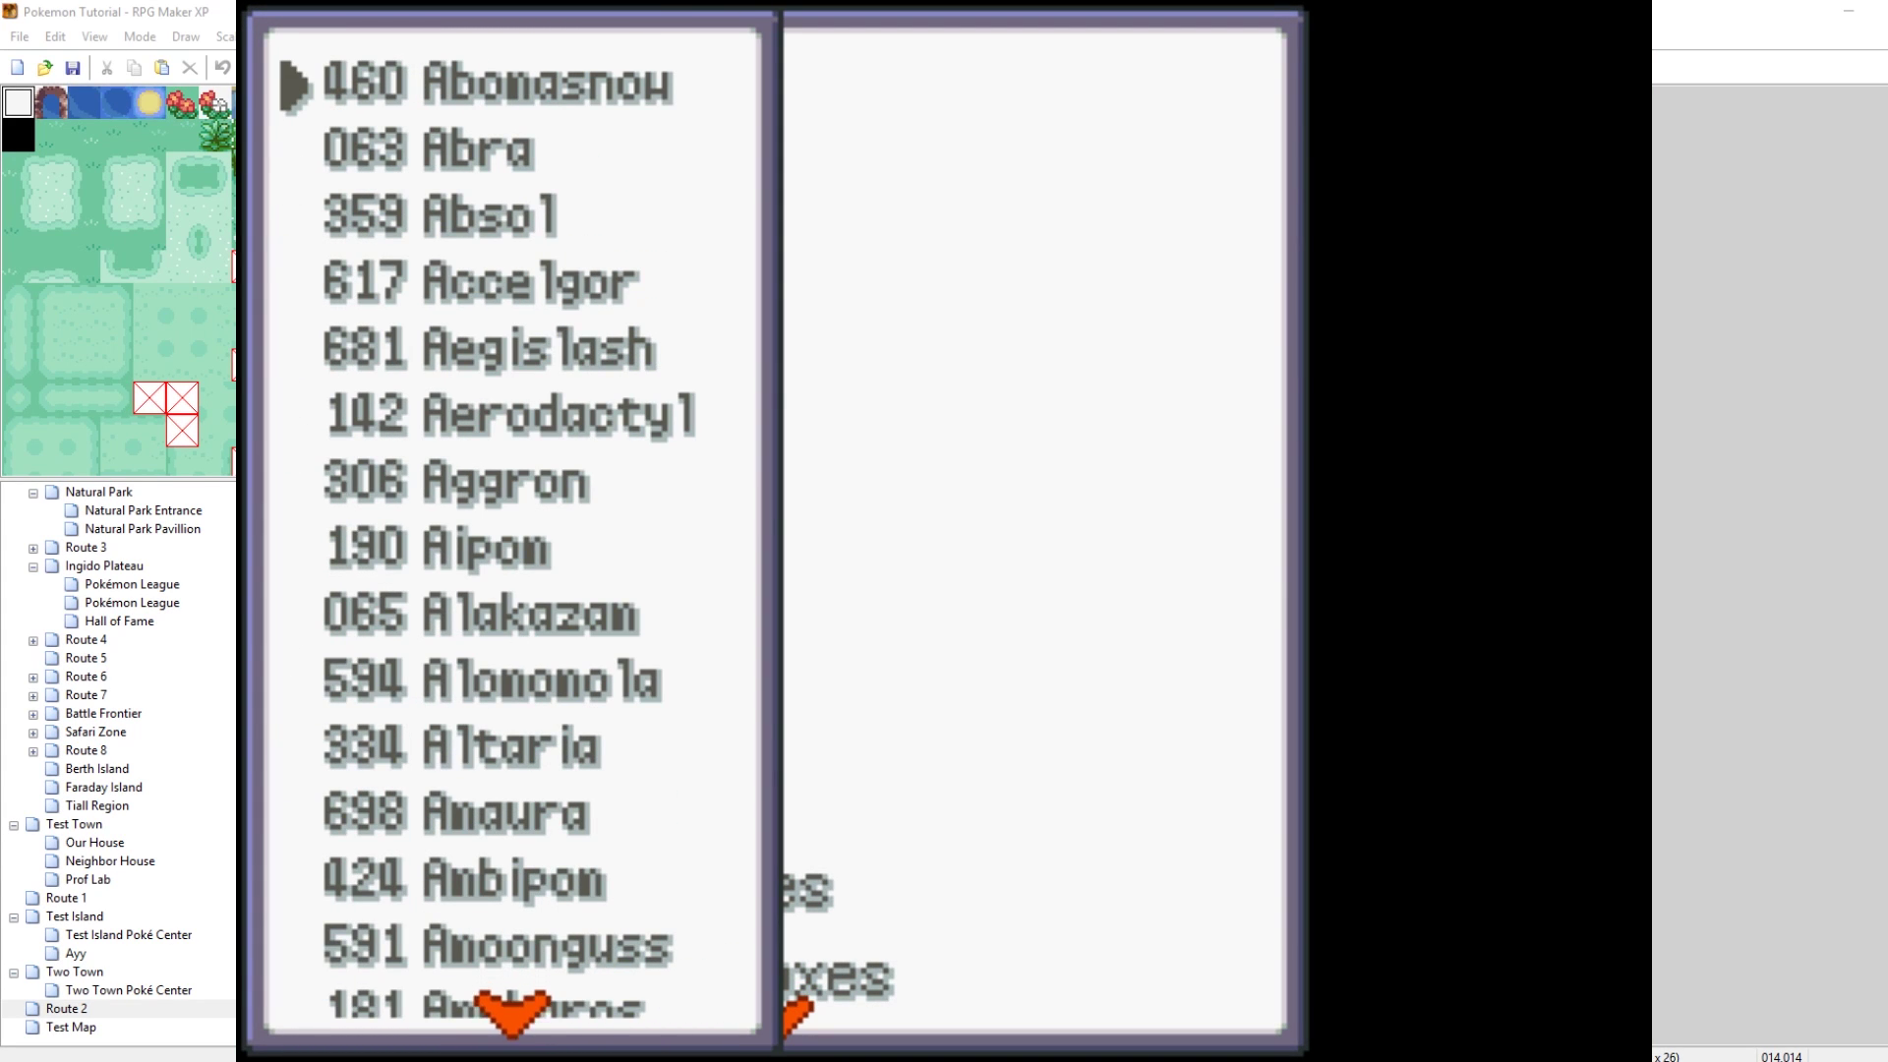
Choose Xerneas (716) near the end of the species list
key(Up)
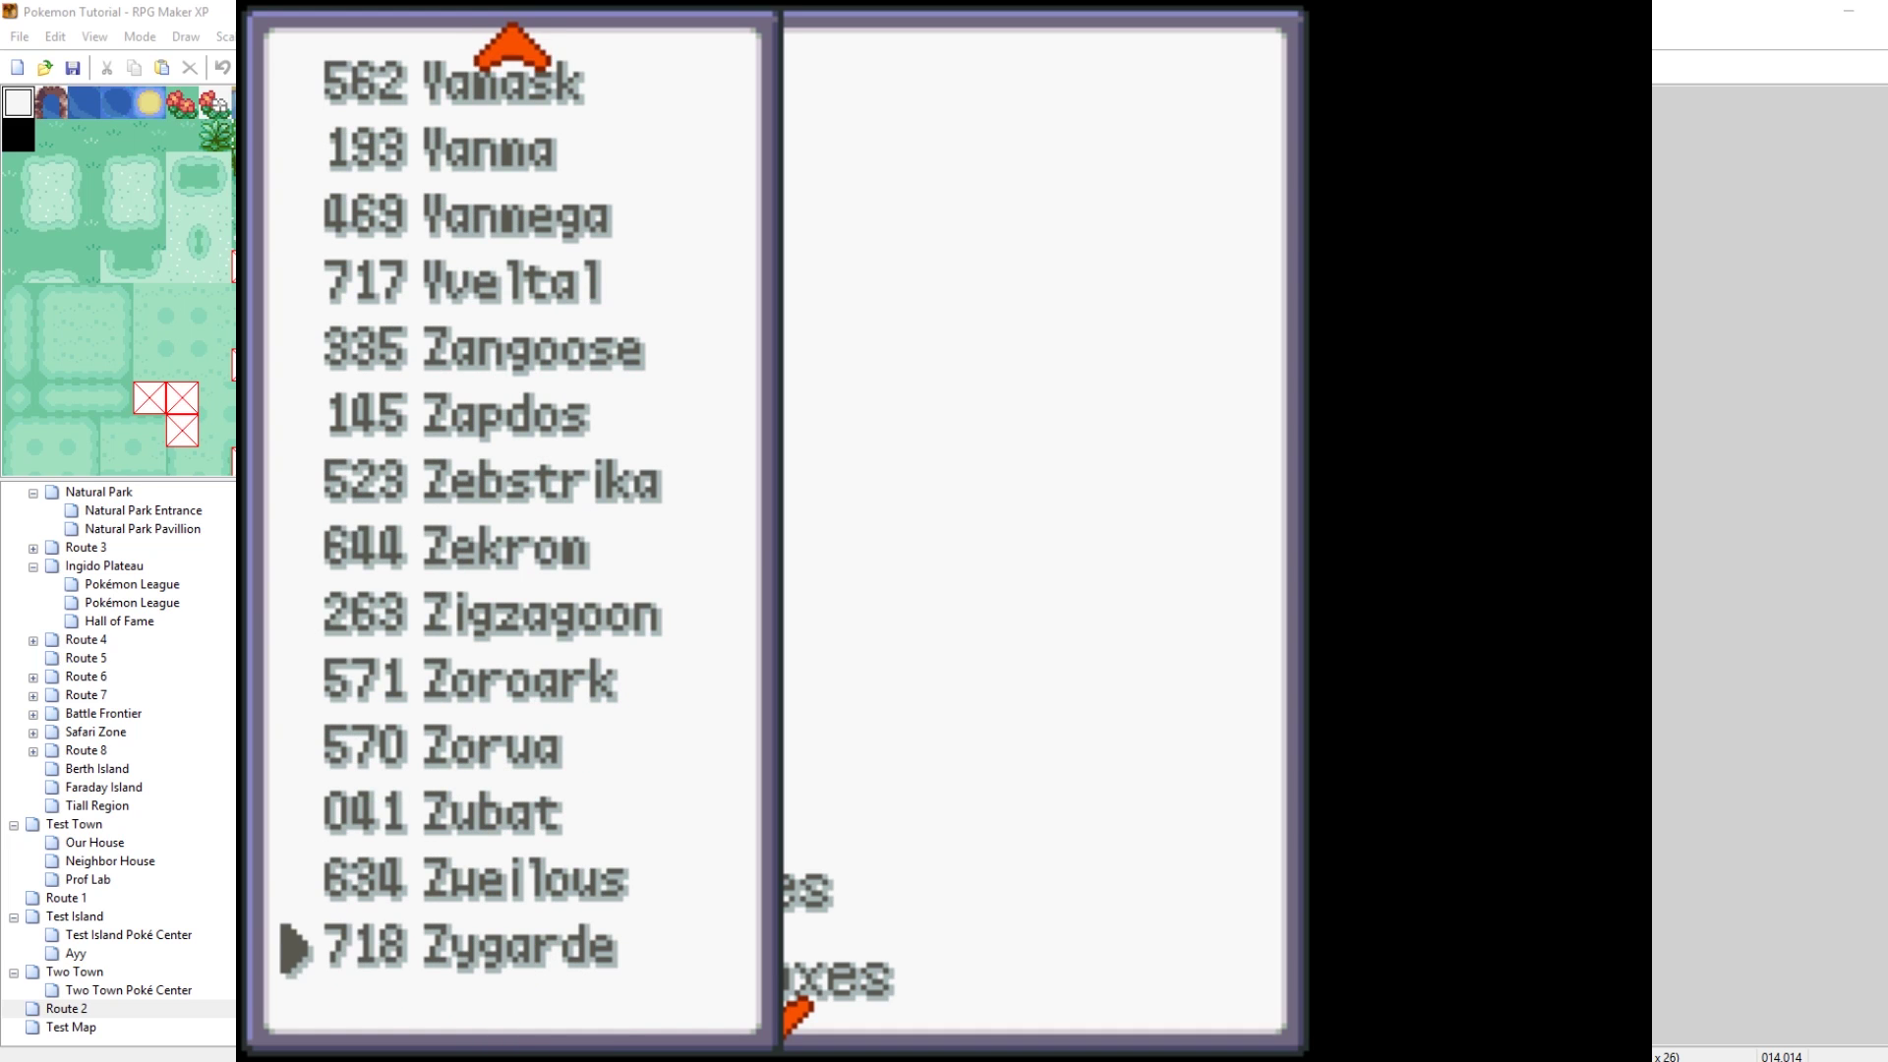
key(Up)
key(Up)
key(Up)
key(Up)
key(Up)
key(Up)
key(Up)
key(Up)
key(Up)
key(Up)
key(Up)
key(Up)
key(Up)
key(Up)
key(Up)
key(Up)
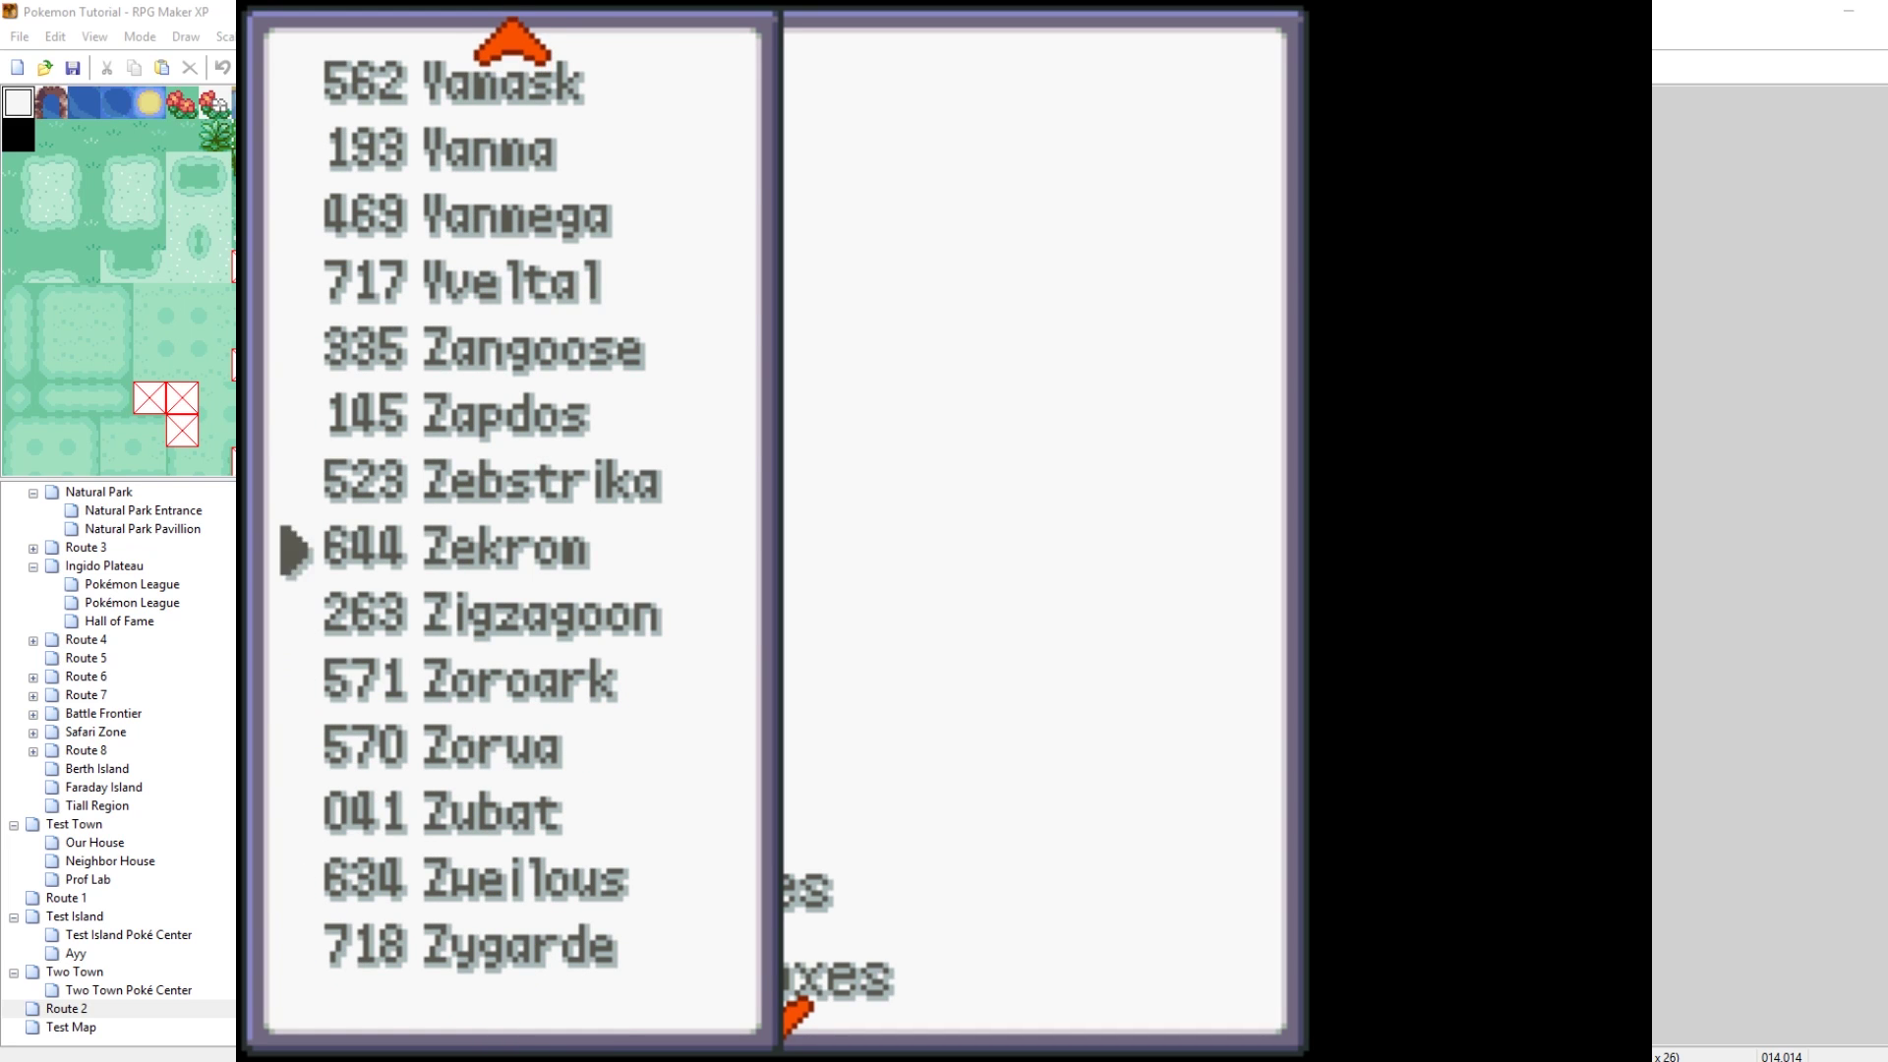
key(Down)
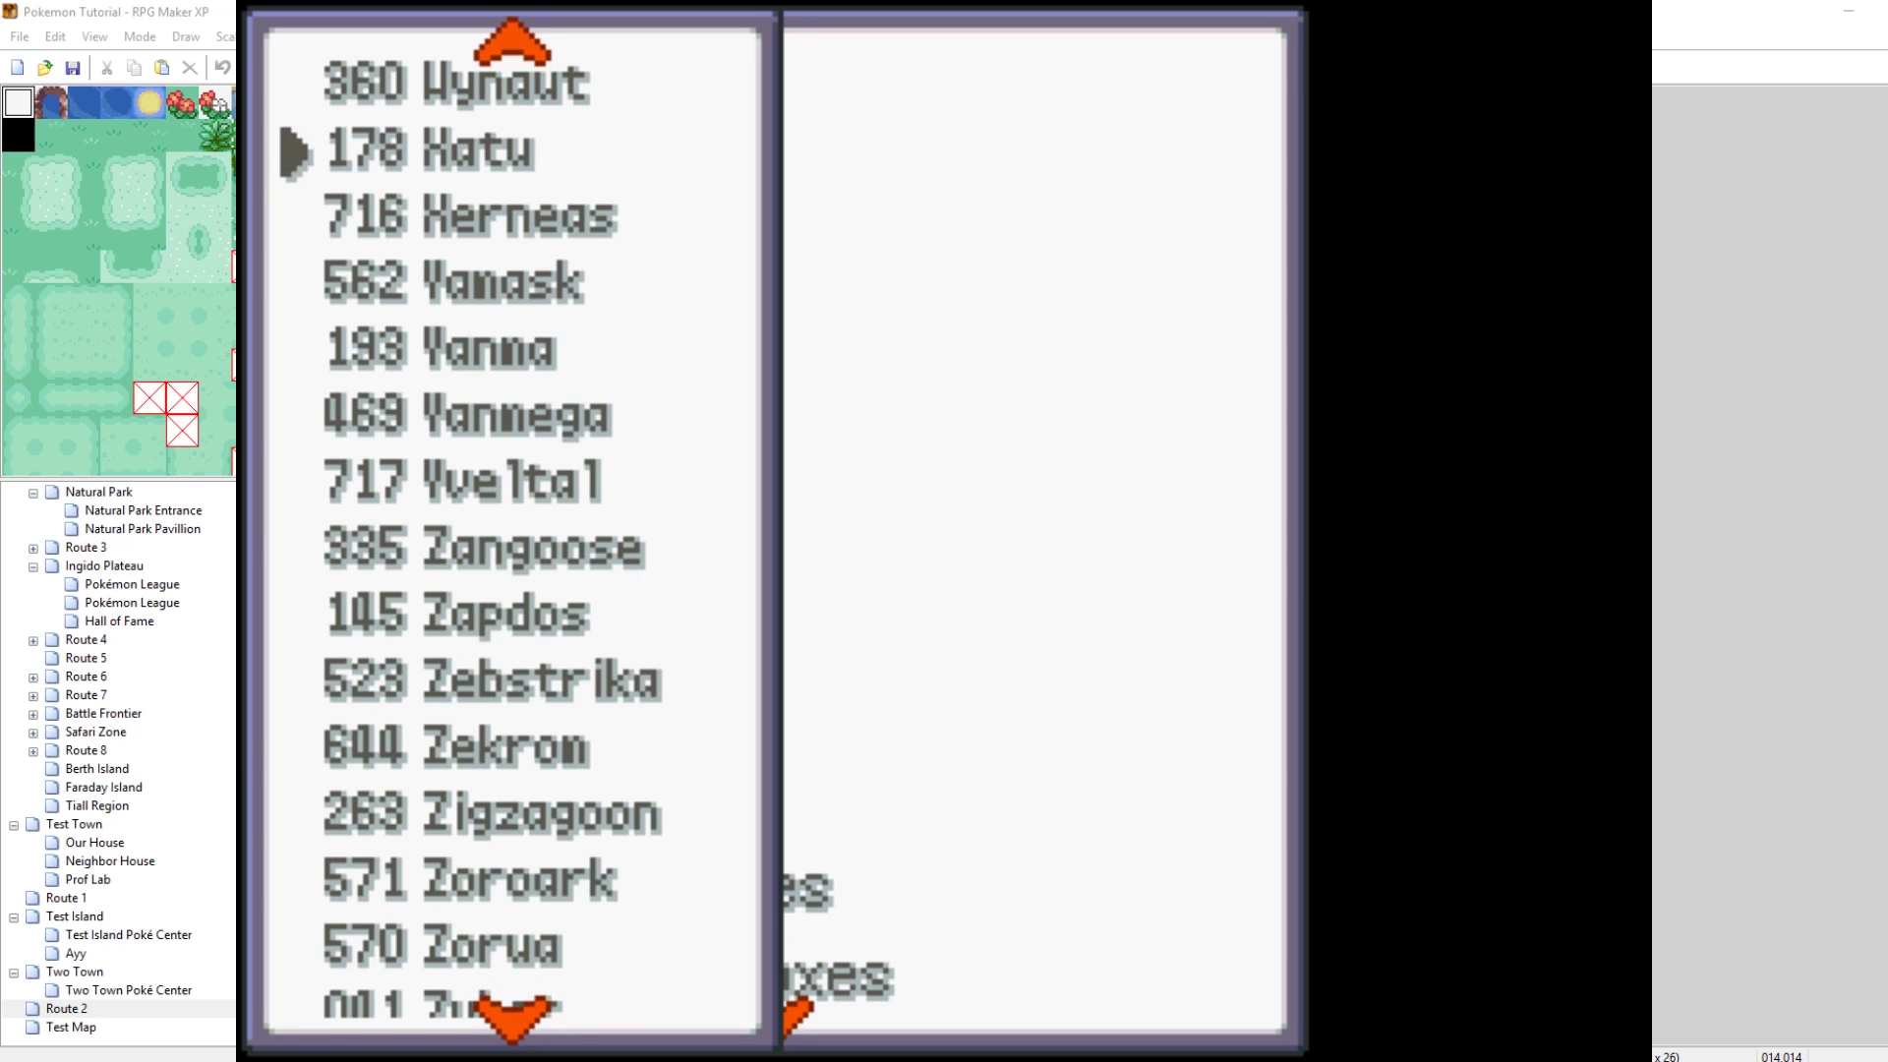
key(Return)
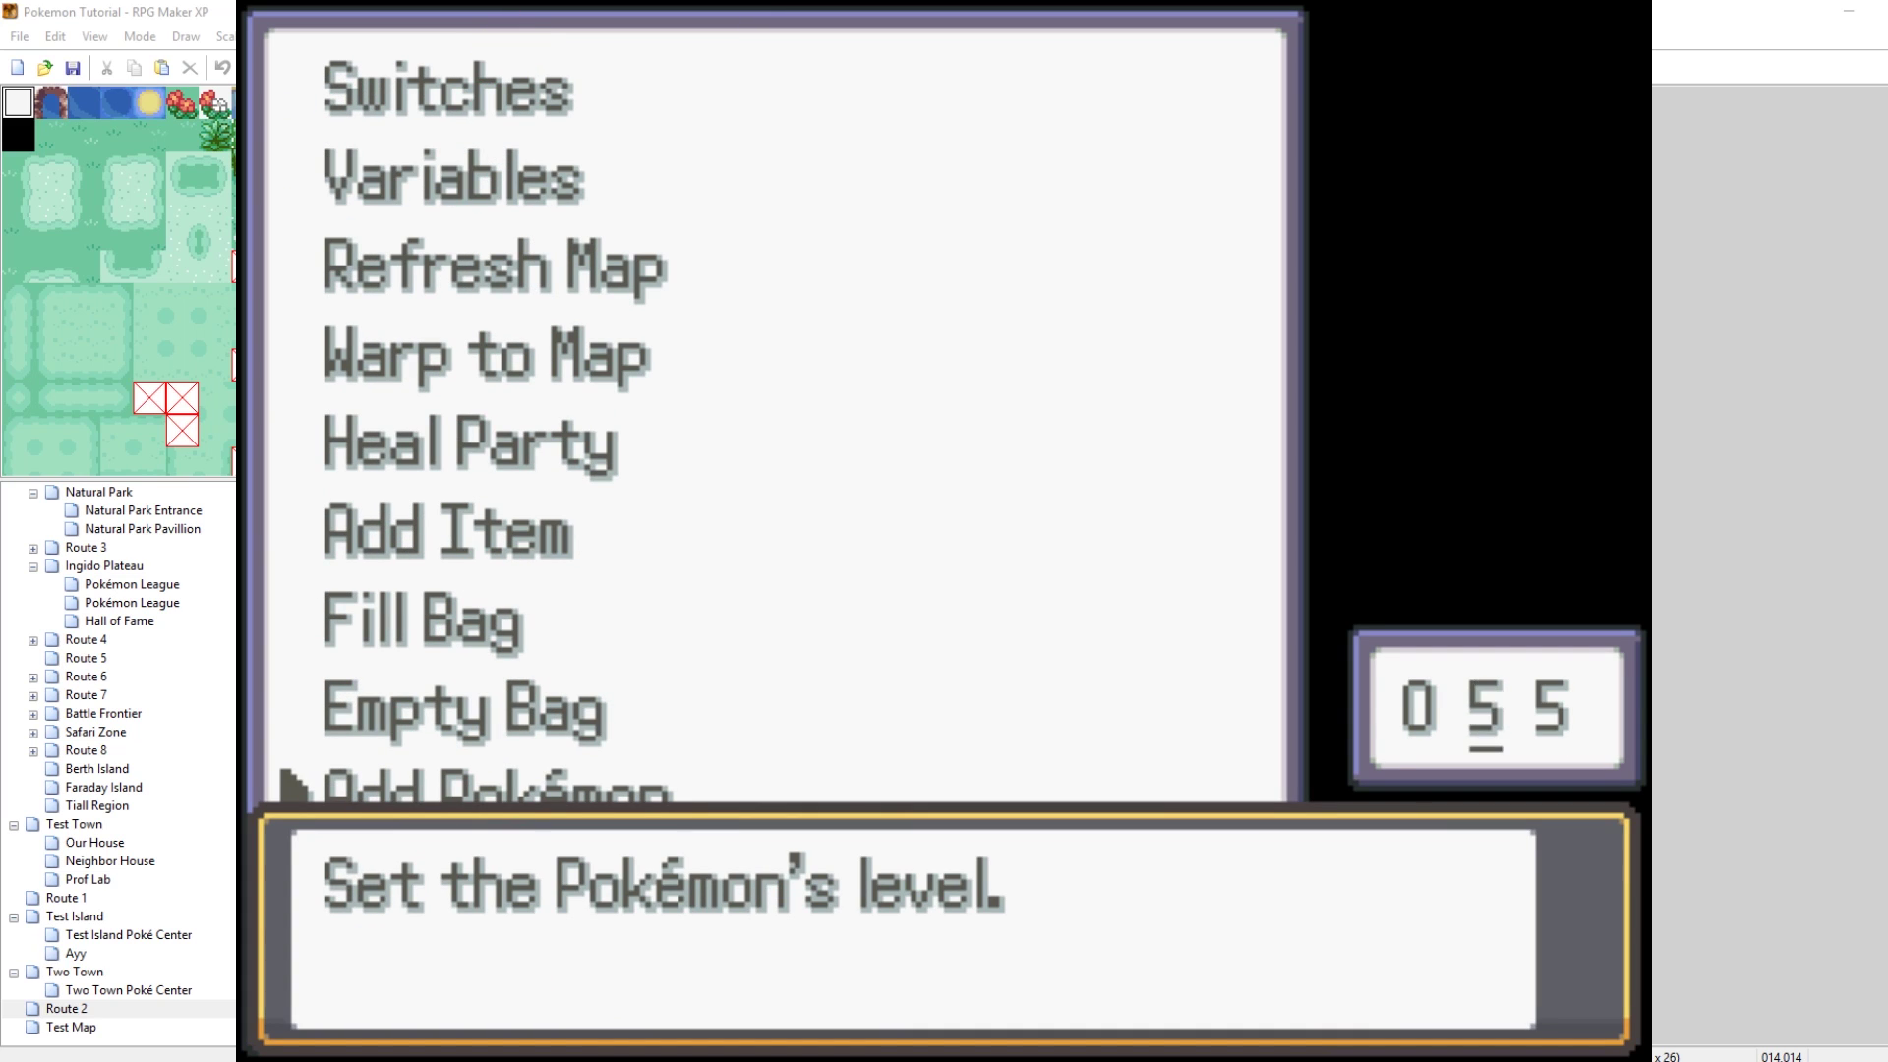
Add Xerneas at level 65 without a nickname and leave the debug menu
key(Return)
key(Return)
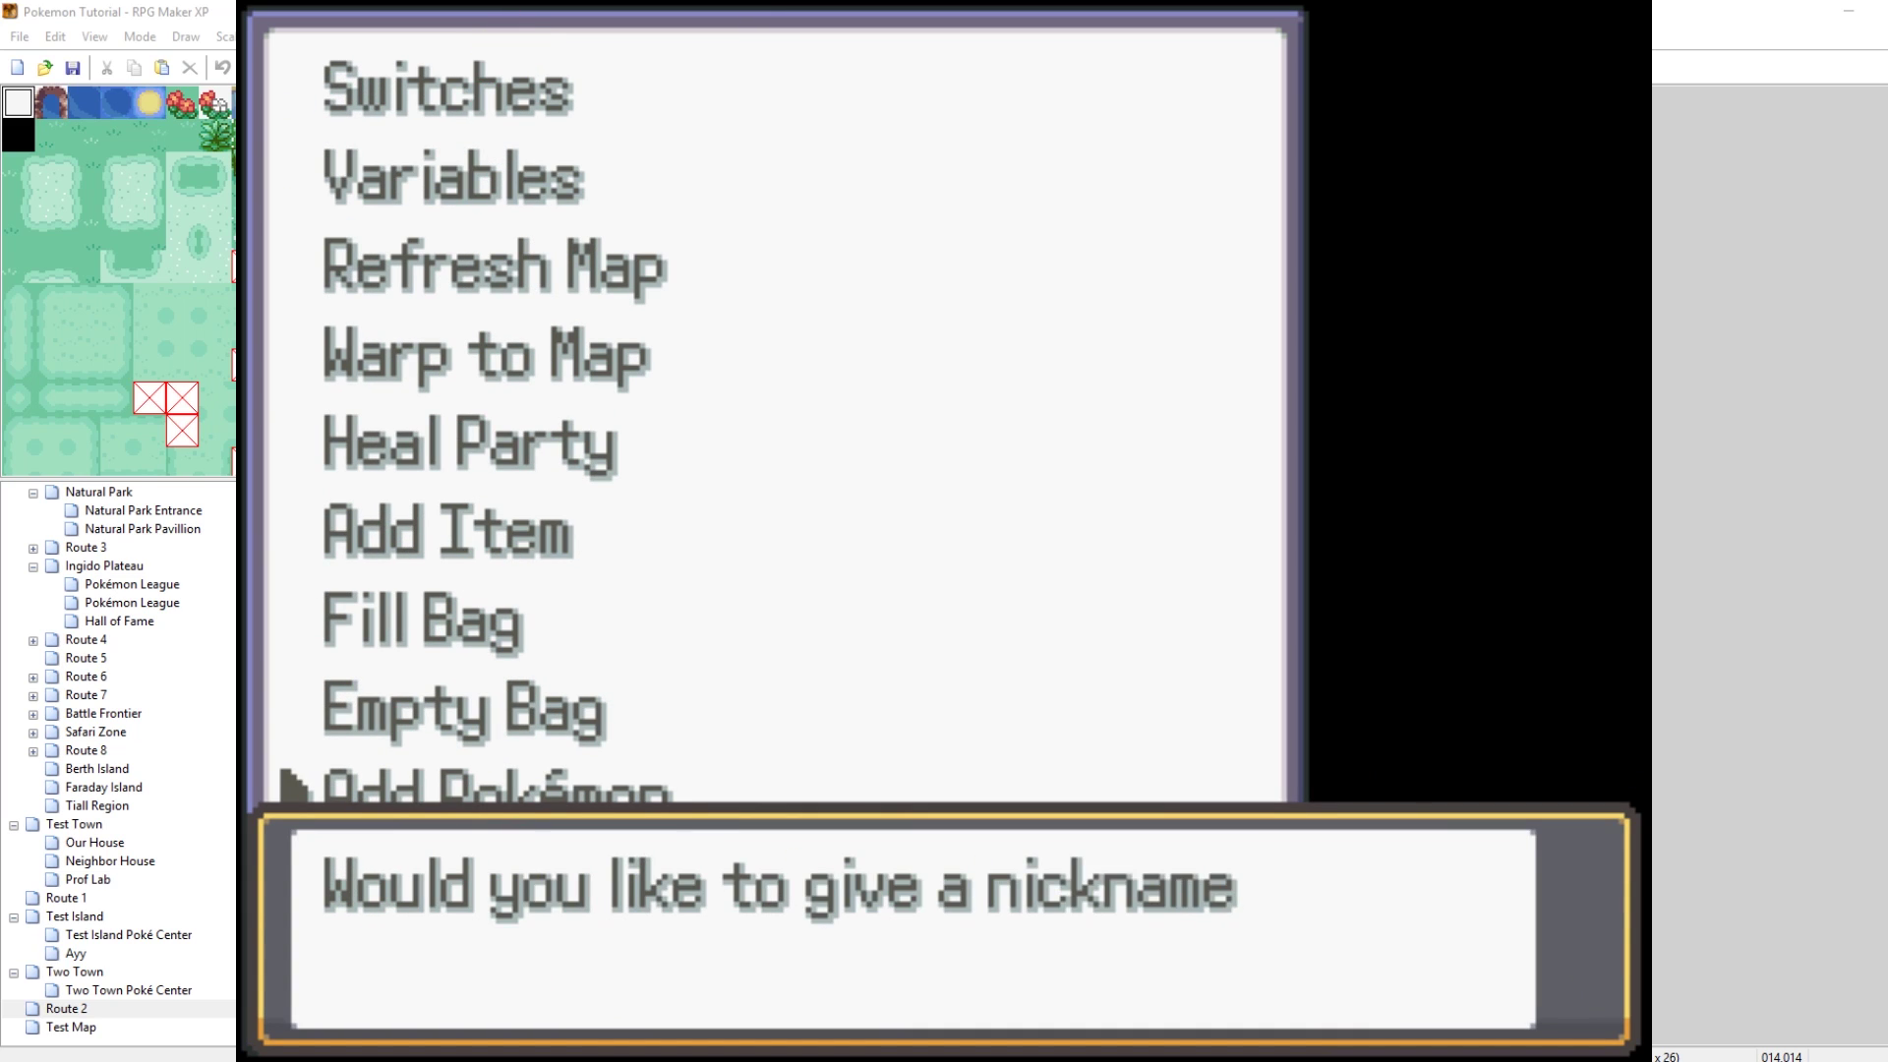
key(Escape)
key(Escape)
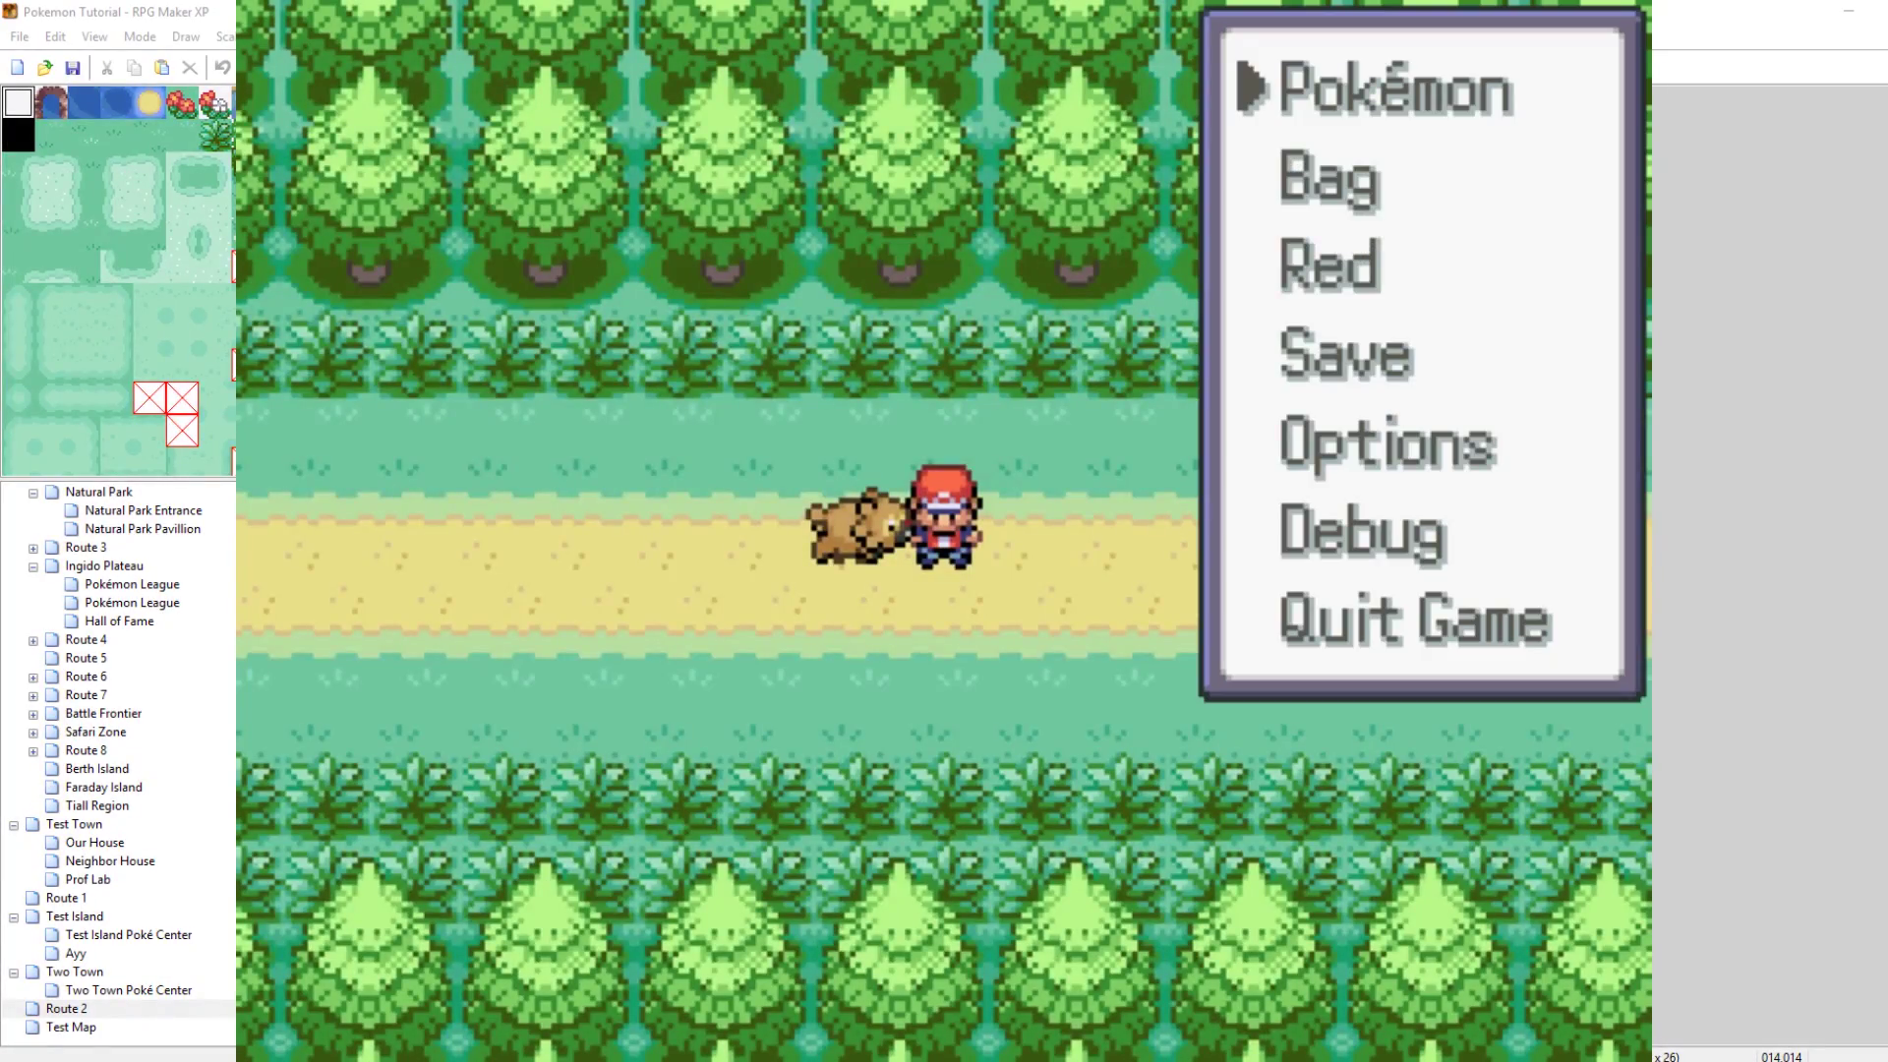
Open the party summary and look through the Info pages to Xerneas to check its sprite and data
key(Return)
key(Return)
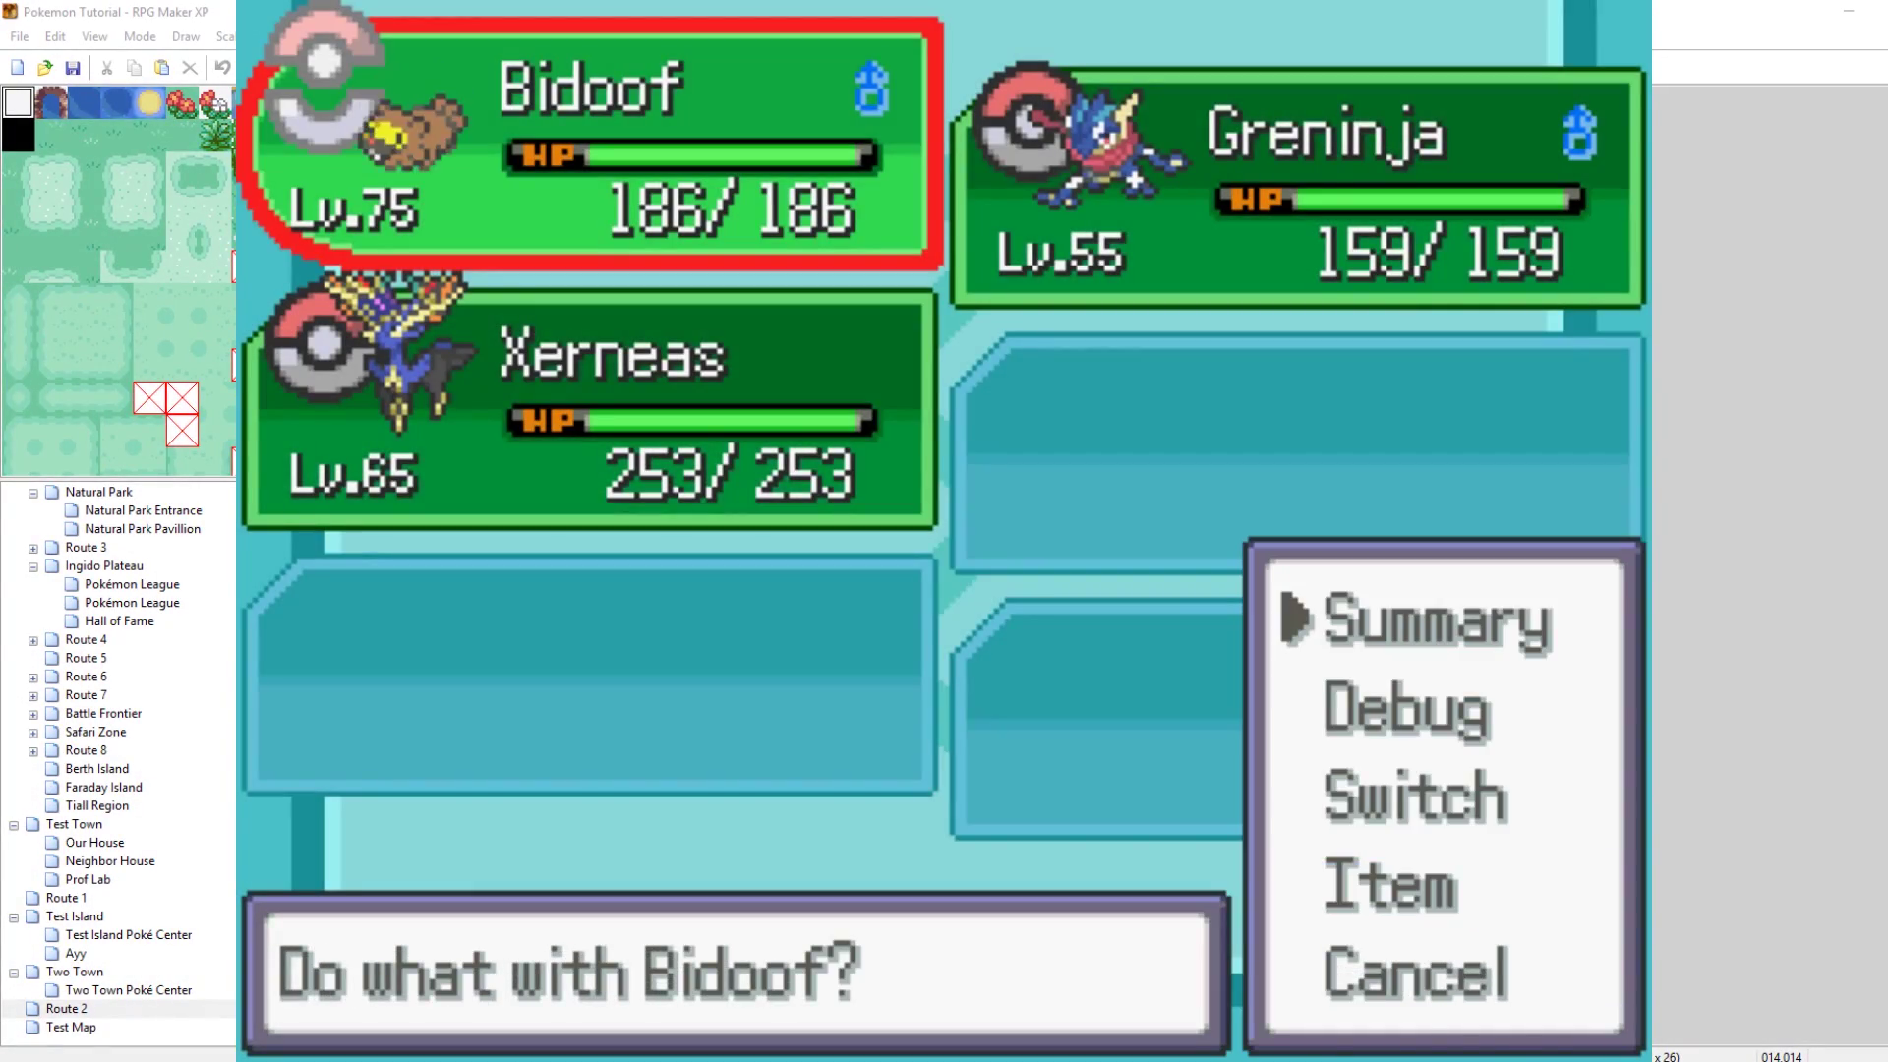
key(Return)
key(Down)
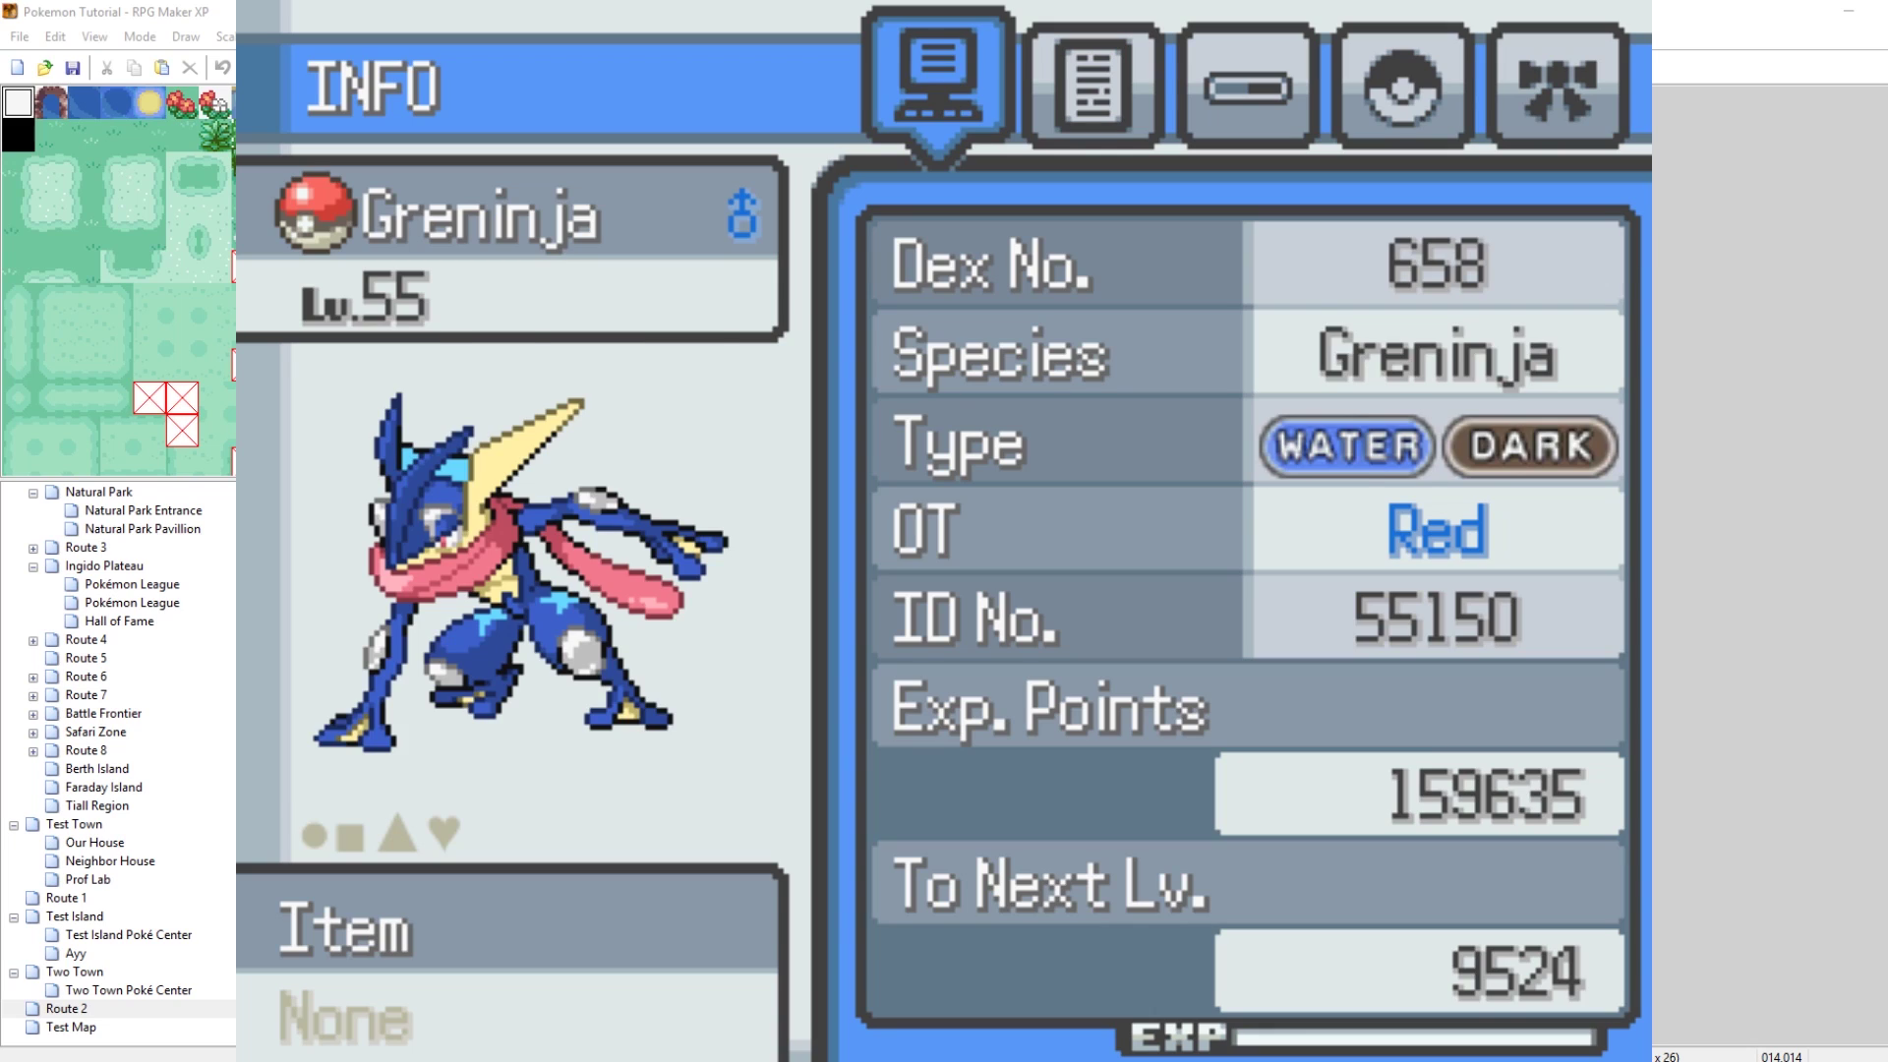
key(Down)
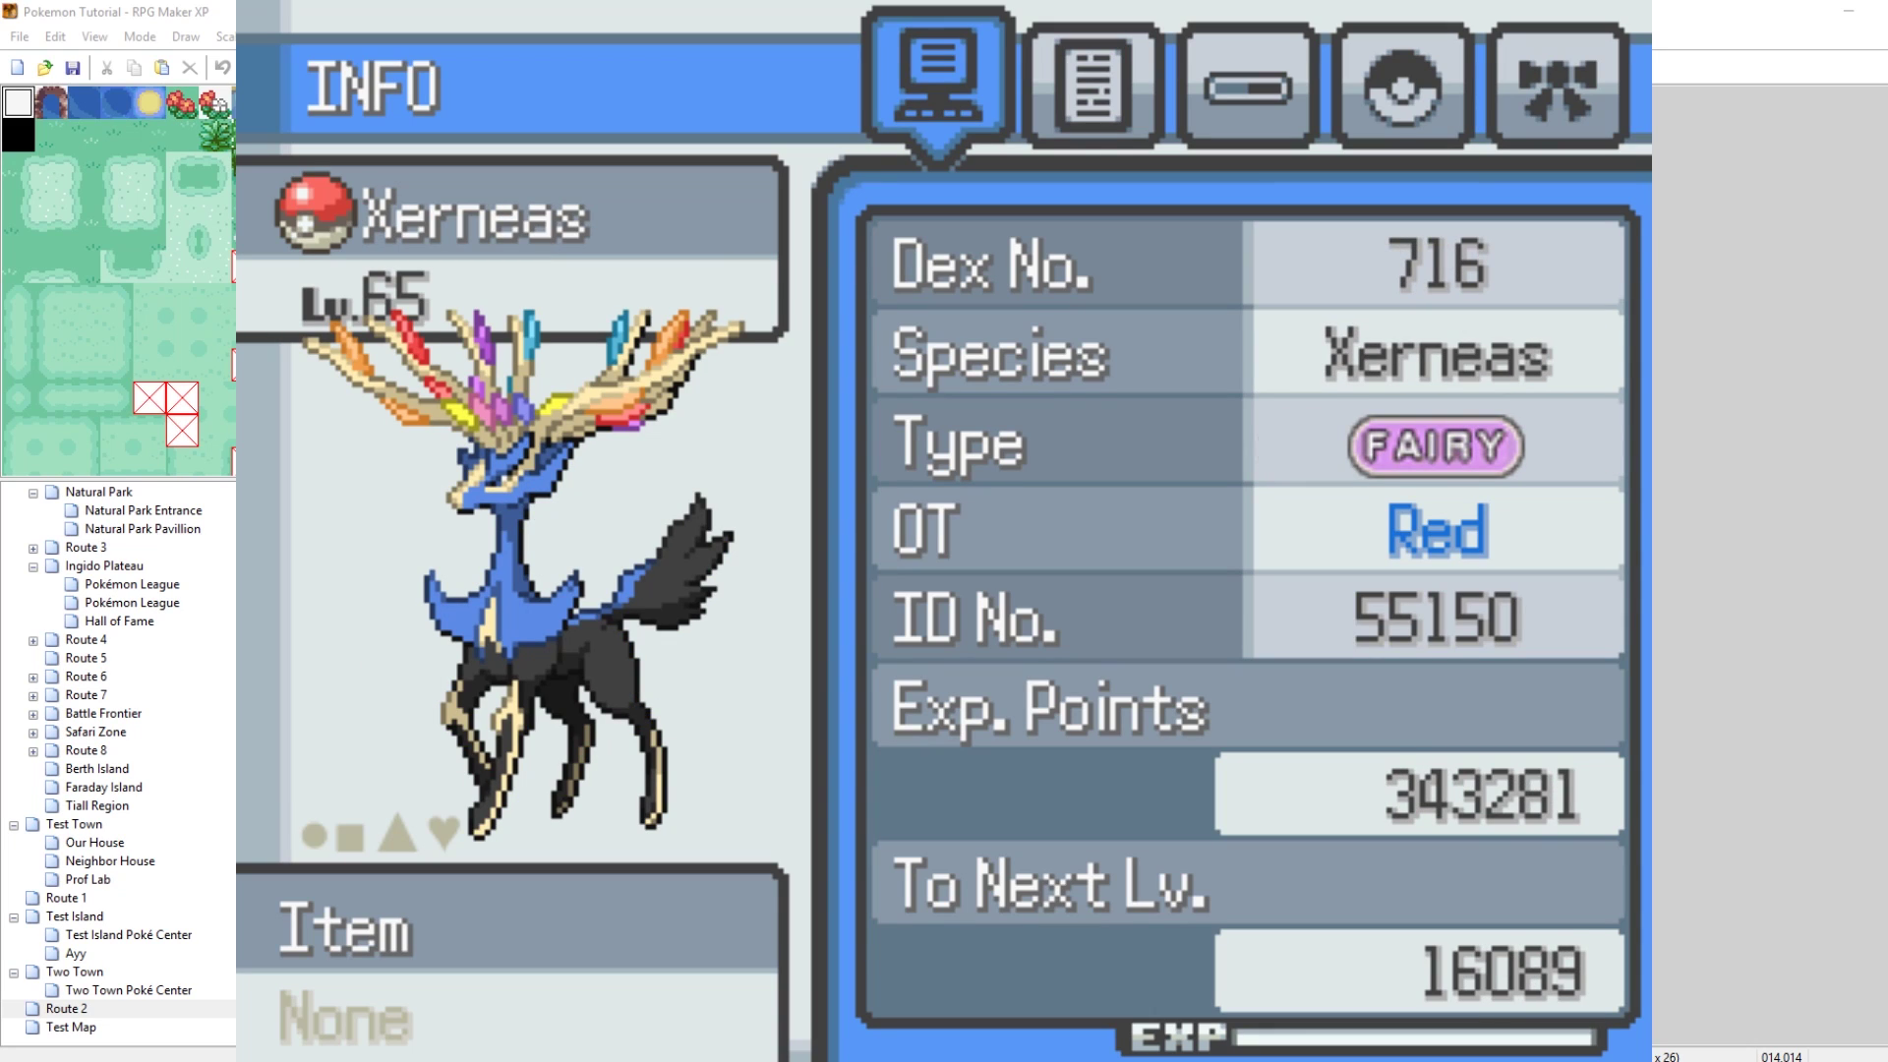